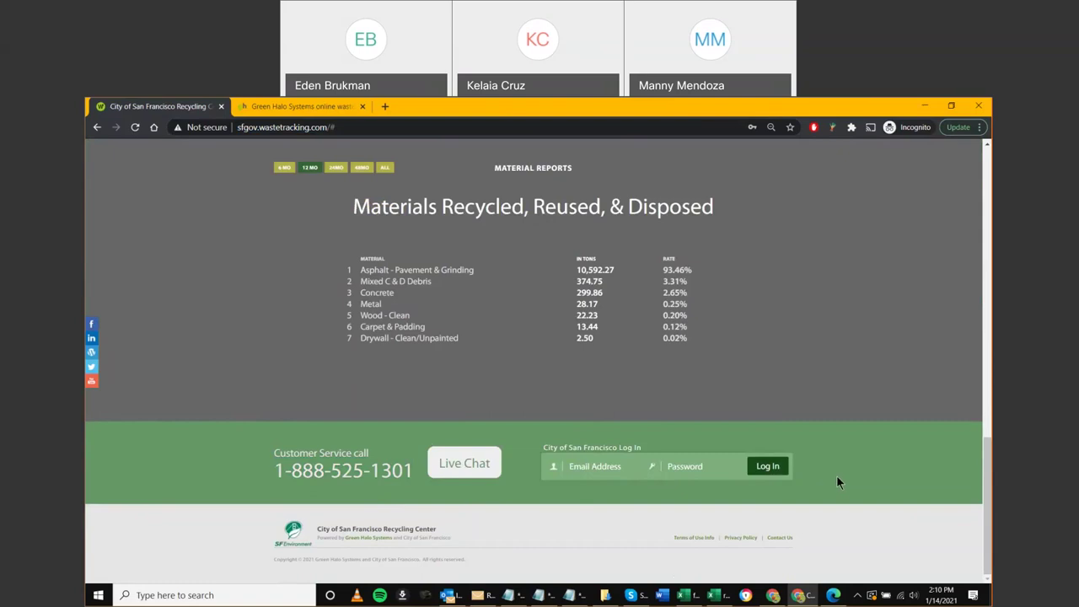
Zoom in on the SFgov WasteTracking page, bring up its login form, then switch to the Green Halo Systems tab
{"action": "scroll", "coordinate": [836, 475], "scroll_direction": "up", "scroll_amount": 15}
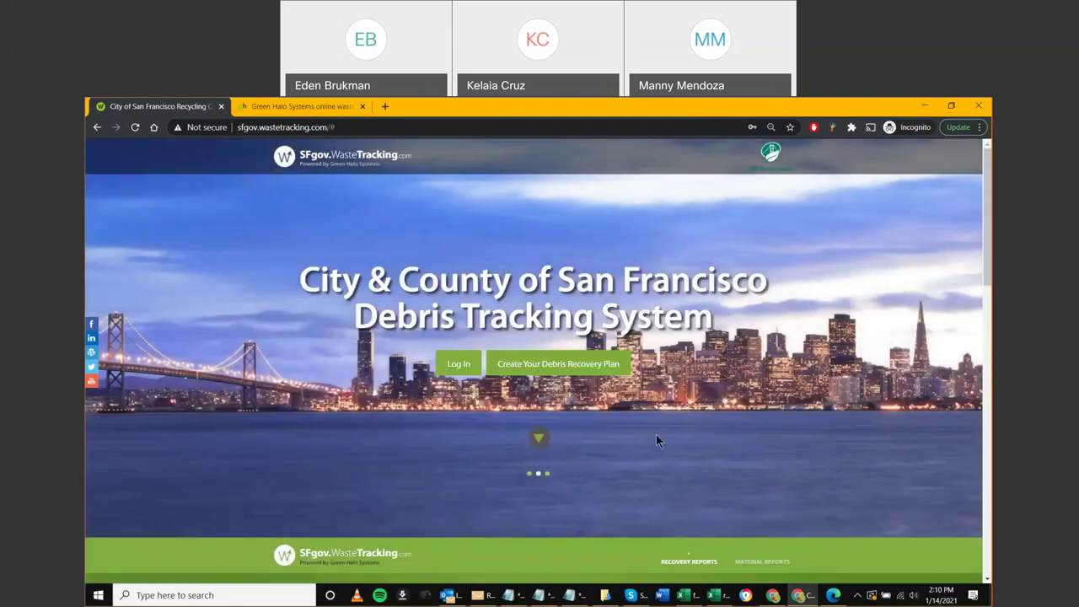
{"action": "key", "text": "ctrl+plus"}
{"action": "key", "text": "ctrl+plus"}
{"action": "key", "text": "ctrl+plus"}
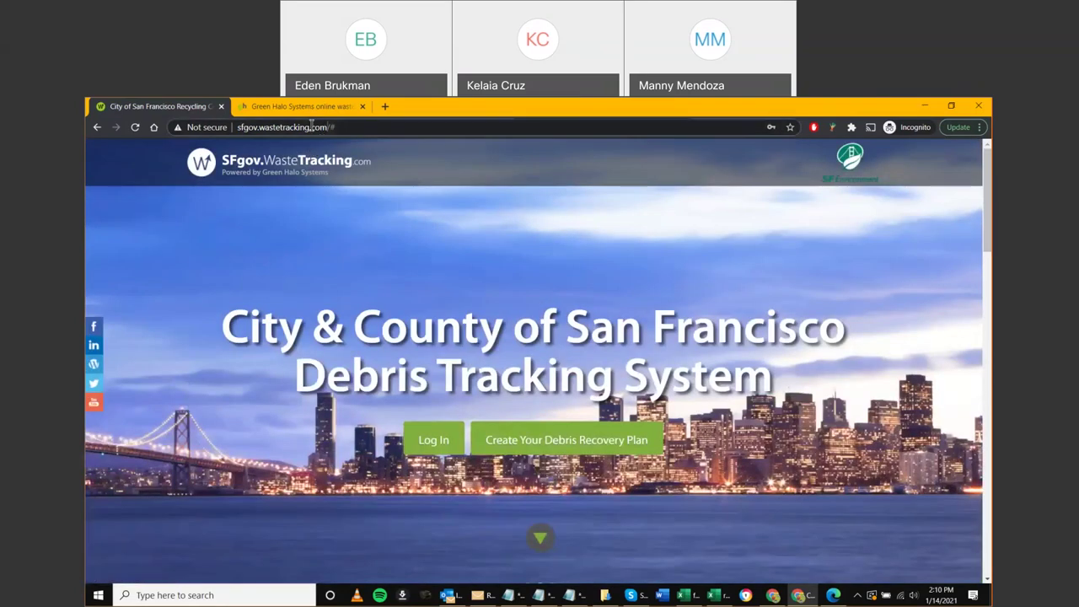
{"action": "left_click_drag", "start_coordinate": [328, 126], "coordinate": [231, 125]}
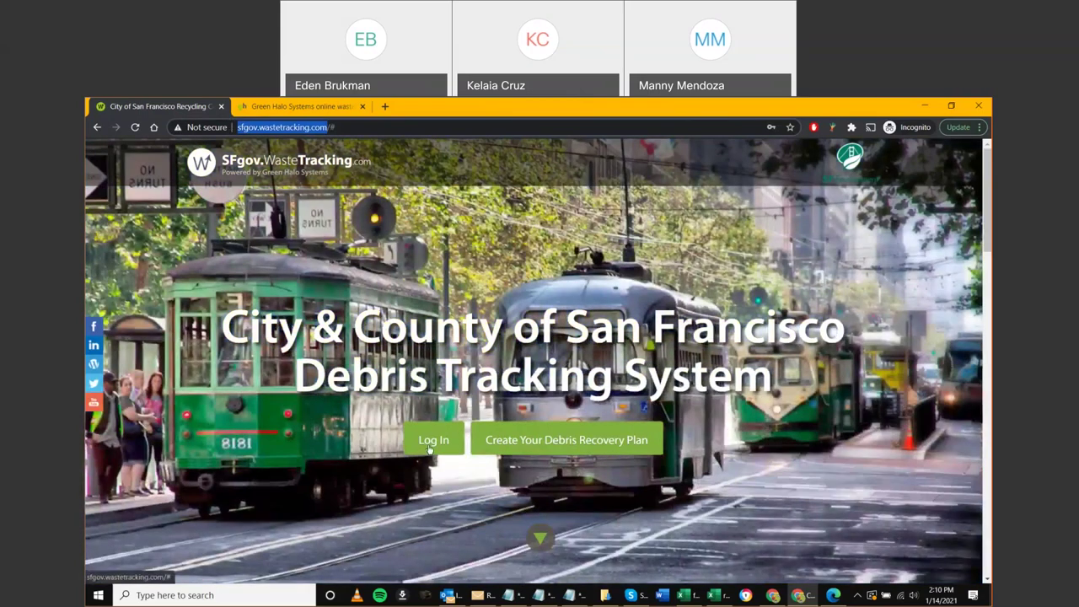
{"action": "left_click", "coordinate": [431, 442]}
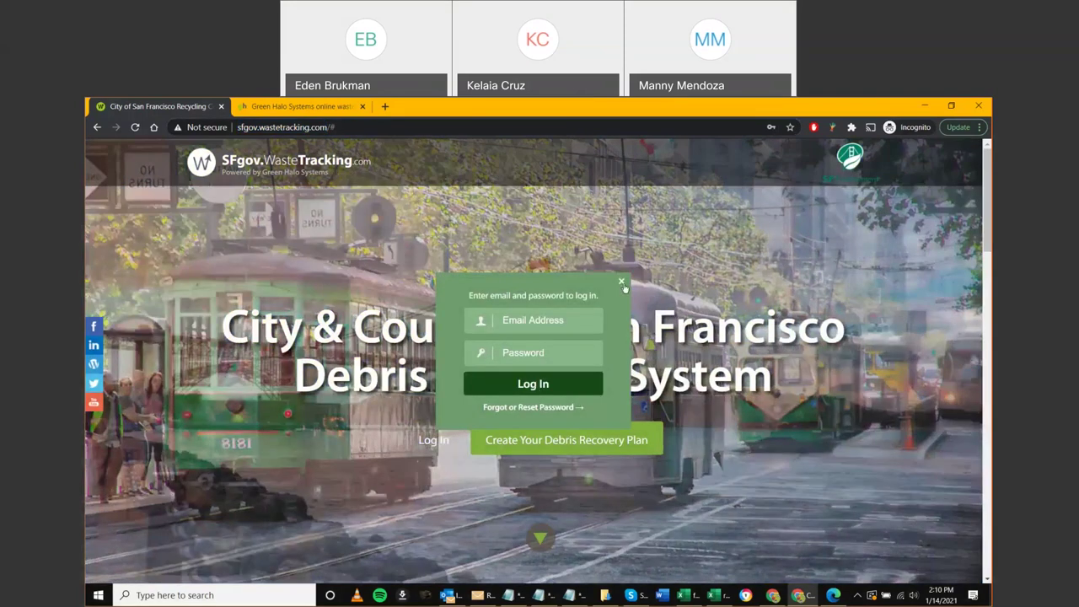
{"action": "left_click", "coordinate": [299, 107]}
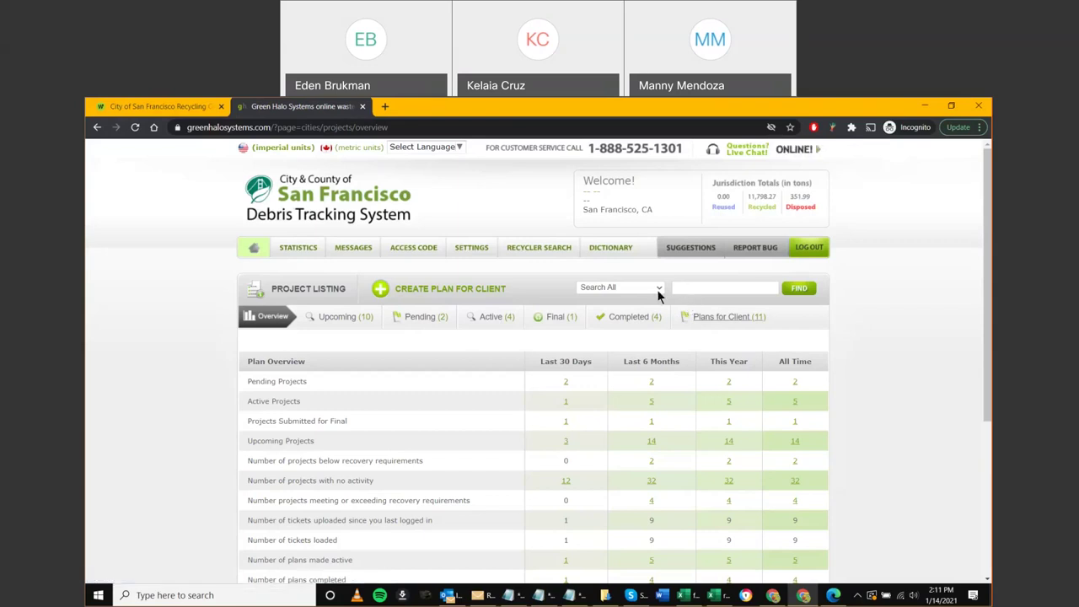
Search all project categories for the keyword 'air'
{"action": "left_click", "coordinate": [657, 289]}
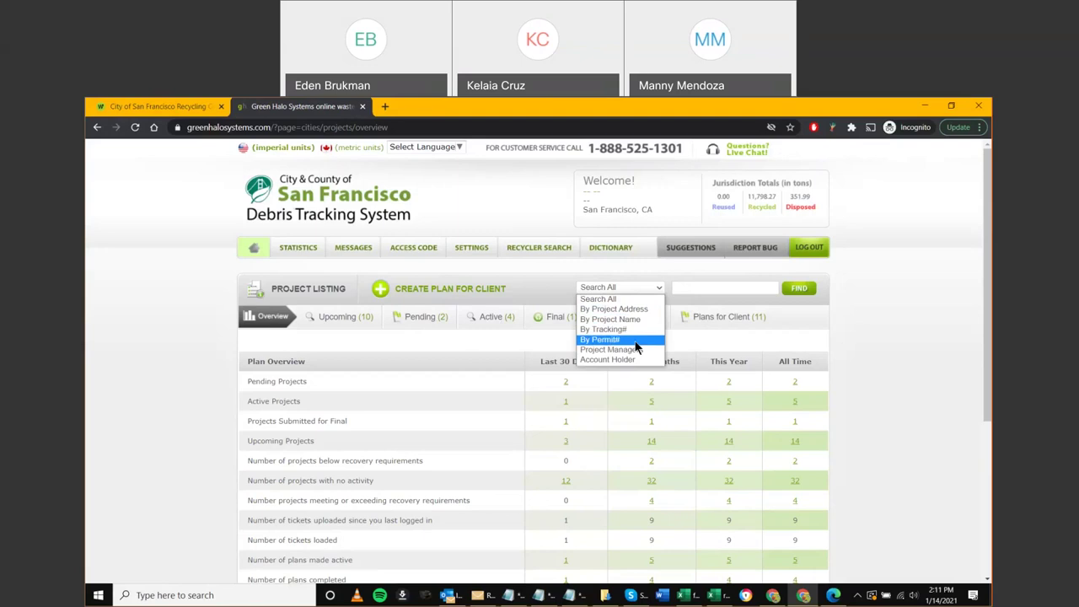
{"action": "left_click", "coordinate": [831, 339]}
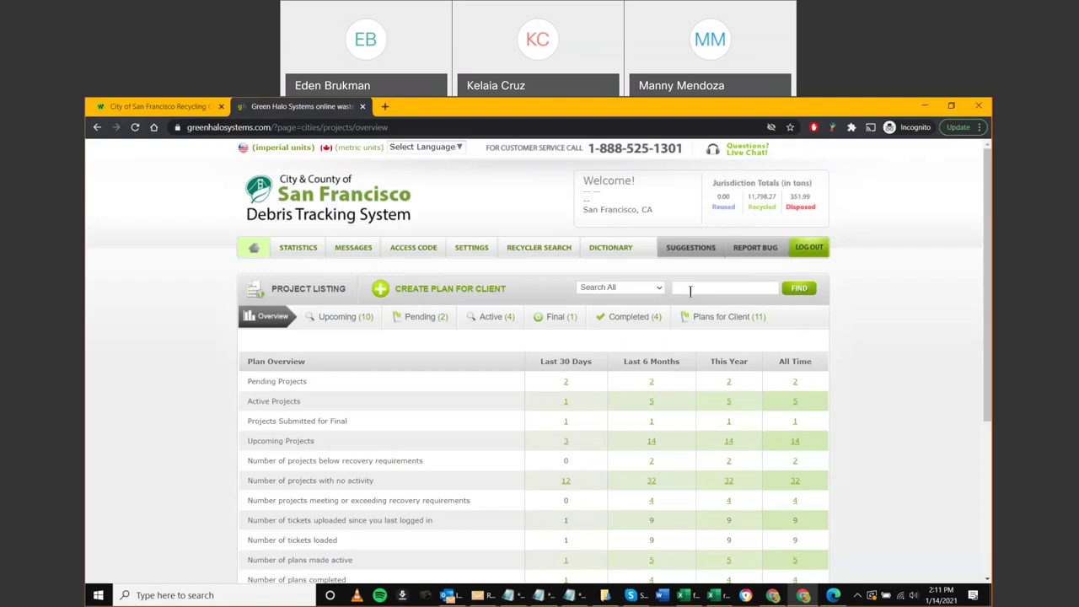
{"action": "left_click", "coordinate": [689, 291]}
{"action": "type", "text": "air"}
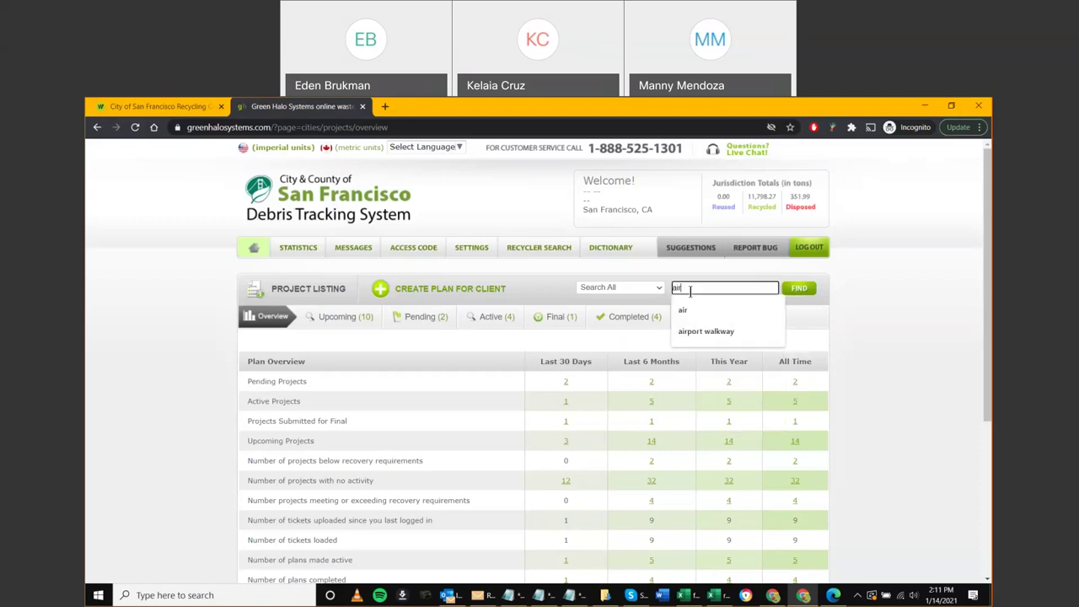
{"action": "left_click", "coordinate": [798, 288]}
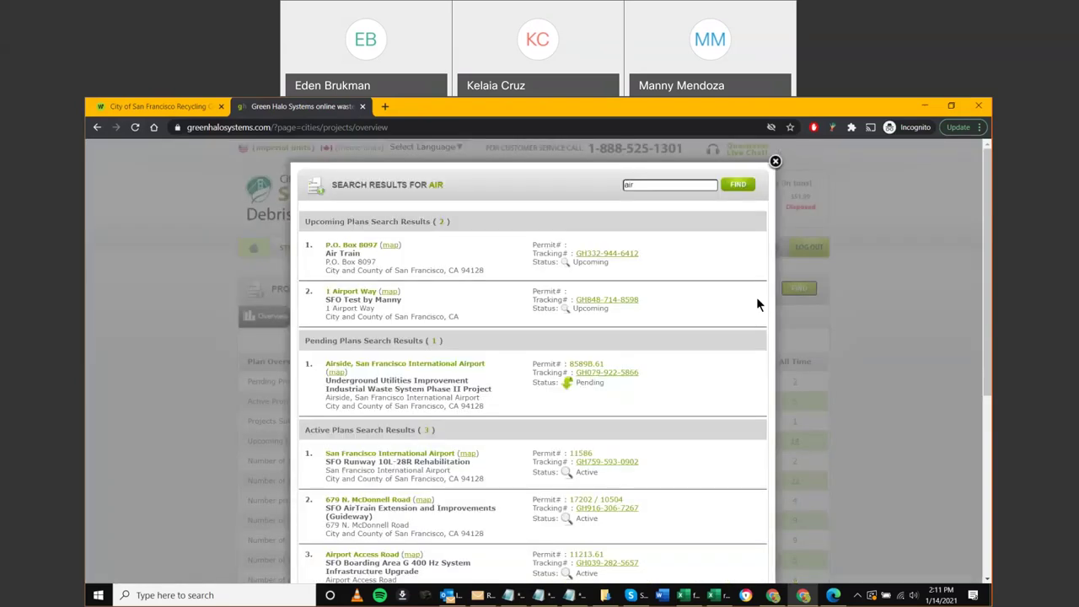
Copy permit number 11586 from the air results and paste it into the project search box
{"action": "scroll", "coordinate": [756, 297], "scroll_direction": "down", "scroll_amount": 1}
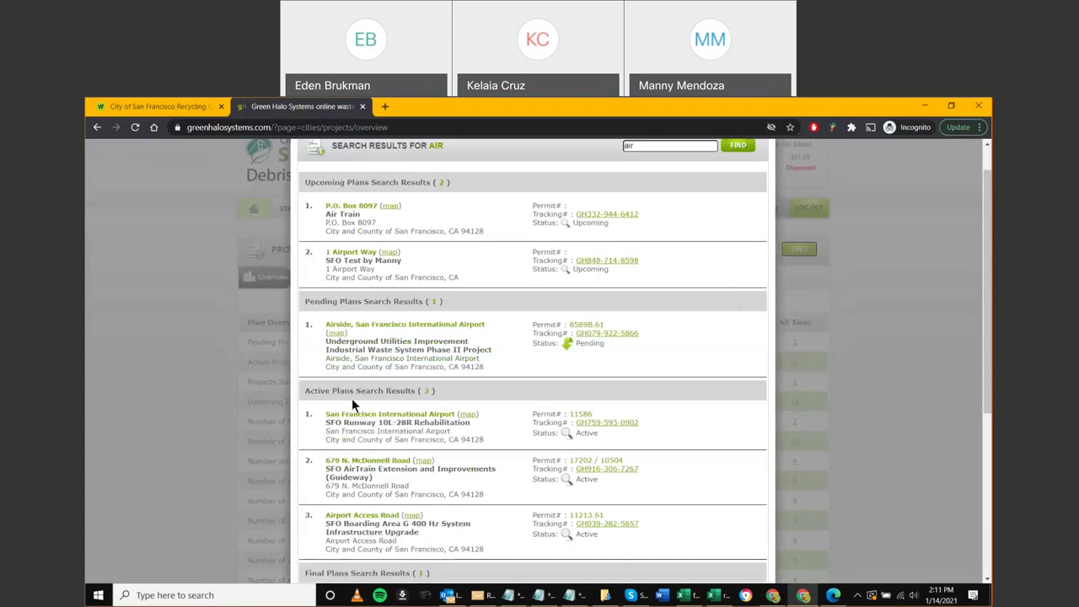
{"action": "scroll", "coordinate": [381, 439], "scroll_direction": "down", "scroll_amount": 4}
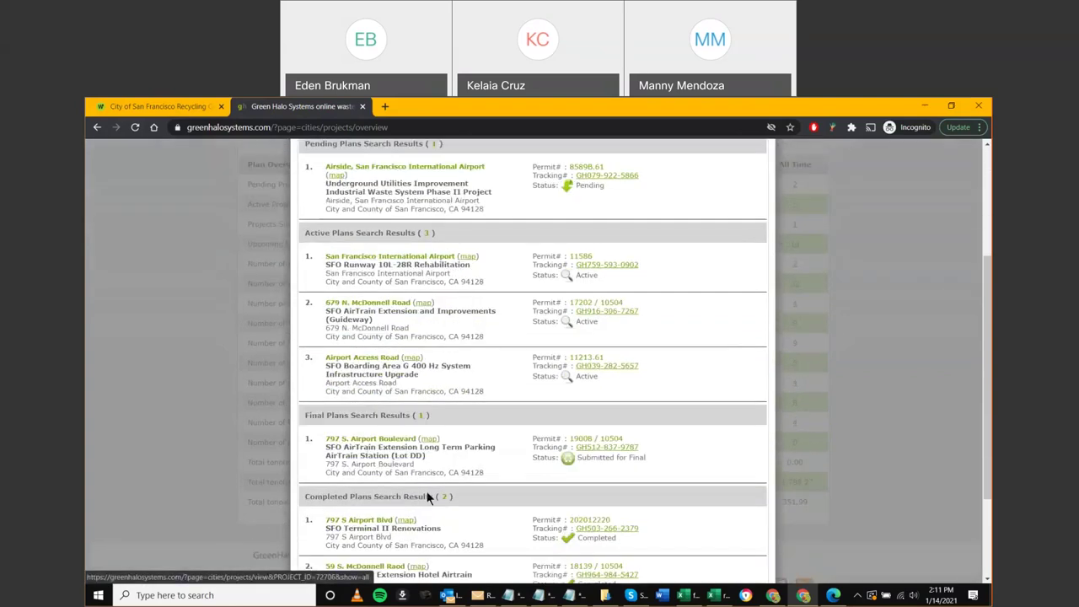
{"action": "scroll", "coordinate": [499, 472], "scroll_direction": "up", "scroll_amount": 5}
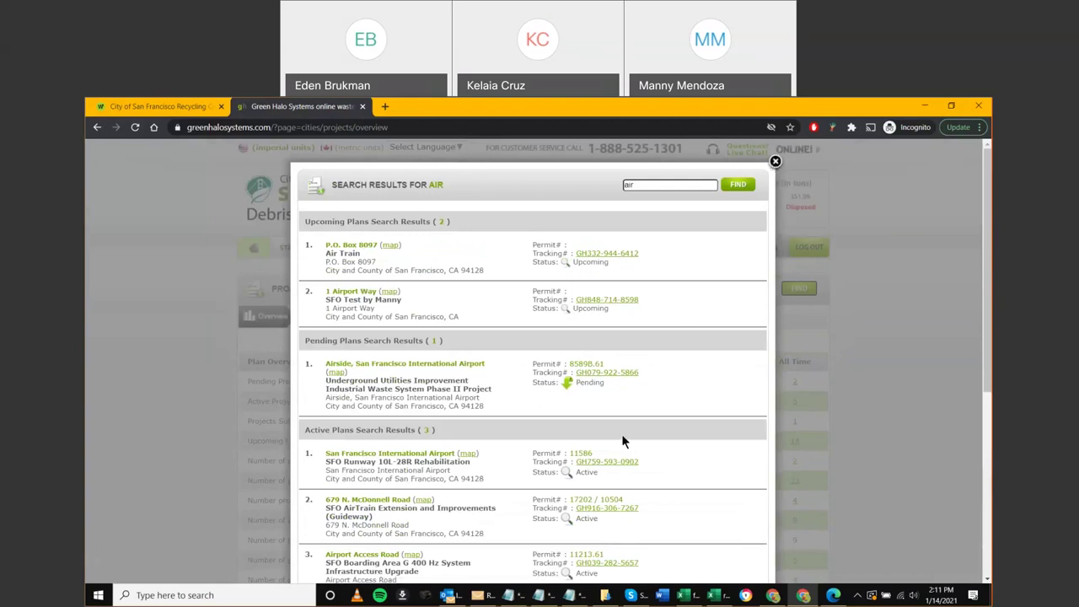
{"action": "left_click_drag", "start_coordinate": [593, 452], "coordinate": [568, 452]}
{"action": "key", "text": "ctrl+c"}
{"action": "left_click", "coordinate": [775, 162]}
{"action": "left_click", "coordinate": [678, 288]}
{"action": "key", "text": "ctrl+v"}
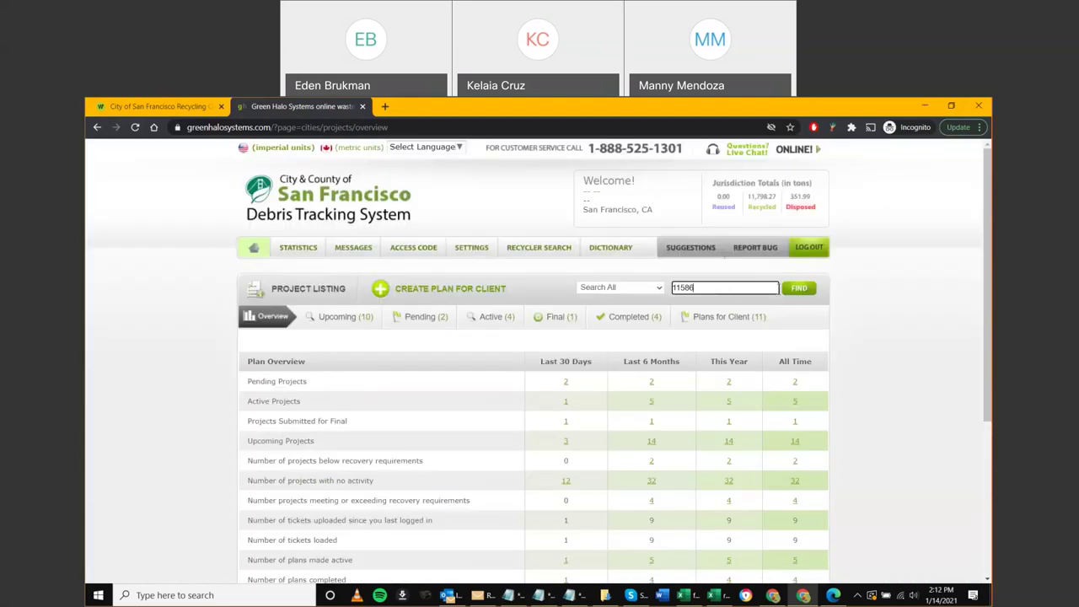
{"action": "left_click", "coordinate": [776, 292]}
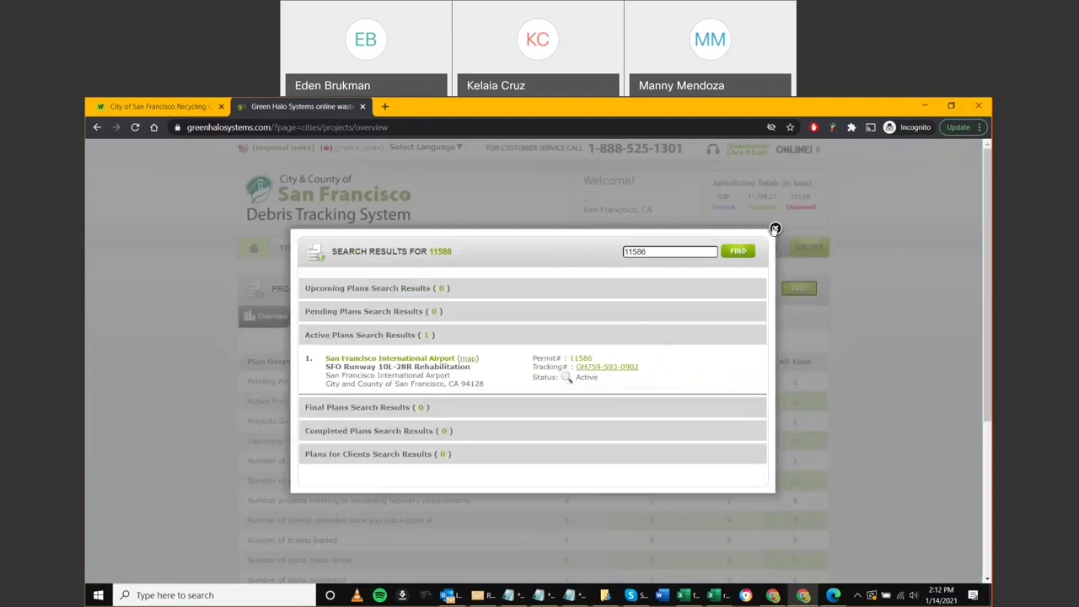
{"action": "left_click", "coordinate": [775, 228]}
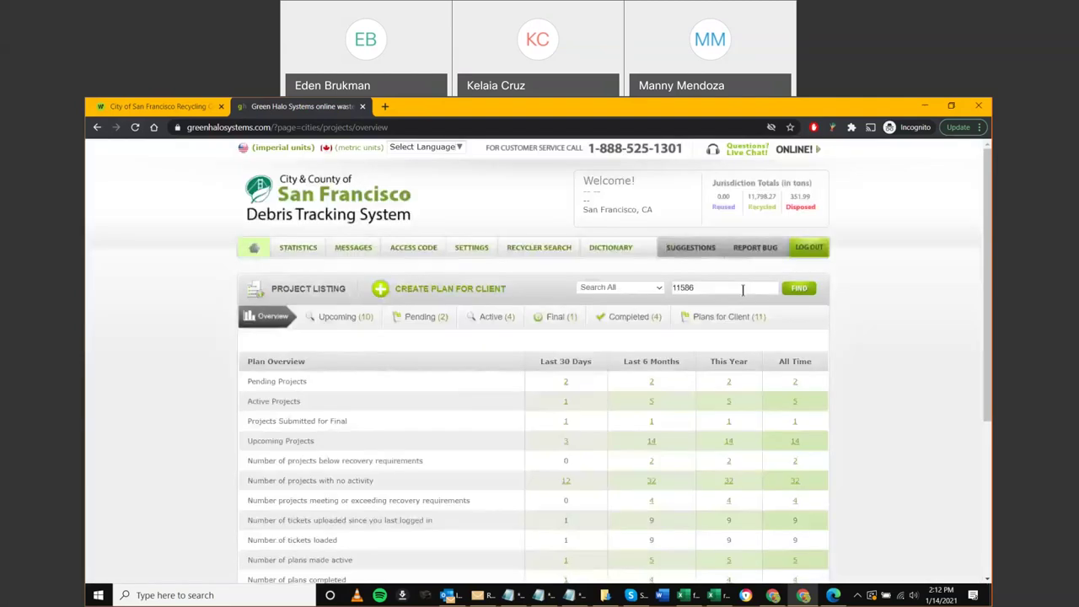
{"action": "left_click", "coordinate": [698, 287]}
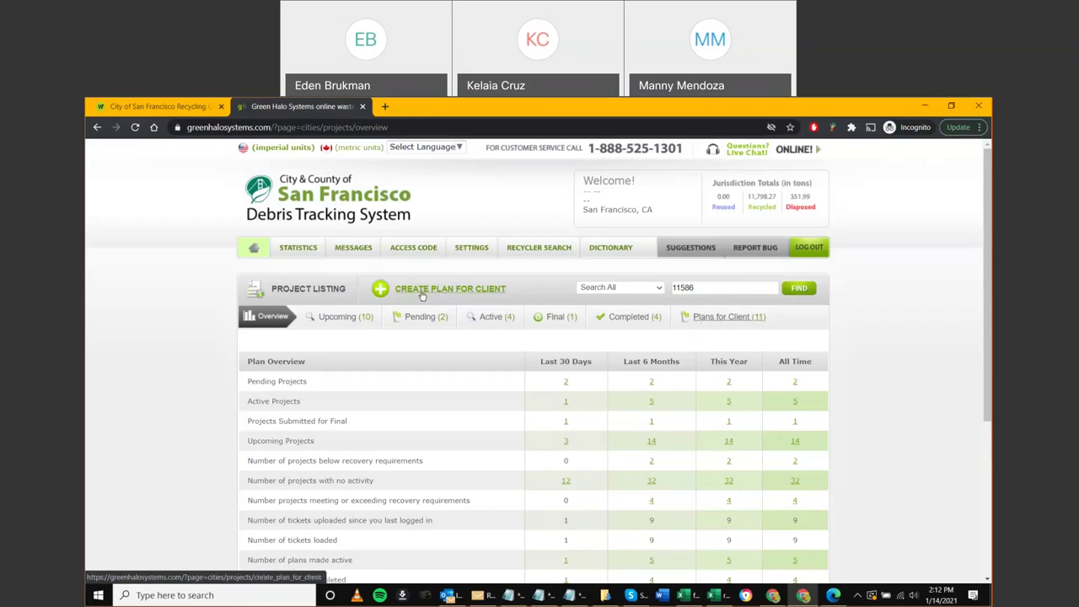
Check the Zip list under Create Plan for Client, then return and open Plans for Client (11)
{"action": "left_click", "coordinate": [459, 296]}
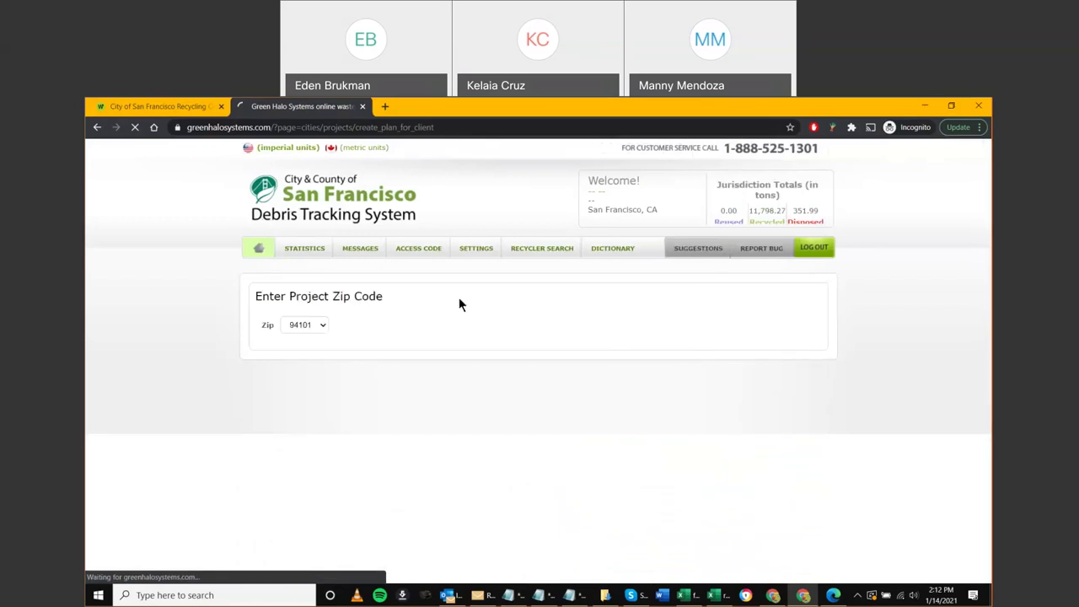
{"action": "left_click", "coordinate": [310, 326]}
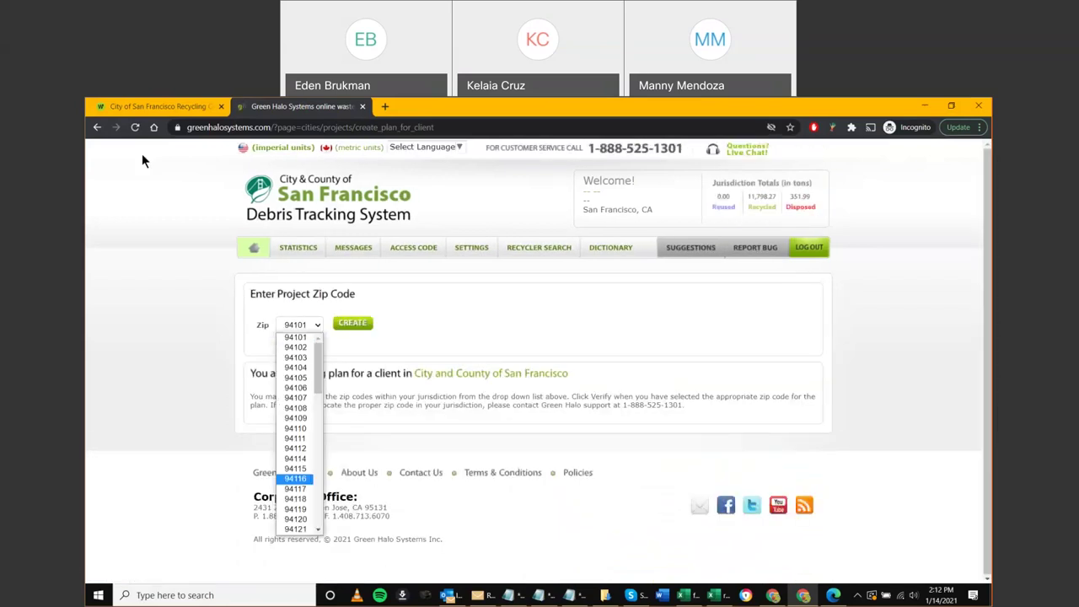
{"action": "left_click", "coordinate": [142, 195]}
{"action": "key", "text": "alt+Left"}
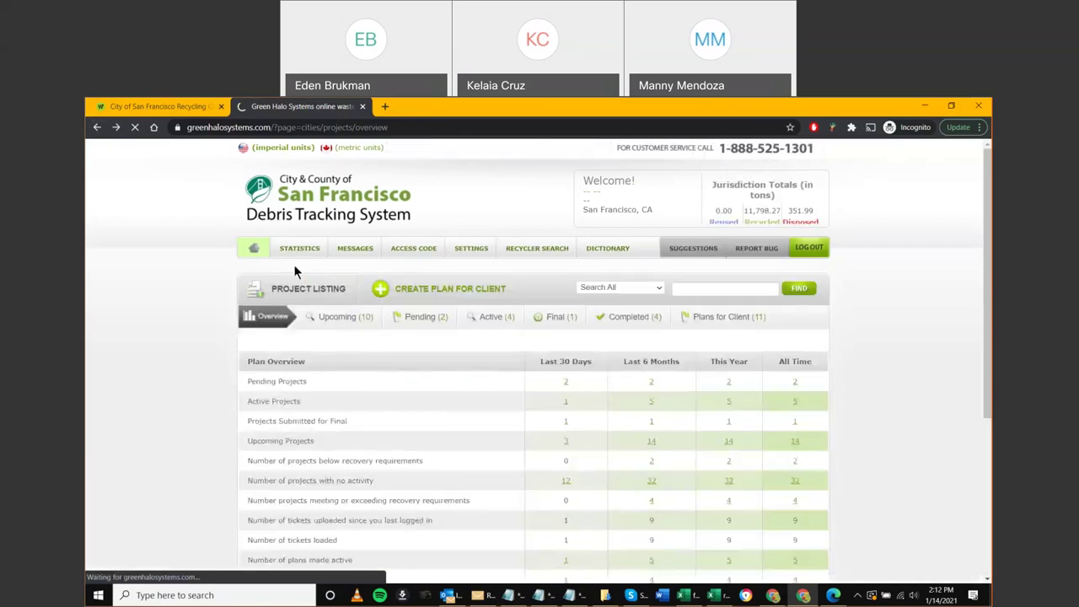
{"action": "left_click", "coordinate": [728, 322]}
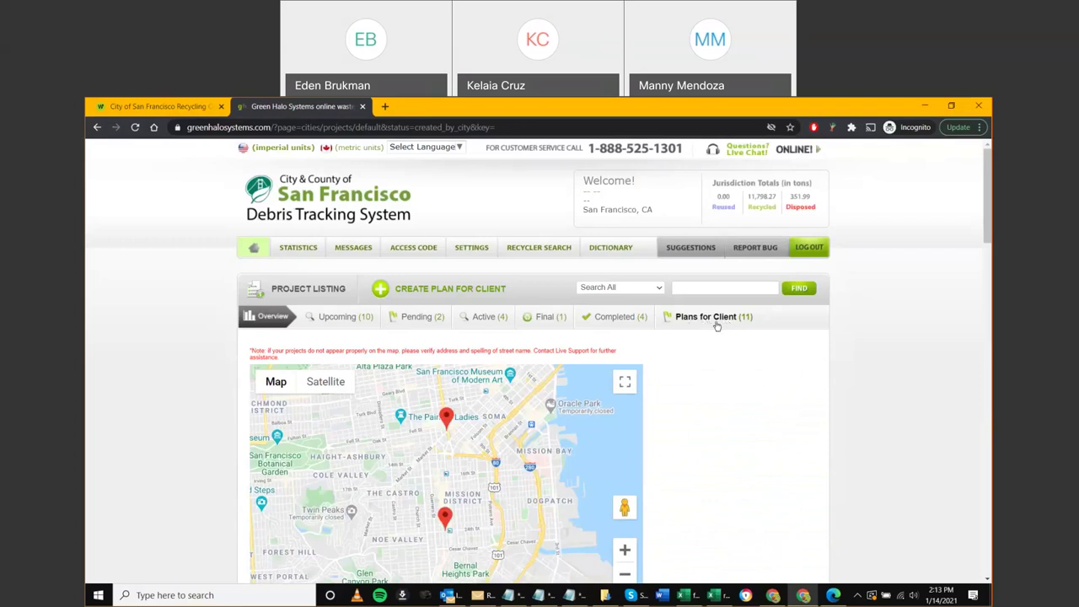
Scroll through the Plans for Client project cards and zoom the page to 125%
{"action": "left_click", "coordinate": [699, 317]}
{"action": "scroll", "coordinate": [723, 350], "scroll_direction": "down", "scroll_amount": 3}
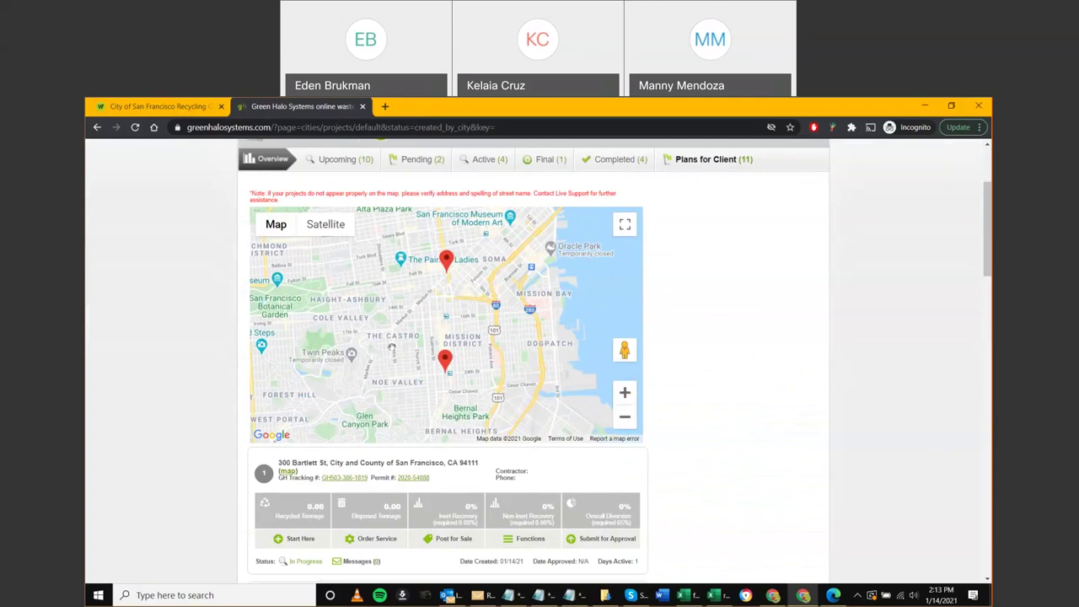
{"action": "scroll", "coordinate": [311, 381], "scroll_direction": "down", "scroll_amount": 1}
{"action": "scroll", "coordinate": [311, 381], "scroll_direction": "down", "scroll_amount": 2}
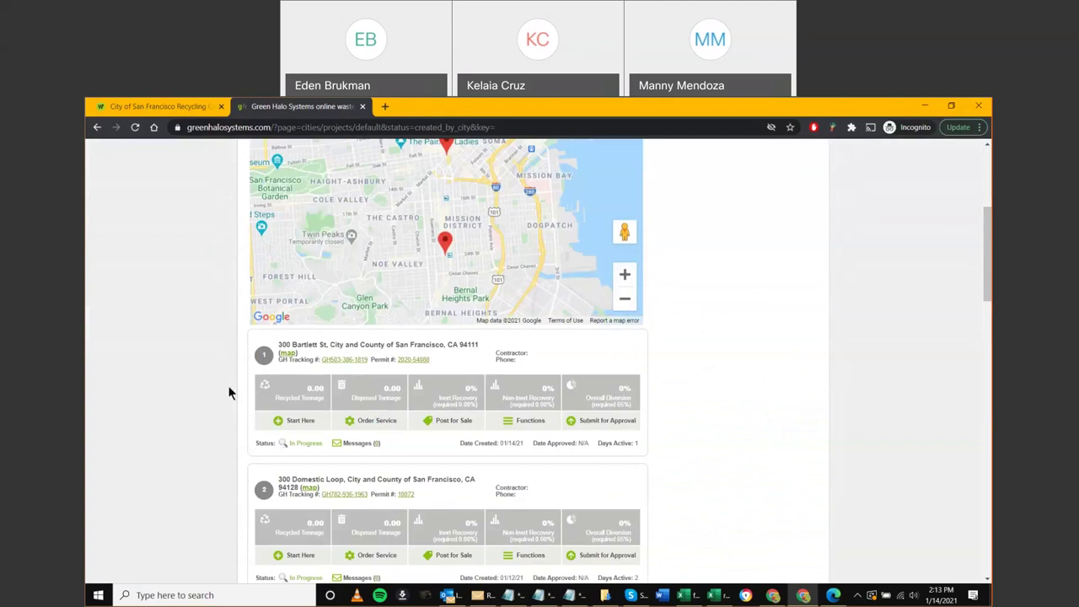
{"action": "scroll", "coordinate": [722, 291], "scroll_direction": "up", "scroll_amount": 3}
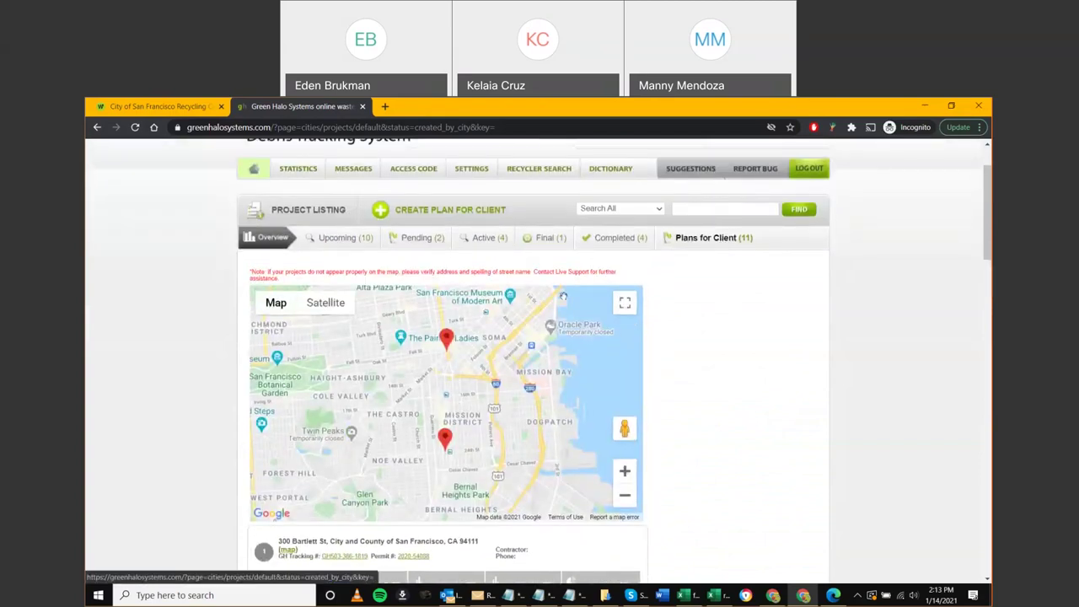
{"action": "scroll", "coordinate": [205, 414], "scroll_direction": "down", "scroll_amount": 2}
{"action": "scroll", "coordinate": [273, 412], "scroll_direction": "down", "scroll_amount": 1}
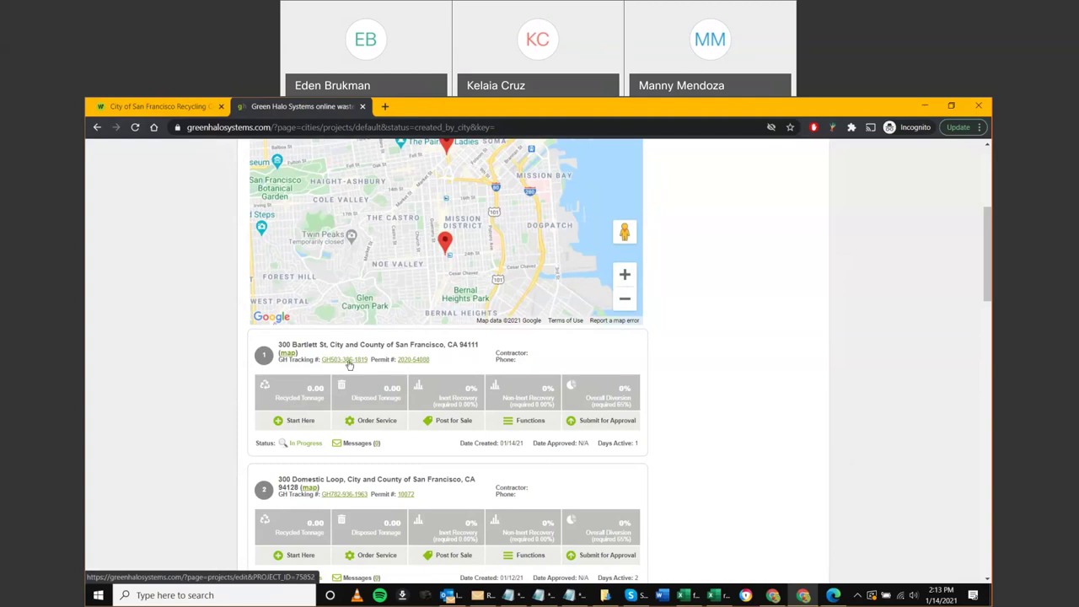
{"action": "key", "text": "ctrl+plus"}
{"action": "key", "text": "ctrl+plus"}
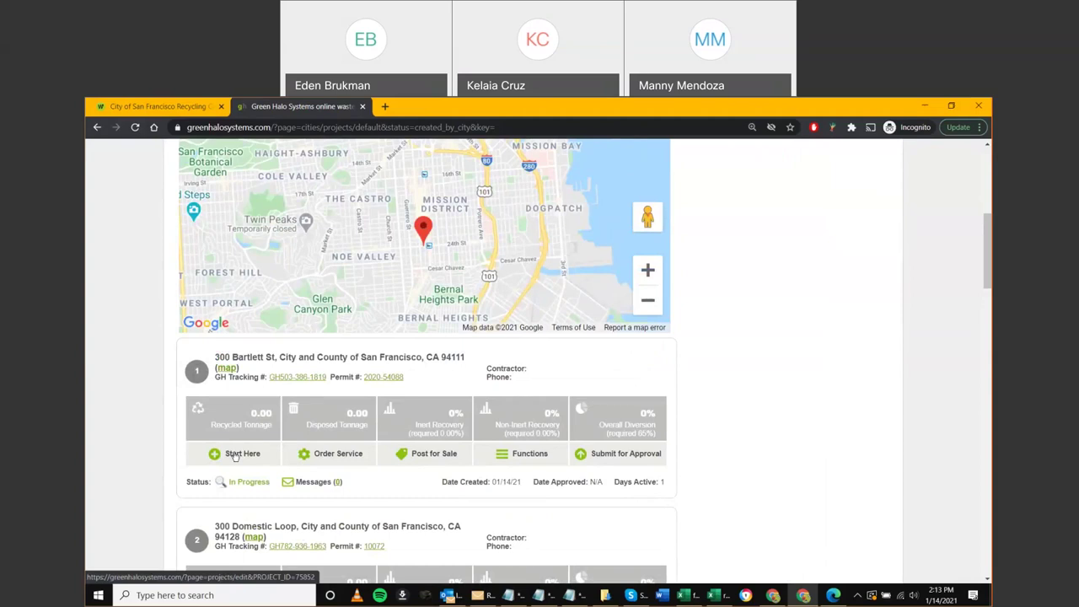
{"action": "left_click", "coordinate": [224, 368], "text": "ctrl"}
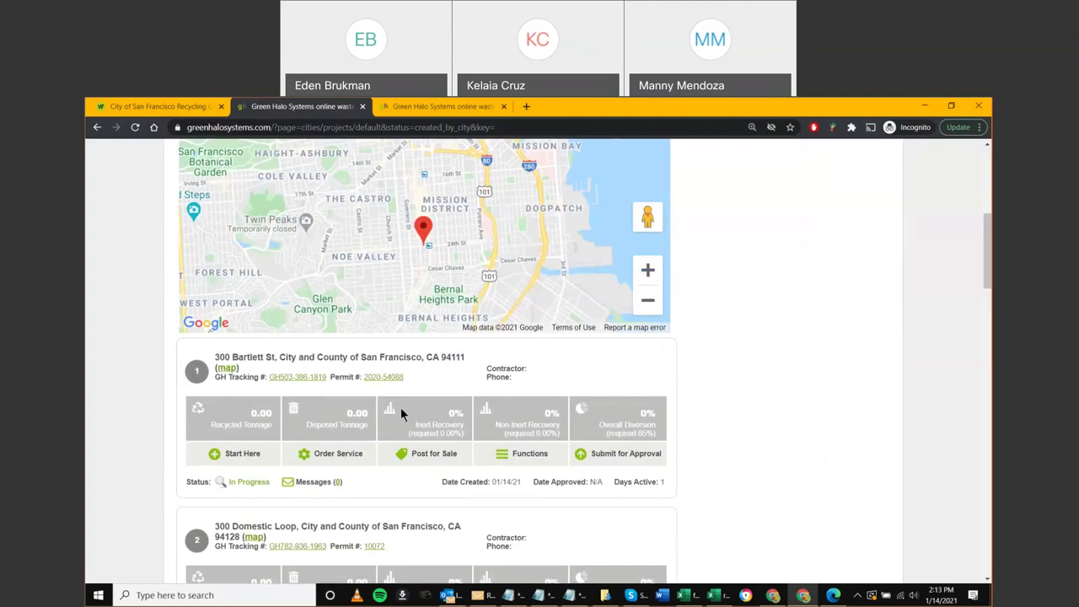
{"action": "left_click_drag", "start_coordinate": [511, 369], "coordinate": [216, 377]}
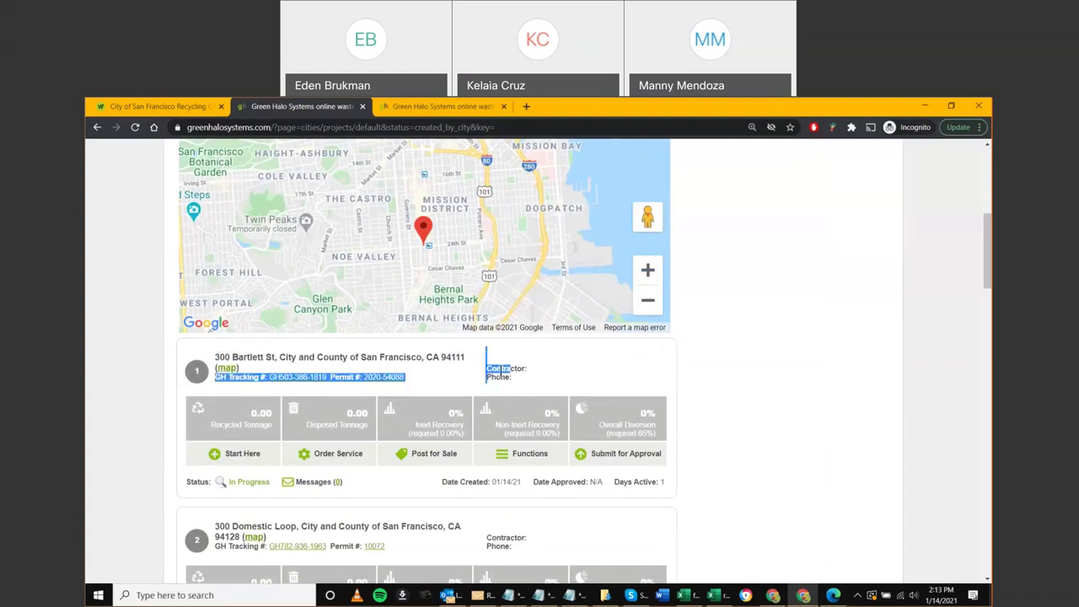
{"action": "left_click", "coordinate": [528, 375]}
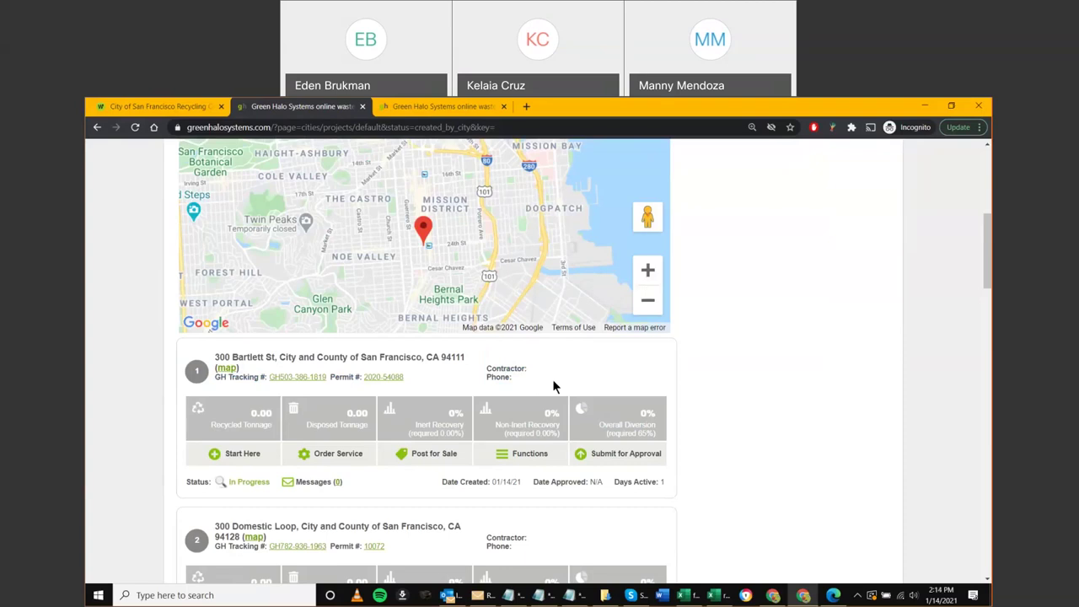
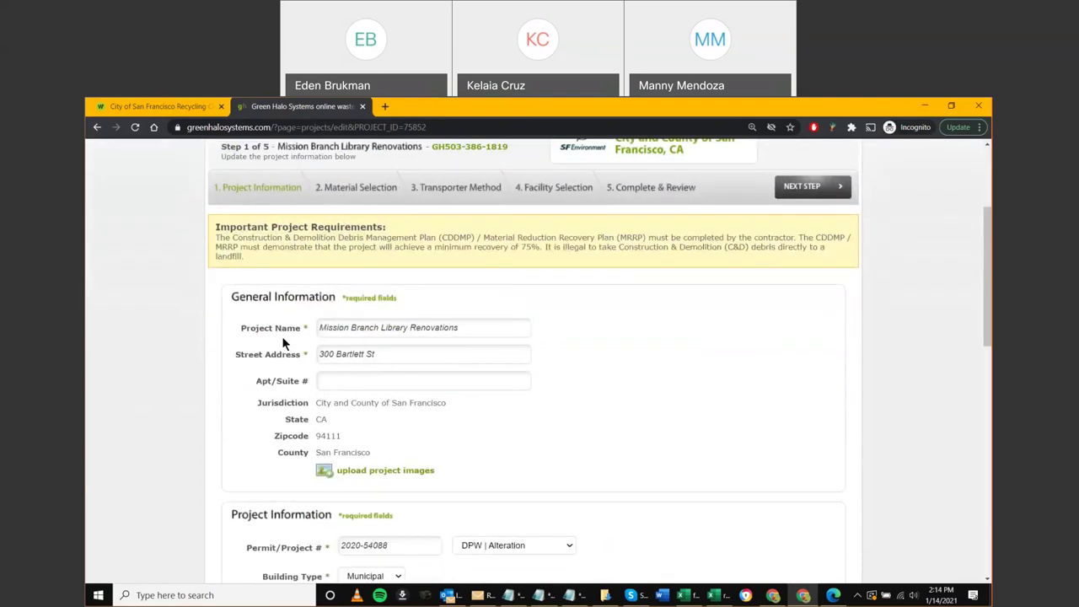
Review the Mission Branch Library Renovations project name and street address fields
{"action": "left_click_drag", "start_coordinate": [326, 329], "coordinate": [501, 329]}
{"action": "left_click_drag", "start_coordinate": [384, 355], "coordinate": [312, 357]}
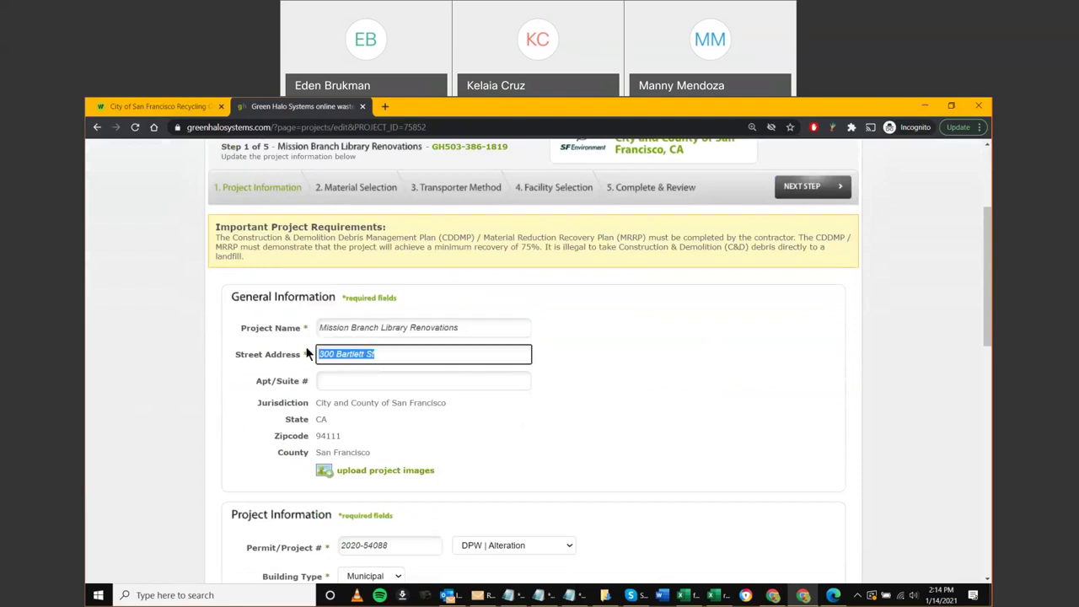
{"action": "left_click_drag", "start_coordinate": [513, 436], "coordinate": [499, 422]}
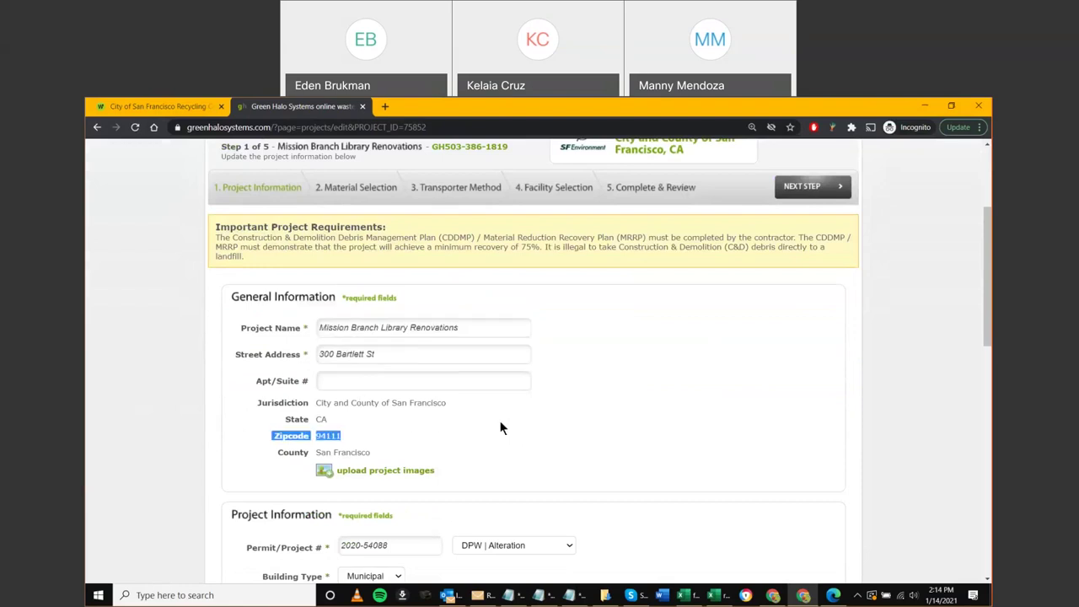
{"action": "scroll", "coordinate": [190, 384], "scroll_direction": "down", "scroll_amount": 1}
{"action": "left_click", "coordinate": [189, 375]}
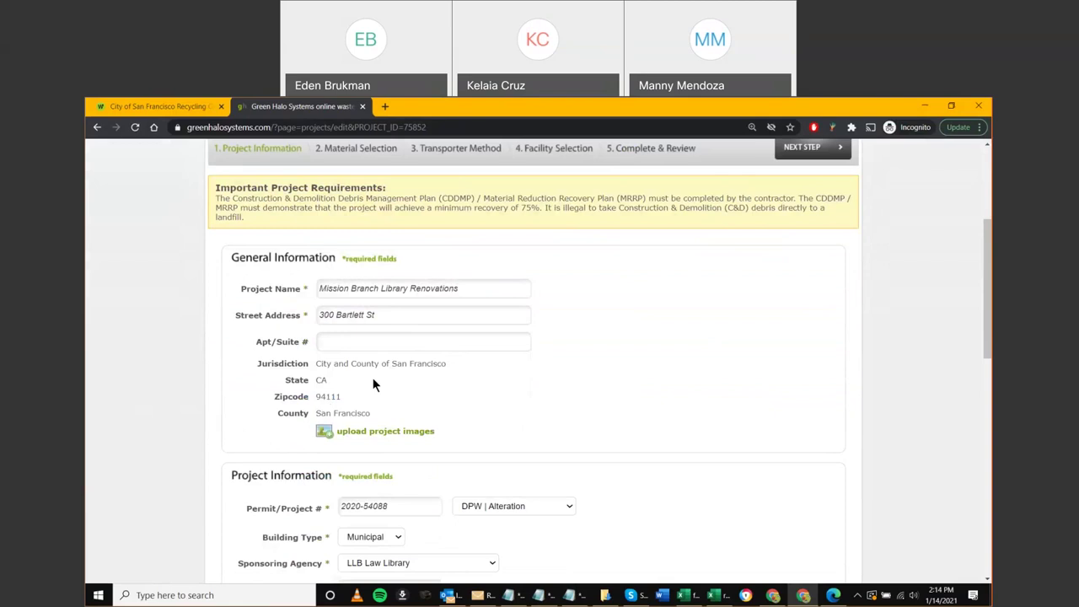
{"action": "scroll", "coordinate": [395, 407], "scroll_direction": "down", "scroll_amount": 2}
Check permit number 2020-54088 and display the Project Type options (DPW | Alteration)
{"action": "left_click", "coordinate": [396, 427]}
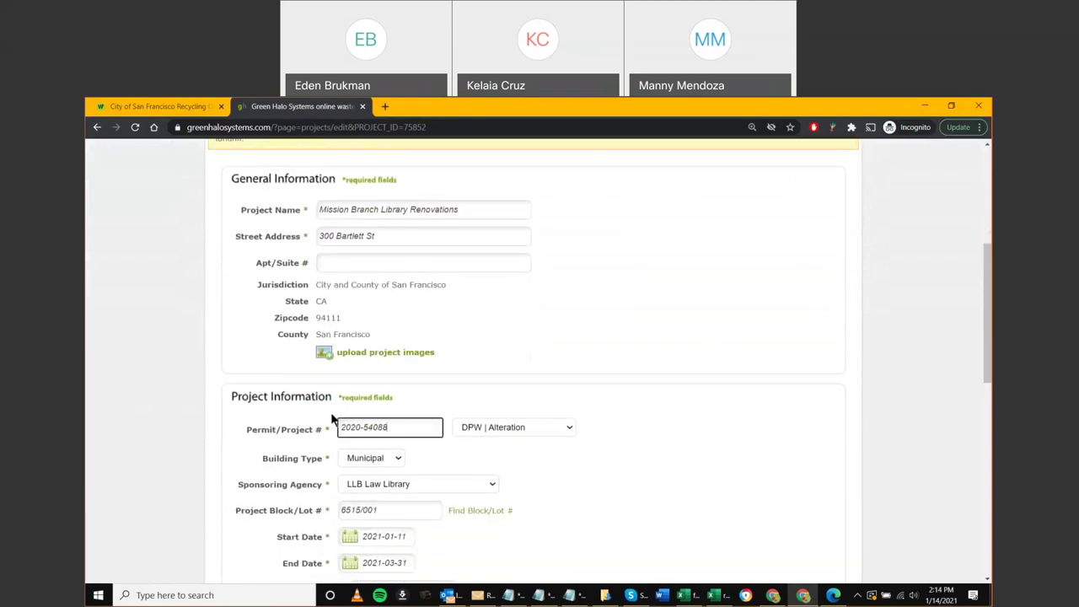
{"action": "triple_click", "coordinate": [351, 432]}
{"action": "left_click", "coordinate": [461, 386]}
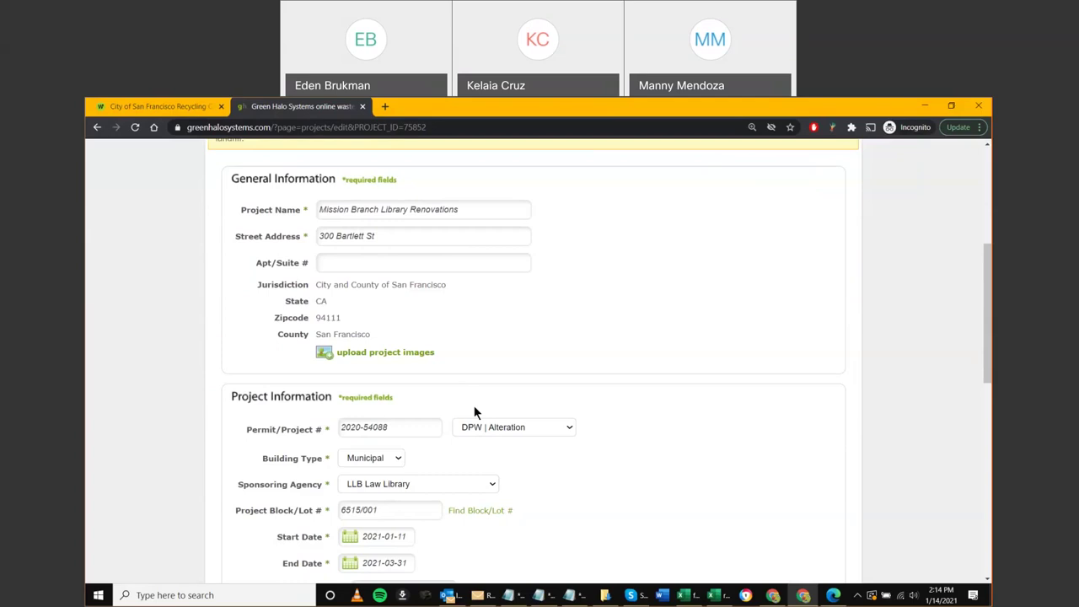
{"action": "scroll", "coordinate": [484, 413], "scroll_direction": "down", "scroll_amount": 1}
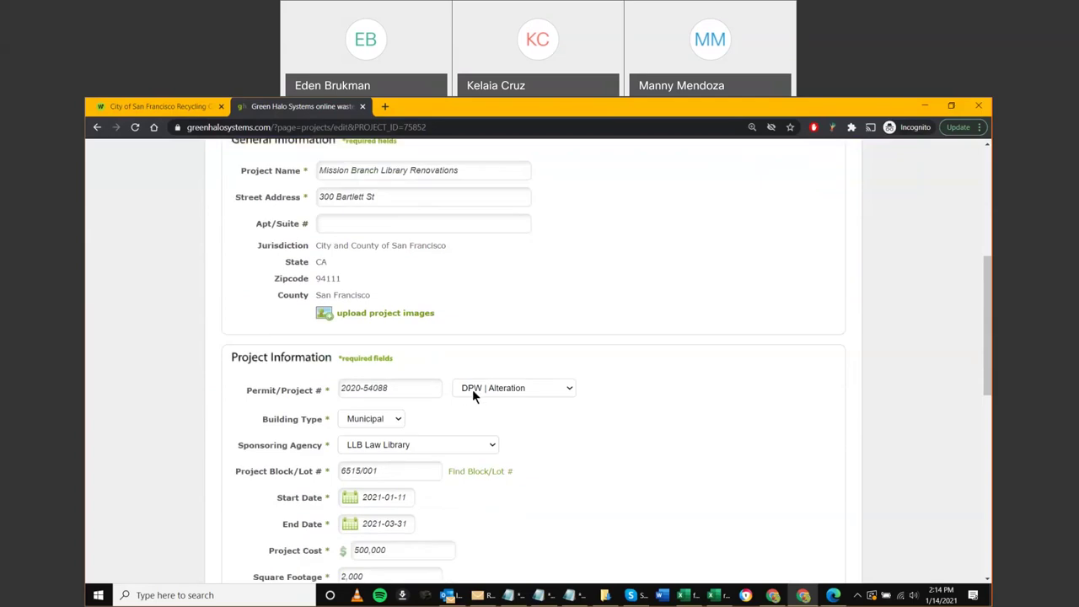
{"action": "left_click", "coordinate": [551, 391]}
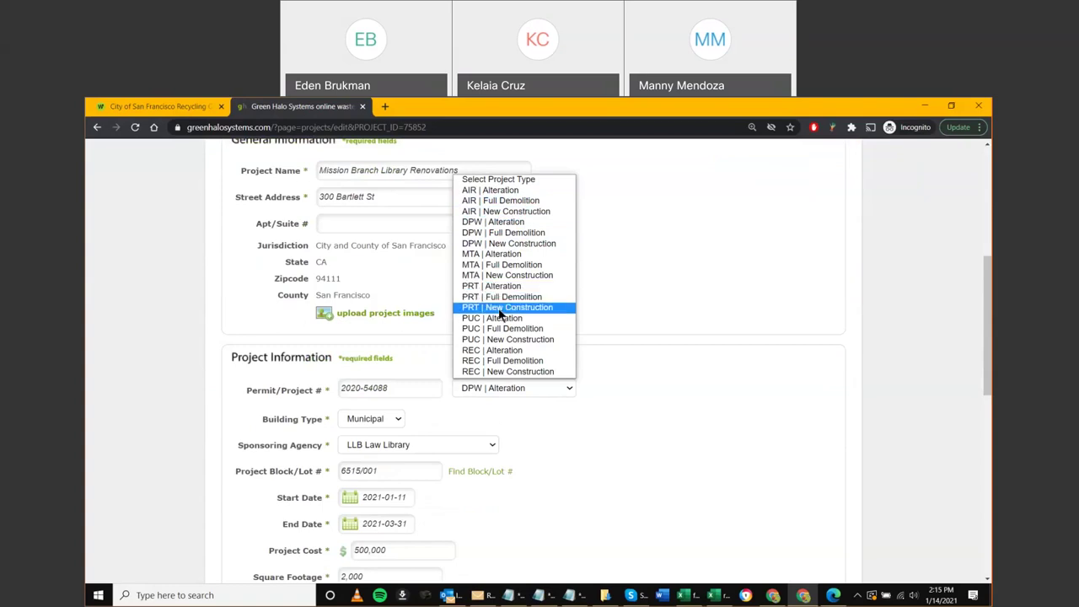
Close the Project Type list keeping DPW | Alteration, zoom to 90% and review the form
{"action": "left_click", "coordinate": [602, 381]}
{"action": "scroll", "coordinate": [607, 387], "scroll_direction": "up", "scroll_amount": 2}
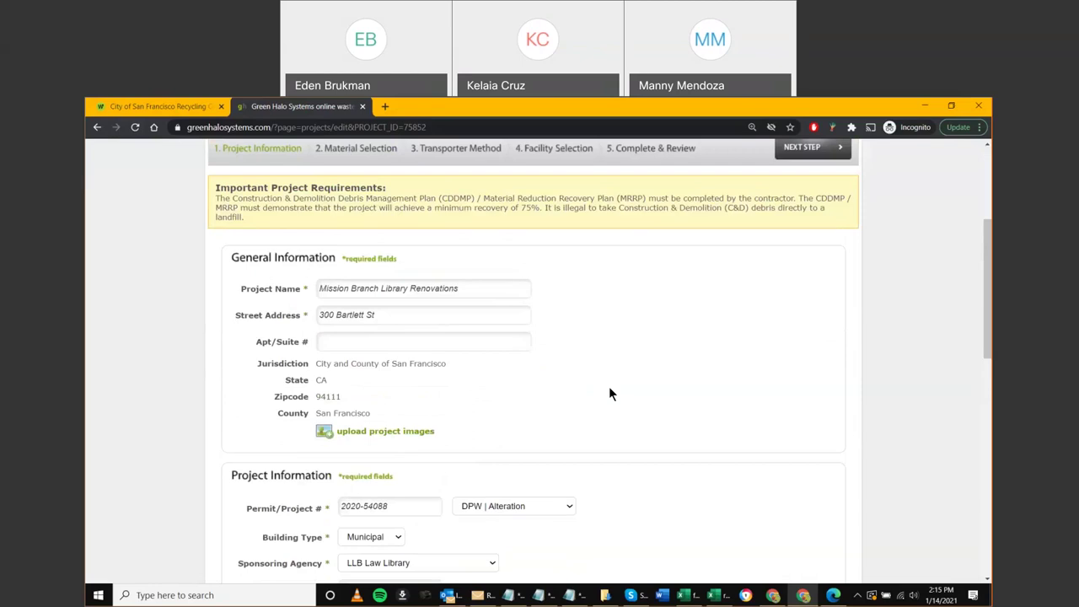
{"action": "key", "text": "ctrl+minus"}
{"action": "scroll", "coordinate": [616, 392], "scroll_direction": "down", "scroll_amount": 1}
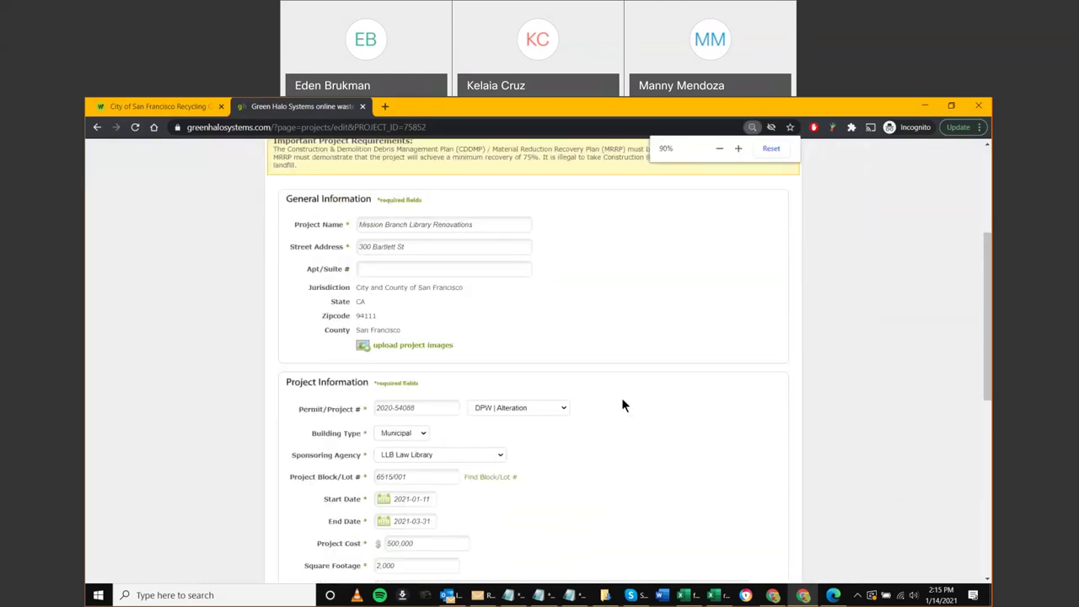
{"action": "scroll", "coordinate": [621, 400], "scroll_direction": "down", "scroll_amount": 1}
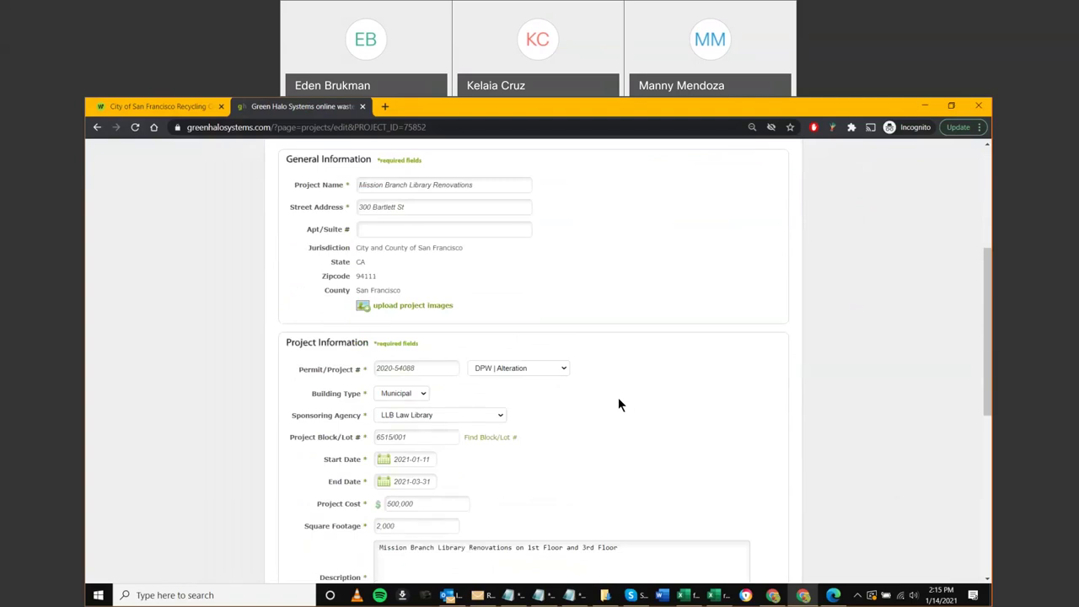
{"action": "scroll", "coordinate": [618, 400], "scroll_direction": "down", "scroll_amount": 1}
{"action": "scroll", "coordinate": [614, 417], "scroll_direction": "down", "scroll_amount": 1}
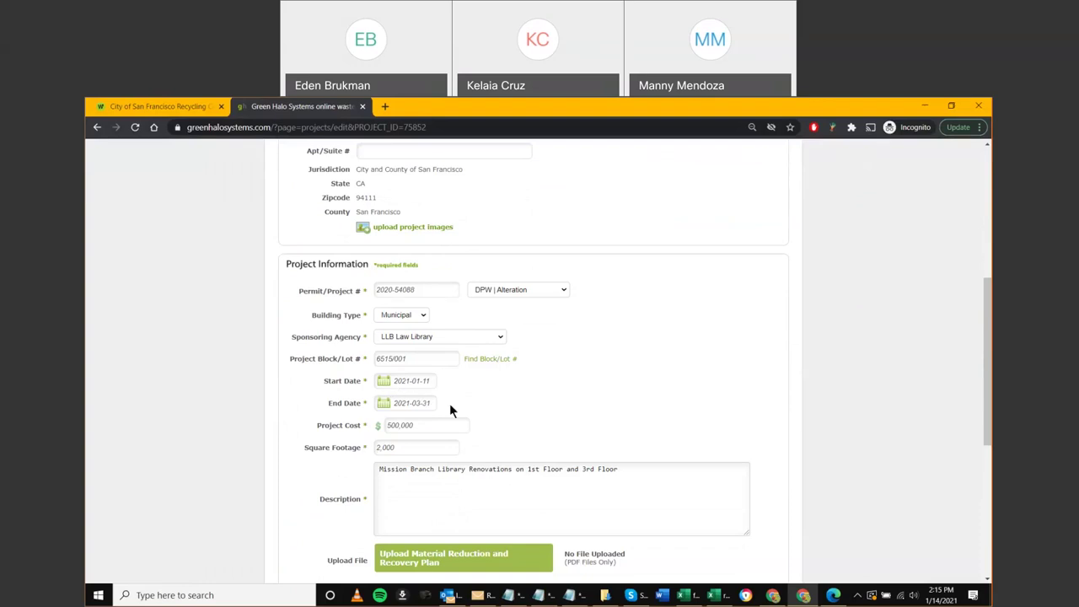
{"action": "scroll", "coordinate": [548, 412], "scroll_direction": "up", "scroll_amount": 4}
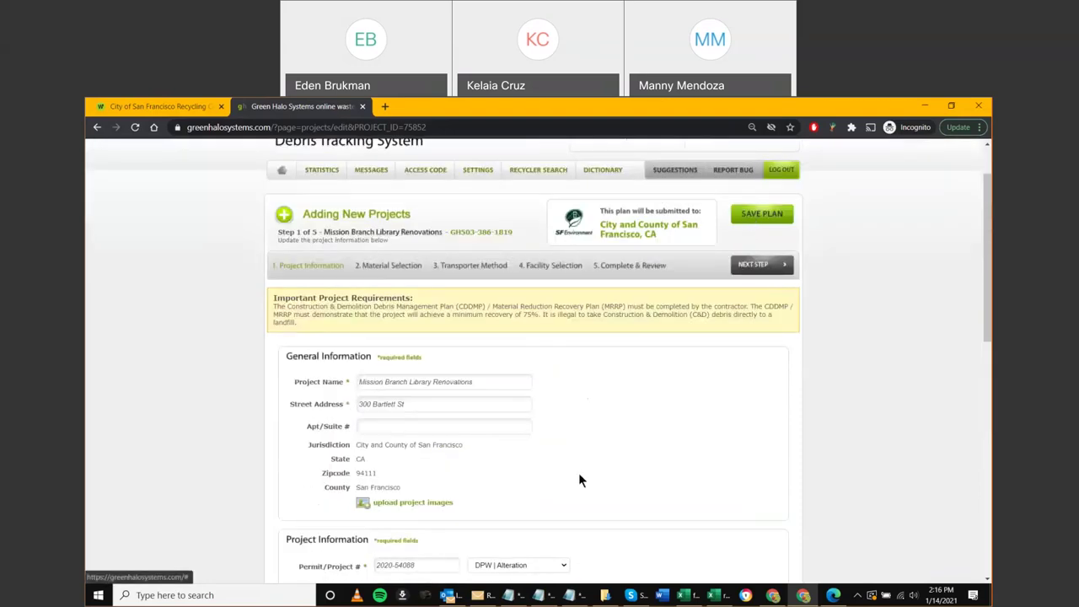
{"action": "scroll", "coordinate": [578, 472], "scroll_direction": "down", "scroll_amount": 1}
{"action": "scroll", "coordinate": [570, 481], "scroll_direction": "down", "scroll_amount": 2}
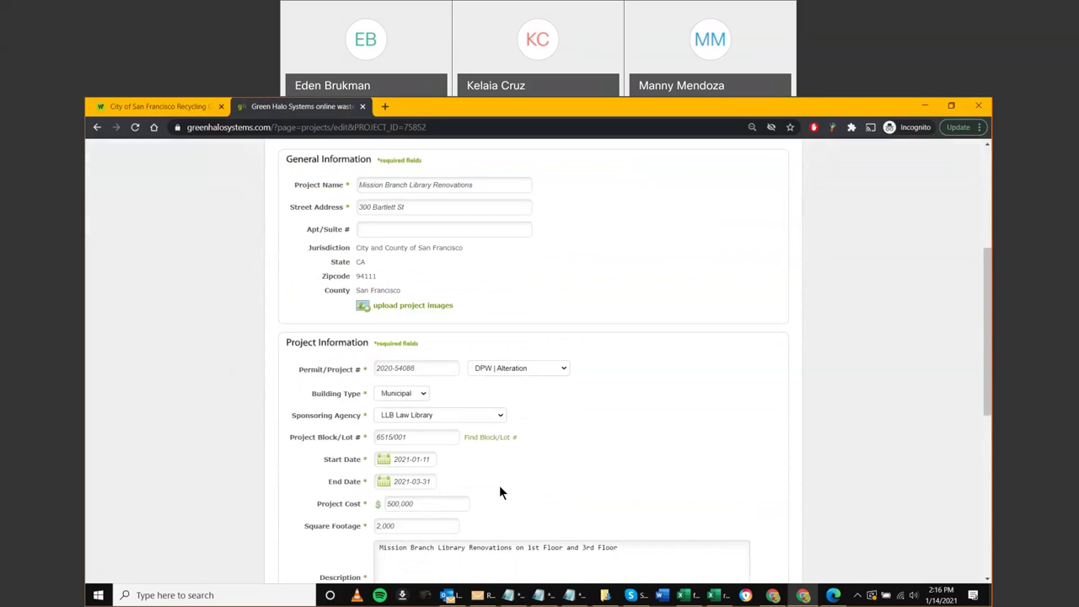
{"action": "scroll", "coordinate": [499, 489], "scroll_direction": "down", "scroll_amount": 1}
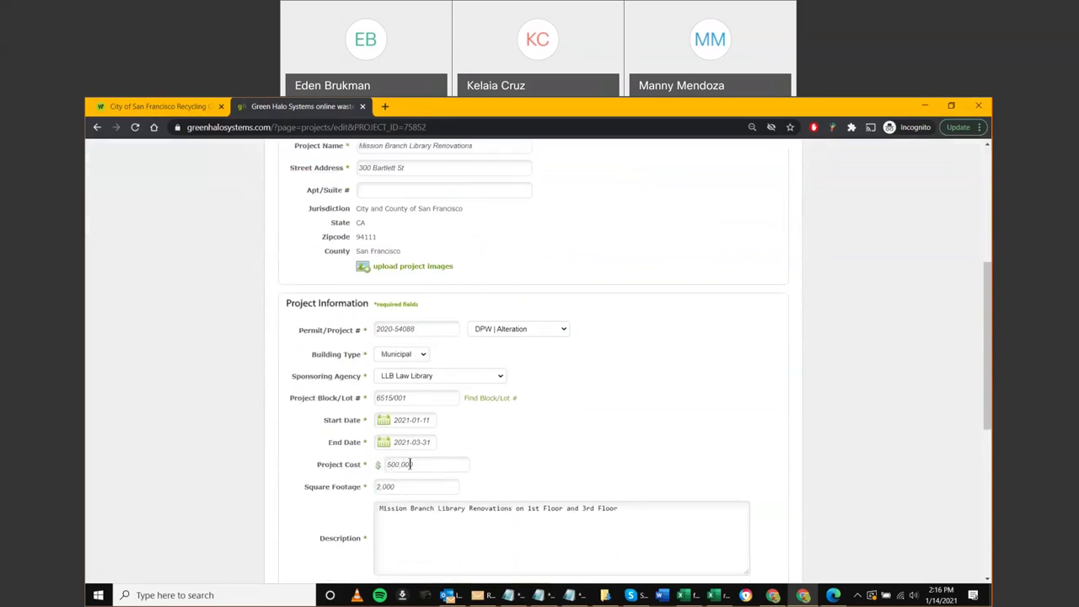
{"action": "scroll", "coordinate": [409, 459], "scroll_direction": "down", "scroll_amount": 1}
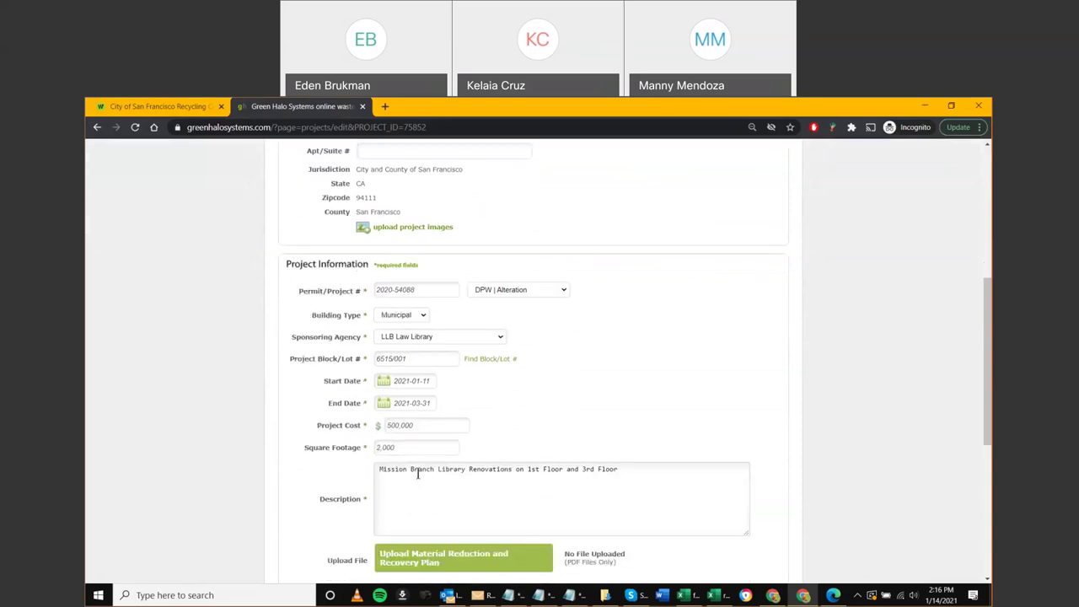
{"action": "scroll", "coordinate": [416, 492], "scroll_direction": "up", "scroll_amount": 1, "text": "ctrl"}
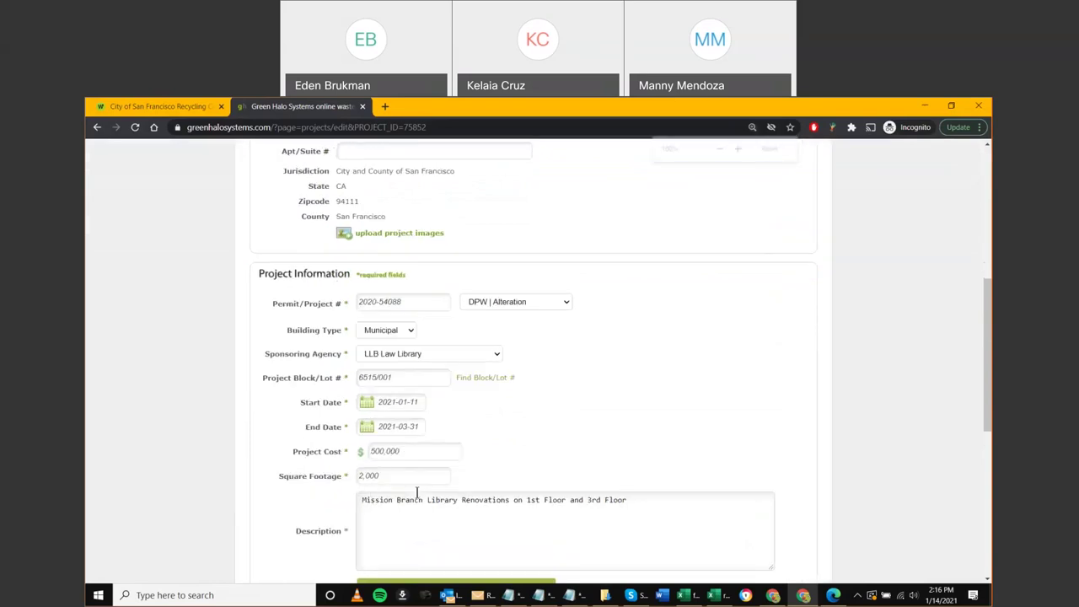
{"action": "scroll", "coordinate": [417, 492], "scroll_direction": "up", "scroll_amount": 1, "text": "ctrl"}
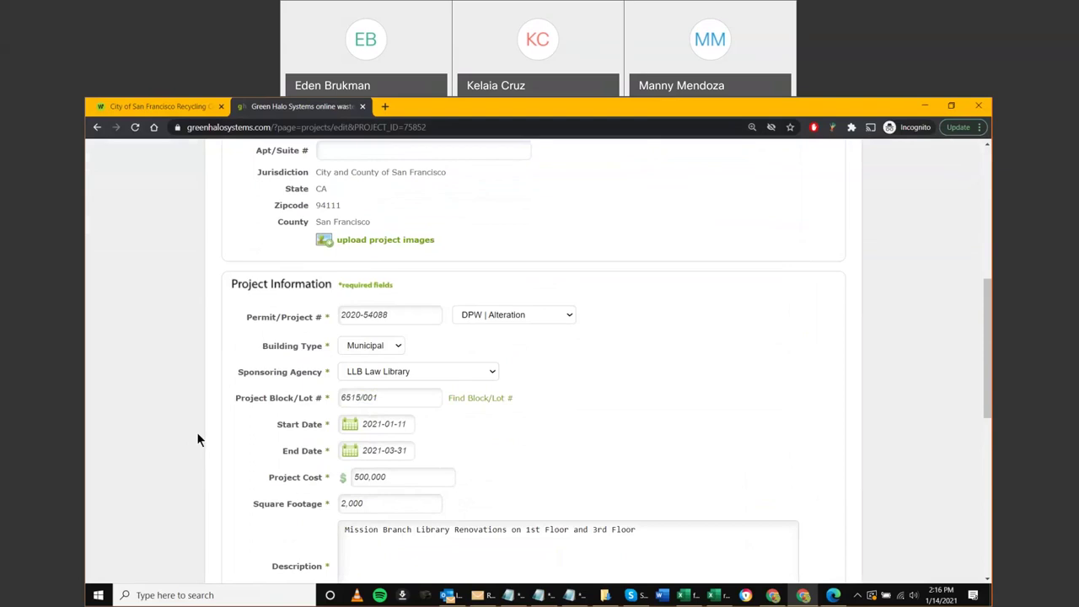
{"action": "scroll", "coordinate": [207, 429], "scroll_direction": "down", "scroll_amount": 2}
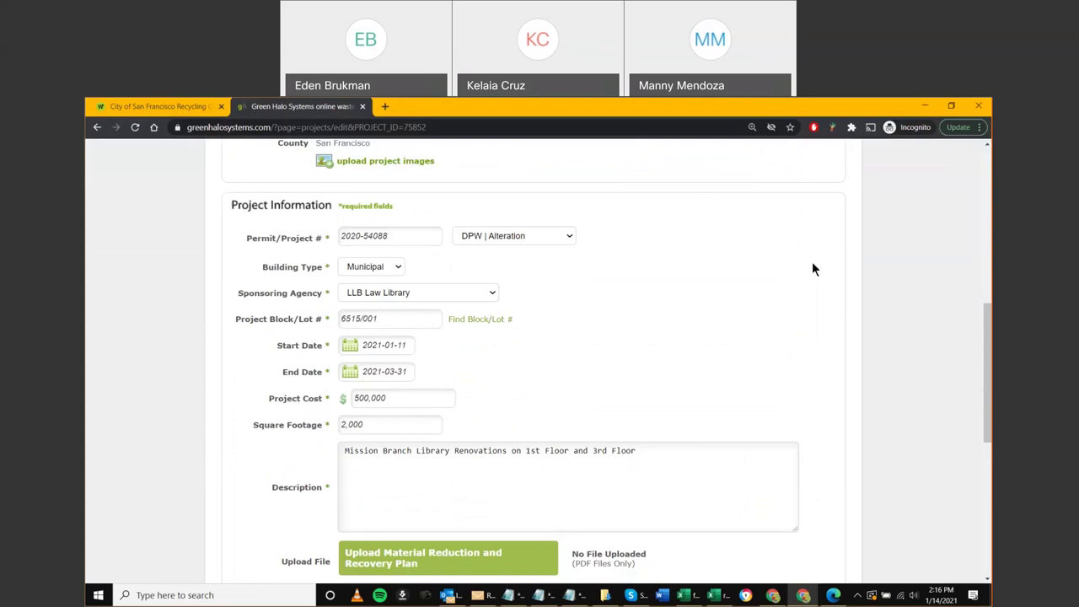
{"action": "scroll", "coordinate": [807, 298], "scroll_direction": "down", "scroll_amount": 1}
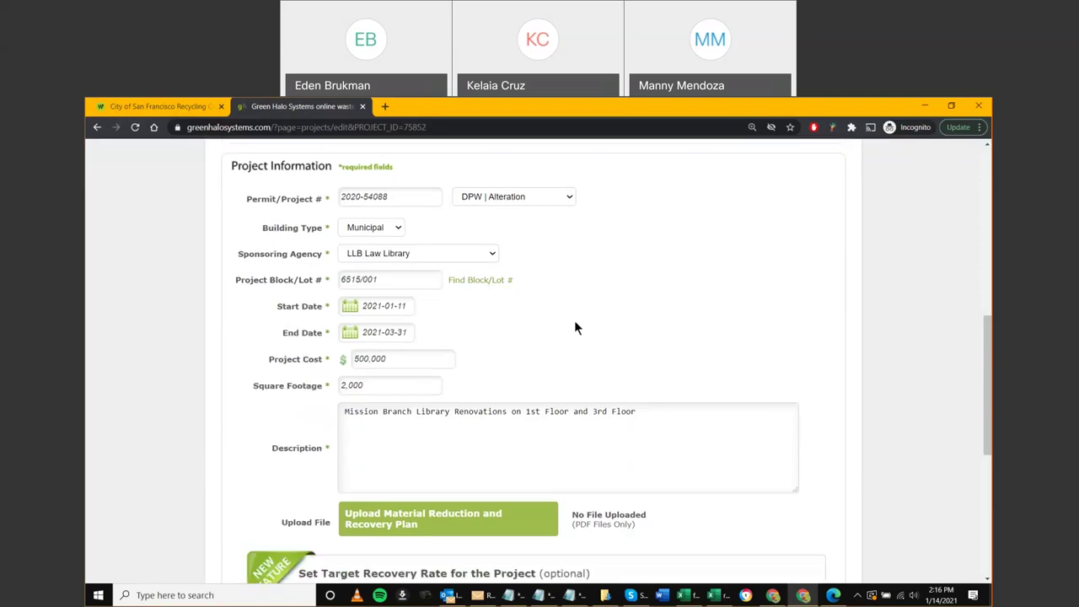
{"action": "left_click", "coordinate": [645, 412]}
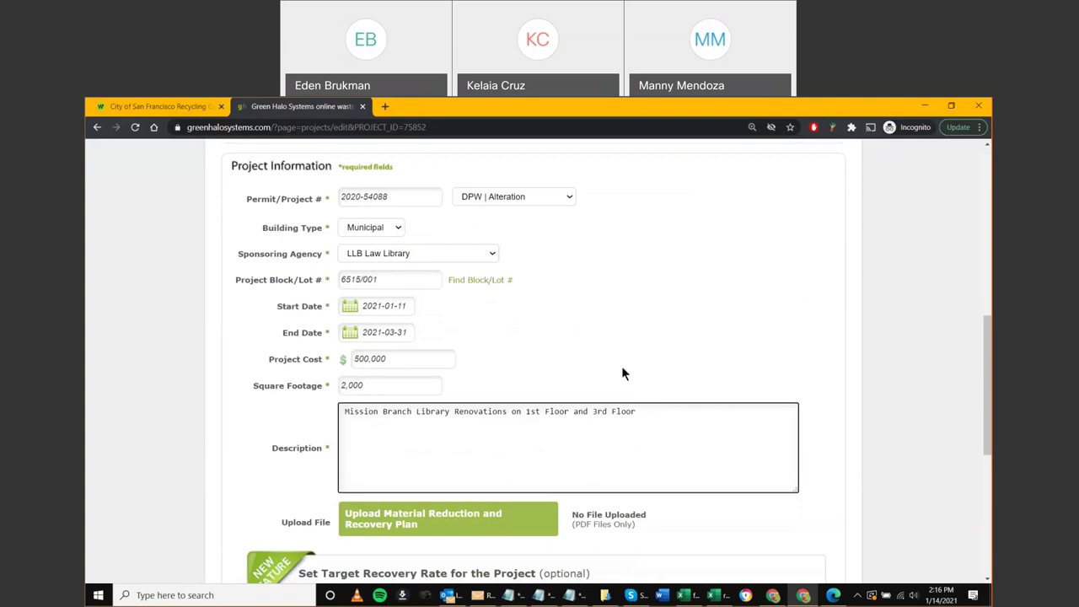
{"action": "left_click", "coordinate": [621, 366]}
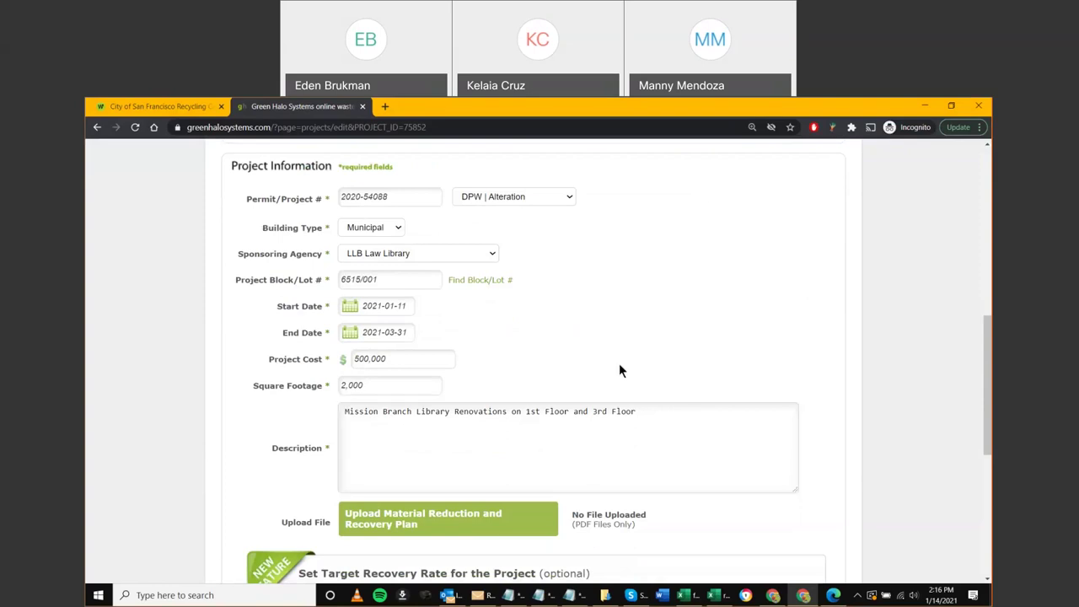
{"action": "scroll", "coordinate": [619, 363], "scroll_direction": "down", "scroll_amount": 1}
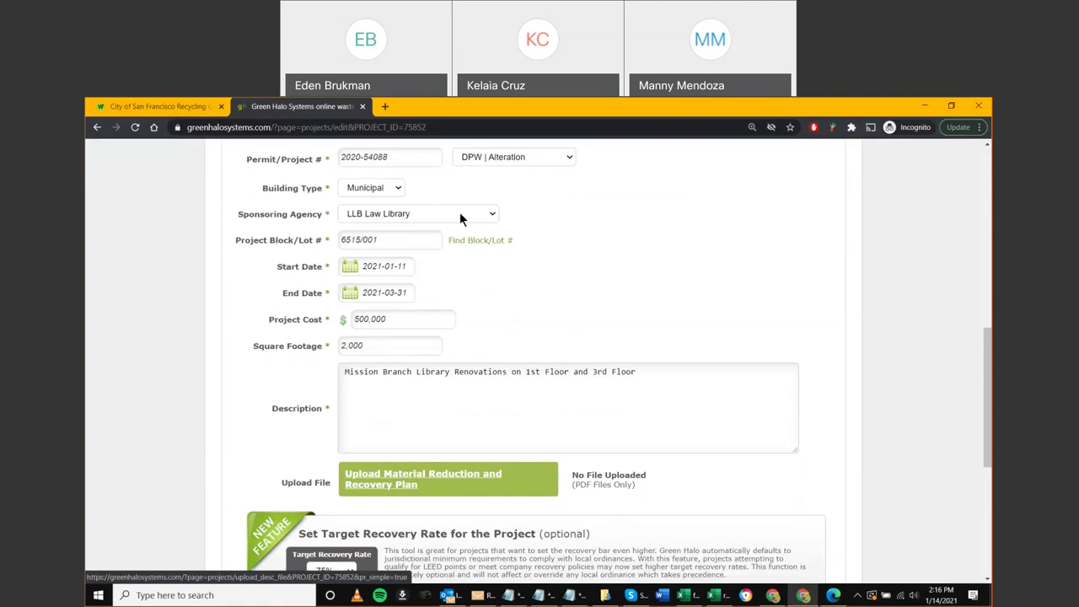
{"action": "left_click", "coordinate": [604, 596]}
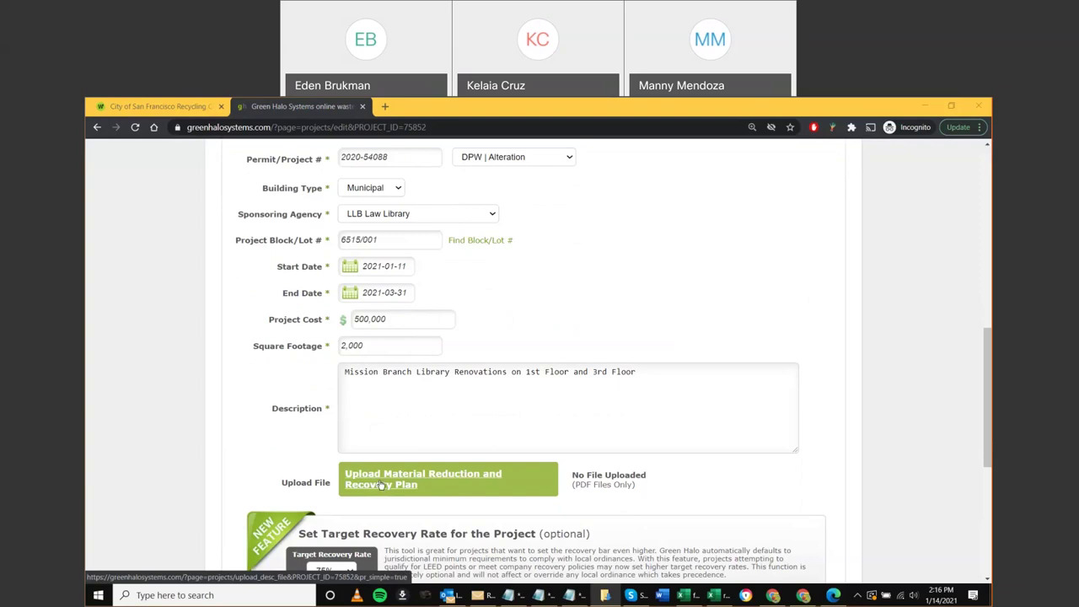
{"action": "left_click", "coordinate": [381, 487]}
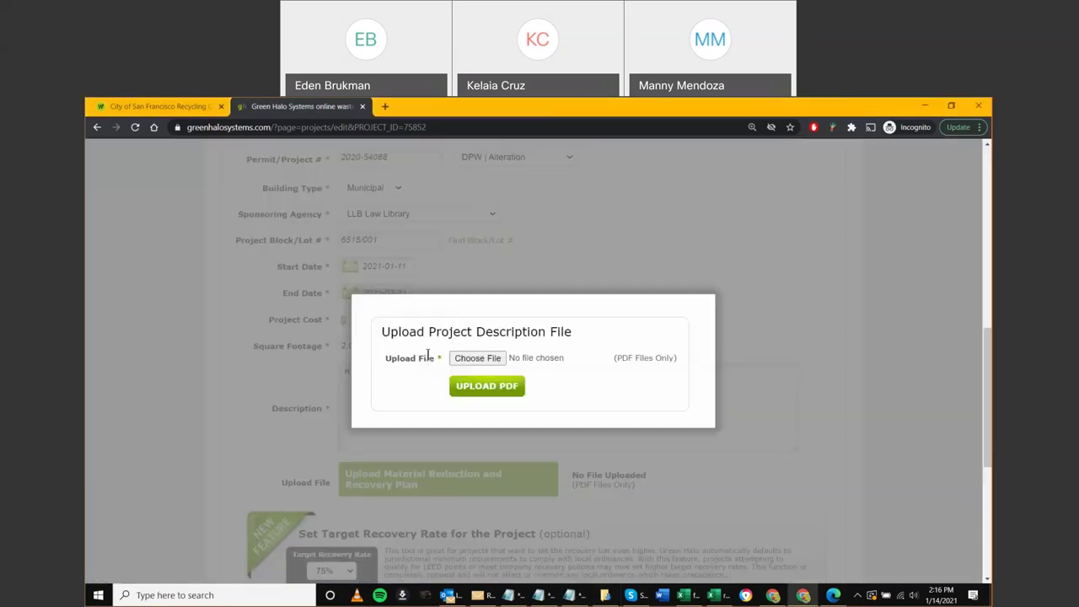
Browse for the upload file to the Clients > City of SF > Presentation folder
{"action": "left_click", "coordinate": [475, 361]}
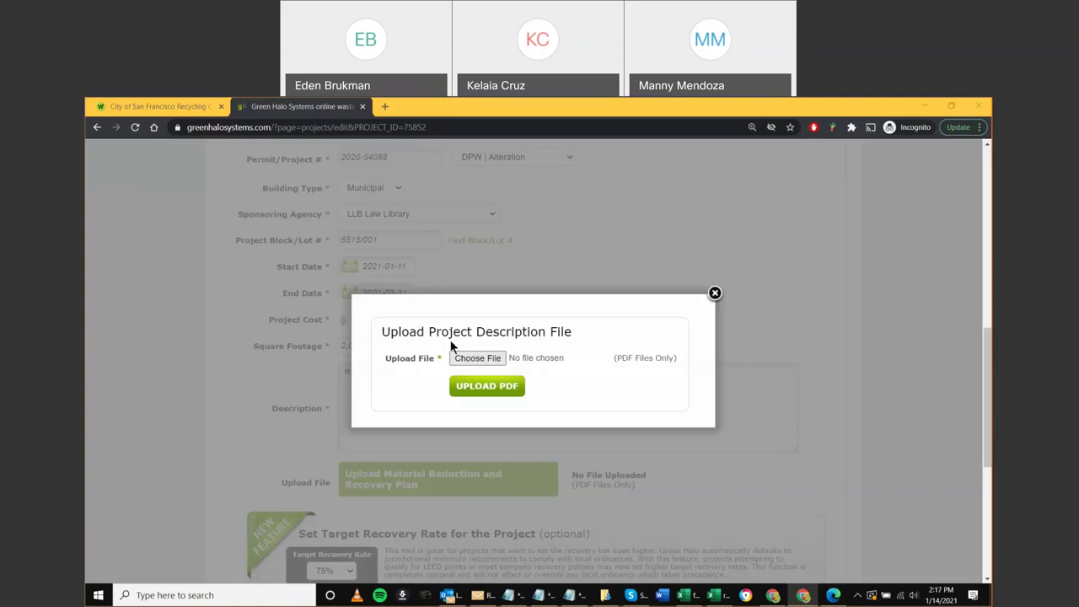
{"action": "scroll", "coordinate": [113, 275], "scroll_direction": "up", "scroll_amount": 1}
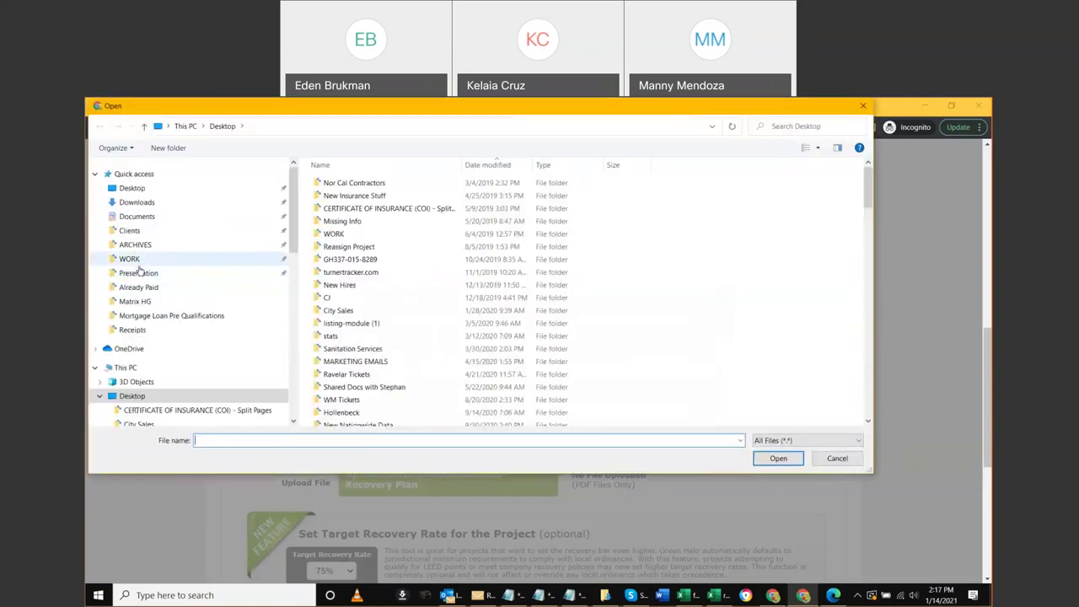
{"action": "scroll", "coordinate": [169, 278], "scroll_direction": "down", "scroll_amount": 4}
{"action": "left_click", "coordinate": [223, 271]}
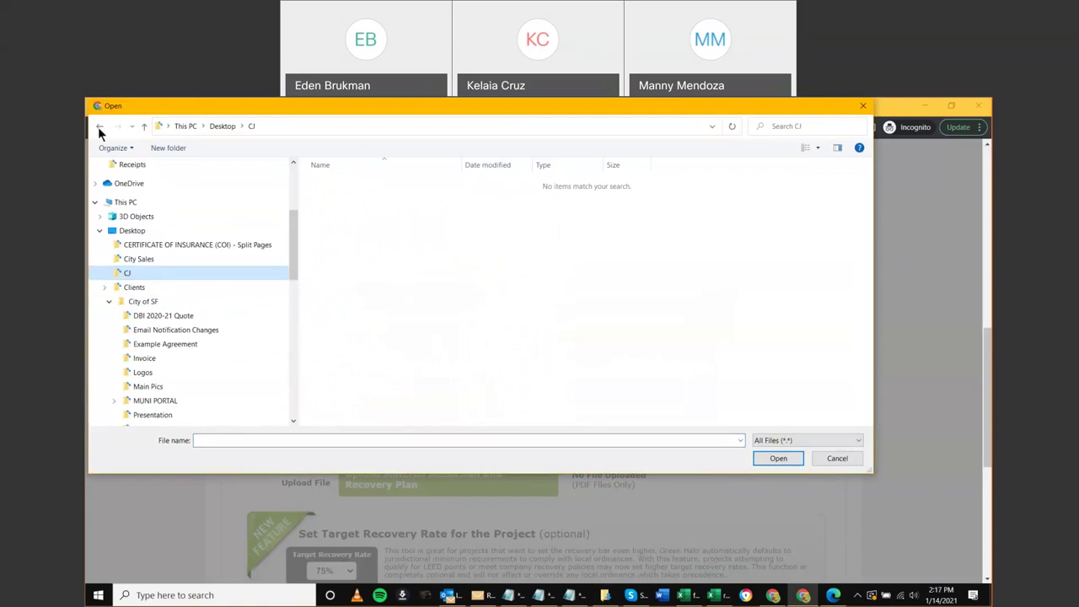
{"action": "left_click", "coordinate": [156, 415]}
{"action": "scroll", "coordinate": [160, 385], "scroll_direction": "down", "scroll_amount": 1}
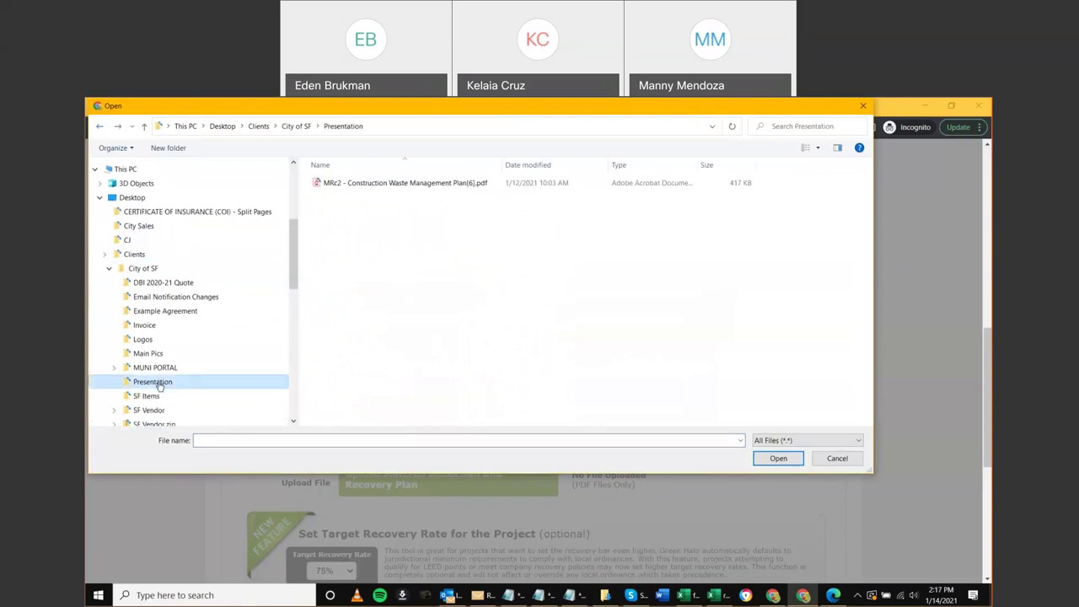
Preview MRc2 - Construction Waste Management Plan[6].pdf, then select it and start the upload
{"action": "left_click", "coordinate": [373, 184]}
{"action": "right_click", "coordinate": [373, 185]}
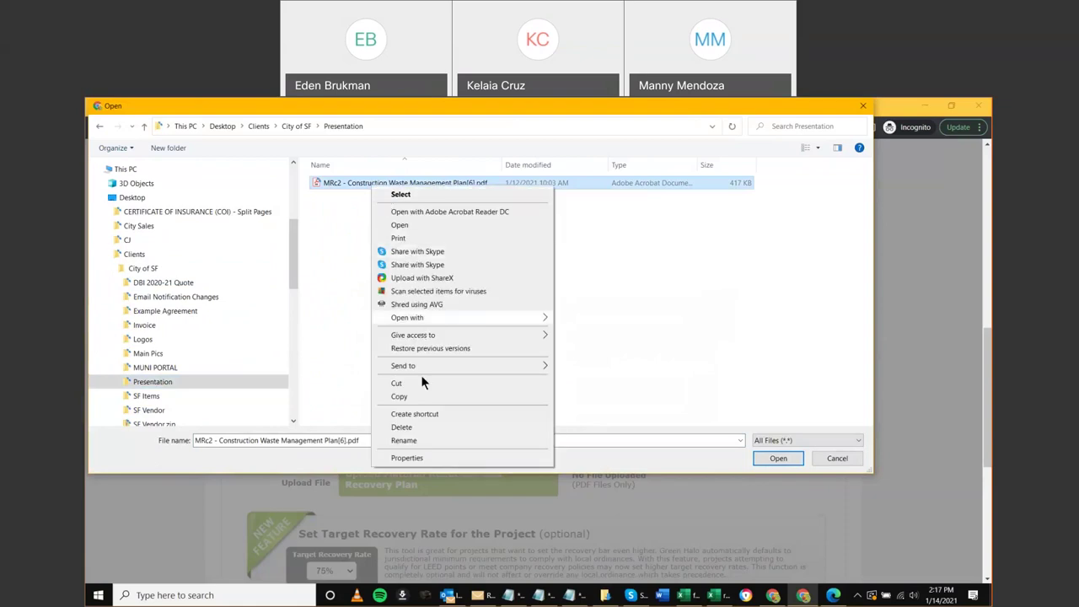
{"action": "left_click", "coordinate": [399, 226]}
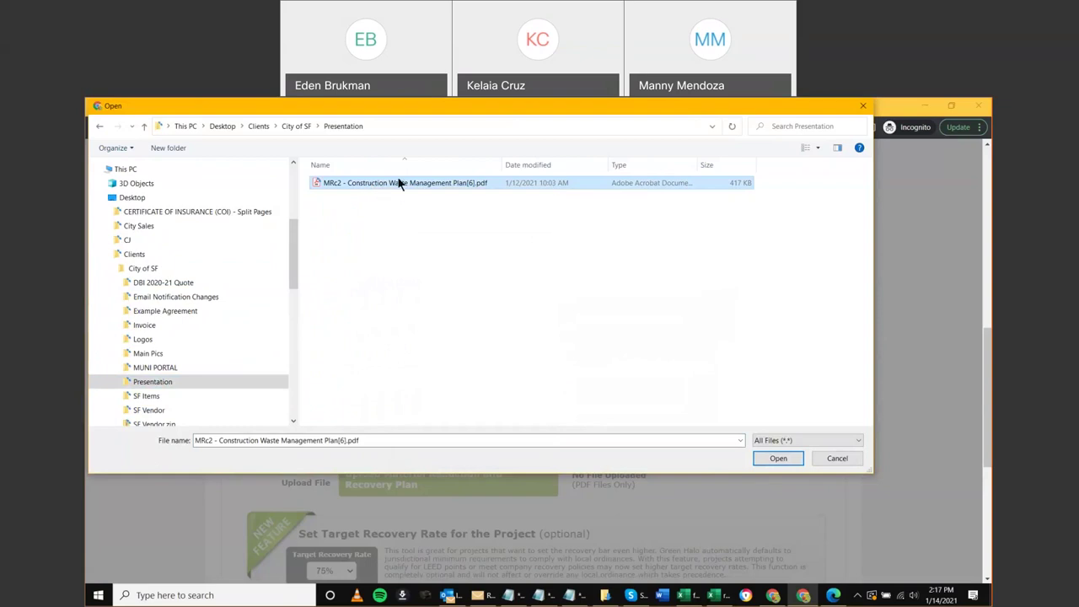
{"action": "double_click", "coordinate": [393, 183]}
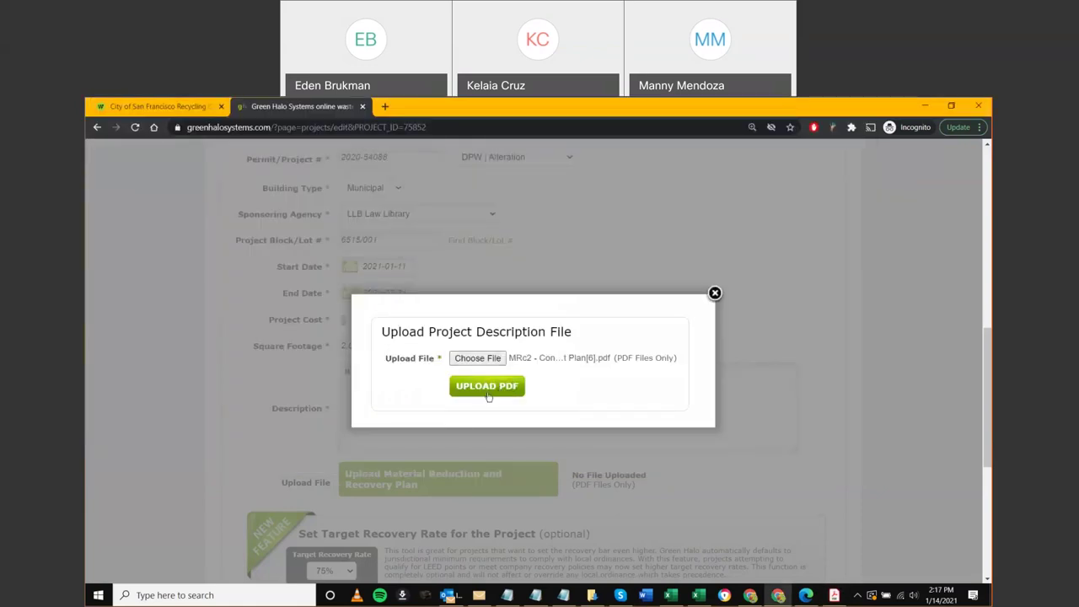
{"action": "left_click", "coordinate": [488, 393]}
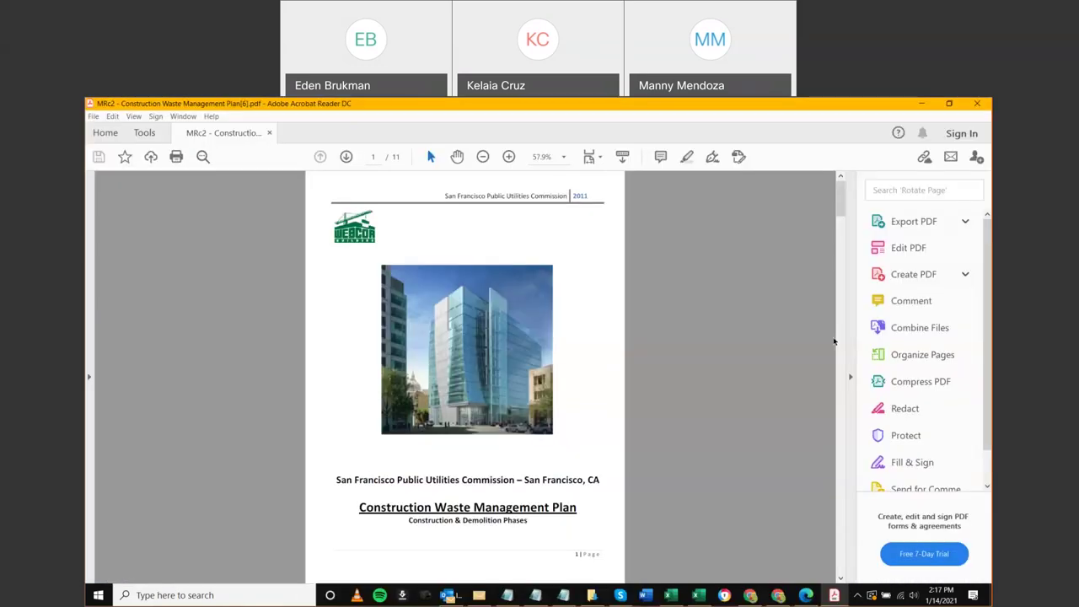
Read the plan PDF through page 4, Section 2 Waste Management Goals, then minimize Acrobat
{"action": "left_click", "coordinate": [850, 377]}
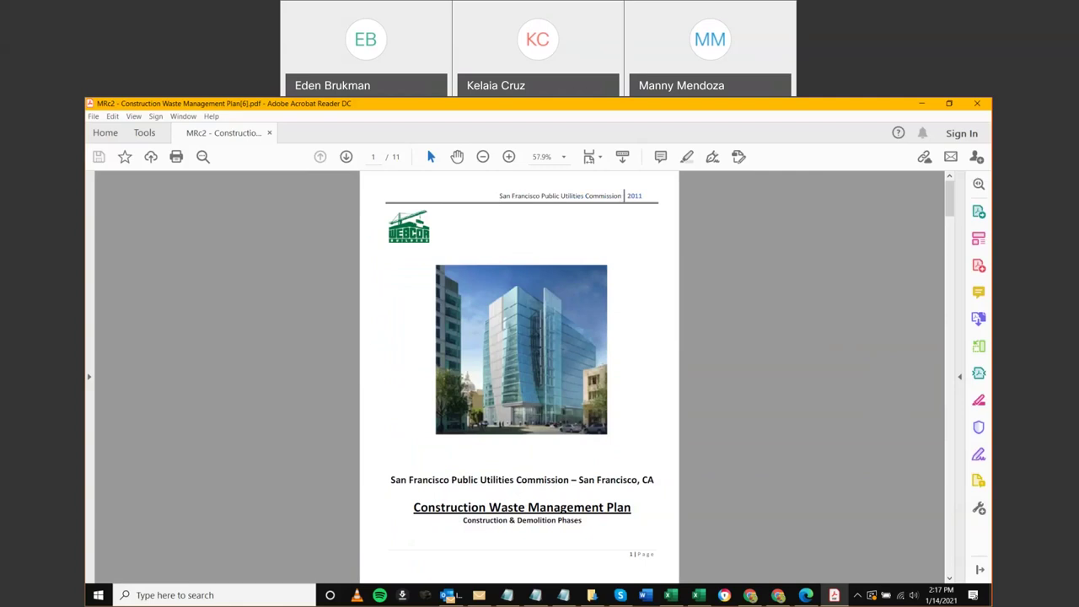
{"action": "scroll", "coordinate": [554, 415], "scroll_direction": "down", "scroll_amount": 1}
{"action": "scroll", "coordinate": [554, 416], "scroll_direction": "down", "scroll_amount": 1}
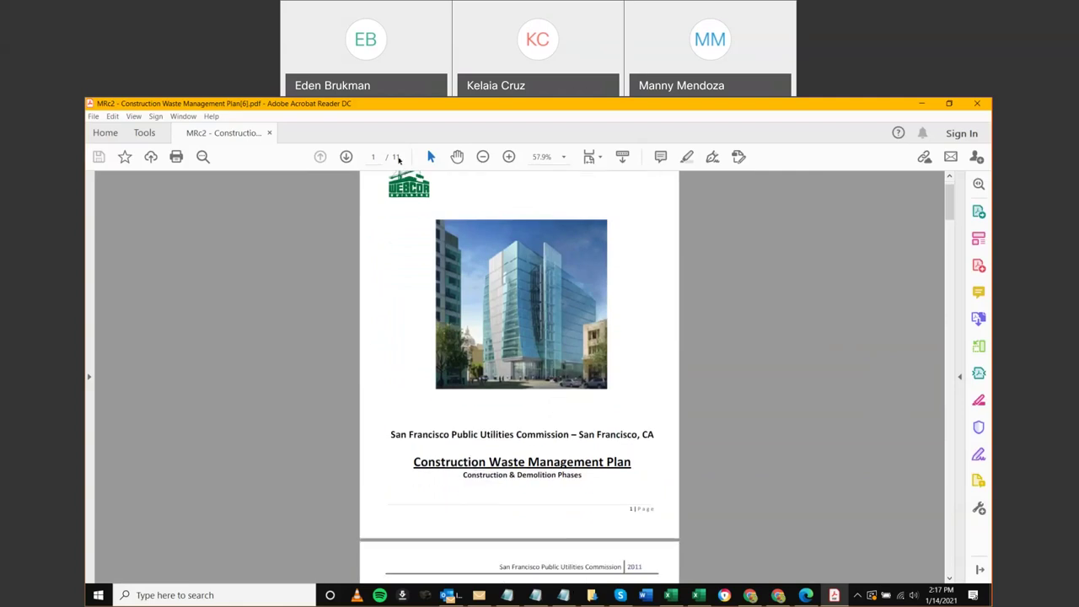
{"action": "scroll", "coordinate": [500, 334], "scroll_direction": "down", "scroll_amount": 4}
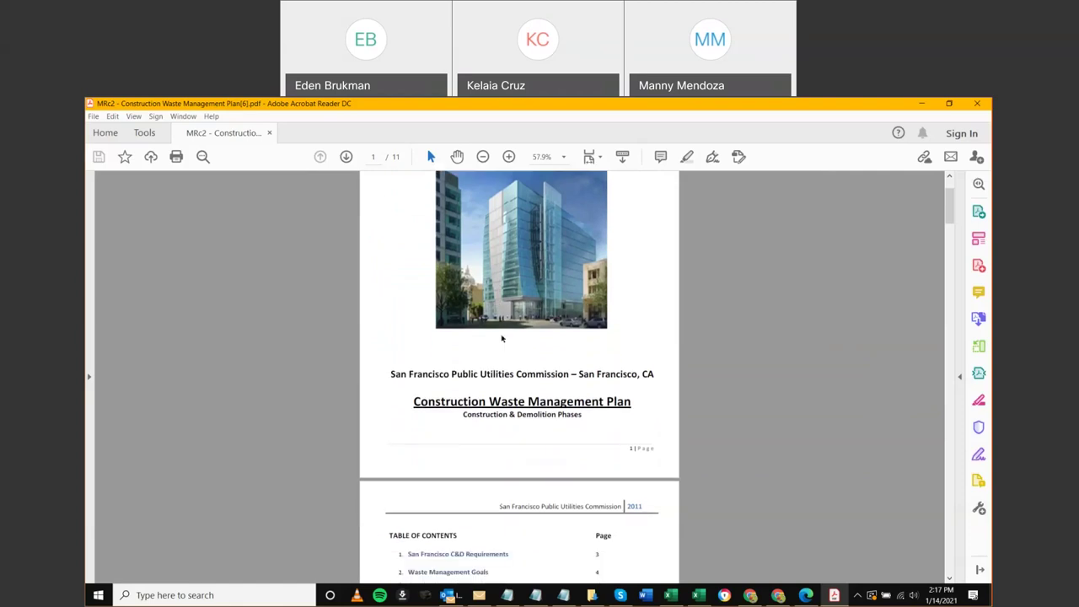
{"action": "scroll", "coordinate": [500, 334], "scroll_direction": "down", "scroll_amount": 1}
{"action": "scroll", "coordinate": [499, 333], "scroll_direction": "down", "scroll_amount": 2}
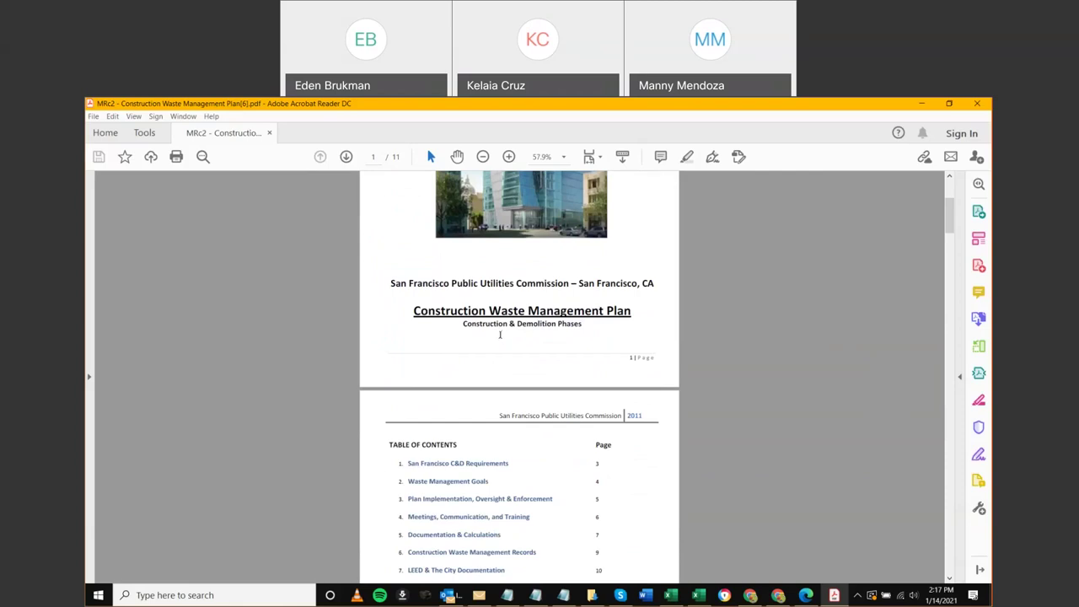
{"action": "scroll", "coordinate": [500, 333], "scroll_direction": "down", "scroll_amount": 5}
{"action": "scroll", "coordinate": [500, 335], "scroll_direction": "down", "scroll_amount": 4}
{"action": "scroll", "coordinate": [500, 339], "scroll_direction": "down", "scroll_amount": 5}
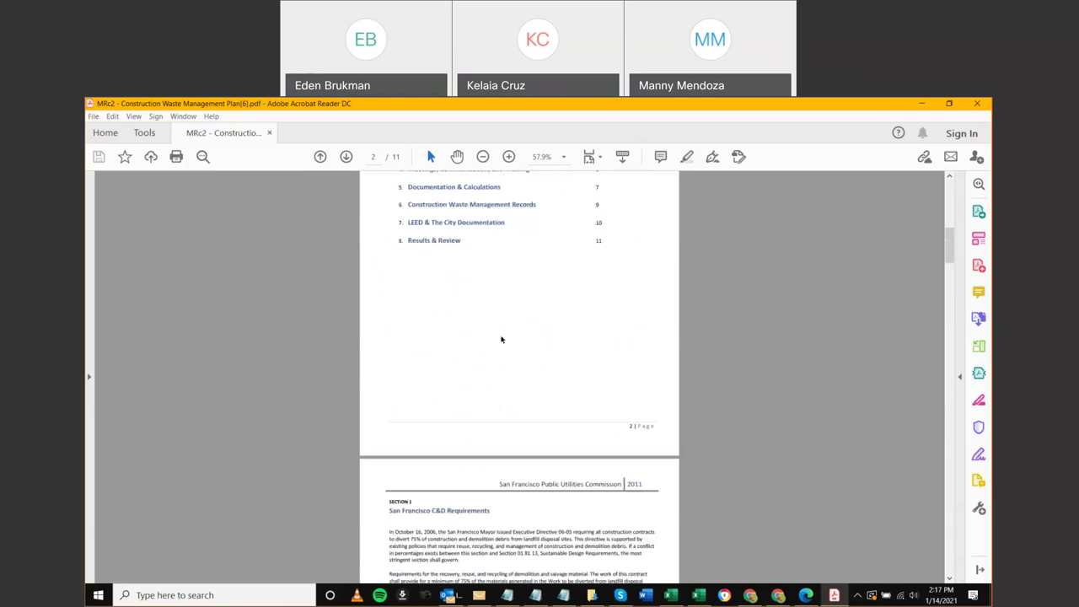
{"action": "scroll", "coordinate": [501, 337], "scroll_direction": "down", "scroll_amount": 1}
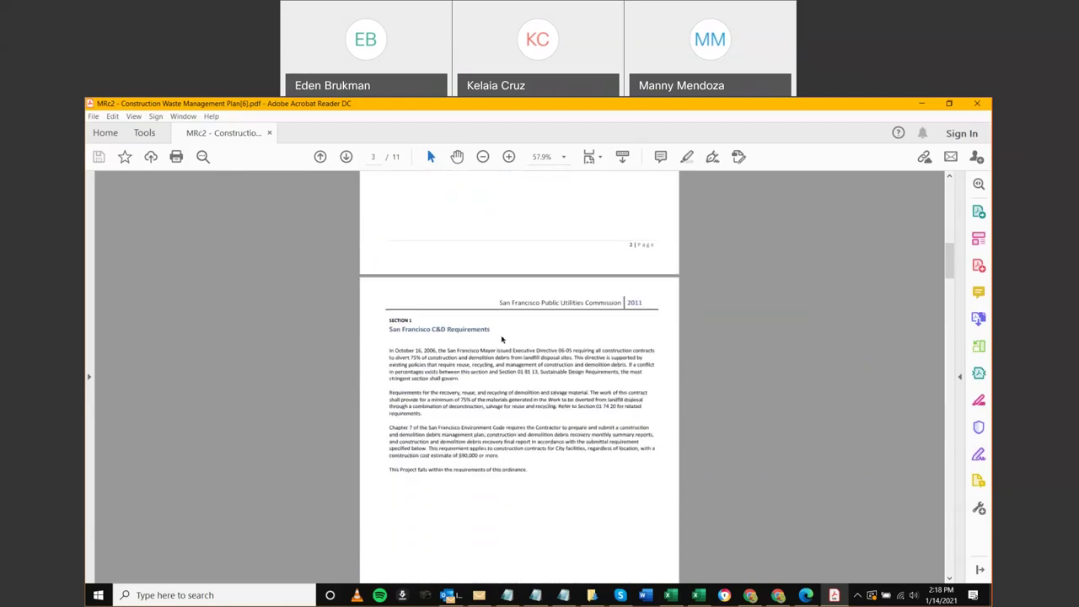
{"action": "scroll", "coordinate": [442, 332], "scroll_direction": "down", "scroll_amount": 4}
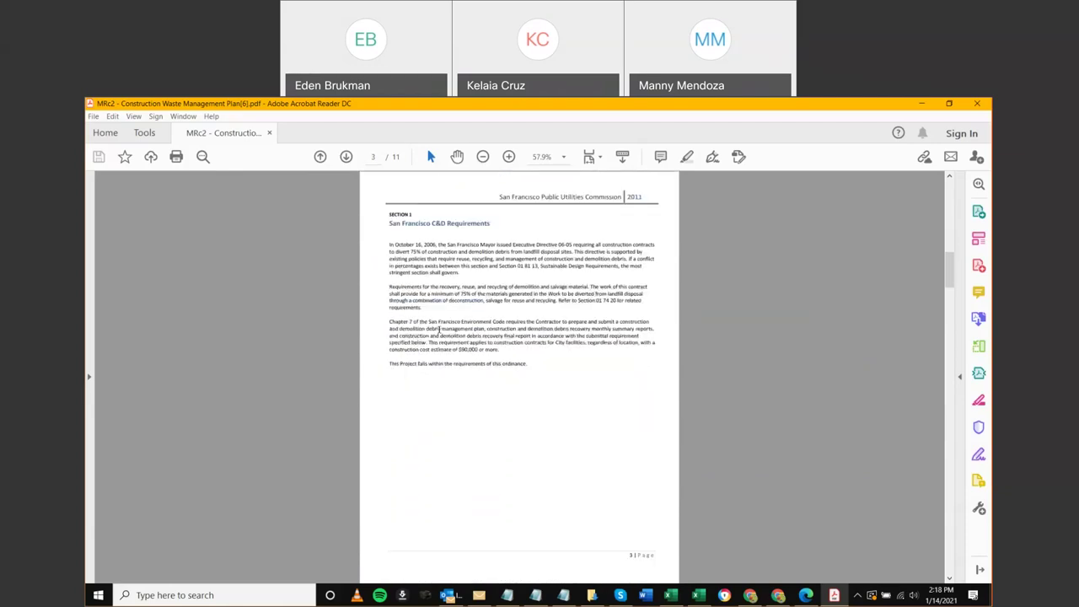
{"action": "scroll", "coordinate": [443, 333], "scroll_direction": "down", "scroll_amount": 3}
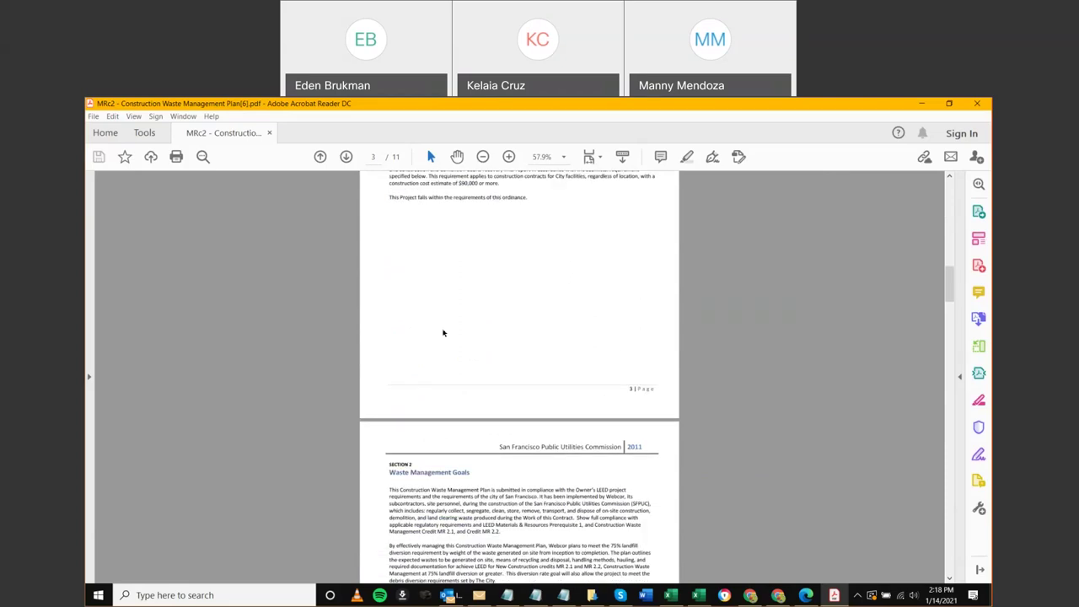
{"action": "scroll", "coordinate": [442, 332], "scroll_direction": "down", "scroll_amount": 1}
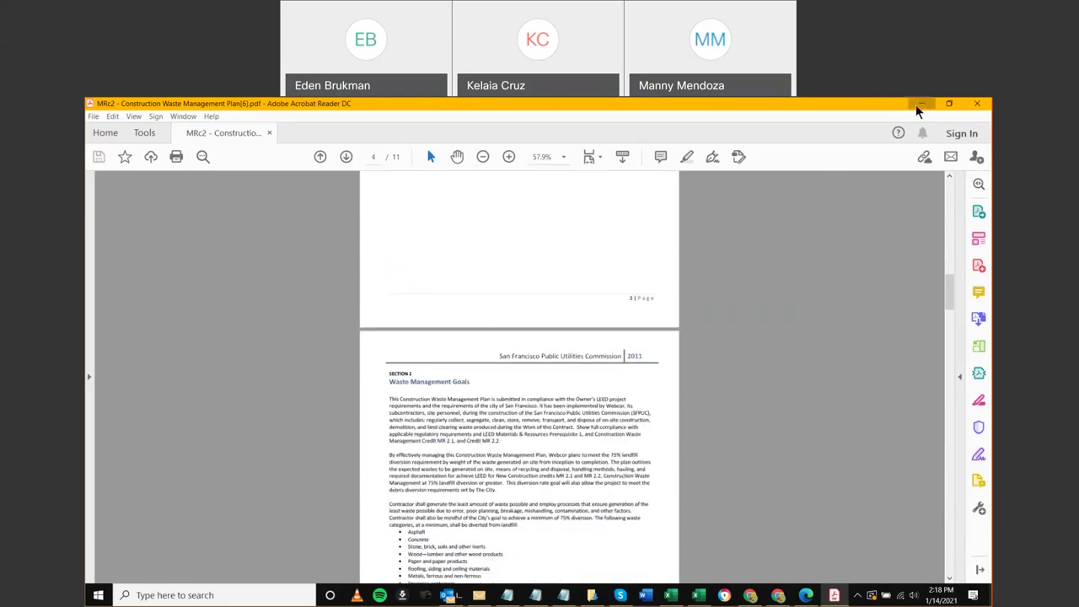
{"action": "left_click", "coordinate": [922, 103]}
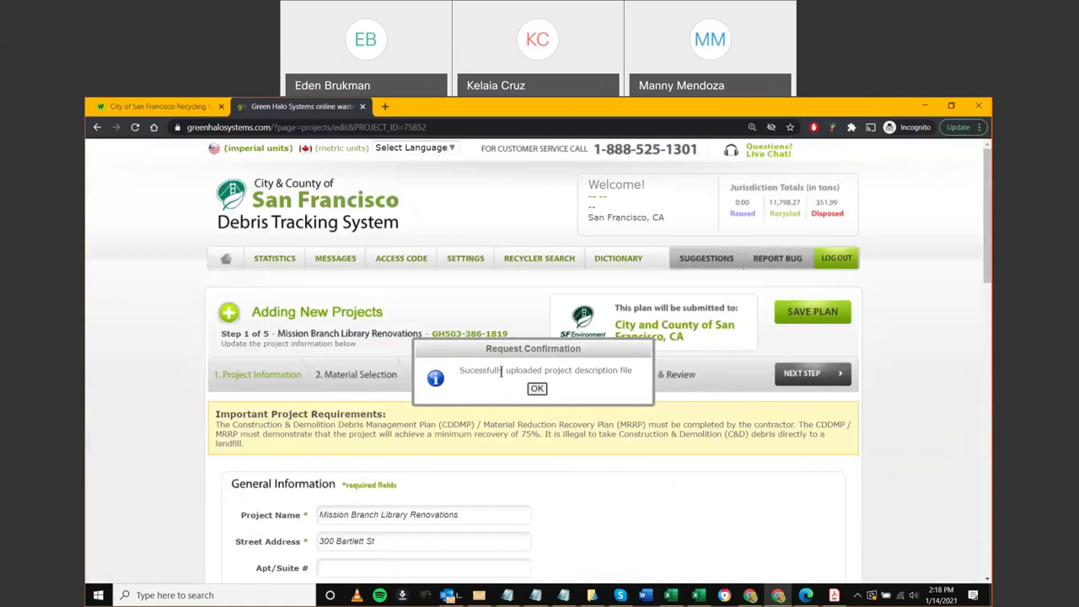
Dismiss the upload confirmation and scroll down to the Upload File area
{"action": "left_click", "coordinate": [537, 388]}
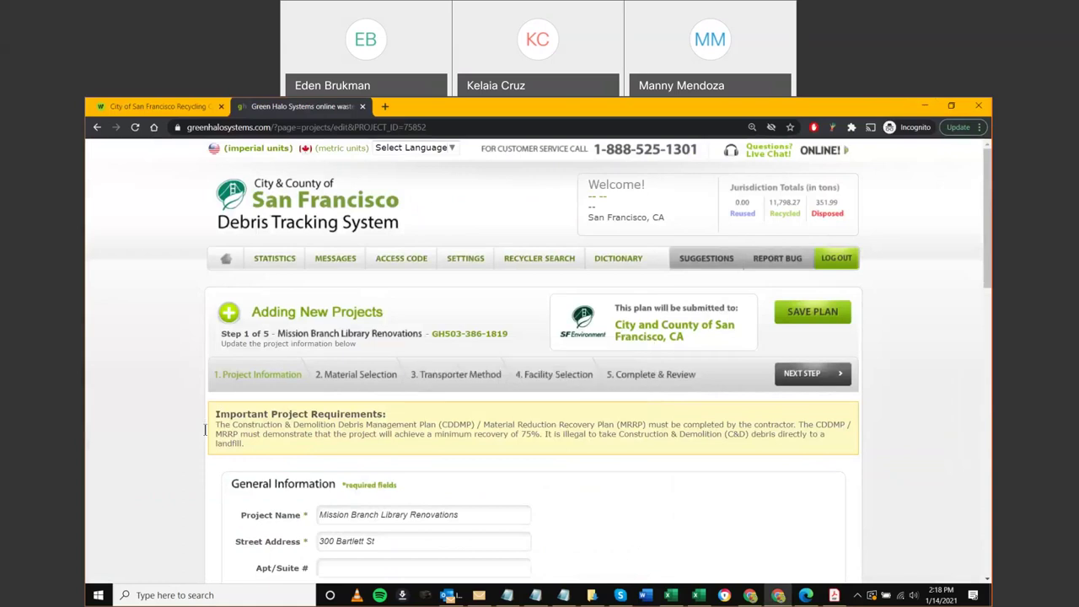
{"action": "scroll", "coordinate": [133, 451], "scroll_direction": "down", "scroll_amount": 1}
{"action": "scroll", "coordinate": [133, 450], "scroll_direction": "down", "scroll_amount": 4}
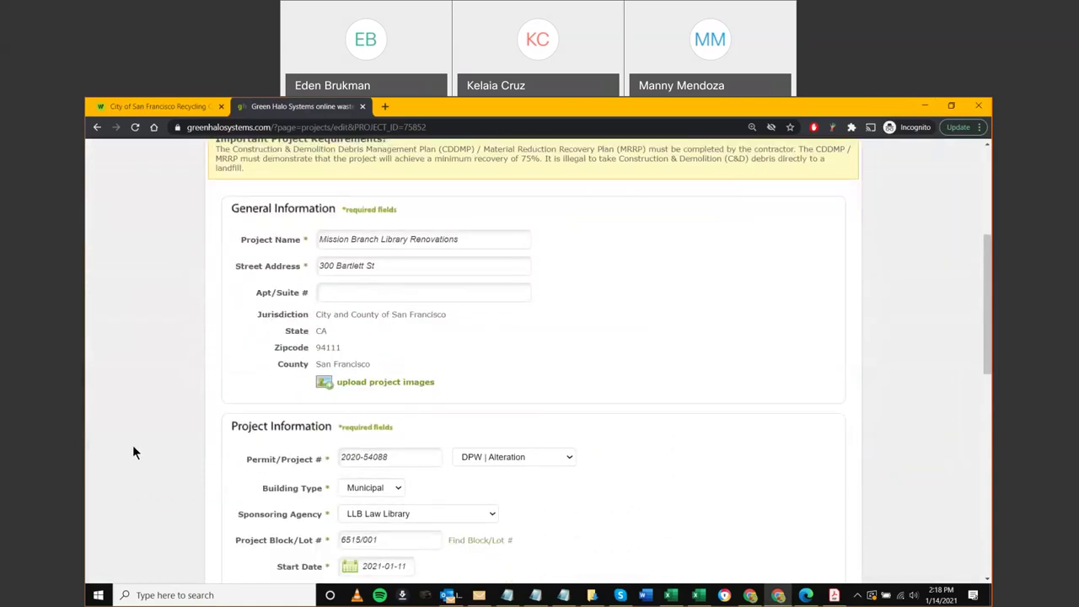
{"action": "scroll", "coordinate": [134, 443], "scroll_direction": "down", "scroll_amount": 1}
{"action": "scroll", "coordinate": [135, 447], "scroll_direction": "down", "scroll_amount": 1}
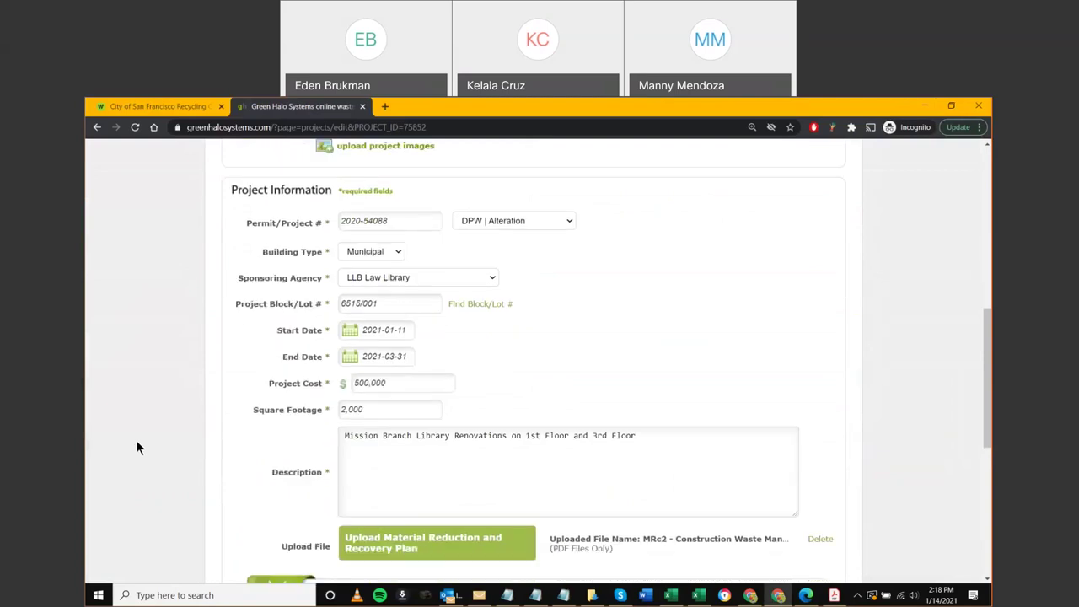
{"action": "scroll", "coordinate": [540, 533], "scroll_direction": "down", "scroll_amount": 1}
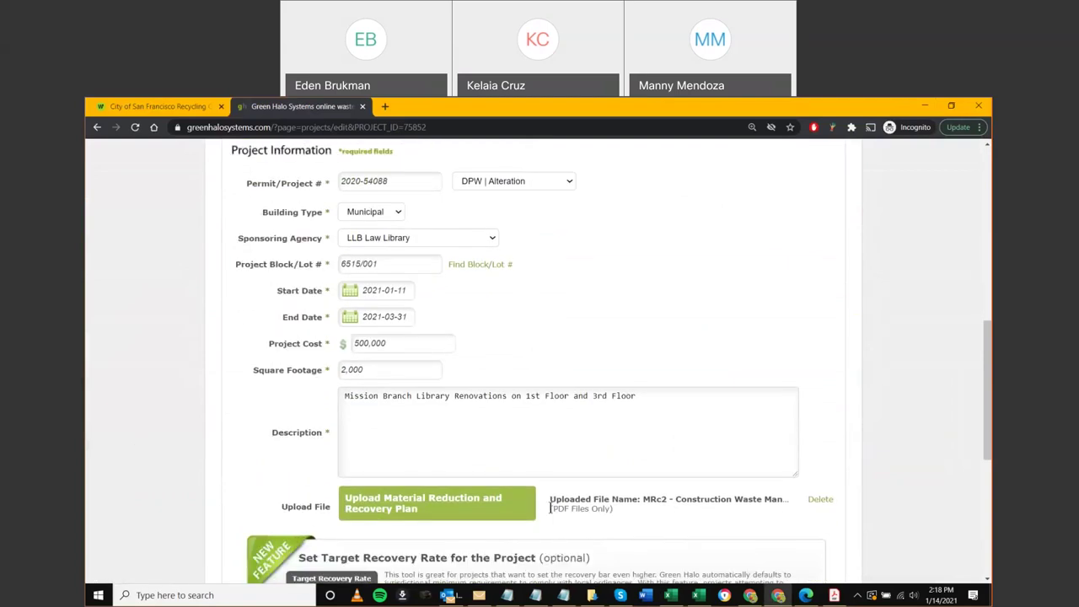
Verify the uploaded MRc2 Construction Waste Management plan file name on the form
{"action": "triple_click", "coordinate": [765, 499]}
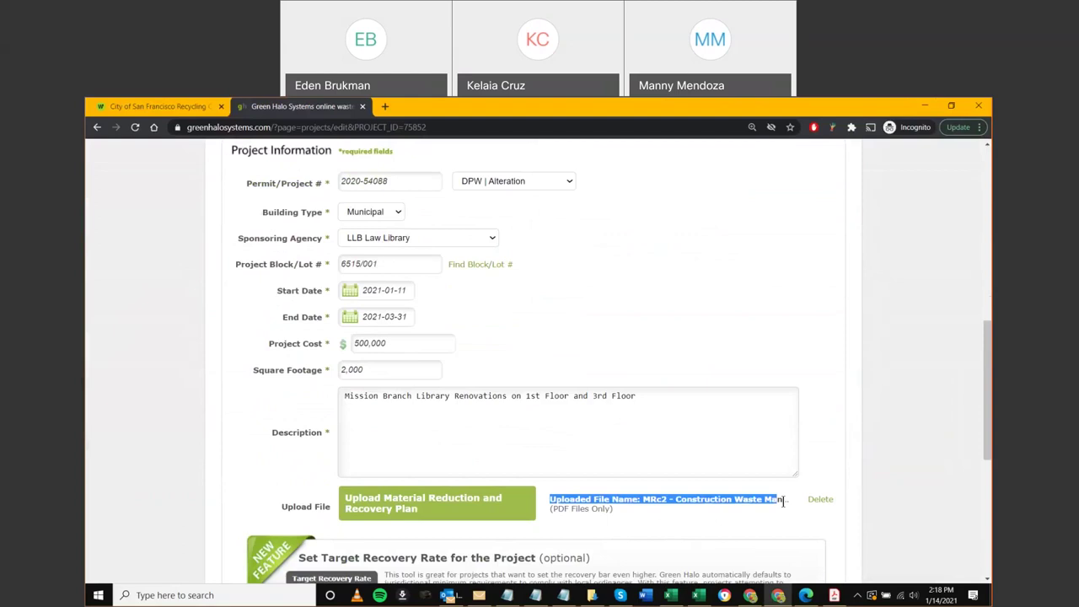
{"action": "left_click", "coordinate": [785, 524]}
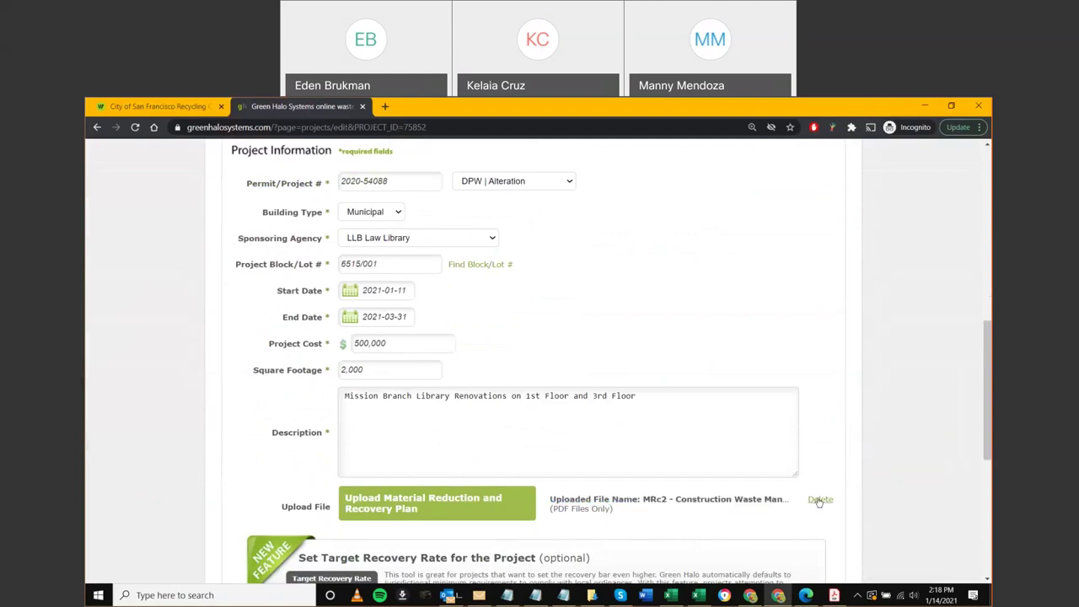
{"action": "scroll", "coordinate": [286, 472], "scroll_direction": "down", "scroll_amount": 1}
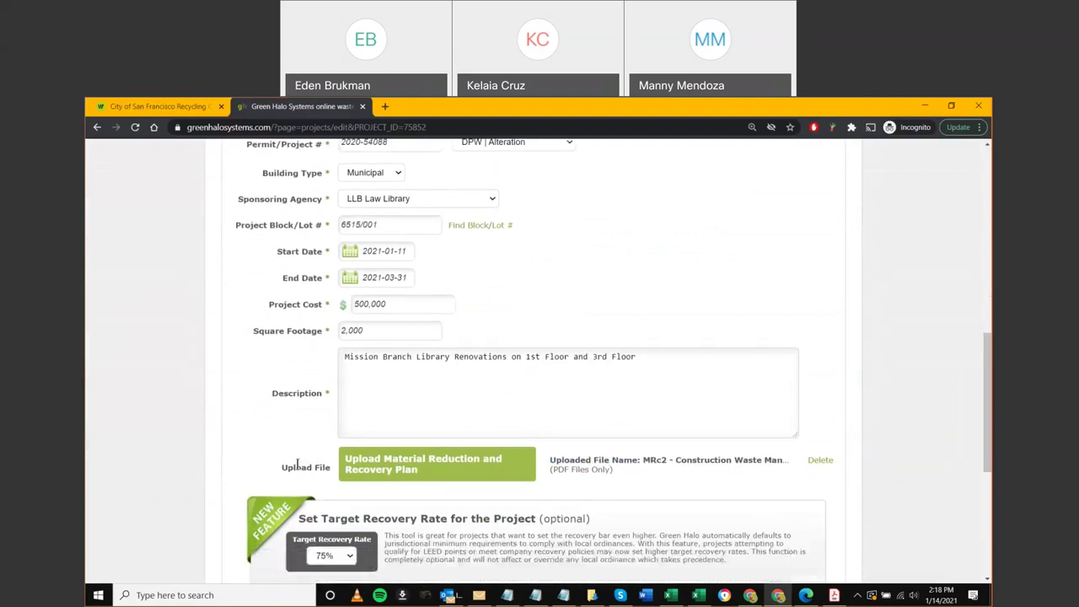
{"action": "double_click", "coordinate": [327, 392]}
{"action": "left_click", "coordinate": [311, 447]}
{"action": "left_click_drag", "start_coordinate": [328, 390], "coordinate": [321, 387]}
{"action": "scroll", "coordinate": [298, 256], "scroll_direction": "up", "scroll_amount": 1}
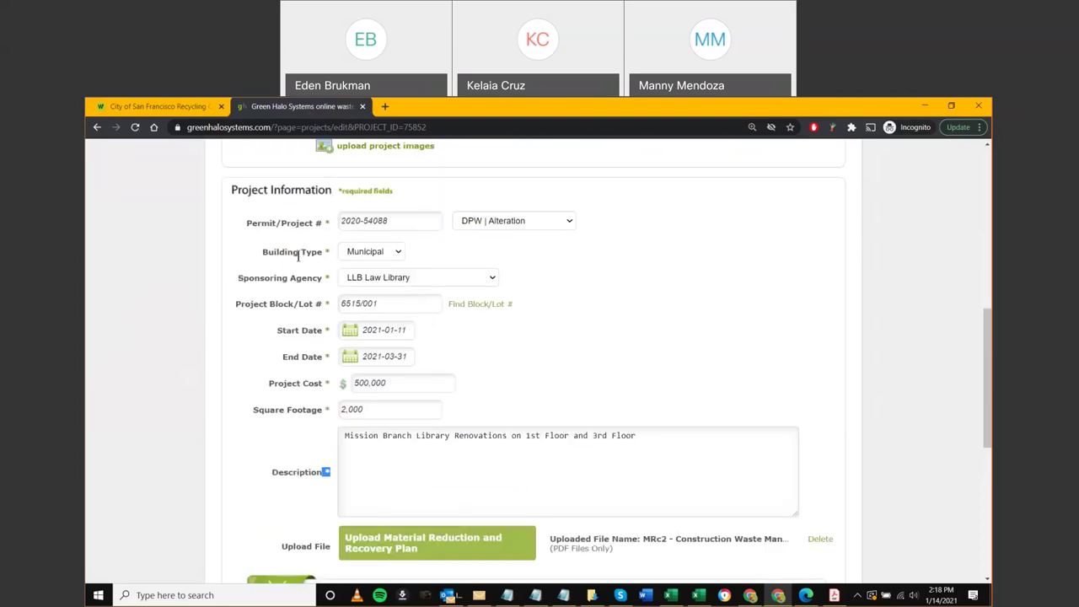
{"action": "left_click", "coordinate": [598, 354]}
{"action": "scroll", "coordinate": [598, 354], "scroll_direction": "down", "scroll_amount": 3}
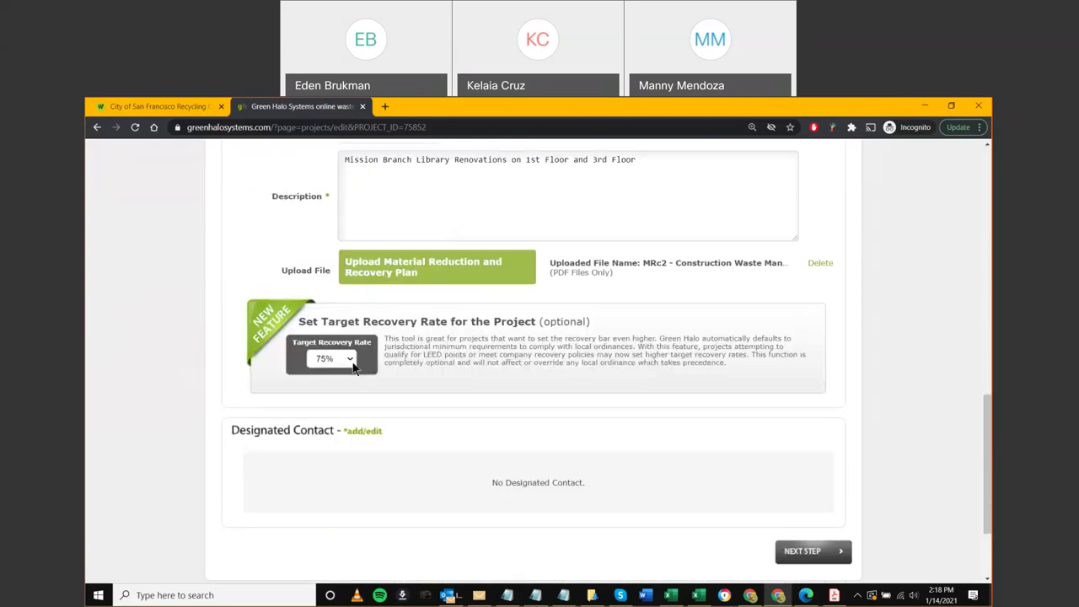
{"action": "left_click", "coordinate": [351, 359]}
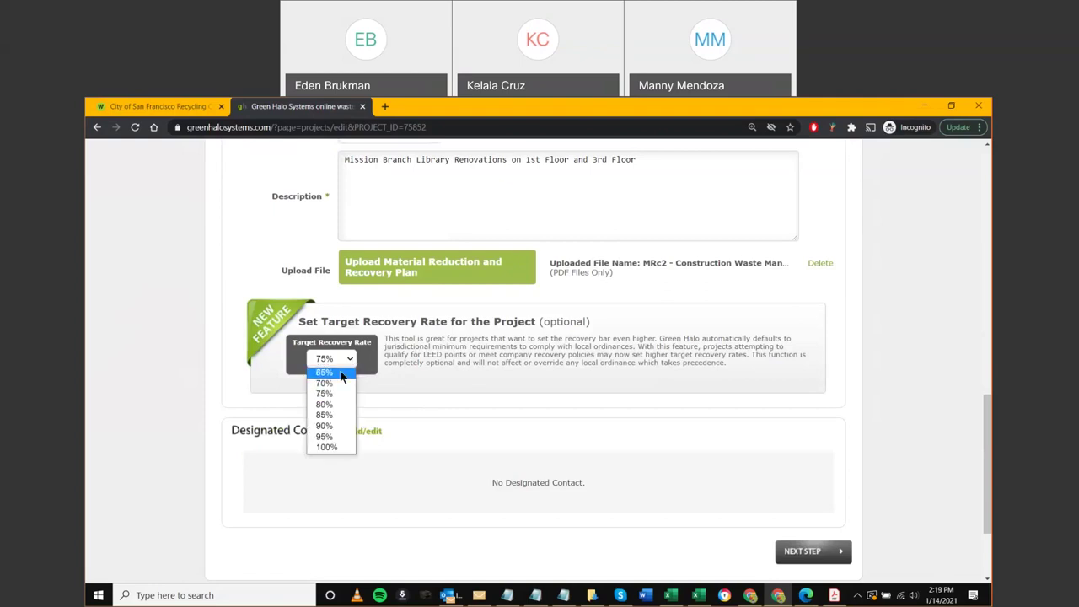
{"action": "left_click", "coordinate": [332, 374]}
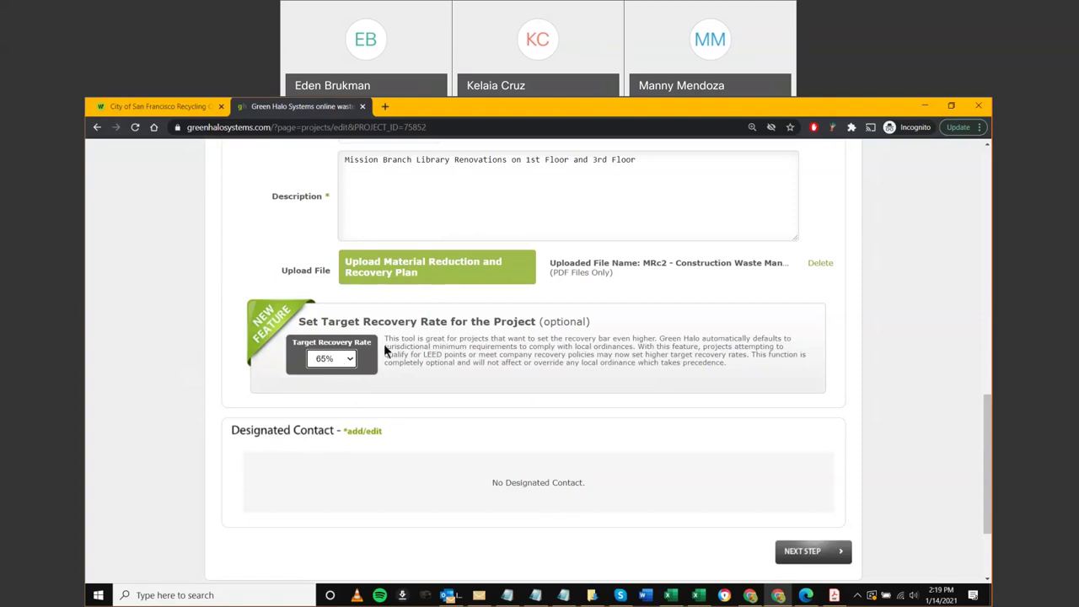
{"action": "left_click_drag", "start_coordinate": [423, 354], "coordinate": [446, 355]}
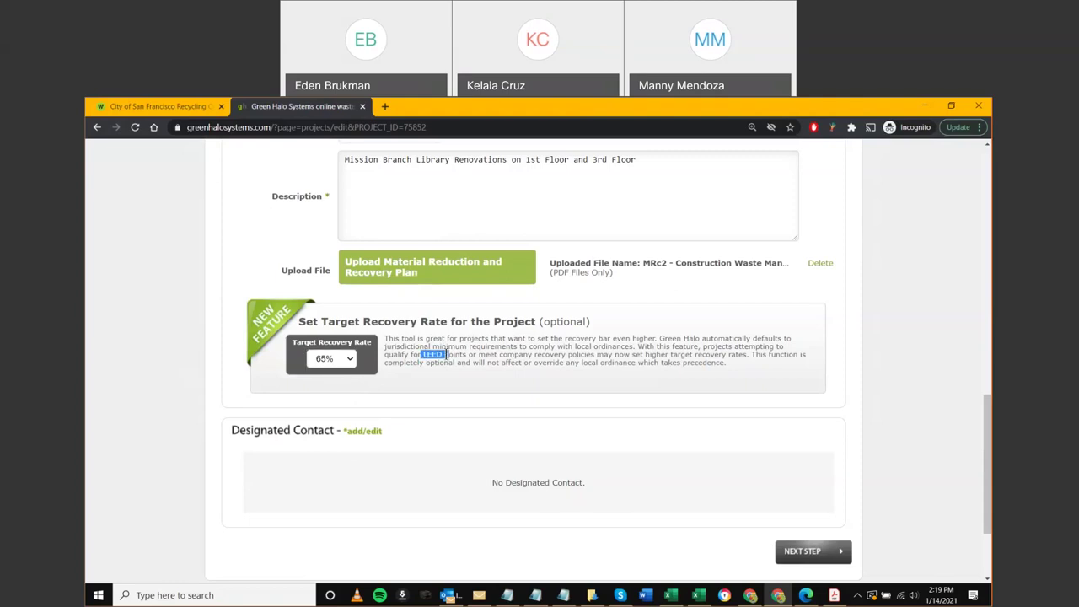
{"action": "left_click", "coordinate": [335, 361]}
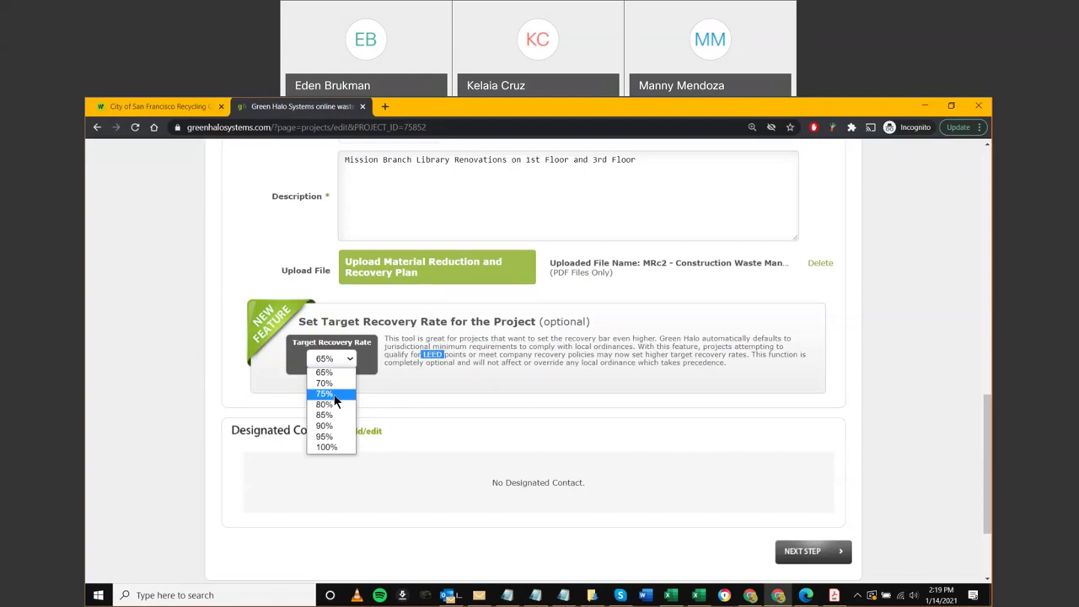
{"action": "left_click", "coordinate": [349, 362]}
{"action": "left_click", "coordinate": [348, 363]}
{"action": "left_click", "coordinate": [328, 394]}
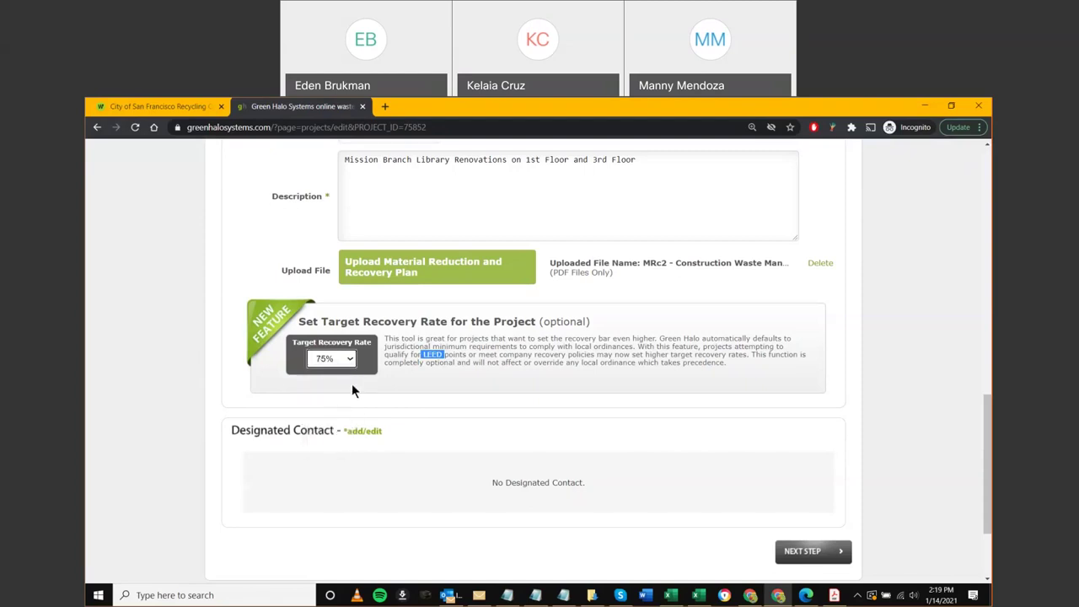
{"action": "left_click", "coordinate": [346, 363]}
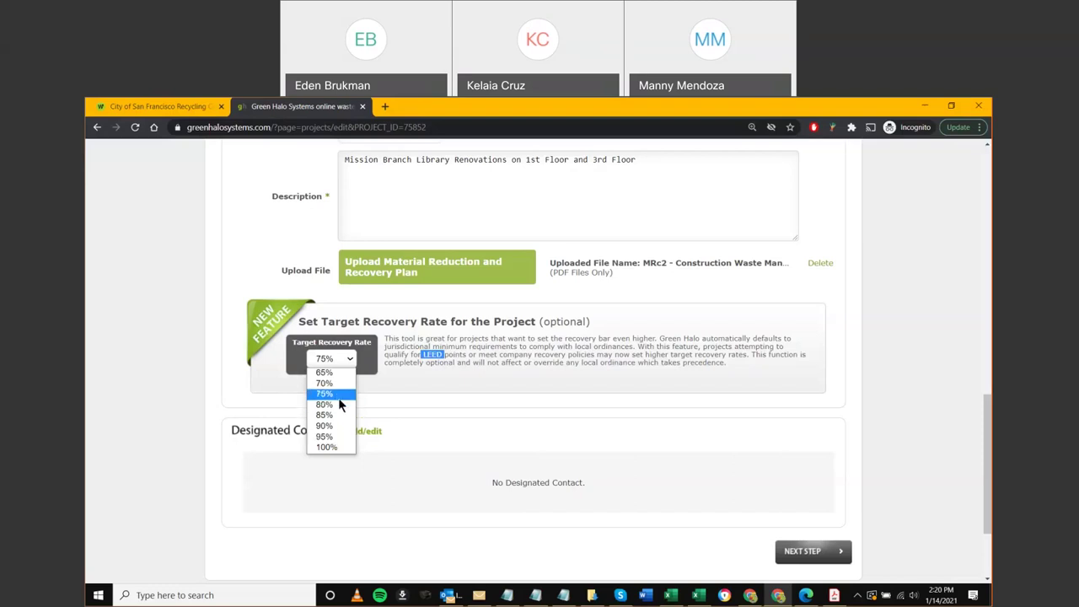
{"action": "left_click", "coordinate": [342, 394]}
{"action": "left_click", "coordinate": [345, 398]}
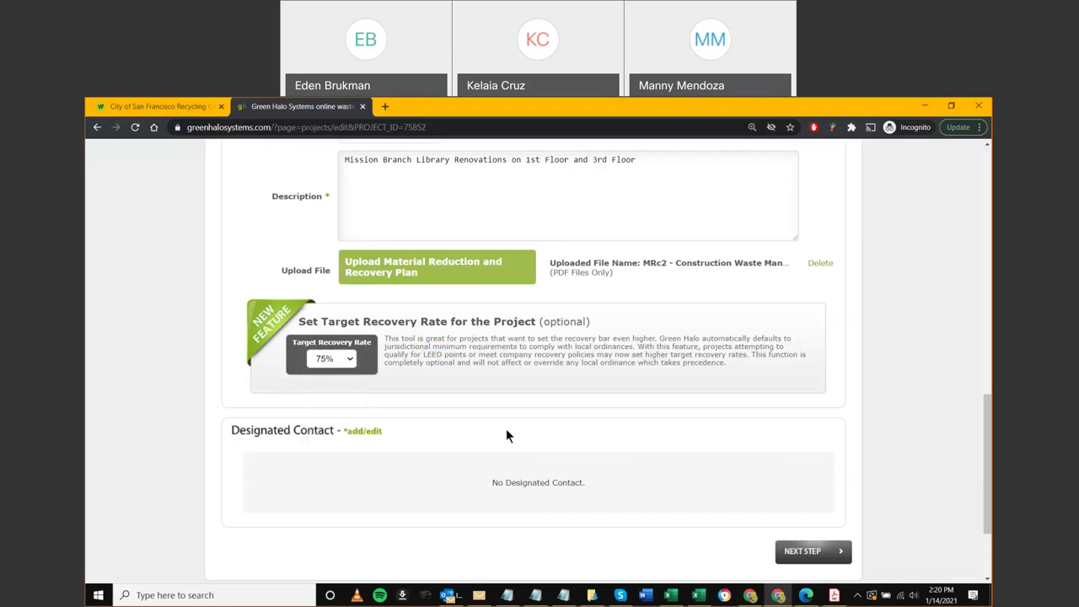
Save the project plan so far and dismiss the saved message
{"action": "scroll", "coordinate": [891, 438], "scroll_direction": "up", "scroll_amount": 2}
{"action": "scroll", "coordinate": [891, 438], "scroll_direction": "down", "scroll_amount": 1}
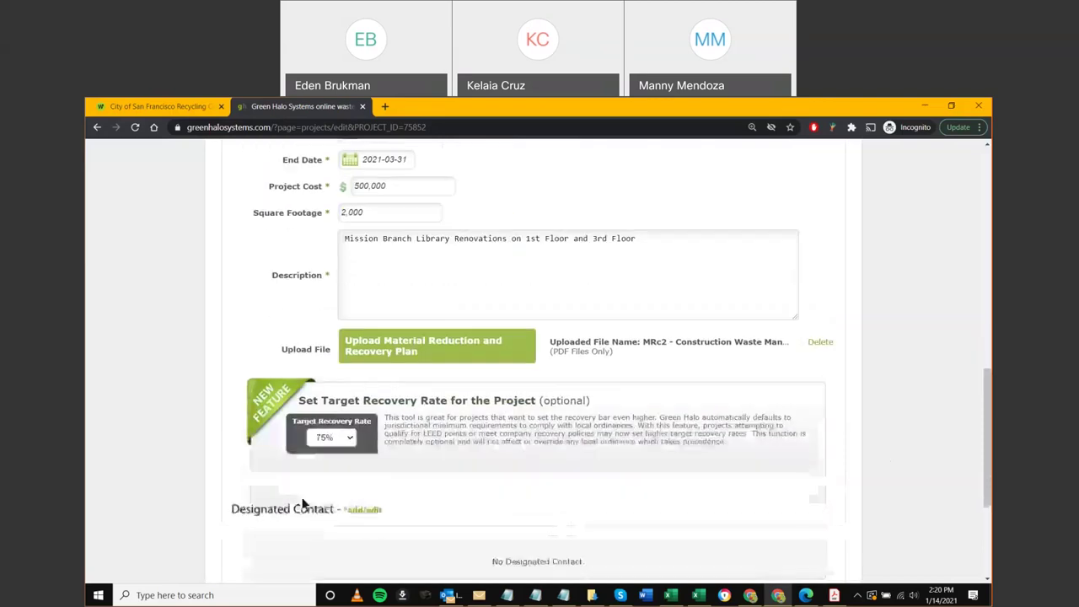
{"action": "scroll", "coordinate": [816, 471], "scroll_direction": "up", "scroll_amount": 6}
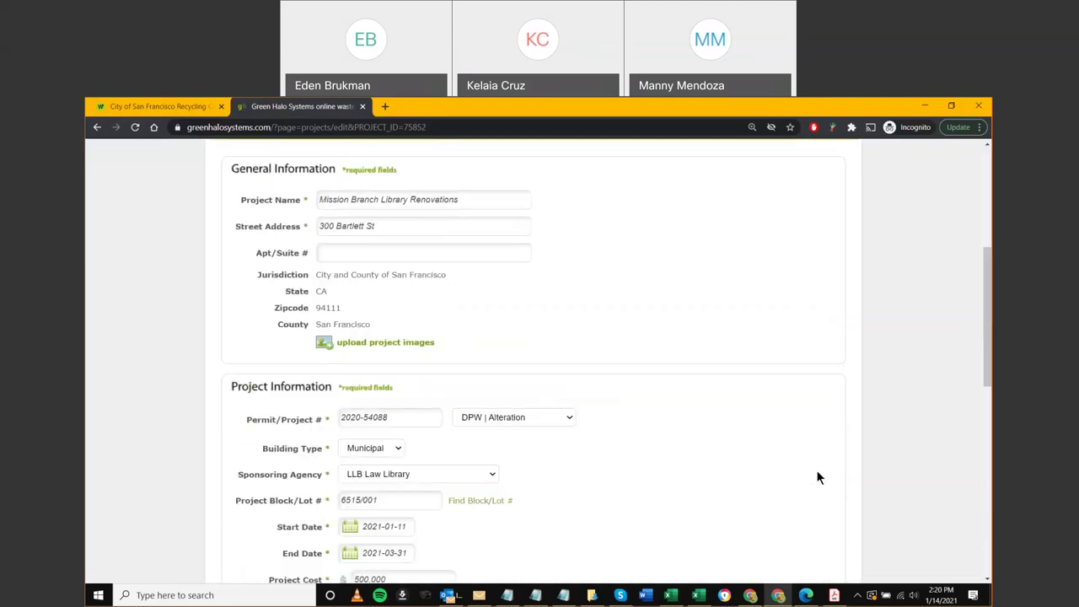
{"action": "scroll", "coordinate": [811, 462], "scroll_direction": "up", "scroll_amount": 2}
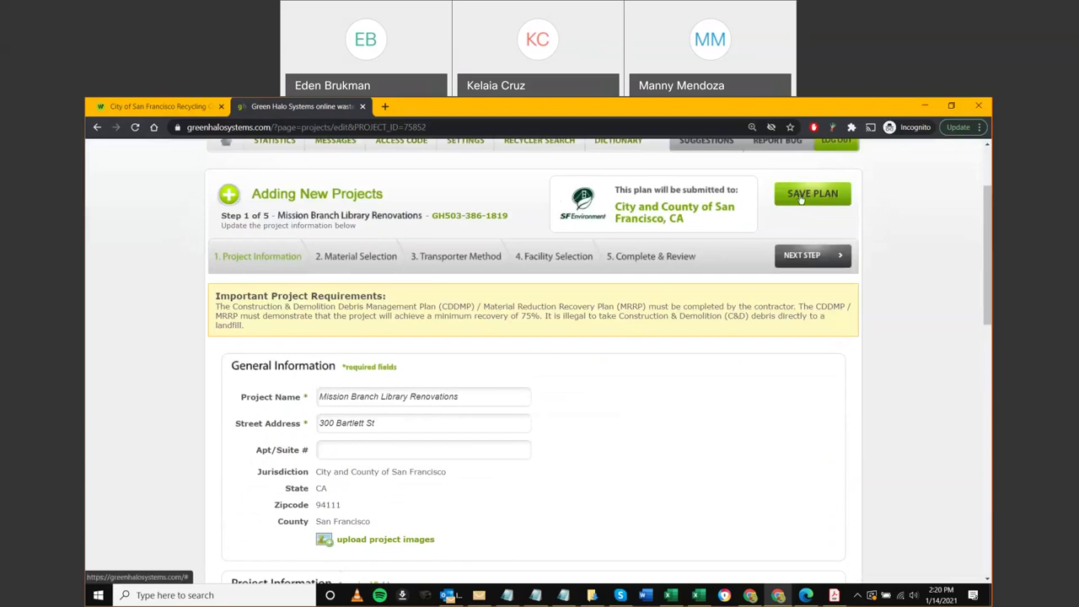
{"action": "left_click", "coordinate": [801, 195]}
{"action": "left_click", "coordinate": [641, 195]}
Scroll past the uploaded plan and 75% Target Recovery Rate to Designated Contact
{"action": "scroll", "coordinate": [790, 460], "scroll_direction": "down", "scroll_amount": 1}
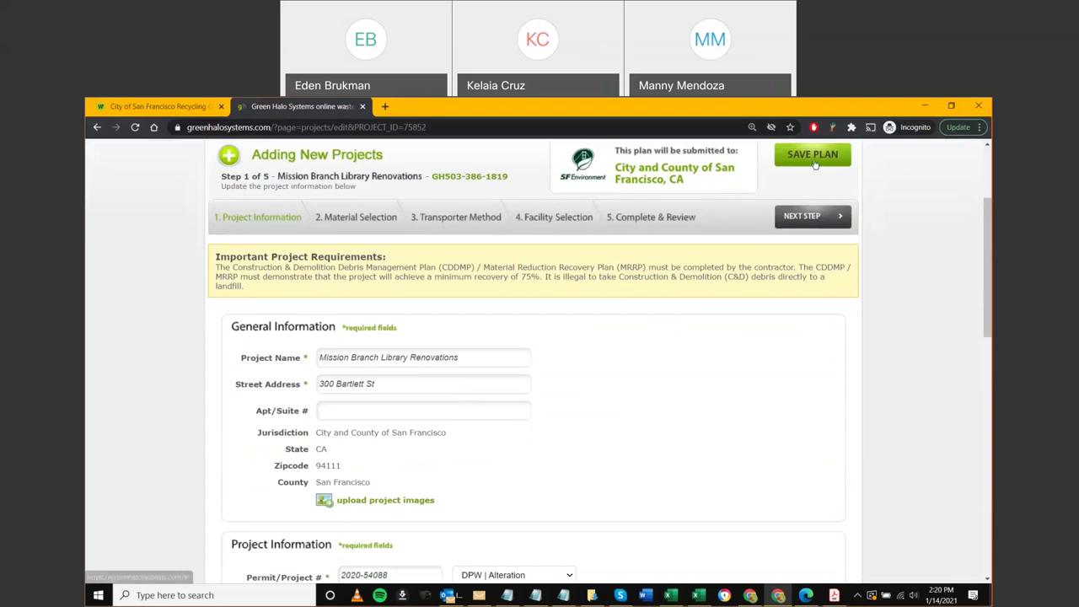
{"action": "scroll", "coordinate": [724, 387], "scroll_direction": "down", "scroll_amount": 3}
{"action": "scroll", "coordinate": [716, 403], "scroll_direction": "down", "scroll_amount": 8}
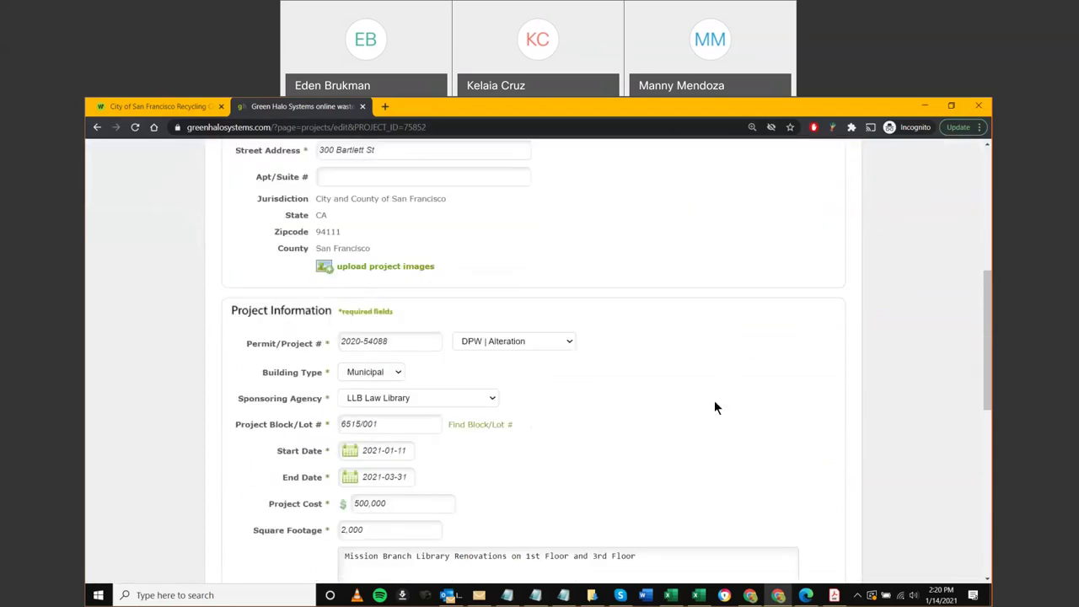
{"action": "scroll", "coordinate": [714, 408], "scroll_direction": "down", "scroll_amount": 5}
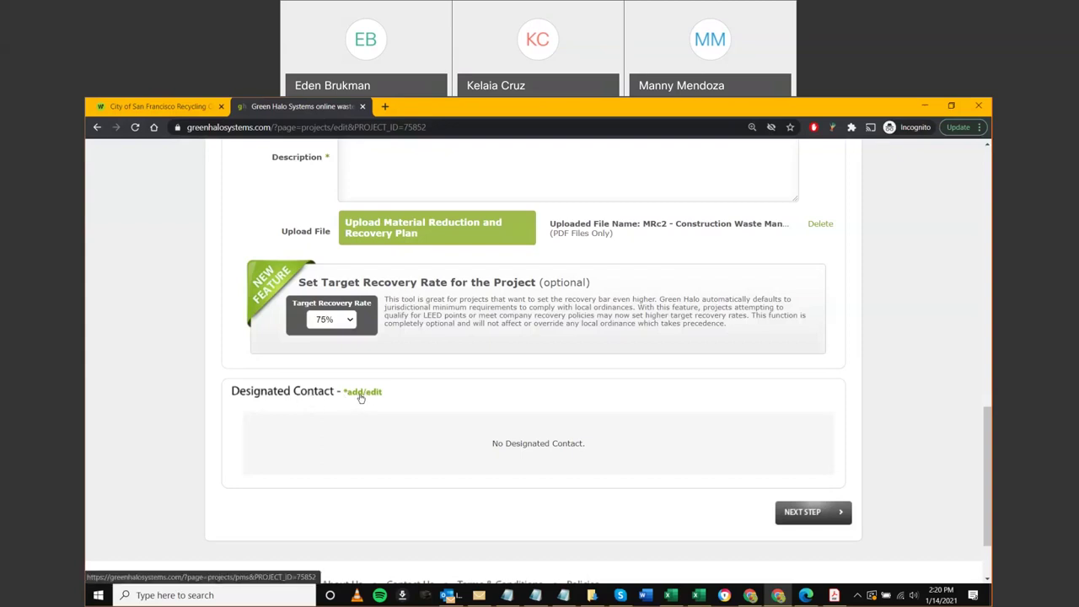
Designate contacts 1, 2 and 12 (Granite Rock contractor) and save them
{"action": "left_click", "coordinate": [410, 420]}
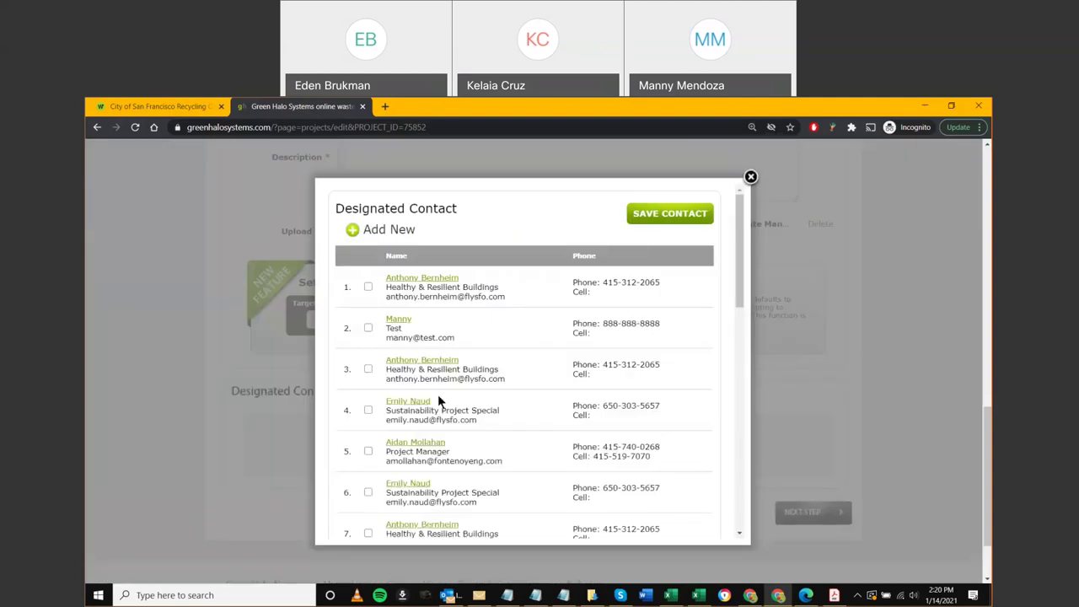
{"action": "left_click", "coordinate": [369, 287]}
{"action": "left_click", "coordinate": [369, 329]}
{"action": "scroll", "coordinate": [381, 413], "scroll_direction": "down", "scroll_amount": 5}
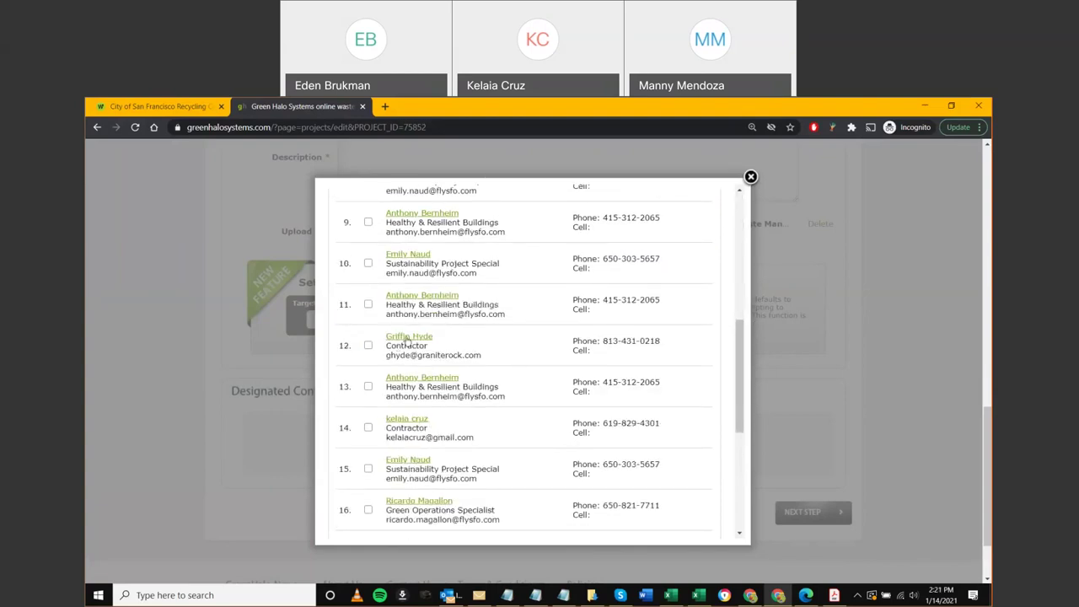
{"action": "left_click", "coordinate": [368, 345]}
{"action": "scroll", "coordinate": [373, 437], "scroll_direction": "down", "scroll_amount": 2}
{"action": "scroll", "coordinate": [395, 463], "scroll_direction": "down", "scroll_amount": 1}
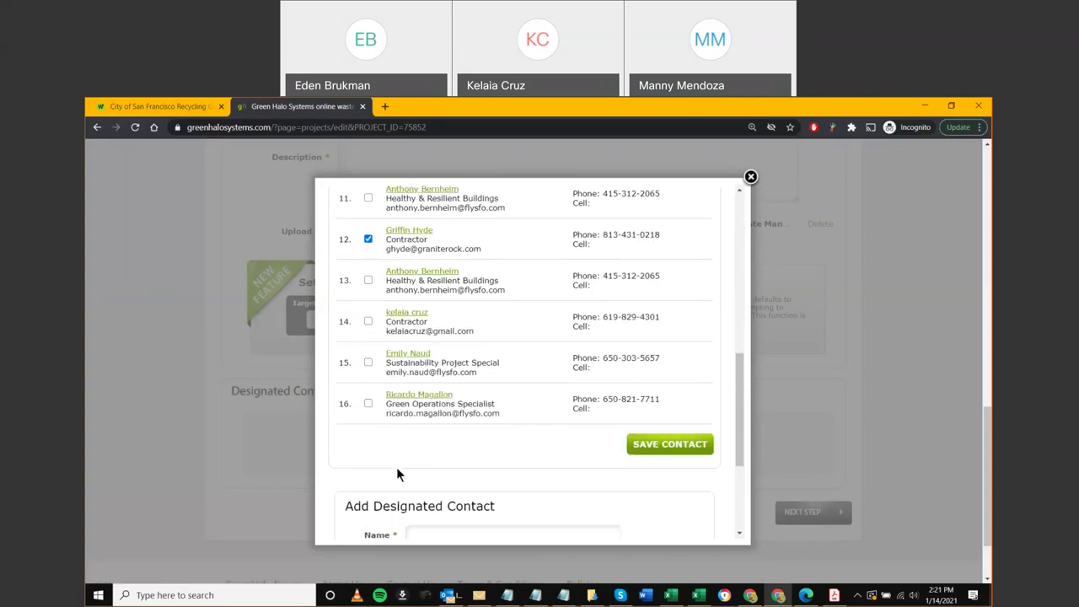
{"action": "scroll", "coordinate": [397, 470], "scroll_direction": "down", "scroll_amount": 1}
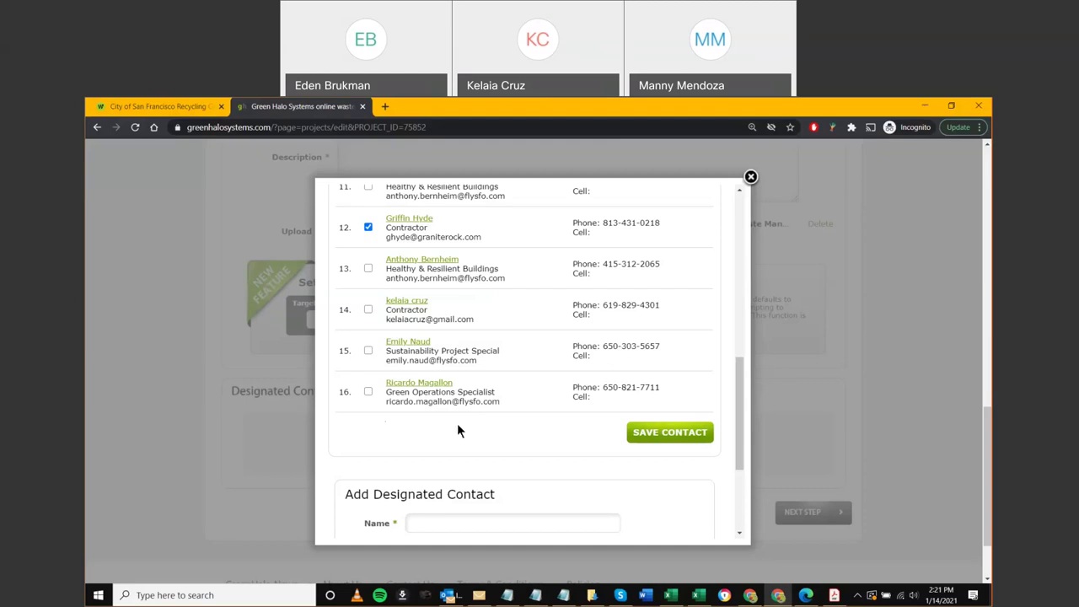
{"action": "scroll", "coordinate": [535, 455], "scroll_direction": "down", "scroll_amount": 2}
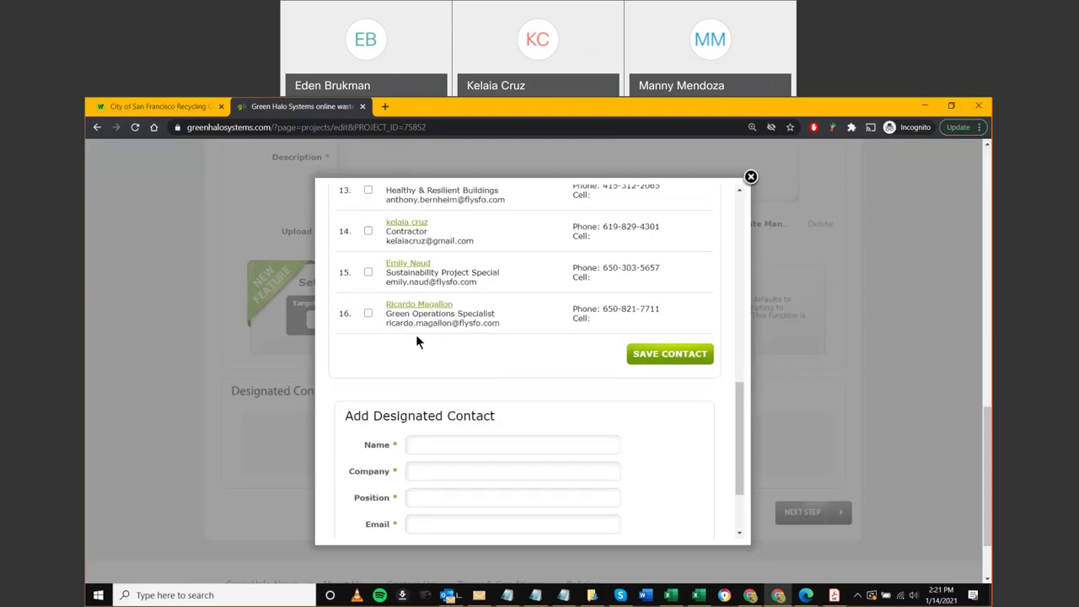
{"action": "scroll", "coordinate": [424, 386], "scroll_direction": "down", "scroll_amount": 3}
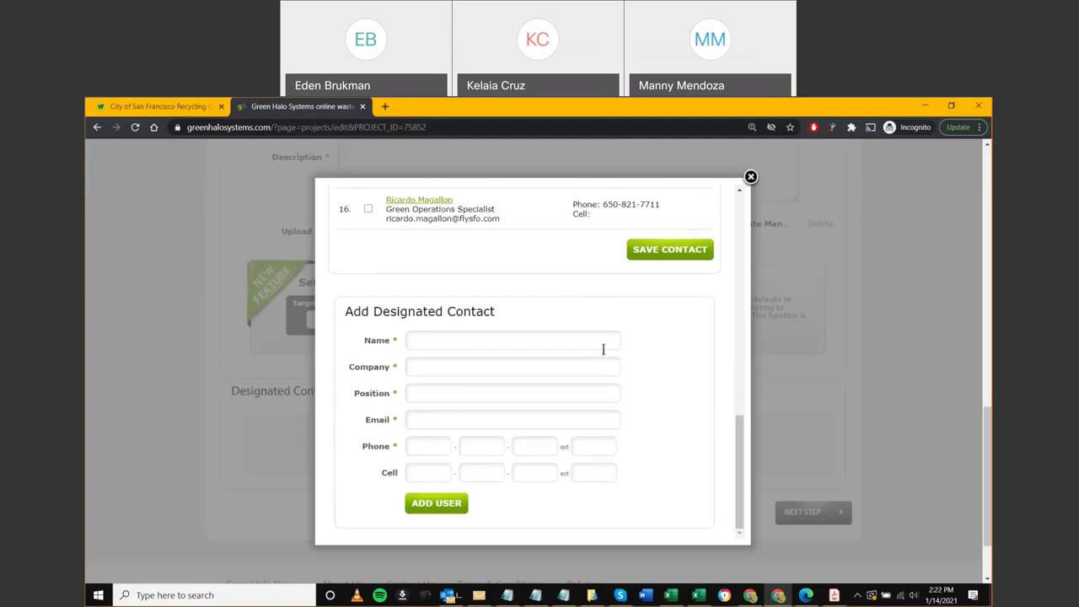
{"action": "scroll", "coordinate": [608, 377], "scroll_direction": "up", "scroll_amount": 2}
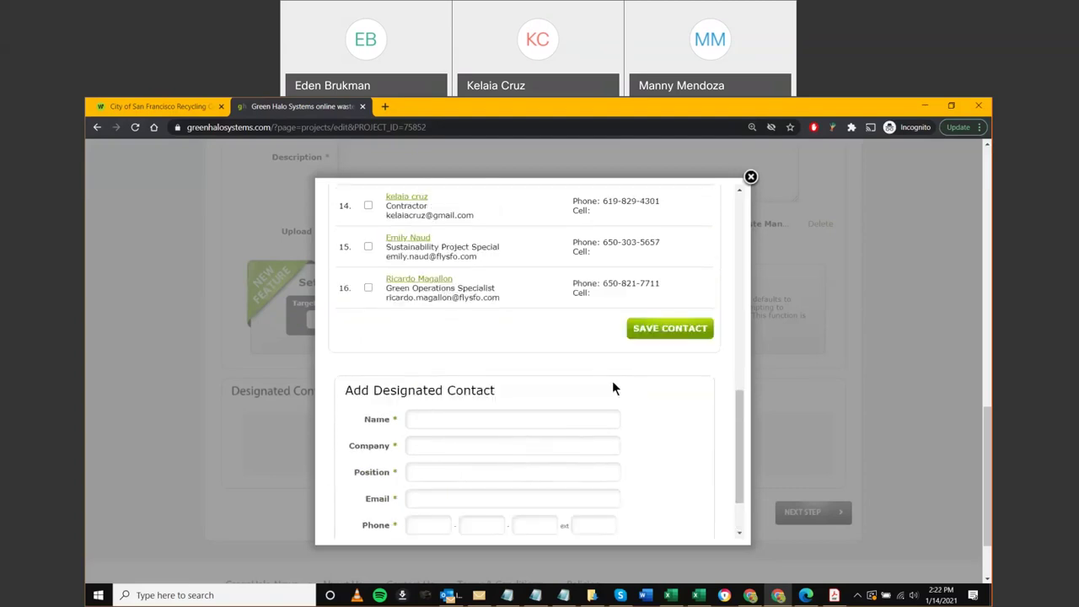
{"action": "left_click", "coordinate": [663, 330]}
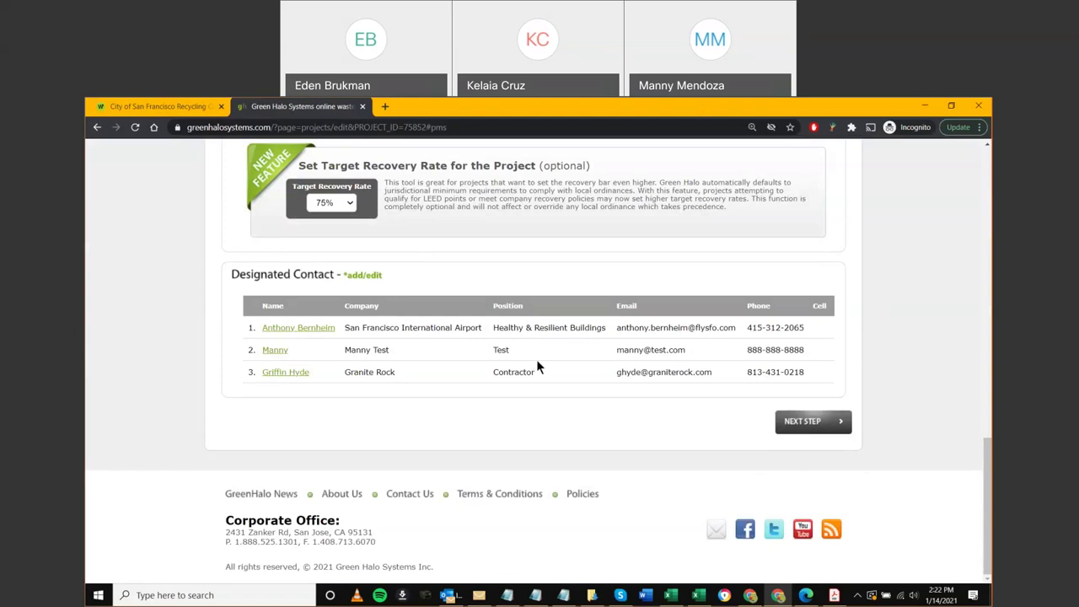
Save the Mission Branch Library Renovations plan and acknowledge the 'Your plan has been saved' alert
{"action": "scroll", "coordinate": [536, 367], "scroll_direction": "up", "scroll_amount": 1}
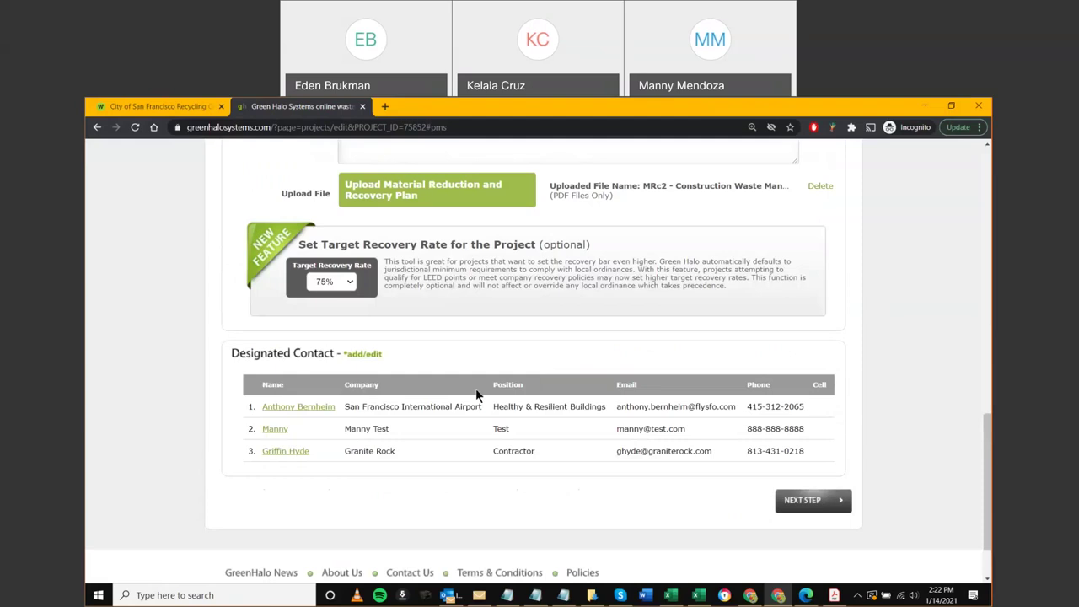
{"action": "scroll", "coordinate": [476, 390], "scroll_direction": "up", "scroll_amount": 1}
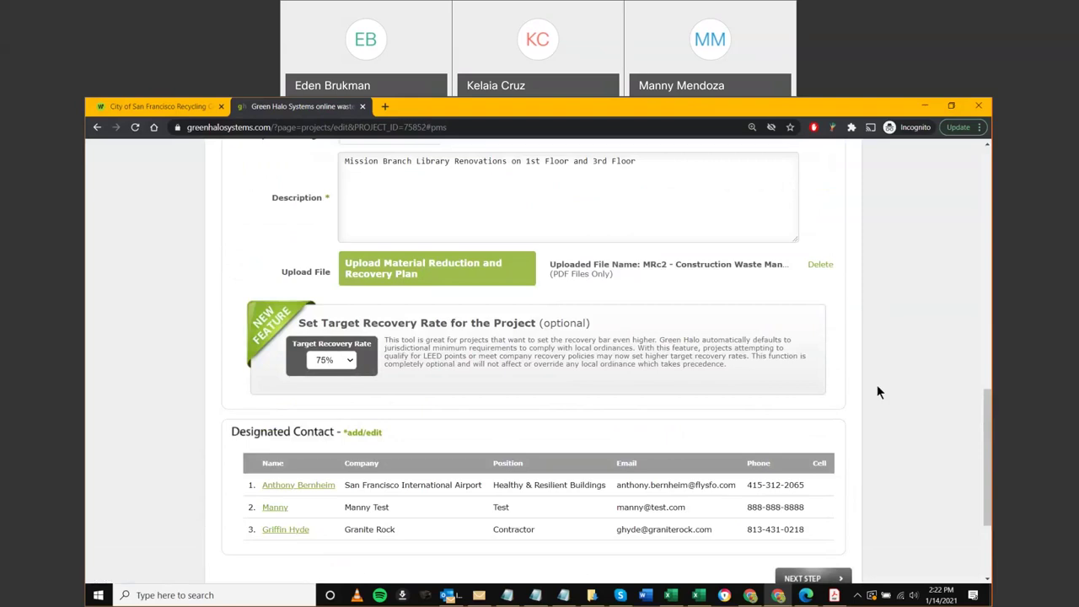
{"action": "scroll", "coordinate": [877, 385], "scroll_direction": "down", "scroll_amount": 2}
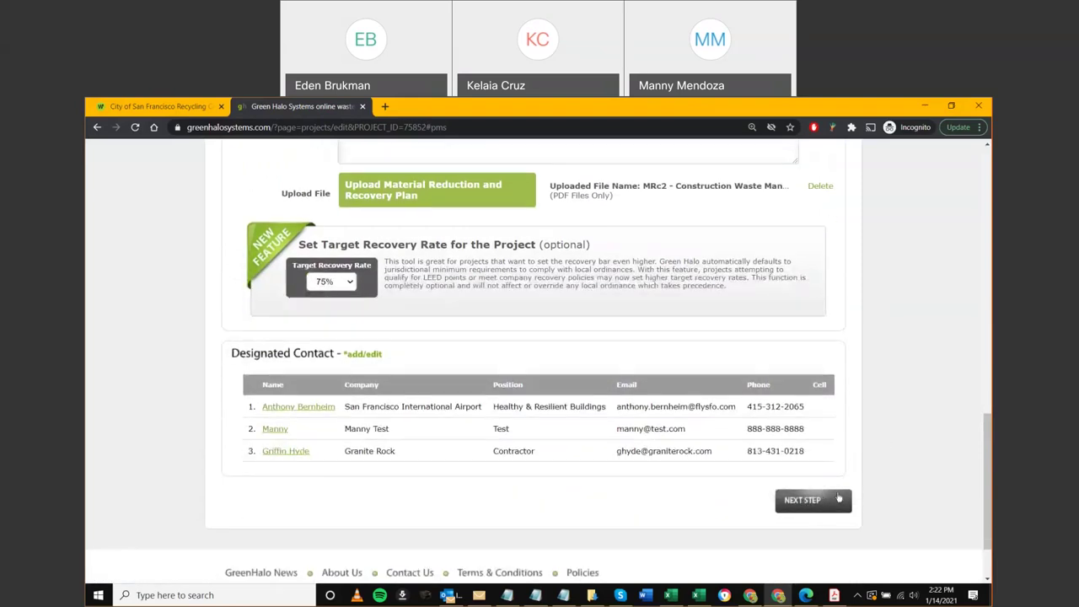
{"action": "scroll", "coordinate": [847, 497], "scroll_direction": "up", "scroll_amount": 5}
{"action": "scroll", "coordinate": [846, 492], "scroll_direction": "up", "scroll_amount": 7}
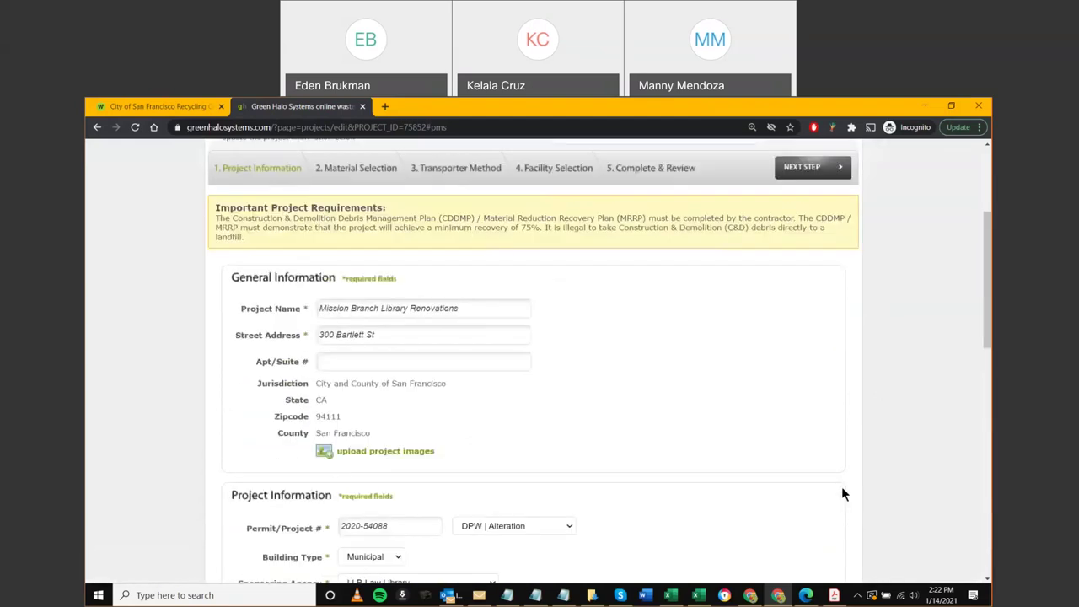
{"action": "left_click", "coordinate": [812, 311]}
{"action": "left_click", "coordinate": [641, 194]}
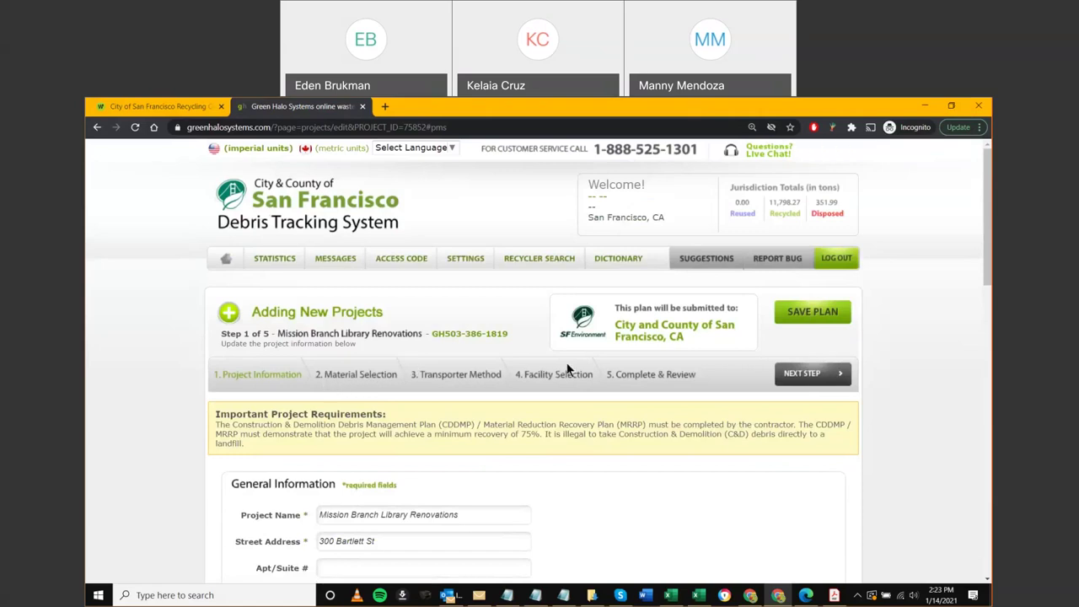
{"action": "middle_click", "coordinate": [226, 263]}
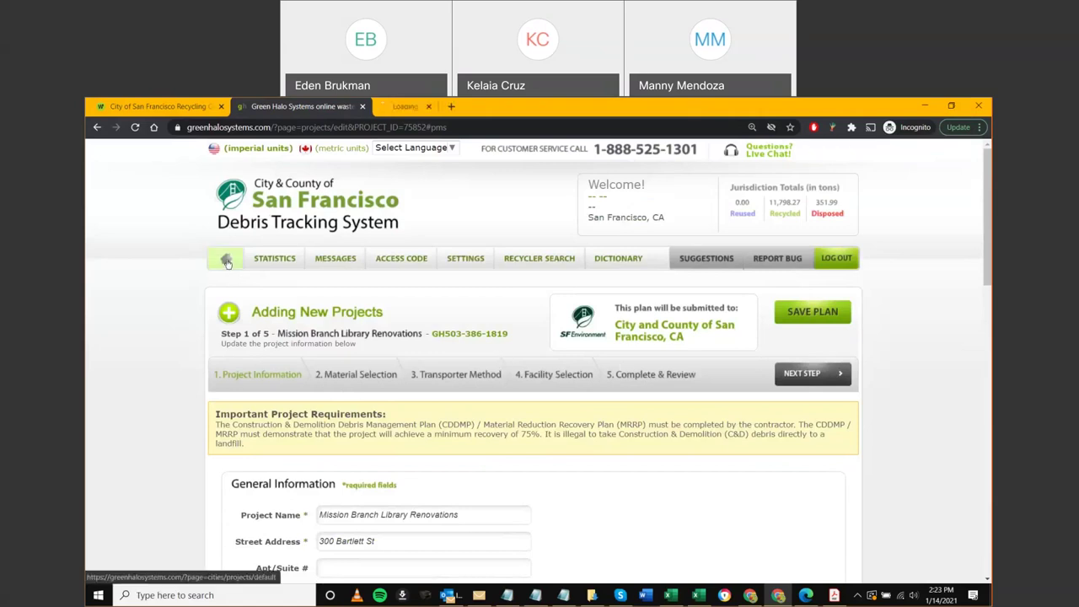
{"action": "middle_click", "coordinate": [324, 107]}
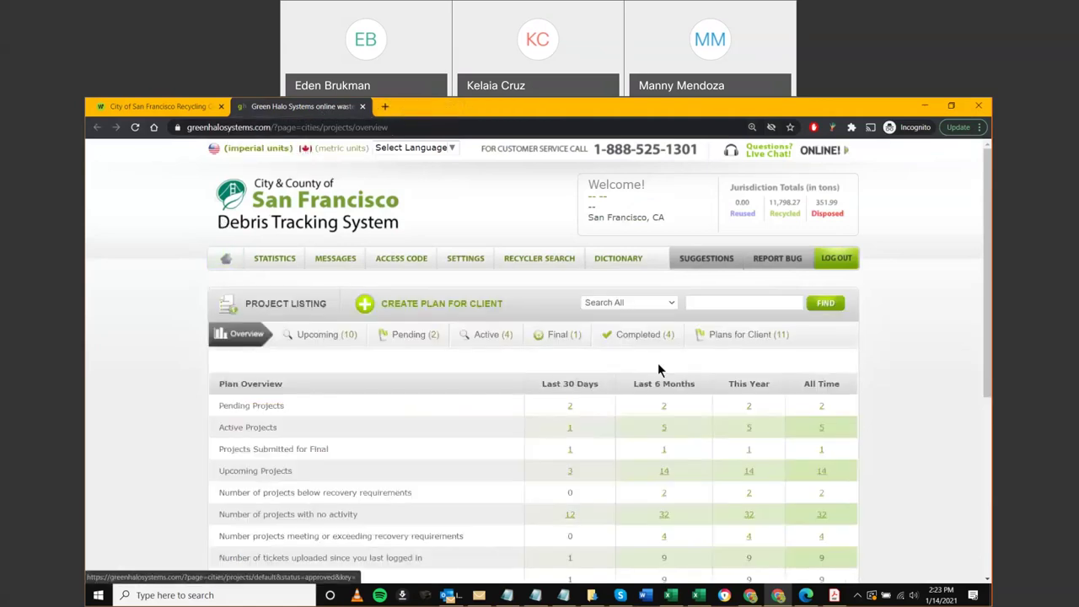
{"action": "left_click", "coordinate": [732, 337]}
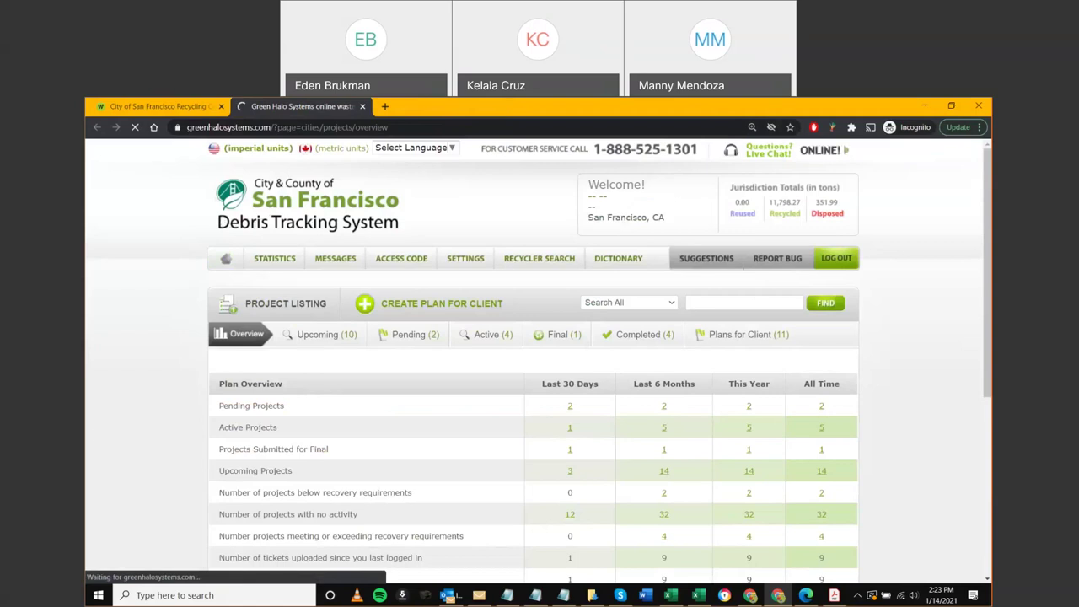
{"action": "scroll", "coordinate": [101, 422], "scroll_direction": "down", "scroll_amount": 3}
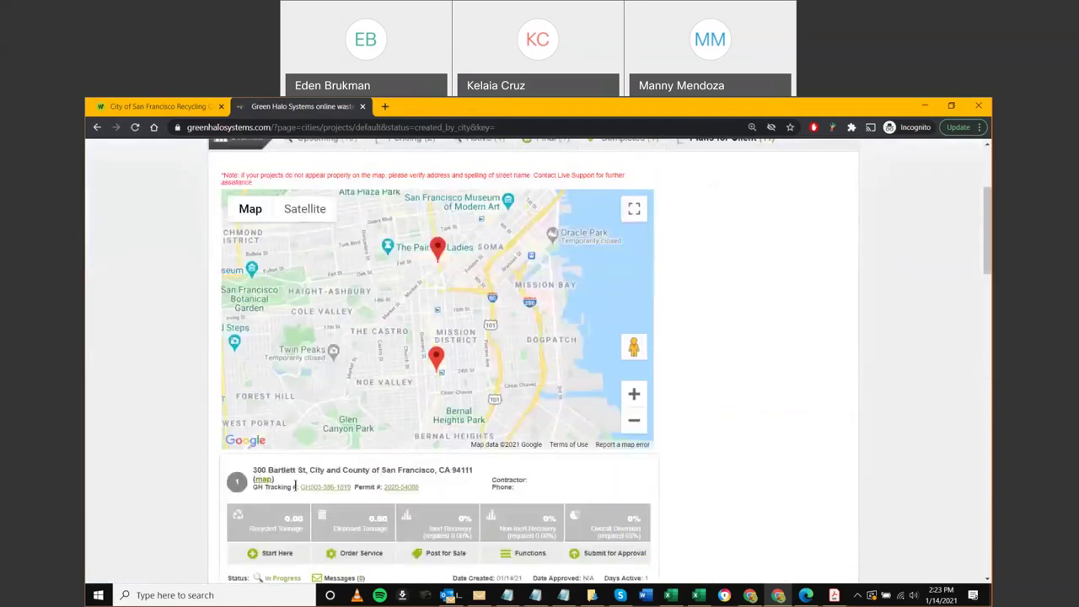
{"action": "scroll", "coordinate": [295, 486], "scroll_direction": "up", "scroll_amount": 2}
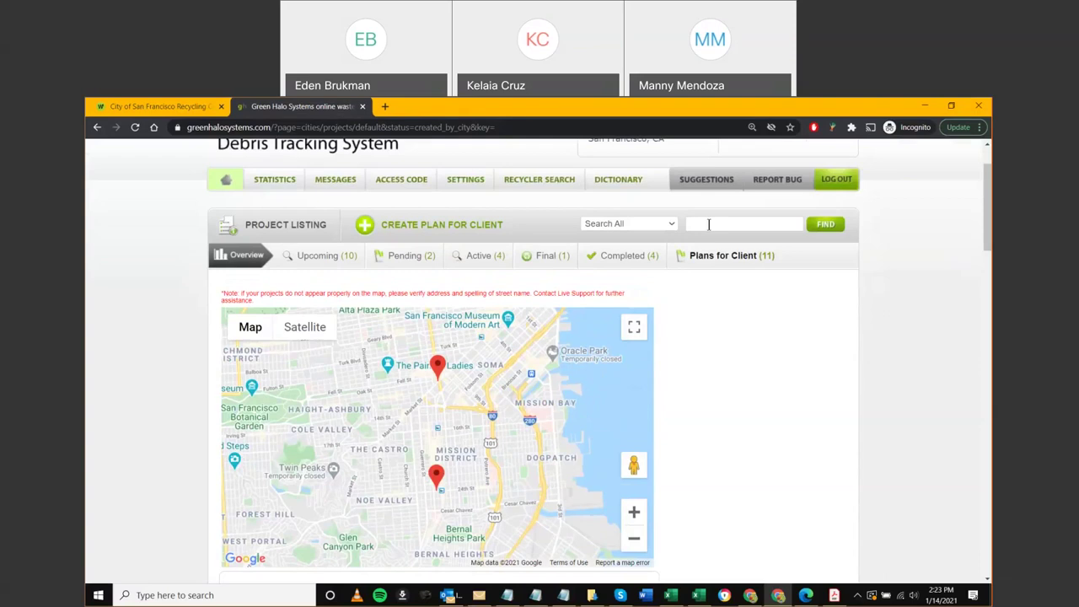
{"action": "scroll", "coordinate": [172, 379], "scroll_direction": "down", "scroll_amount": 5}
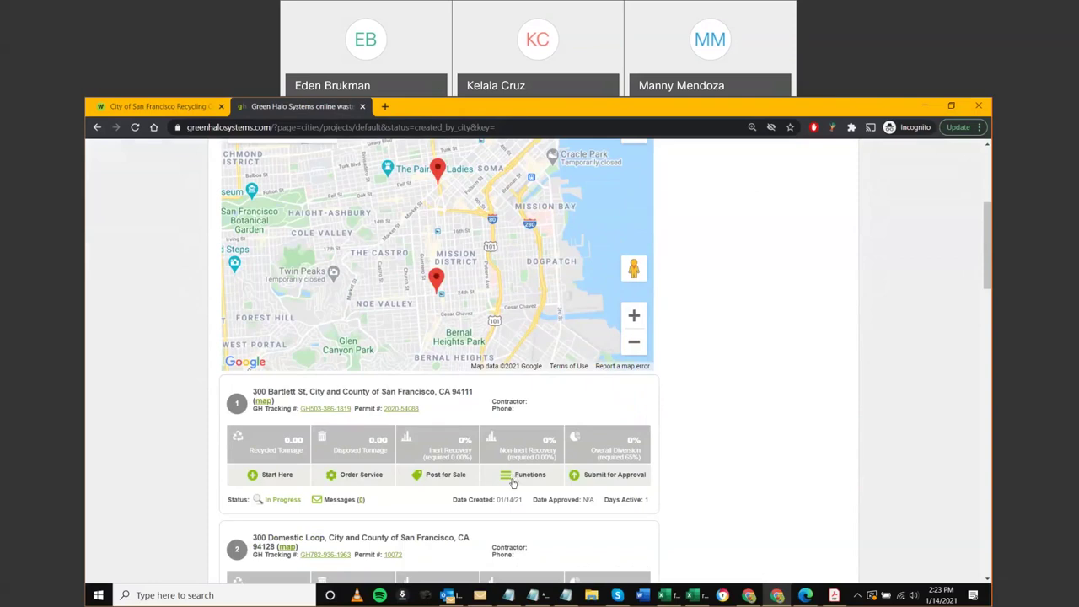
Zoom in on the 300 Bartlett St card and try Functions > Assign Project, then close it
{"action": "left_click", "coordinate": [507, 478]}
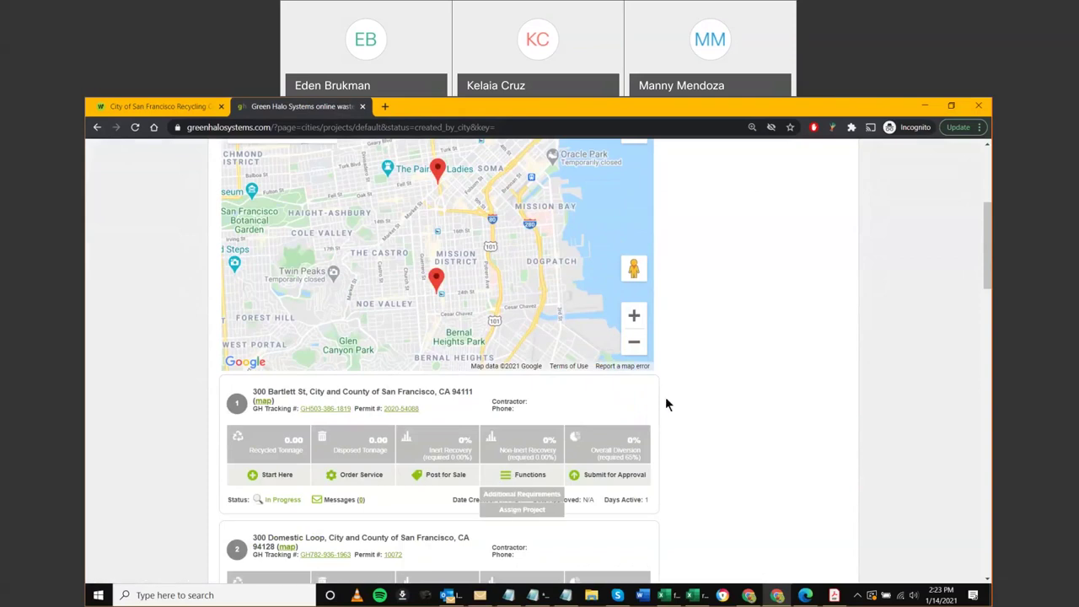
{"action": "left_click", "coordinate": [524, 405]}
{"action": "left_click", "coordinate": [535, 410]}
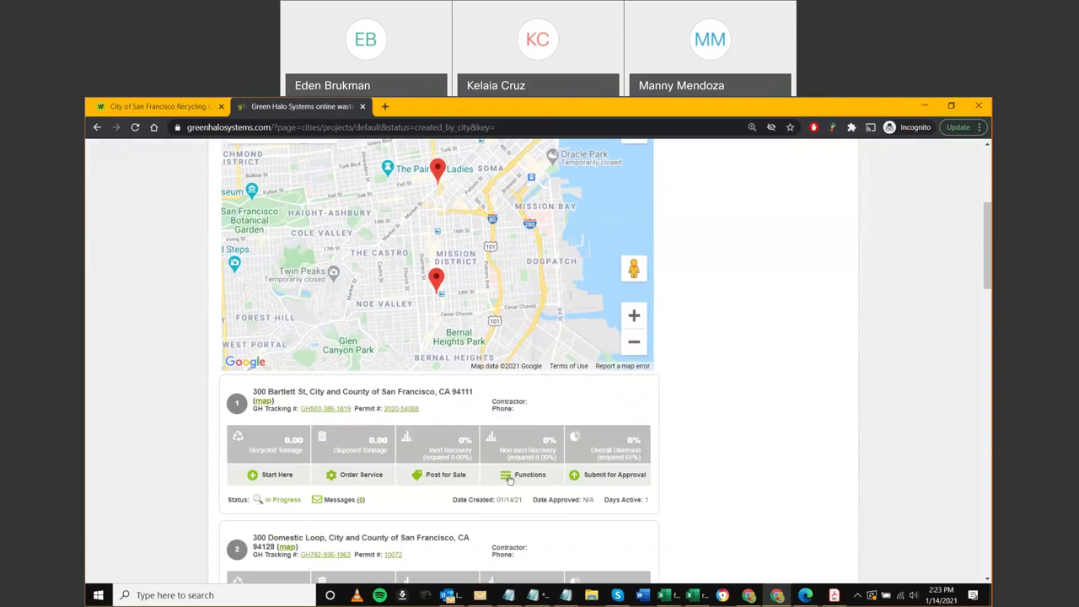
{"action": "key", "text": "ctrl+plus"}
{"action": "scroll", "coordinate": [508, 474], "scroll_direction": "down", "scroll_amount": 1}
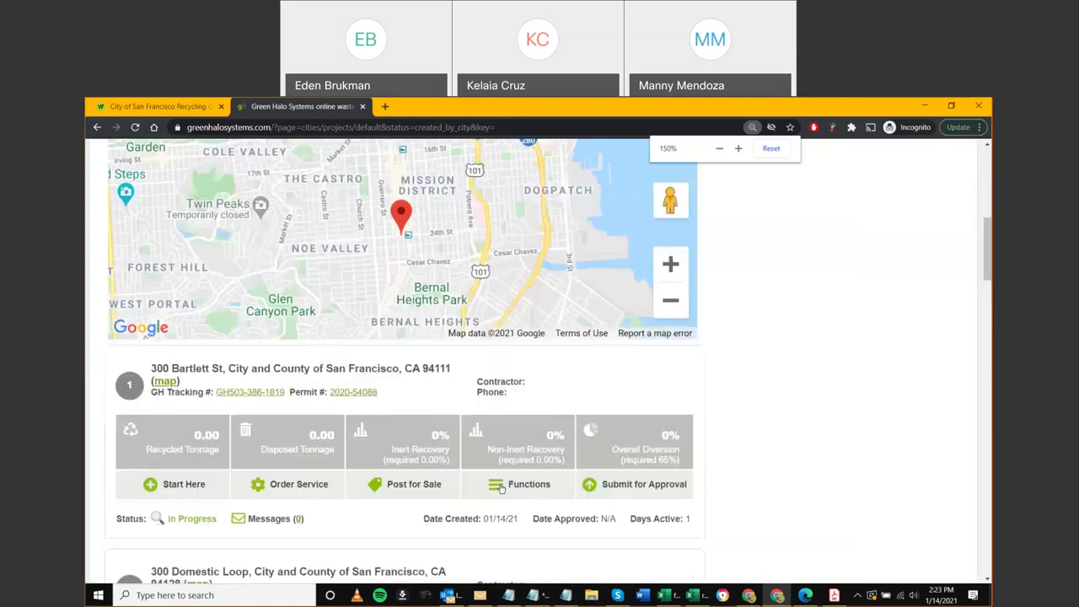
{"action": "left_click", "coordinate": [498, 487]}
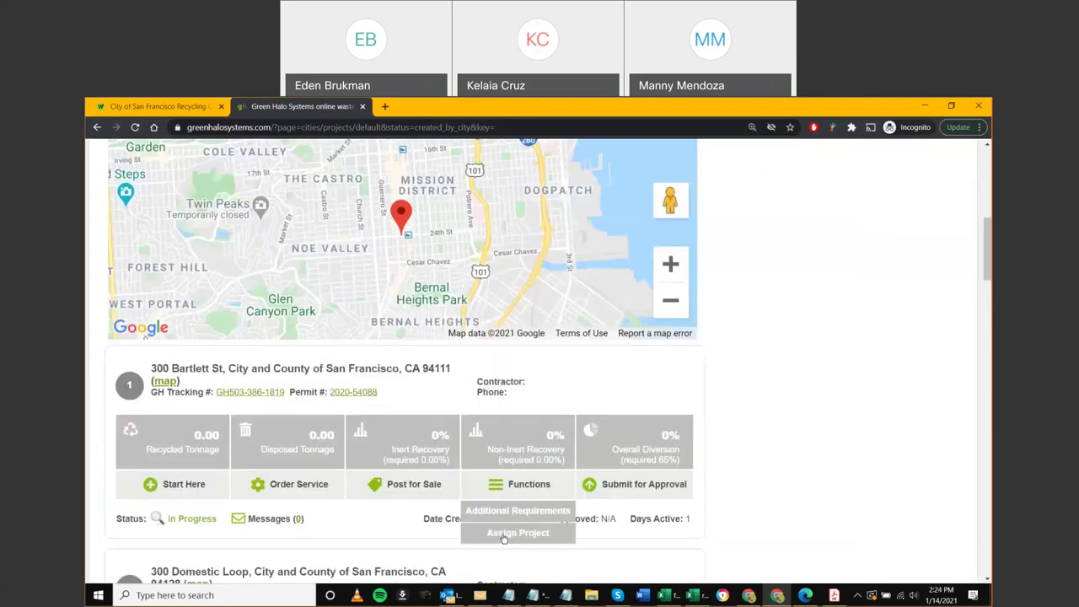
{"action": "left_click", "coordinate": [520, 533]}
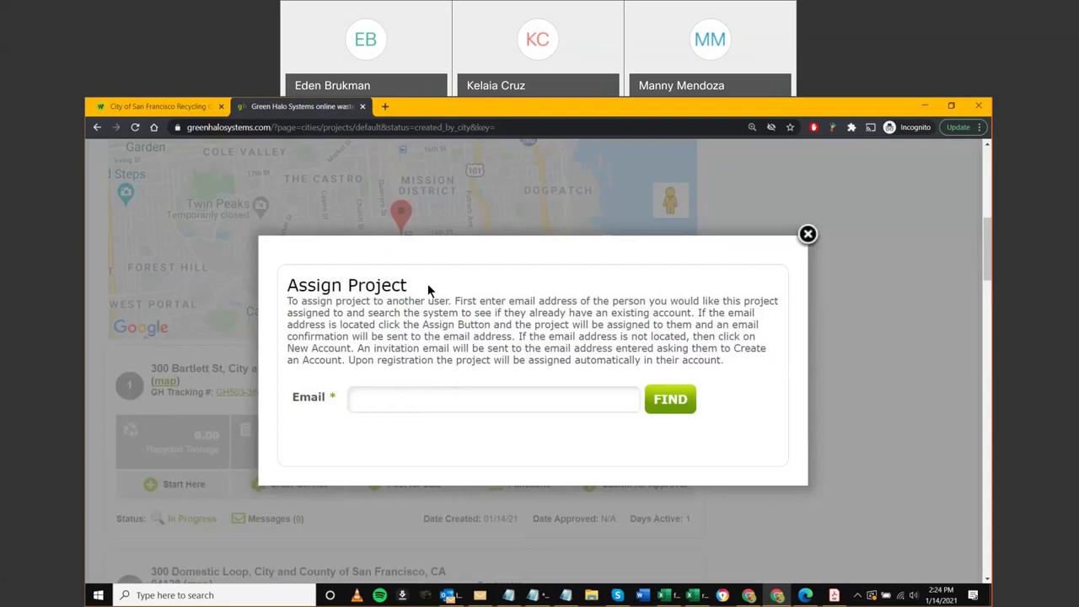
{"action": "left_click", "coordinate": [807, 235]}
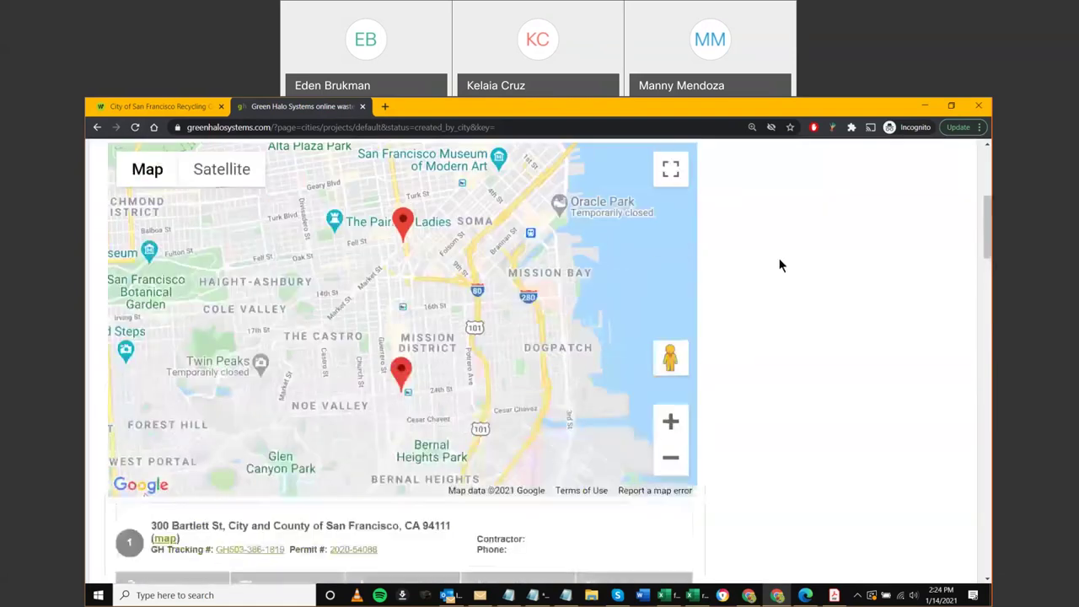
{"action": "scroll", "coordinate": [763, 273], "scroll_direction": "up", "scroll_amount": 1}
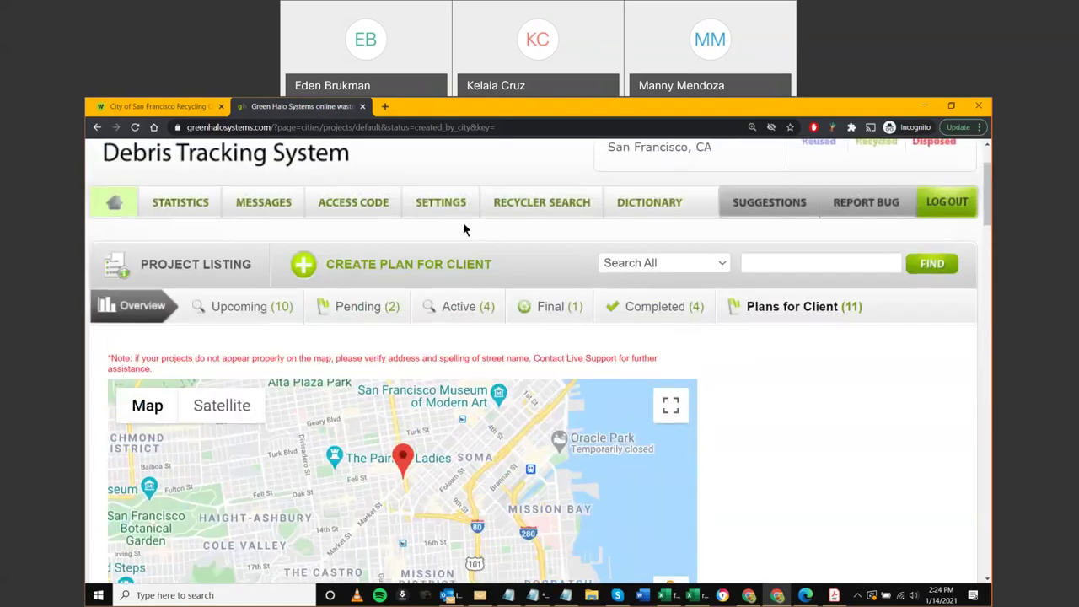
{"action": "mouse_move", "coordinate": [455, 211]}
{"action": "scroll", "coordinate": [477, 416], "scroll_direction": "down", "scroll_amount": 2}
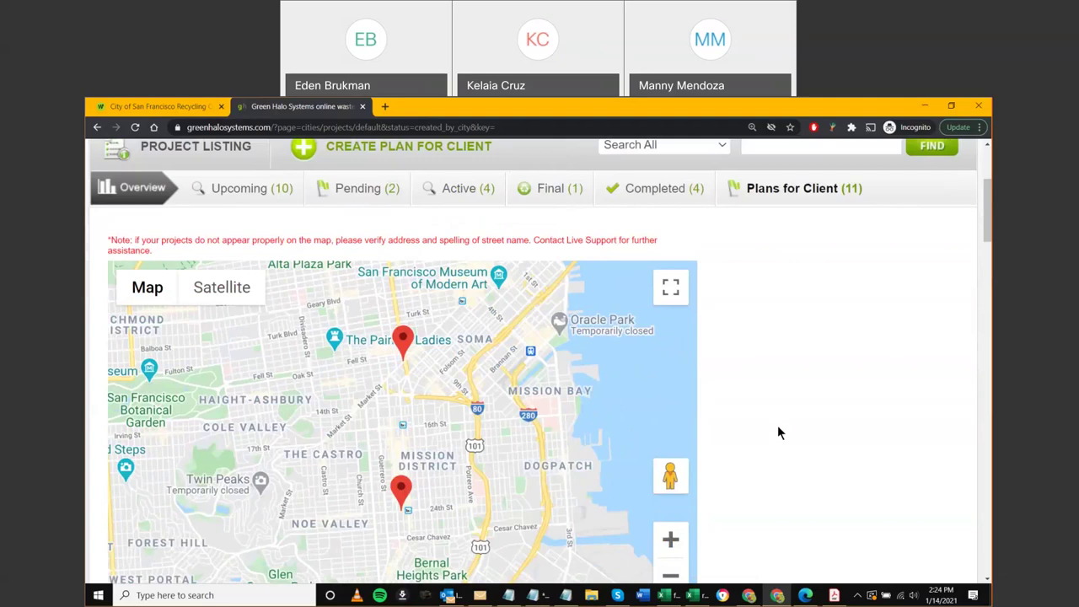
{"action": "scroll", "coordinate": [778, 430], "scroll_direction": "down", "scroll_amount": 1}
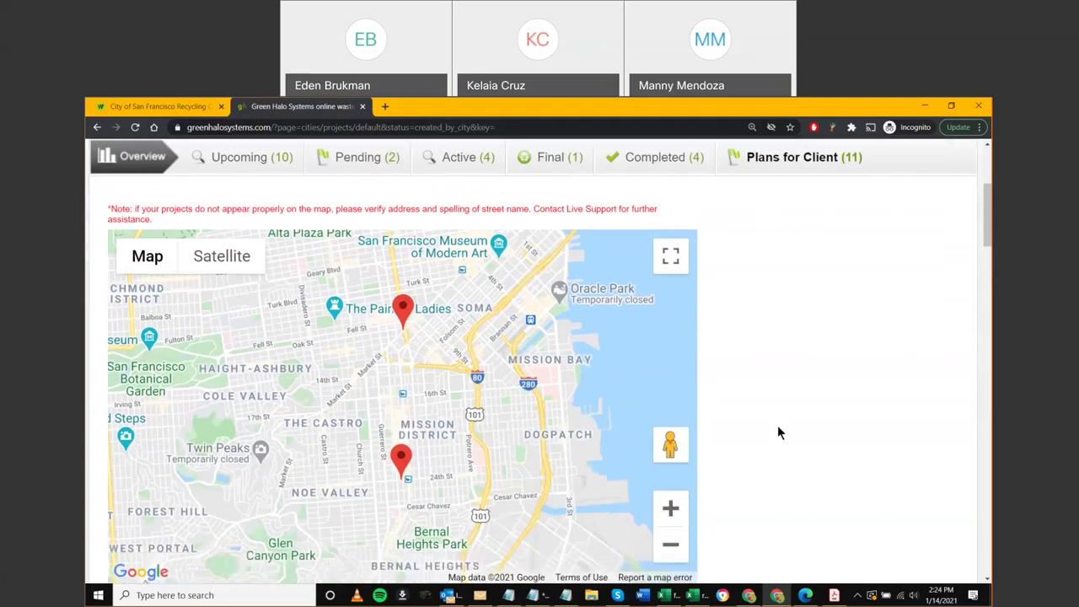
{"action": "scroll", "coordinate": [778, 431], "scroll_direction": "down", "scroll_amount": 3}
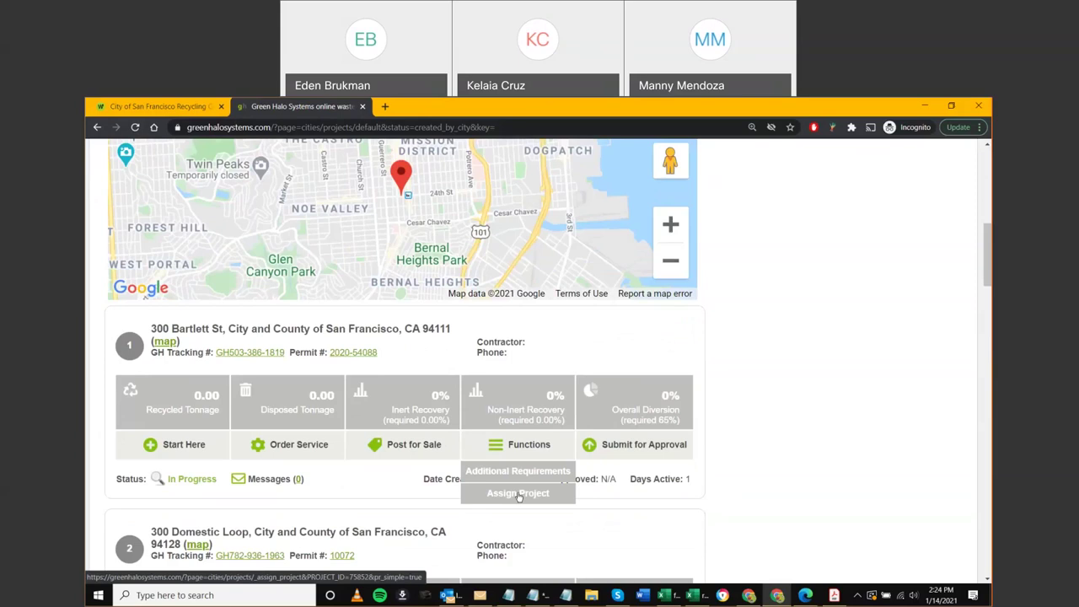
{"action": "left_click", "coordinate": [517, 494]}
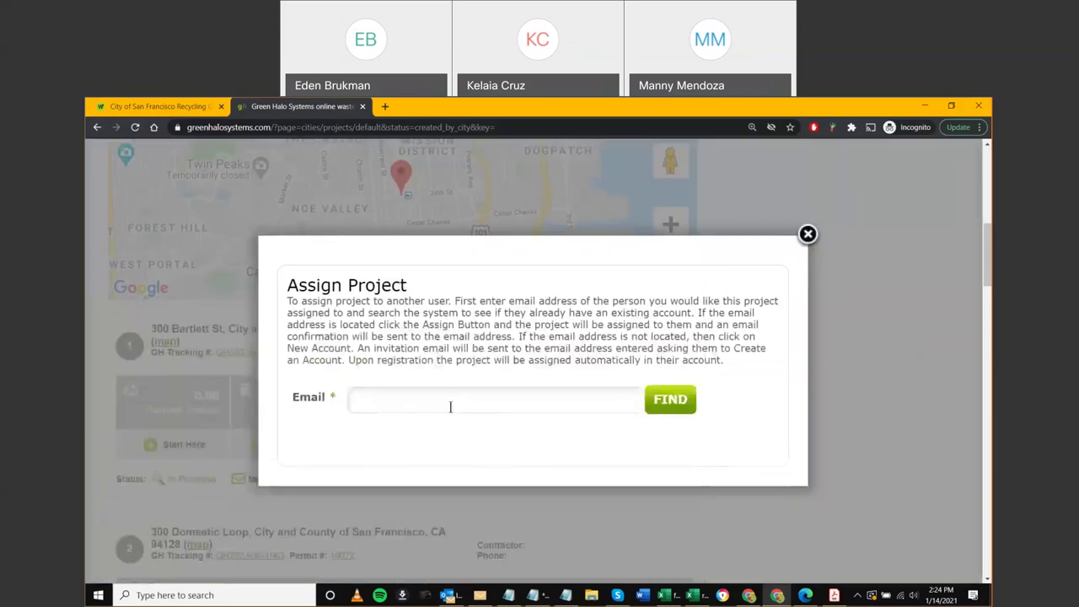
Enter a trial company email address and look it up; it returns Email address Not Located
{"action": "left_click", "coordinate": [414, 403]}
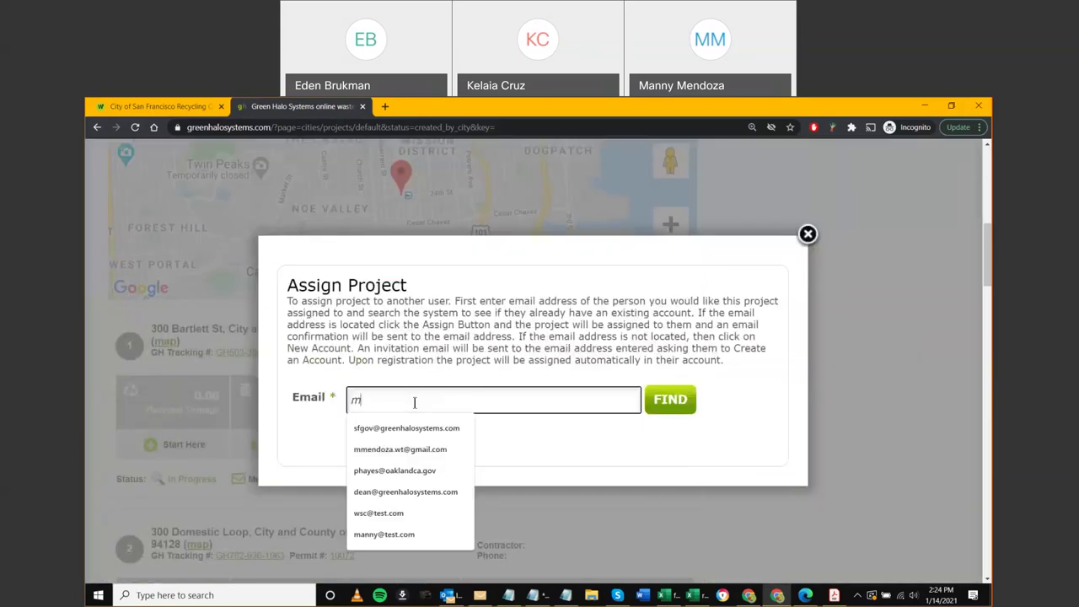
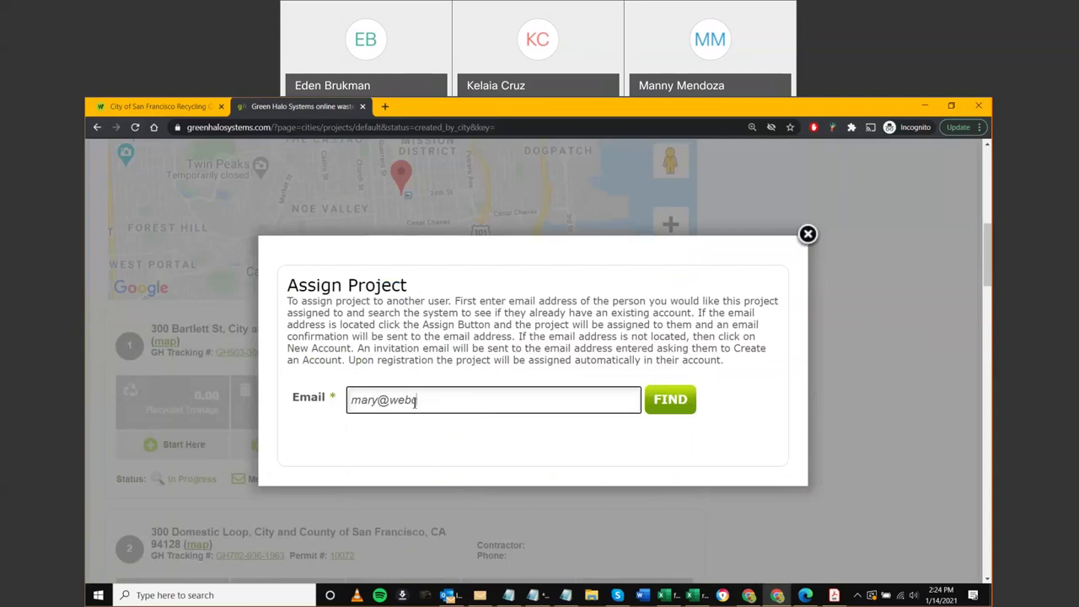
{"action": "left_click", "coordinate": [667, 401]}
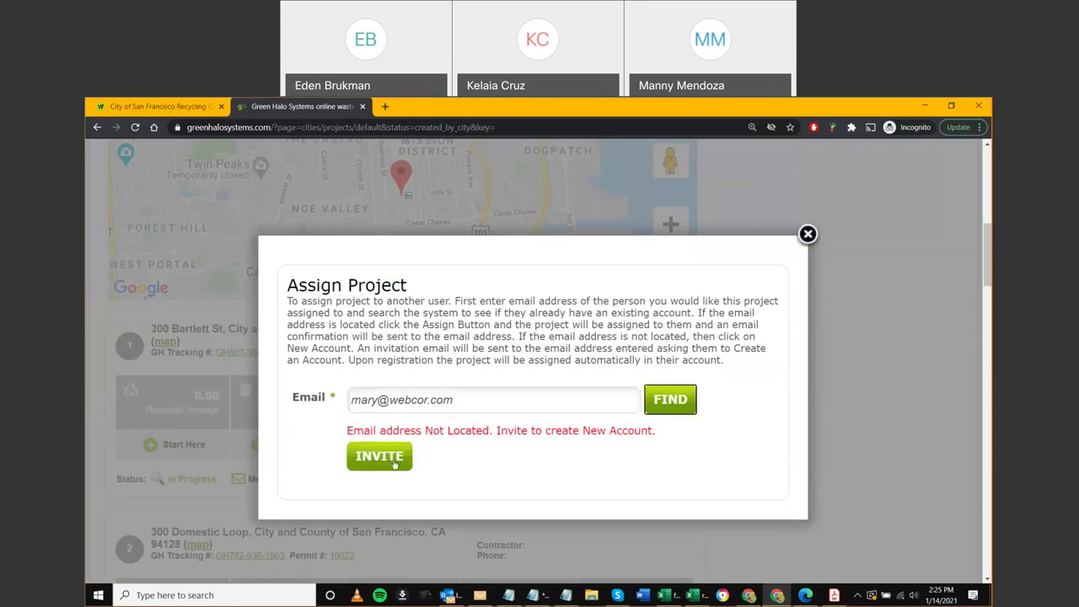
Change the address's user name, look it up again, then select the whole address to replace
{"action": "left_click", "coordinate": [460, 402]}
{"action": "left_click", "coordinate": [379, 400]}
{"action": "left_click_drag", "start_coordinate": [378, 400], "coordinate": [330, 405]}
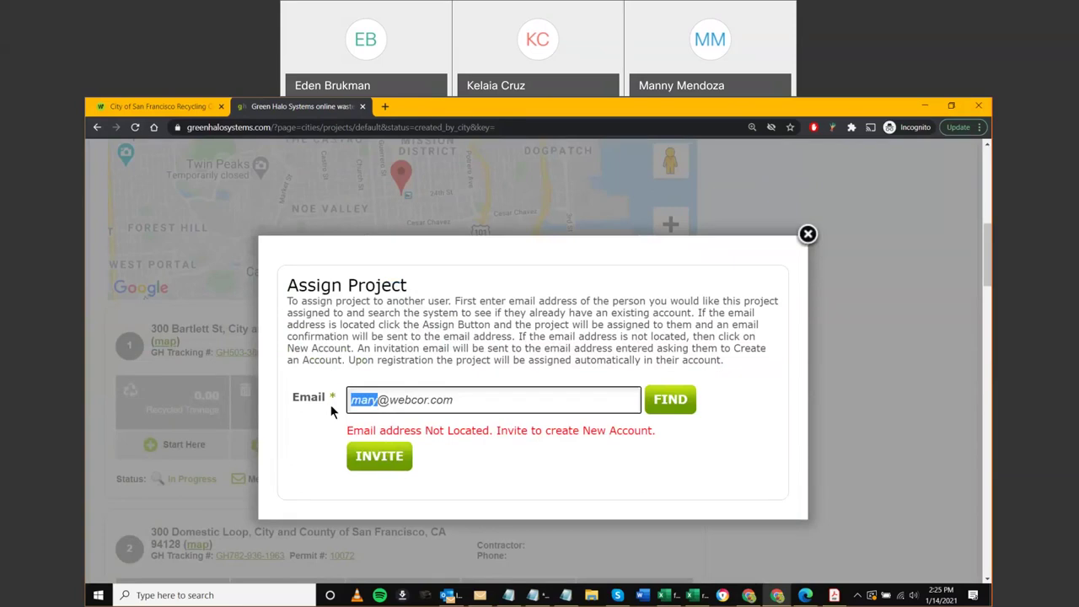
{"action": "type", "text": "joe"}
{"action": "left_click", "coordinate": [679, 405]}
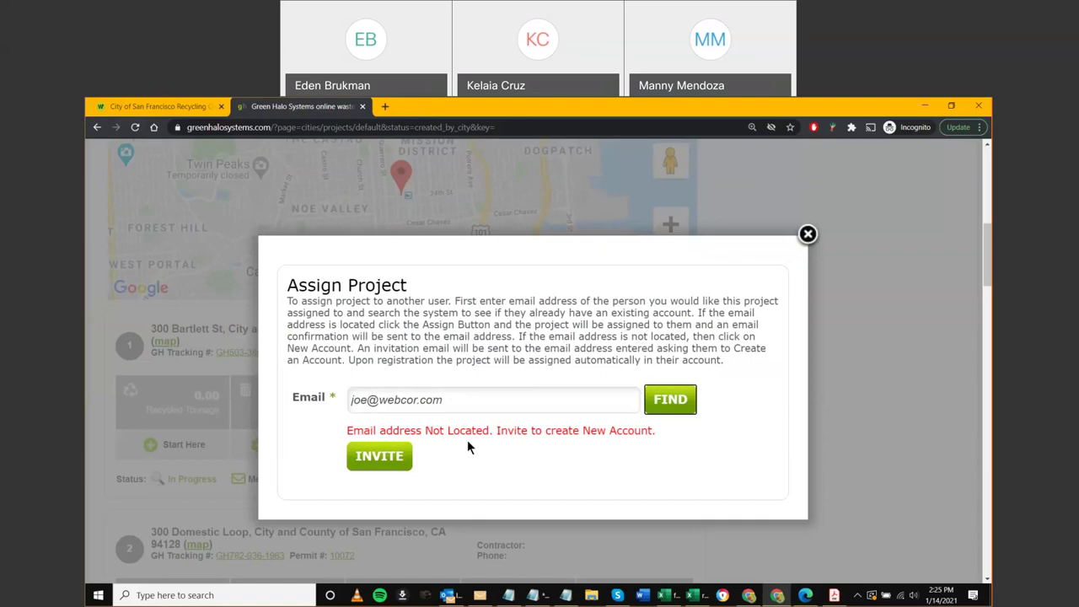
{"action": "left_click_drag", "start_coordinate": [455, 400], "coordinate": [306, 396]}
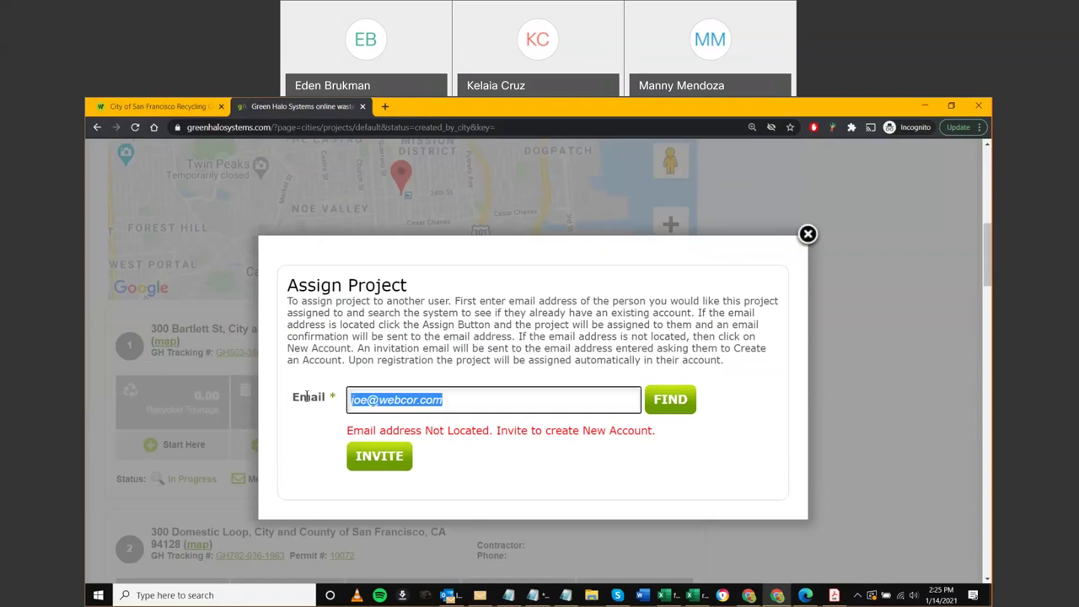
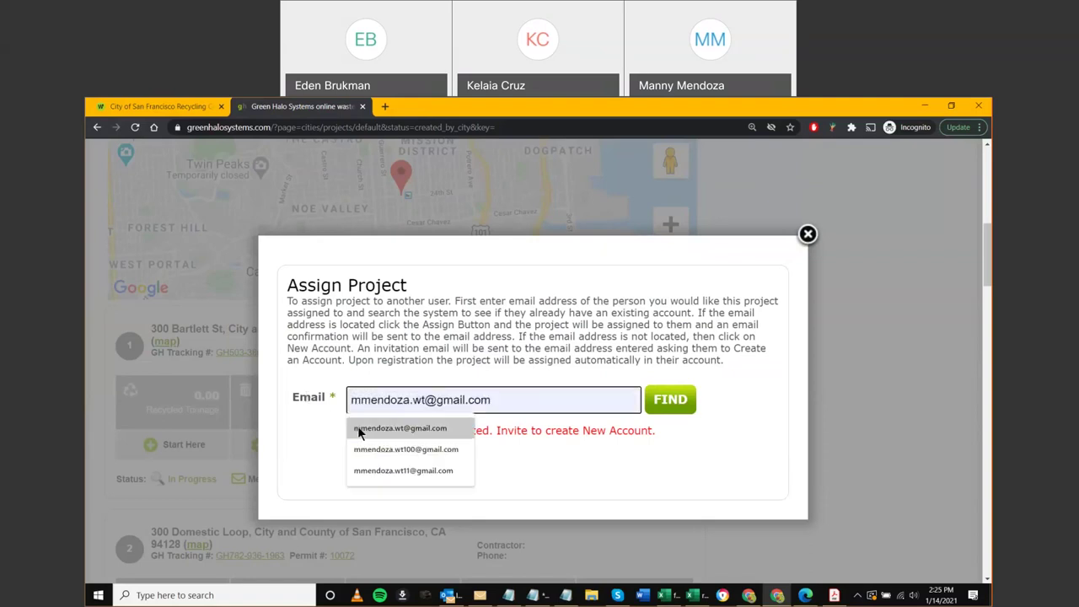
Fill in the assignee's Gmail address from autofill and confirm 'Email address Located. Assign project to this Email.'
{"action": "left_click", "coordinate": [357, 427]}
{"action": "left_click", "coordinate": [656, 406]}
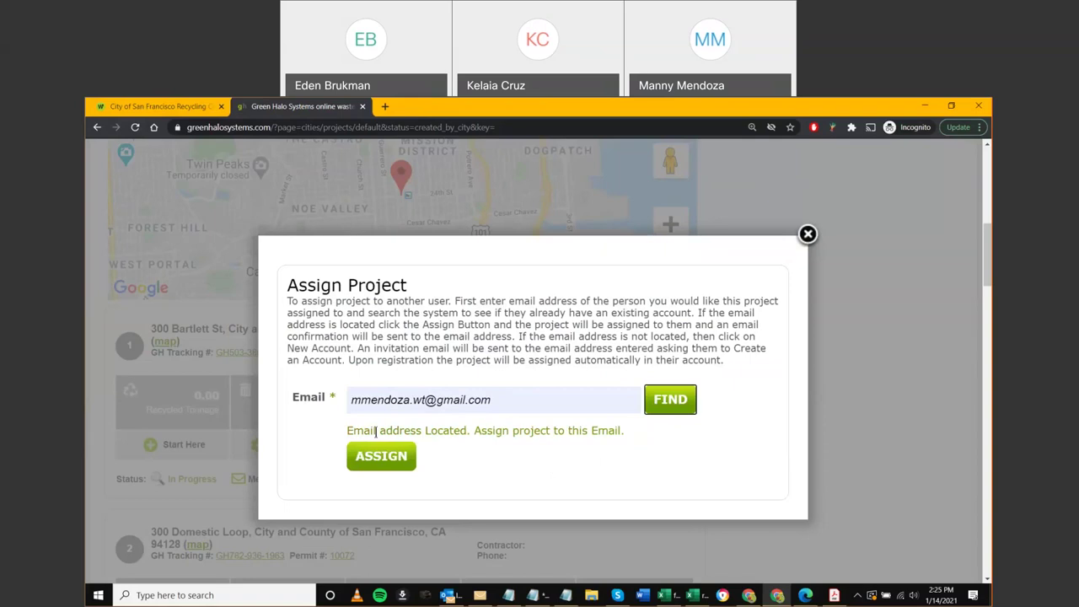
{"action": "left_click_drag", "start_coordinate": [392, 431], "coordinate": [466, 431]}
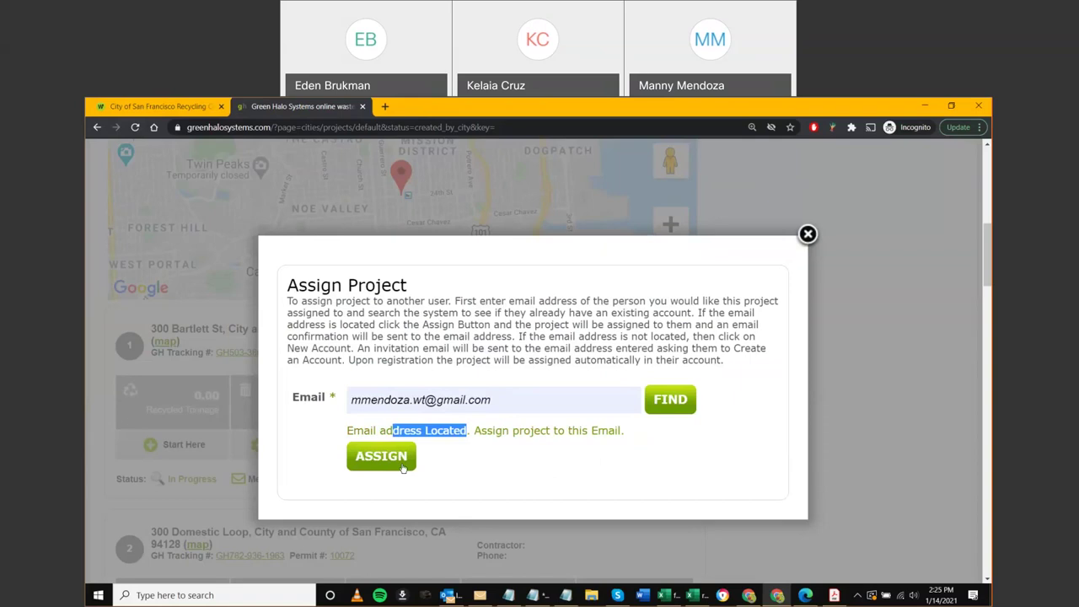
{"action": "left_click", "coordinate": [454, 469]}
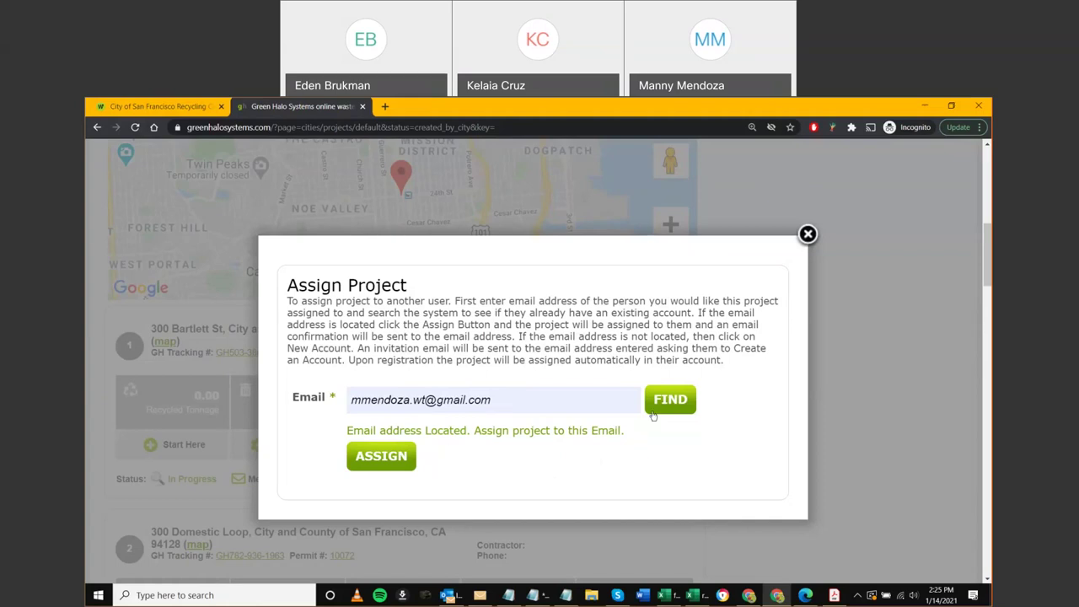
{"action": "left_click_drag", "start_coordinate": [573, 405], "coordinate": [344, 408]}
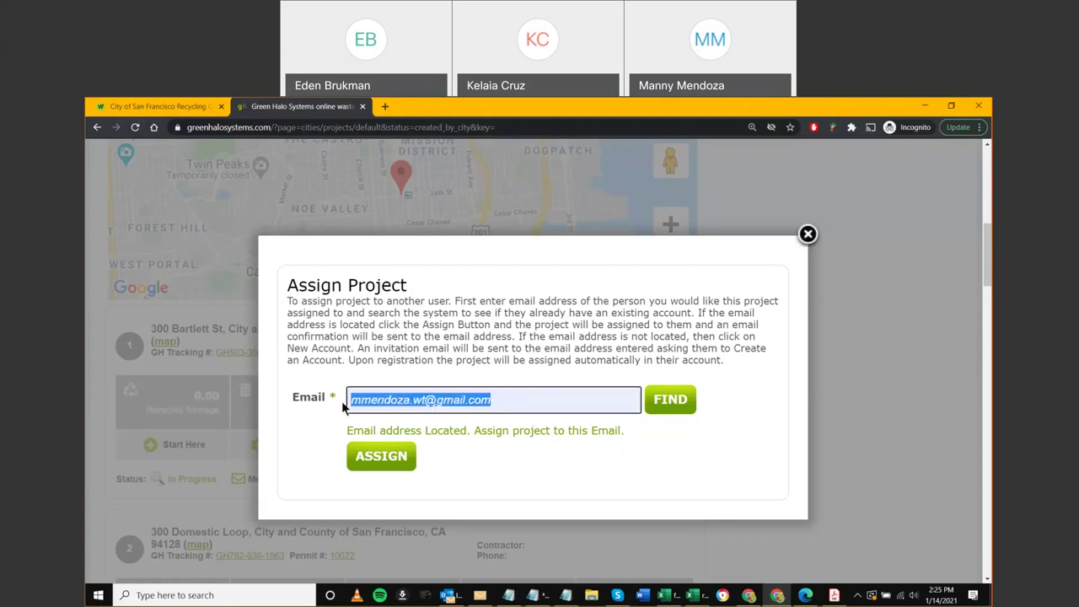
{"action": "left_click", "coordinate": [627, 412]}
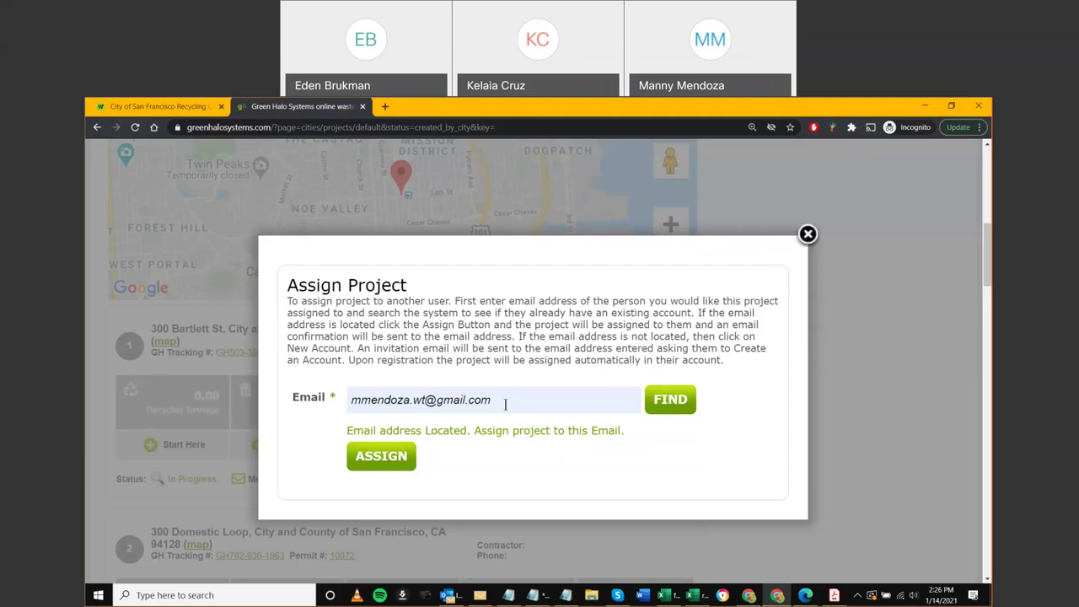
Assign the project to the located email and accept the request-sent confirmation
{"action": "left_click", "coordinate": [523, 403]}
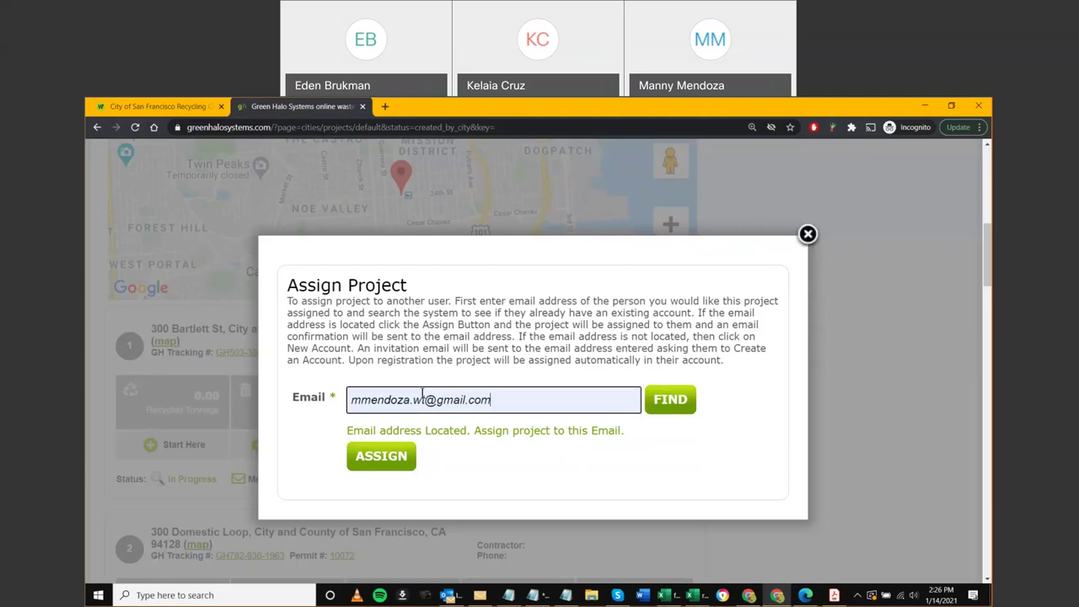
{"action": "key", "text": "ctrl+a"}
{"action": "key", "text": "Tab"}
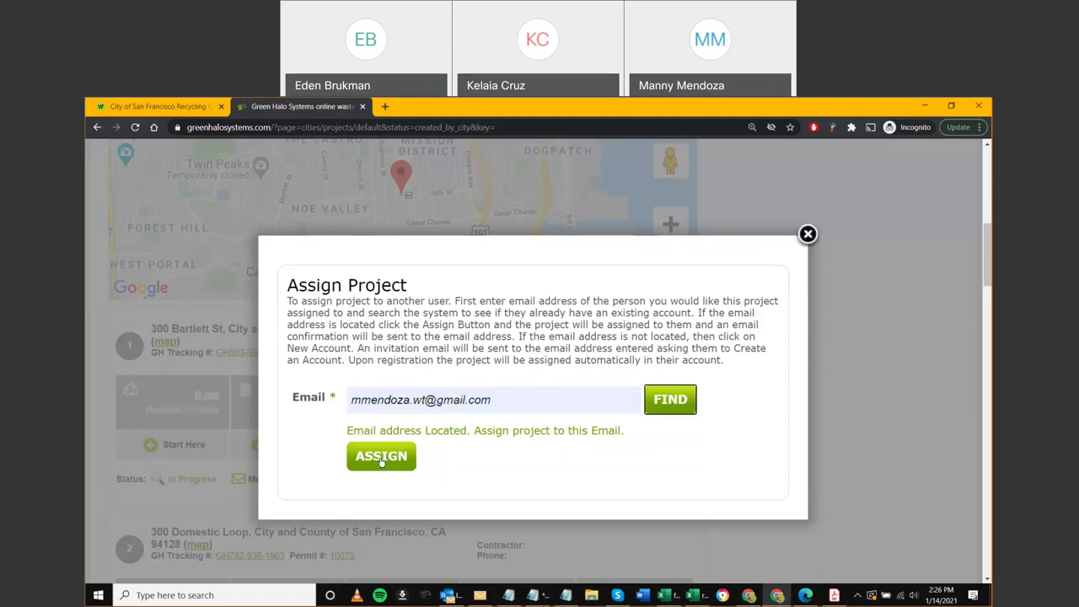
{"action": "left_click", "coordinate": [381, 460]}
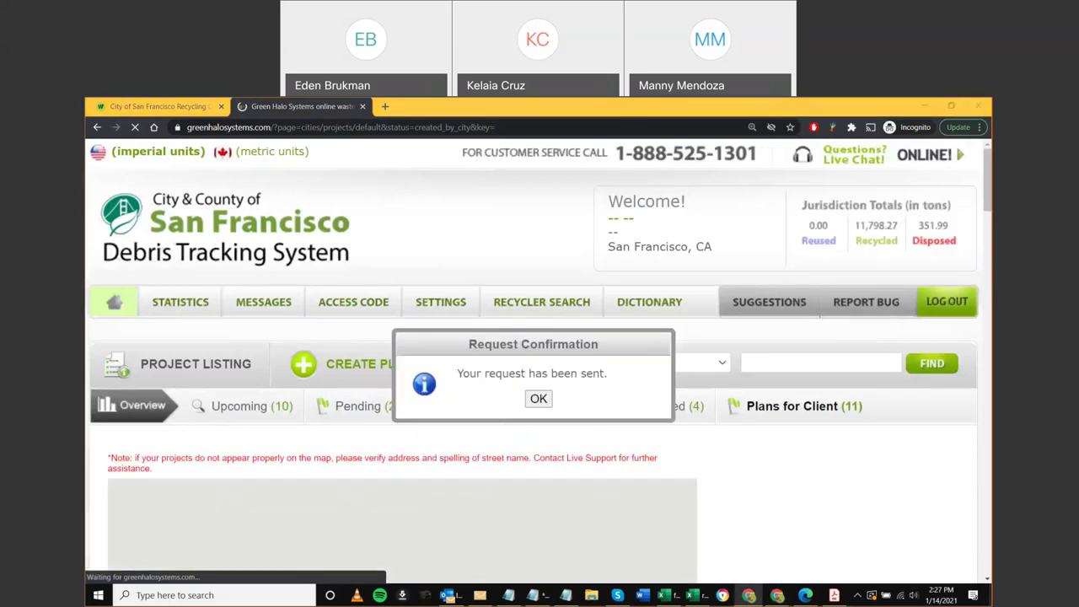
{"action": "left_click", "coordinate": [539, 398]}
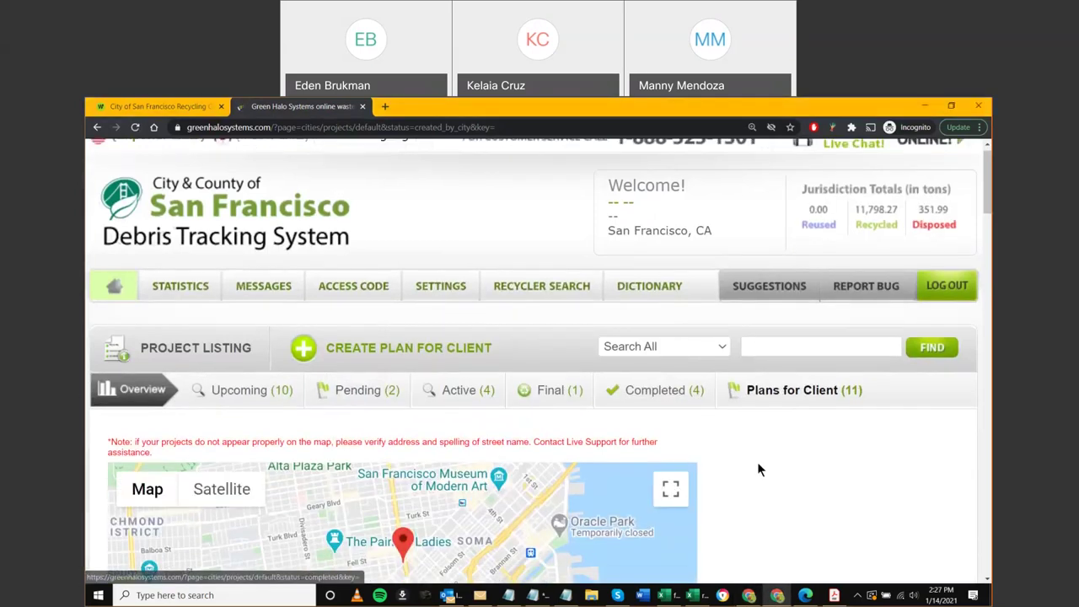
{"action": "scroll", "coordinate": [757, 462], "scroll_direction": "down", "scroll_amount": 8}
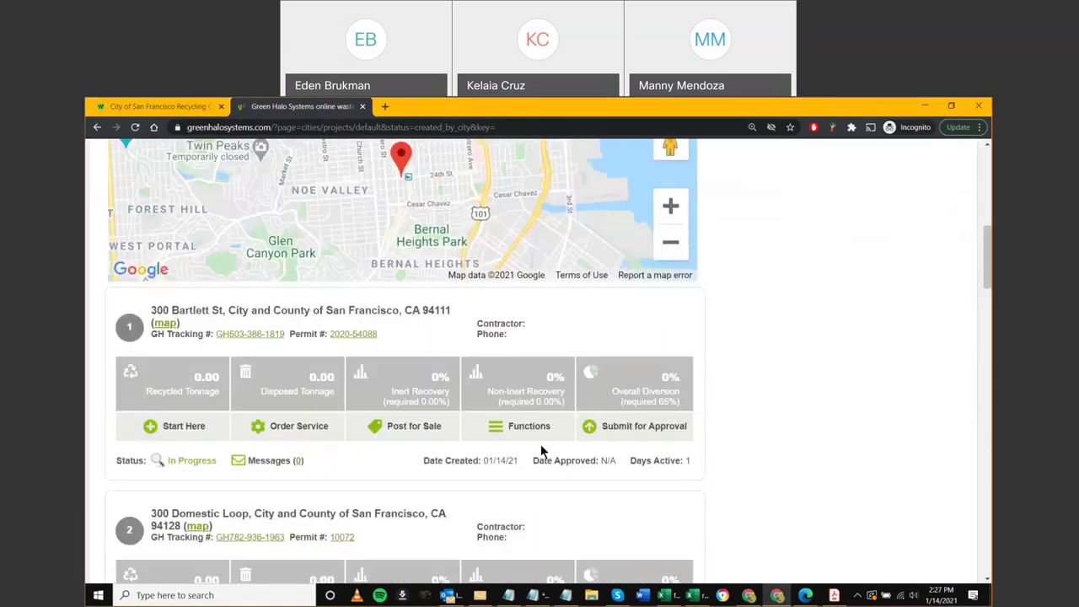
{"action": "left_click", "coordinate": [508, 437]}
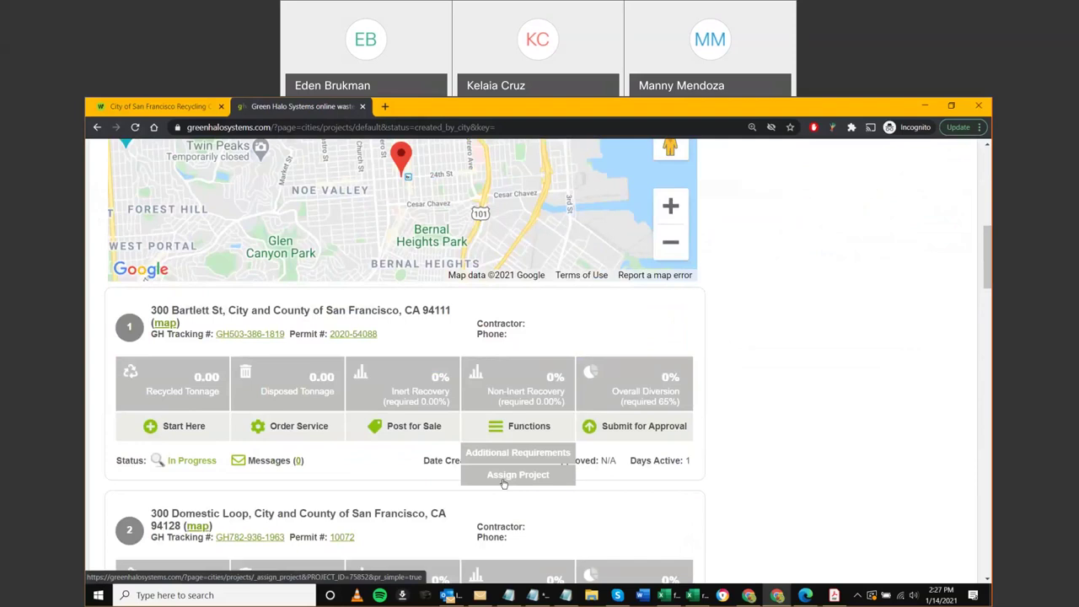
{"action": "left_click", "coordinate": [503, 476]}
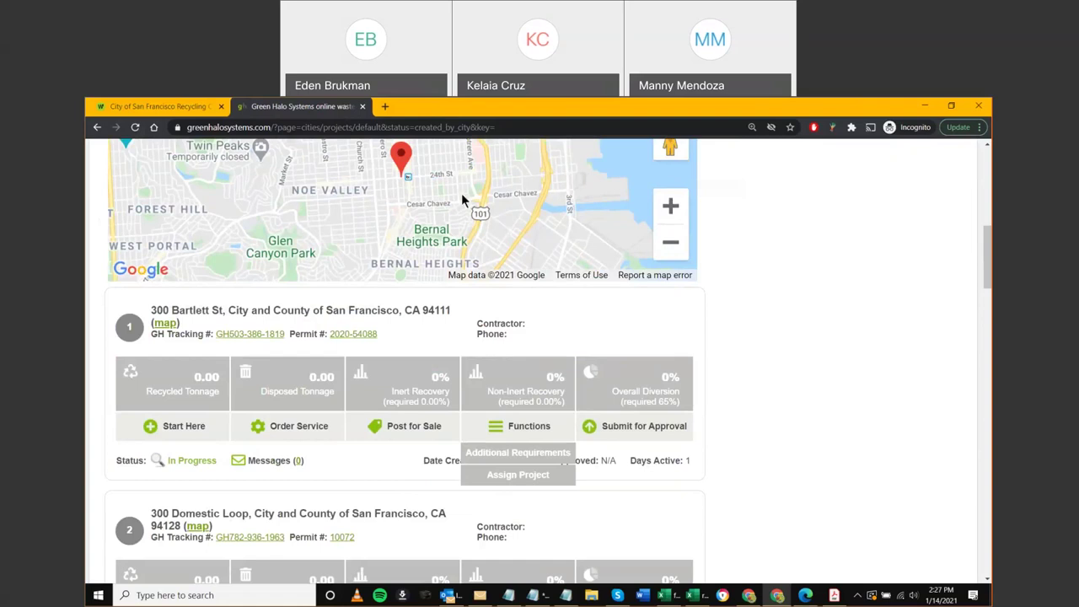
{"action": "key", "text": "alt+Tab"}
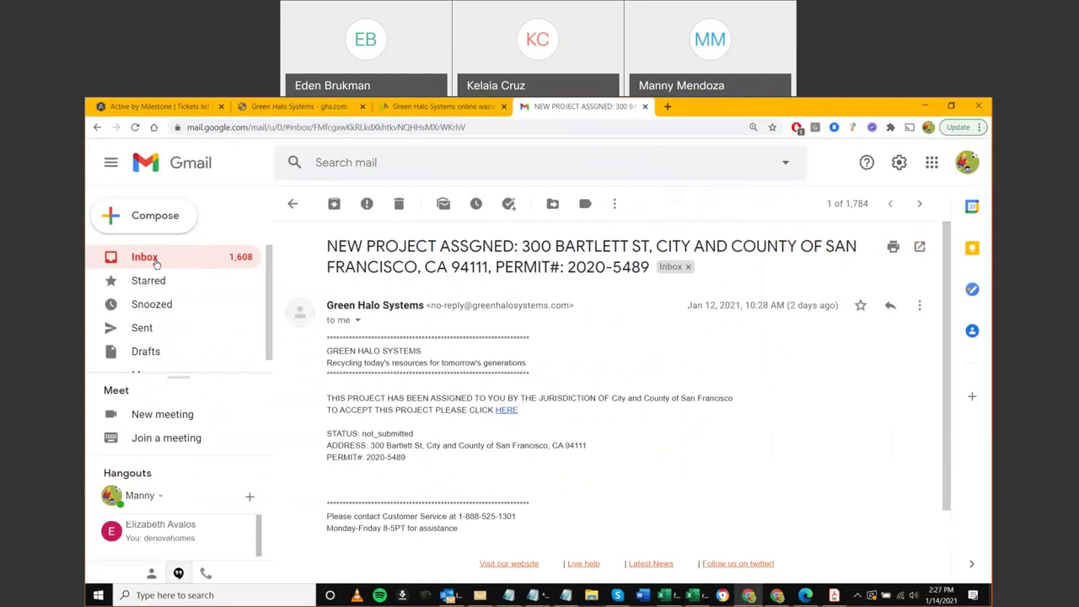
{"action": "left_click", "coordinate": [246, 258]}
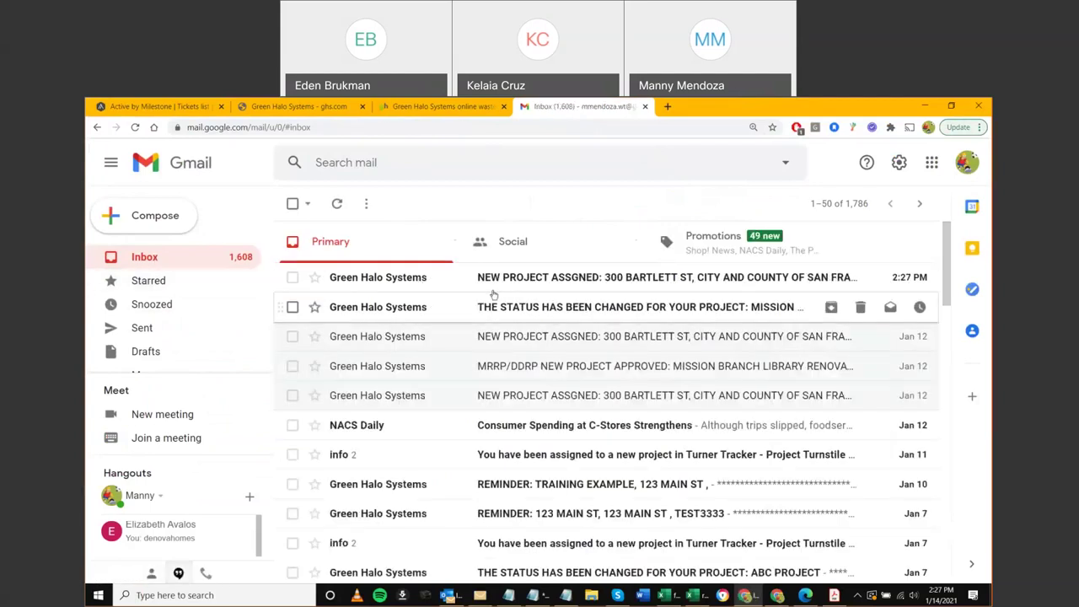
{"action": "left_click", "coordinate": [424, 280]}
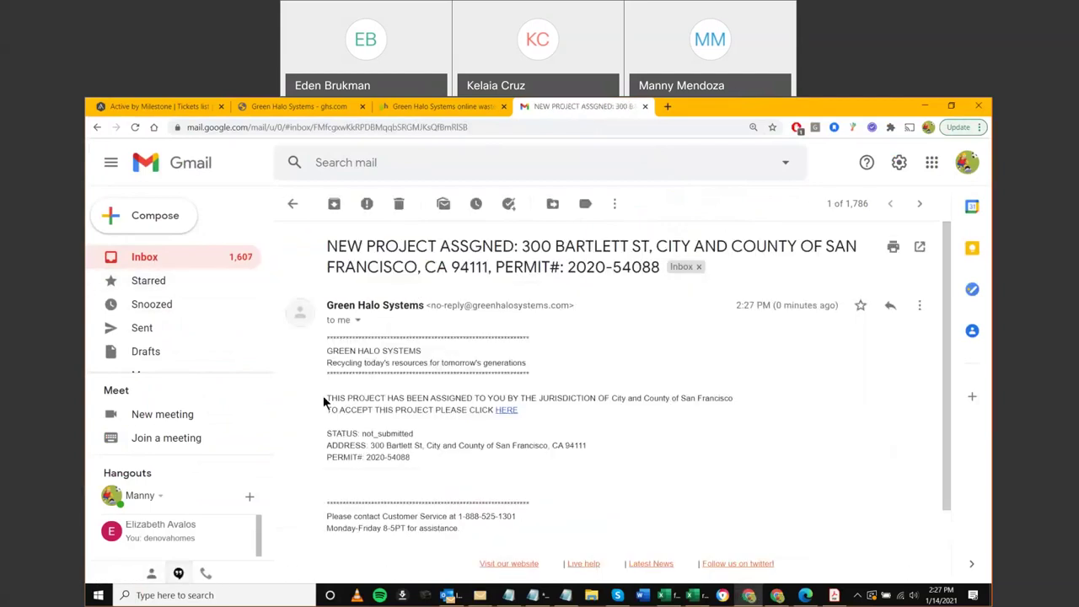
{"action": "scroll", "coordinate": [326, 401], "scroll_direction": "down", "scroll_amount": 1}
{"action": "scroll", "coordinate": [328, 396], "scroll_direction": "up", "scroll_amount": 1}
{"action": "left_click_drag", "start_coordinate": [326, 398], "coordinate": [473, 403]}
{"action": "left_click", "coordinate": [542, 417]}
{"action": "key", "text": "alt+Tab"}
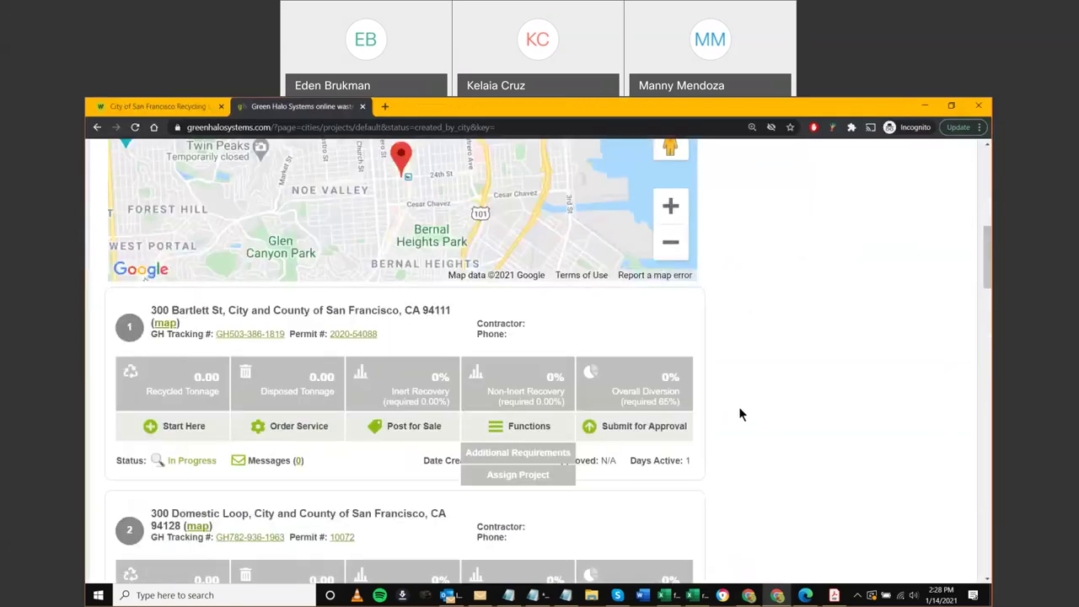
Reload the project listing with F5 and reset the browser zoom with Ctrl+0
{"action": "scroll", "coordinate": [759, 425], "scroll_direction": "up", "scroll_amount": 5}
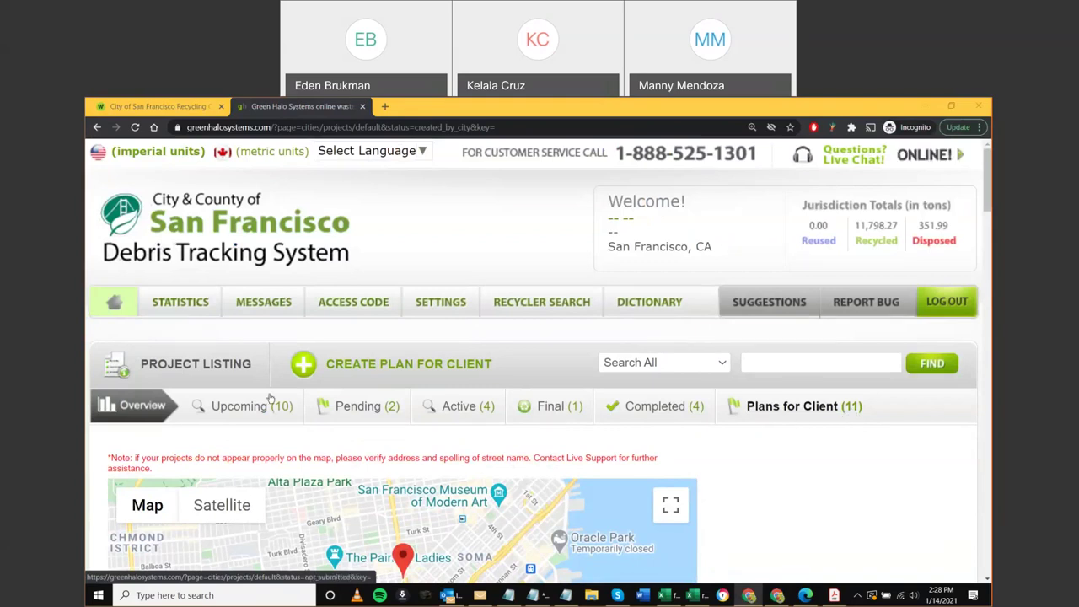
{"action": "scroll", "coordinate": [712, 421], "scroll_direction": "down", "scroll_amount": 2}
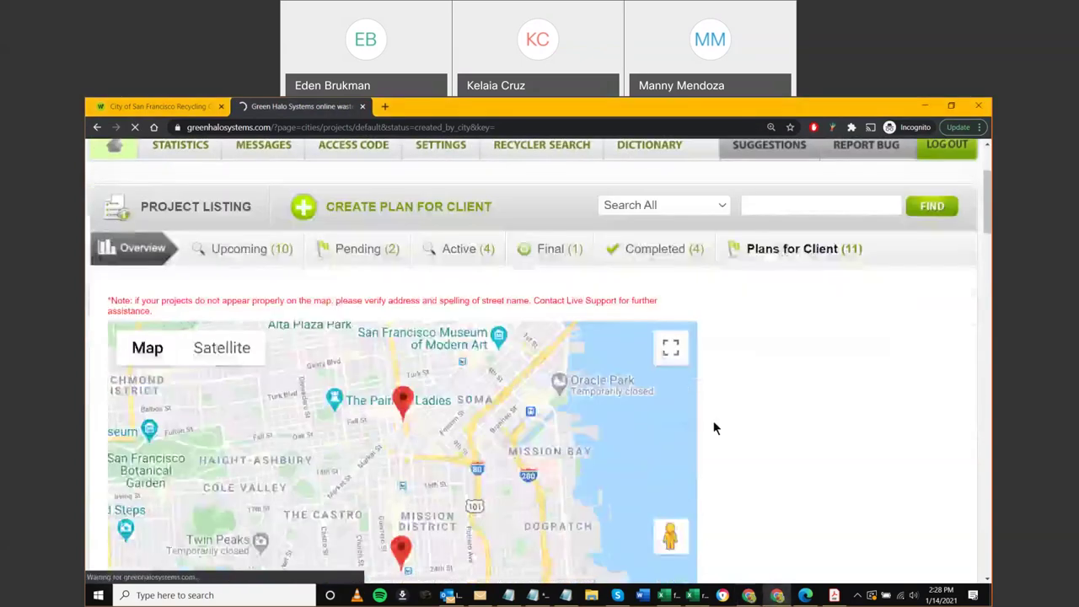
{"action": "key", "text": "F5"}
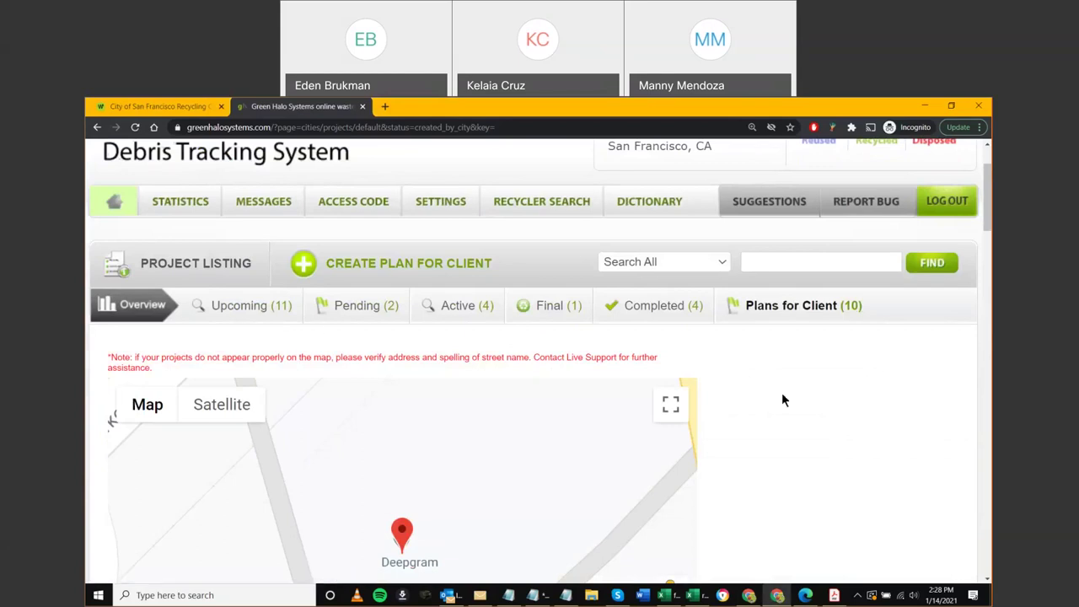
{"action": "key", "text": "ctrl+0"}
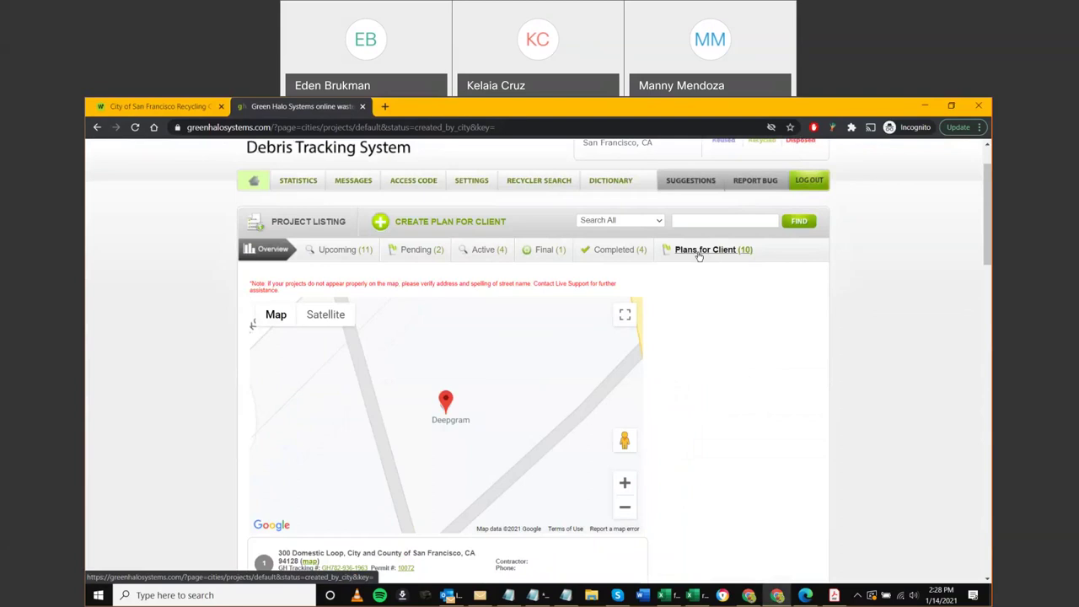
{"action": "left_click", "coordinate": [699, 253]}
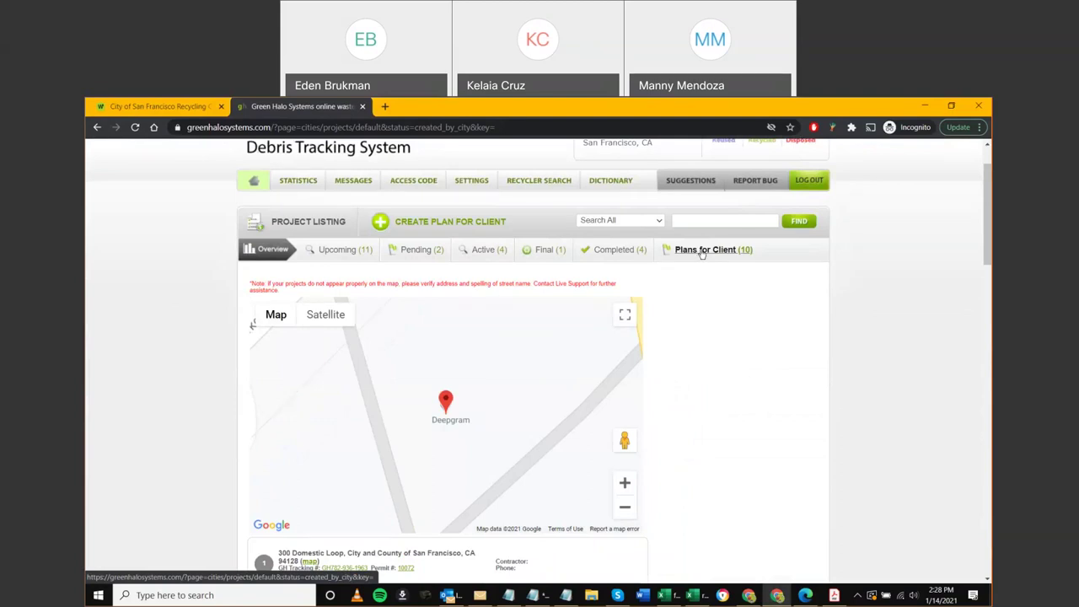
{"action": "left_click", "coordinate": [344, 253]}
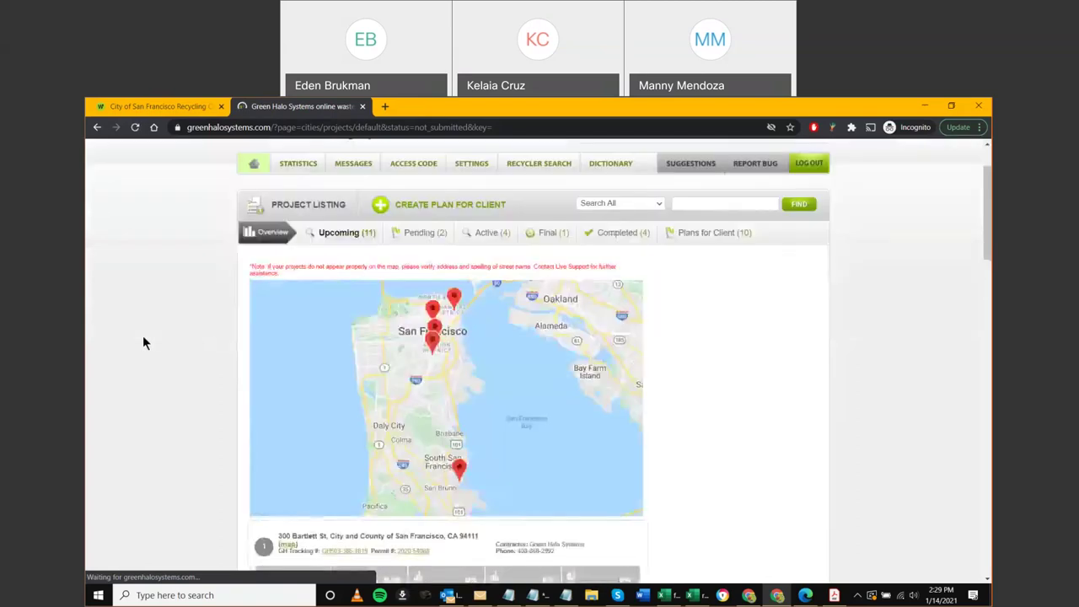
{"action": "scroll", "coordinate": [142, 335], "scroll_direction": "down", "scroll_amount": 3}
{"action": "scroll", "coordinate": [142, 343], "scroll_direction": "down", "scroll_amount": 1}
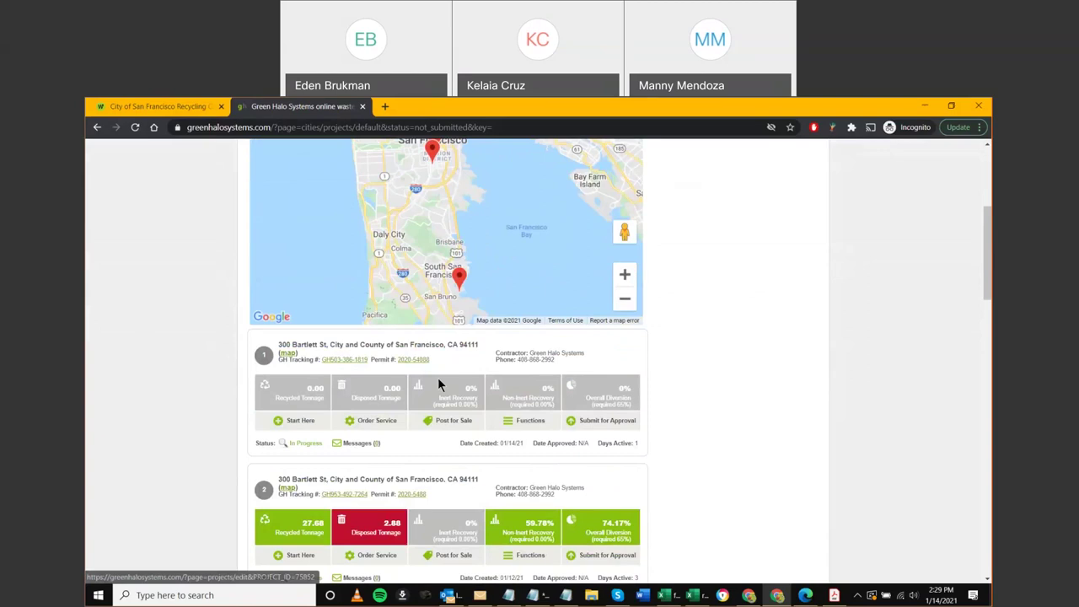
{"action": "triple_click", "coordinate": [563, 356]}
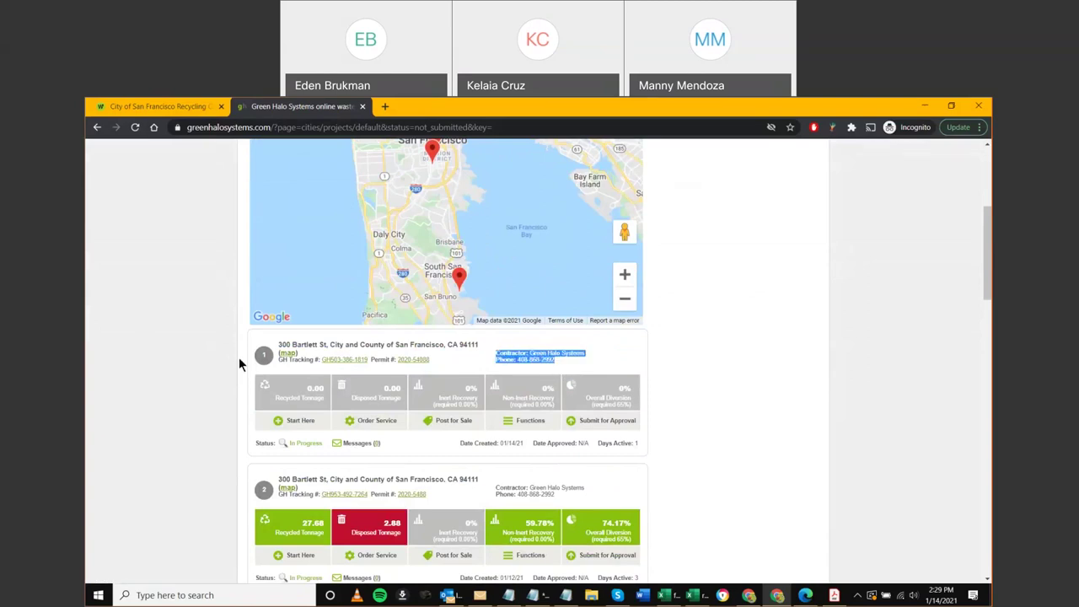
{"action": "key", "text": "ctrl+plus"}
{"action": "key", "text": "ctrl+plus"}
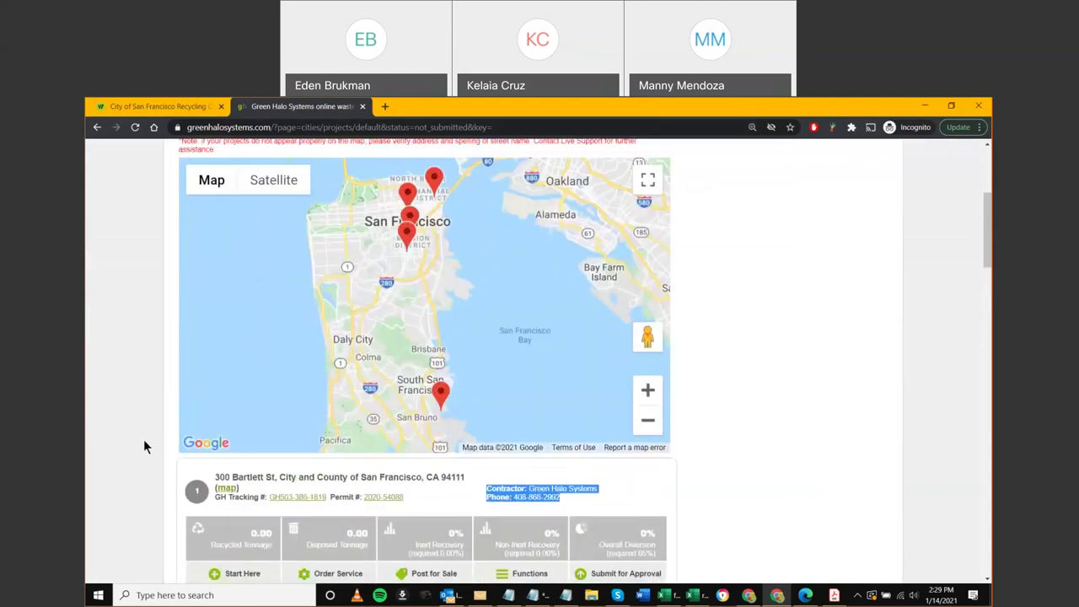
{"action": "left_click", "coordinate": [730, 494]}
{"action": "scroll", "coordinate": [730, 494], "scroll_direction": "down", "scroll_amount": 1}
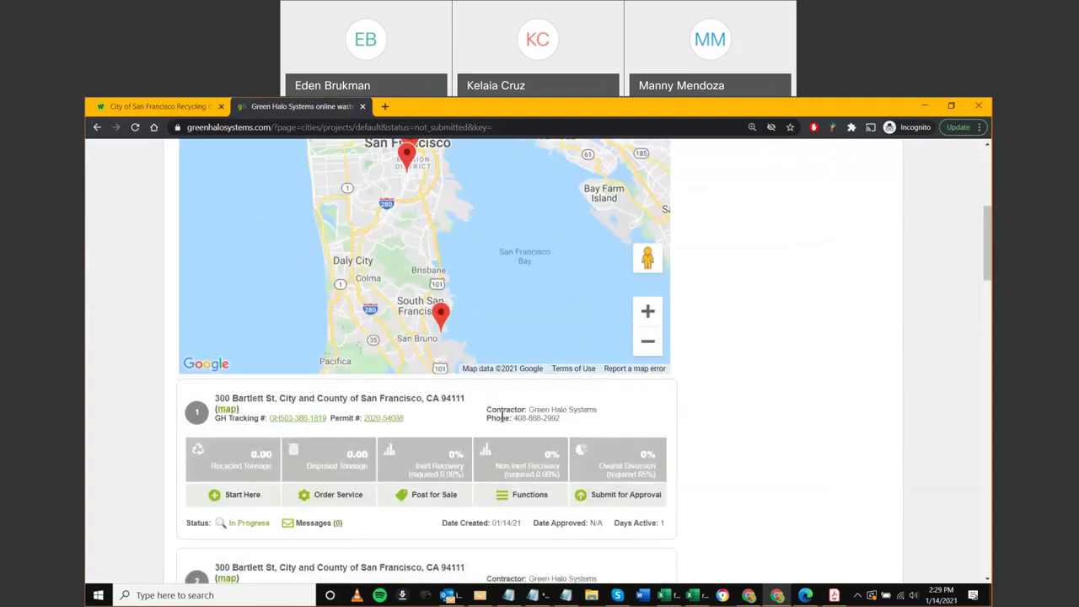
{"action": "scroll", "coordinate": [728, 452], "scroll_direction": "up", "scroll_amount": 3}
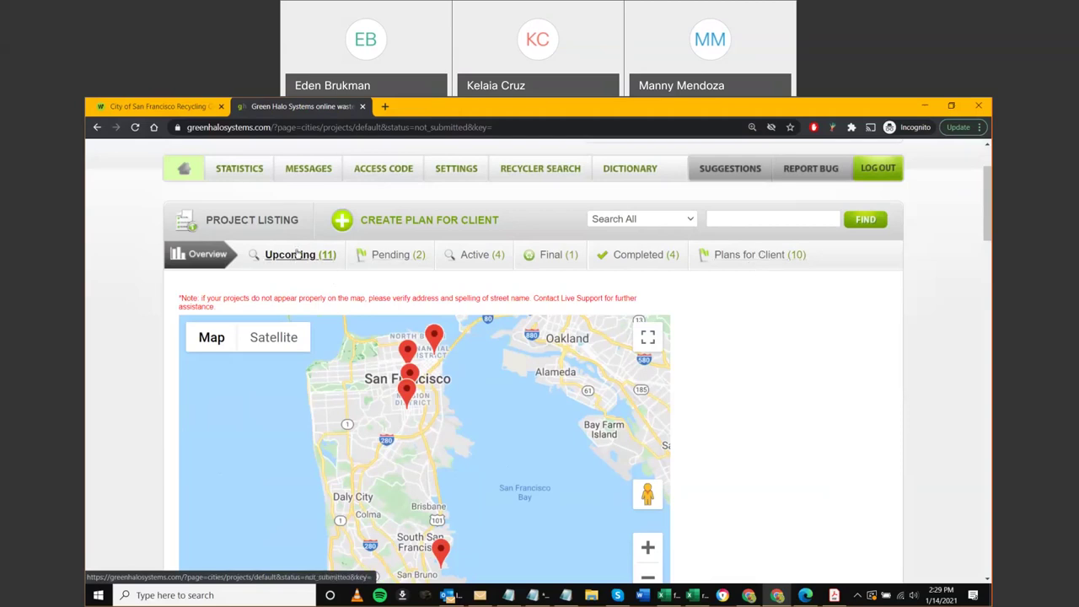
{"action": "scroll", "coordinate": [118, 362], "scroll_direction": "down", "scroll_amount": 1}
{"action": "scroll", "coordinate": [118, 362], "scroll_direction": "down", "scroll_amount": 3}
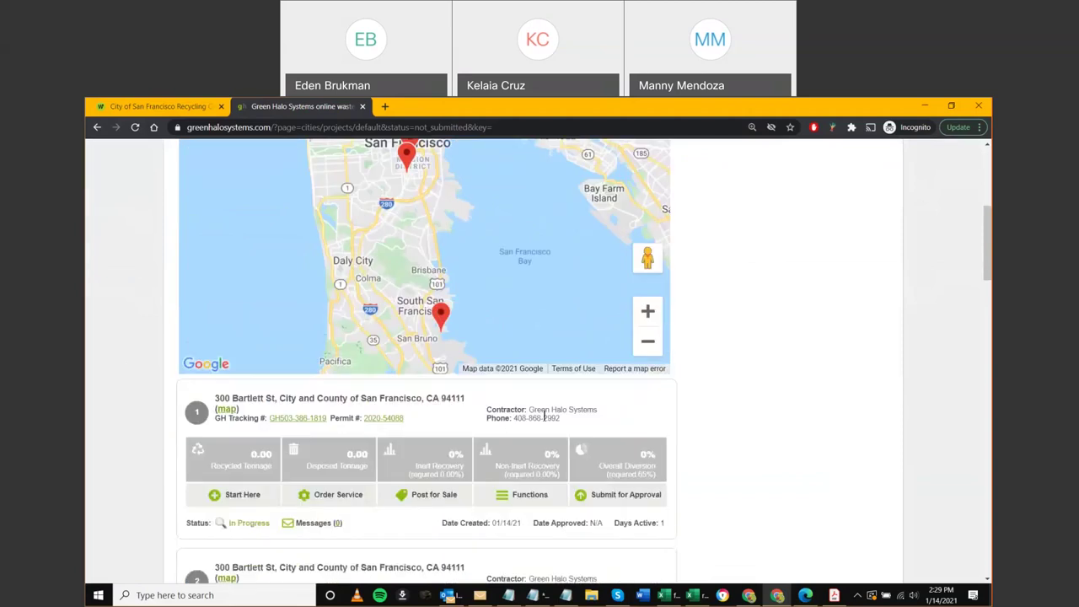
{"action": "scroll", "coordinate": [279, 439], "scroll_direction": "down", "scroll_amount": 1}
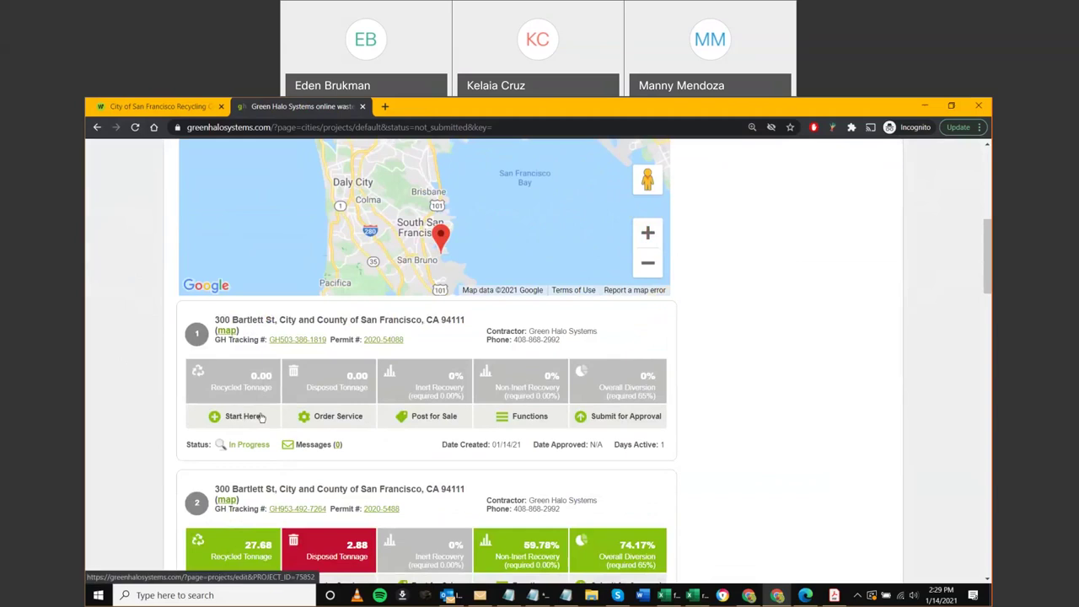
{"action": "scroll", "coordinate": [136, 423], "scroll_direction": "down", "scroll_amount": 1}
{"action": "scroll", "coordinate": [135, 424], "scroll_direction": "down", "scroll_amount": 1}
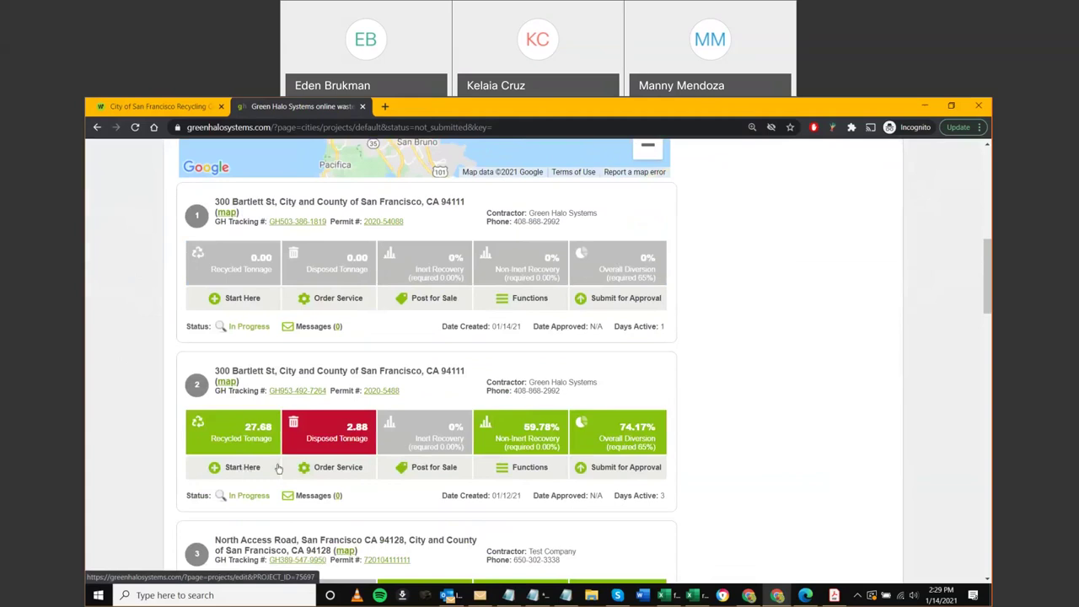
Open the Mission Branch Library Renovations plan for editing and select its street address, 300 Bartlett St
{"action": "left_click", "coordinate": [195, 469]}
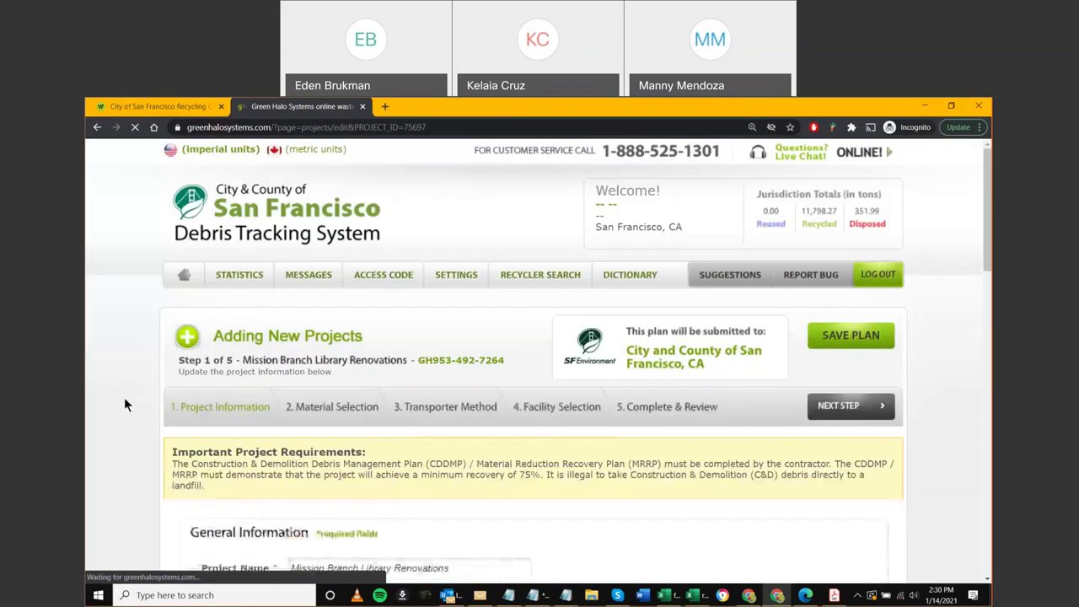
{"action": "scroll", "coordinate": [117, 466], "scroll_direction": "down", "scroll_amount": 2}
{"action": "scroll", "coordinate": [122, 470], "scroll_direction": "down", "scroll_amount": 2}
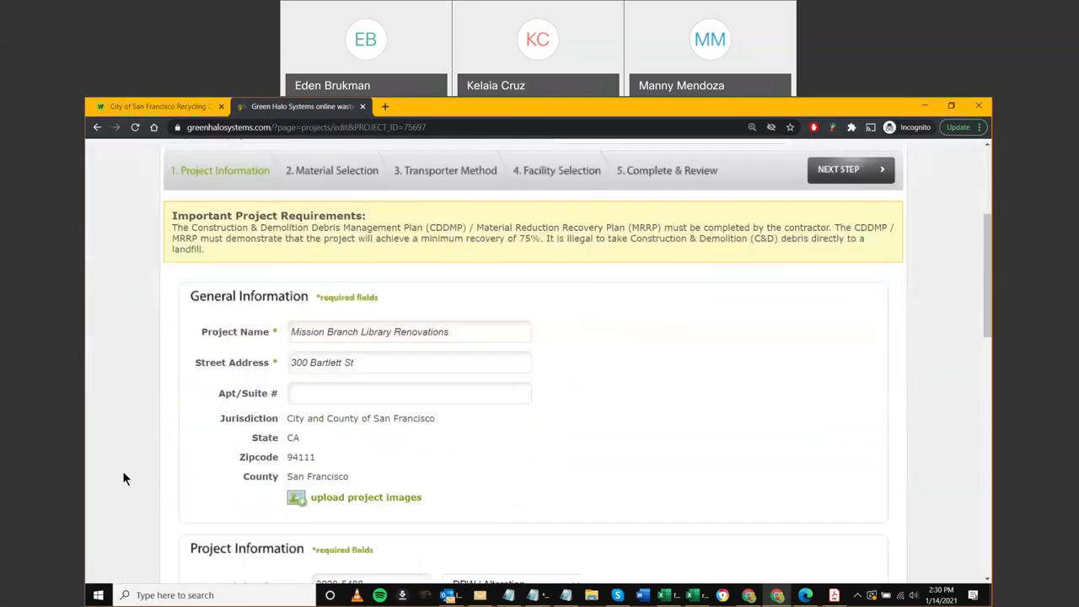
{"action": "scroll", "coordinate": [172, 463], "scroll_direction": "down", "scroll_amount": 2}
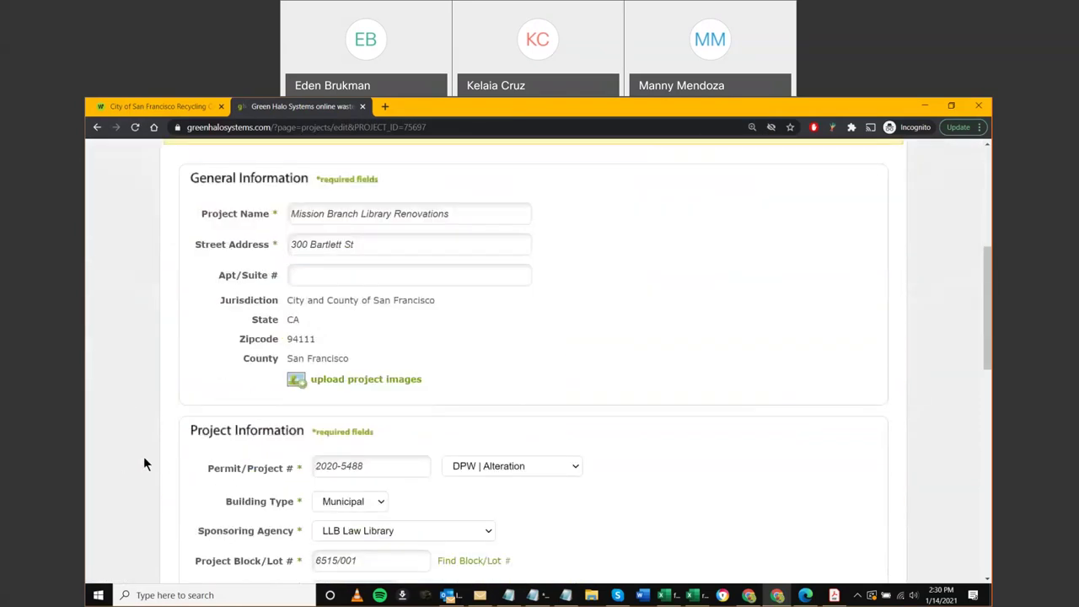
{"action": "scroll", "coordinate": [144, 456], "scroll_direction": "down", "scroll_amount": 2}
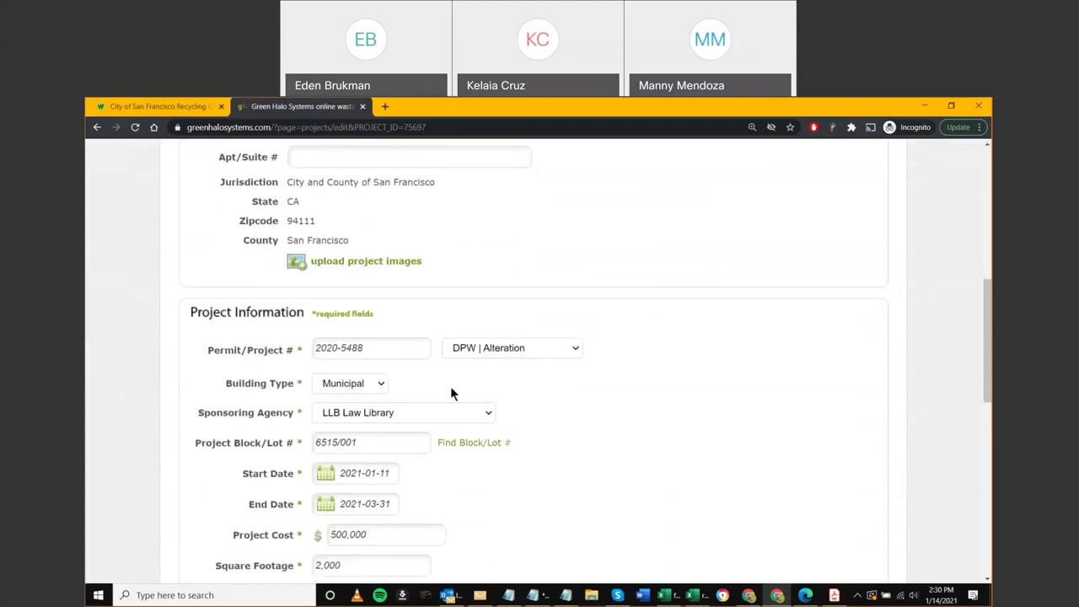
{"action": "scroll", "coordinate": [456, 459], "scroll_direction": "down", "scroll_amount": 1}
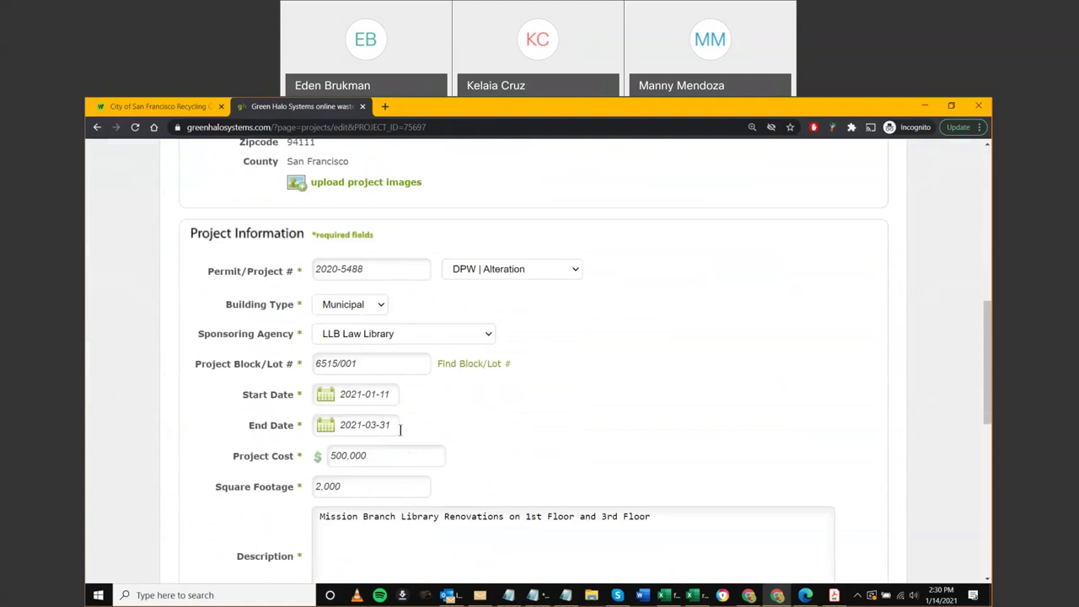
{"action": "scroll", "coordinate": [471, 448], "scroll_direction": "up", "scroll_amount": 1}
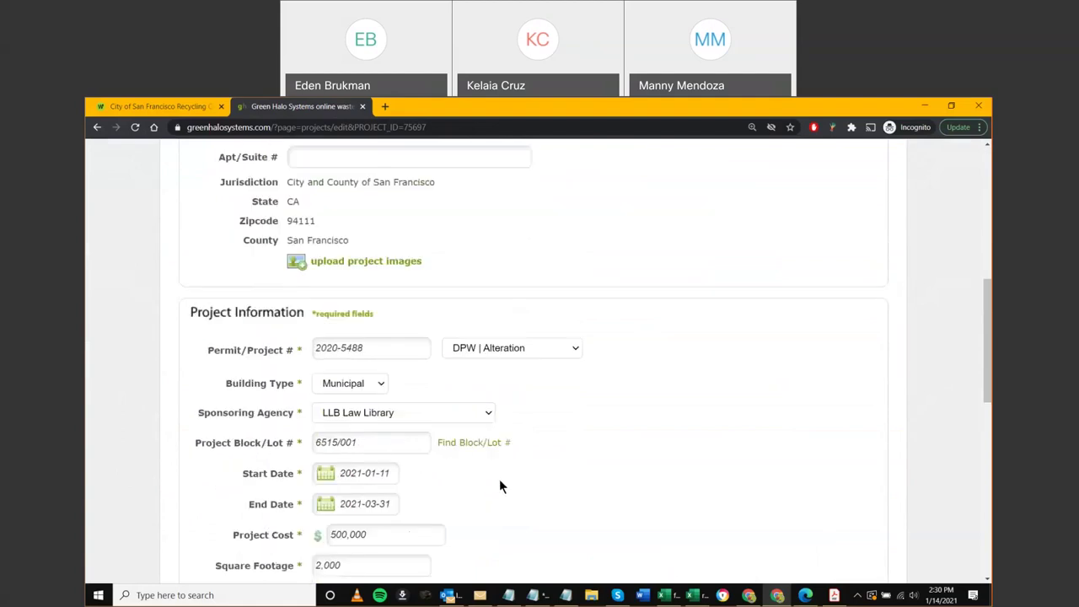
{"action": "scroll", "coordinate": [499, 487], "scroll_direction": "up", "scroll_amount": 1}
{"action": "left_click", "coordinate": [352, 211]}
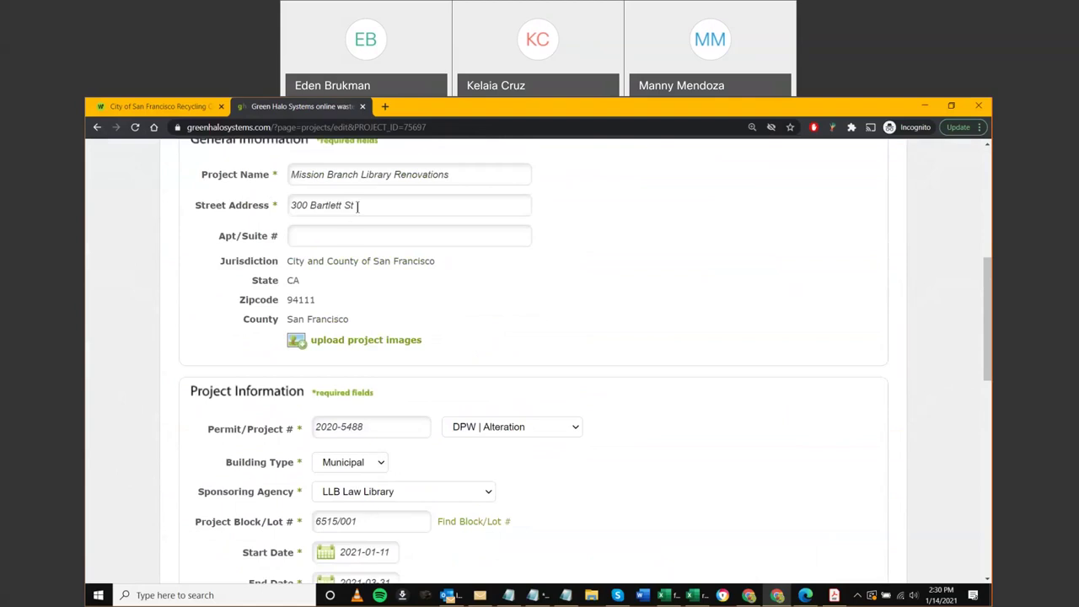
{"action": "key", "text": "ctrl+a"}
{"action": "key", "text": "ctrl+c"}
{"action": "scroll", "coordinate": [482, 337], "scroll_direction": "down", "scroll_amount": 1}
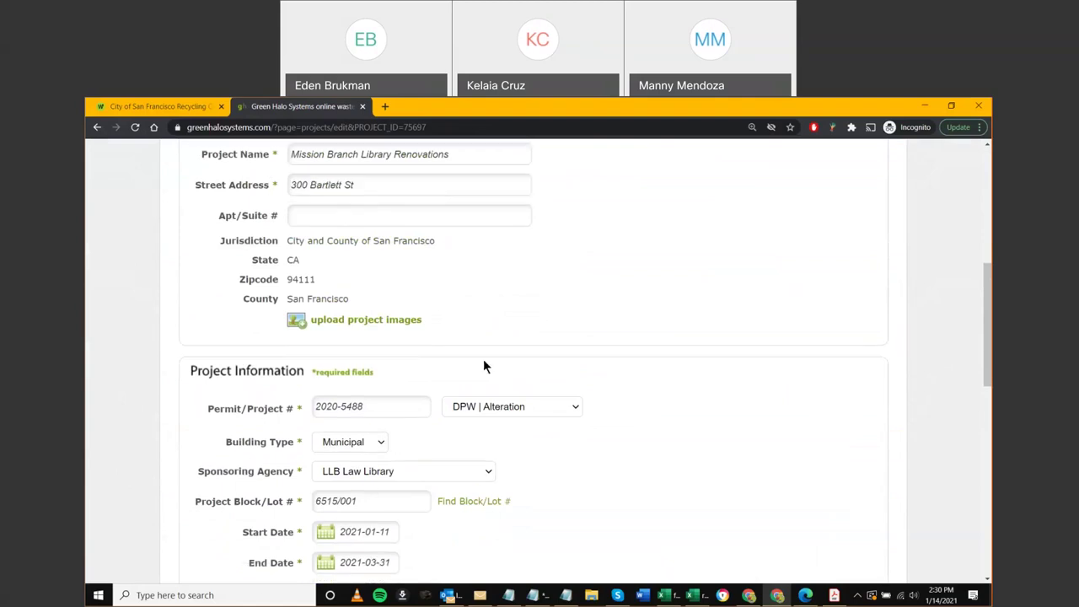
Search 300 Bartlett St in the Property Information Map, select parcel 6515/001, and close the tab
{"action": "left_click", "coordinate": [465, 444]}
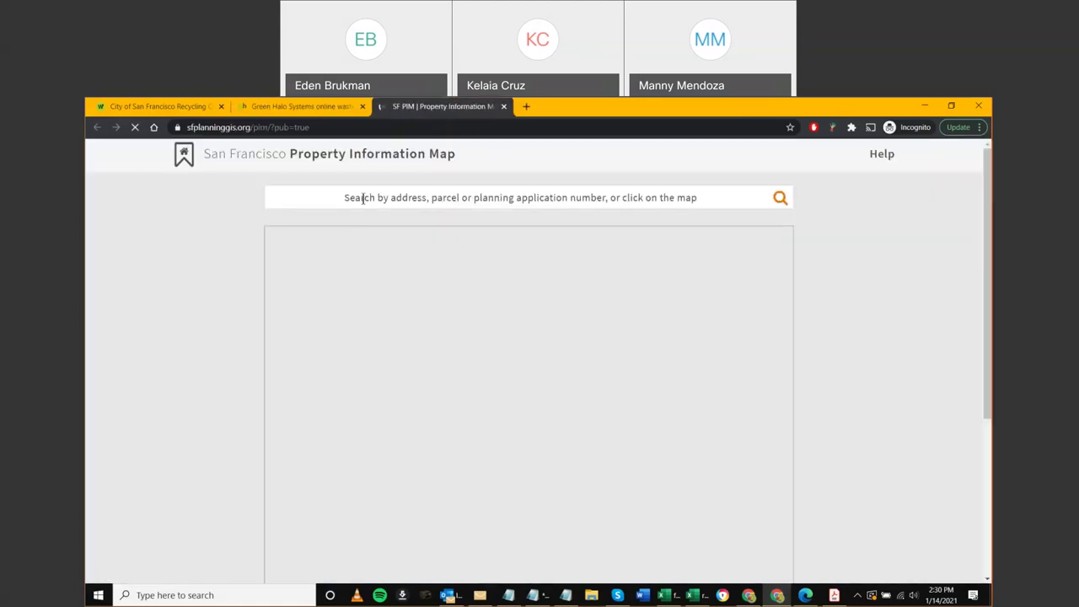
{"action": "left_click", "coordinate": [362, 197]}
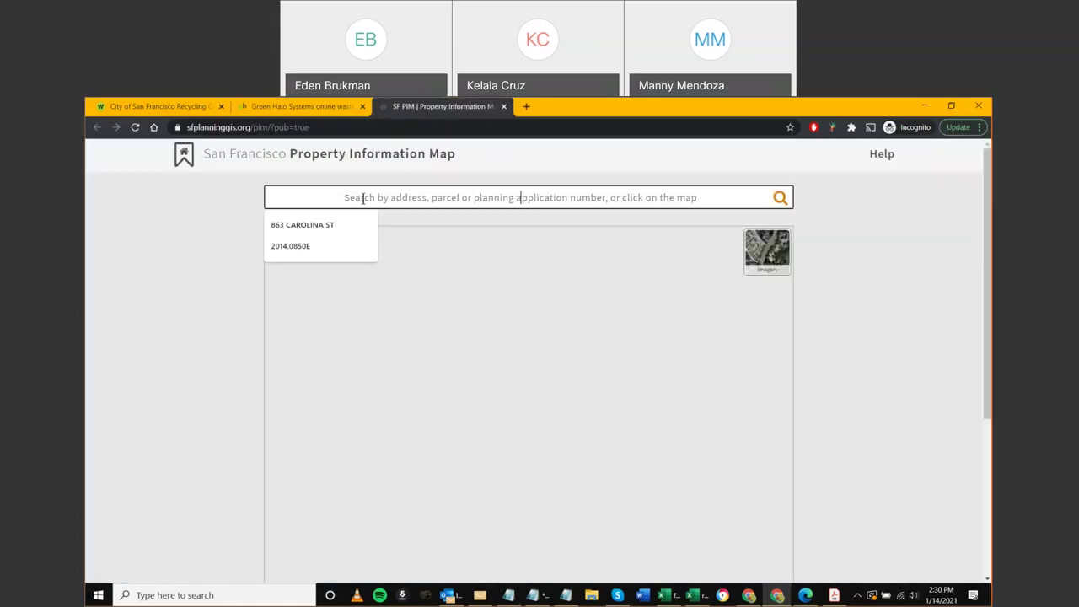
{"action": "key", "text": "ctrl+v"}
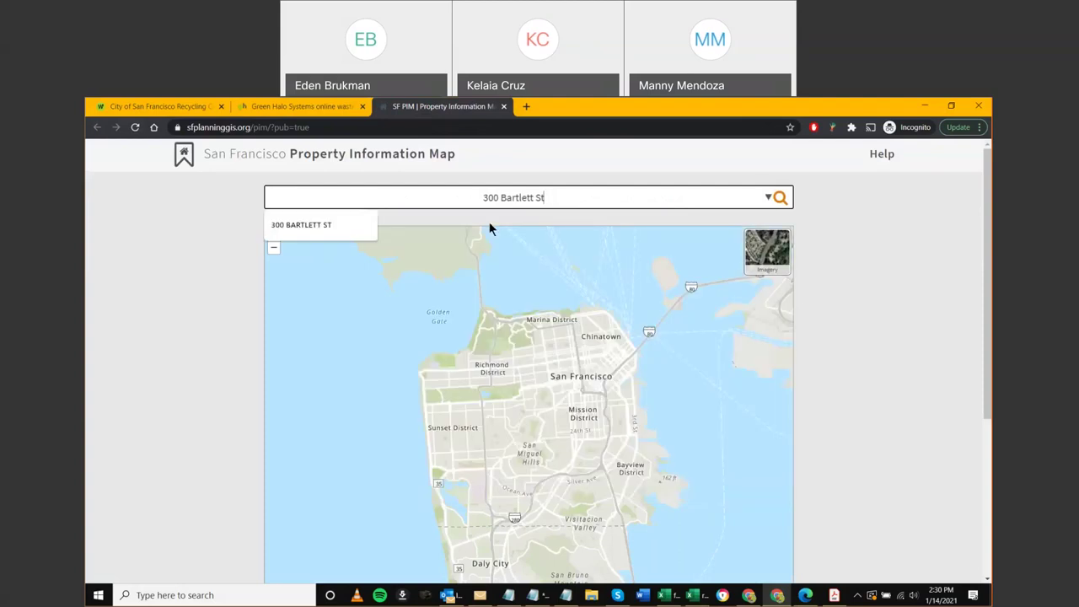
{"action": "left_click", "coordinate": [329, 224]}
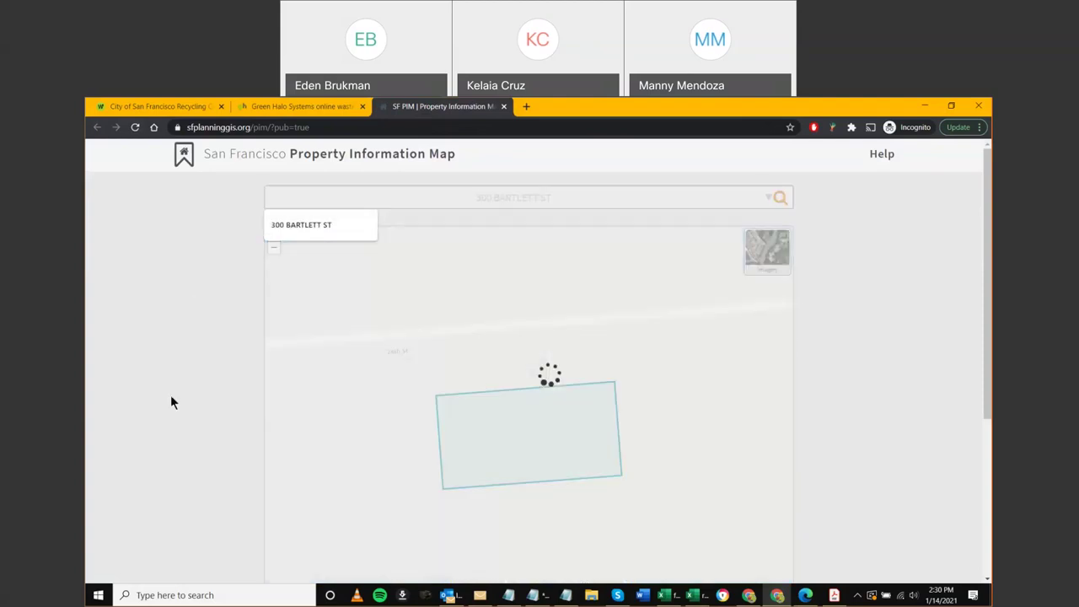
{"action": "scroll", "coordinate": [157, 412], "scroll_direction": "down", "scroll_amount": 2}
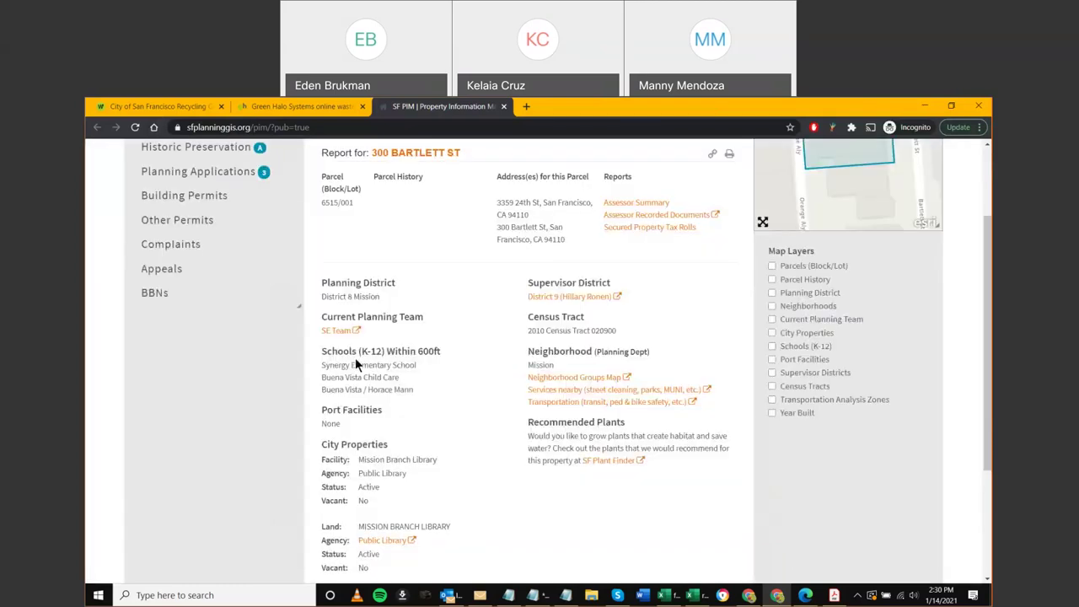
{"action": "scroll", "coordinate": [352, 295], "scroll_direction": "up", "scroll_amount": 1}
{"action": "left_click_drag", "start_coordinate": [352, 241], "coordinate": [327, 244]}
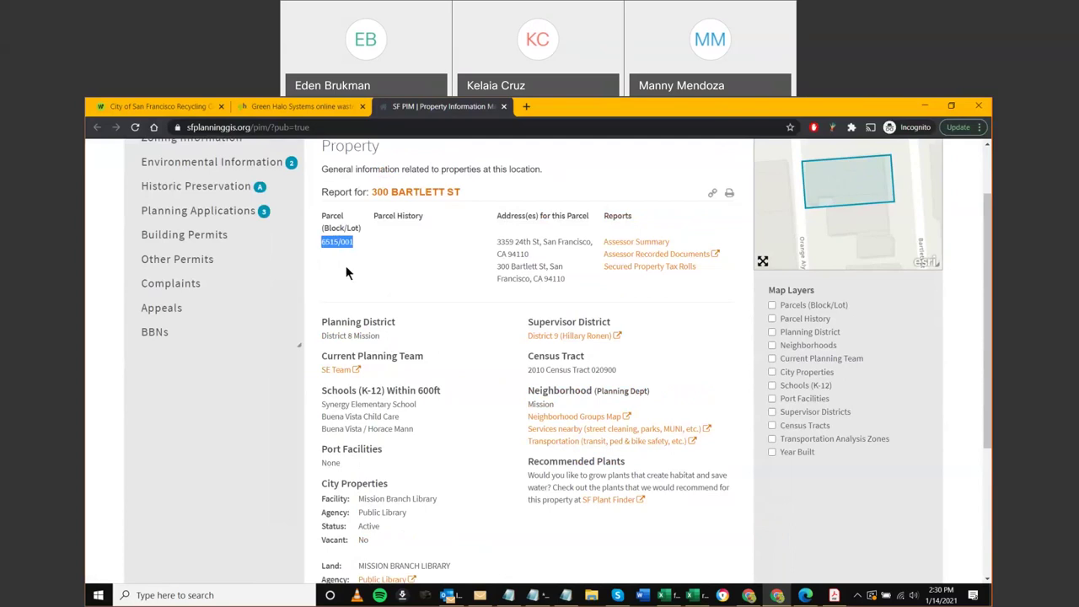
{"action": "middle_click", "coordinate": [418, 108]}
Change the project End Date from 2021-03-31 to 2021-04-30
{"action": "scroll", "coordinate": [311, 451], "scroll_direction": "down", "scroll_amount": 2}
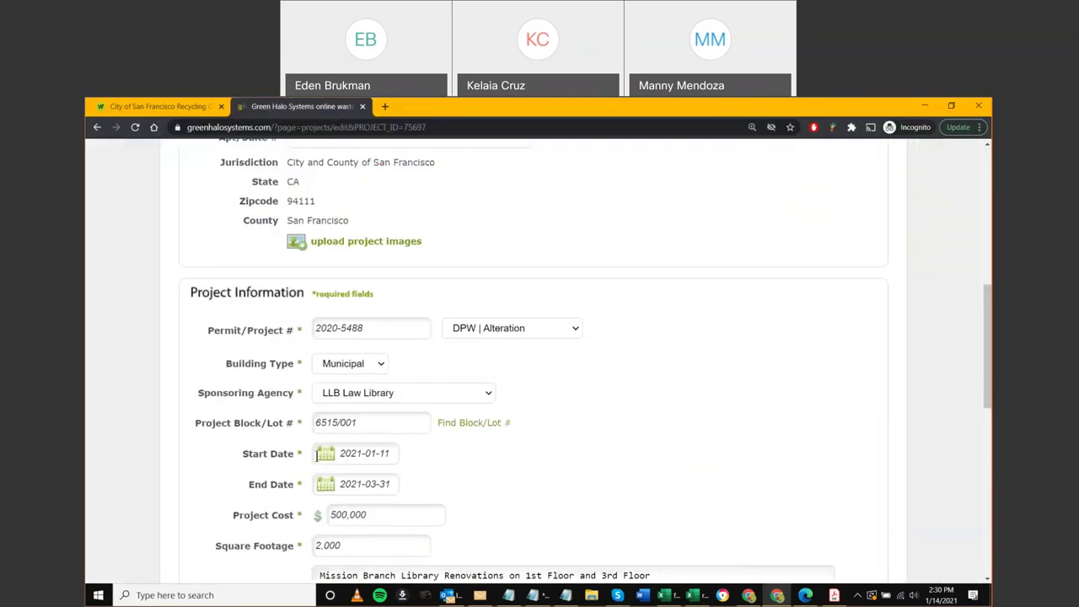
{"action": "scroll", "coordinate": [450, 441], "scroll_direction": "down", "scroll_amount": 1}
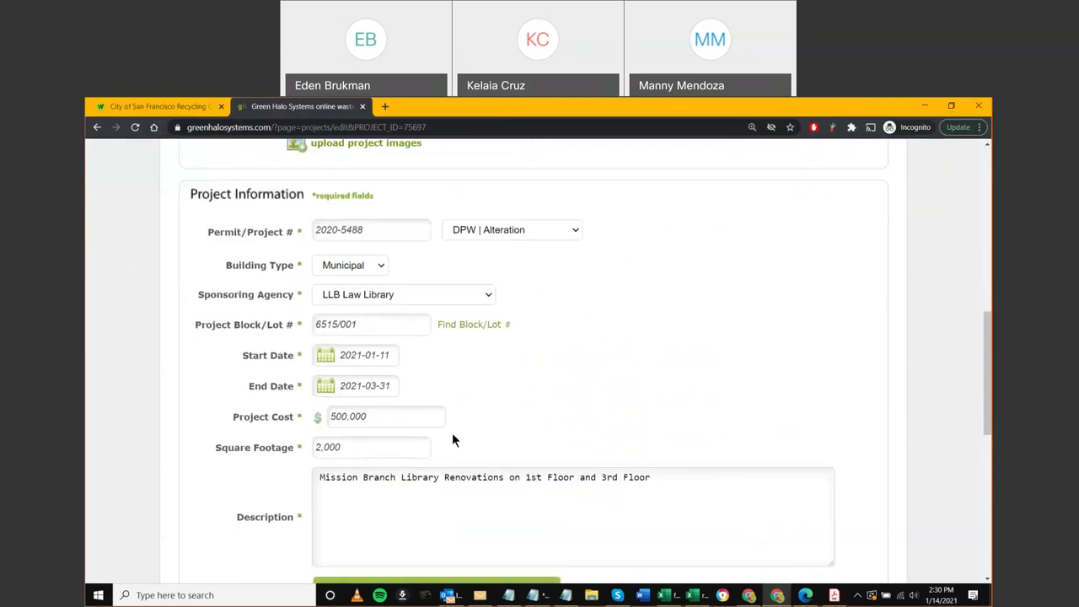
{"action": "left_click", "coordinate": [373, 386]}
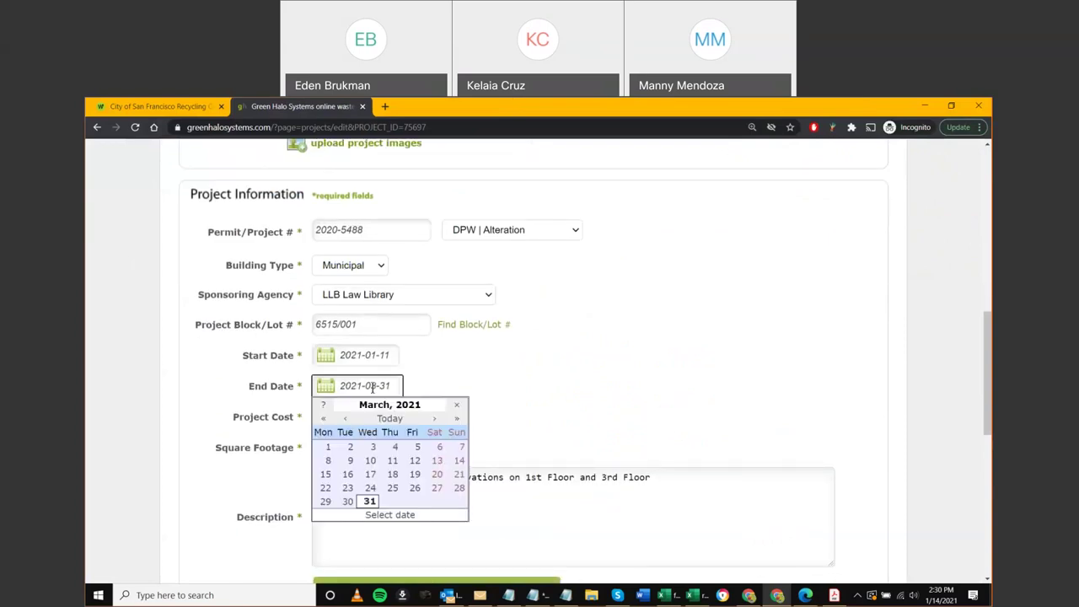
{"action": "left_click", "coordinate": [434, 418]}
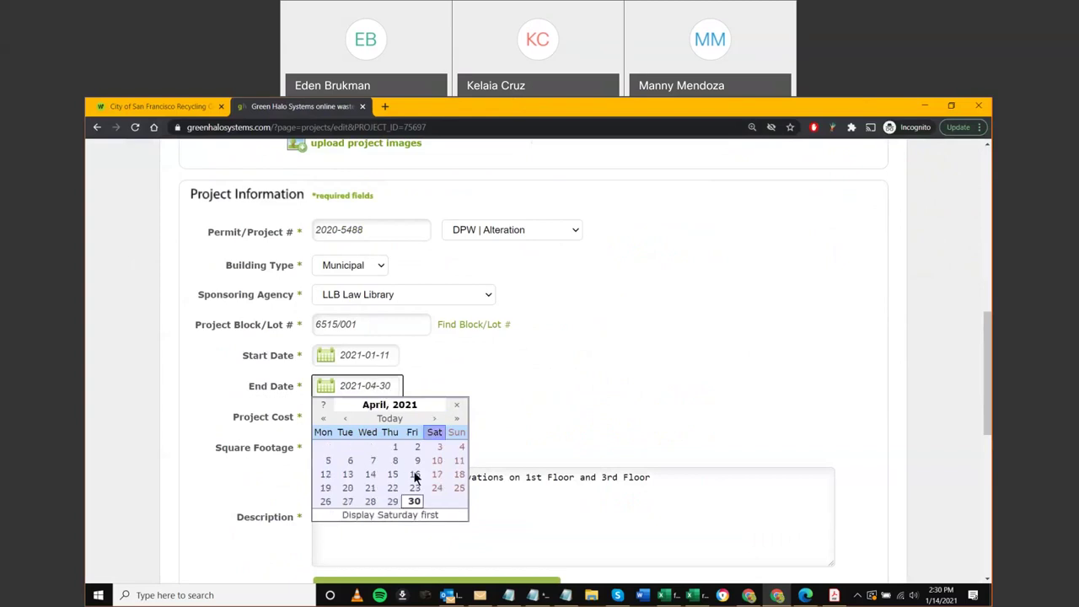
{"action": "left_click", "coordinate": [414, 501]}
{"action": "left_click", "coordinate": [487, 449]}
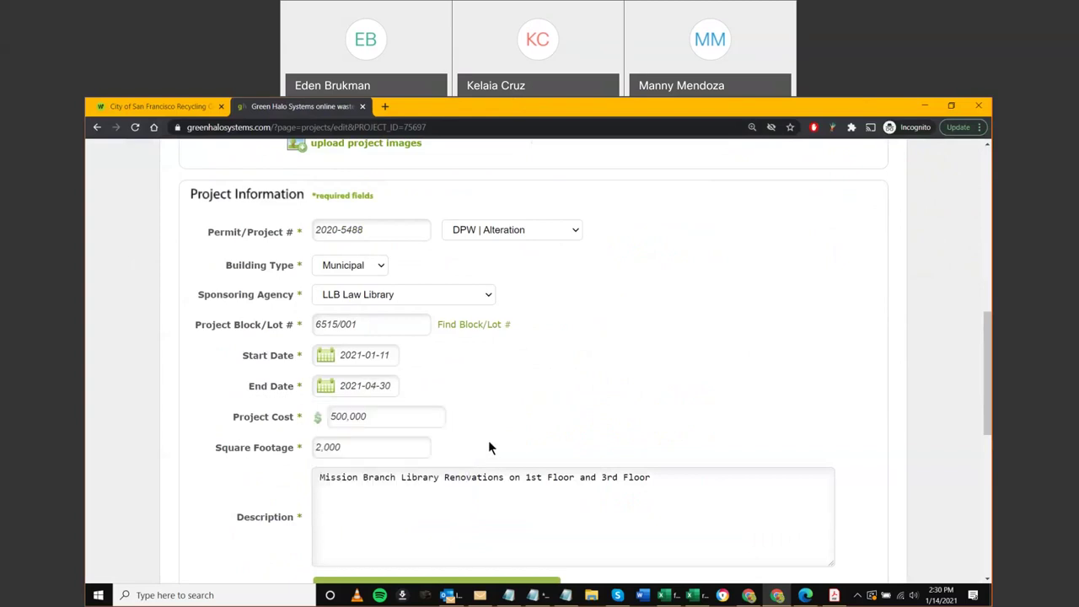
{"action": "scroll", "coordinate": [488, 447], "scroll_direction": "down", "scroll_amount": 2}
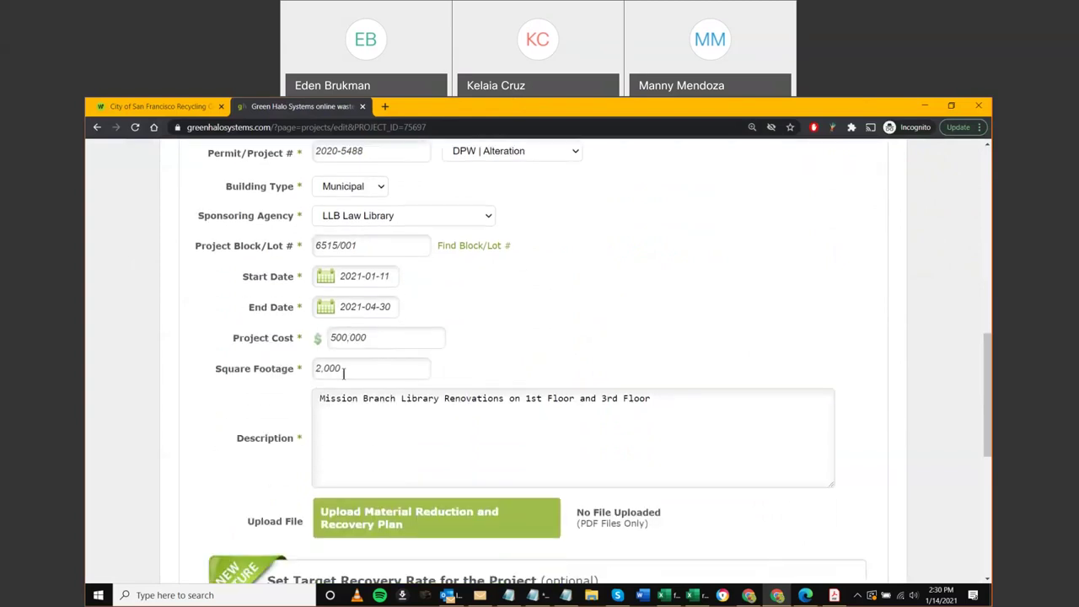
{"action": "scroll", "coordinate": [365, 405], "scroll_direction": "down", "scroll_amount": 1}
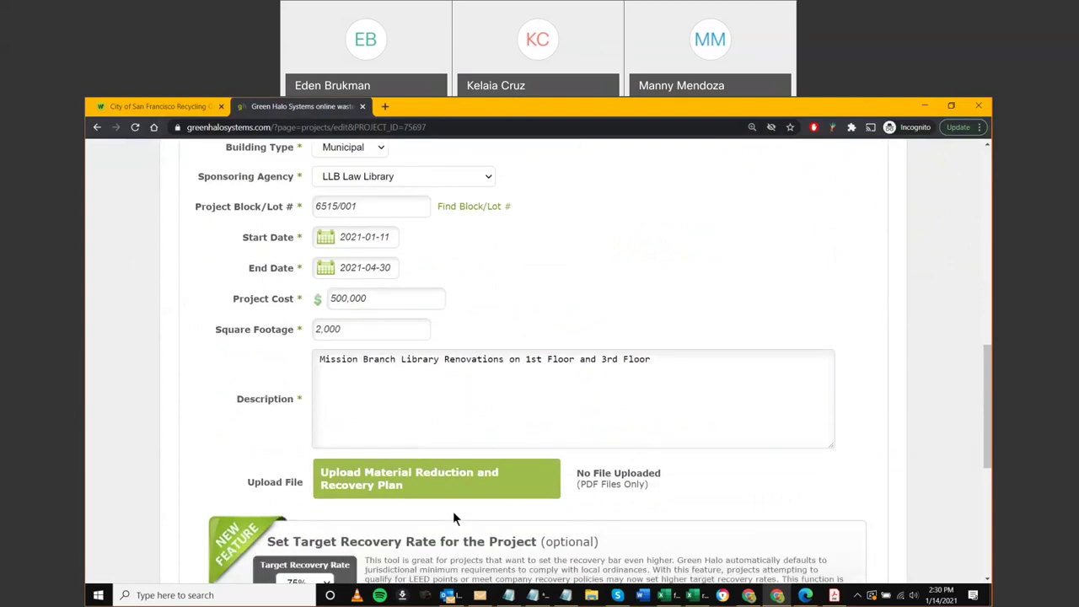
{"action": "scroll", "coordinate": [320, 472], "scroll_direction": "down", "scroll_amount": 1}
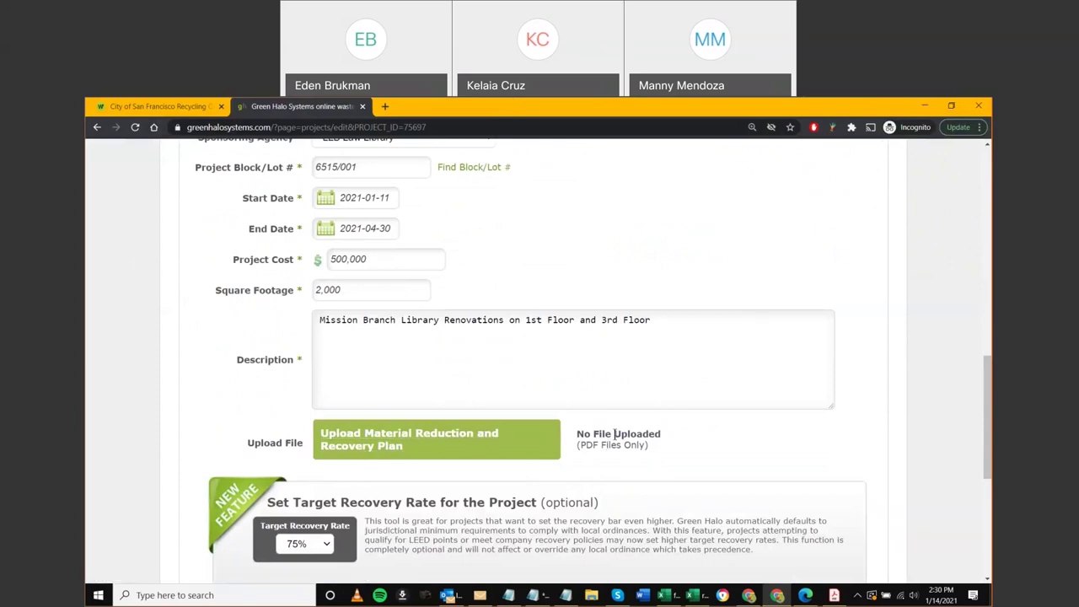
Upload the MRc2 Construction Waste Management Plan PDF as the Material Reduction and Recovery Plan
{"action": "left_click", "coordinate": [372, 445]}
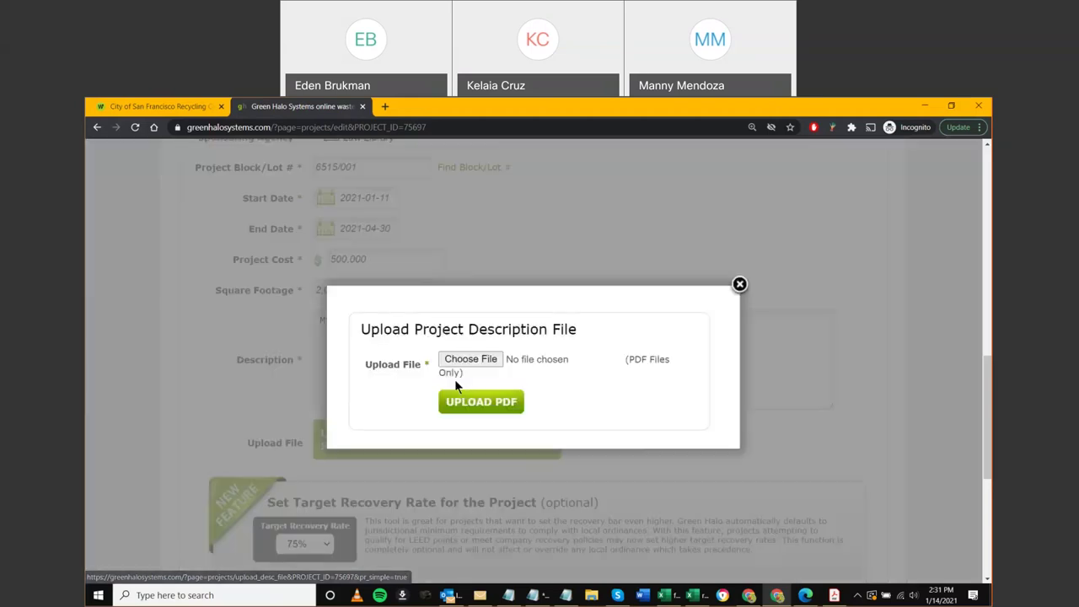
{"action": "left_click", "coordinate": [469, 360]}
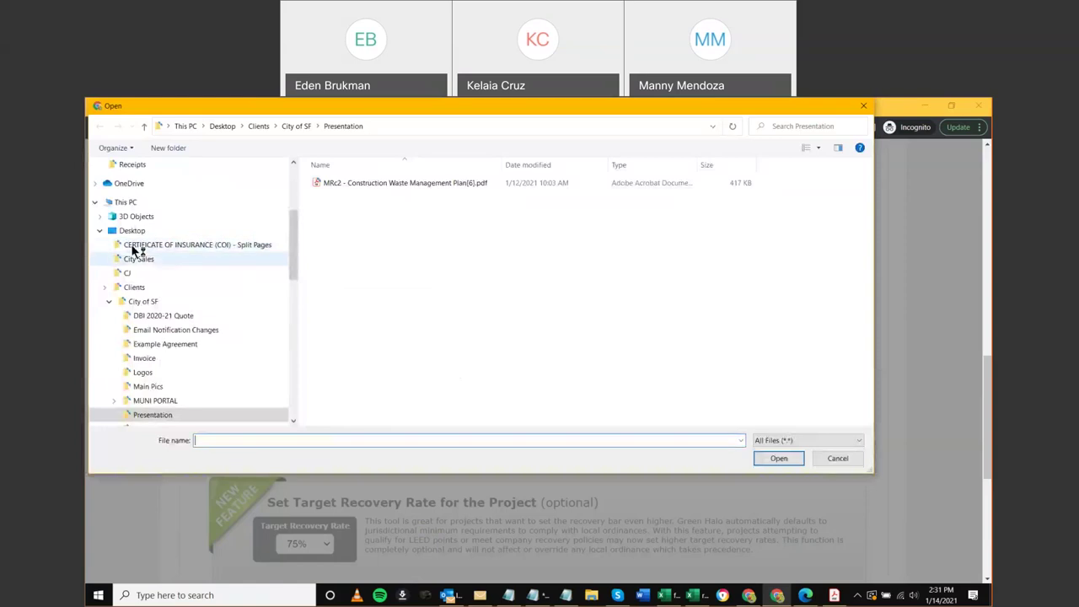
{"action": "scroll", "coordinate": [132, 250], "scroll_direction": "up", "scroll_amount": 4}
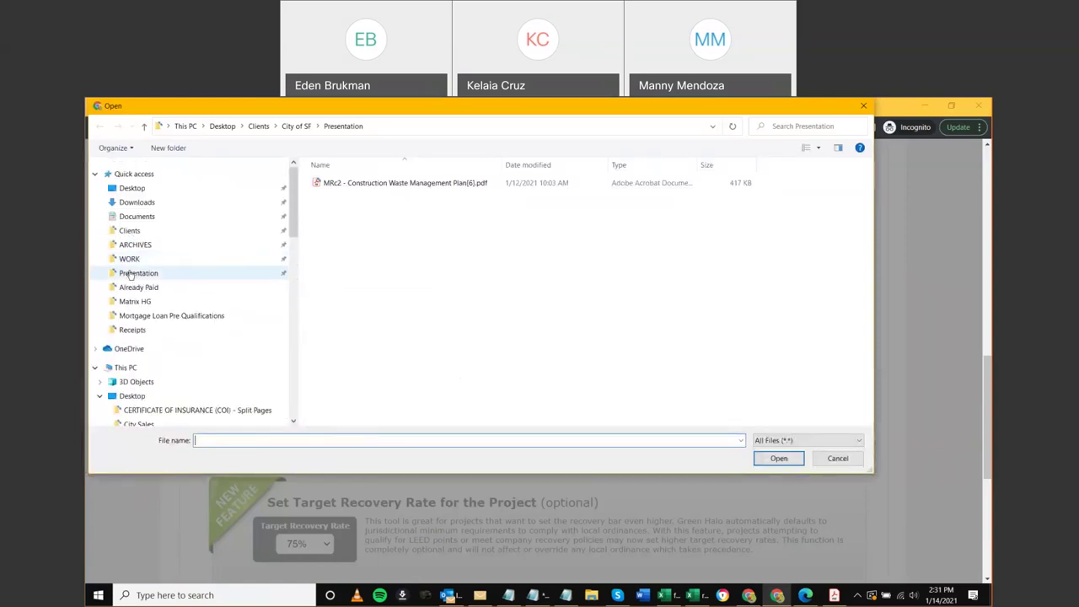
{"action": "scroll", "coordinate": [282, 216], "scroll_direction": "down", "scroll_amount": 5}
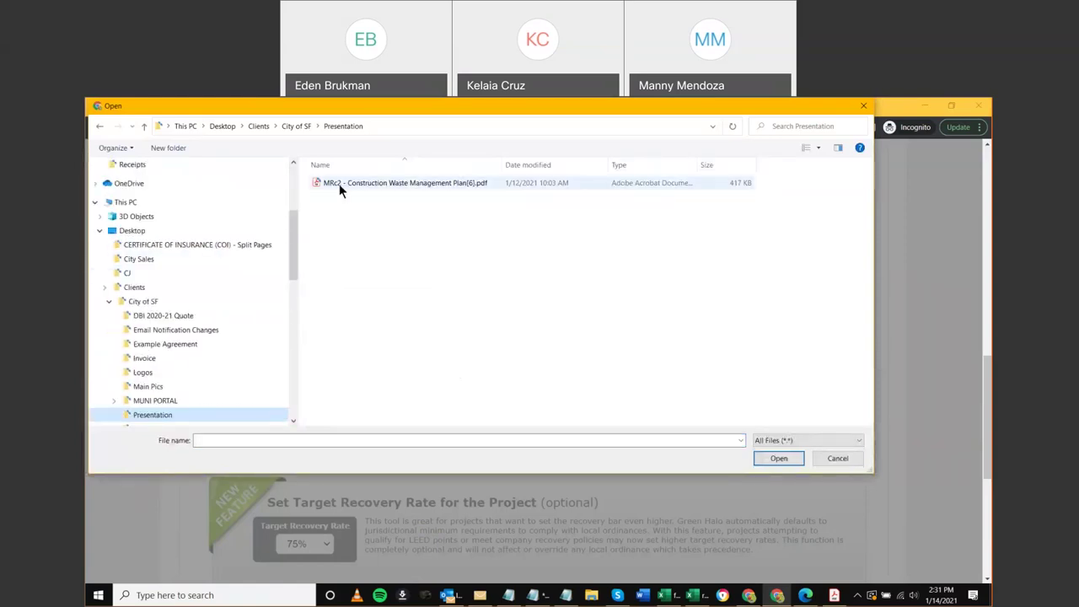
{"action": "double_click", "coordinate": [339, 184]}
{"action": "left_click", "coordinate": [476, 402]}
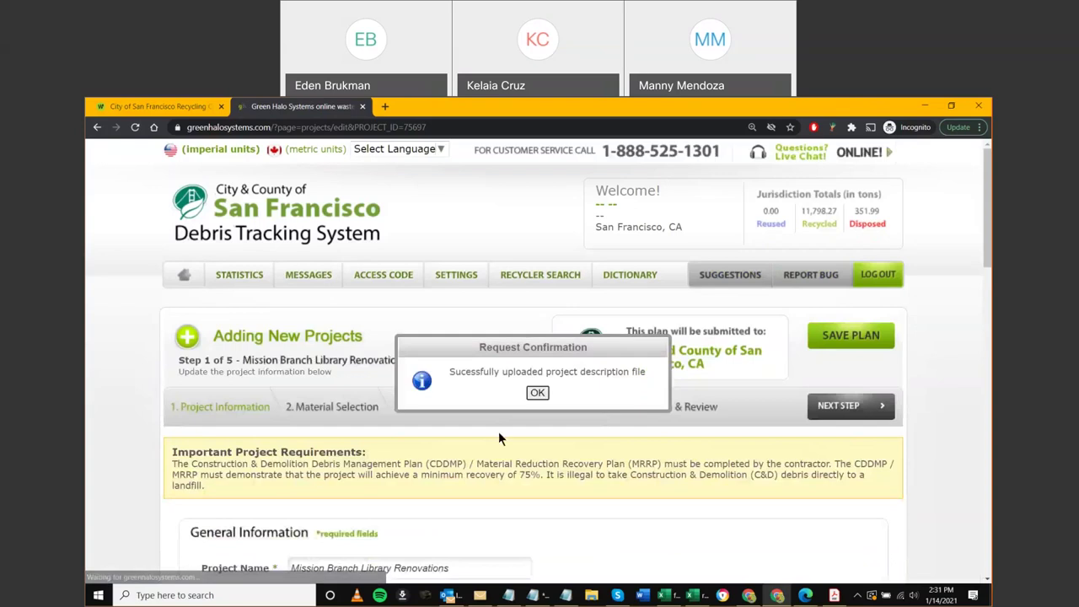
Dismiss the upload confirmation, review the Project Information page, and advance to 2. Material Selection
{"action": "left_click", "coordinate": [529, 394]}
{"action": "scroll", "coordinate": [517, 411], "scroll_direction": "down", "scroll_amount": 5}
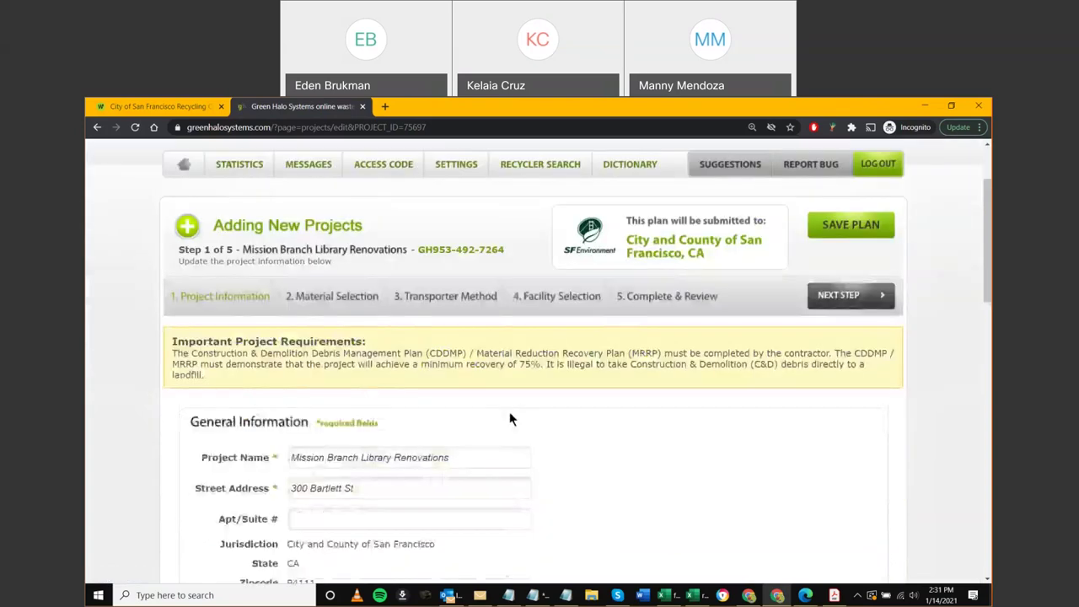
{"action": "scroll", "coordinate": [459, 430], "scroll_direction": "down", "scroll_amount": 2}
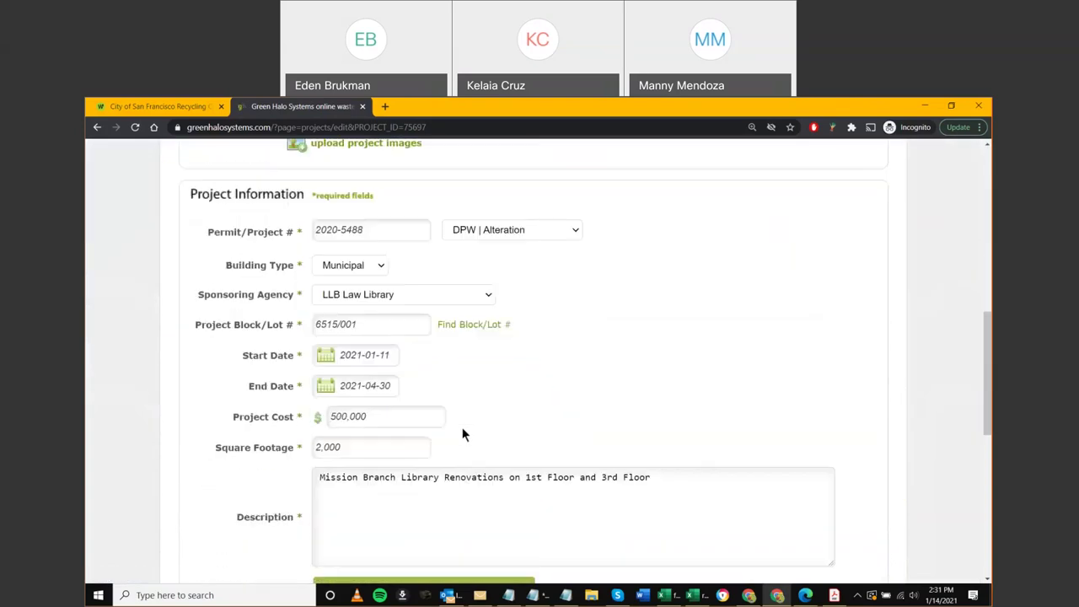
{"action": "scroll", "coordinate": [462, 434], "scroll_direction": "down", "scroll_amount": 4}
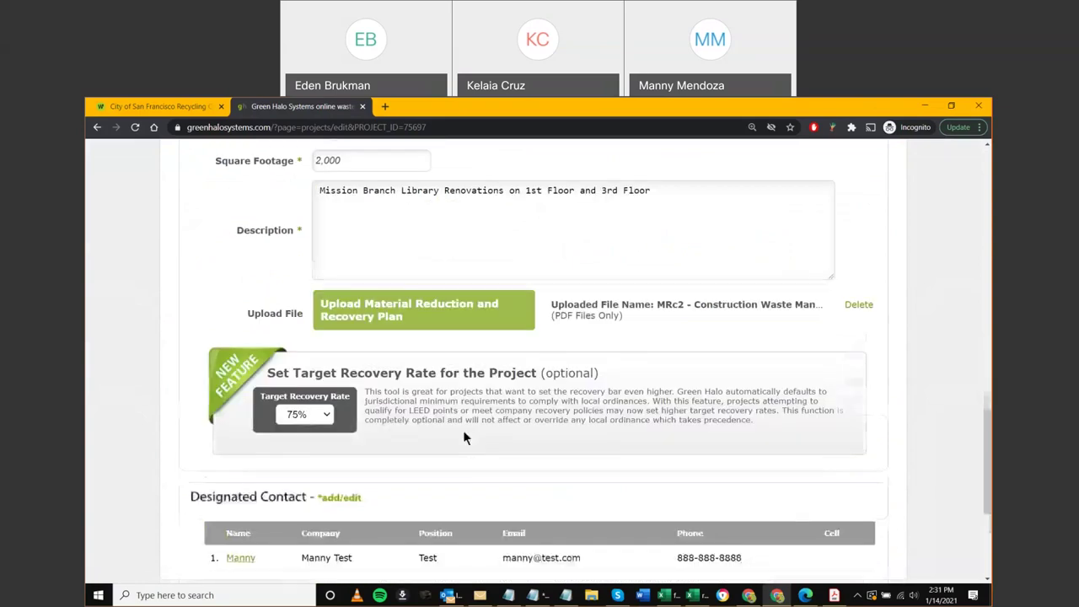
{"action": "scroll", "coordinate": [462, 434], "scroll_direction": "down", "scroll_amount": 1}
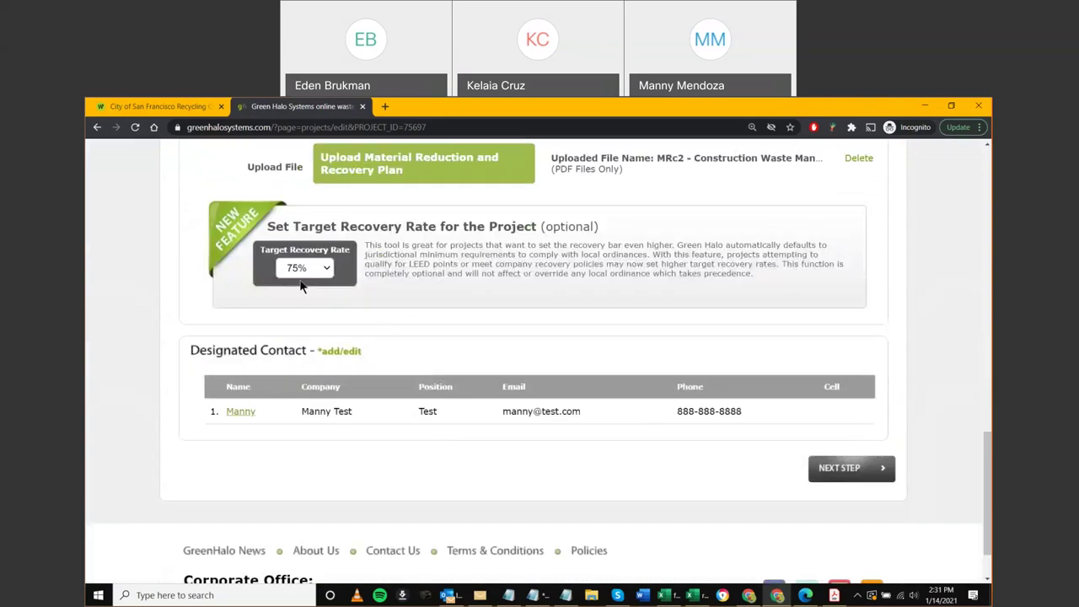
{"action": "scroll", "coordinate": [371, 308], "scroll_direction": "up", "scroll_amount": 2}
{"action": "scroll", "coordinate": [362, 337], "scroll_direction": "down", "scroll_amount": 2}
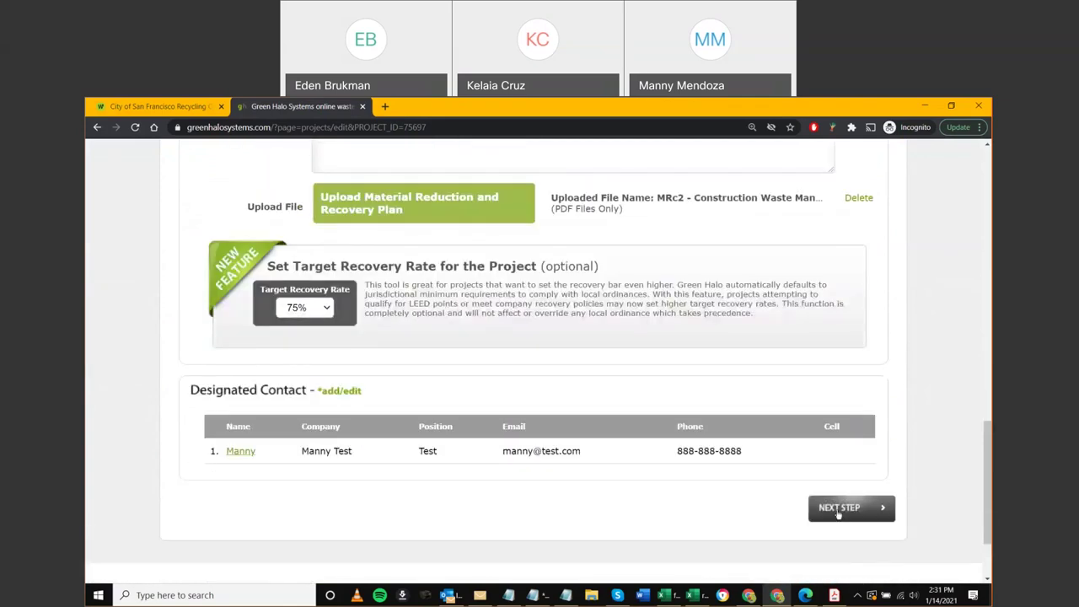
{"action": "scroll", "coordinate": [840, 516], "scroll_direction": "up", "scroll_amount": 10}
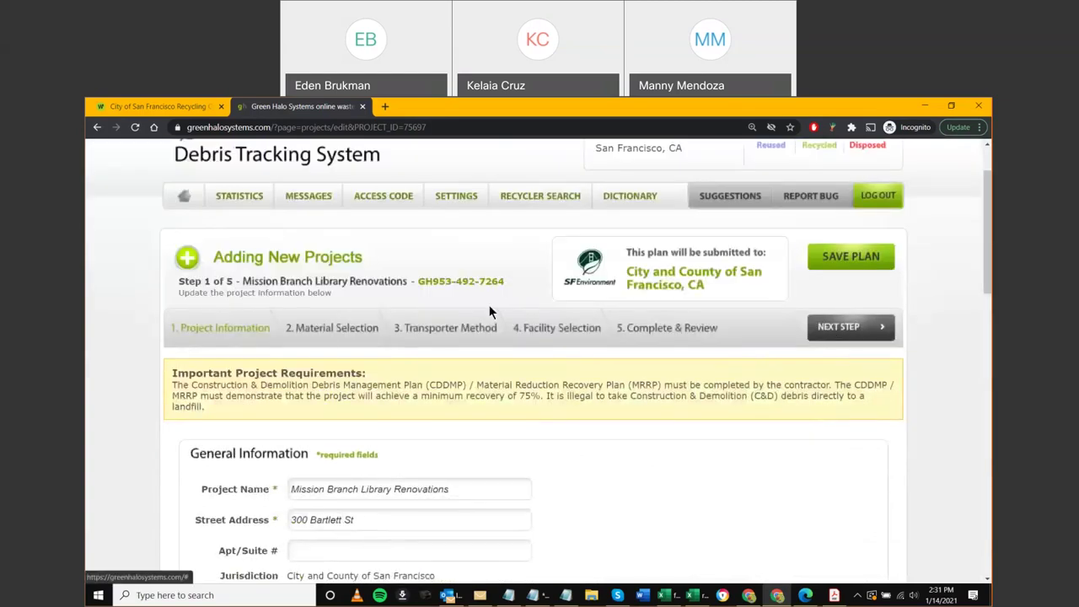
{"action": "left_click", "coordinate": [324, 328]}
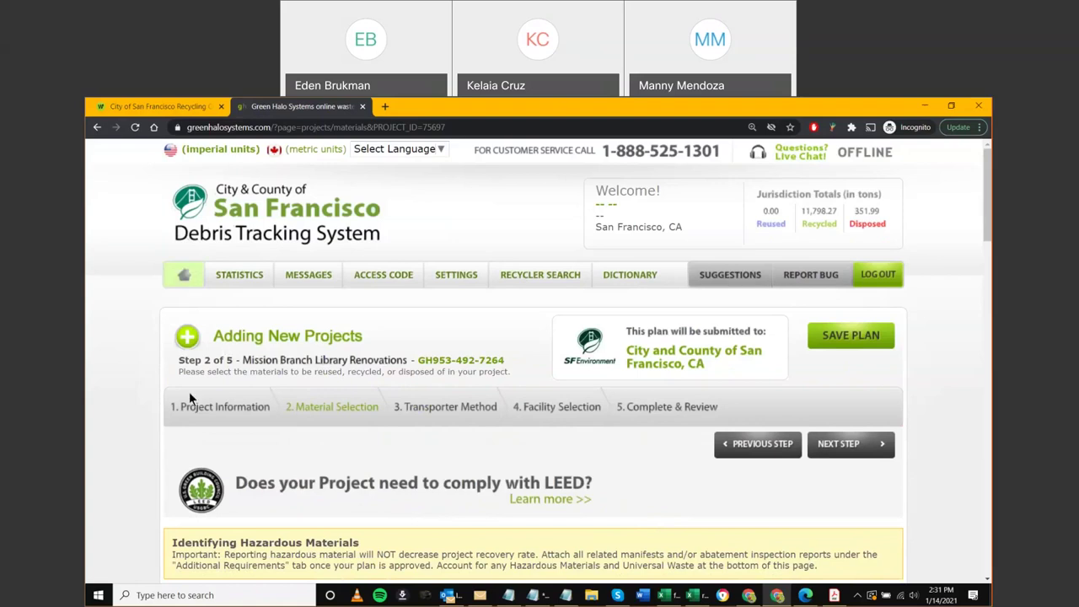
{"action": "scroll", "coordinate": [200, 413], "scroll_direction": "down", "scroll_amount": 1}
{"action": "scroll", "coordinate": [201, 413], "scroll_direction": "down", "scroll_amount": 1}
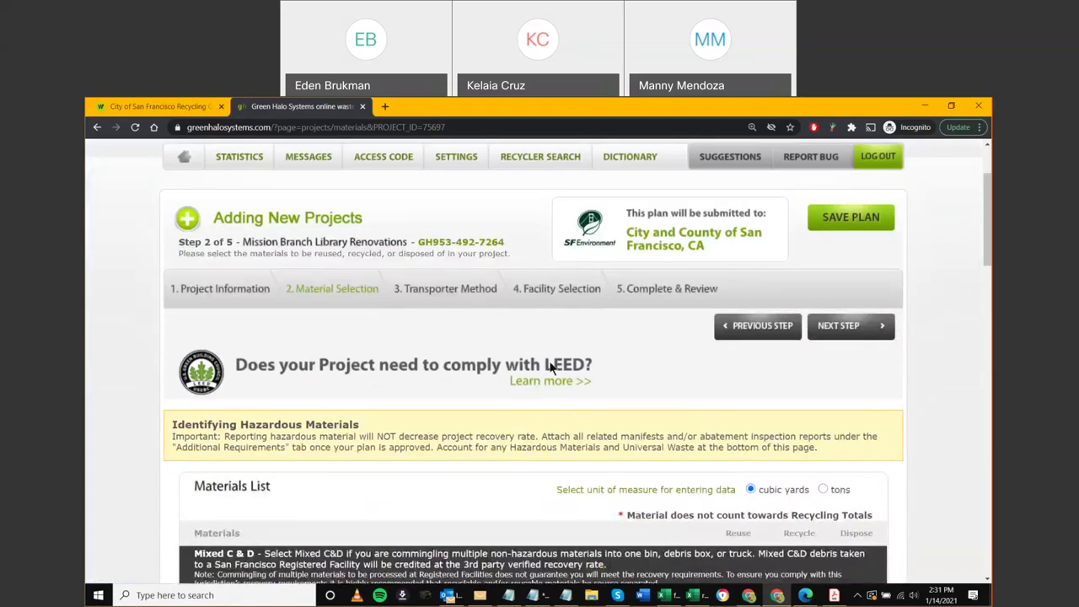
{"action": "left_click_drag", "start_coordinate": [172, 430], "coordinate": [815, 451]}
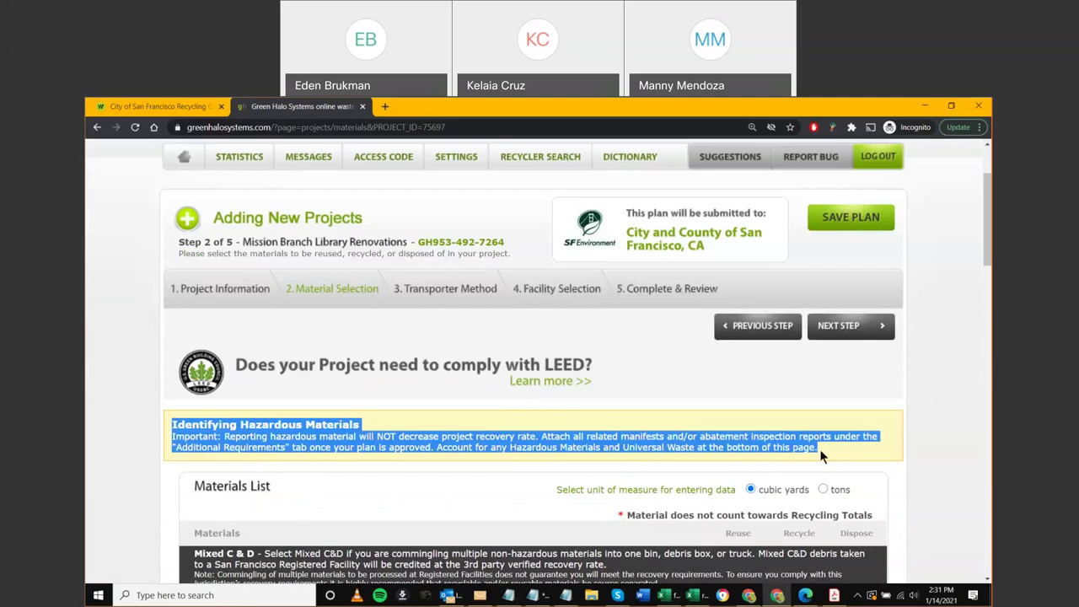
{"action": "left_click", "coordinate": [929, 453]}
{"action": "scroll", "coordinate": [928, 453], "scroll_direction": "down", "scroll_amount": 3}
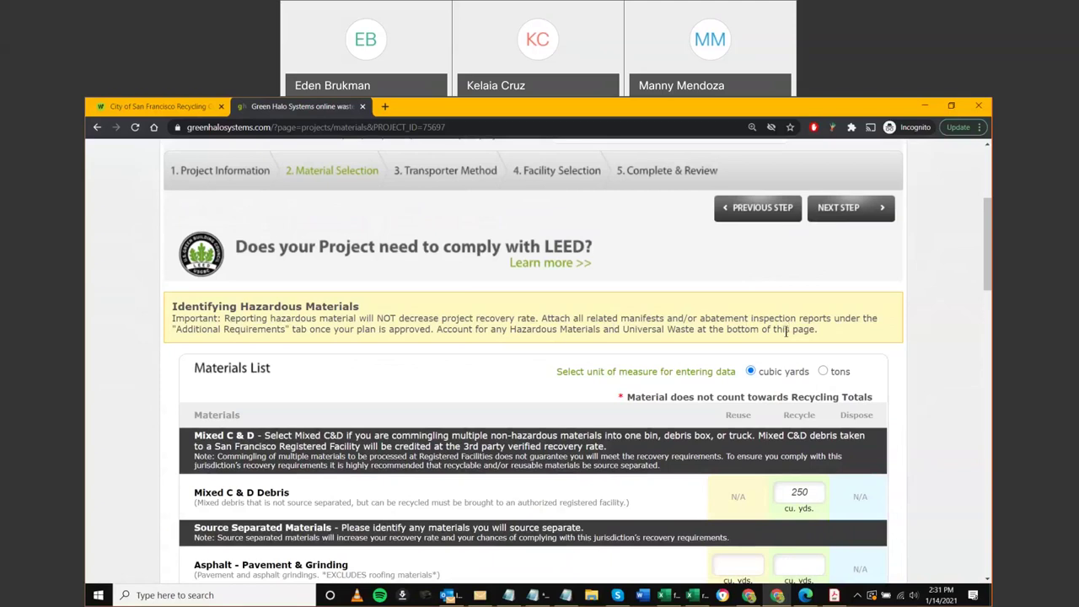
{"action": "left_click_drag", "start_coordinate": [377, 318], "coordinate": [536, 319]}
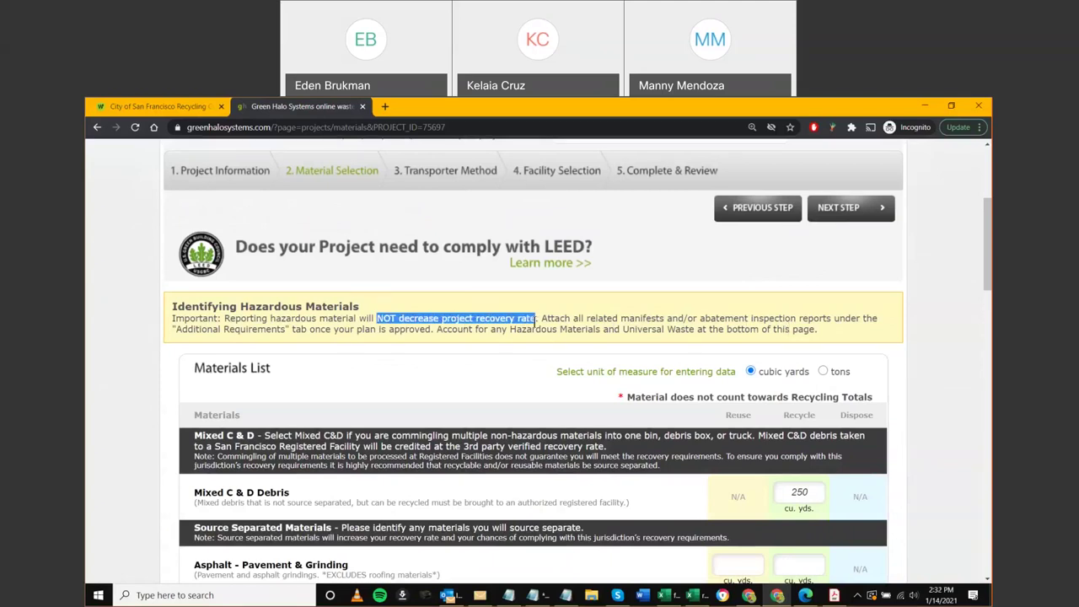
{"action": "left_click", "coordinate": [914, 377]}
{"action": "scroll", "coordinate": [937, 389], "scroll_direction": "down", "scroll_amount": 1}
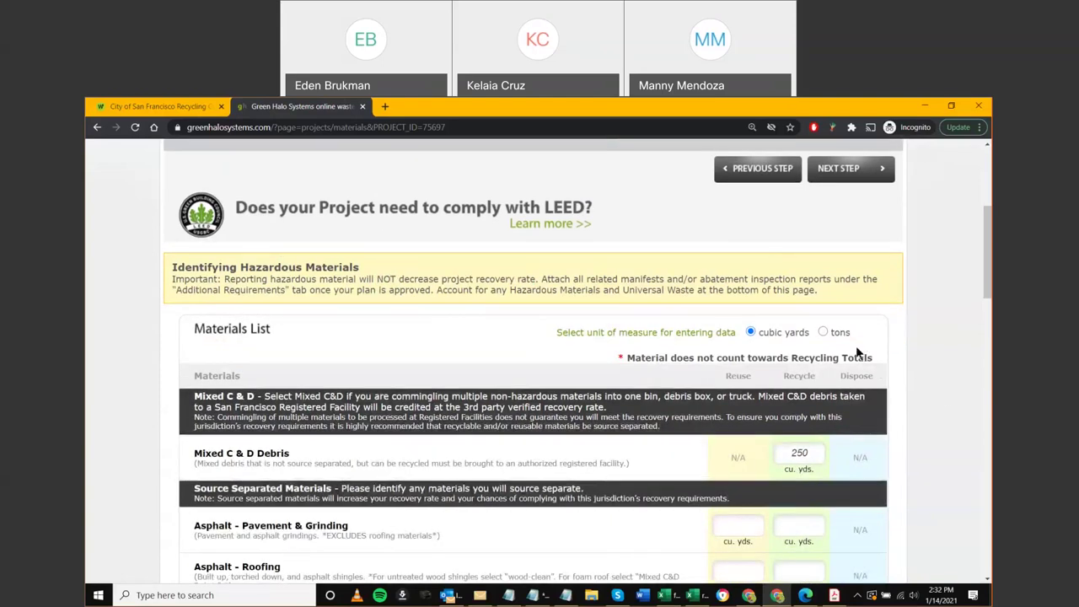
{"action": "scroll", "coordinate": [760, 329], "scroll_direction": "down", "scroll_amount": 1}
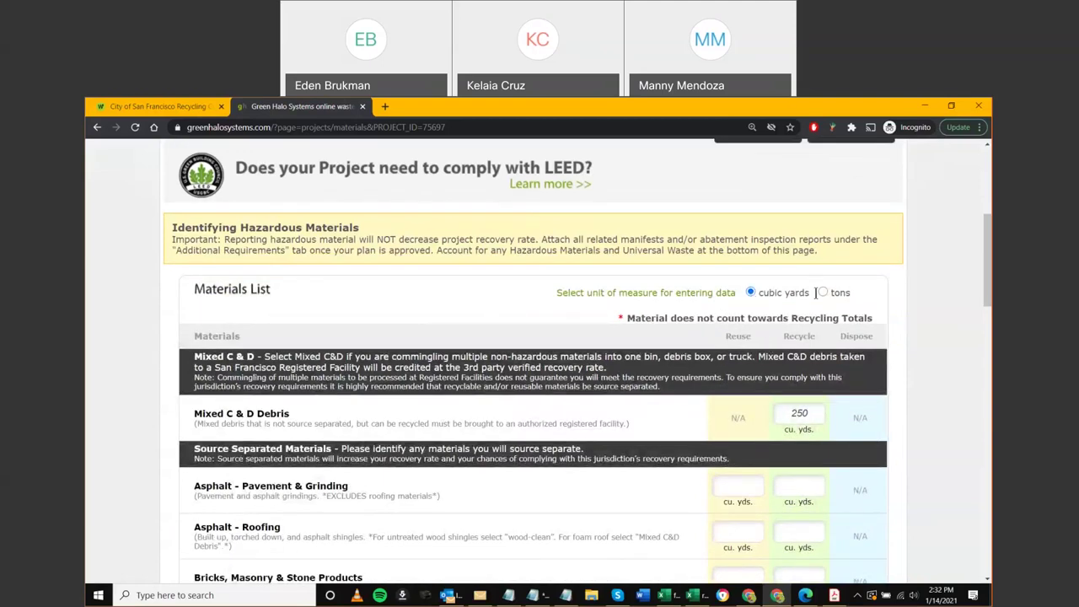
{"action": "key", "text": "ctrl+minus"}
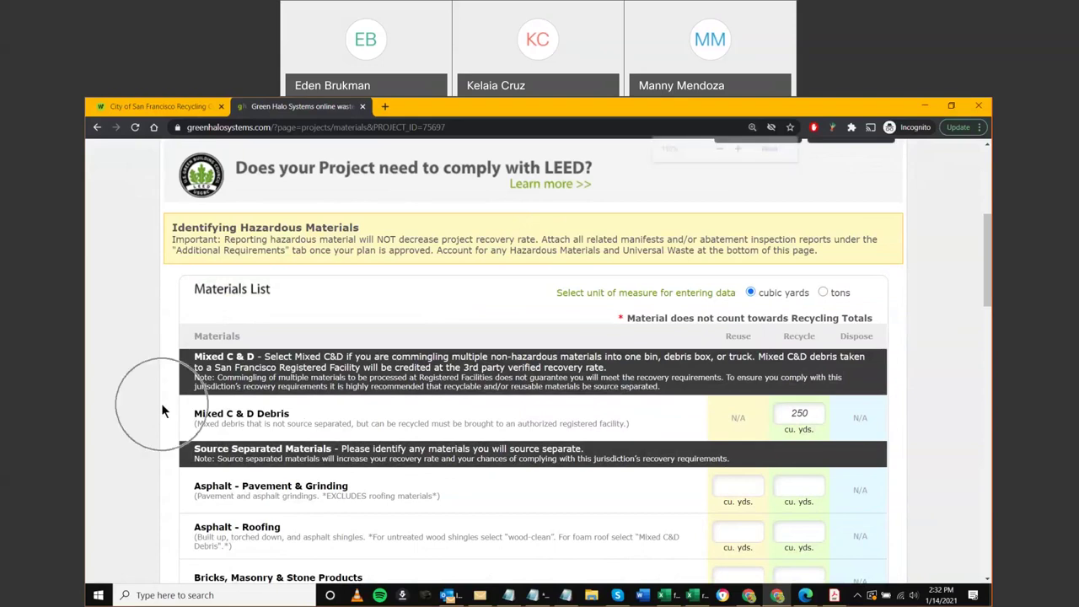
{"action": "key", "text": "ctrl+minus"}
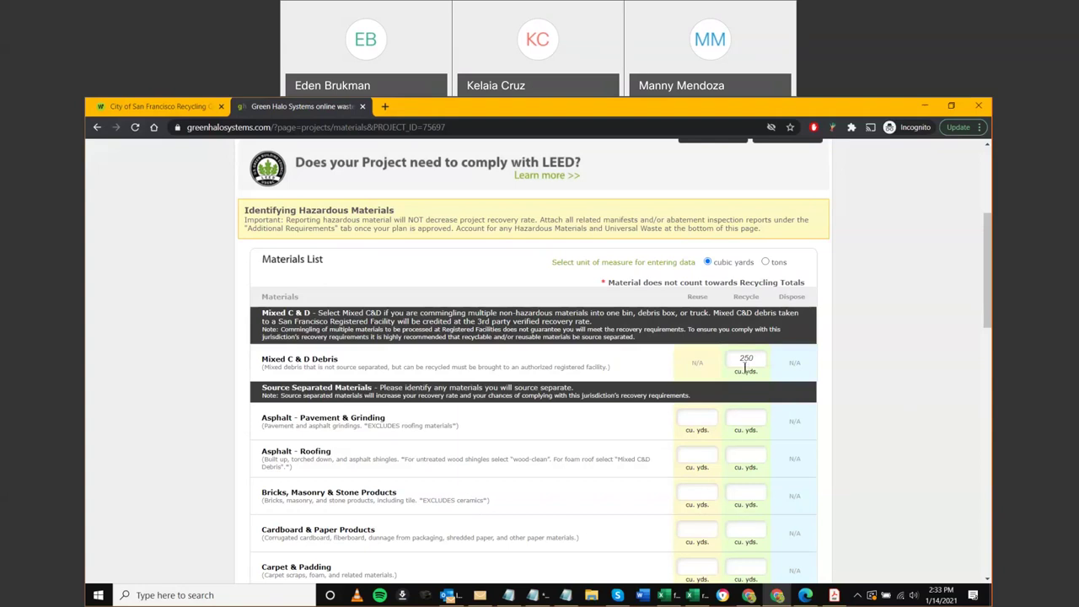
{"action": "left_click_drag", "start_coordinate": [753, 361], "coordinate": [737, 360]}
{"action": "left_click", "coordinate": [849, 371]}
{"action": "scroll", "coordinate": [421, 214], "scroll_direction": "up", "scroll_amount": 1}
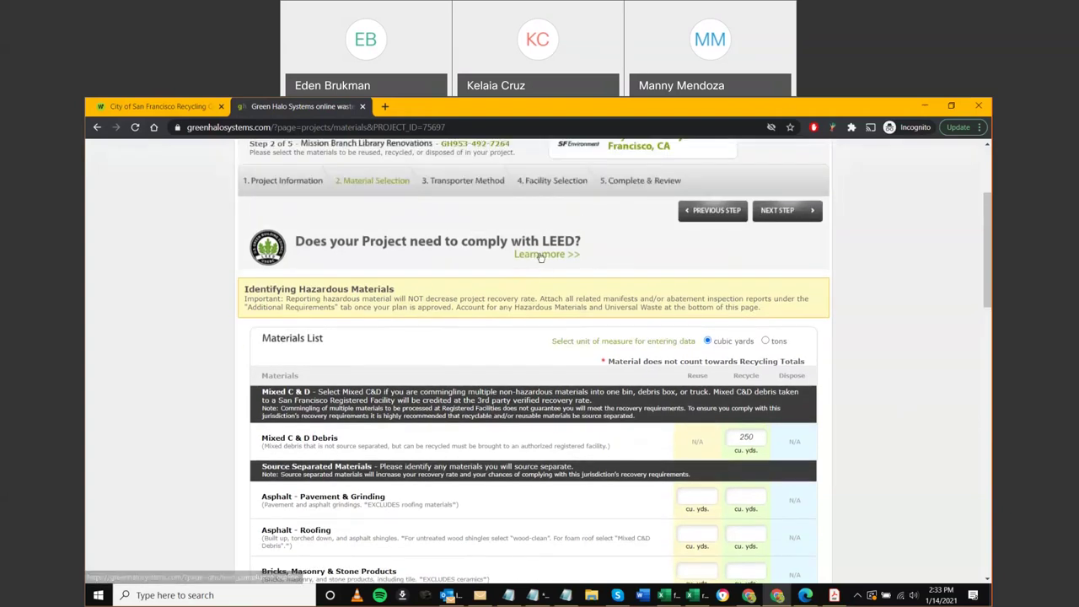
{"action": "scroll", "coordinate": [538, 255], "scroll_direction": "down", "scroll_amount": 1}
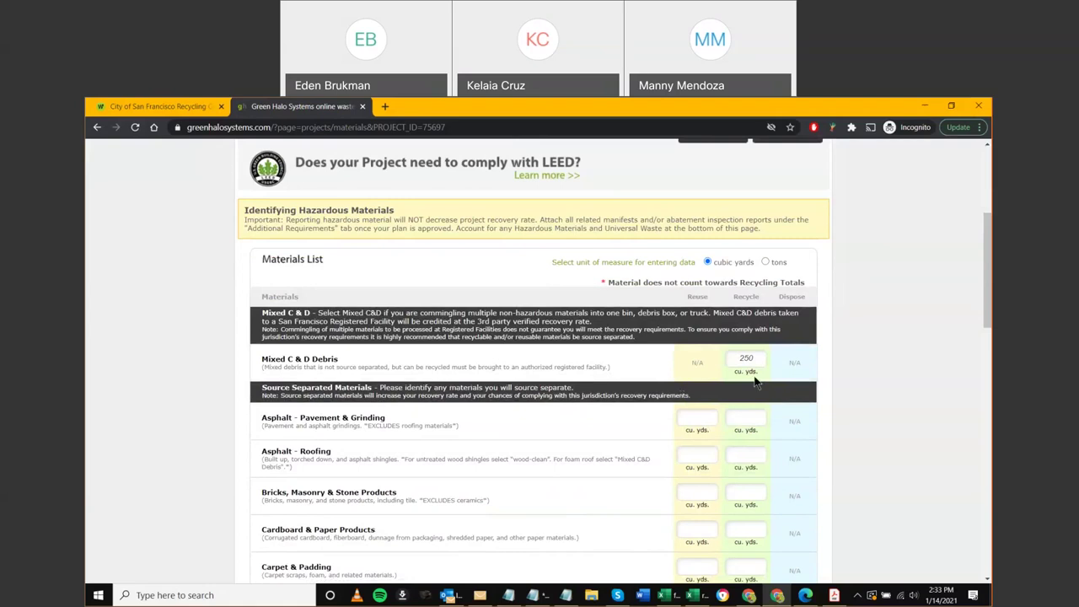
{"action": "scroll", "coordinate": [489, 406], "scroll_direction": "up", "scroll_amount": 3}
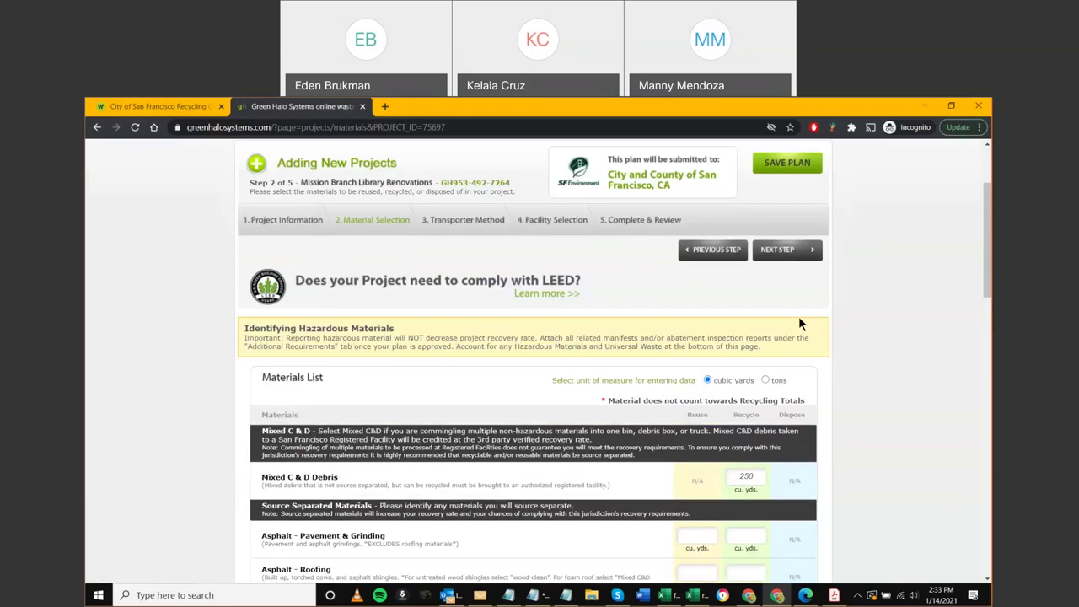
{"action": "scroll", "coordinate": [781, 417], "scroll_direction": "down", "scroll_amount": 4}
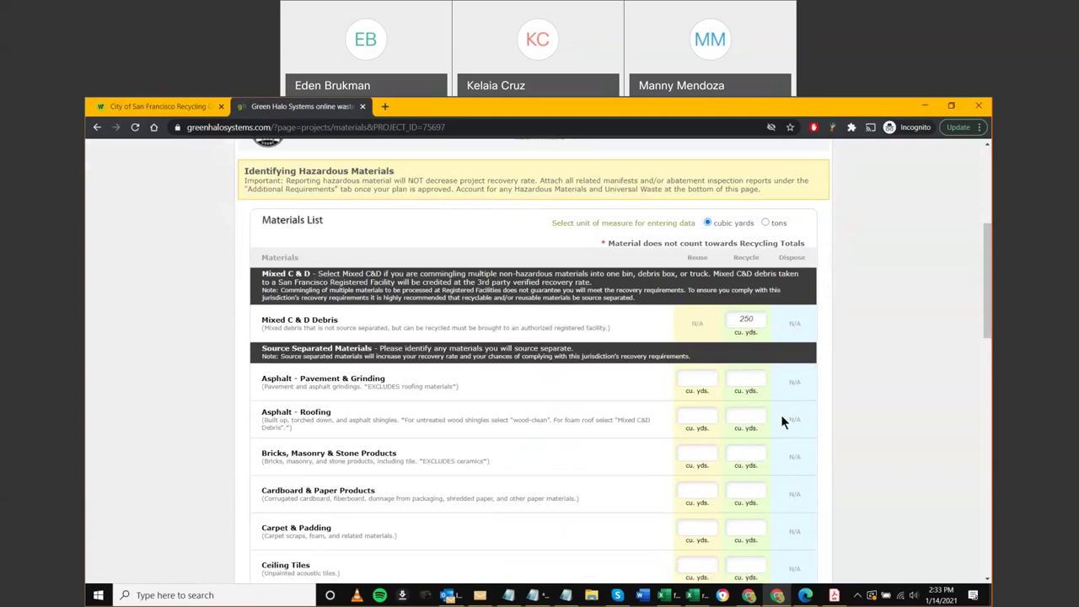
Enter the Ceiling Tiles recycle quantity (40) and check the Drywall (40) and Wood - Clean (30) values
{"action": "scroll", "coordinate": [780, 420], "scroll_direction": "down", "scroll_amount": 2}
{"action": "left_click", "coordinate": [746, 487]}
{"action": "type", "text": "40"}
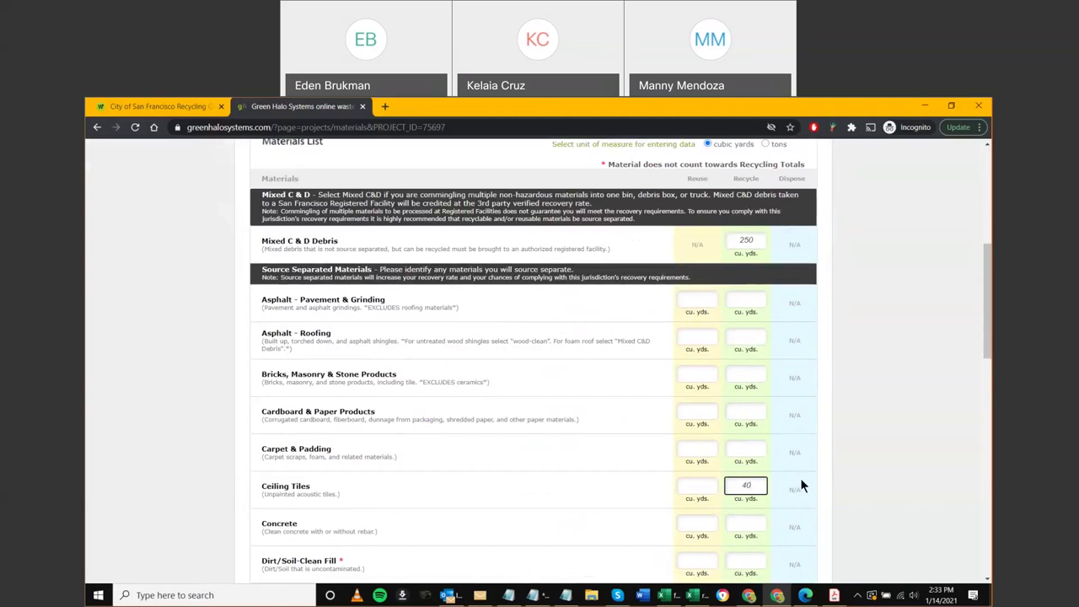
{"action": "scroll", "coordinate": [800, 485], "scroll_direction": "down", "scroll_amount": 2}
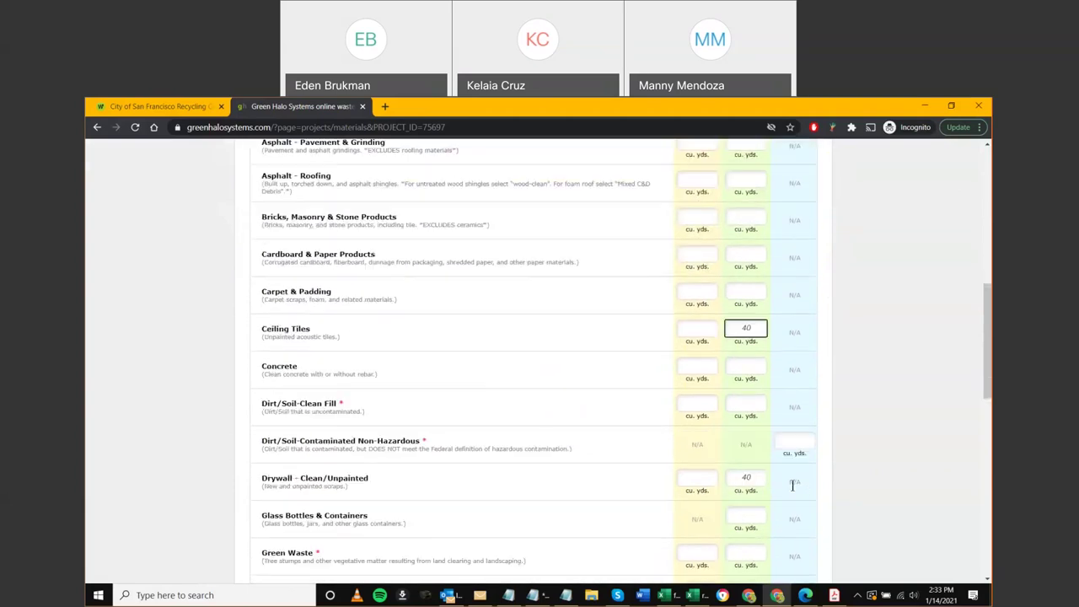
{"action": "double_click", "coordinate": [747, 487]}
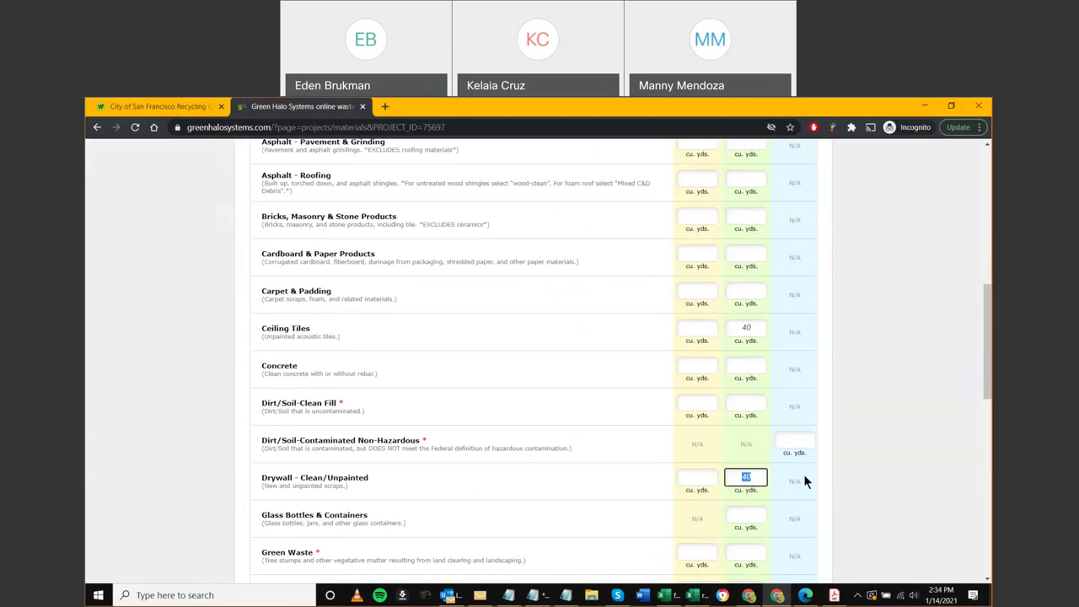
{"action": "scroll", "coordinate": [803, 474], "scroll_direction": "down", "scroll_amount": 3}
{"action": "scroll", "coordinate": [811, 483], "scroll_direction": "down", "scroll_amount": 1}
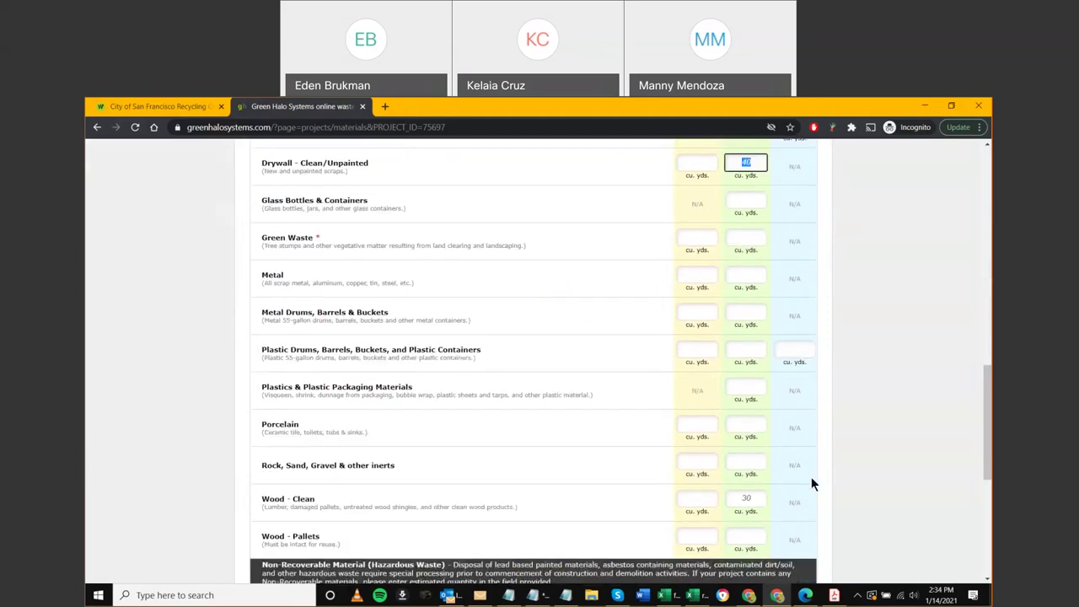
{"action": "double_click", "coordinate": [732, 498]}
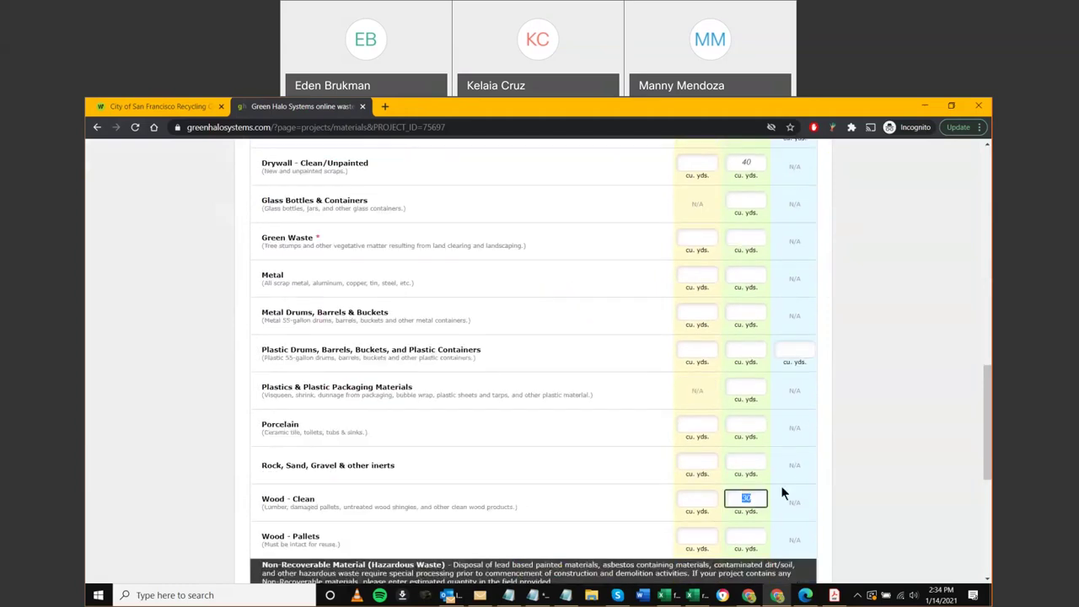
Set the Wood - Treated/Painted recycle quantity to 20 cu. yds
{"action": "scroll", "coordinate": [849, 478], "scroll_direction": "down", "scroll_amount": 3}
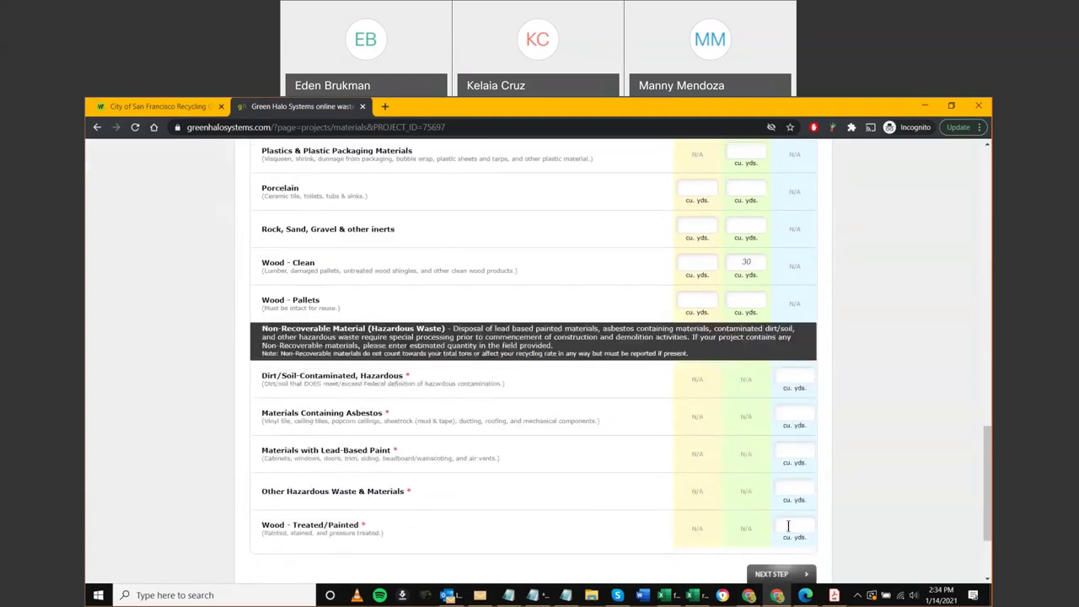
{"action": "left_click", "coordinate": [789, 525]}
{"action": "type", "text": "20"}
{"action": "left_click", "coordinate": [473, 515]}
Enter recycle quantities of 20 for Metal and 80 for Carpet & Padding
{"action": "scroll", "coordinate": [853, 410], "scroll_direction": "up", "scroll_amount": 3}
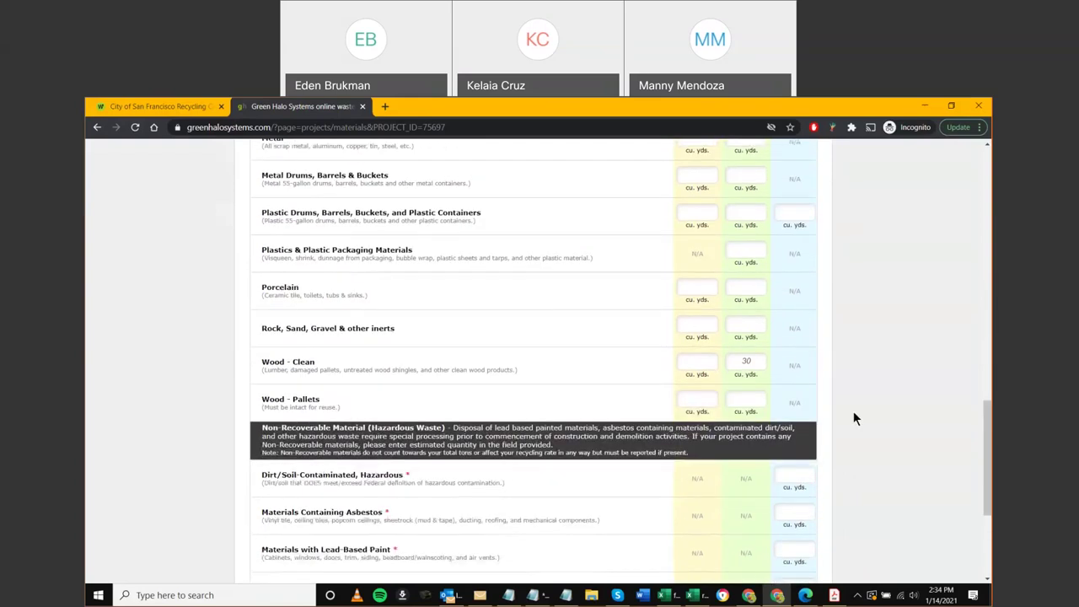
{"action": "scroll", "coordinate": [851, 412], "scroll_direction": "up", "scroll_amount": 1}
{"action": "left_click", "coordinate": [746, 275]}
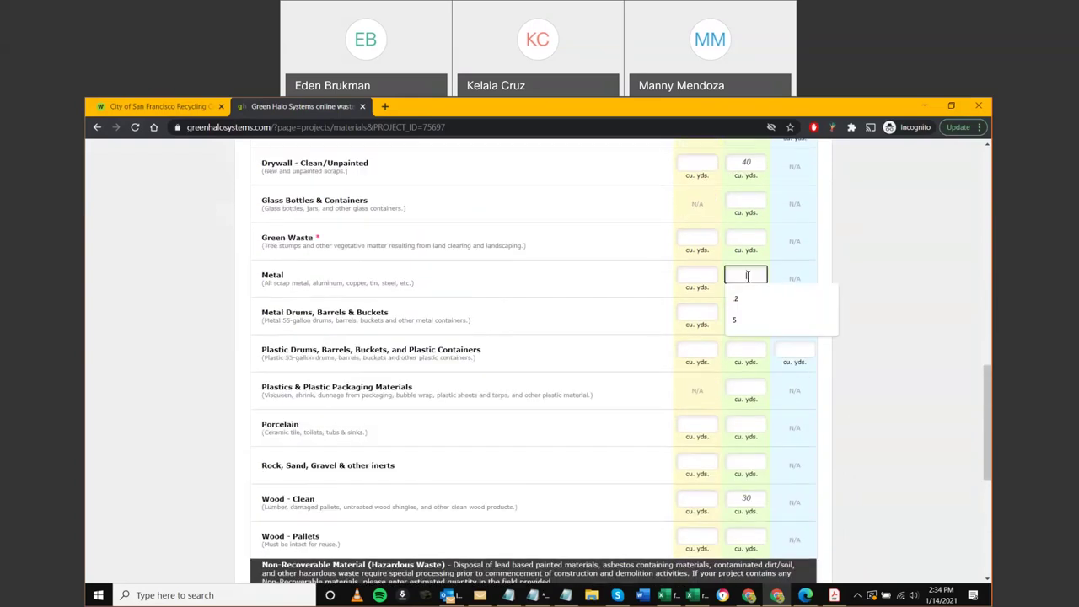
{"action": "type", "text": "20"}
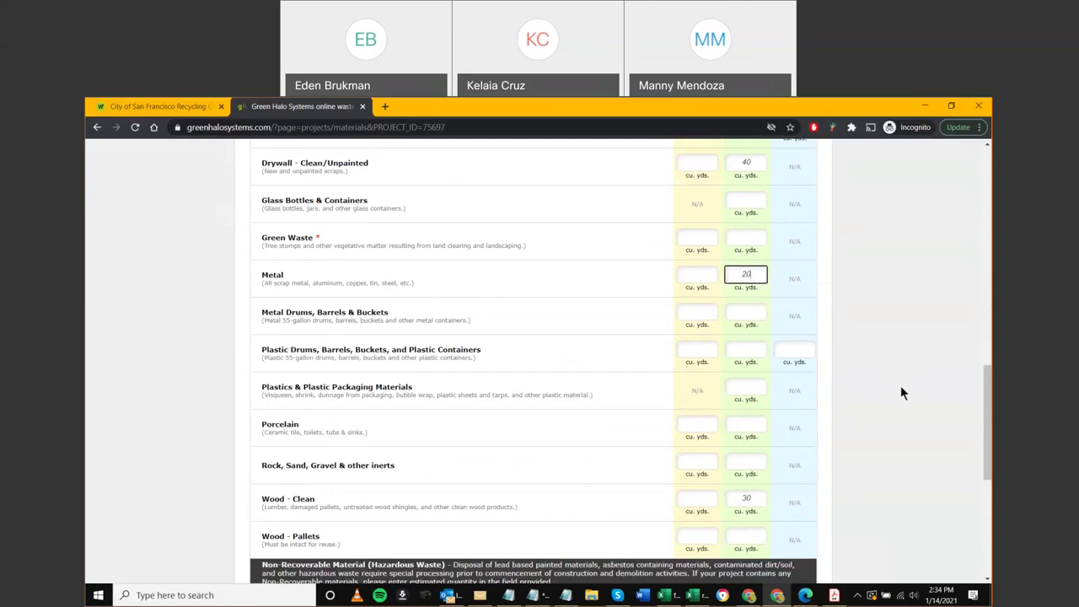
{"action": "scroll", "coordinate": [823, 435], "scroll_direction": "up", "scroll_amount": 1}
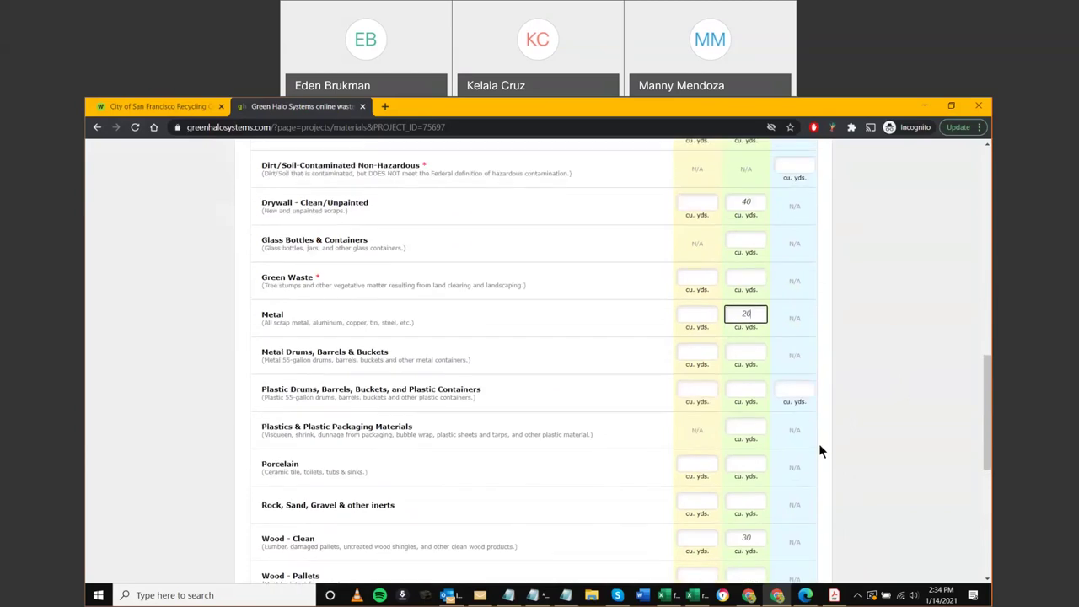
{"action": "scroll", "coordinate": [822, 442], "scroll_direction": "up", "scroll_amount": 4}
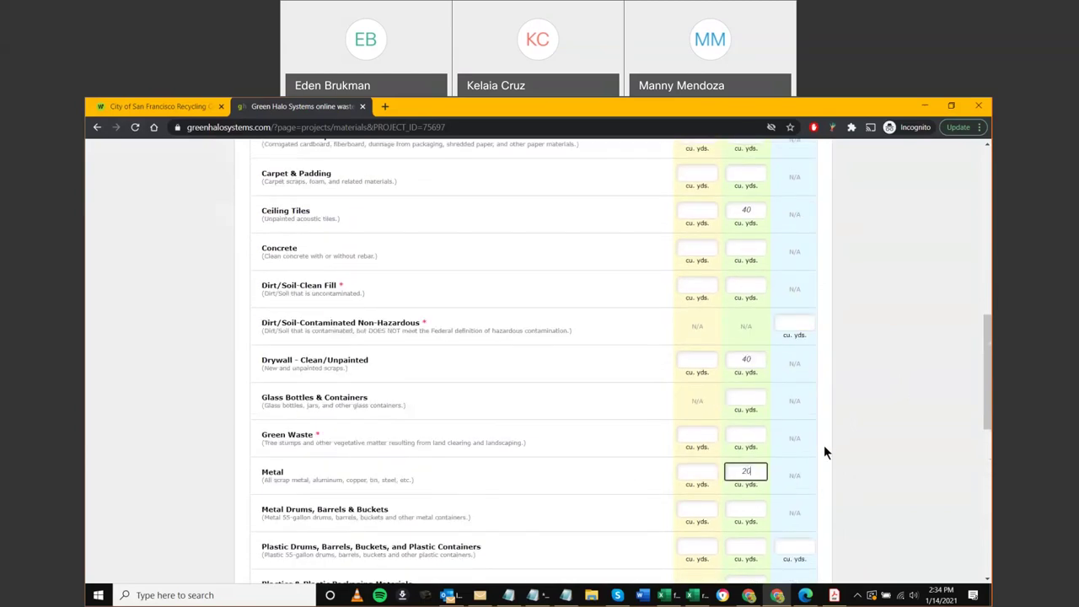
{"action": "scroll", "coordinate": [824, 452], "scroll_direction": "up", "scroll_amount": 1}
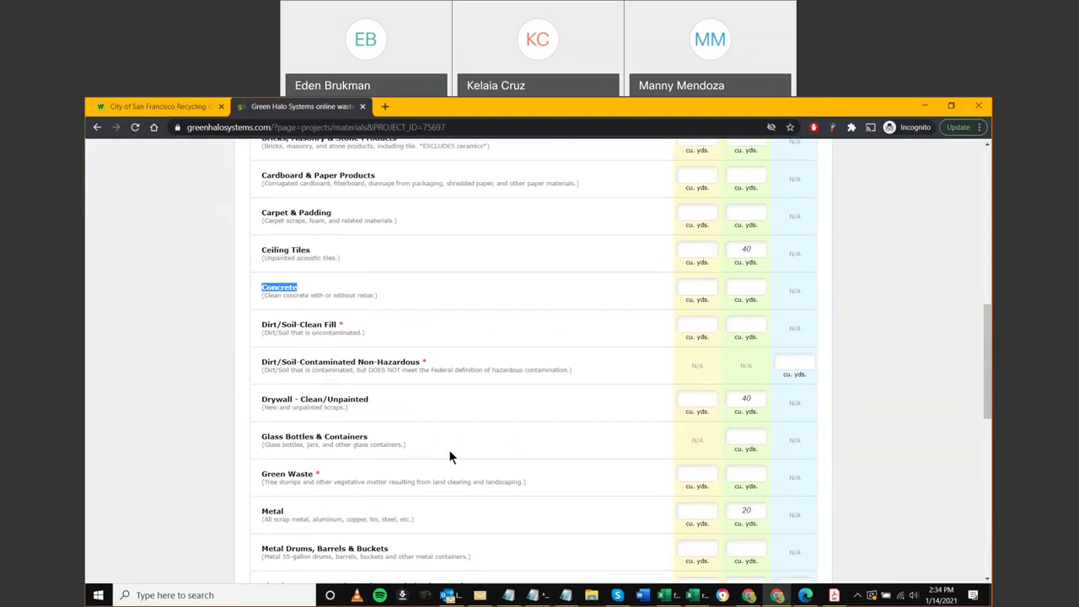
{"action": "scroll", "coordinate": [449, 456], "scroll_direction": "up", "scroll_amount": 2}
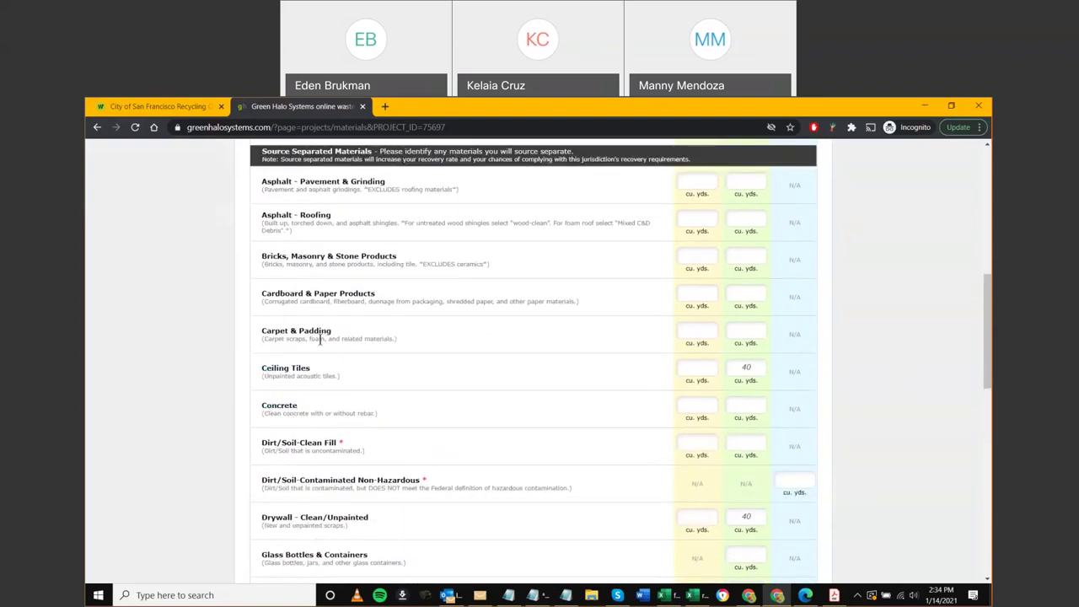
{"action": "left_click", "coordinate": [734, 333]}
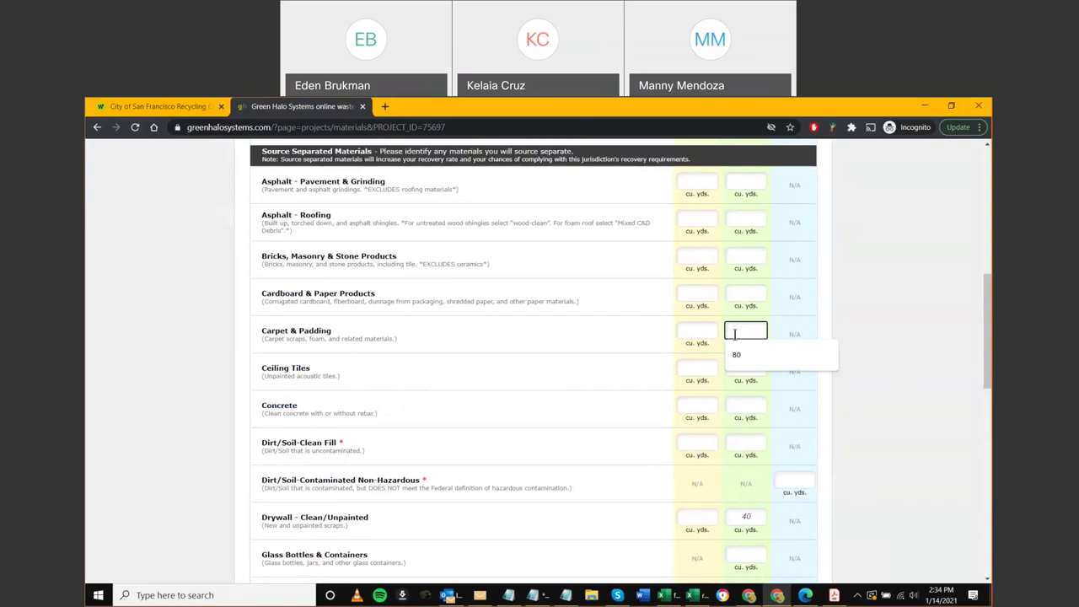
{"action": "type", "text": "80"}
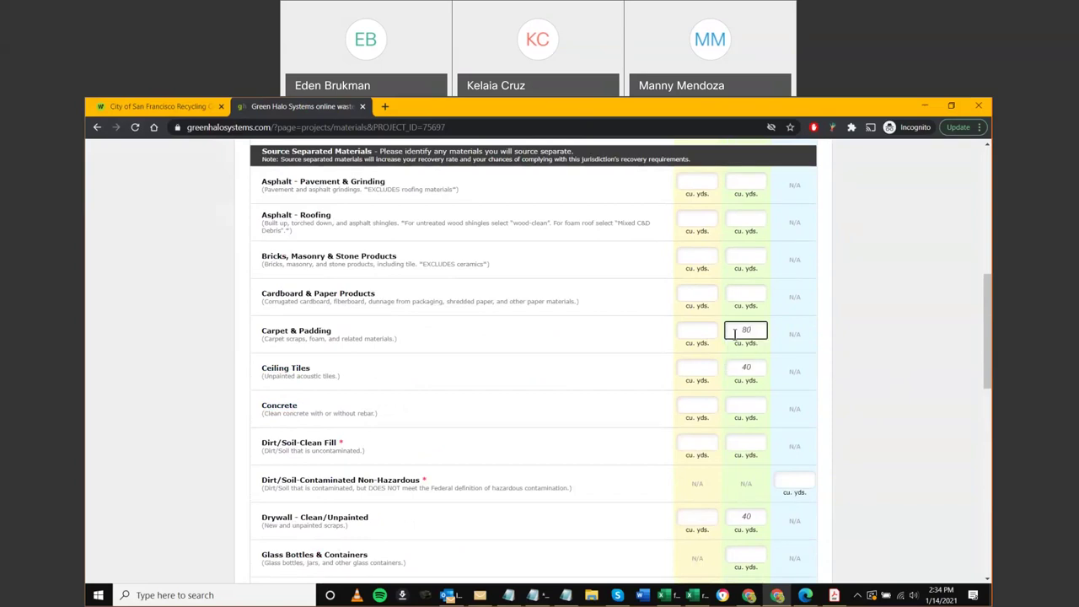
{"action": "scroll", "coordinate": [897, 339], "scroll_direction": "up", "scroll_amount": 3}
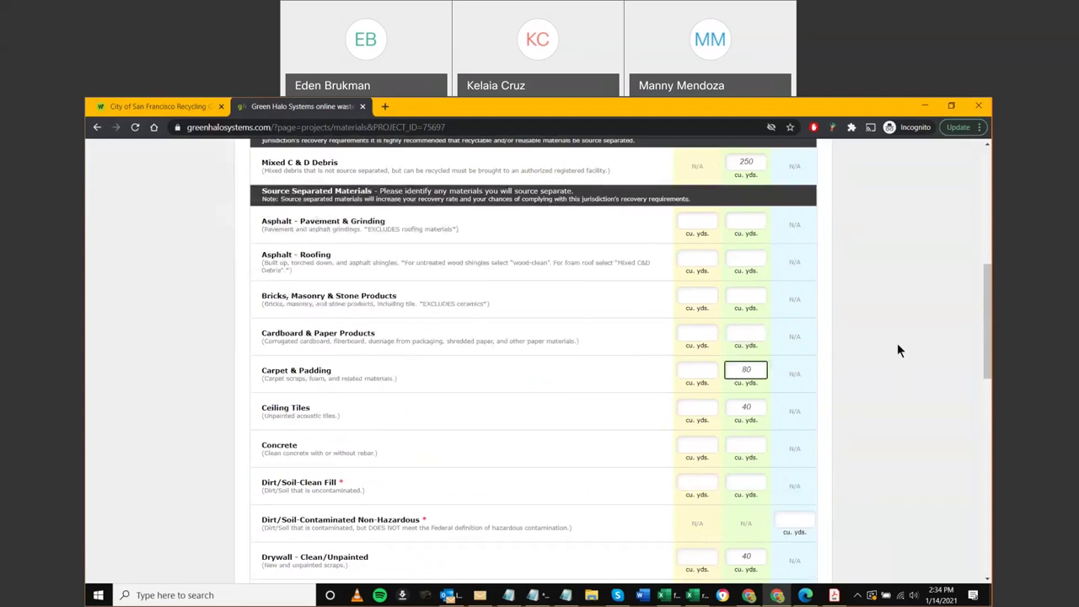
Return to the top of the materials page and advance the plan to Step 3, Transporter Method
{"action": "scroll", "coordinate": [875, 351], "scroll_direction": "up", "scroll_amount": 1}
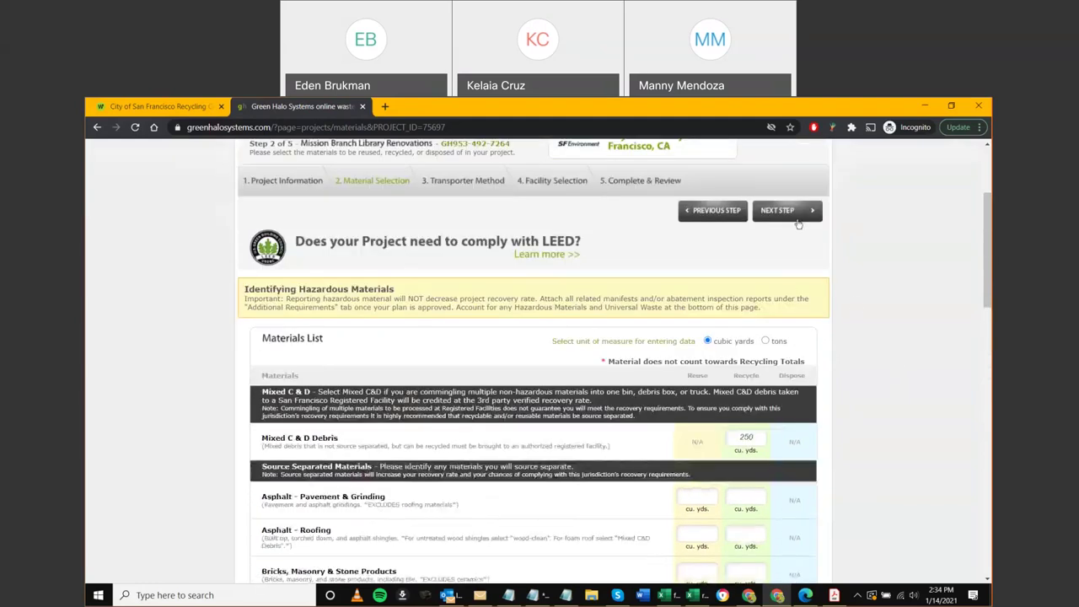
{"action": "scroll", "coordinate": [790, 236], "scroll_direction": "up", "scroll_amount": 1}
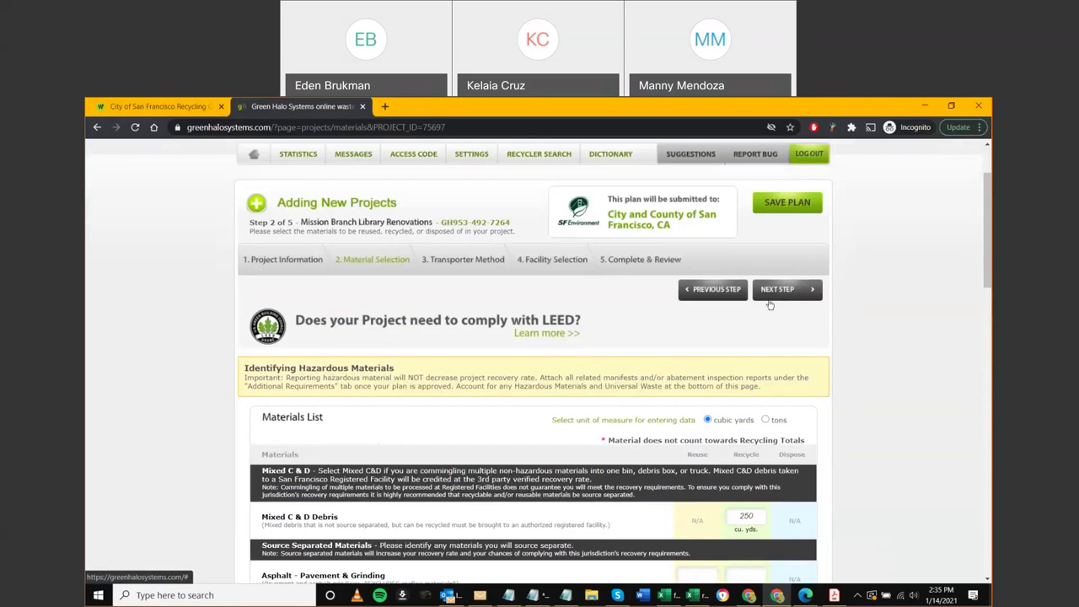
{"action": "scroll", "coordinate": [770, 299], "scroll_direction": "up", "scroll_amount": 1}
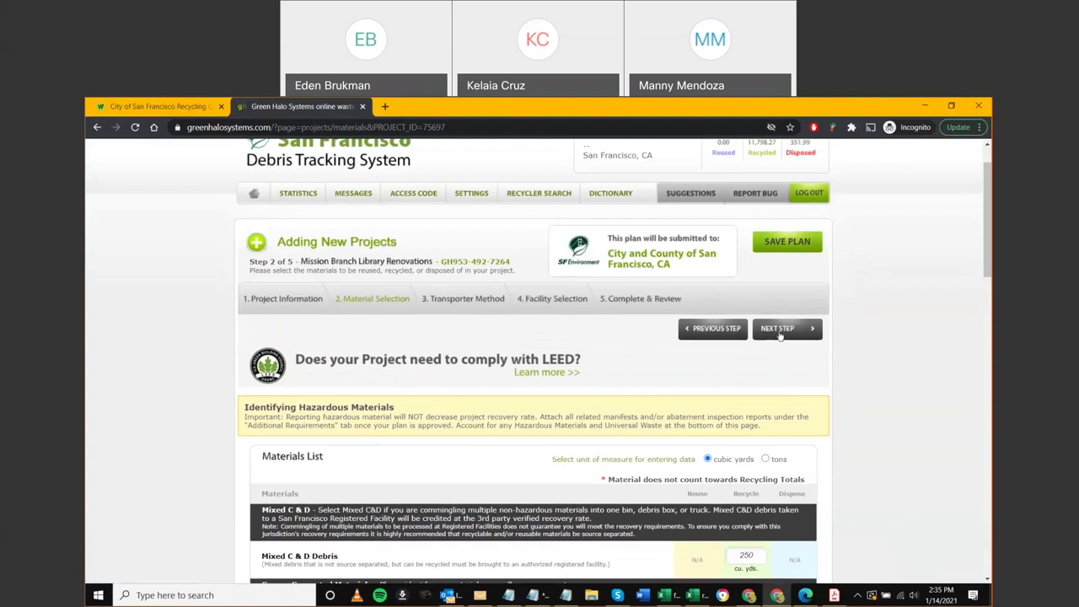
{"action": "left_click", "coordinate": [779, 332]}
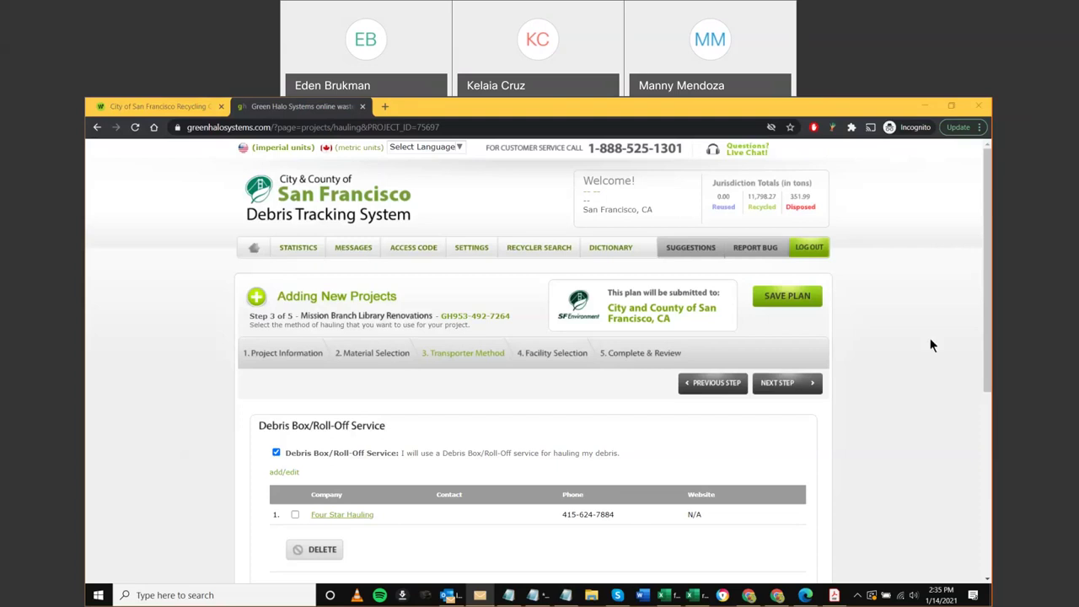
Toggle Debris Box/Roll-Off Service off and back on, then bring up the available debris box services list
{"action": "left_click", "coordinate": [276, 452]}
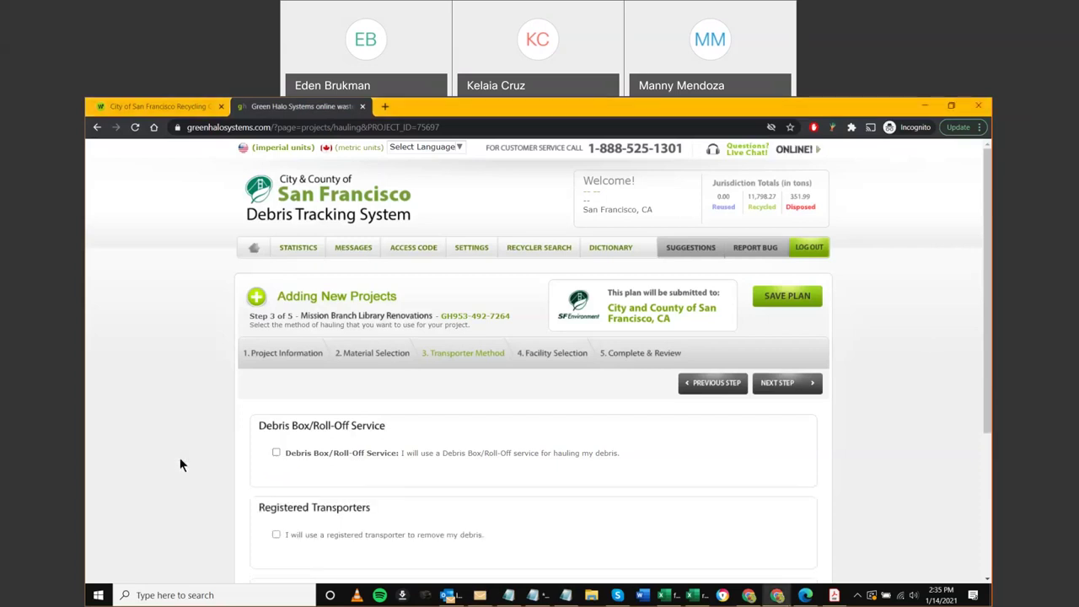
{"action": "scroll", "coordinate": [180, 457], "scroll_direction": "down", "scroll_amount": 3}
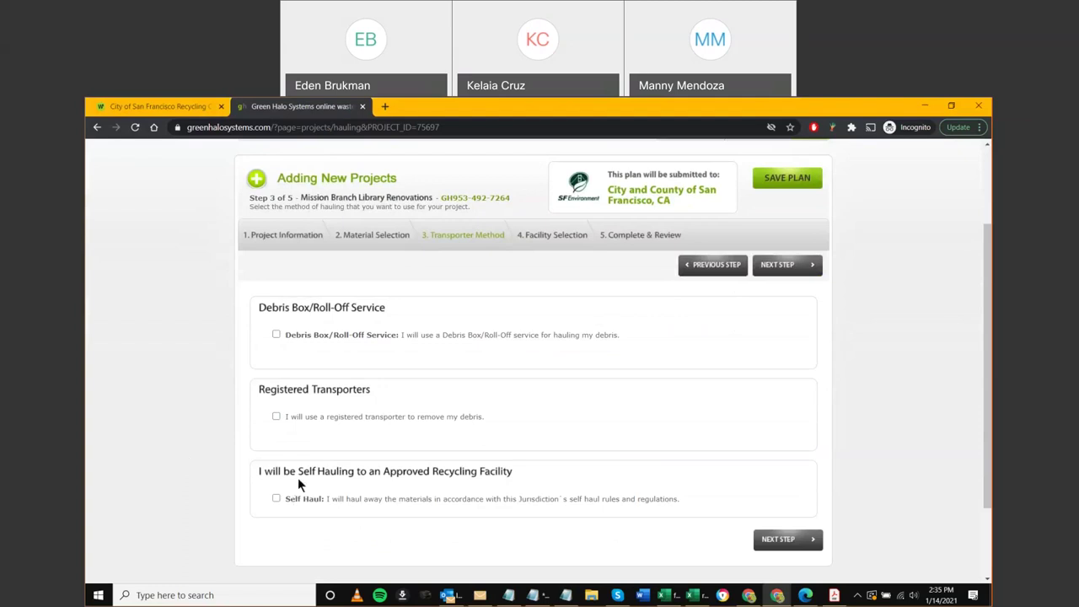
{"action": "scroll", "coordinate": [320, 478], "scroll_direction": "up", "scroll_amount": 1}
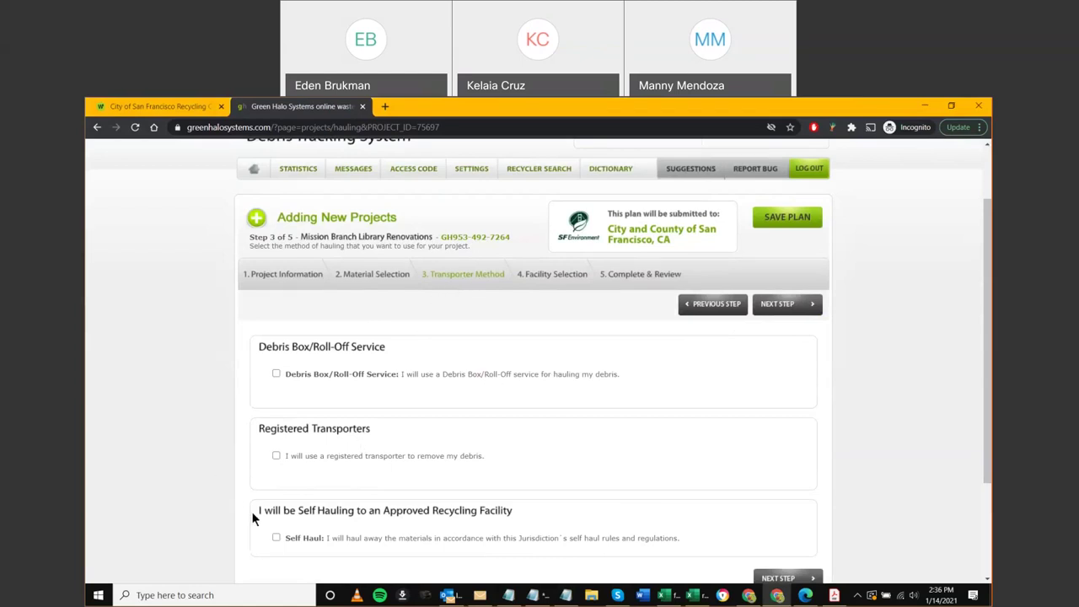
{"action": "scroll", "coordinate": [392, 556], "scroll_direction": "down", "scroll_amount": 1}
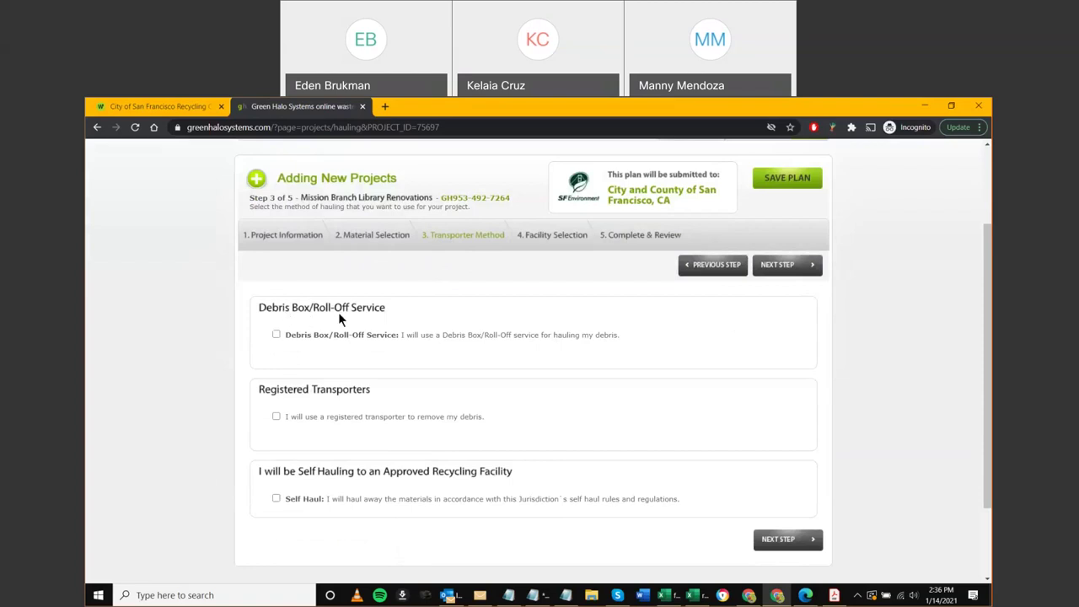
{"action": "left_click", "coordinate": [275, 334]}
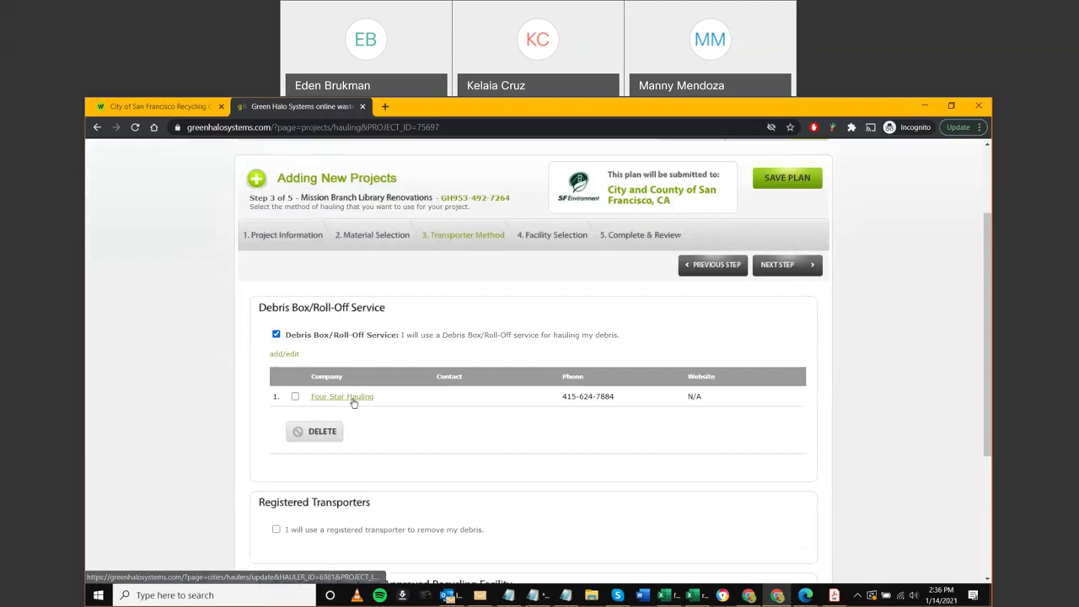
{"action": "left_click", "coordinate": [284, 355]}
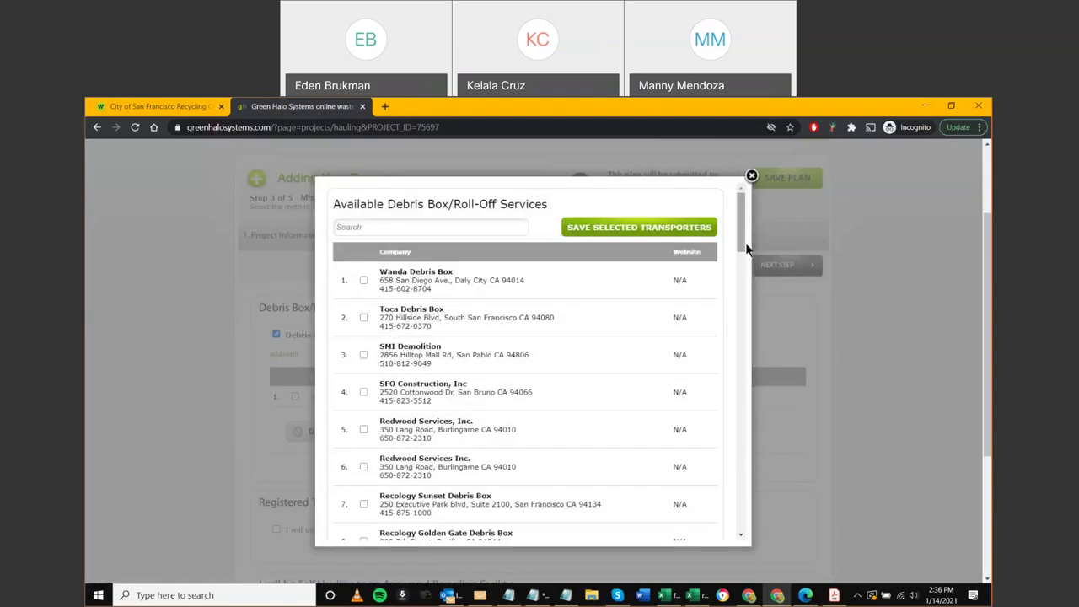
{"action": "left_click", "coordinate": [375, 227]}
{"action": "type", "text": "bay"}
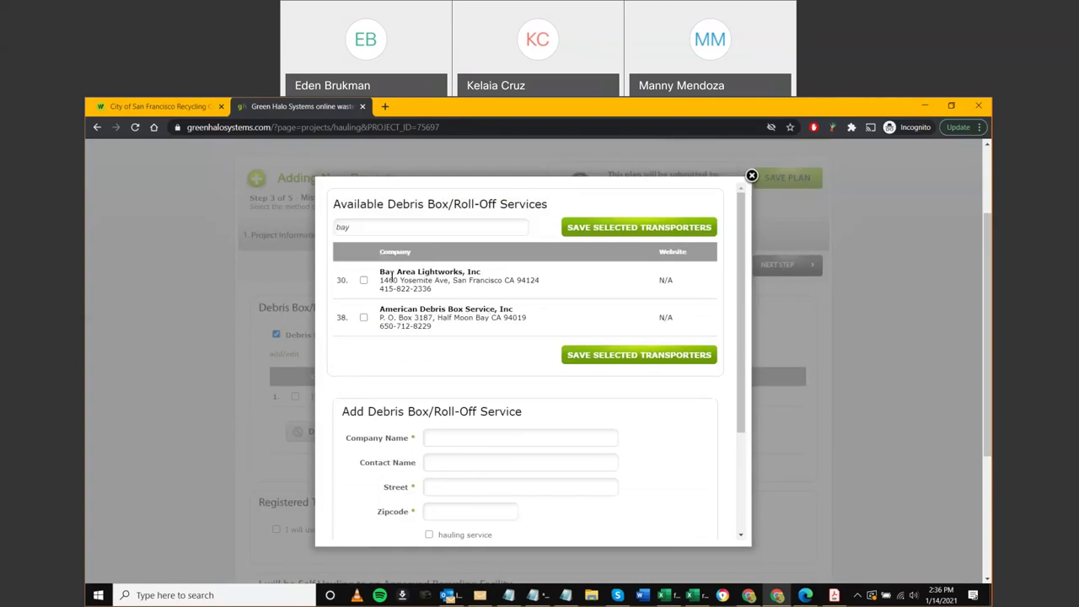
{"action": "left_click_drag", "start_coordinate": [354, 225], "coordinate": [318, 226]}
{"action": "key", "text": "BackSpace"}
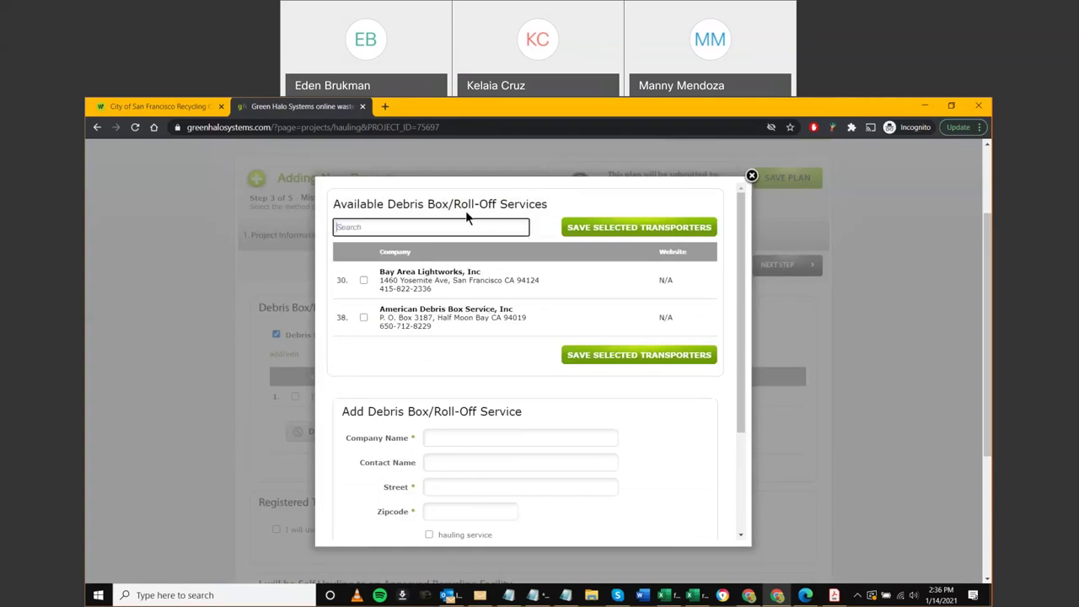
{"action": "left_click_drag", "start_coordinate": [740, 238], "coordinate": [721, 463]}
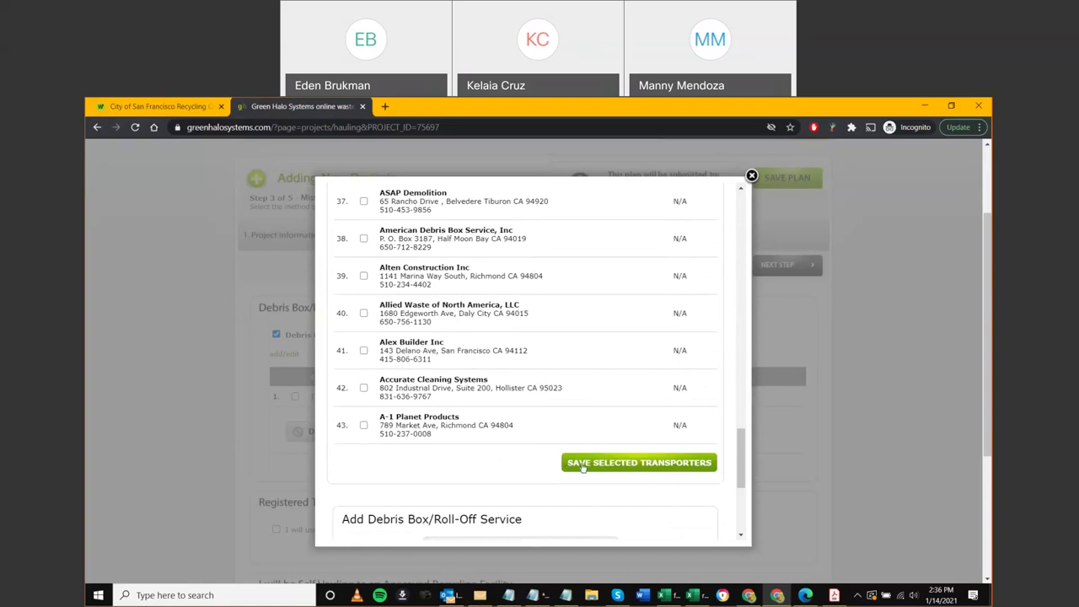
{"action": "scroll", "coordinate": [574, 471], "scroll_direction": "up", "scroll_amount": 9}
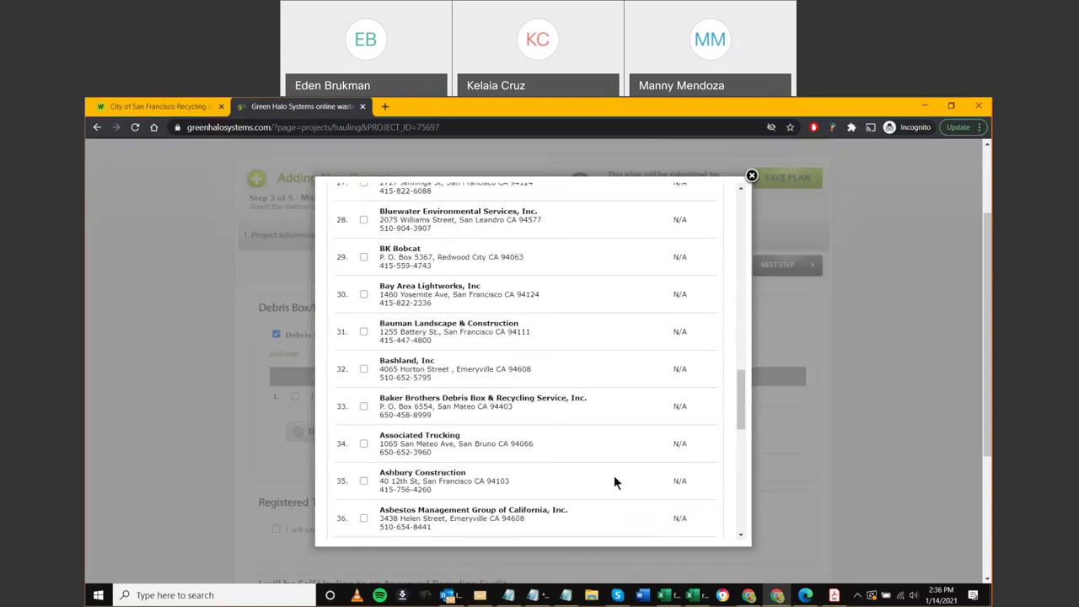
{"action": "scroll", "coordinate": [644, 473], "scroll_direction": "up", "scroll_amount": 3}
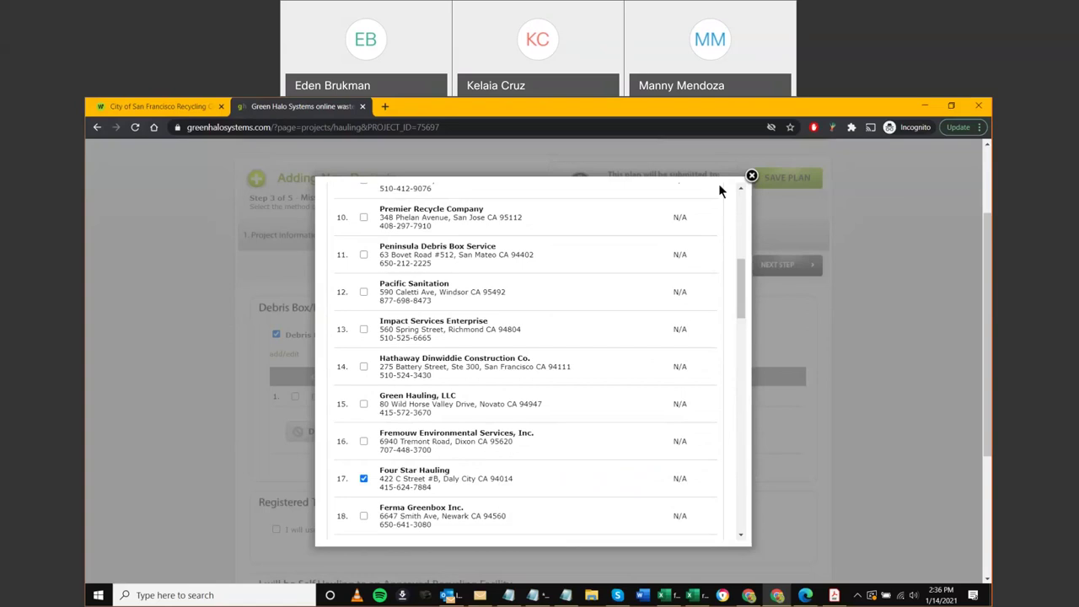
{"action": "left_click", "coordinate": [751, 176]}
{"action": "scroll", "coordinate": [193, 386], "scroll_direction": "down", "scroll_amount": 1}
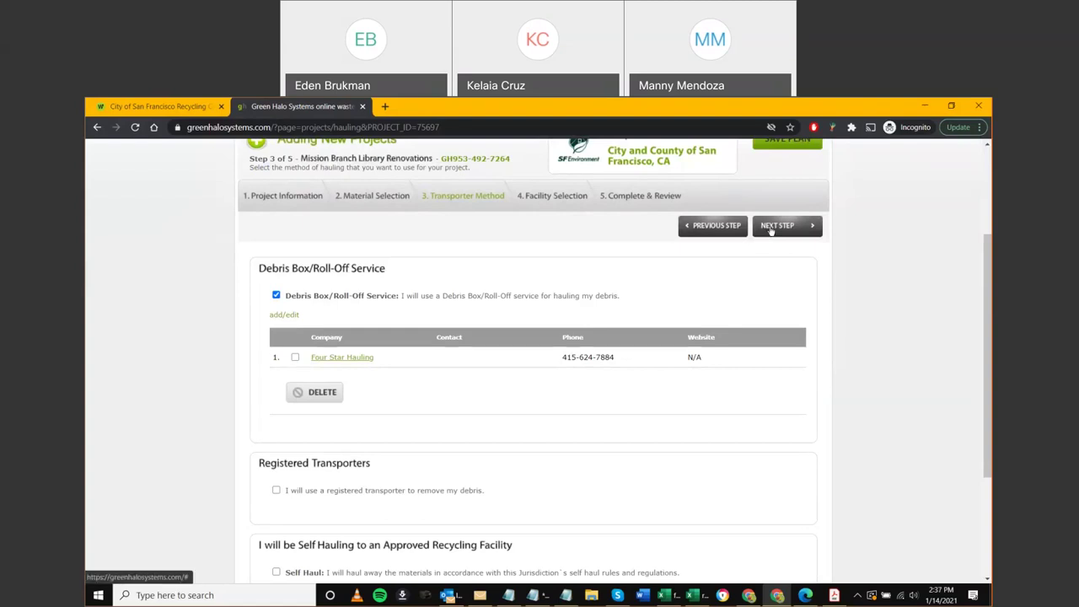
Uncheck Debris Box/Roll-Off Service, check Registered Transporters, and browse the Available Transporters list
{"action": "scroll", "coordinate": [176, 400], "scroll_direction": "down", "scroll_amount": 1}
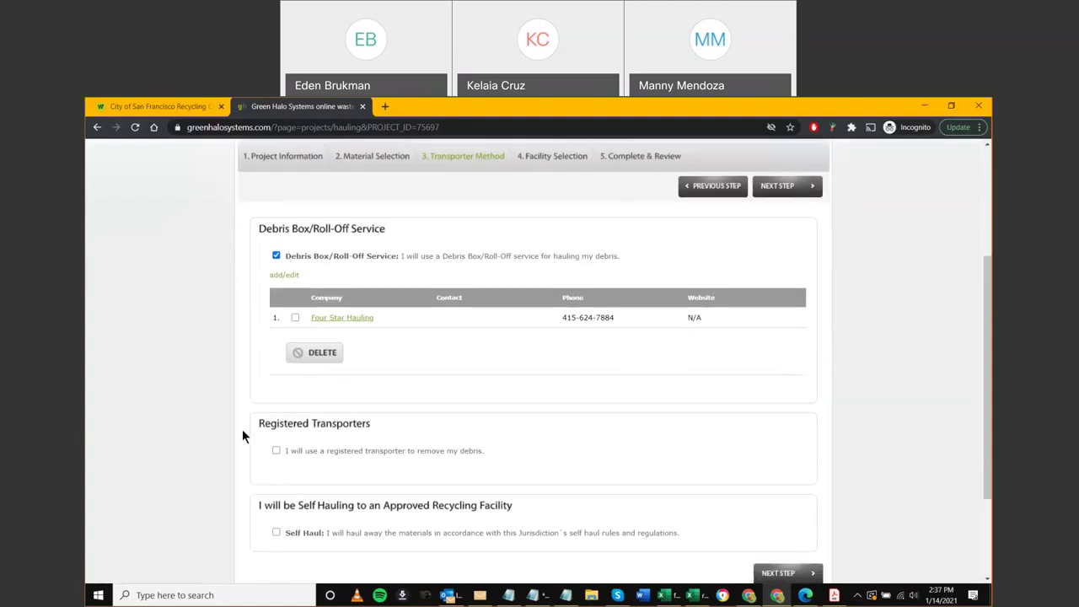
{"action": "left_click", "coordinate": [276, 255]}
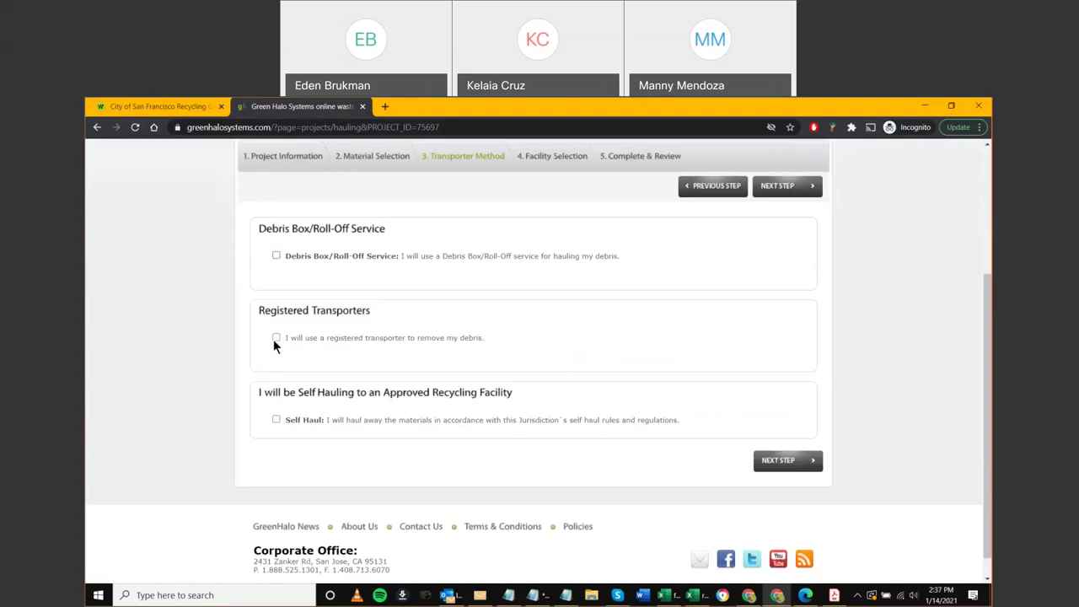
{"action": "left_click", "coordinate": [276, 338]}
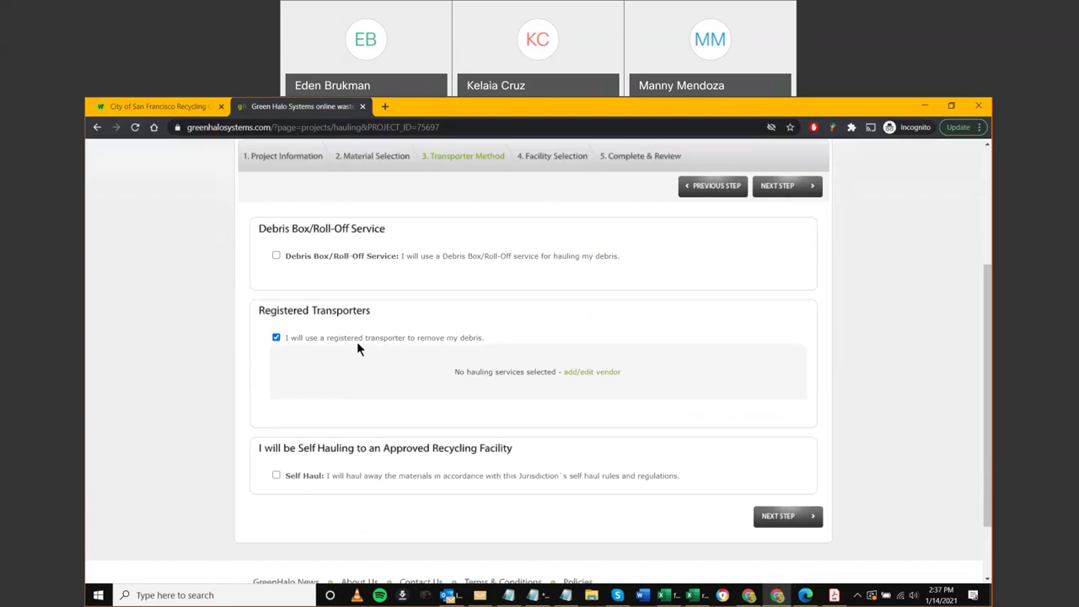
{"action": "left_click", "coordinate": [594, 373]}
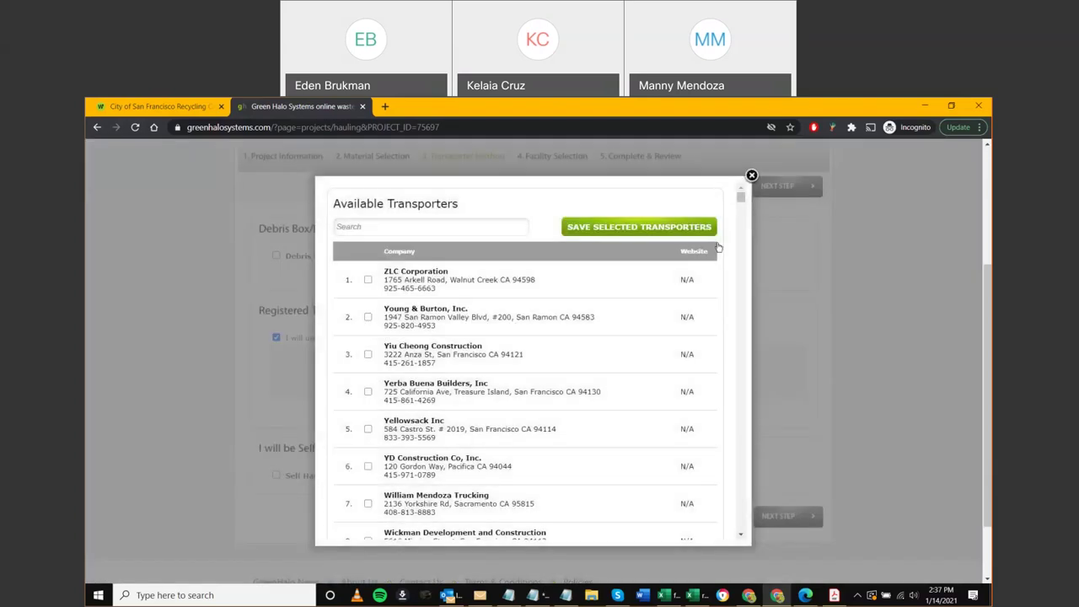
{"action": "left_click_drag", "start_coordinate": [739, 200], "coordinate": [748, 529]}
{"action": "scroll", "coordinate": [746, 527], "scroll_direction": "down", "scroll_amount": 2}
{"action": "scroll", "coordinate": [505, 428], "scroll_direction": "up", "scroll_amount": 2}
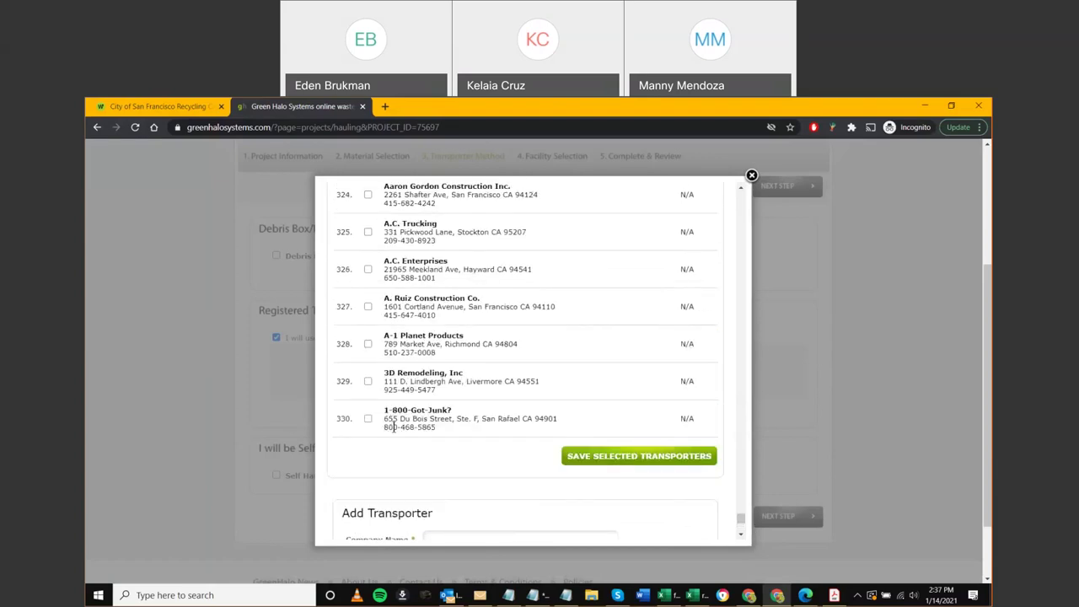
{"action": "left_click_drag", "start_coordinate": [739, 516], "coordinate": [747, 182]}
Search the transporters for 'bay', close the list without choosing one, and recheck Debris Box/Roll-Off Service
{"action": "left_click", "coordinate": [379, 192]}
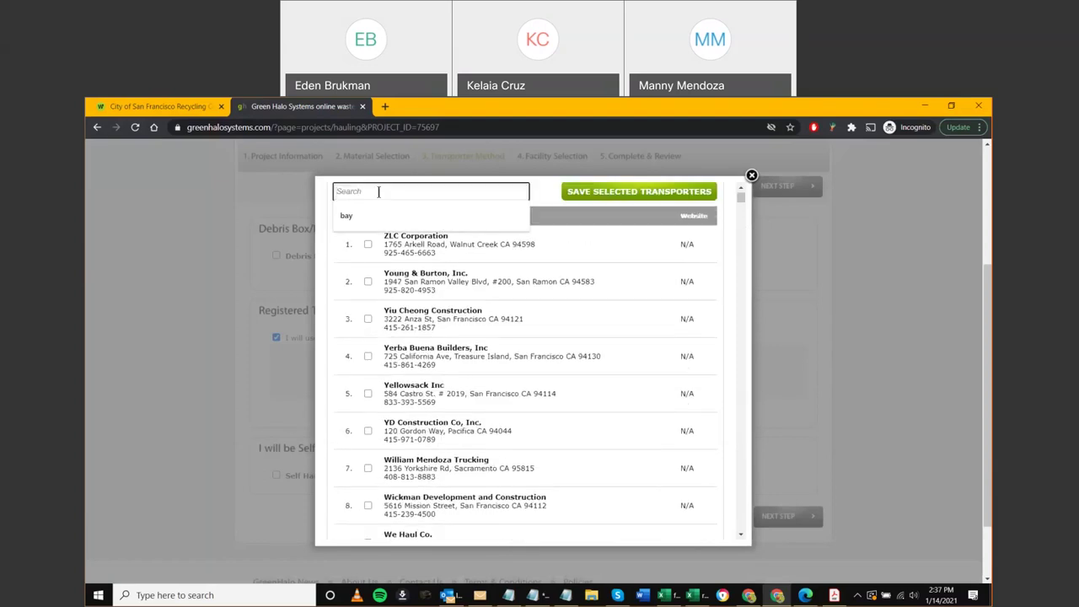
{"action": "type", "text": "bay"}
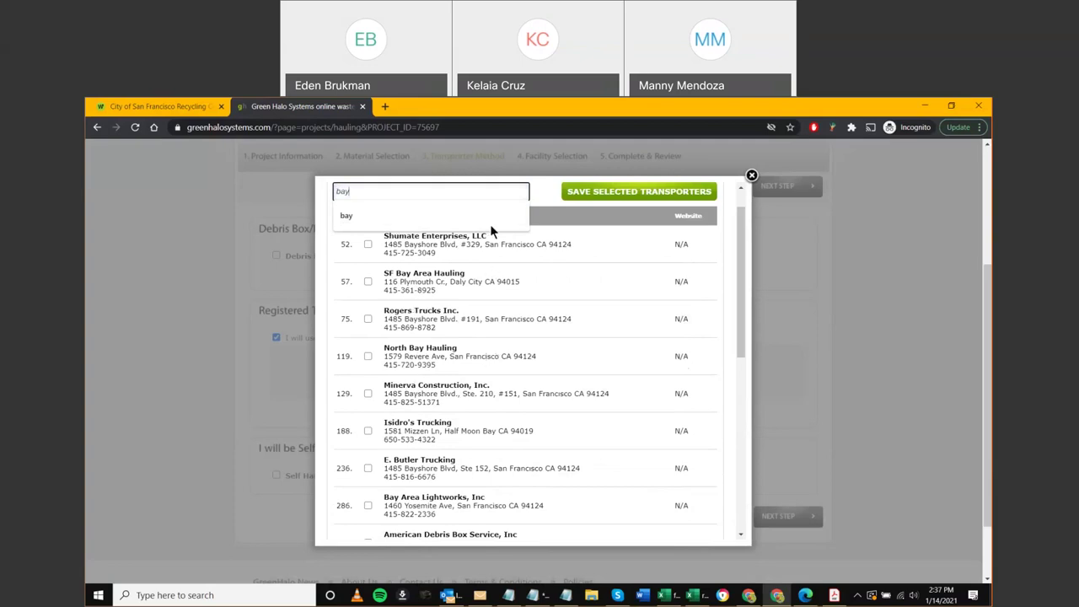
{"action": "key", "text": "BackSpace"}
{"action": "key", "text": "BackSpace"}
{"action": "key", "text": "BackSpace"}
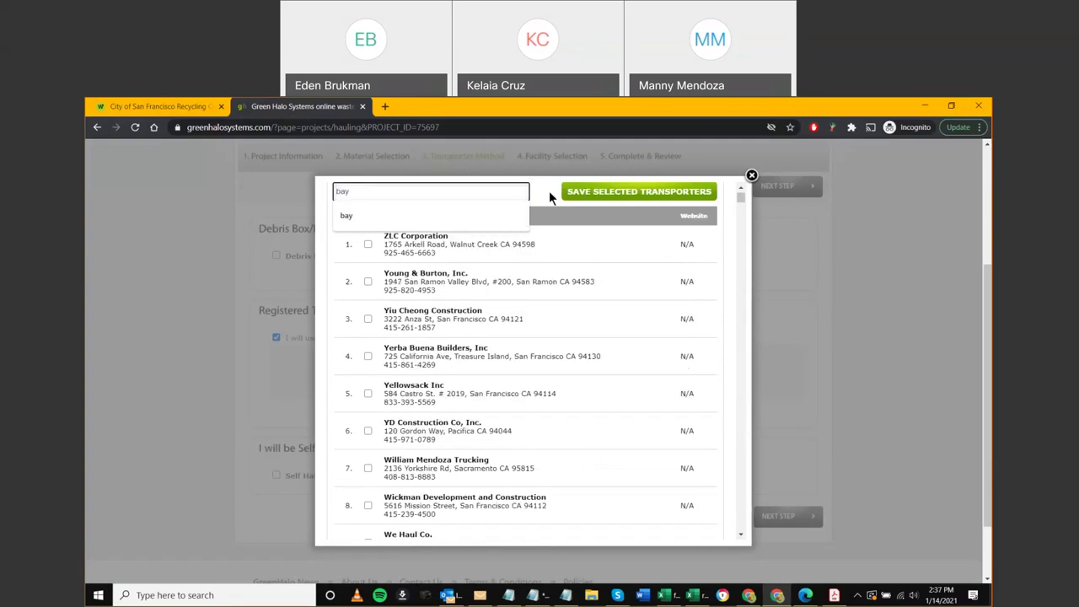
{"action": "left_click", "coordinate": [549, 190]}
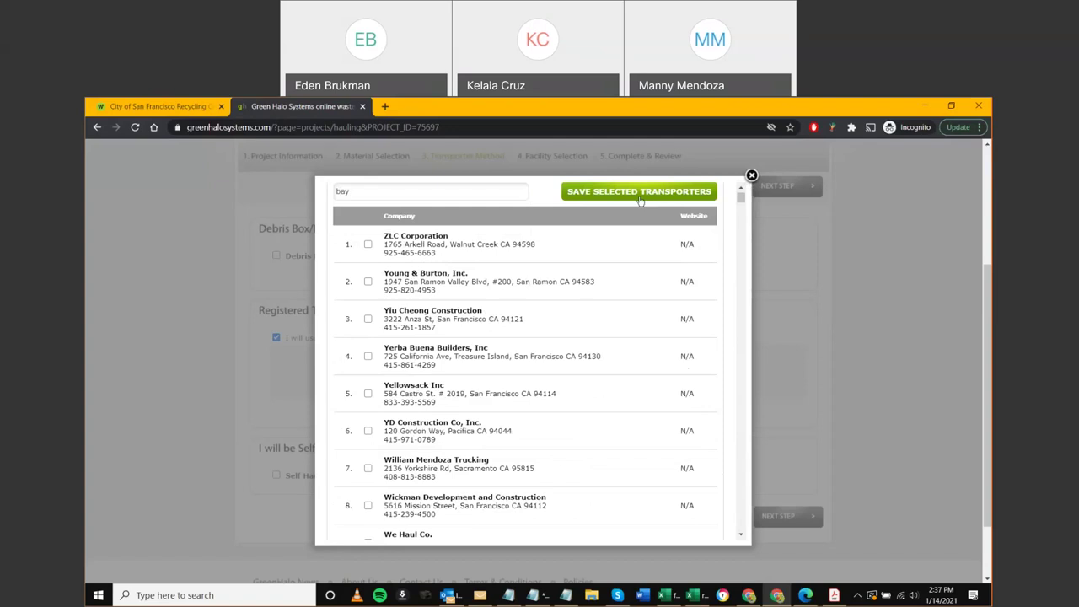
{"action": "left_click", "coordinate": [750, 177]}
{"action": "left_click", "coordinate": [277, 257]}
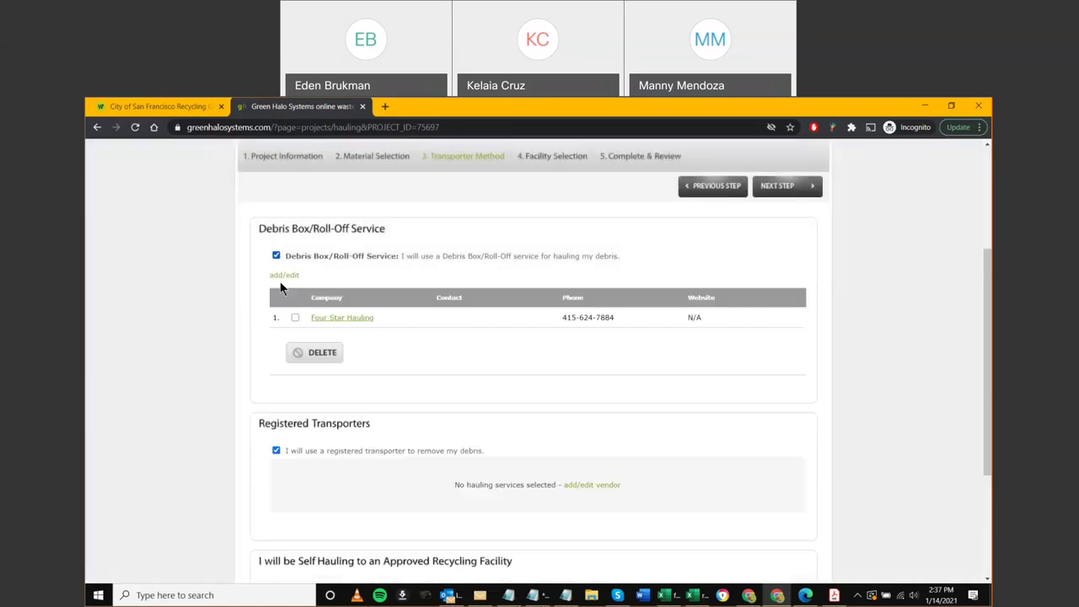
{"action": "scroll", "coordinate": [283, 406], "scroll_direction": "down", "scroll_amount": 1}
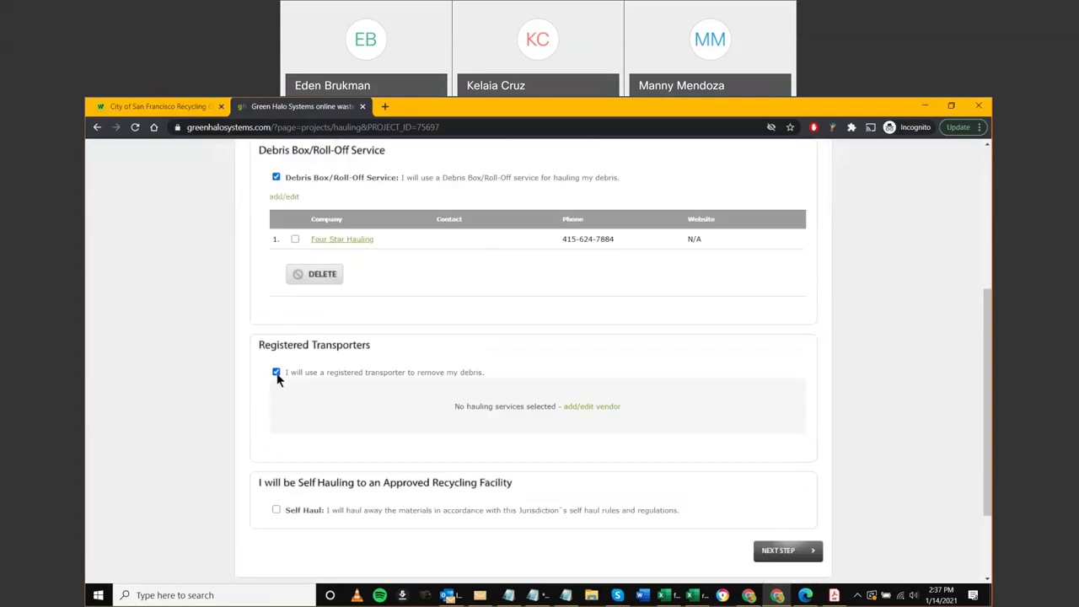
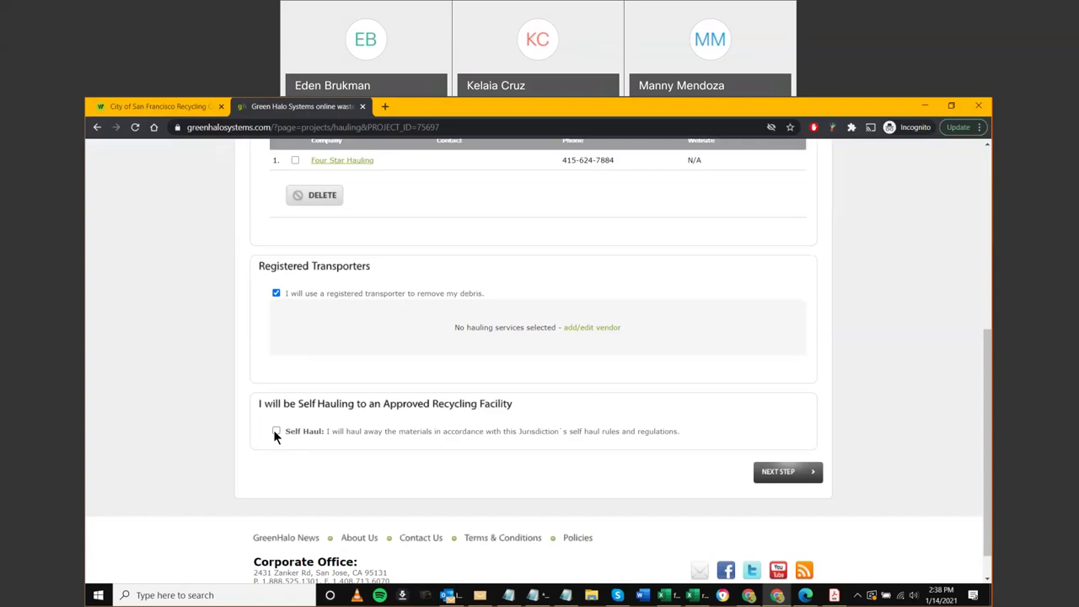
Switch the transporter method to Self Haul and uncheck 'I will use a registered transporter'
{"action": "left_click", "coordinate": [276, 431]}
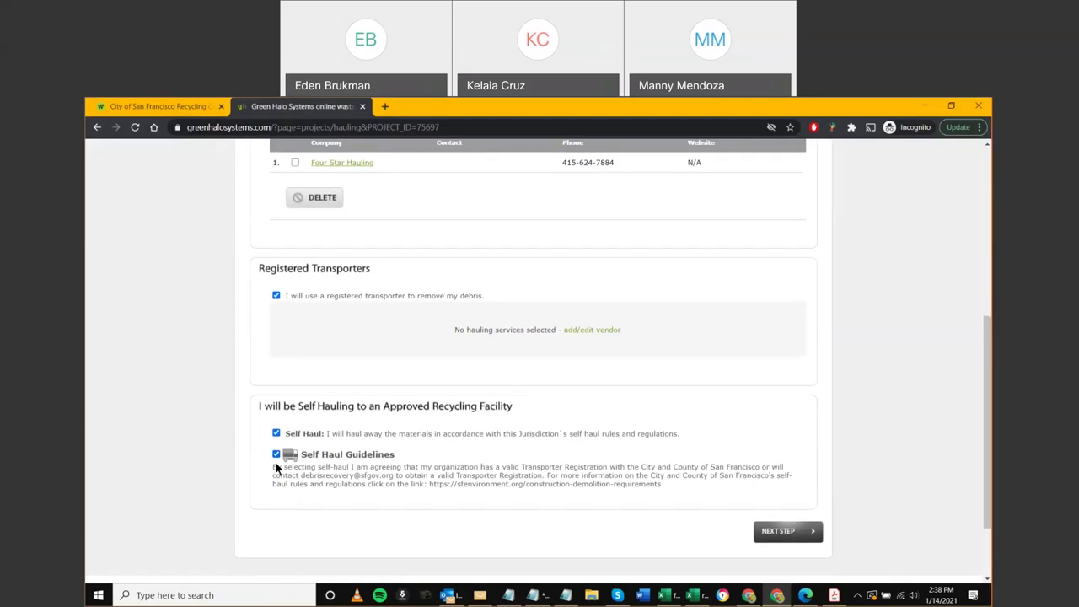
{"action": "scroll", "coordinate": [277, 447], "scroll_direction": "up", "scroll_amount": 2}
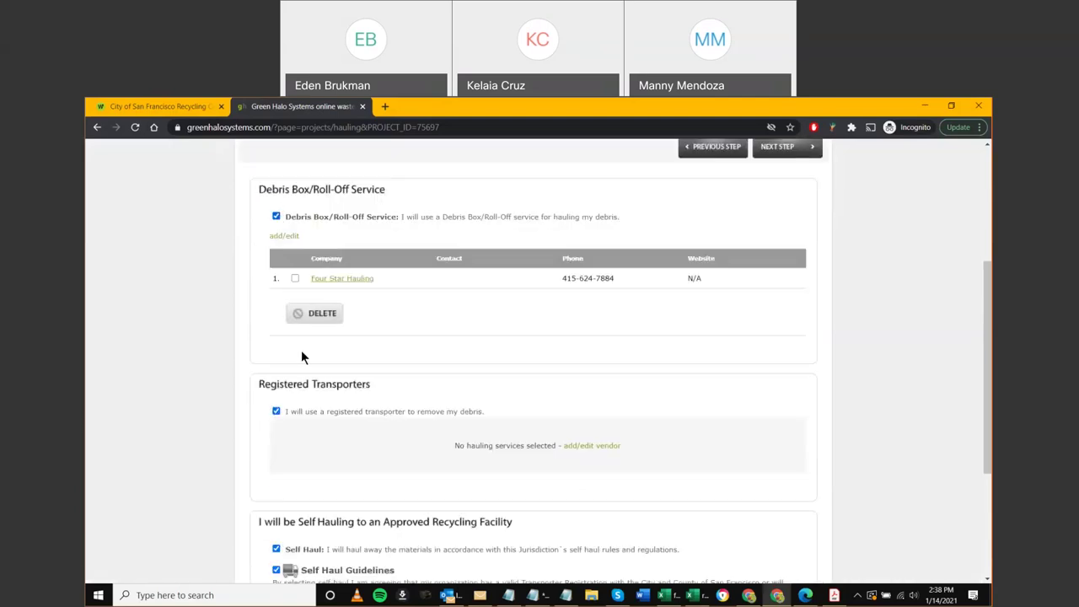
{"action": "left_click", "coordinate": [276, 410]}
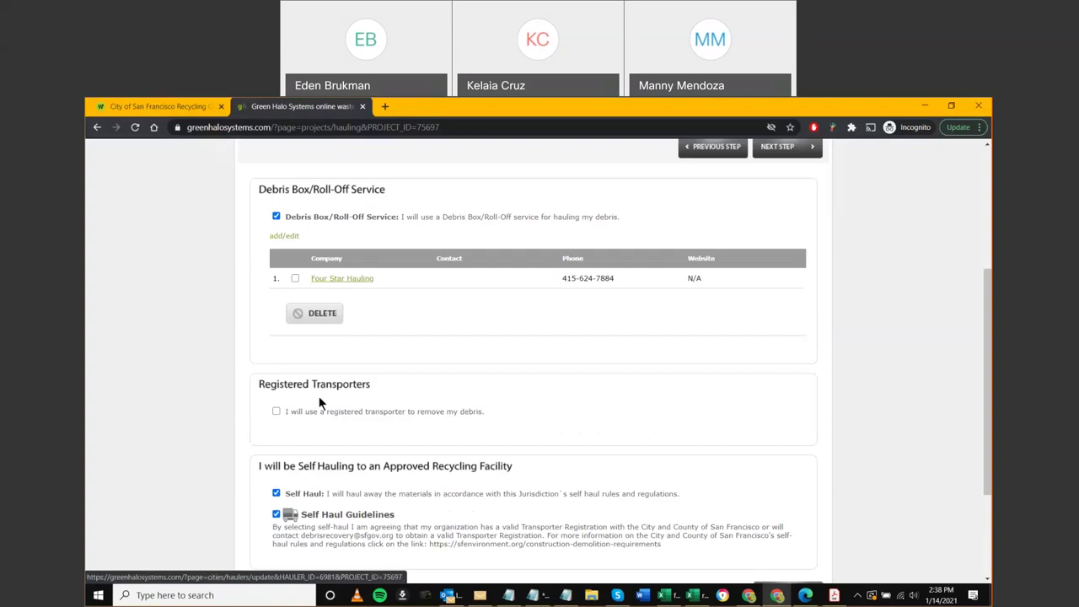
{"action": "scroll", "coordinate": [294, 425], "scroll_direction": "down", "scroll_amount": 1}
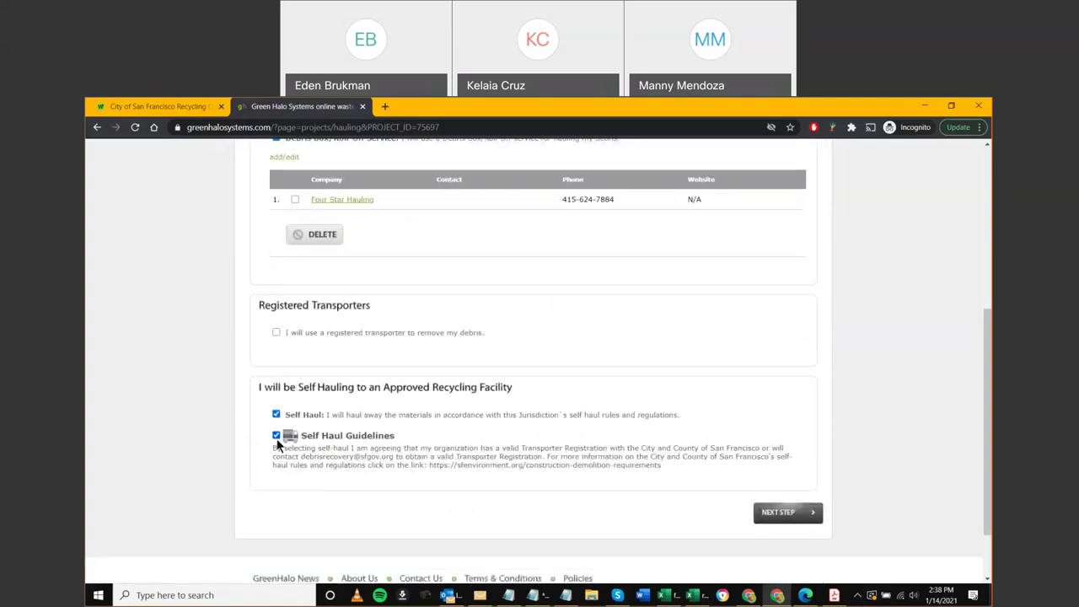
{"action": "scroll", "coordinate": [278, 444], "scroll_direction": "up", "scroll_amount": 1}
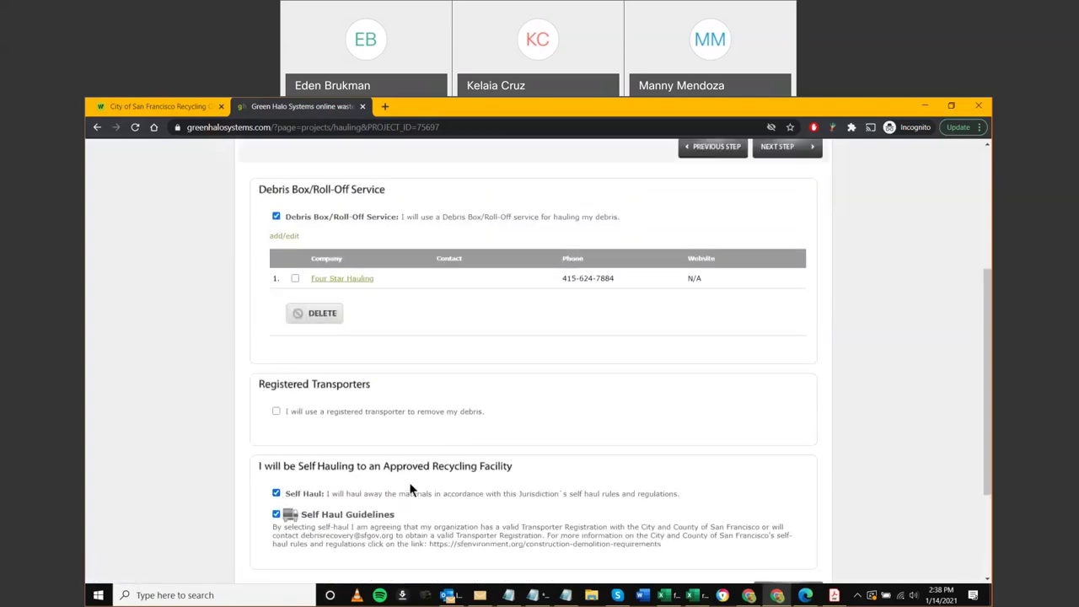
{"action": "scroll", "coordinate": [408, 488], "scroll_direction": "up", "scroll_amount": 1}
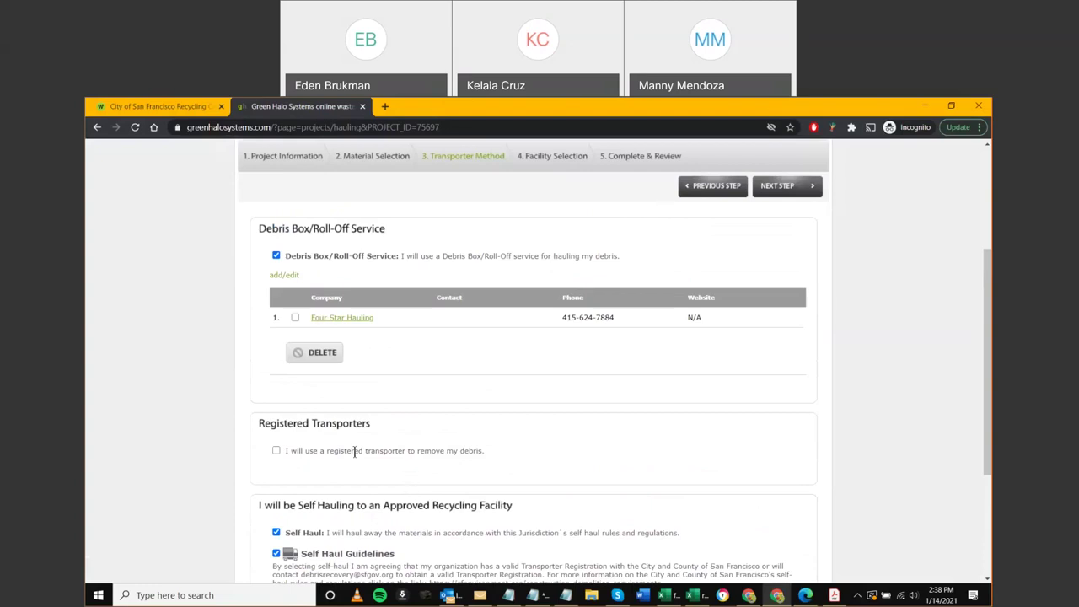
{"action": "scroll", "coordinate": [769, 314], "scroll_direction": "up", "scroll_amount": 1}
{"action": "scroll", "coordinate": [767, 318], "scroll_direction": "down", "scroll_amount": 2}
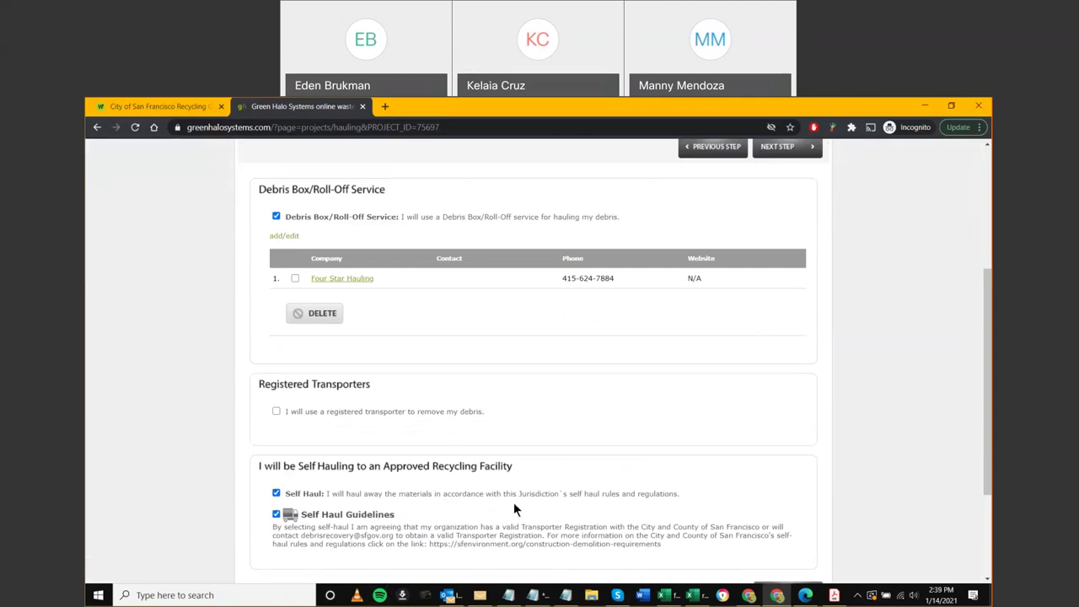
{"action": "scroll", "coordinate": [513, 501], "scroll_direction": "up", "scroll_amount": 1}
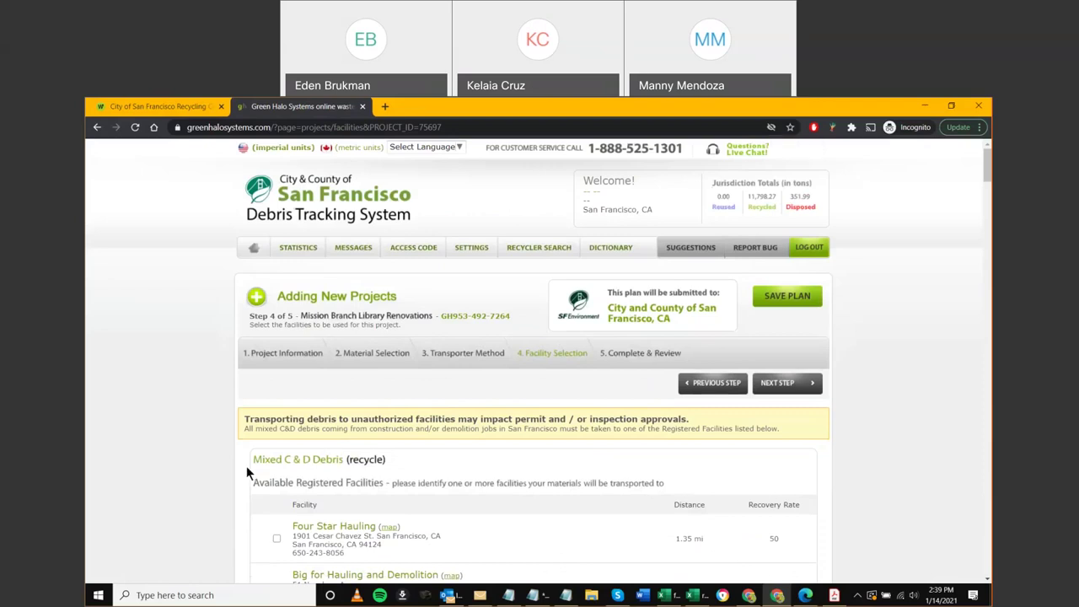
Check both Recology San Francisco facilities under Mixed C & D Debris
{"action": "scroll", "coordinate": [253, 477], "scroll_direction": "down", "scroll_amount": 1}
{"action": "scroll", "coordinate": [278, 482], "scroll_direction": "down", "scroll_amount": 2}
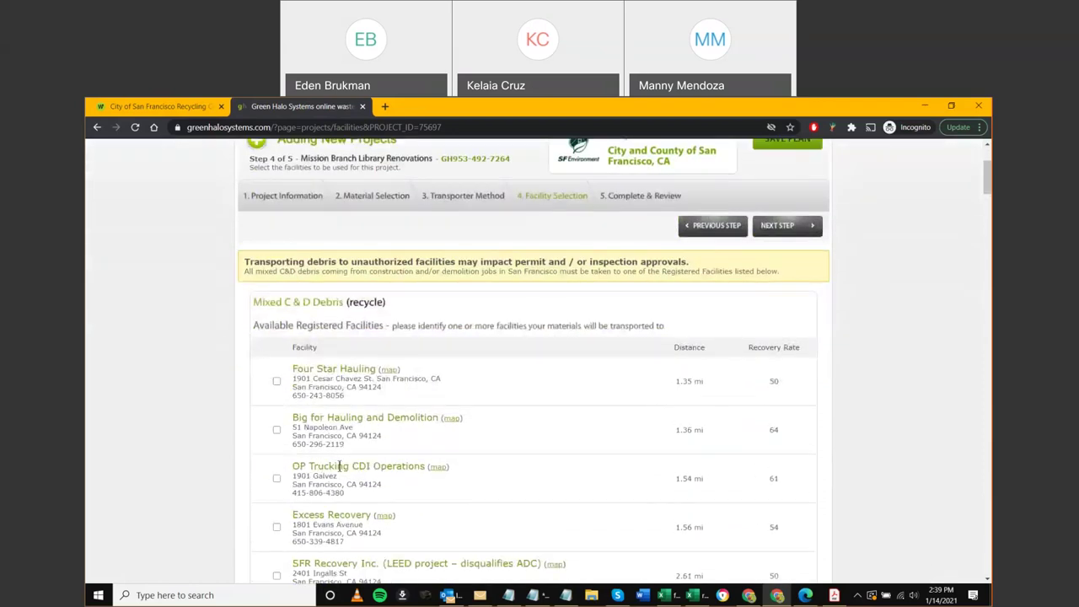
{"action": "scroll", "coordinate": [349, 458], "scroll_direction": "down", "scroll_amount": 1}
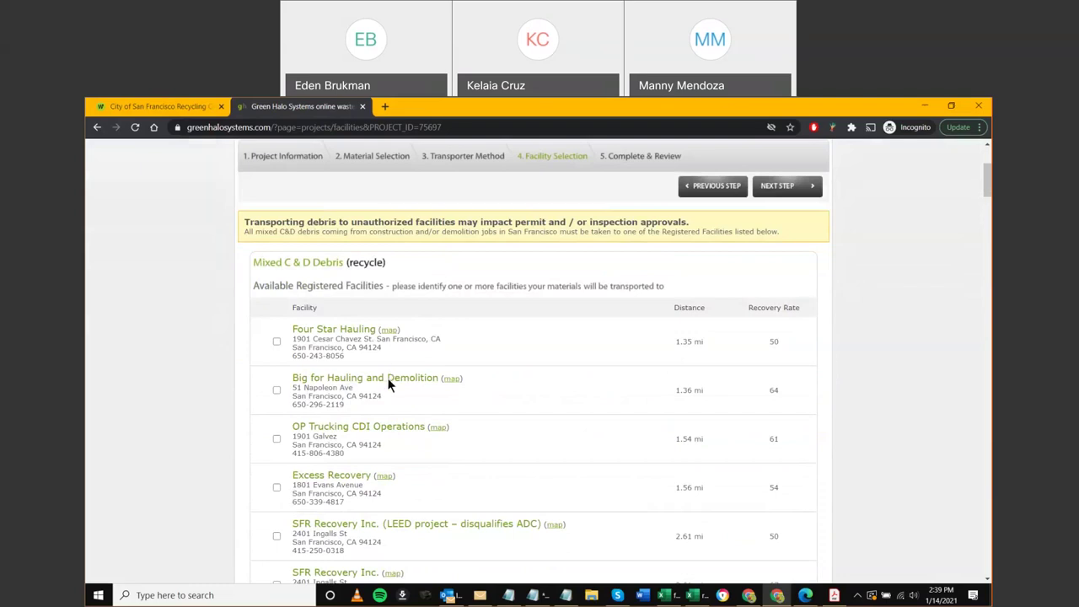
{"action": "scroll", "coordinate": [388, 384], "scroll_direction": "down", "scroll_amount": 1}
{"action": "left_click", "coordinate": [276, 554]}
{"action": "scroll", "coordinate": [319, 474], "scroll_direction": "down", "scroll_amount": 1}
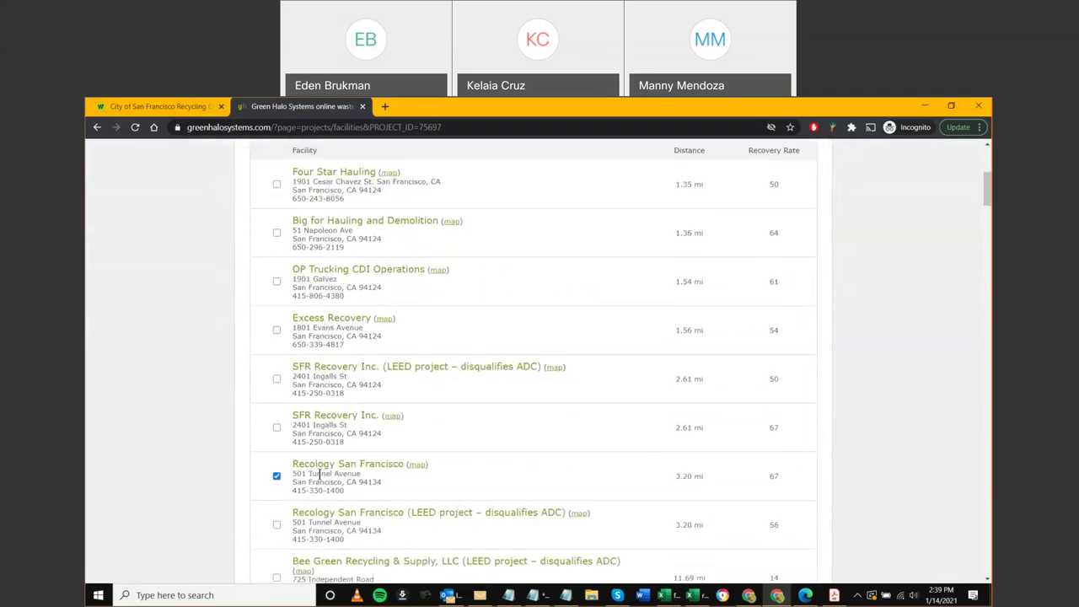
{"action": "left_click", "coordinate": [277, 476]}
{"action": "scroll", "coordinate": [279, 477], "scroll_direction": "down", "scroll_amount": 2}
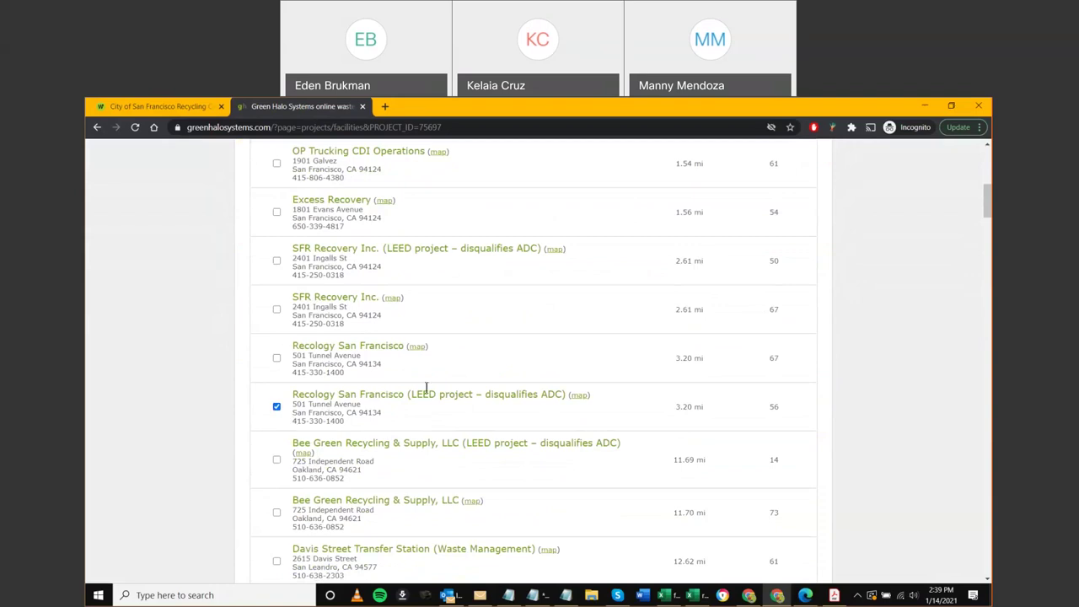
Highlight the 'LEED disqualifies ADC' note and the 67 and 56 recovery rates
{"action": "left_click_drag", "start_coordinate": [411, 393], "coordinate": [565, 398]}
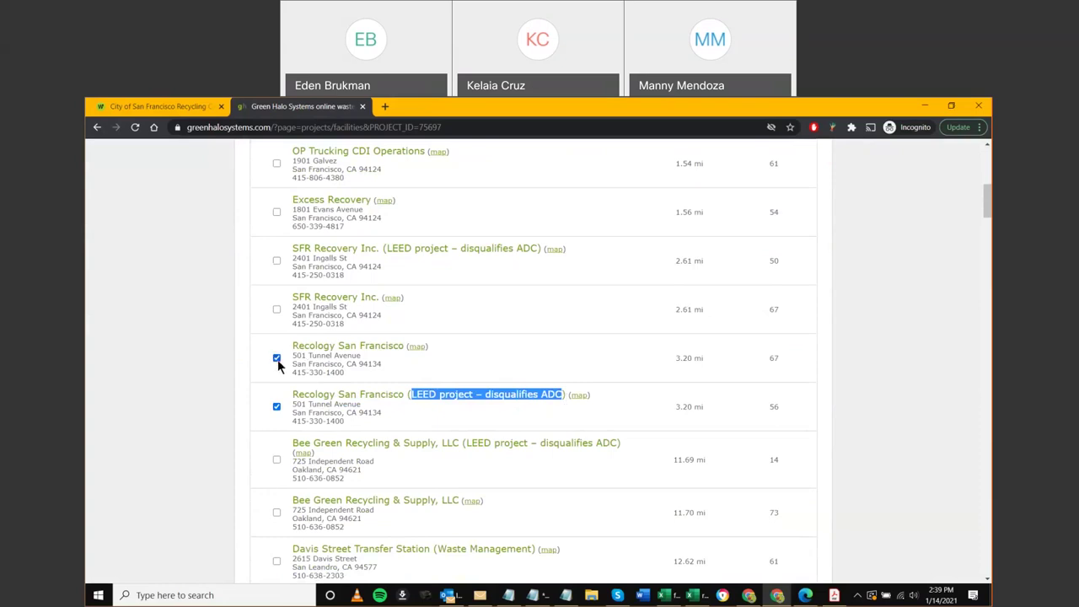
{"action": "double_click", "coordinate": [773, 358]}
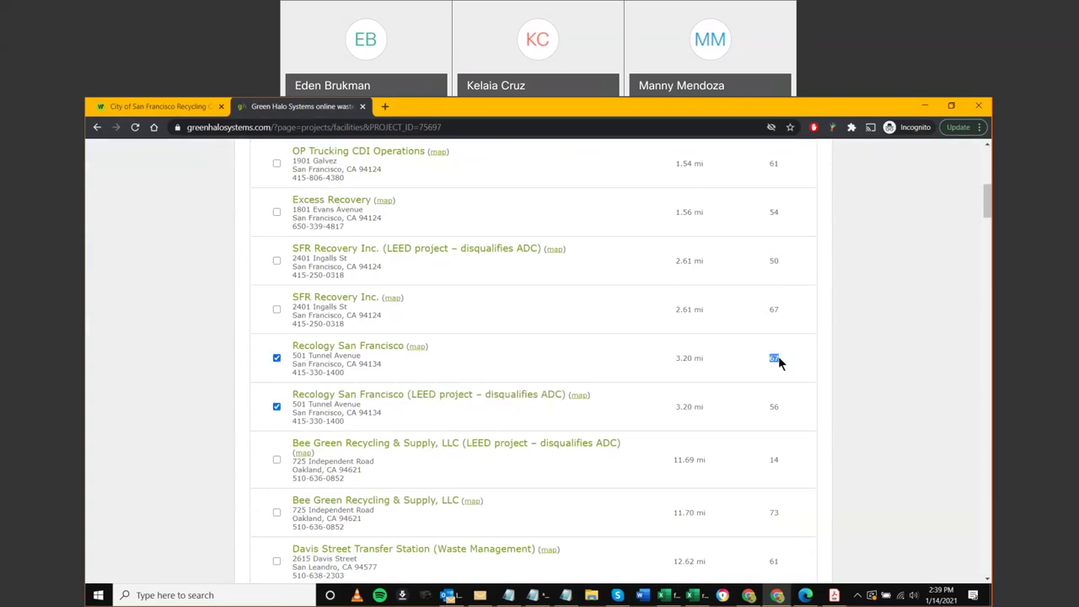
{"action": "double_click", "coordinate": [773, 406]}
{"action": "left_click_drag", "start_coordinate": [410, 394], "coordinate": [439, 393]}
{"action": "scroll", "coordinate": [380, 367], "scroll_direction": "up", "scroll_amount": 5}
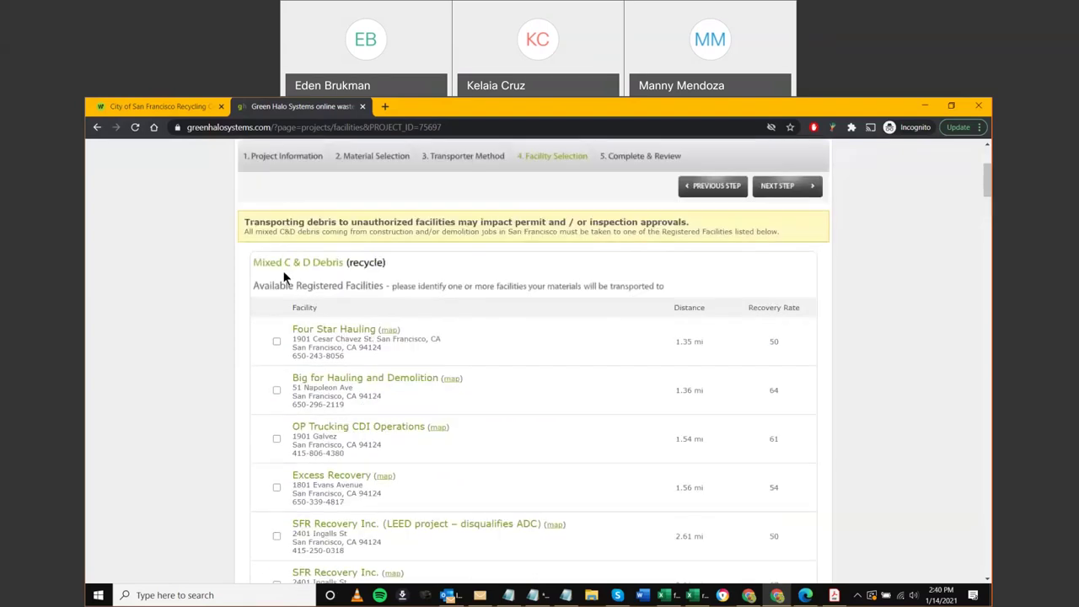
Point out ADC in the LEED facility name, then uncheck plain Recology San Francisco
{"action": "scroll", "coordinate": [254, 361], "scroll_direction": "down", "scroll_amount": 1}
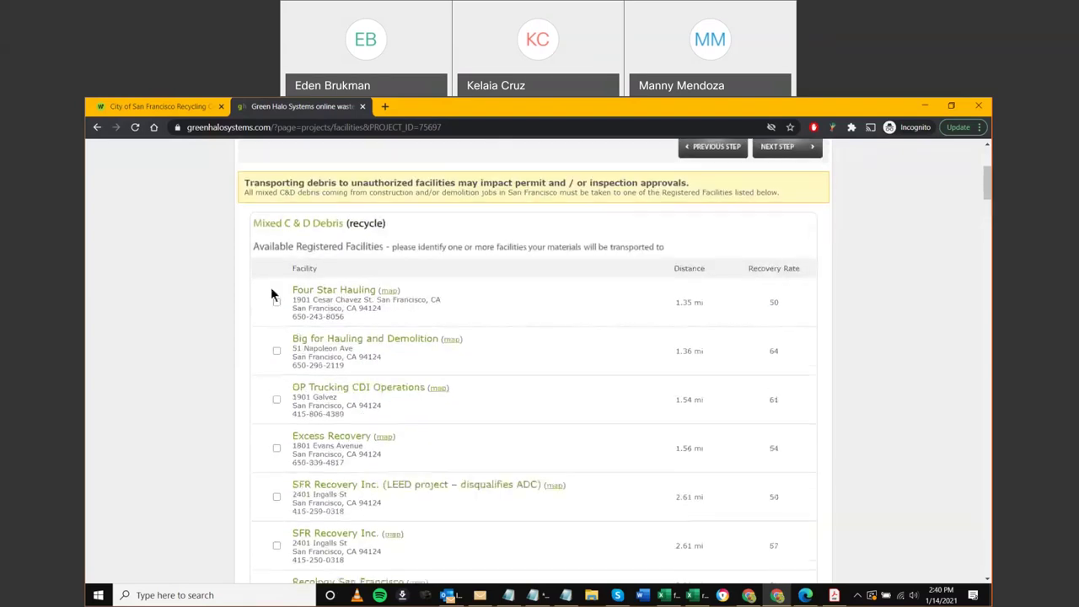
{"action": "scroll", "coordinate": [329, 298], "scroll_direction": "down", "scroll_amount": 3}
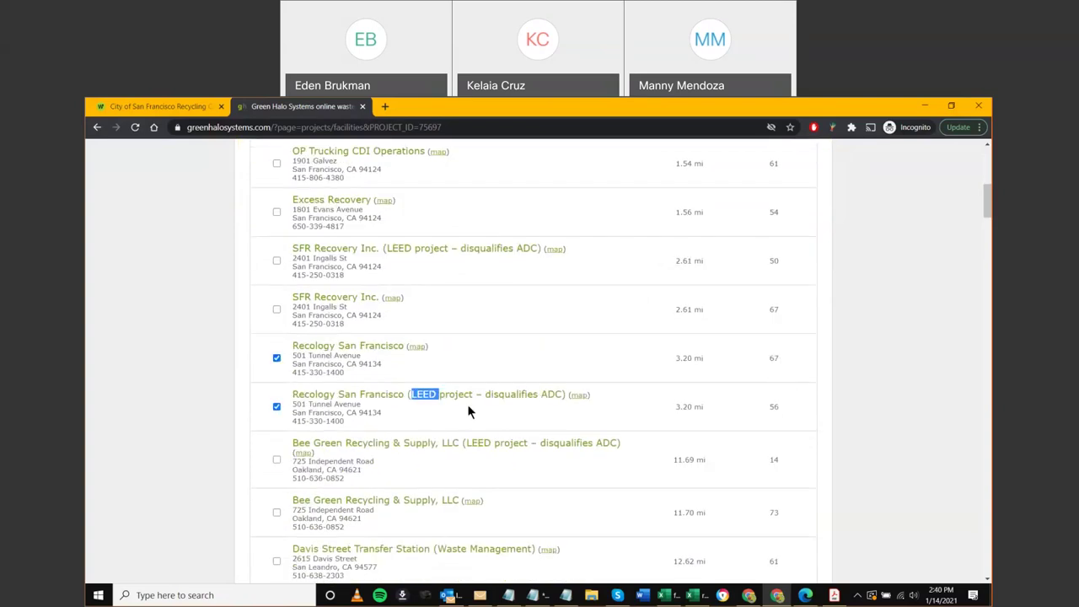
{"action": "double_click", "coordinate": [550, 394]}
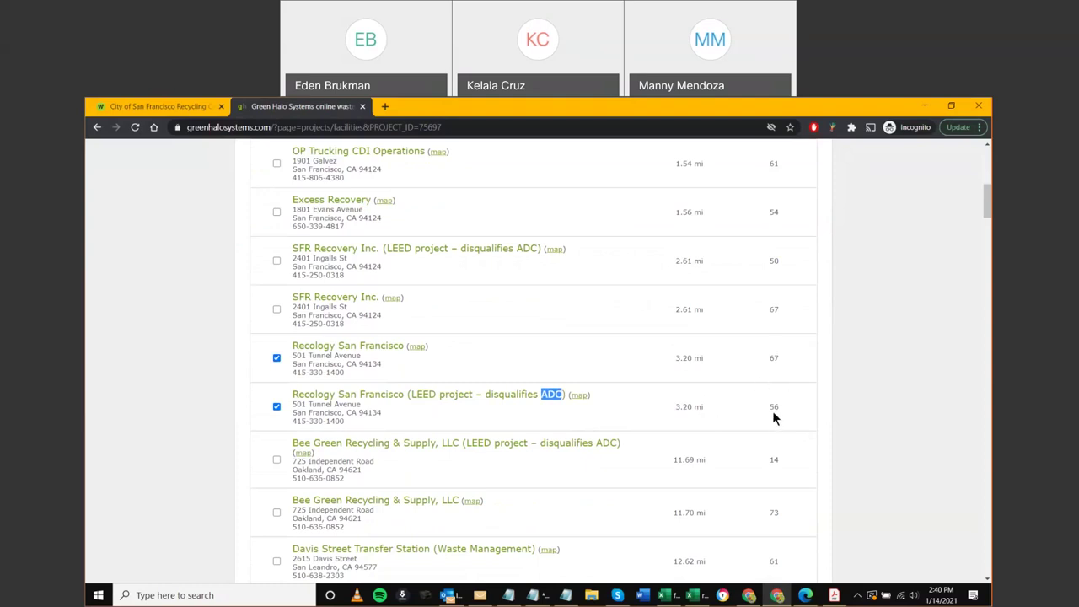
{"action": "left_click", "coordinate": [193, 396]}
{"action": "scroll", "coordinate": [263, 419], "scroll_direction": "up", "scroll_amount": 1}
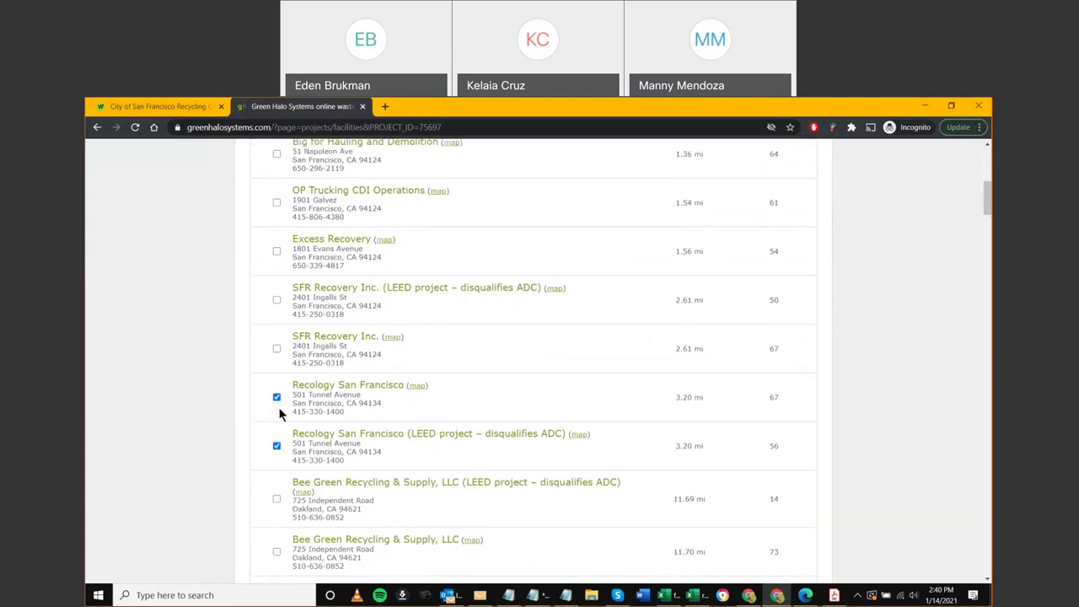
{"action": "left_click", "coordinate": [276, 397]}
Check SFR Recovery Inc. (LEED project), leaving Bee Green Recycling unchecked
{"action": "scroll", "coordinate": [272, 447], "scroll_direction": "down", "scroll_amount": 1}
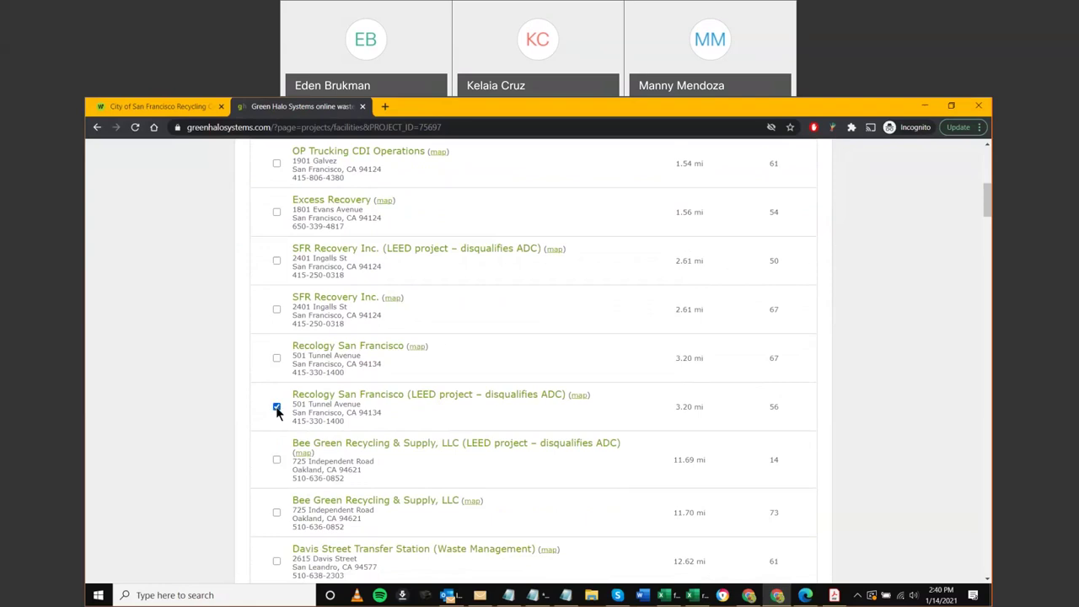
{"action": "left_click", "coordinate": [278, 461]}
{"action": "left_click_drag", "start_coordinate": [292, 394], "coordinate": [371, 393]}
{"action": "left_click_drag", "start_coordinate": [293, 443], "coordinate": [358, 444]}
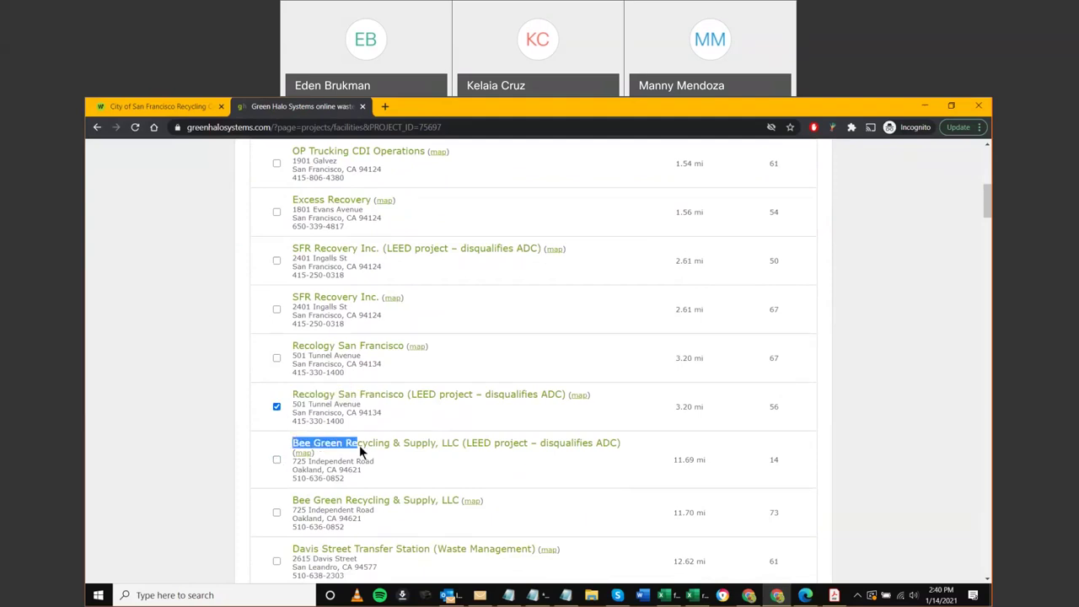
{"action": "left_click", "coordinate": [277, 459]}
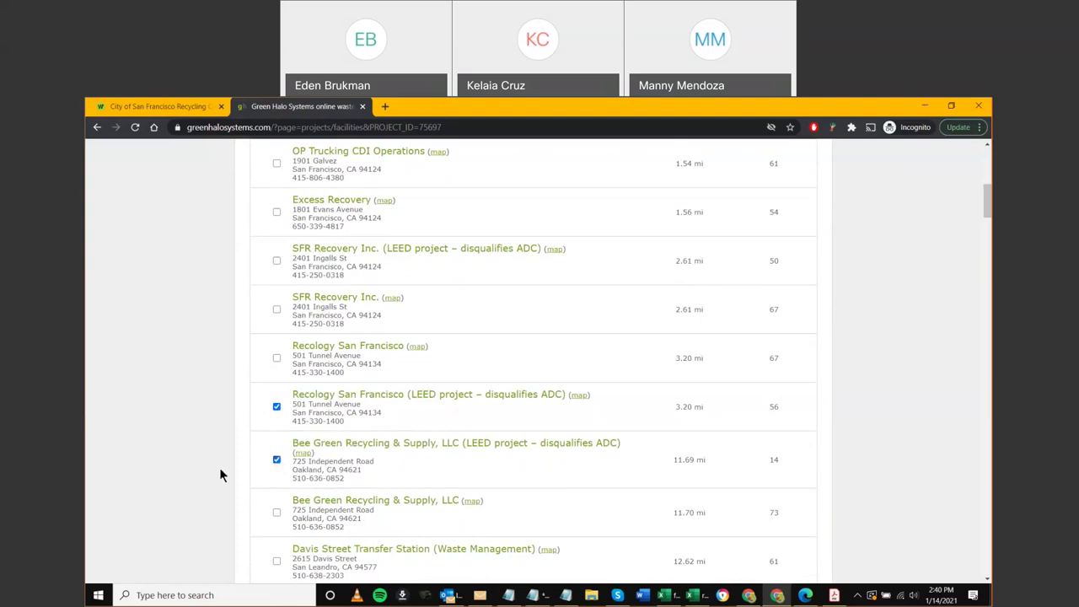
{"action": "scroll", "coordinate": [229, 476], "scroll_direction": "up", "scroll_amount": 1}
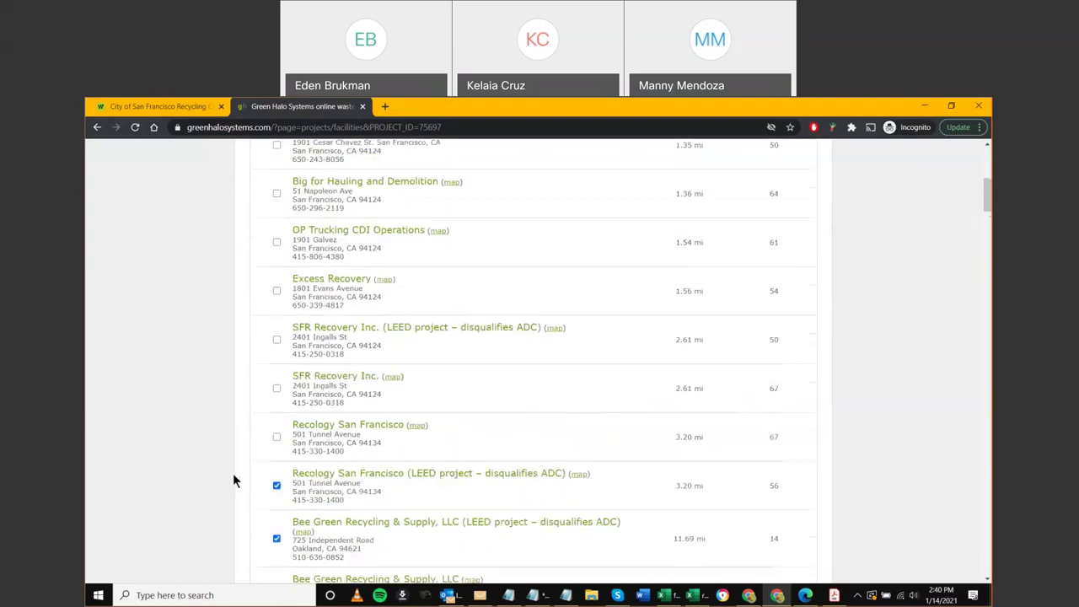
{"action": "left_click", "coordinate": [276, 339]}
Highlight LEED in the Recology facility name, then clear the highlights
{"action": "scroll", "coordinate": [281, 486], "scroll_direction": "down", "scroll_amount": 1}
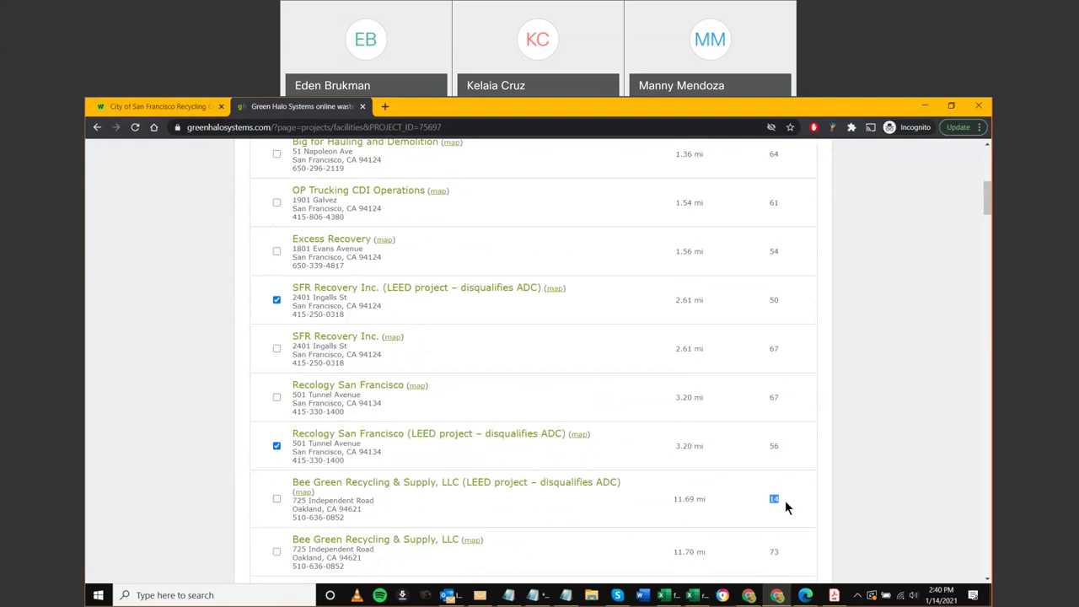
{"action": "left_click", "coordinate": [901, 504]}
{"action": "left_click_drag", "start_coordinate": [412, 433], "coordinate": [436, 435]}
{"action": "left_click", "coordinate": [174, 449]}
{"action": "scroll", "coordinate": [174, 455], "scroll_direction": "down", "scroll_amount": 5}
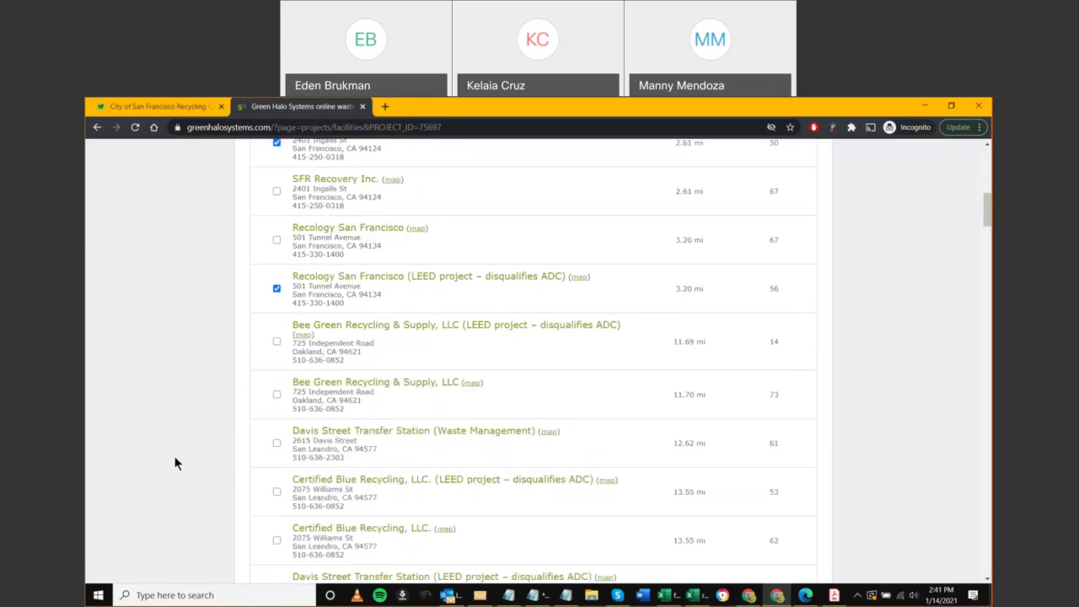
Highlight the Zanker facility's 33.73 mi distance under Carpet & Padding
{"action": "scroll", "coordinate": [174, 468], "scroll_direction": "down", "scroll_amount": 12}
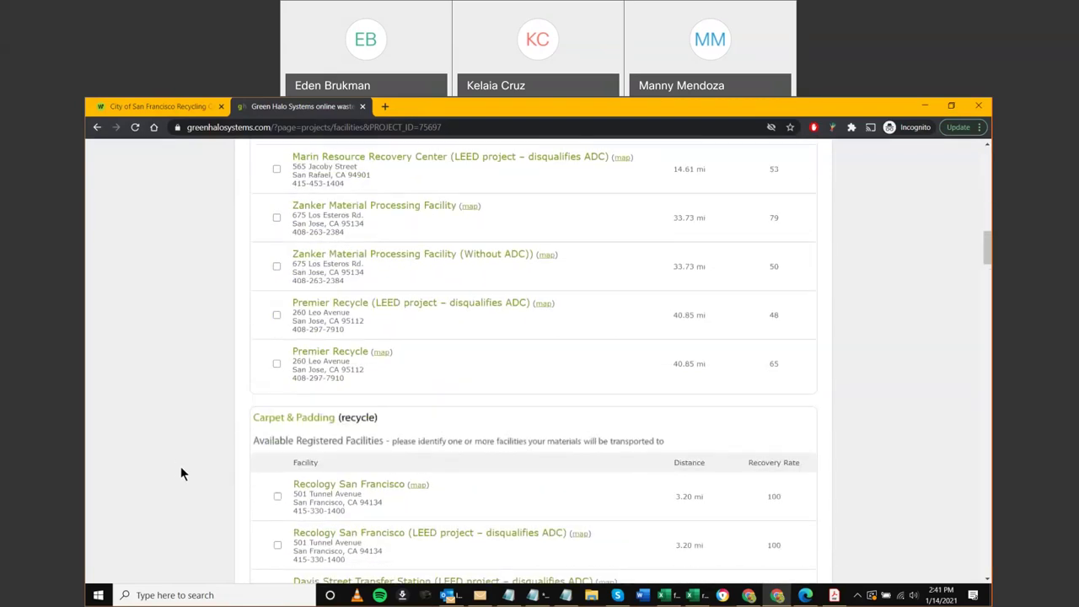
{"action": "scroll", "coordinate": [194, 474], "scroll_direction": "up", "scroll_amount": 7}
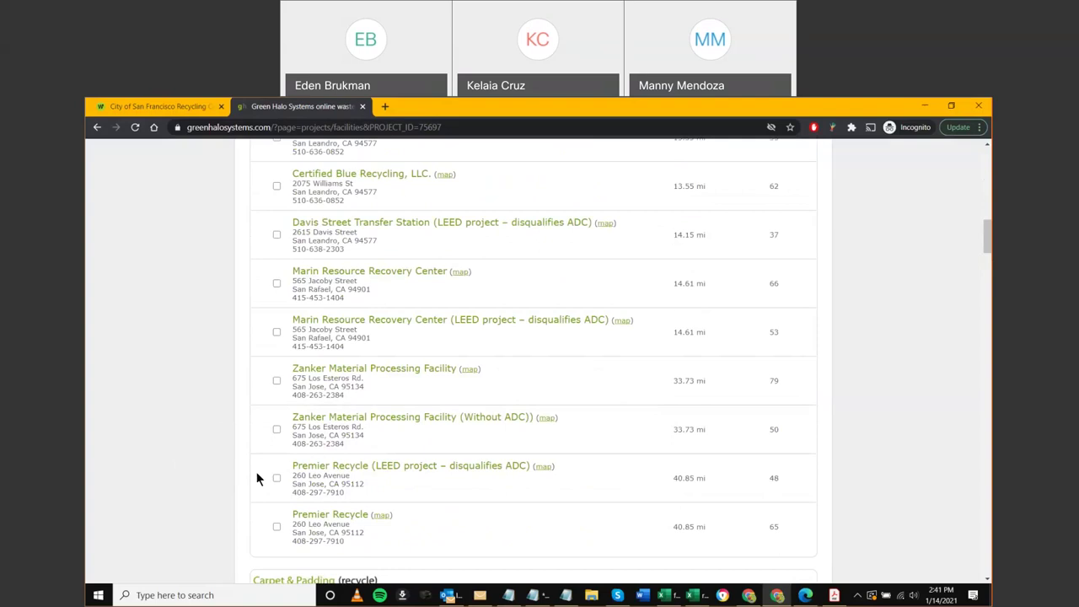
{"action": "scroll", "coordinate": [284, 250], "scroll_direction": "up", "scroll_amount": 3}
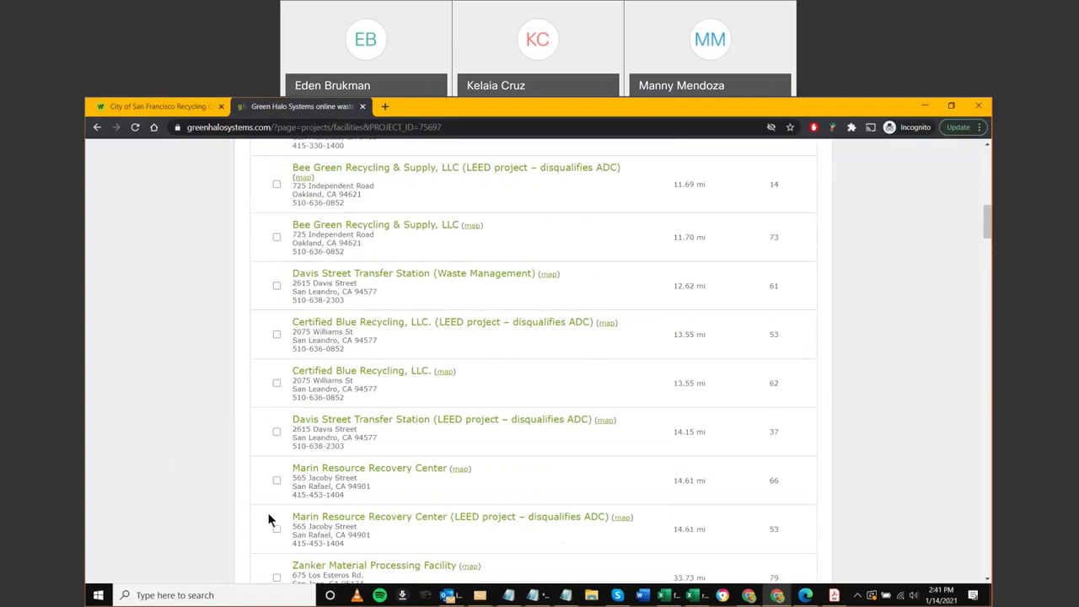
{"action": "scroll", "coordinate": [209, 503], "scroll_direction": "down", "scroll_amount": 3}
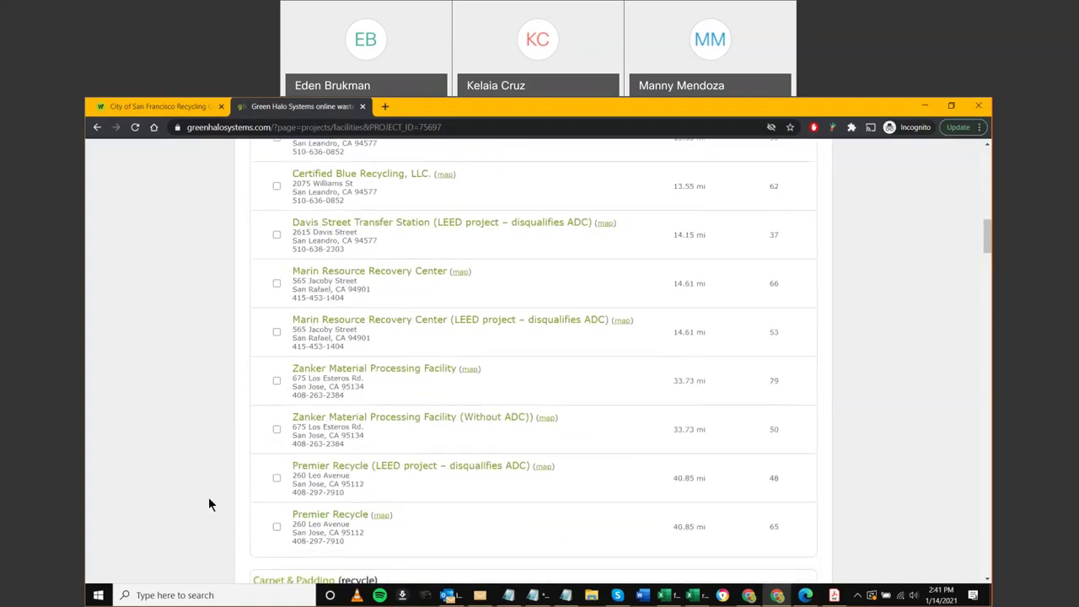
{"action": "scroll", "coordinate": [220, 500], "scroll_direction": "down", "scroll_amount": 1}
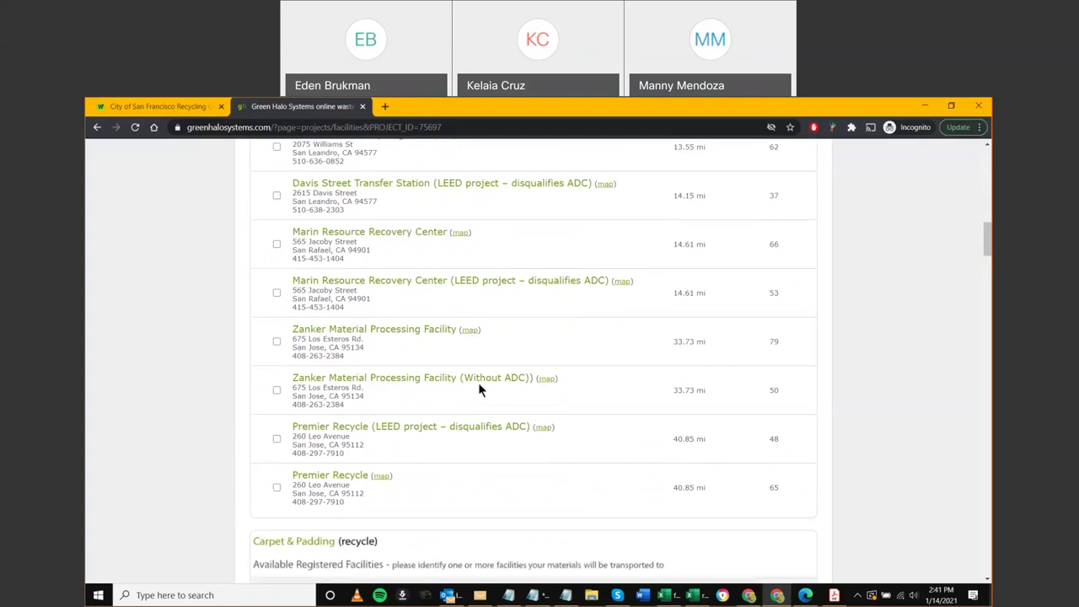
{"action": "left_click_drag", "start_coordinate": [672, 391], "coordinate": [705, 390]}
{"action": "left_click", "coordinate": [174, 411]}
Assign LEED Recology San Francisco and Davis Street to Carpet & Padding, and LEED Recology to Ceiling Tiles
{"action": "scroll", "coordinate": [174, 413], "scroll_direction": "down", "scroll_amount": 5}
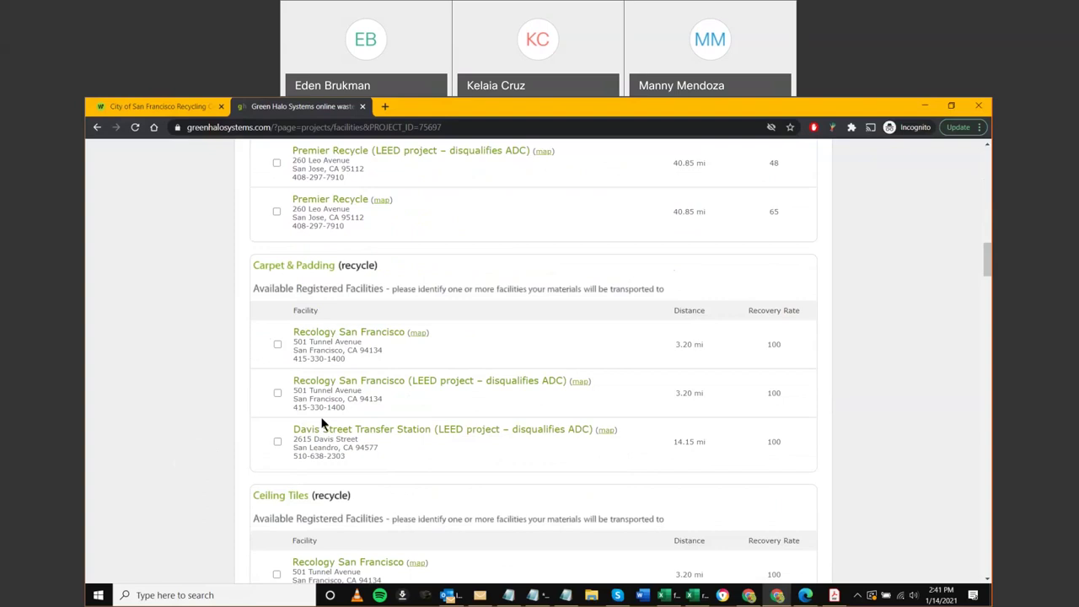
{"action": "left_click", "coordinate": [278, 393]}
{"action": "left_click", "coordinate": [277, 441]}
{"action": "scroll", "coordinate": [164, 389], "scroll_direction": "down", "scroll_amount": 3}
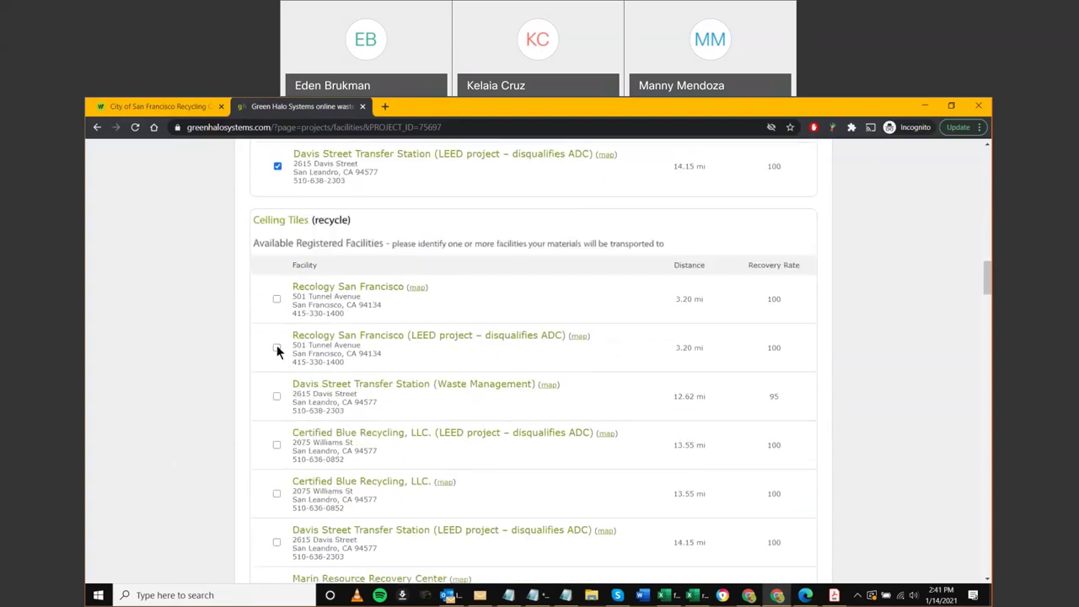
{"action": "left_click", "coordinate": [277, 347]}
{"action": "scroll", "coordinate": [179, 419], "scroll_direction": "down", "scroll_amount": 1}
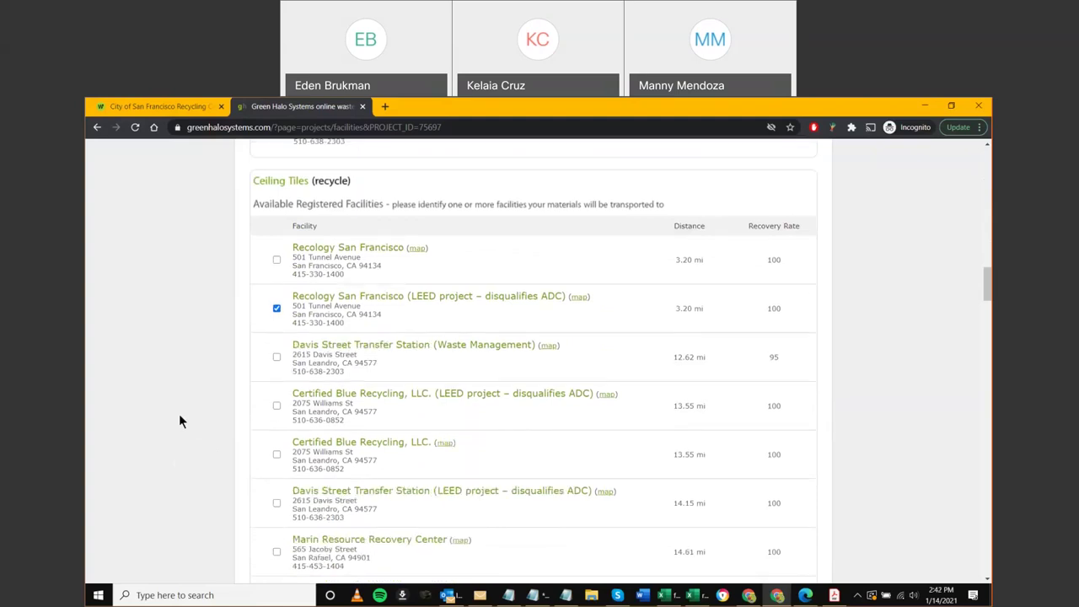
{"action": "scroll", "coordinate": [177, 414], "scroll_direction": "down", "scroll_amount": 3}
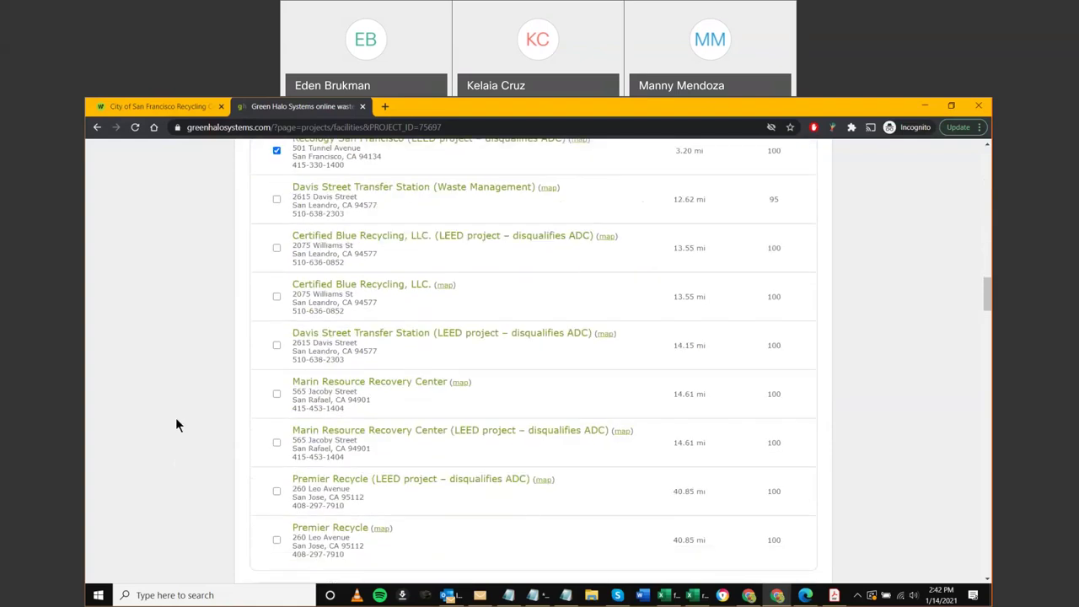
Switch Drywall from Bee Green Recycling to Recology San Francisco (LEED)
{"action": "scroll", "coordinate": [175, 420], "scroll_direction": "down", "scroll_amount": 5}
{"action": "scroll", "coordinate": [175, 421], "scroll_direction": "up", "scroll_amount": 1}
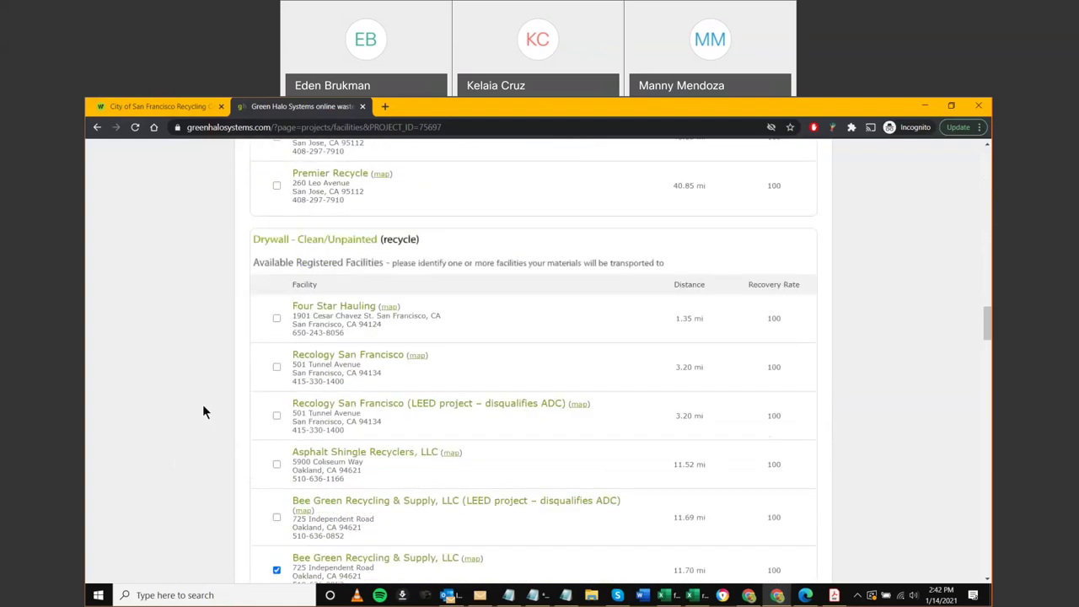
{"action": "left_click", "coordinate": [277, 416]}
{"action": "scroll", "coordinate": [238, 429], "scroll_direction": "down", "scroll_amount": 2}
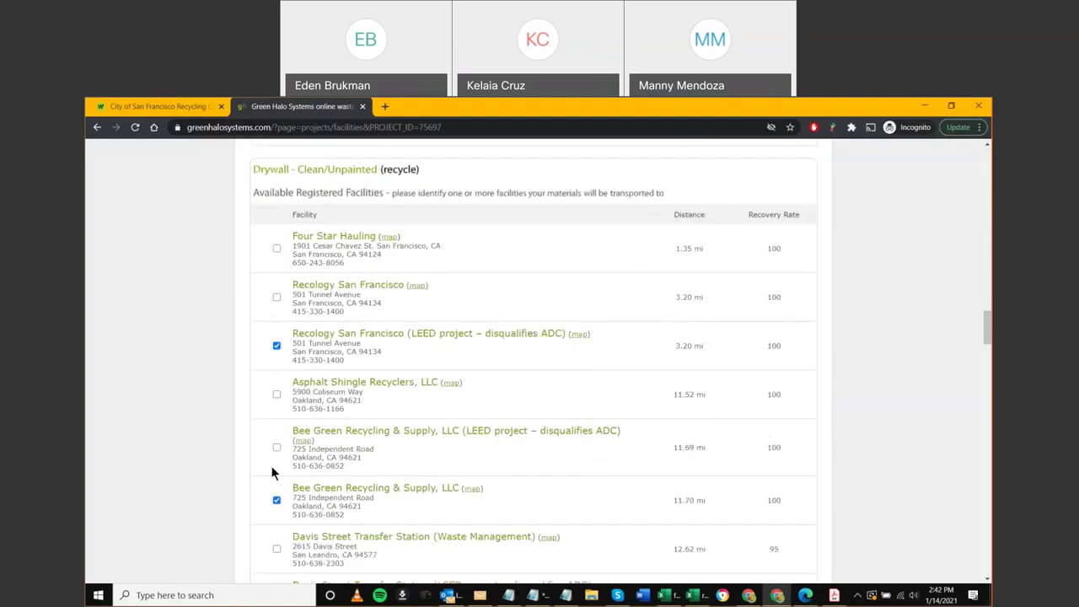
{"action": "left_click", "coordinate": [276, 491]}
Assign Metal to Recology San Francisco (LEED) and scroll to the bottom of the list
{"action": "scroll", "coordinate": [226, 499], "scroll_direction": "down", "scroll_amount": 2}
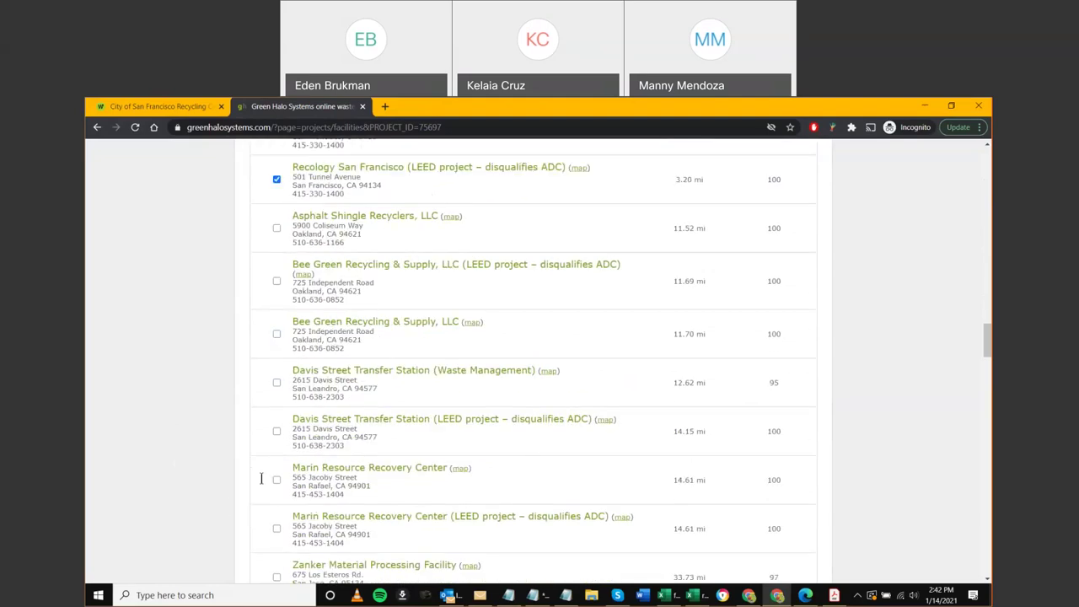
{"action": "scroll", "coordinate": [207, 455], "scroll_direction": "down", "scroll_amount": 6}
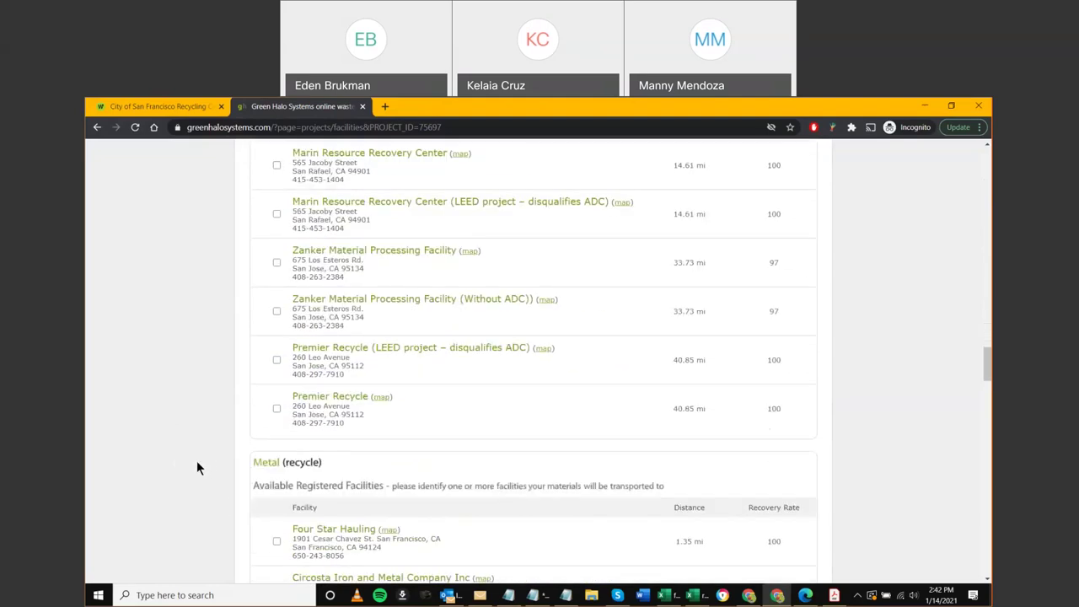
{"action": "scroll", "coordinate": [211, 447], "scroll_direction": "down", "scroll_amount": 1}
{"action": "left_click", "coordinate": [273, 508]}
{"action": "scroll", "coordinate": [168, 487], "scroll_direction": "down", "scroll_amount": 7}
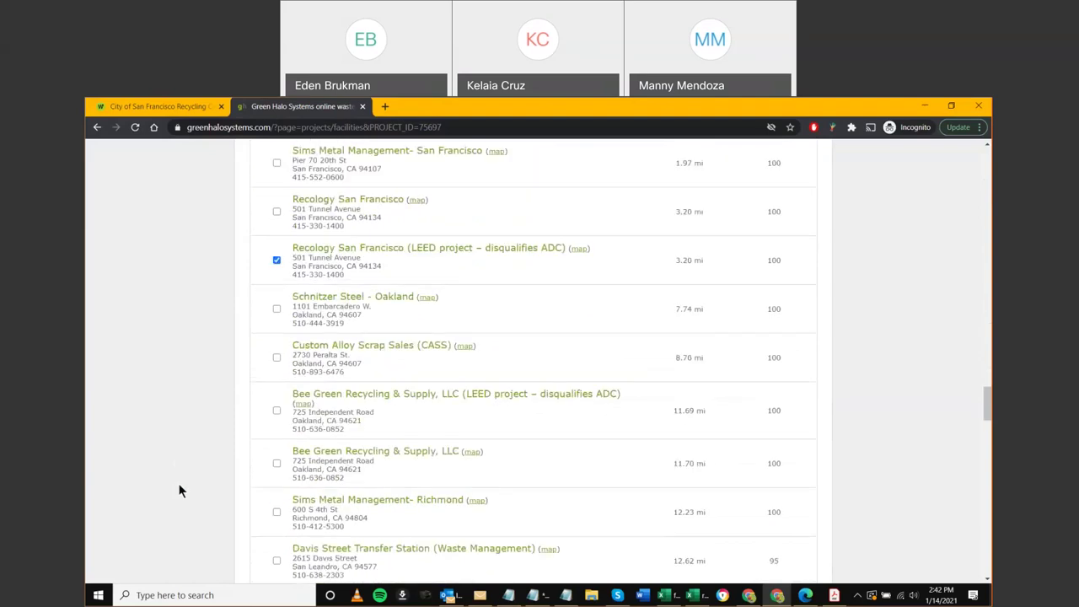
{"action": "scroll", "coordinate": [182, 484], "scroll_direction": "down", "scroll_amount": 9}
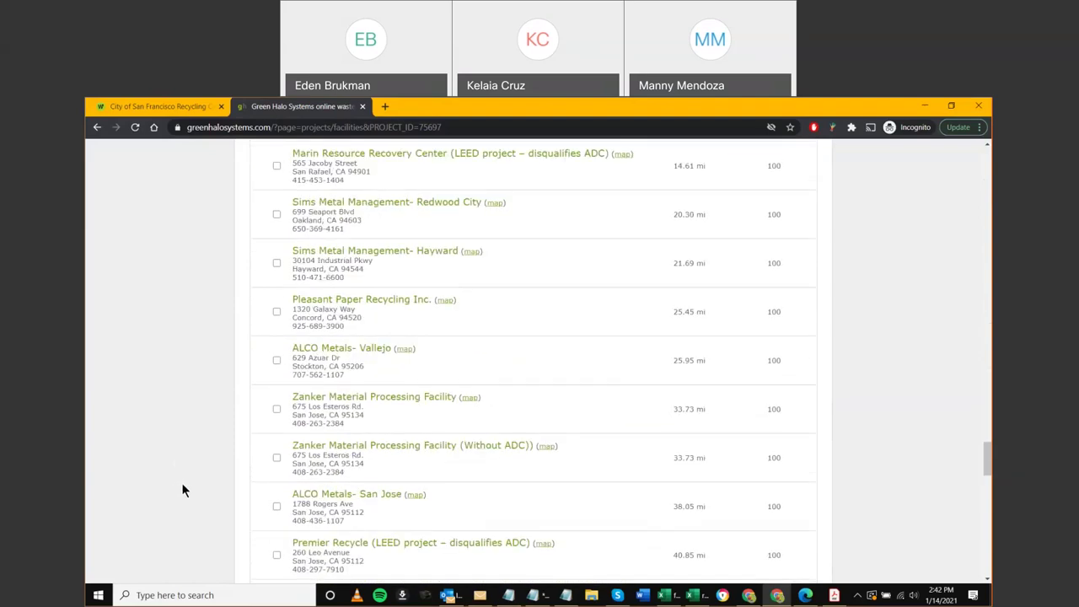
{"action": "scroll", "coordinate": [183, 482], "scroll_direction": "down", "scroll_amount": 4}
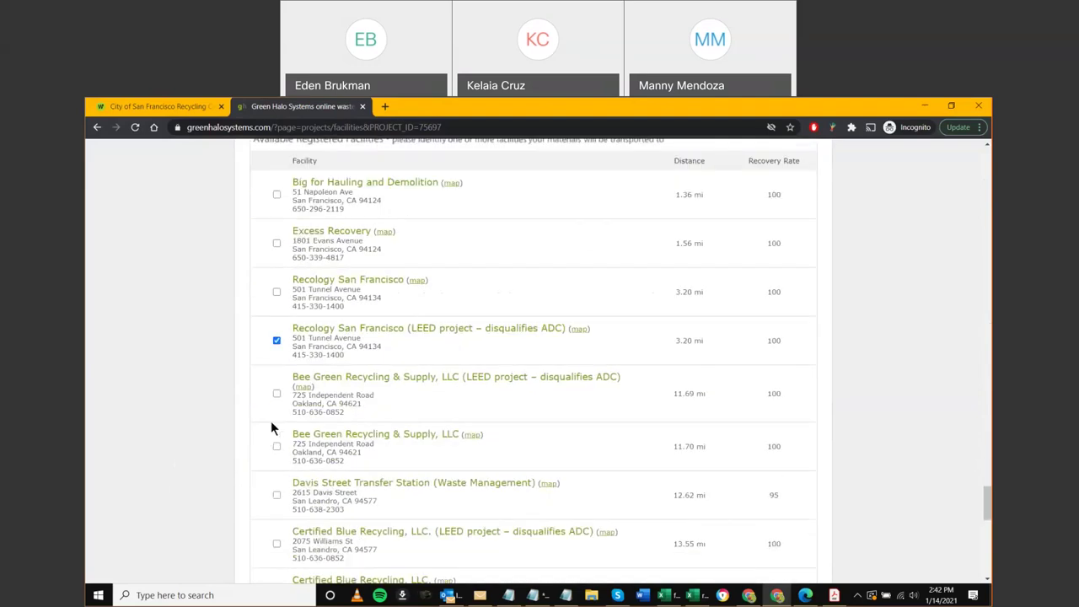
{"action": "scroll", "coordinate": [265, 429], "scroll_direction": "down", "scroll_amount": 9}
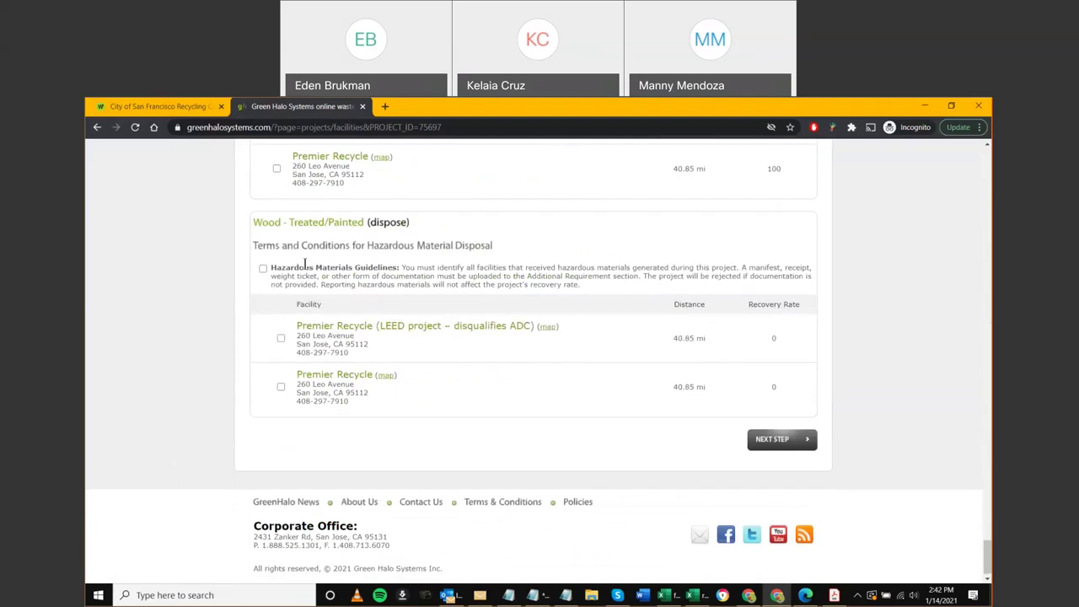
Dismiss the missing-facility warning and accept the Hazardous Materials Guidelines
{"action": "left_click", "coordinate": [773, 445]}
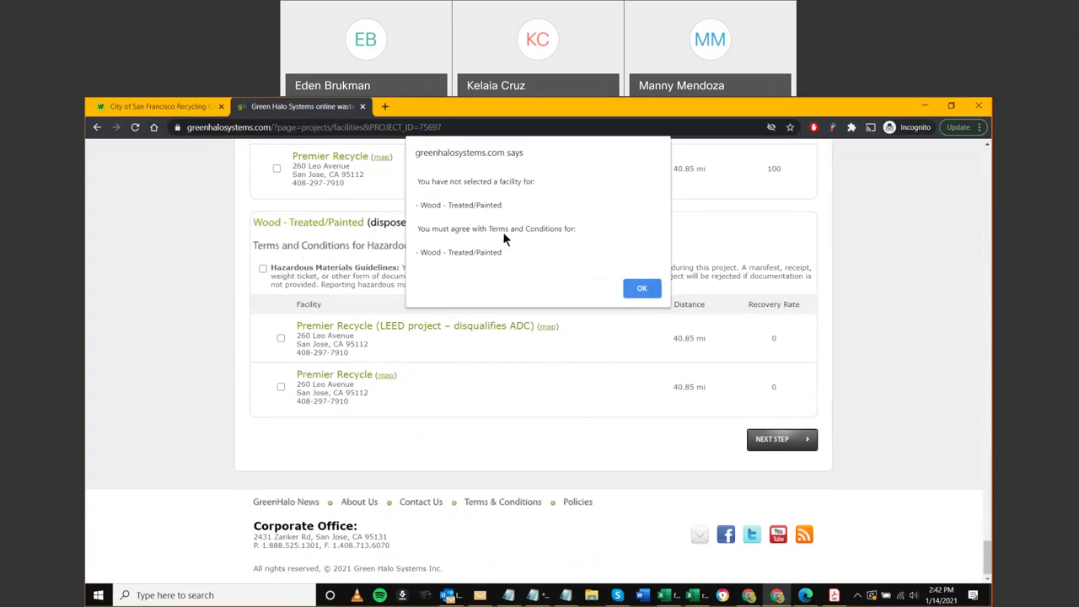
{"action": "left_click", "coordinate": [646, 290]}
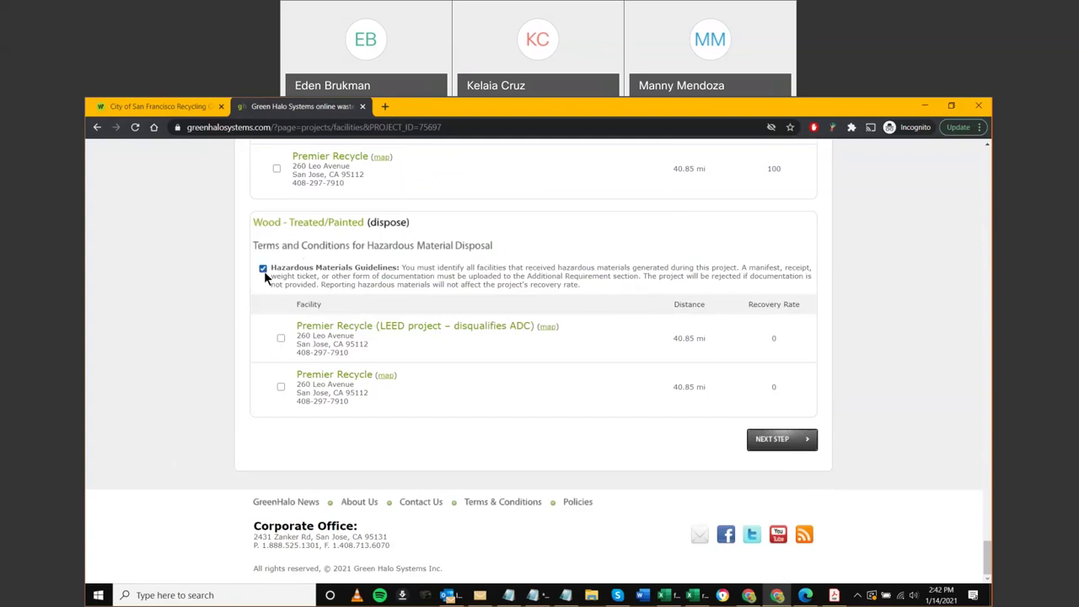
{"action": "left_click_drag", "start_coordinate": [269, 268], "coordinate": [402, 268]}
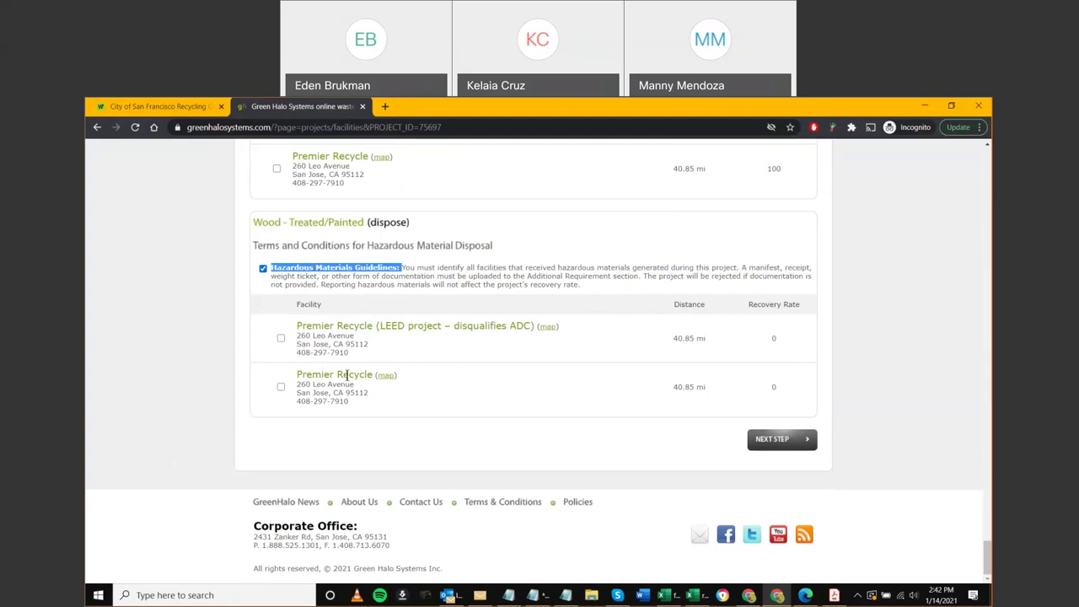
{"action": "left_click", "coordinate": [381, 325]}
Assign Premier Recycle (LEED project) to Wood - Treated/Painted and return to the page top
{"action": "double_click", "coordinate": [392, 326]}
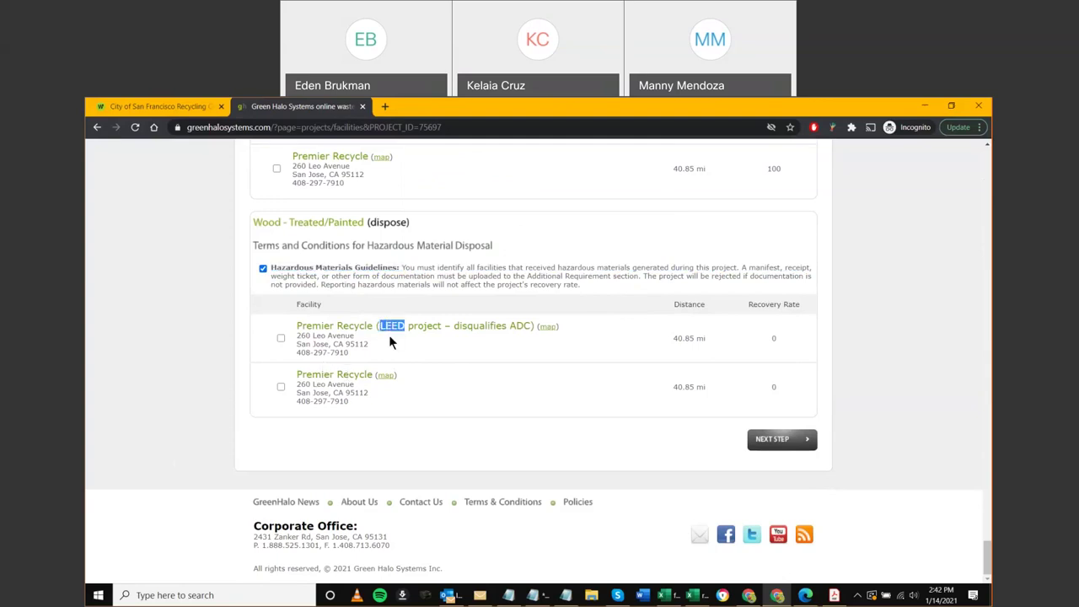
{"action": "left_click", "coordinate": [280, 338]}
{"action": "left_click", "coordinate": [887, 362]}
{"action": "key", "text": "Home"}
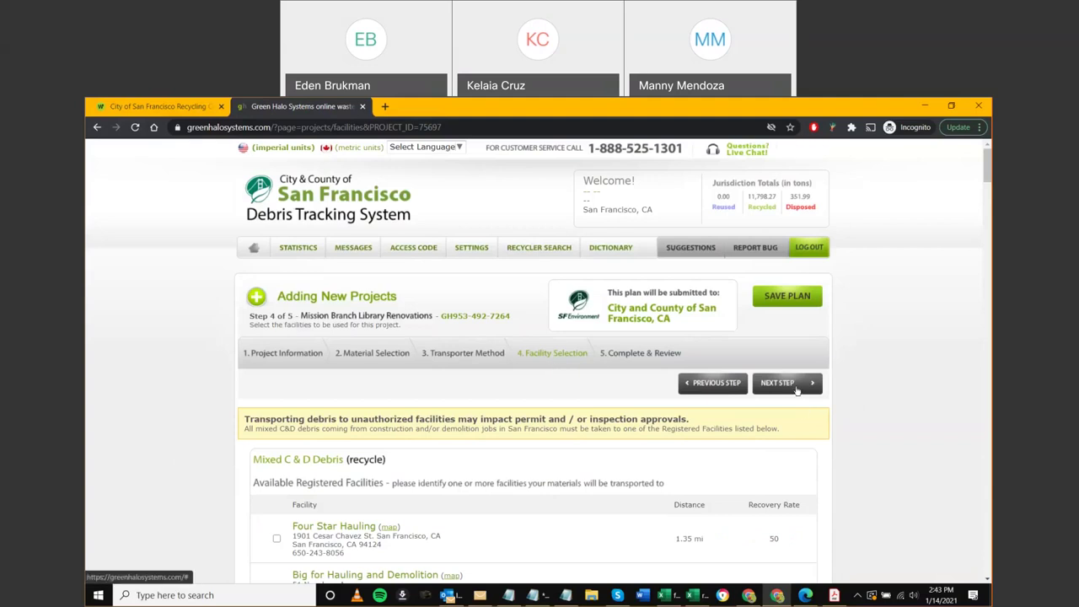
Go to step 5 Complete & Review and review the Project Information and Project Status panels
{"action": "left_click", "coordinate": [284, 355]}
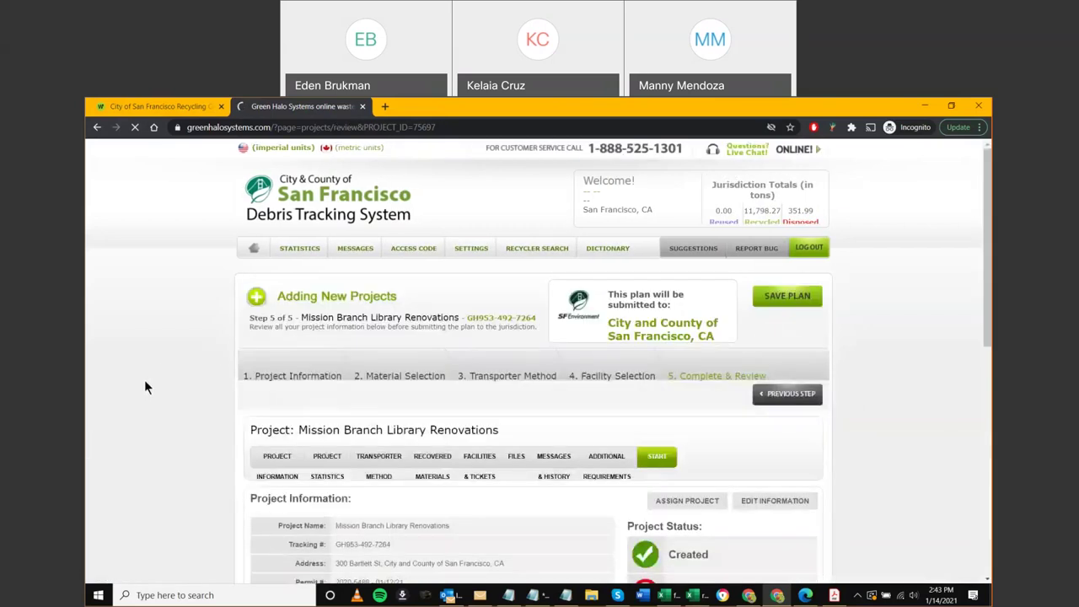
{"action": "scroll", "coordinate": [153, 379], "scroll_direction": "down", "scroll_amount": 1}
{"action": "scroll", "coordinate": [173, 381], "scroll_direction": "down", "scroll_amount": 1}
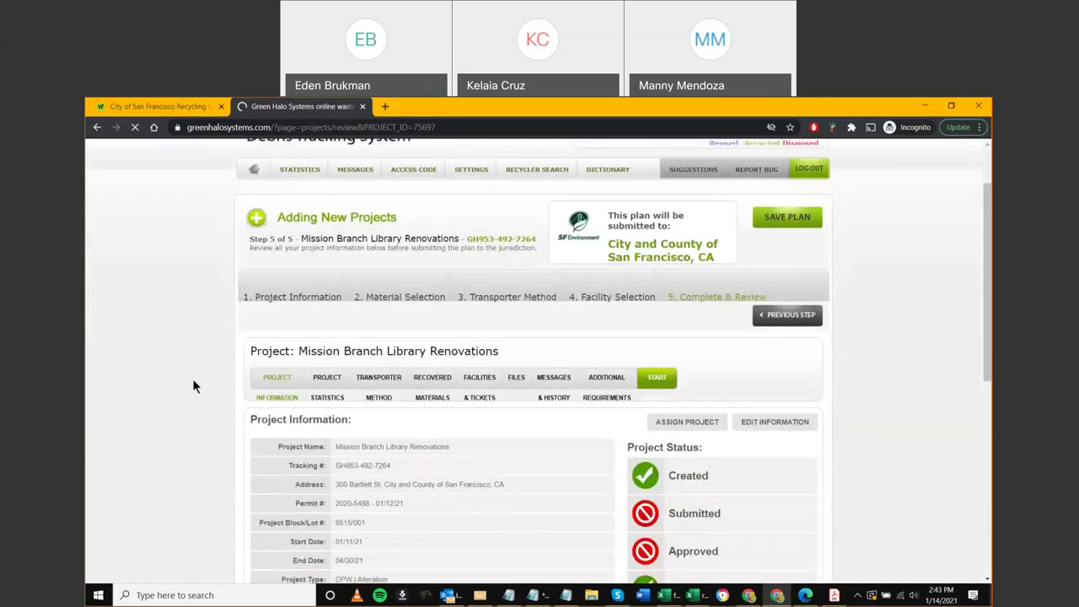
{"action": "scroll", "coordinate": [194, 388], "scroll_direction": "down", "scroll_amount": 1}
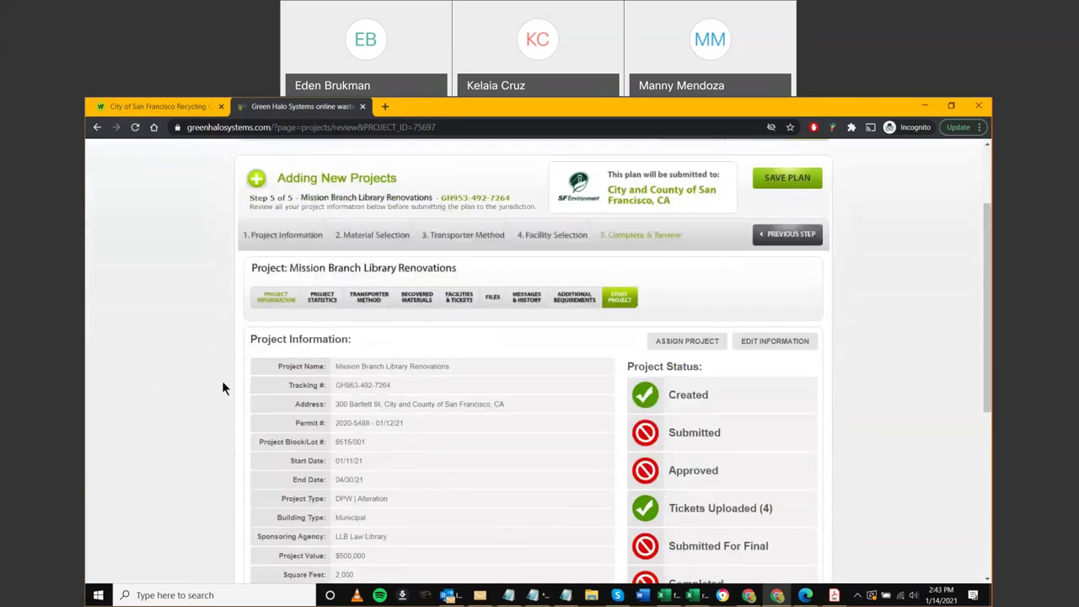
{"action": "scroll", "coordinate": [221, 389], "scroll_direction": "up", "scroll_amount": 2}
{"action": "scroll", "coordinate": [208, 391], "scroll_direction": "up", "scroll_amount": 1}
{"action": "scroll", "coordinate": [208, 391], "scroll_direction": "down", "scroll_amount": 2}
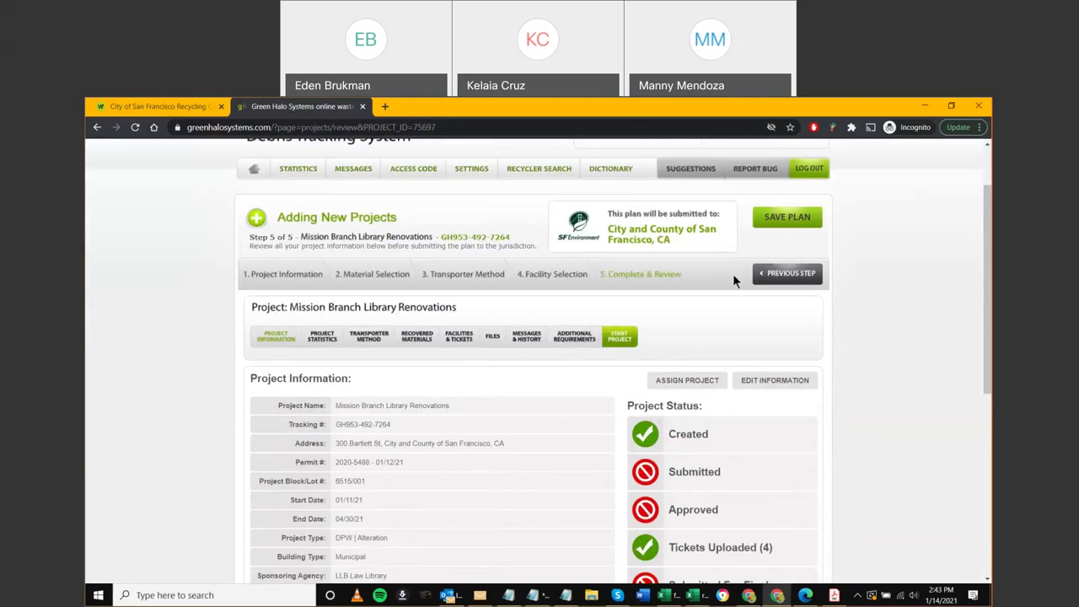
Save the project plan, dismiss the confirmation, and switch to the other browser window
{"action": "left_click", "coordinate": [788, 222]}
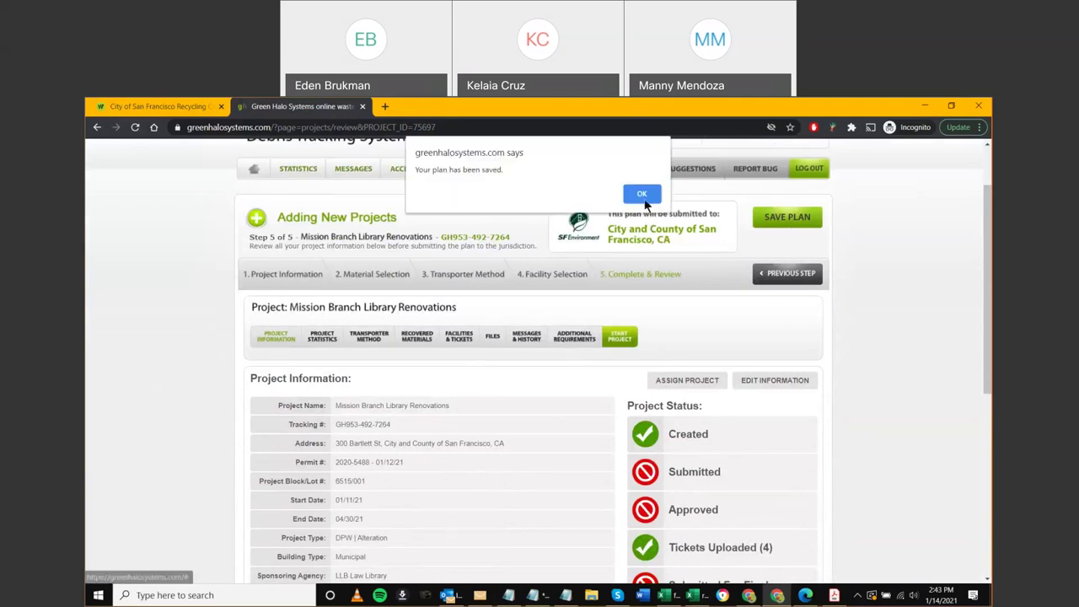
{"action": "left_click", "coordinate": [645, 202]}
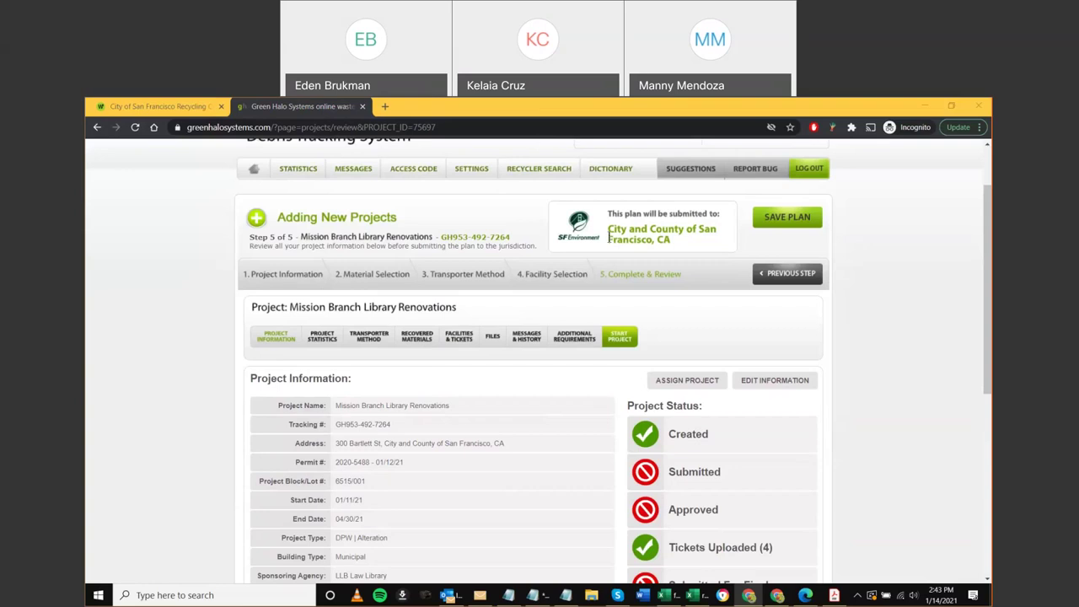
{"action": "key", "text": "alt+Tab"}
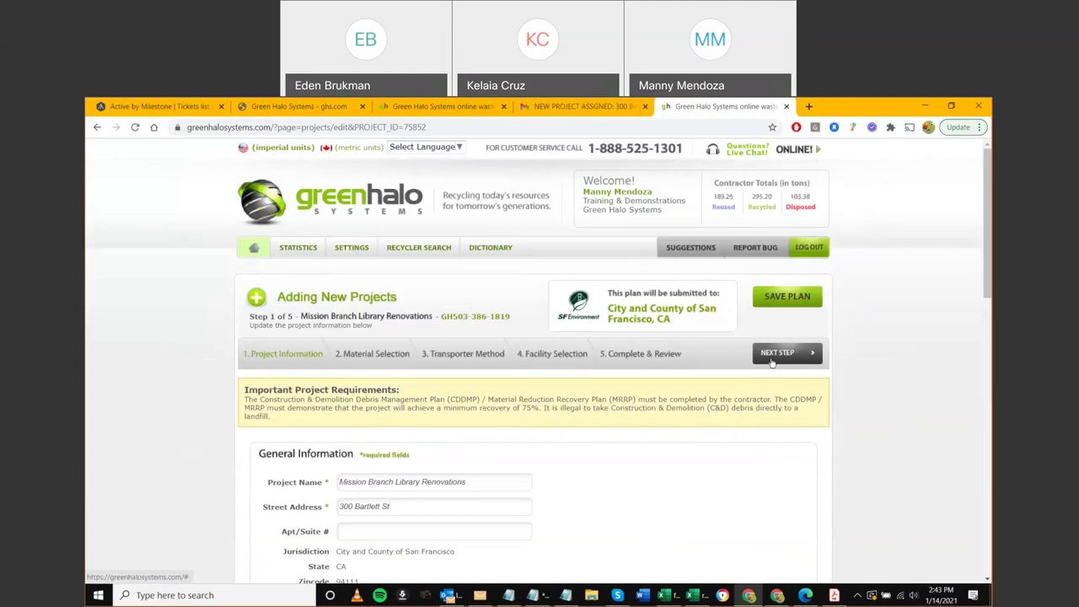
Advance the second window's project to Material Selection, reload it, and return to the Incognito window
{"action": "left_click", "coordinate": [772, 360]}
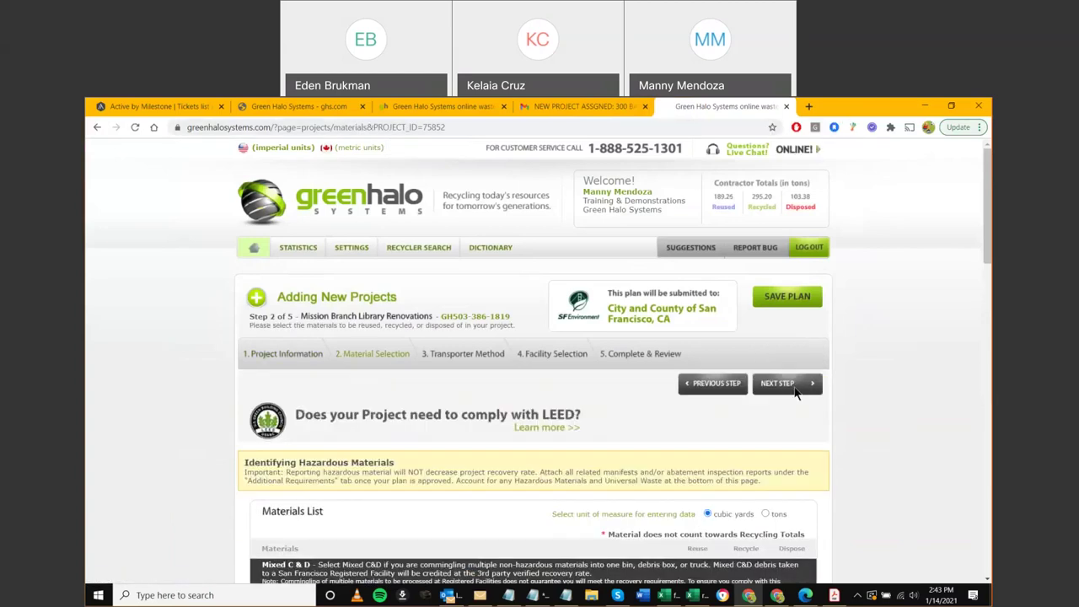
{"action": "left_click", "coordinate": [797, 387]}
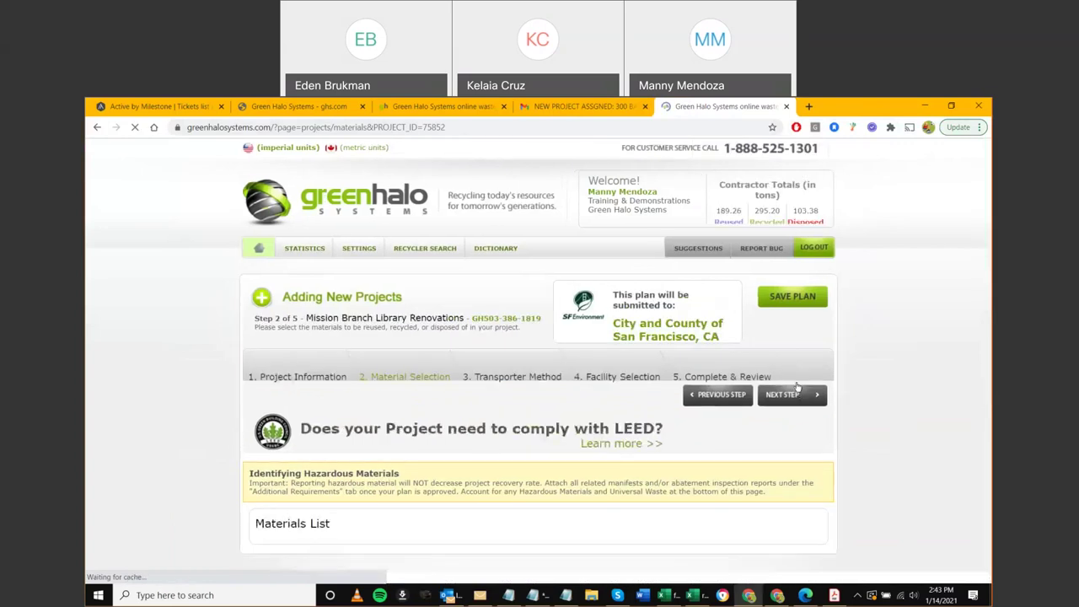
{"action": "left_click", "coordinate": [607, 381]}
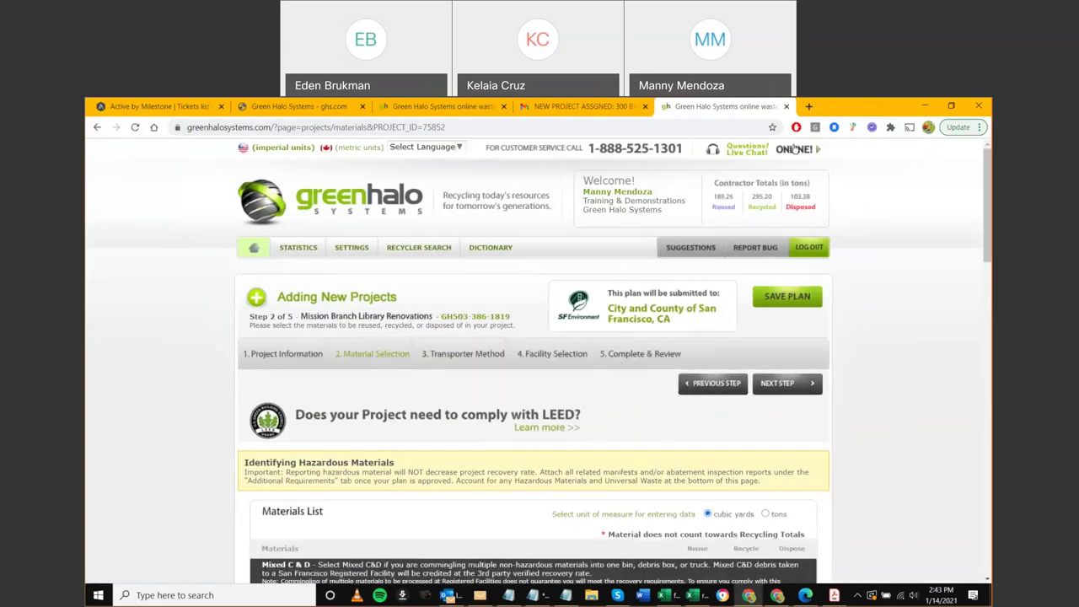
{"action": "key", "text": "alt+Tab"}
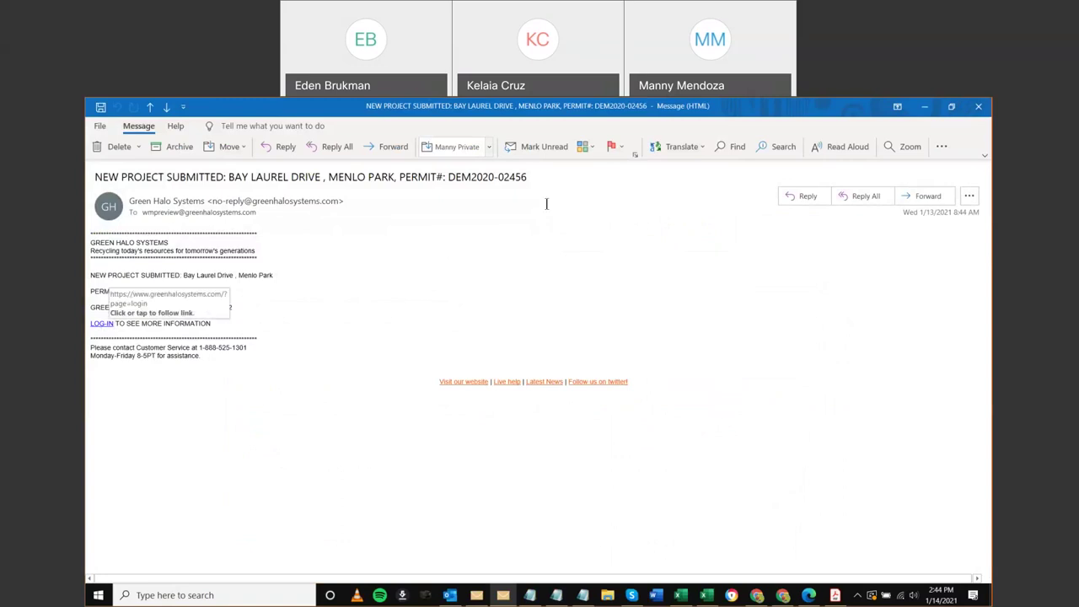
Minimize the New Project Submitted email window
{"action": "left_click", "coordinate": [924, 107]}
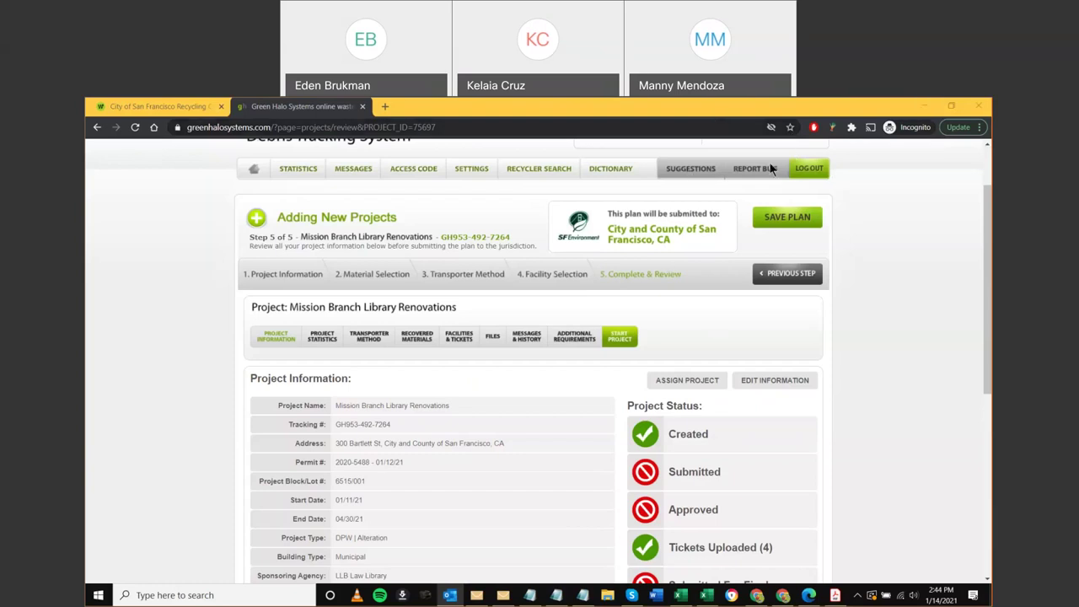
Save the Mission Branch Library Renovations plan and start the project, confirming the prompt
{"action": "left_click", "coordinate": [265, 196]}
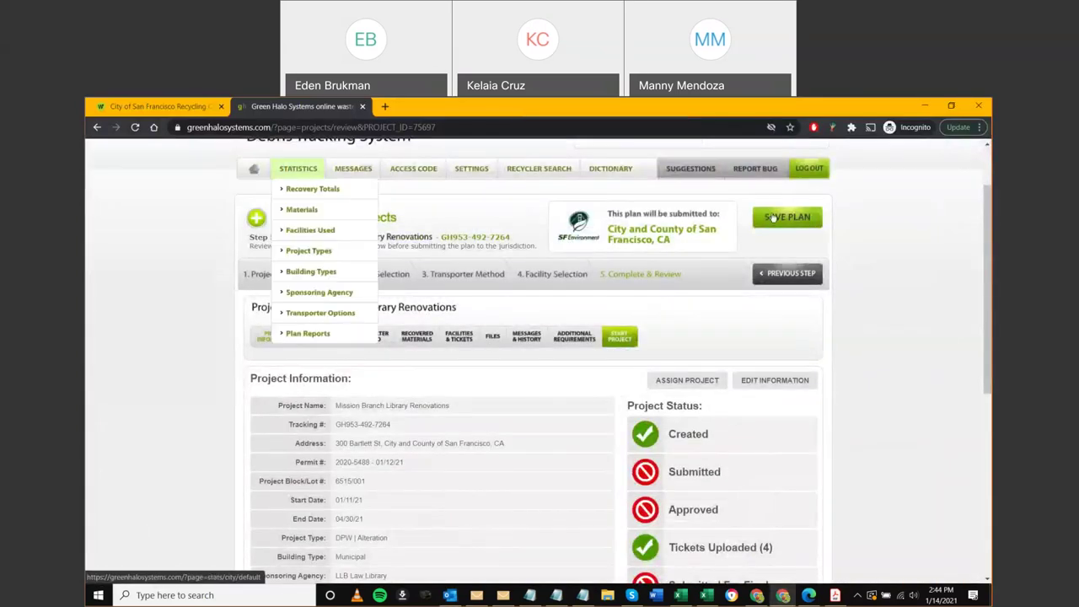
{"action": "left_click", "coordinate": [251, 171]}
{"action": "left_click", "coordinate": [638, 187]}
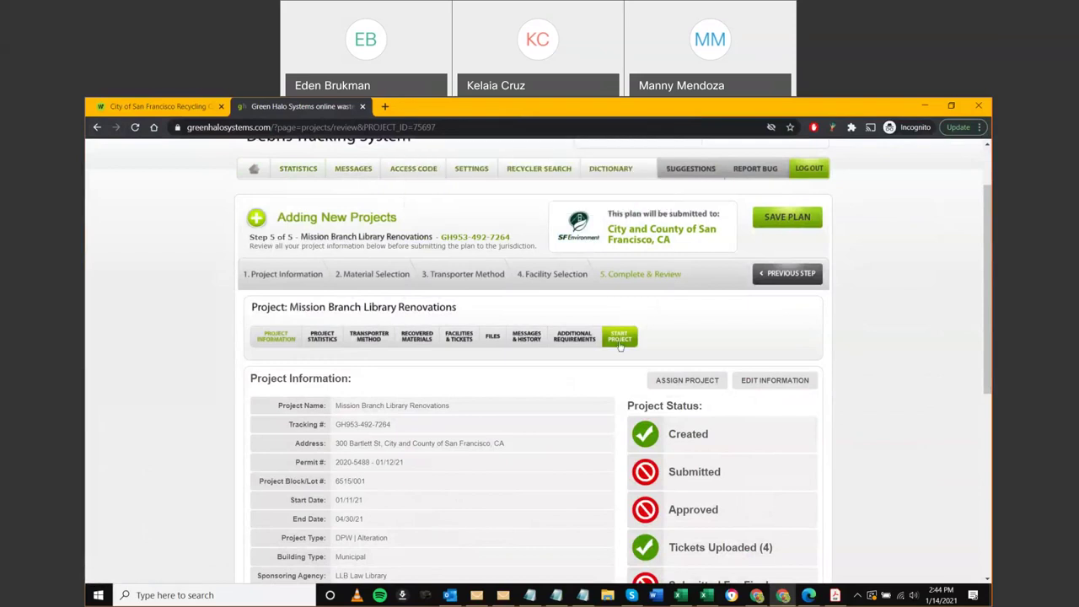
{"action": "left_click", "coordinate": [620, 338]}
{"action": "left_click", "coordinate": [596, 218]}
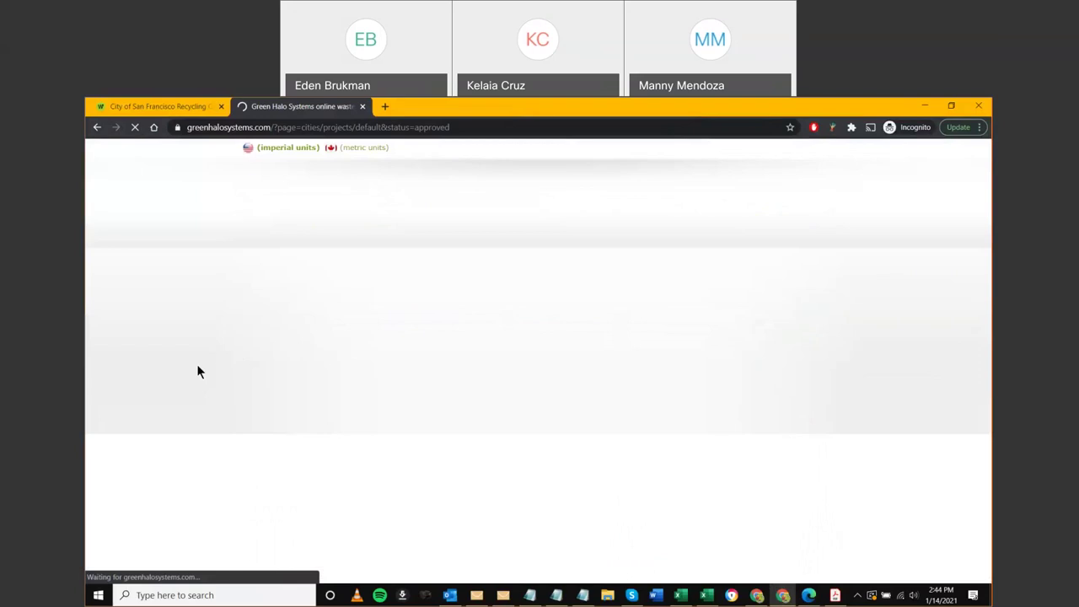
Open the Pending (2) project listing in a new browser tab and switch to it
{"action": "left_click", "coordinate": [536, 385]}
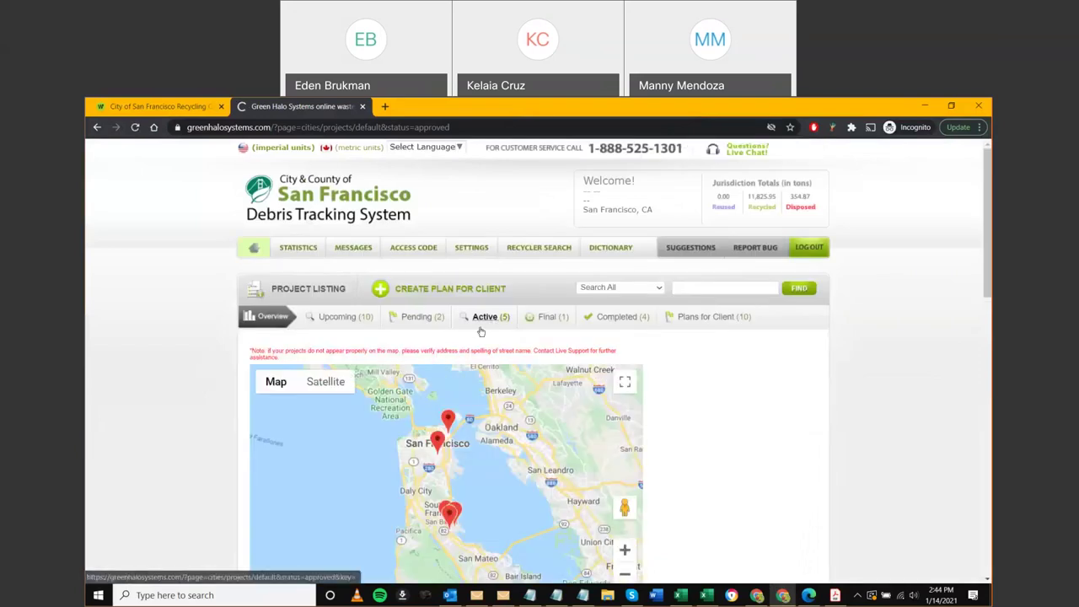
{"action": "scroll", "coordinate": [478, 327], "scroll_direction": "down", "scroll_amount": 1}
{"action": "scroll", "coordinate": [478, 327], "scroll_direction": "down", "scroll_amount": 1}
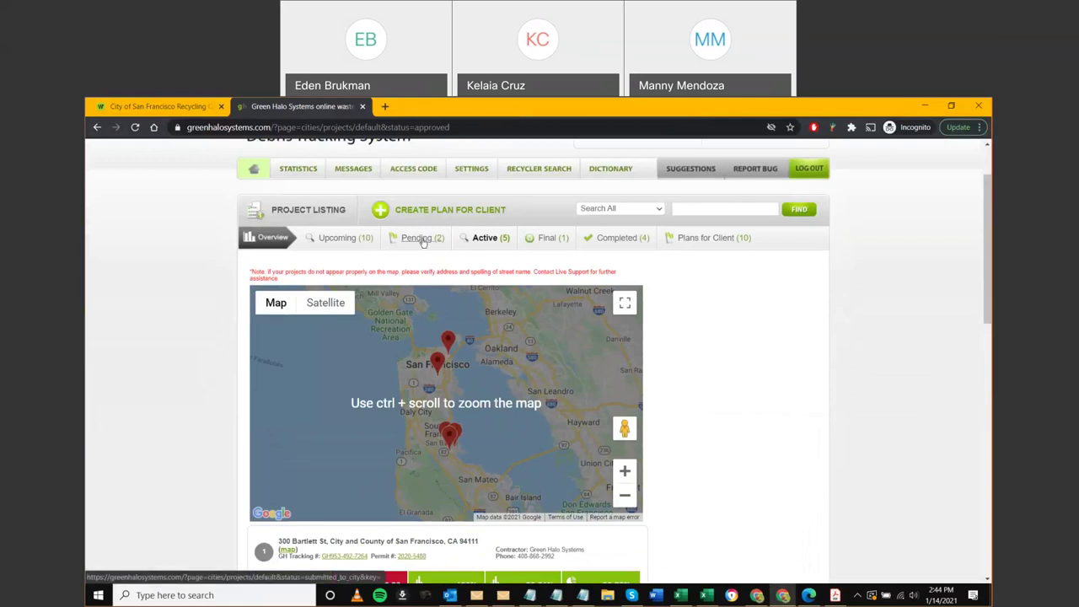
{"action": "left_click", "coordinate": [424, 241]}
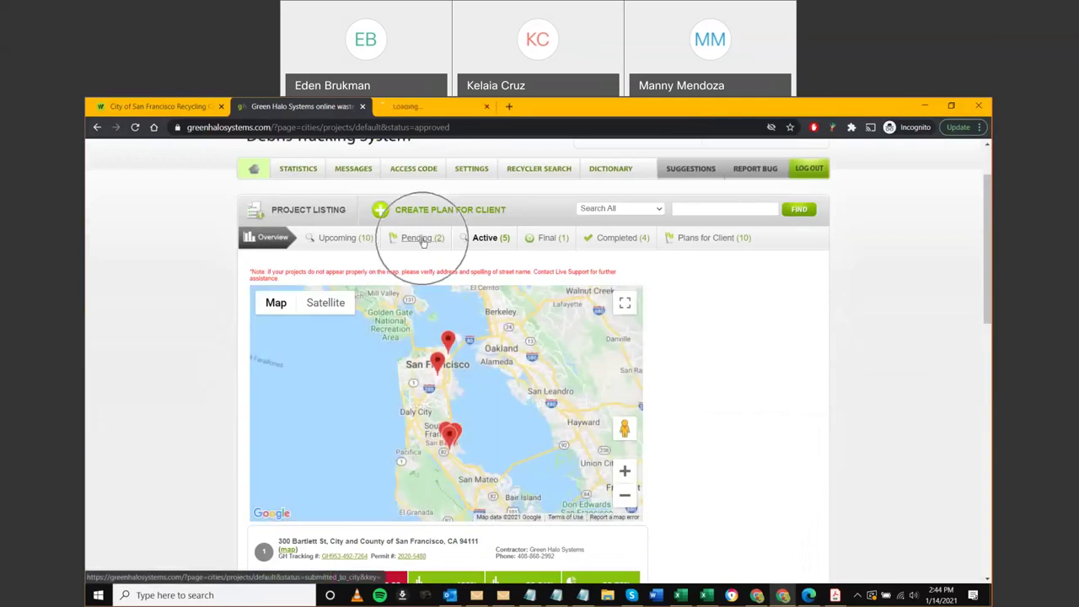
{"action": "left_click", "coordinate": [434, 107]}
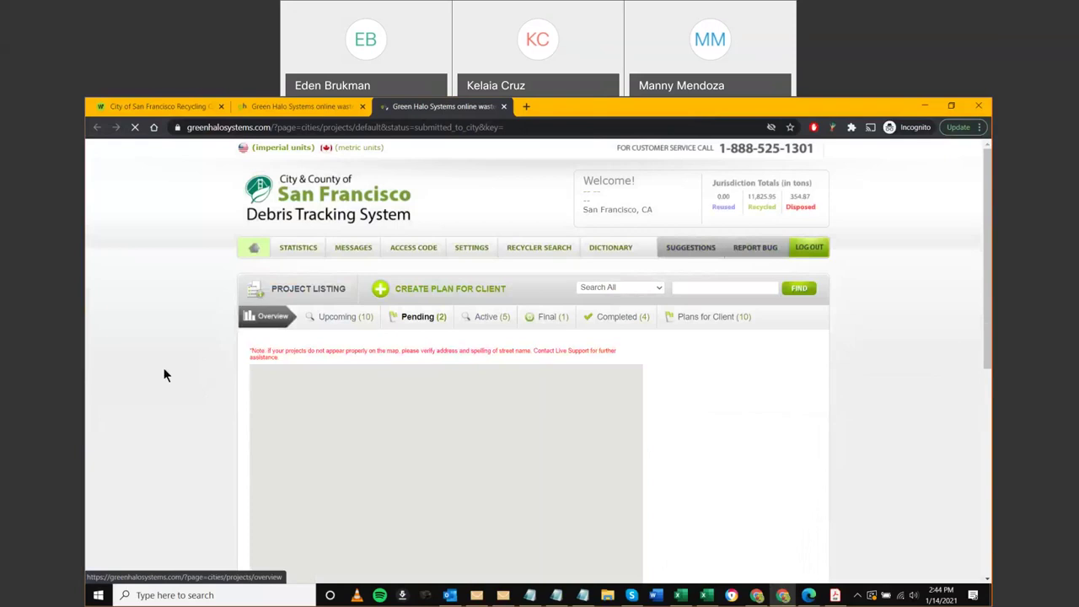
Open the first pending project (64.8% overall diversion) in its own tab, closing the duplicate
{"action": "scroll", "coordinate": [151, 388], "scroll_direction": "down", "scroll_amount": 4}
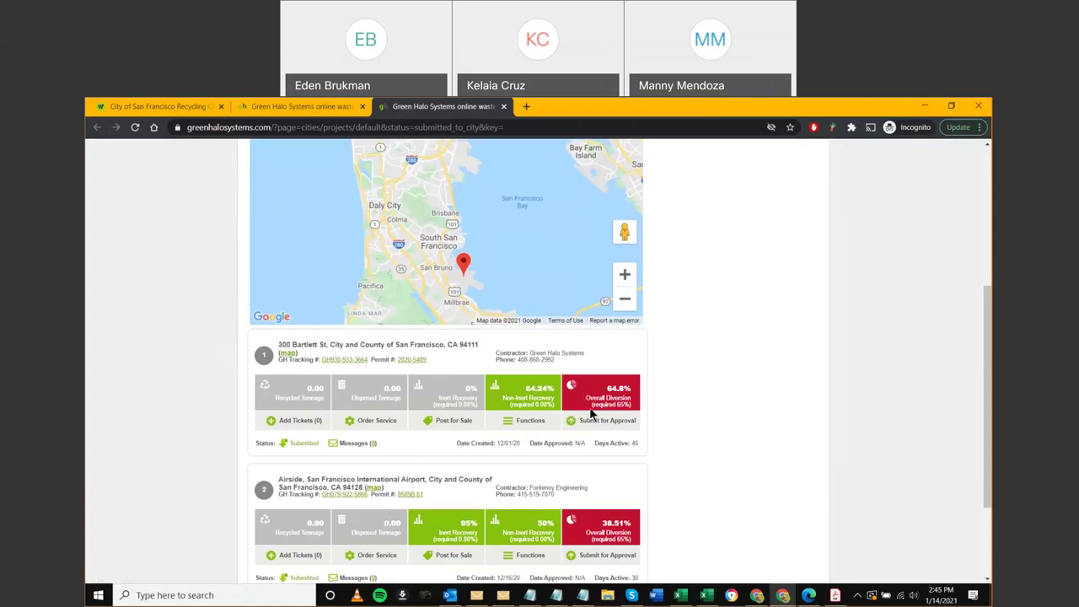
{"action": "left_click", "coordinate": [343, 361], "text": "ctrl"}
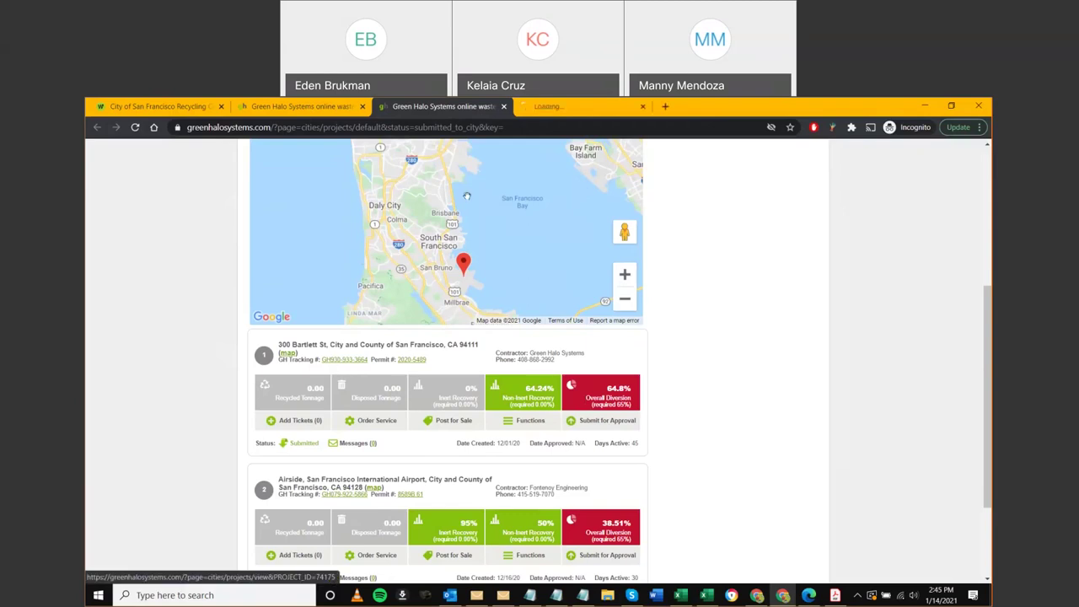
{"action": "left_click", "coordinate": [343, 361], "text": "ctrl"}
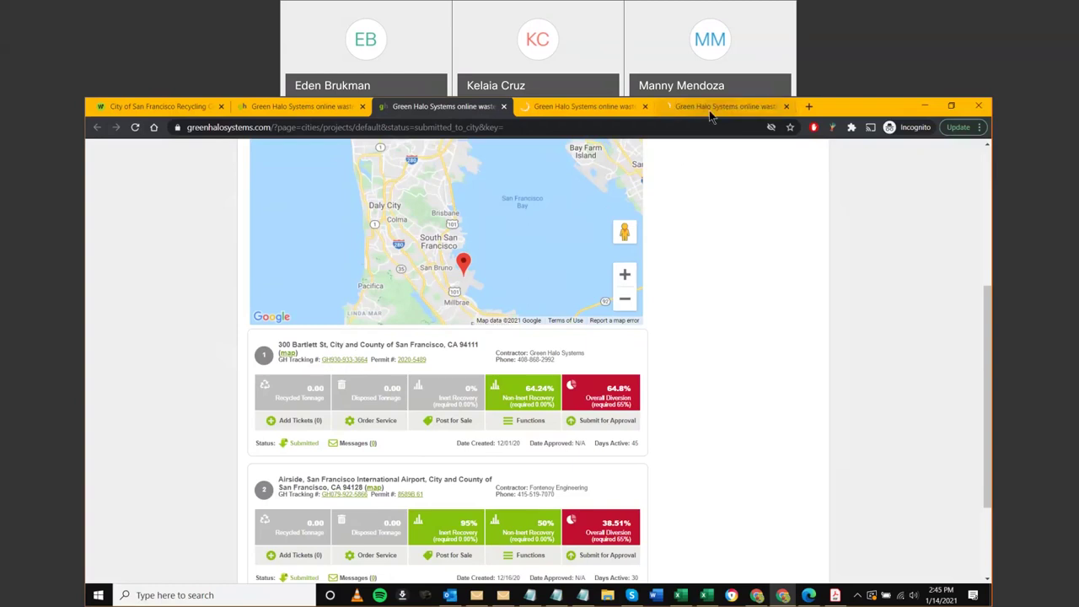
{"action": "middle_click", "coordinate": [711, 117]}
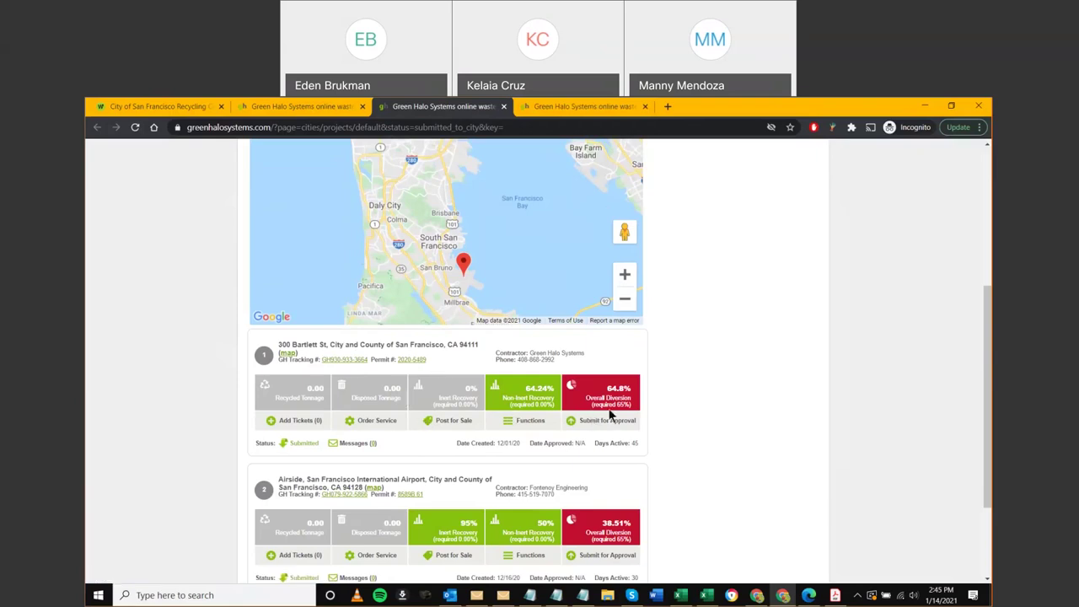
{"action": "left_click_drag", "start_coordinate": [605, 396], "coordinate": [628, 396]}
Switch to the Mission Branch Library Renovations tab and scroll to its Project Information and Status panels
{"action": "left_click", "coordinate": [757, 397]}
{"action": "key", "text": "ctrl+Tab"}
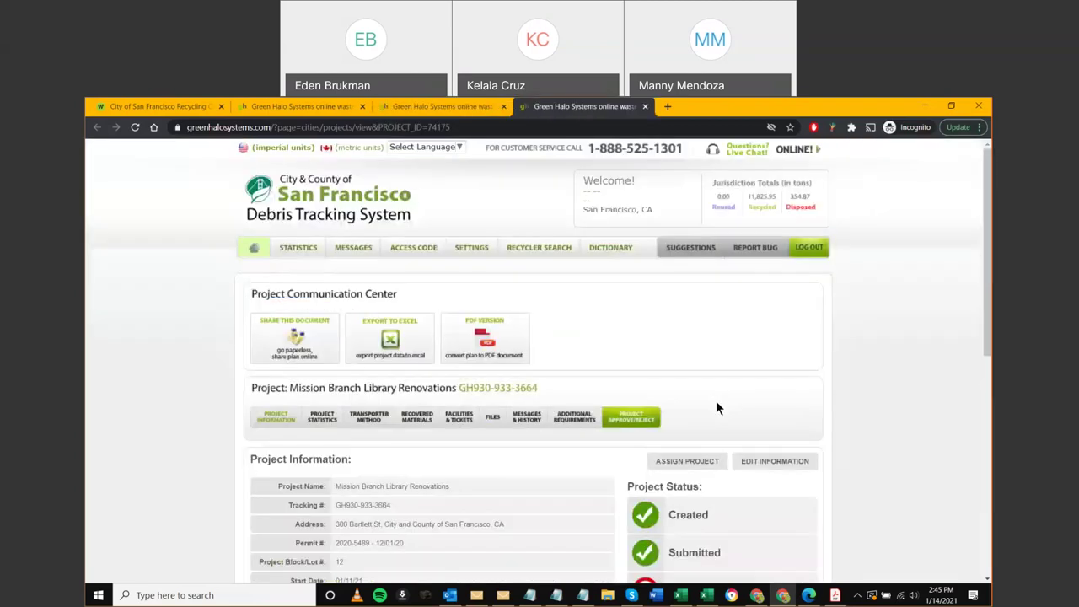
{"action": "scroll", "coordinate": [625, 354], "scroll_direction": "down", "scroll_amount": 2}
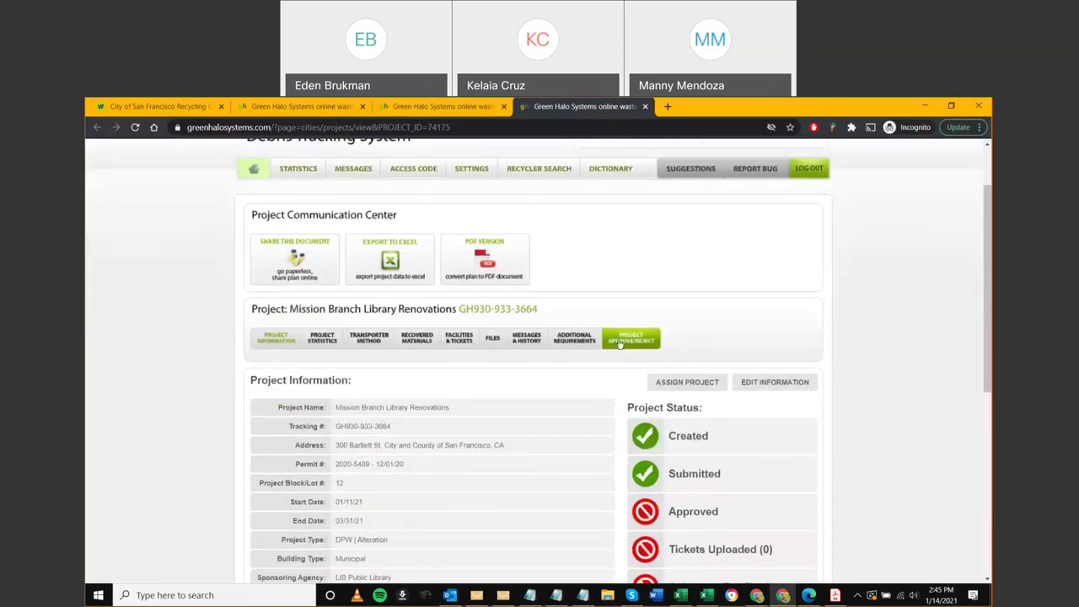
{"action": "scroll", "coordinate": [581, 347], "scroll_direction": "down", "scroll_amount": 2}
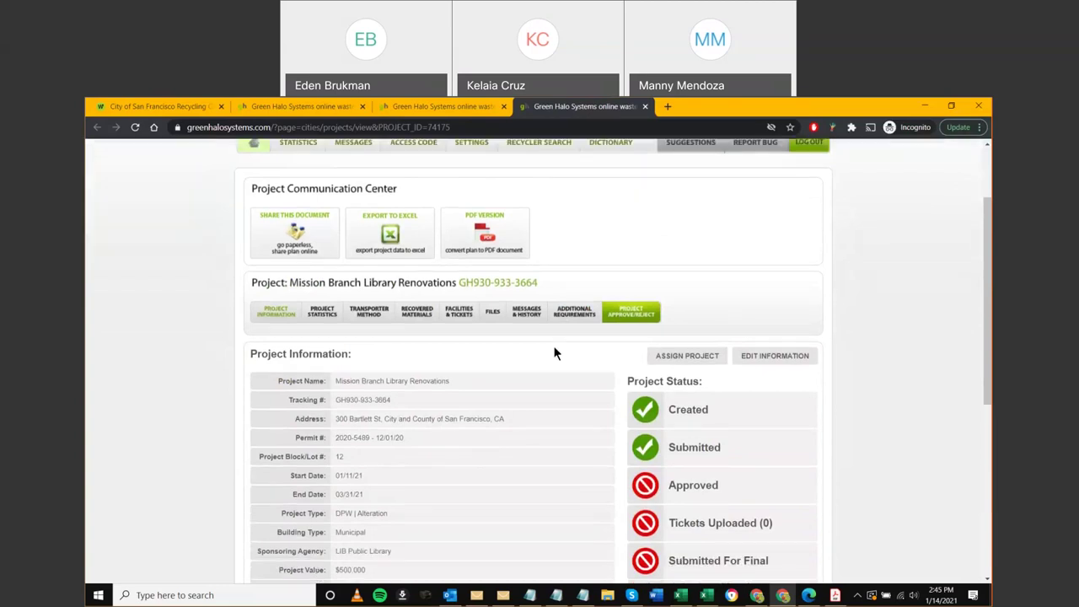
{"action": "scroll", "coordinate": [154, 362], "scroll_direction": "down", "scroll_amount": 1}
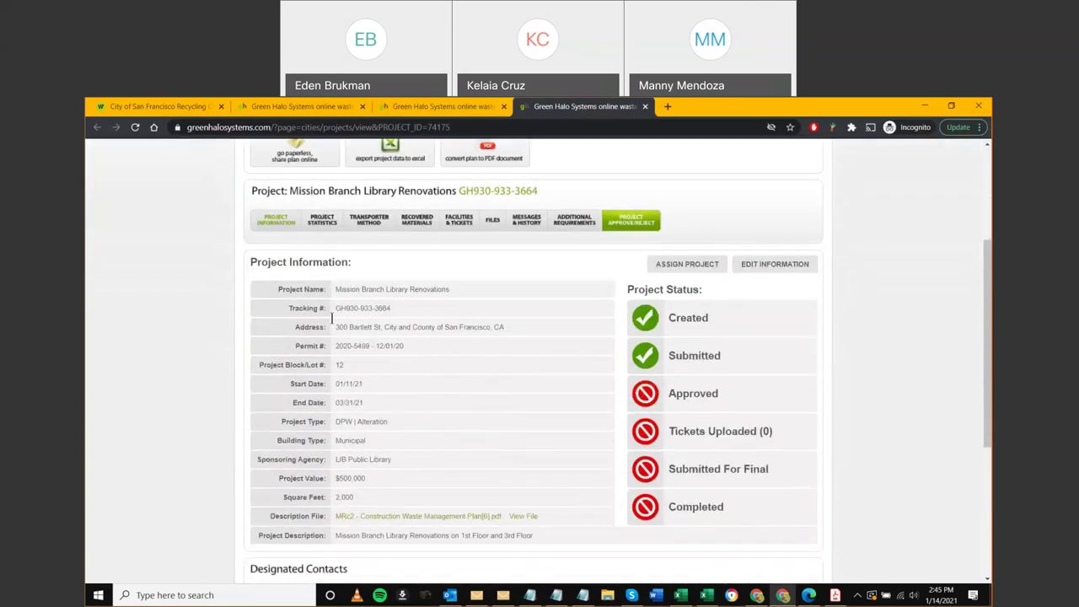
{"action": "left_click", "coordinate": [321, 221]}
{"action": "scroll", "coordinate": [183, 303], "scroll_direction": "down", "scroll_amount": 2}
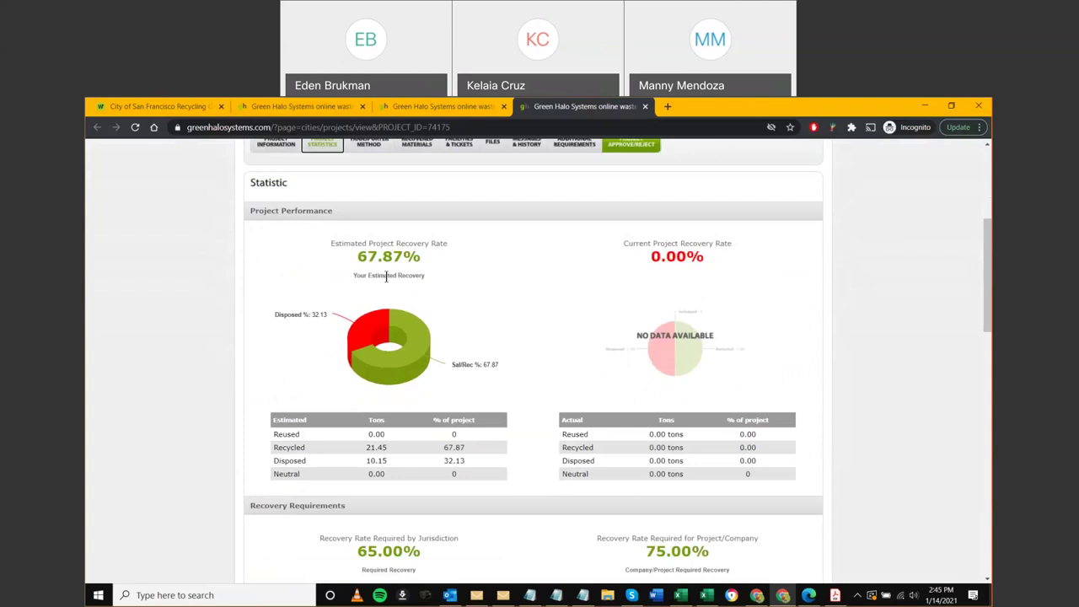
{"action": "scroll", "coordinate": [466, 335], "scroll_direction": "down", "scroll_amount": 1}
{"action": "left_click_drag", "start_coordinate": [645, 511], "coordinate": [714, 516]}
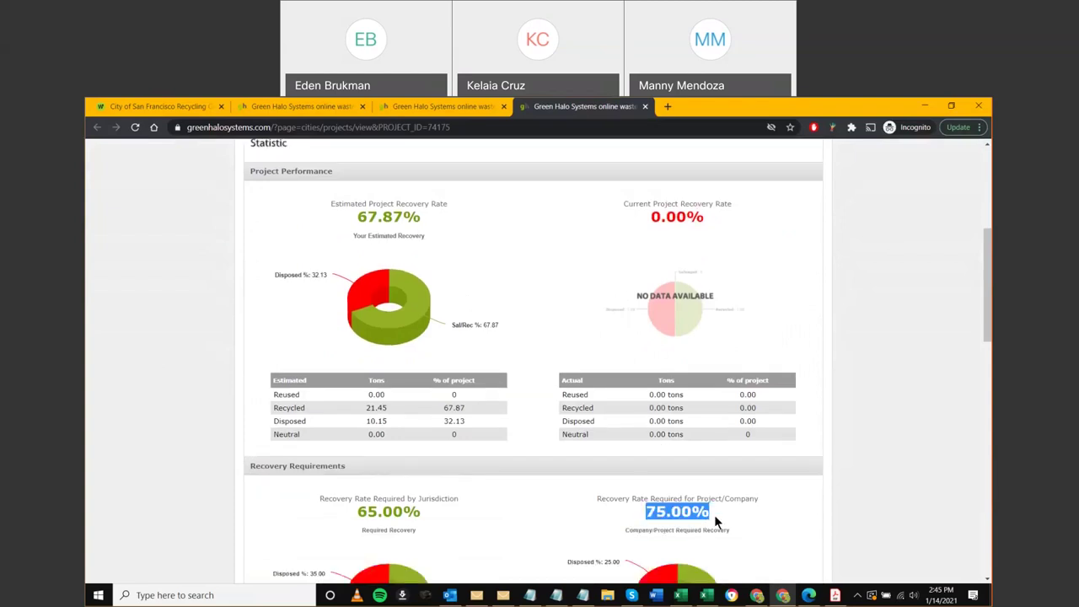
{"action": "left_click", "coordinate": [177, 353]}
{"action": "left_click_drag", "start_coordinate": [420, 218], "coordinate": [353, 211]}
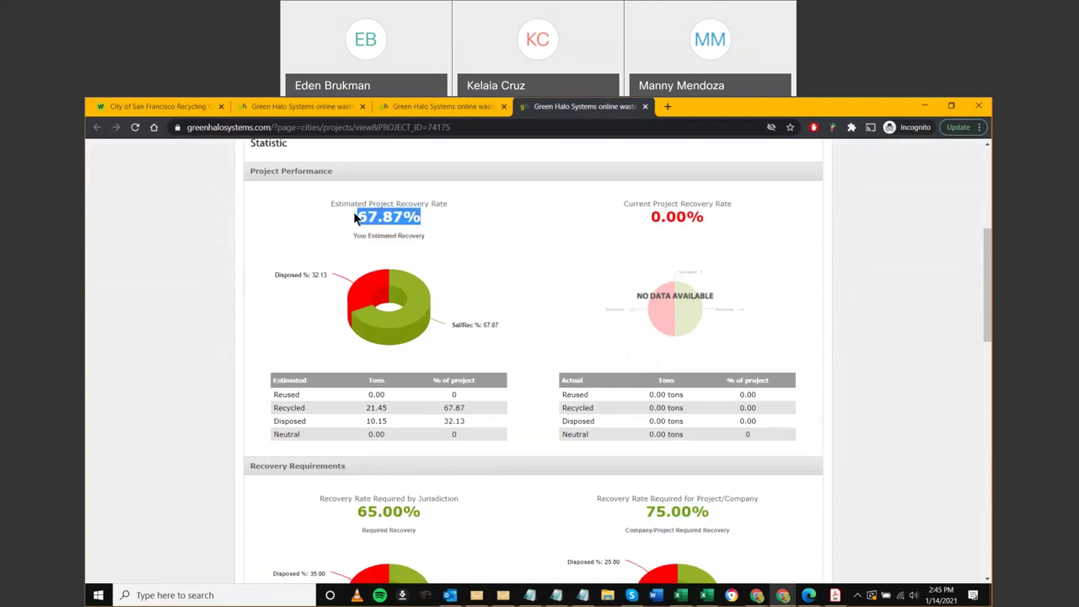
{"action": "left_click", "coordinate": [210, 328]}
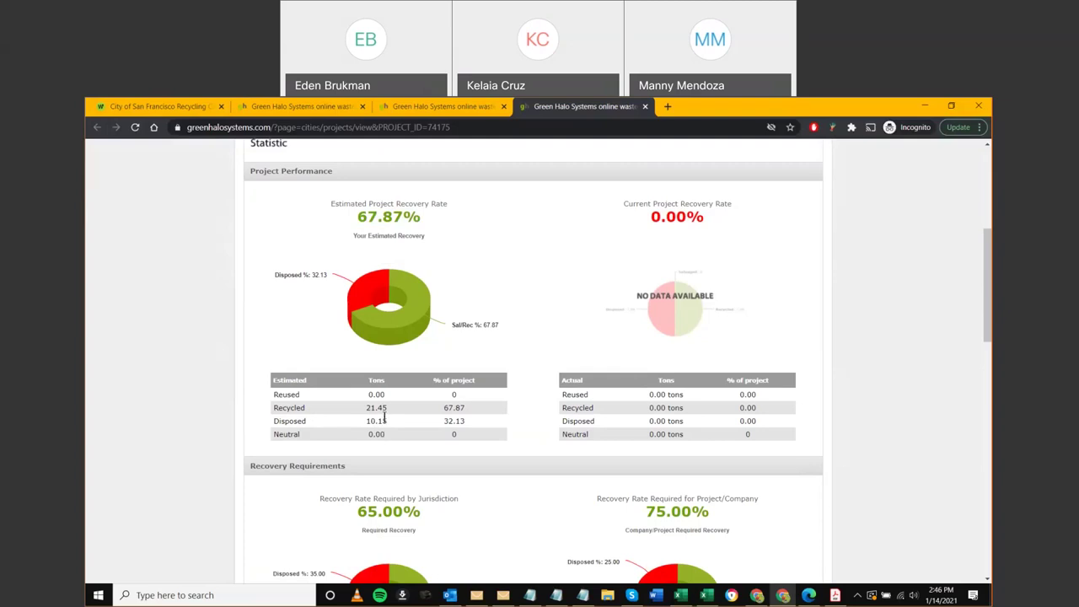
{"action": "scroll", "coordinate": [213, 442], "scroll_direction": "down", "scroll_amount": 1}
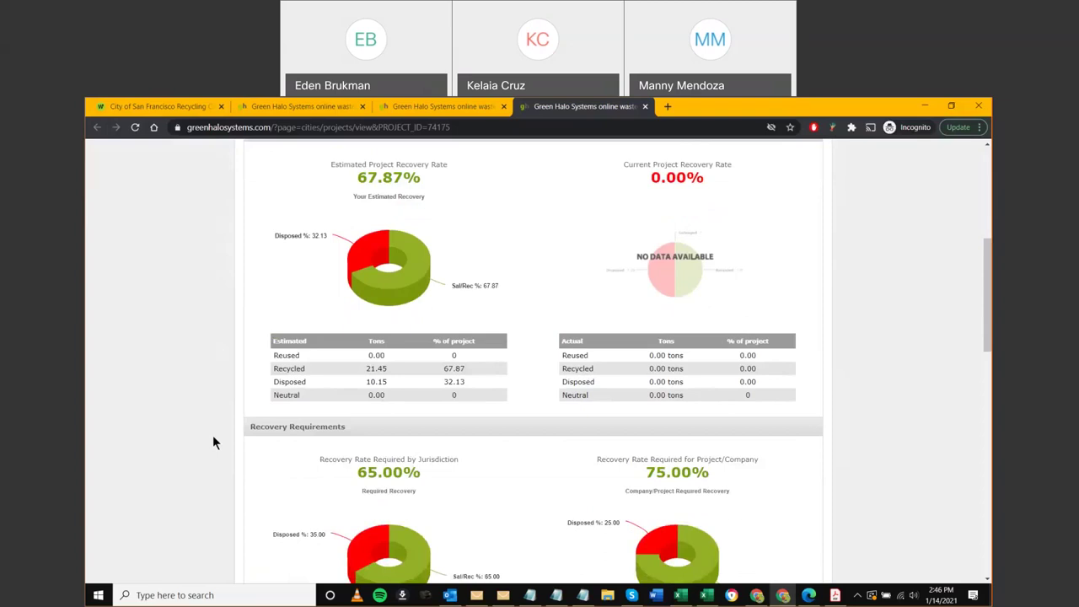
{"action": "scroll", "coordinate": [213, 435], "scroll_direction": "down", "scroll_amount": 1}
{"action": "scroll", "coordinate": [278, 364], "scroll_direction": "up", "scroll_amount": 1}
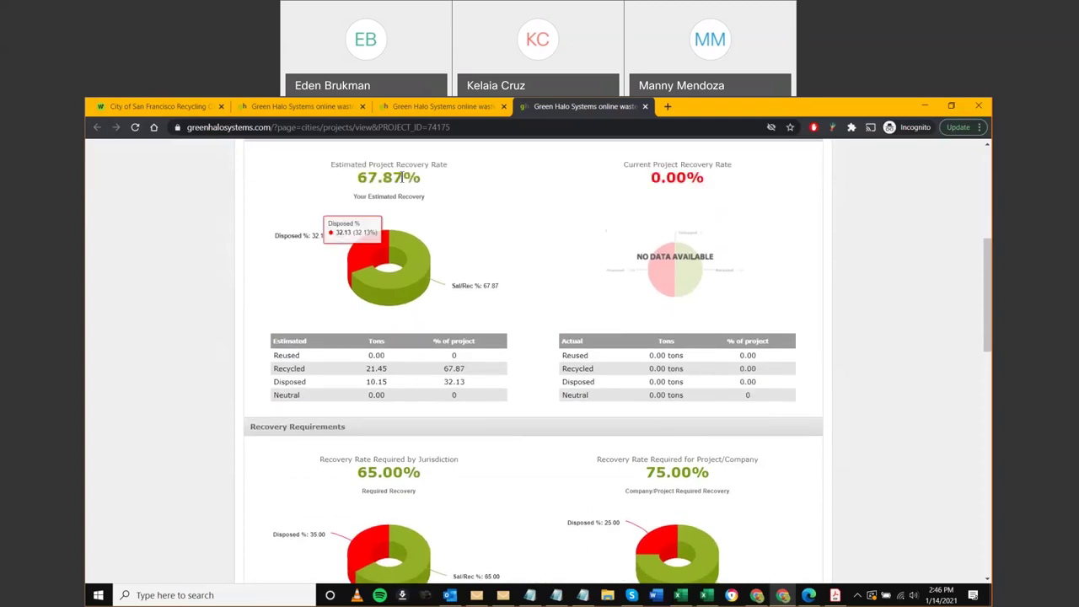
{"action": "scroll", "coordinate": [579, 475], "scroll_direction": "down", "scroll_amount": 2}
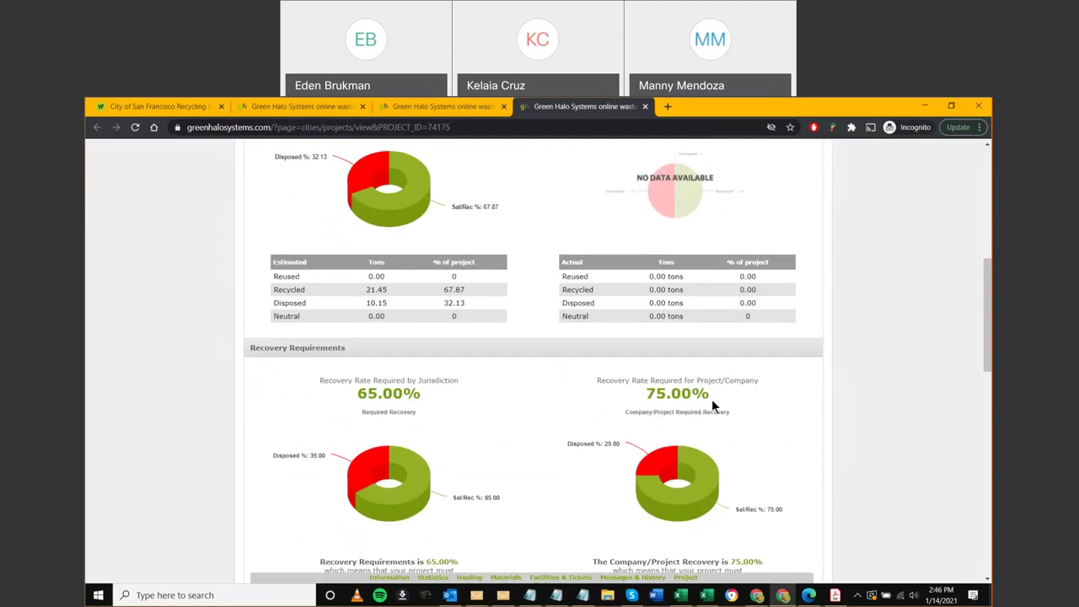
{"action": "scroll", "coordinate": [711, 403], "scroll_direction": "down", "scroll_amount": 8}
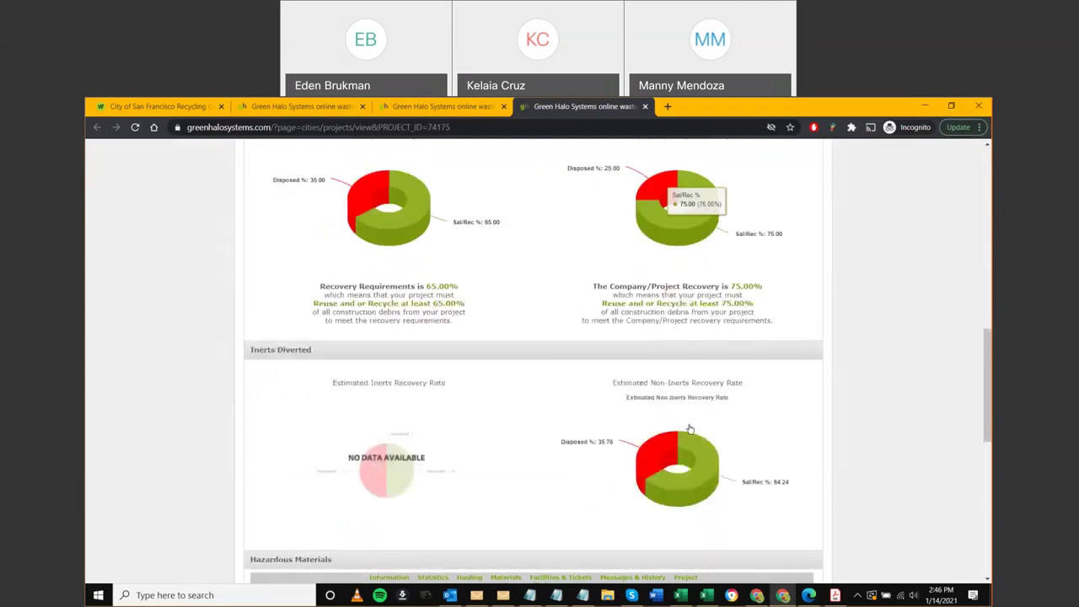
{"action": "scroll", "coordinate": [689, 432], "scroll_direction": "down", "scroll_amount": 1}
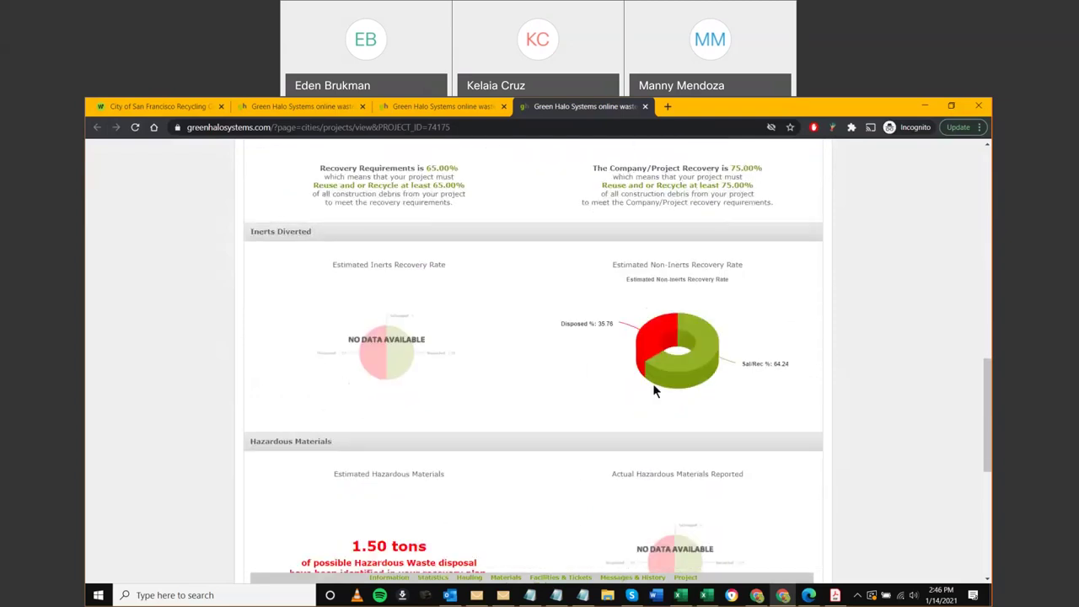
{"action": "scroll", "coordinate": [670, 406], "scroll_direction": "down", "scroll_amount": 1}
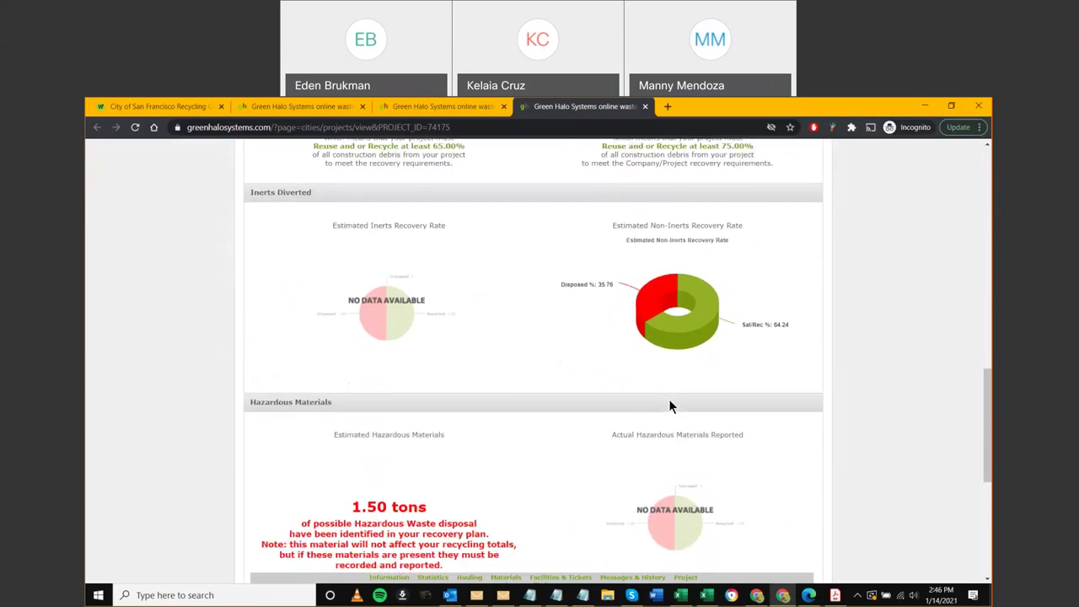
{"action": "scroll", "coordinate": [671, 406], "scroll_direction": "down", "scroll_amount": 2}
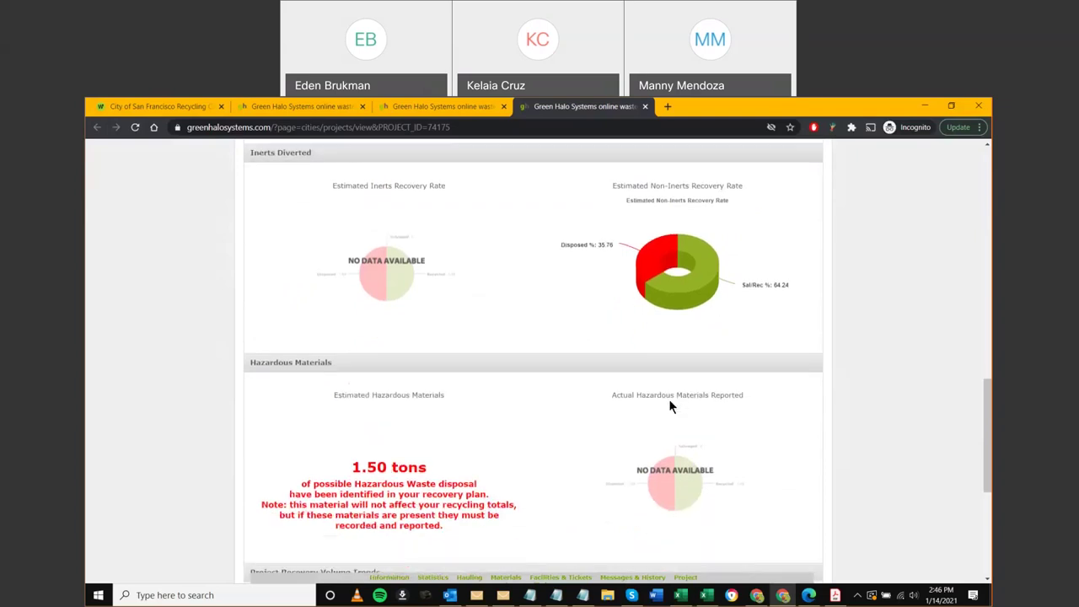
{"action": "scroll", "coordinate": [670, 402], "scroll_direction": "down", "scroll_amount": 1}
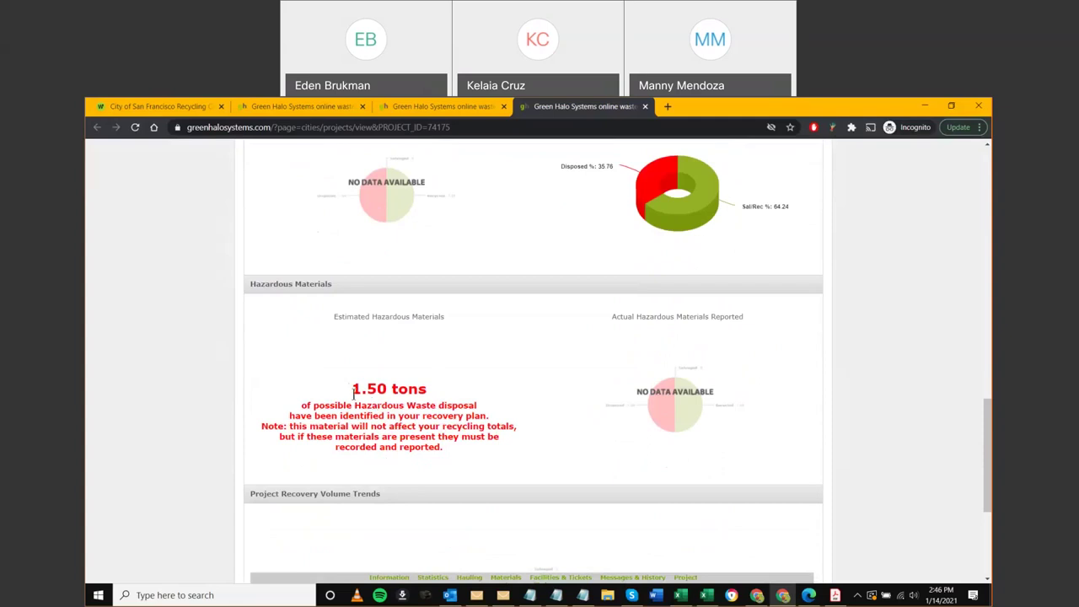
{"action": "left_click_drag", "start_coordinate": [353, 393], "coordinate": [432, 394]}
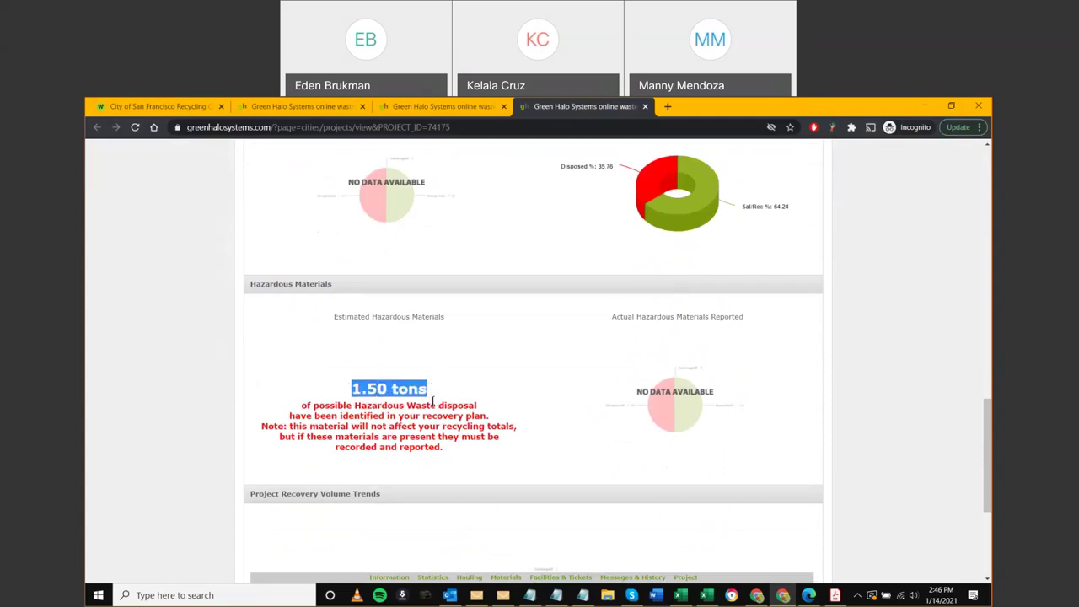
{"action": "scroll", "coordinate": [433, 394], "scroll_direction": "down", "scroll_amount": 1}
{"action": "left_click", "coordinate": [447, 420]}
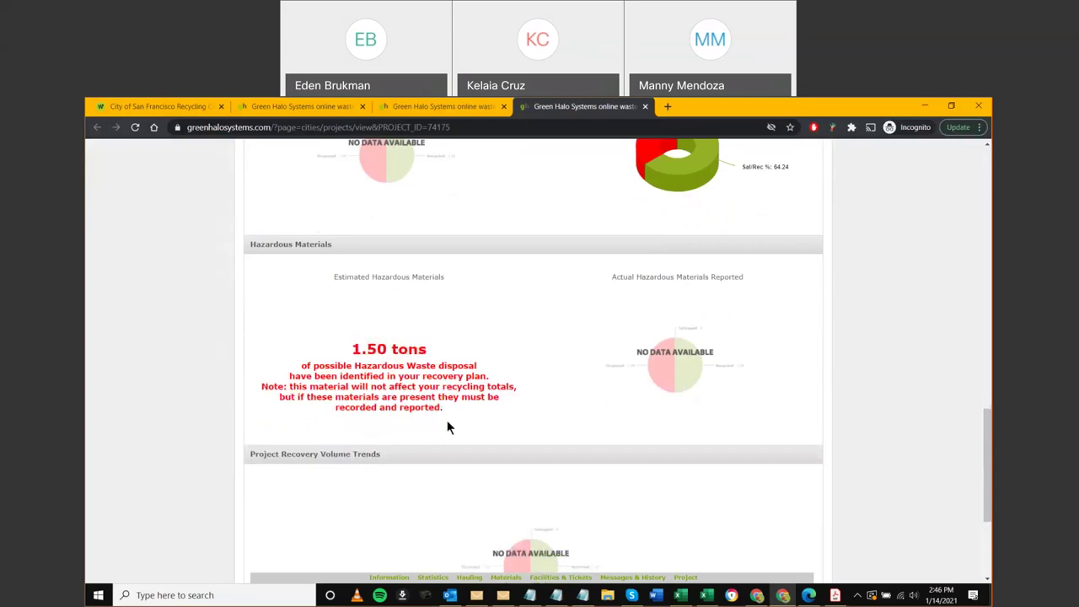
{"action": "scroll", "coordinate": [447, 420], "scroll_direction": "down", "scroll_amount": 2}
{"action": "scroll", "coordinate": [447, 427], "scroll_direction": "down", "scroll_amount": 2}
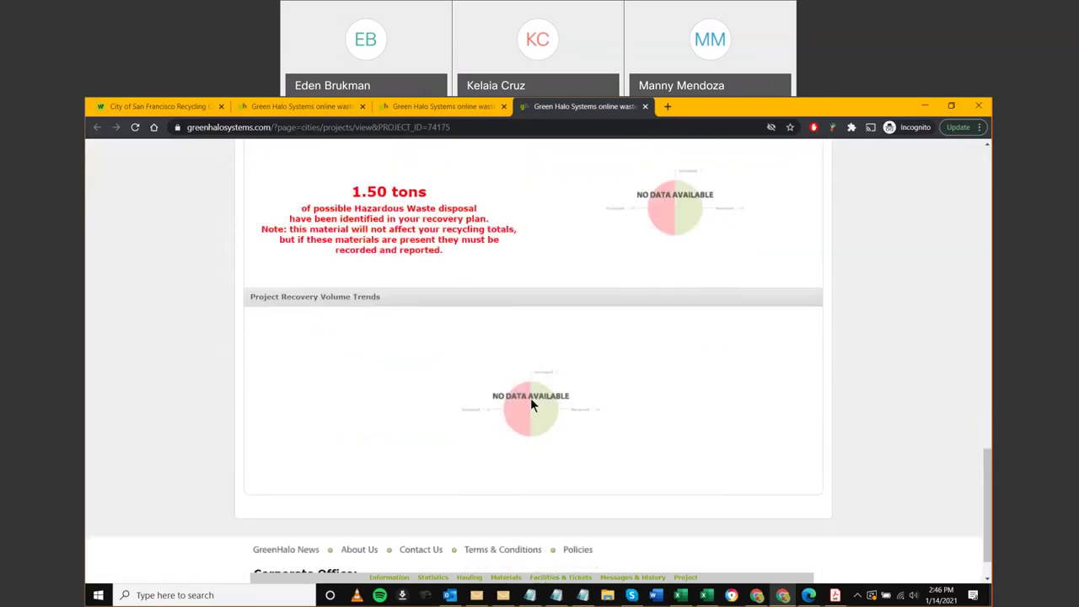
{"action": "scroll", "coordinate": [912, 447], "scroll_direction": "up", "scroll_amount": 12}
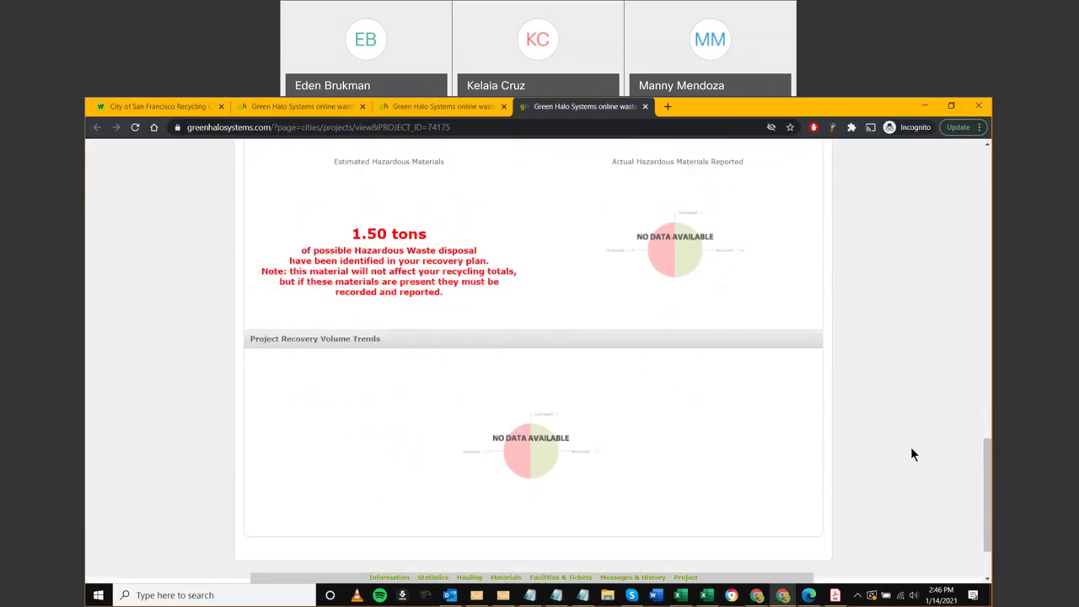
{"action": "scroll", "coordinate": [910, 446], "scroll_direction": "up", "scroll_amount": 14}
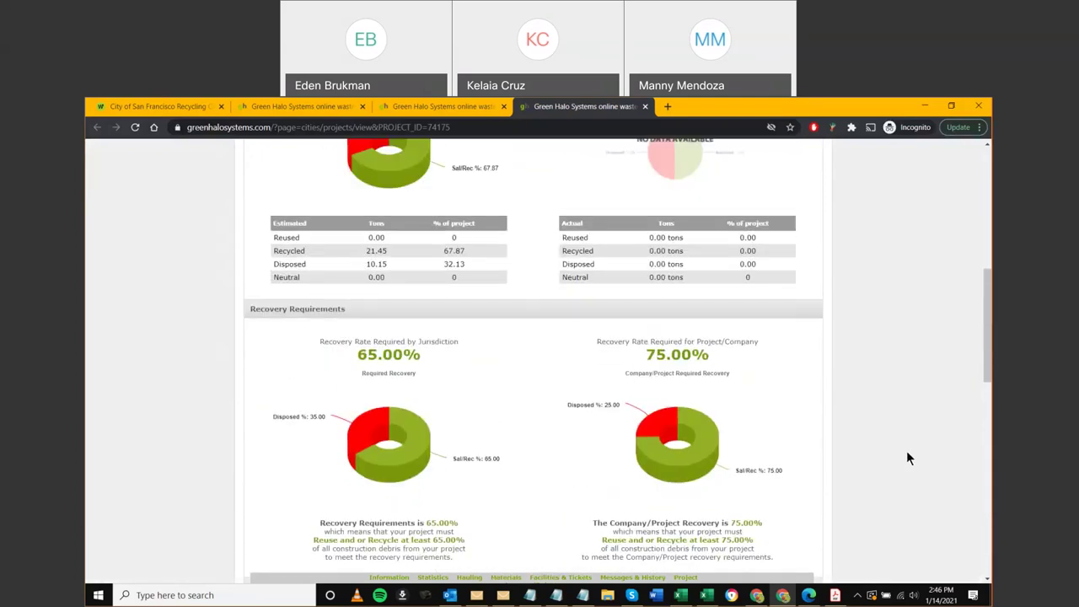
{"action": "left_click_drag", "start_coordinate": [421, 375], "coordinate": [329, 387]}
{"action": "scroll", "coordinate": [358, 434], "scroll_direction": "down", "scroll_amount": 1}
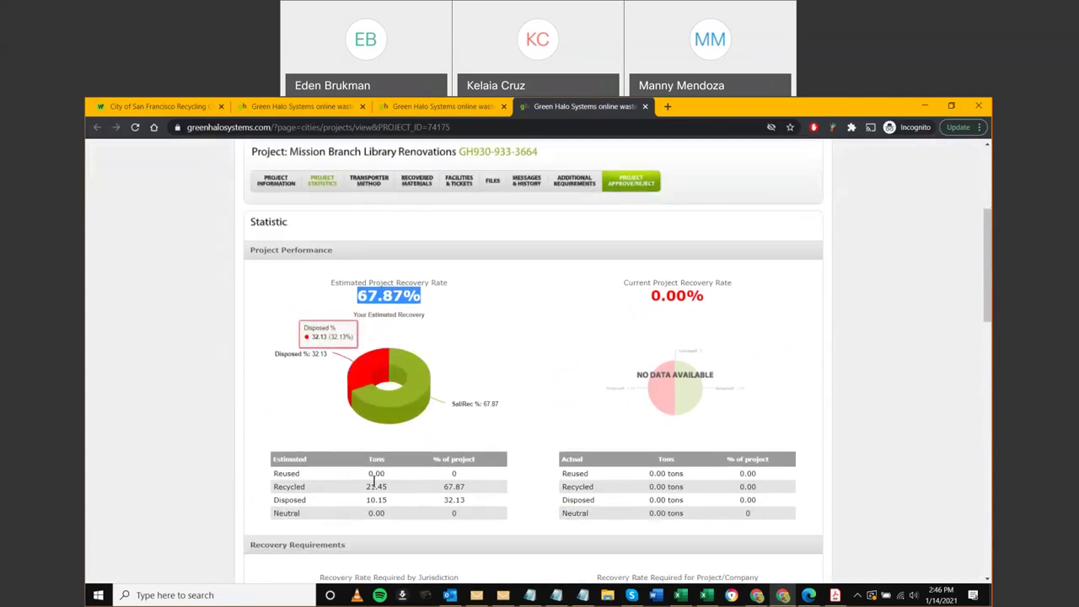
Show the Transporter Method details: Allied Waste of North America, LLC and Self Haul
{"action": "left_click", "coordinate": [367, 183]}
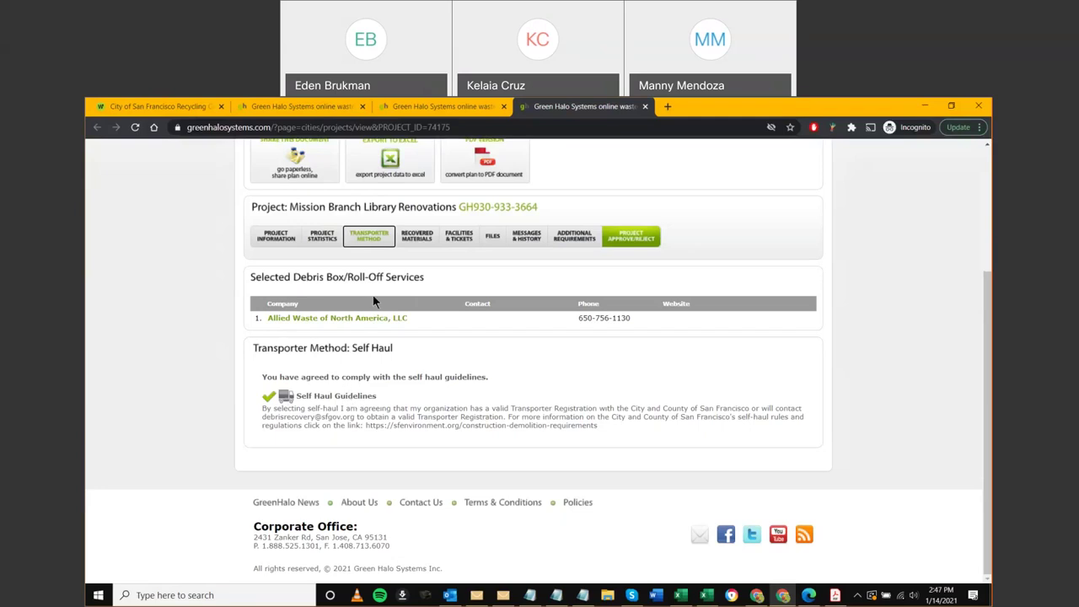
Review the Recovered Materials charts and facilities for Carpet & Padding, Mixed C & D Debris and Wood
{"action": "left_click", "coordinate": [417, 243]}
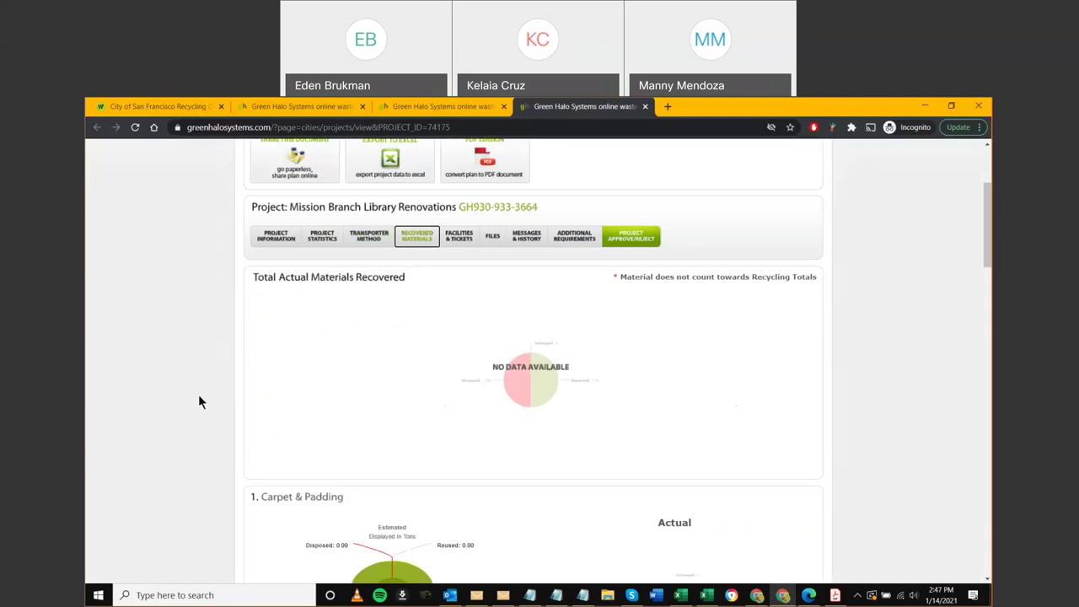
{"action": "scroll", "coordinate": [200, 389], "scroll_direction": "down", "scroll_amount": 2}
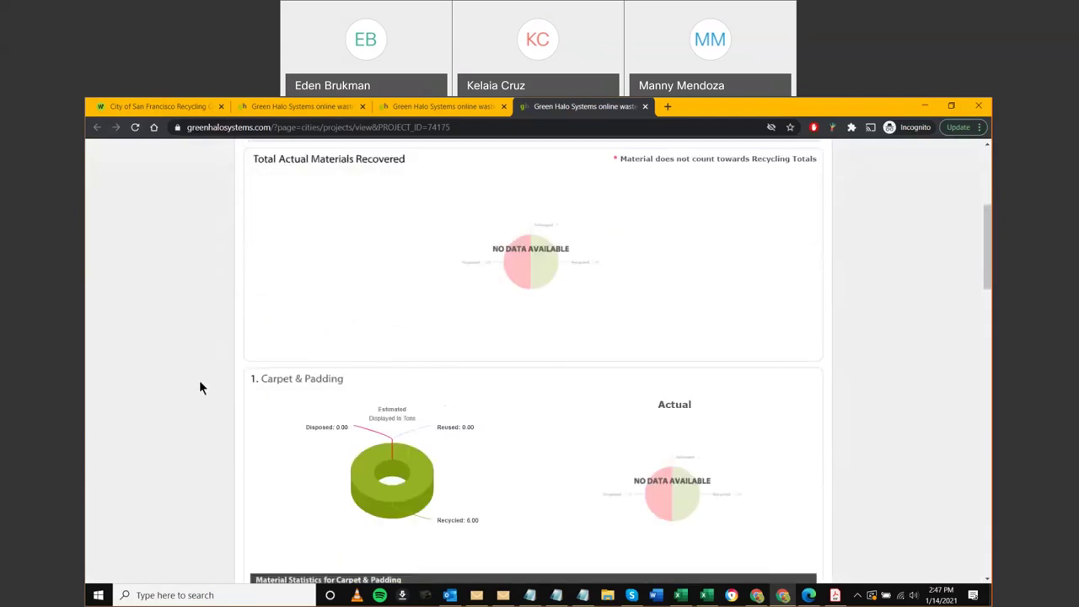
{"action": "scroll", "coordinate": [199, 386], "scroll_direction": "down", "scroll_amount": 1}
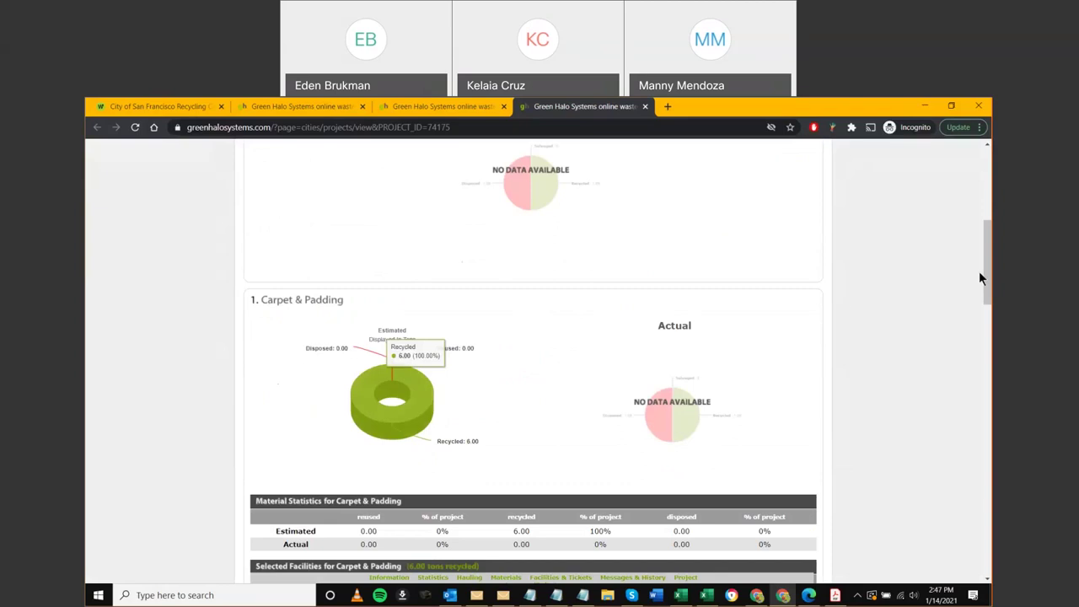
{"action": "left_click_drag", "start_coordinate": [979, 272], "coordinate": [991, 418]}
{"action": "scroll", "coordinate": [966, 441], "scroll_direction": "down", "scroll_amount": 5}
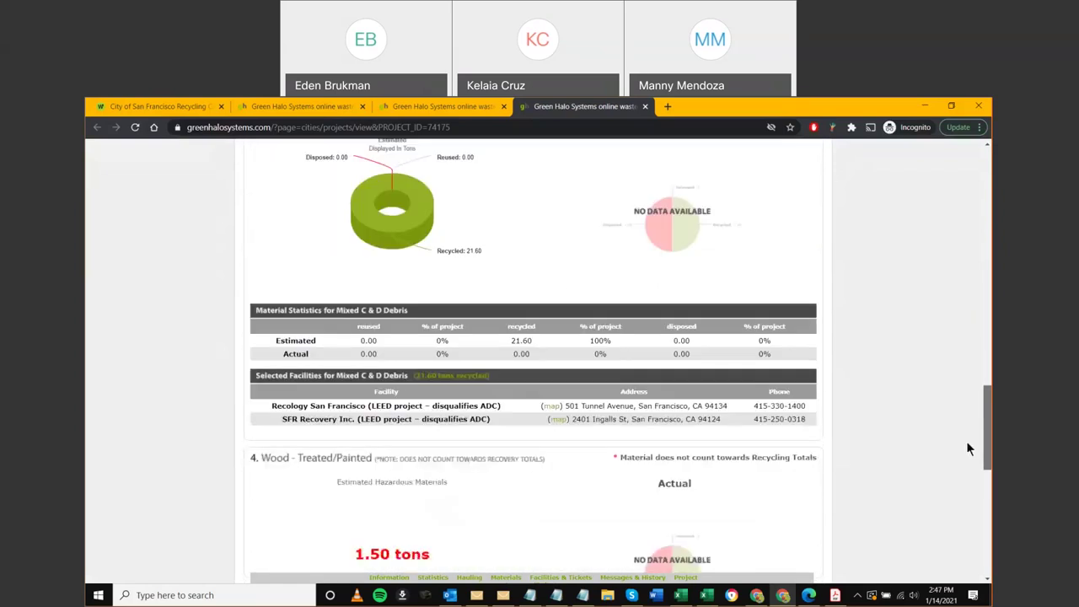
{"action": "scroll", "coordinate": [812, 486], "scroll_direction": "down", "scroll_amount": 3}
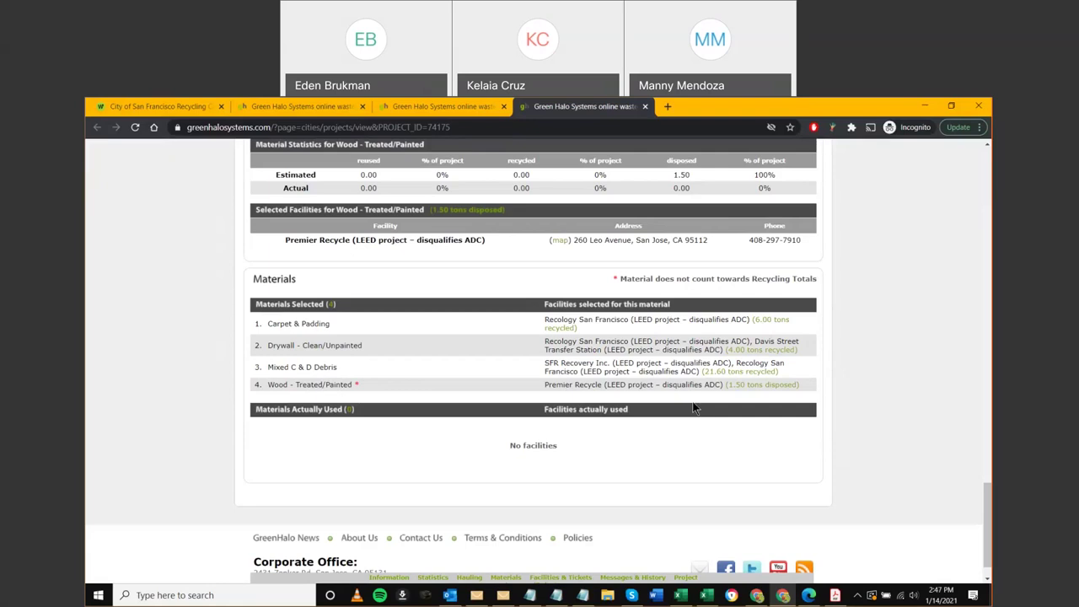
{"action": "left_click_drag", "start_coordinate": [987, 562], "coordinate": [944, 166]}
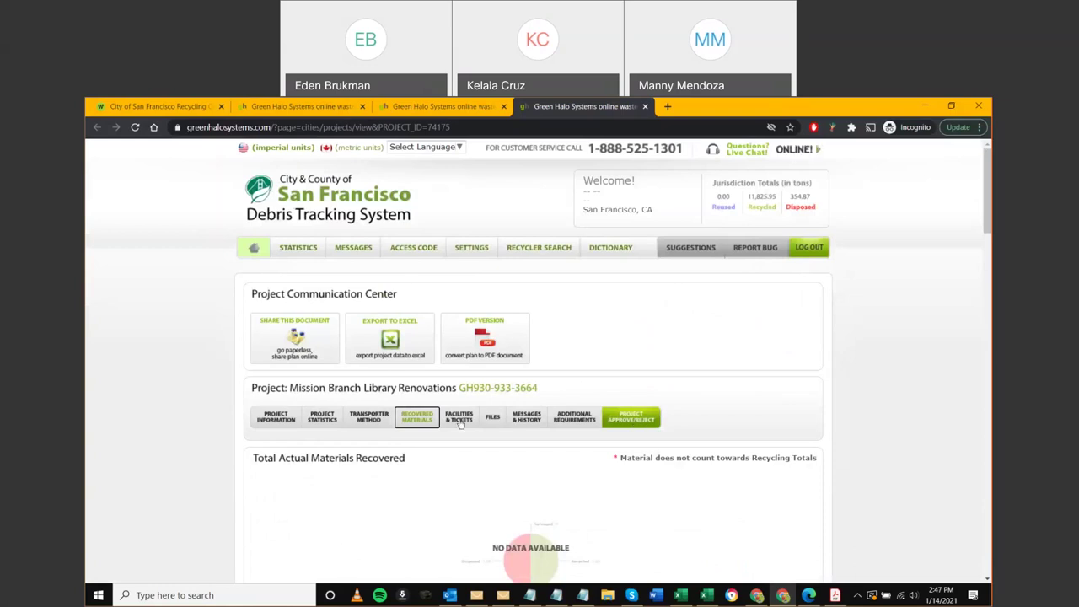
{"action": "left_click", "coordinate": [522, 425]}
Bring up the Project Approve/Reject form, with the permit number filled and an empty note
{"action": "scroll", "coordinate": [422, 434], "scroll_direction": "down", "scroll_amount": 1}
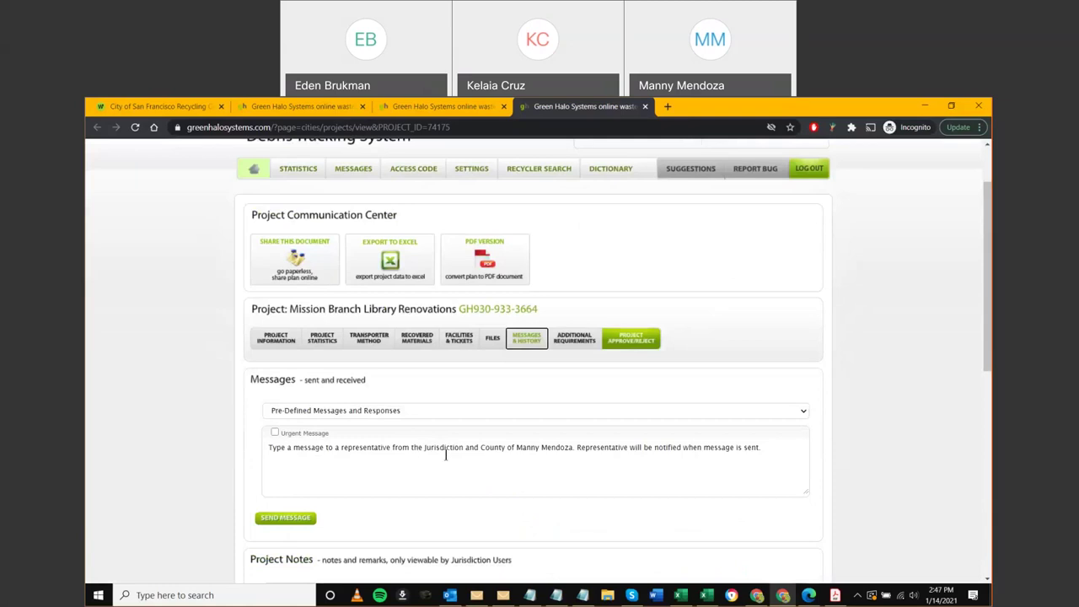
{"action": "left_click", "coordinate": [625, 340]}
{"action": "scroll", "coordinate": [382, 454], "scroll_direction": "down", "scroll_amount": 1}
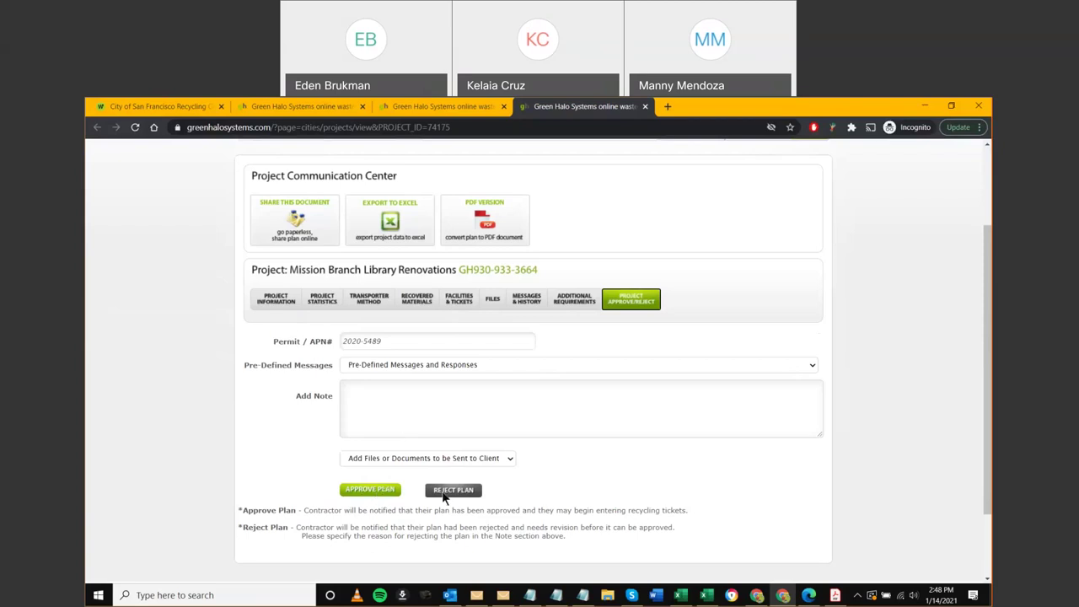
Return to the Pending (2) project listing tab with the project location map
{"action": "left_click", "coordinate": [461, 108]}
{"action": "scroll", "coordinate": [199, 352], "scroll_direction": "up", "scroll_amount": 5}
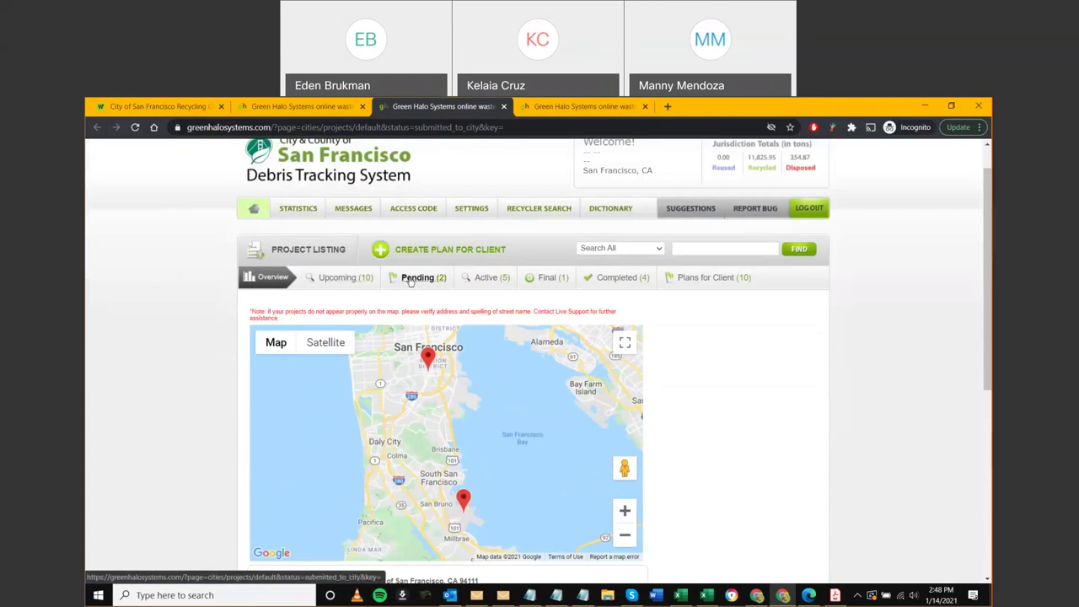
Filter to the five Active projects and point out contractors Skanska USA Building and Liffey Electric Inc
{"action": "left_click", "coordinate": [485, 281]}
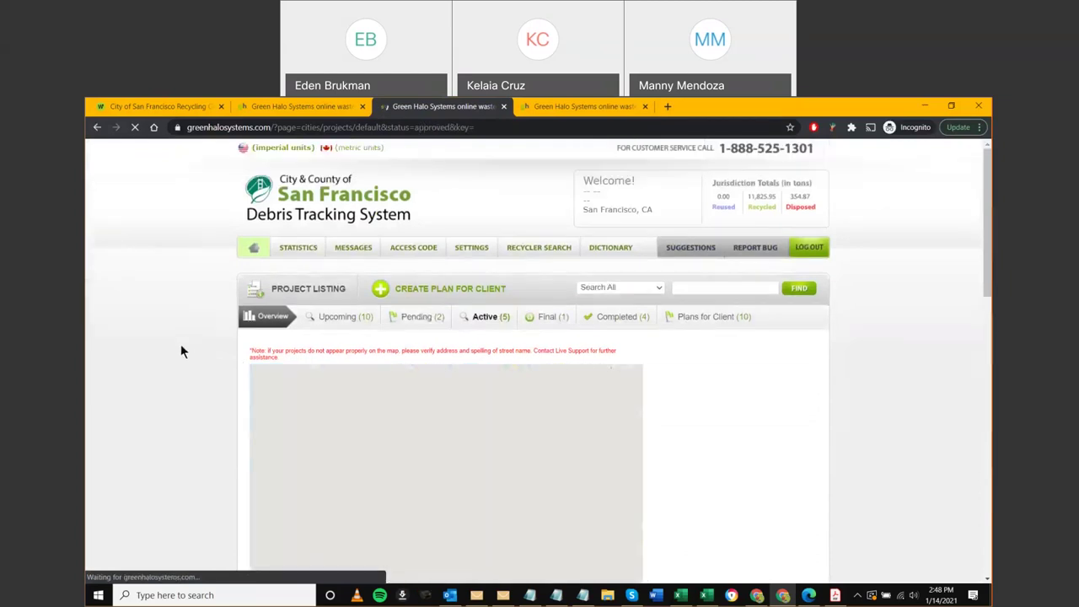
{"action": "scroll", "coordinate": [163, 370], "scroll_direction": "down", "scroll_amount": 3}
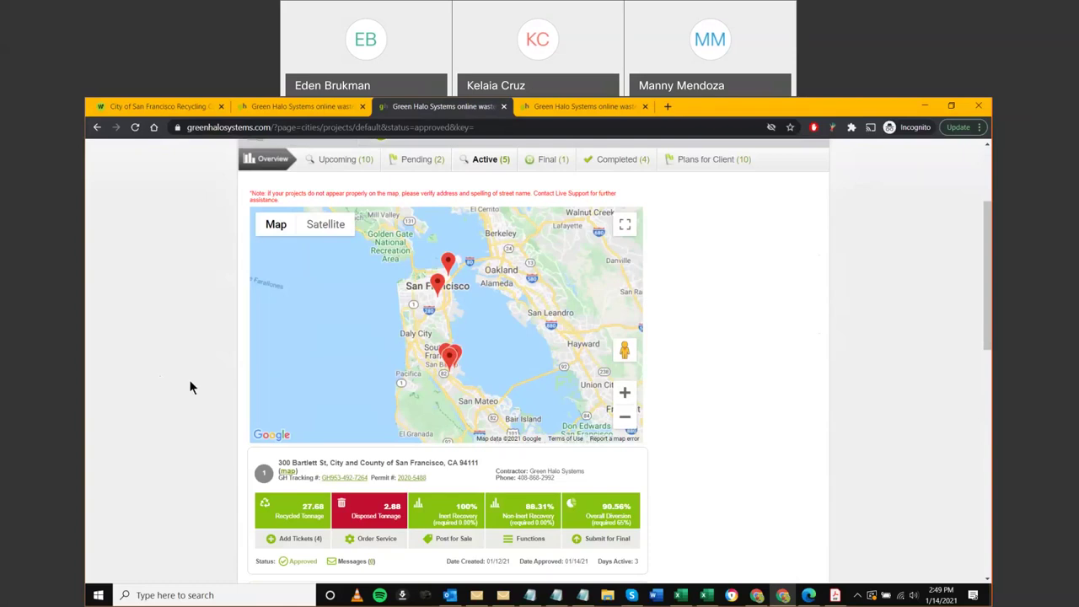
{"action": "scroll", "coordinate": [189, 387], "scroll_direction": "down", "scroll_amount": 3}
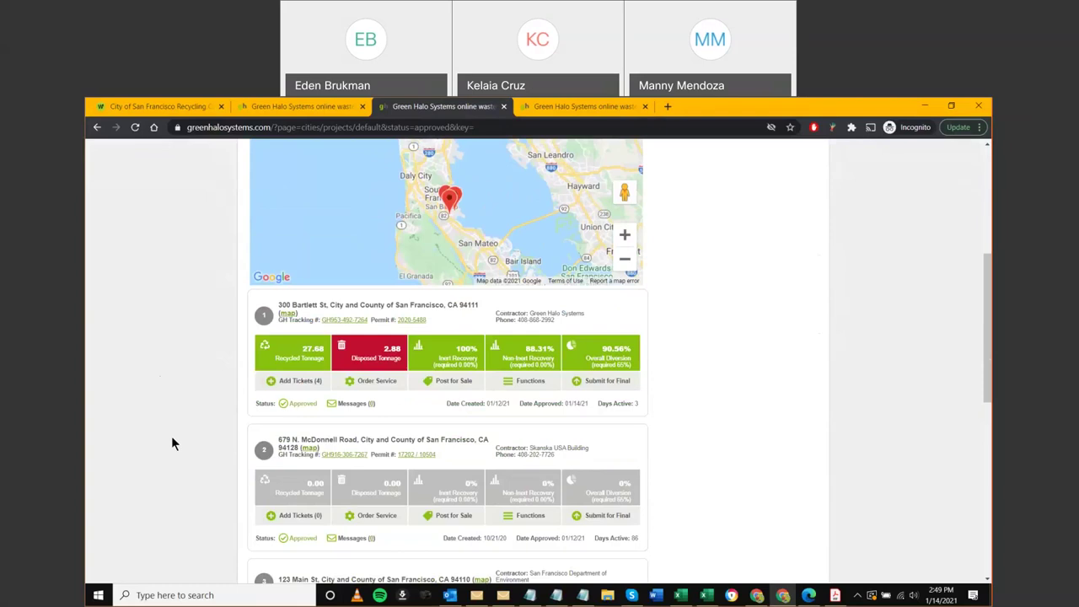
{"action": "scroll", "coordinate": [172, 436], "scroll_direction": "down", "scroll_amount": 2}
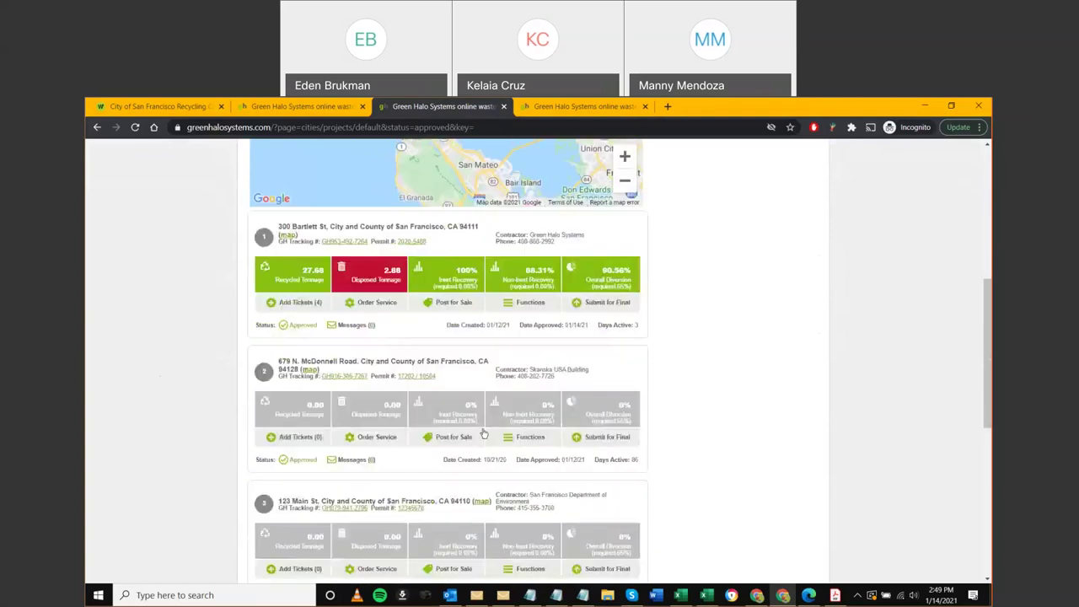
{"action": "left_click_drag", "start_coordinate": [531, 371], "coordinate": [589, 371]}
{"action": "left_click", "coordinate": [625, 387]}
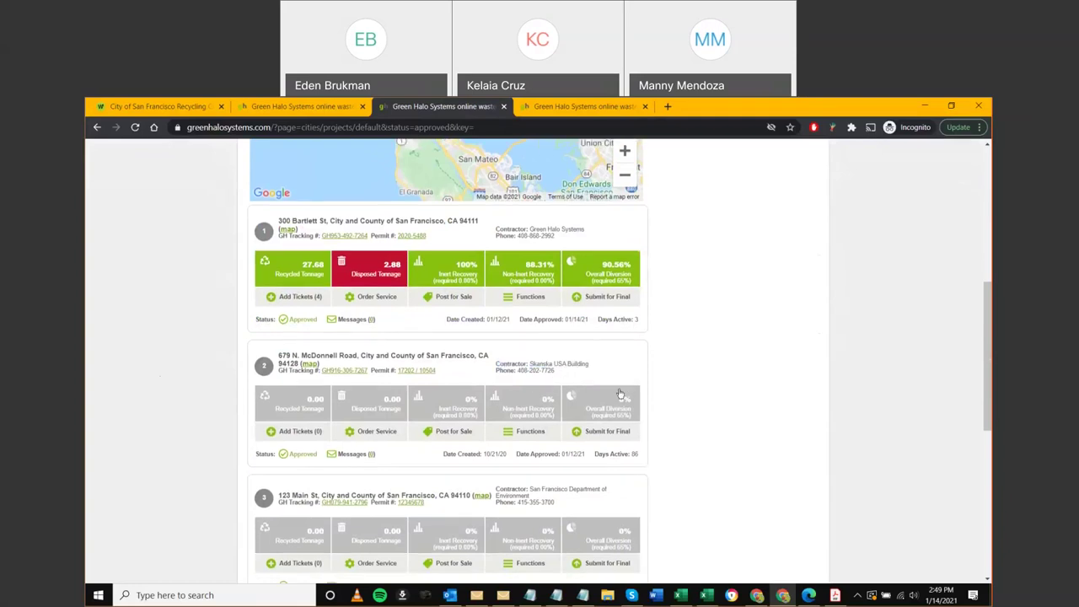
{"action": "scroll", "coordinate": [619, 394], "scroll_direction": "down", "scroll_amount": 5}
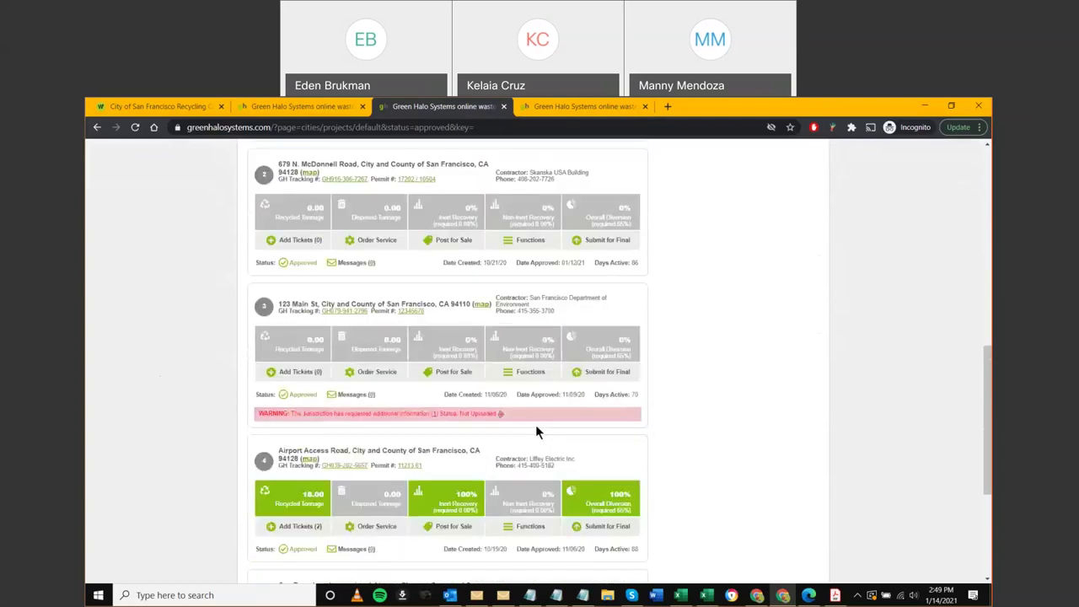
{"action": "scroll", "coordinate": [537, 432], "scroll_direction": "down", "scroll_amount": 1}
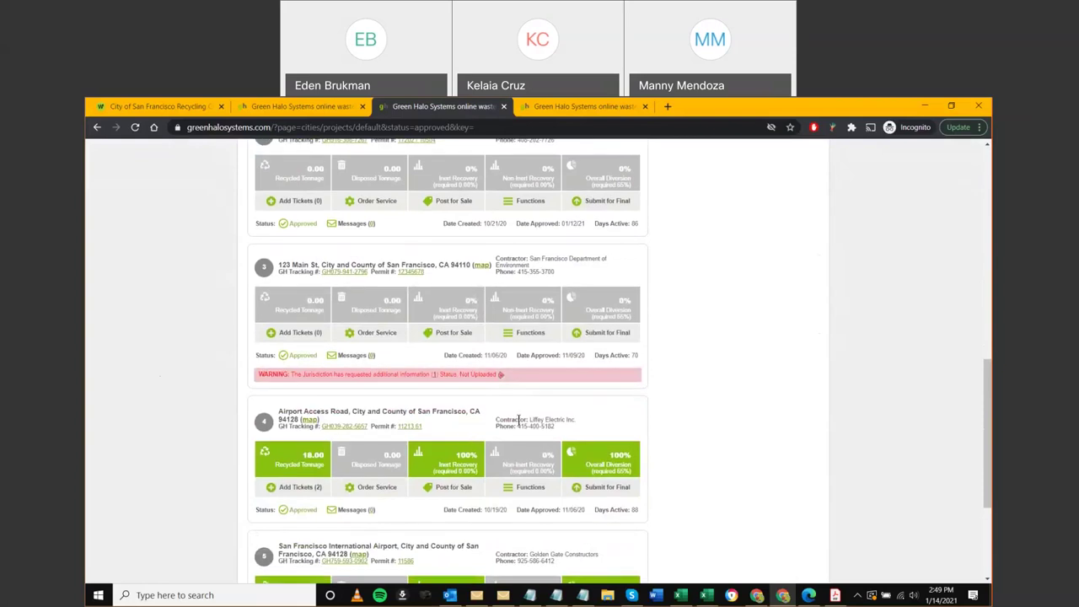
{"action": "left_click_drag", "start_coordinate": [528, 419], "coordinate": [593, 420]}
{"action": "scroll", "coordinate": [595, 420], "scroll_direction": "down", "scroll_amount": 2}
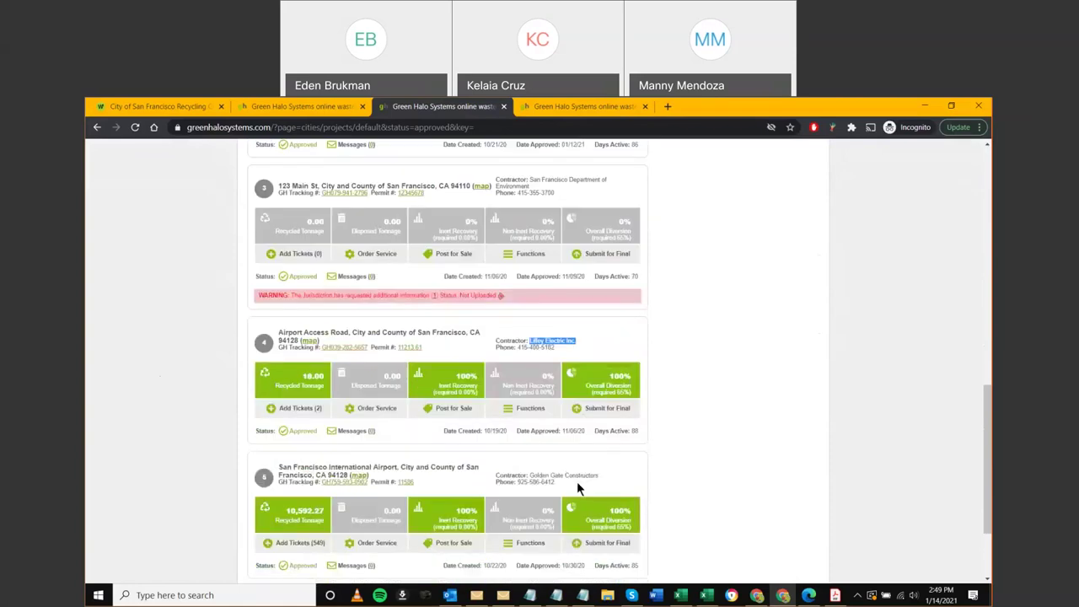
Scroll back through the Active project cards and zoom the page in for readability
{"action": "scroll", "coordinate": [203, 470], "scroll_direction": "up", "scroll_amount": 1}
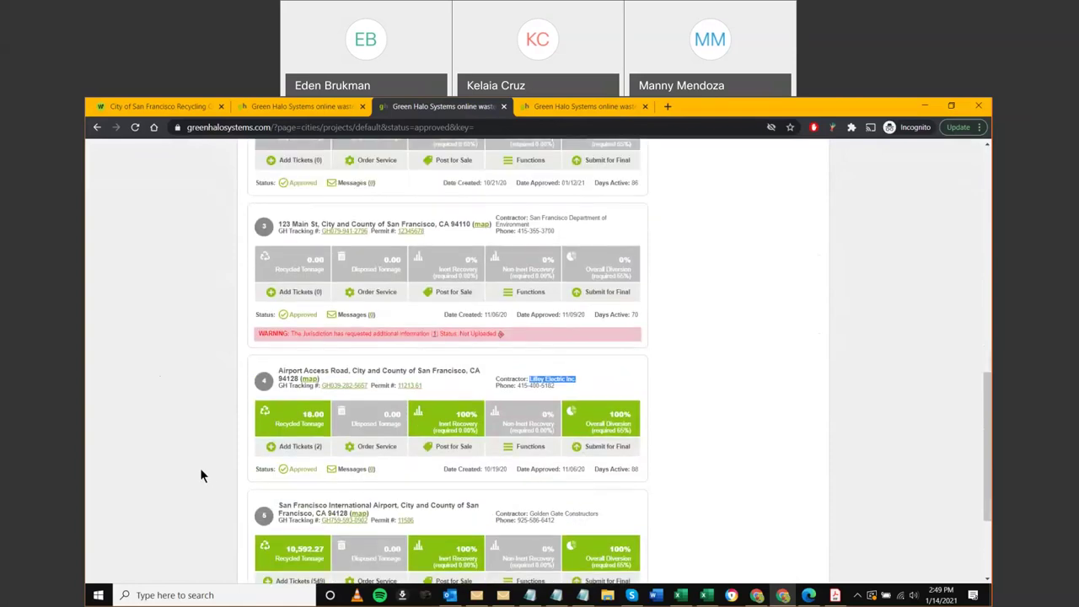
{"action": "scroll", "coordinate": [200, 467], "scroll_direction": "up", "scroll_amount": 4}
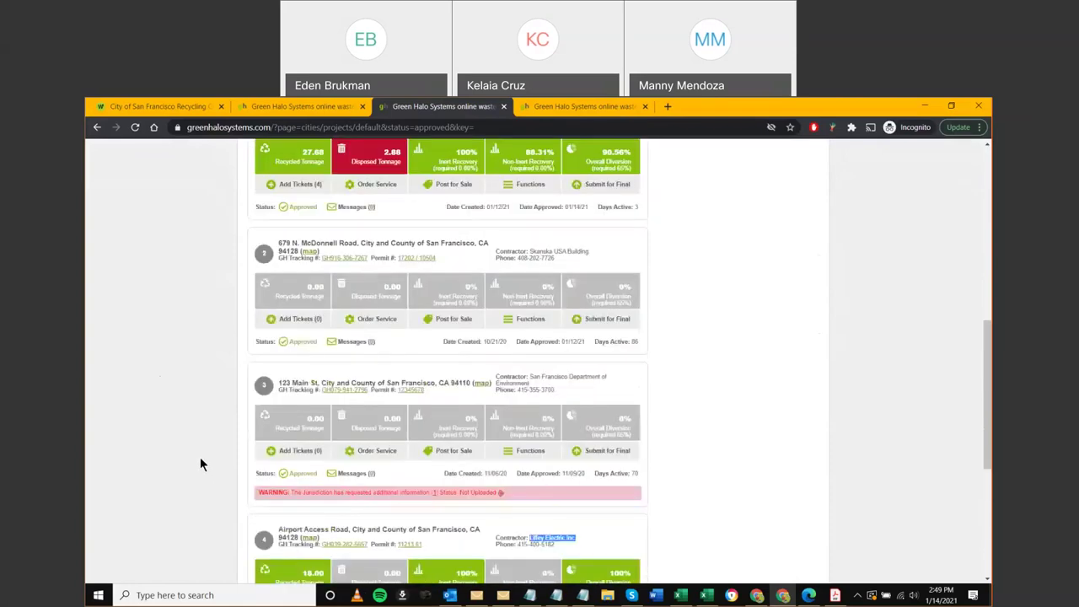
{"action": "scroll", "coordinate": [200, 457], "scroll_direction": "up", "scroll_amount": 2}
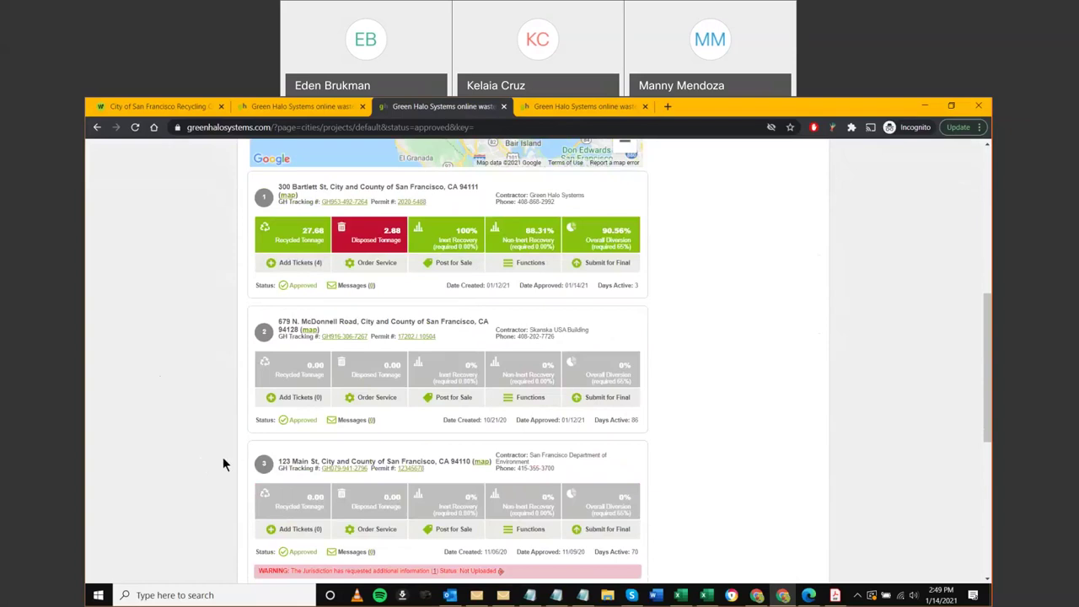
{"action": "scroll", "coordinate": [222, 455], "scroll_direction": "up", "scroll_amount": 2}
{"action": "scroll", "coordinate": [662, 413], "scroll_direction": "up", "scroll_amount": 2}
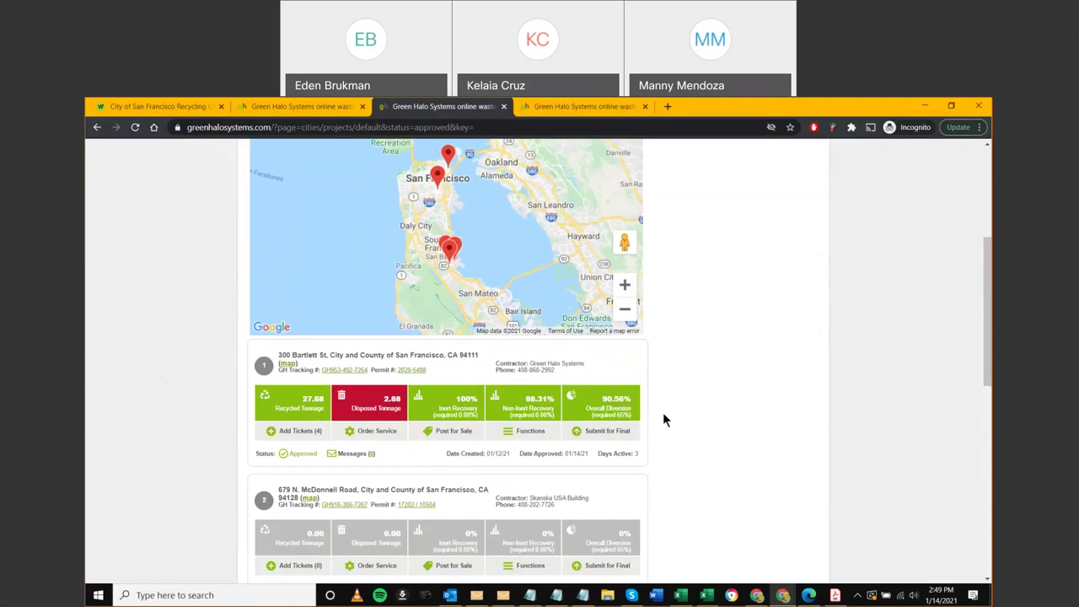
{"action": "scroll", "coordinate": [663, 419], "scroll_direction": "up", "scroll_amount": 1}
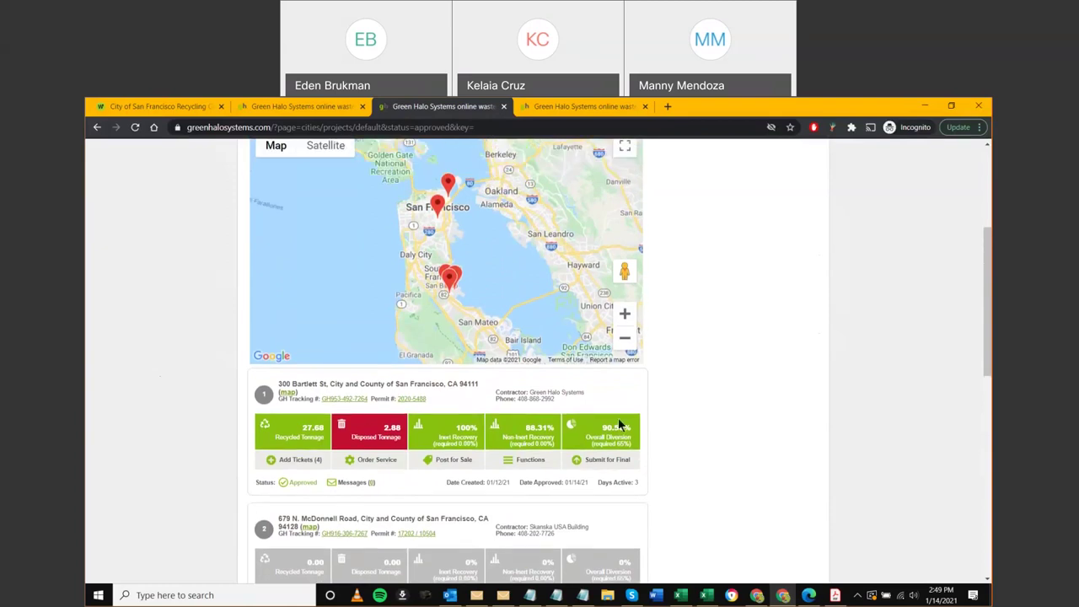
{"action": "scroll", "coordinate": [620, 398], "scroll_direction": "up", "scroll_amount": 2}
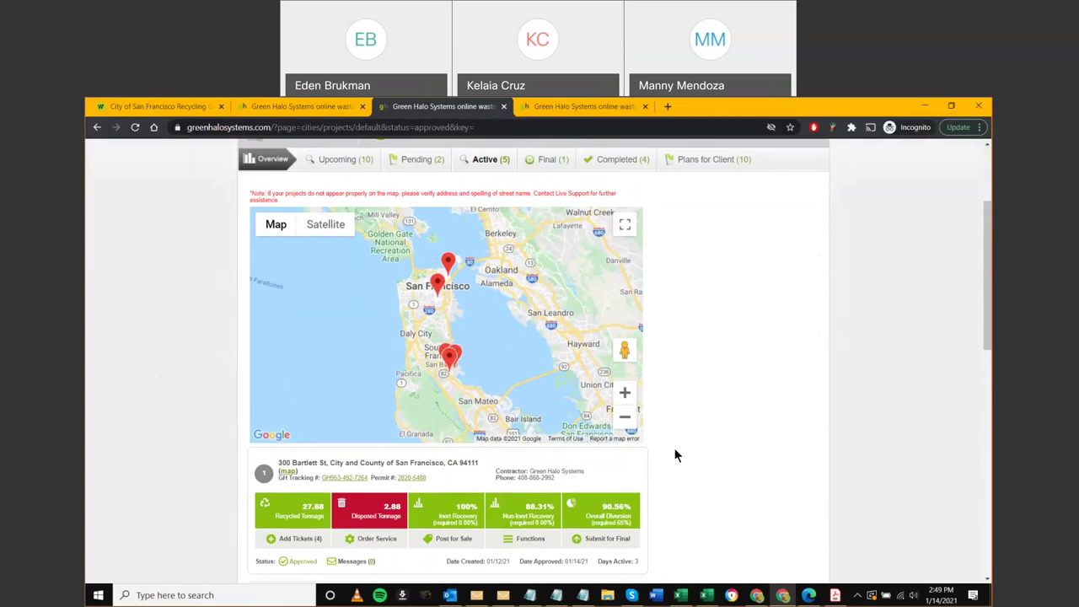
{"action": "scroll", "coordinate": [674, 452], "scroll_direction": "down", "scroll_amount": 2}
{"action": "scroll", "coordinate": [674, 453], "scroll_direction": "down", "scroll_amount": 1}
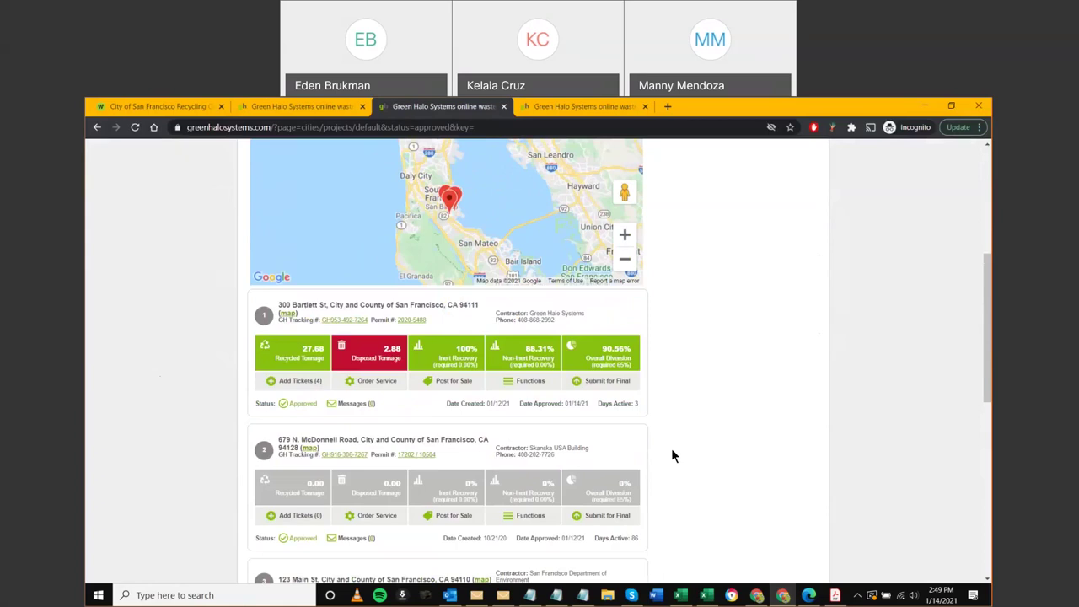
{"action": "scroll", "coordinate": [674, 458], "scroll_direction": "down", "scroll_amount": 1}
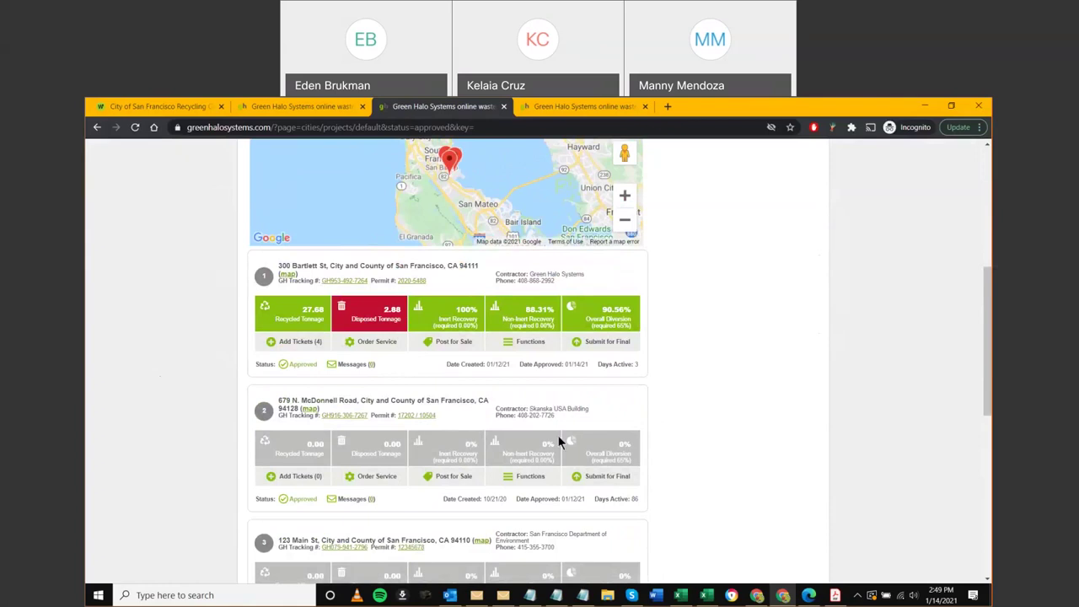
{"action": "key", "text": "ctrl+plus"}
{"action": "scroll", "coordinate": [557, 438], "scroll_direction": "down", "scroll_amount": 2}
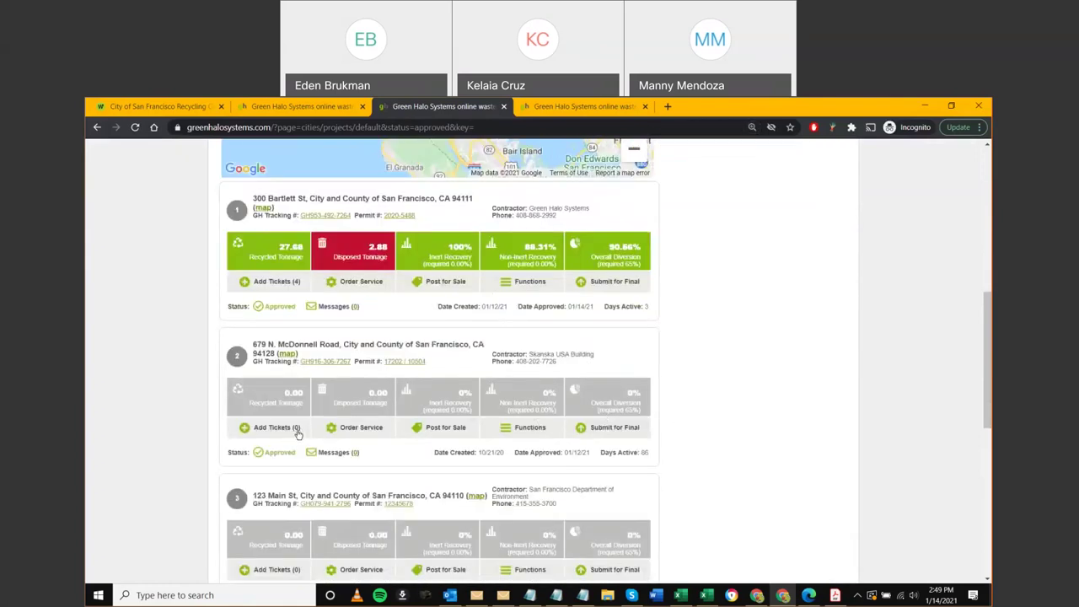
Point out the top approved project's 86 days active, 27.68 recycled tons and 90.86% diversion
{"action": "double_click", "coordinate": [644, 452]}
{"action": "scroll", "coordinate": [641, 434], "scroll_direction": "up", "scroll_amount": 3}
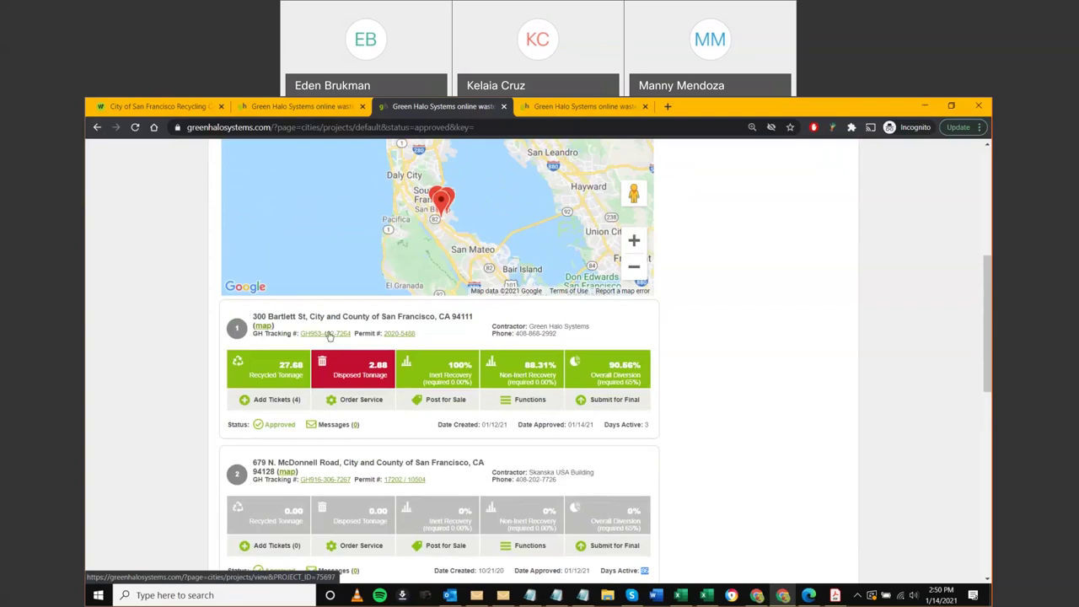
Open the project page from its GH Tracking # link, then bring up the exported recycling workbook in Excel
{"action": "left_click", "coordinate": [328, 335]}
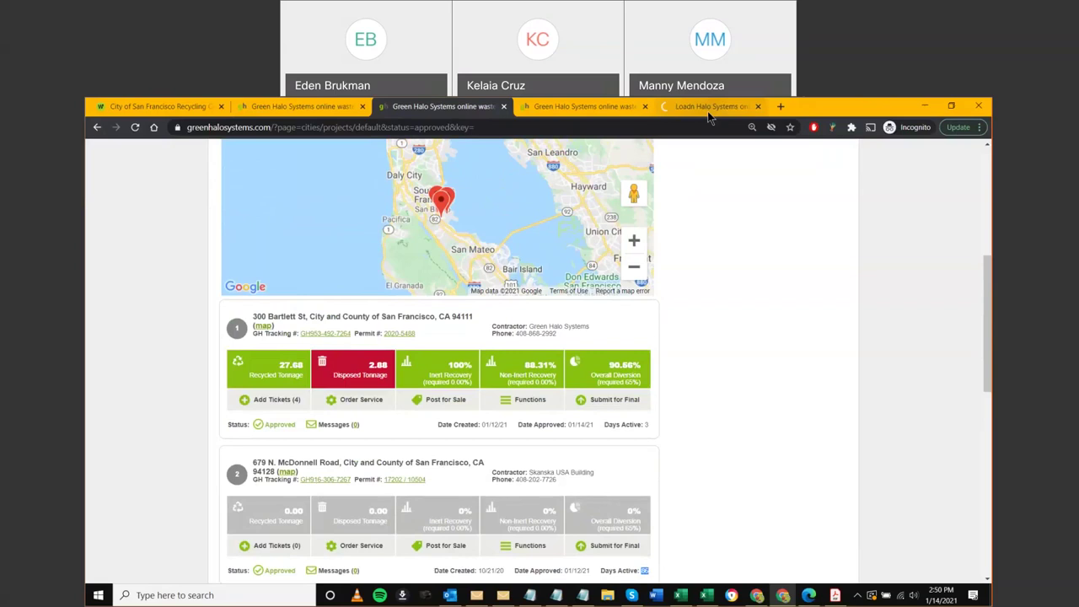
{"action": "key", "text": "ctrl+Tab"}
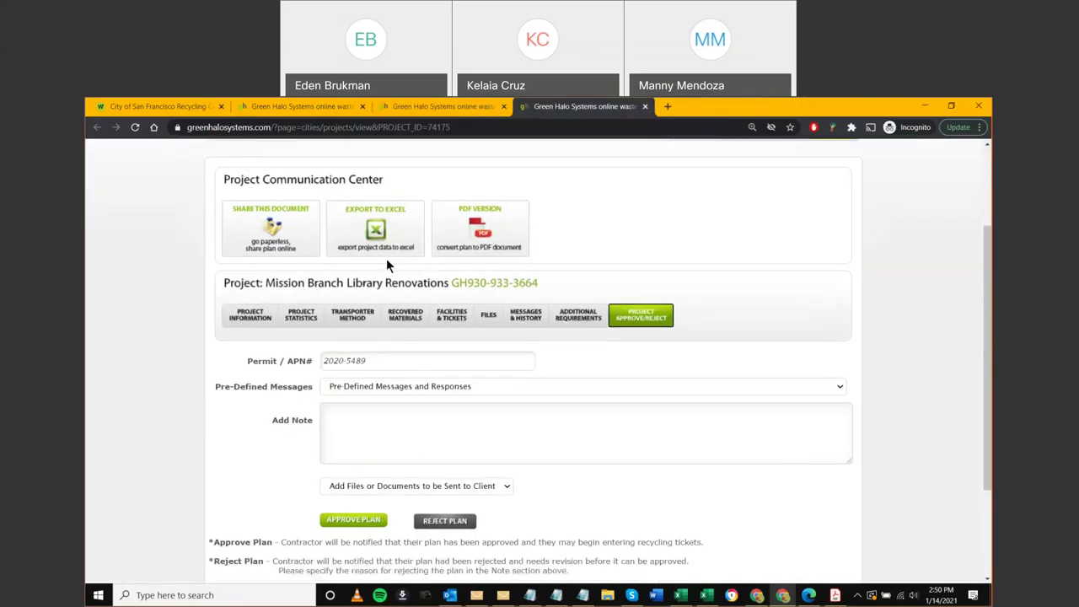
{"action": "key", "text": "ctrl+w"}
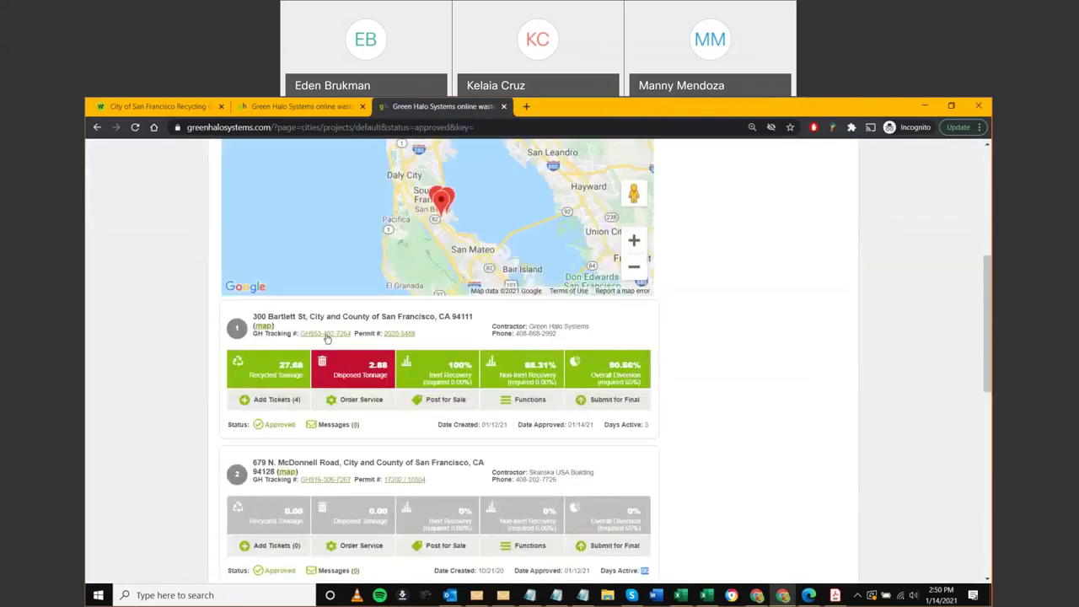
{"action": "left_click", "coordinate": [339, 336]}
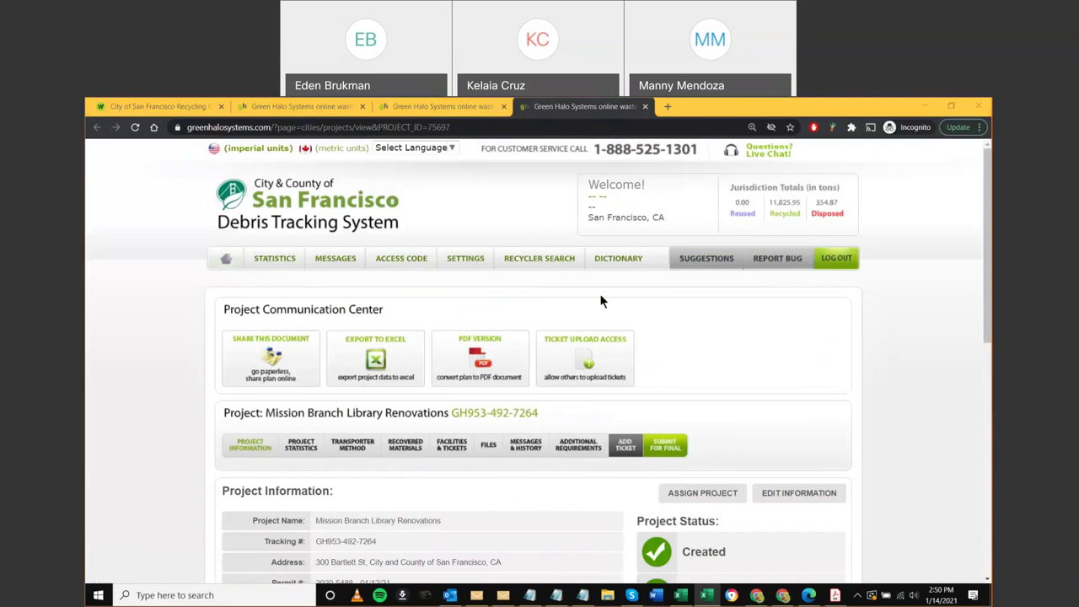
{"action": "key", "text": "alt+Tab"}
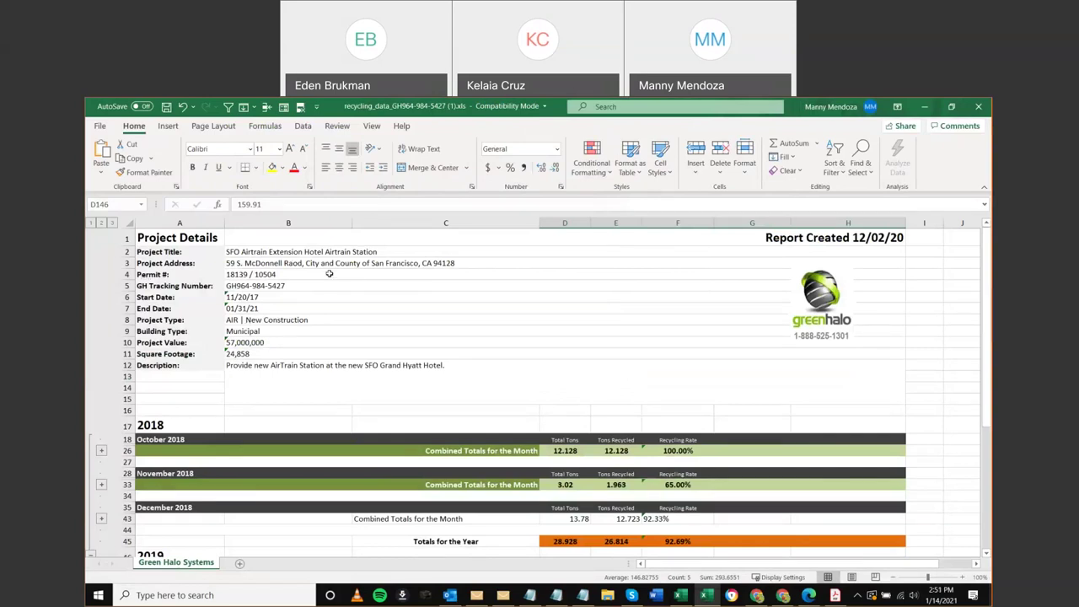
Expand the October 2018 group to show its four Metal and Wood - Clean tickets at 12.128 tons
{"action": "left_click", "coordinate": [865, 238]}
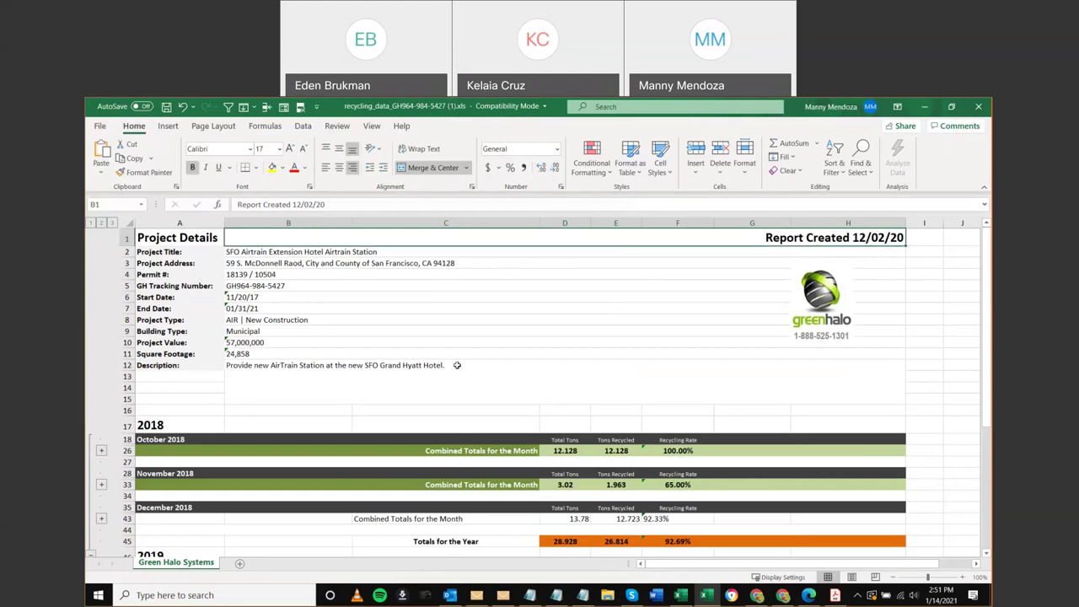
{"action": "scroll", "coordinate": [286, 392], "scroll_direction": "down", "scroll_amount": 1}
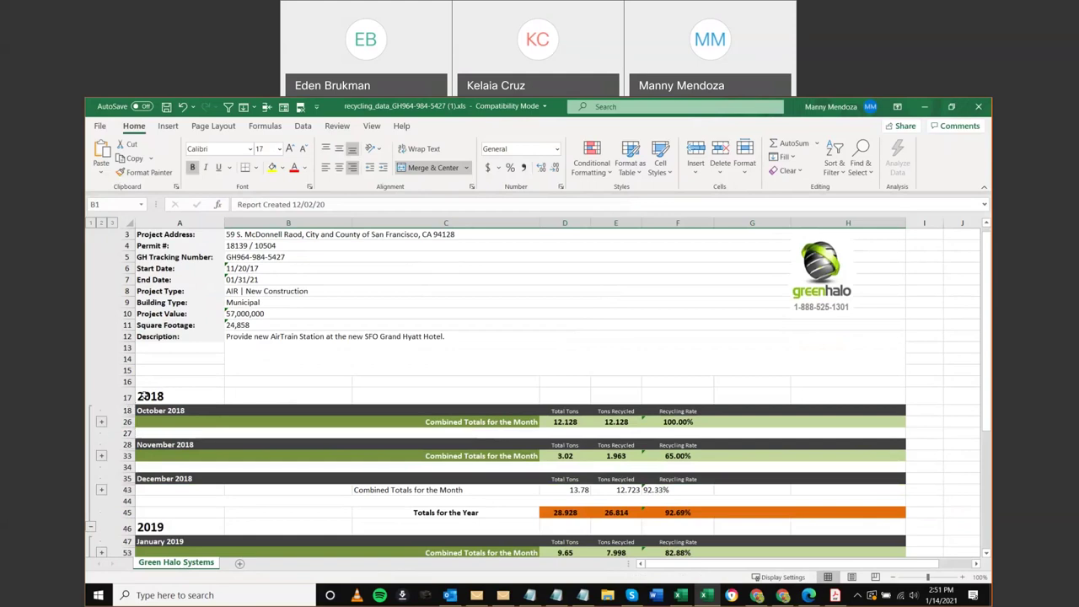
{"action": "left_click", "coordinate": [101, 423]}
{"action": "scroll", "coordinate": [169, 430], "scroll_direction": "down", "scroll_amount": 1}
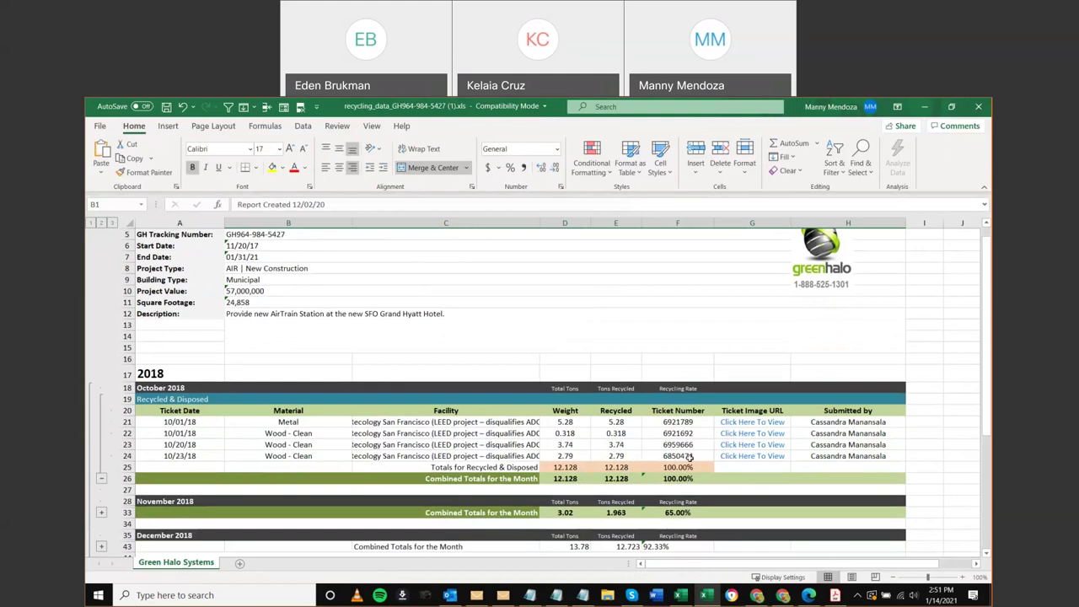
{"action": "left_click", "coordinate": [924, 399]}
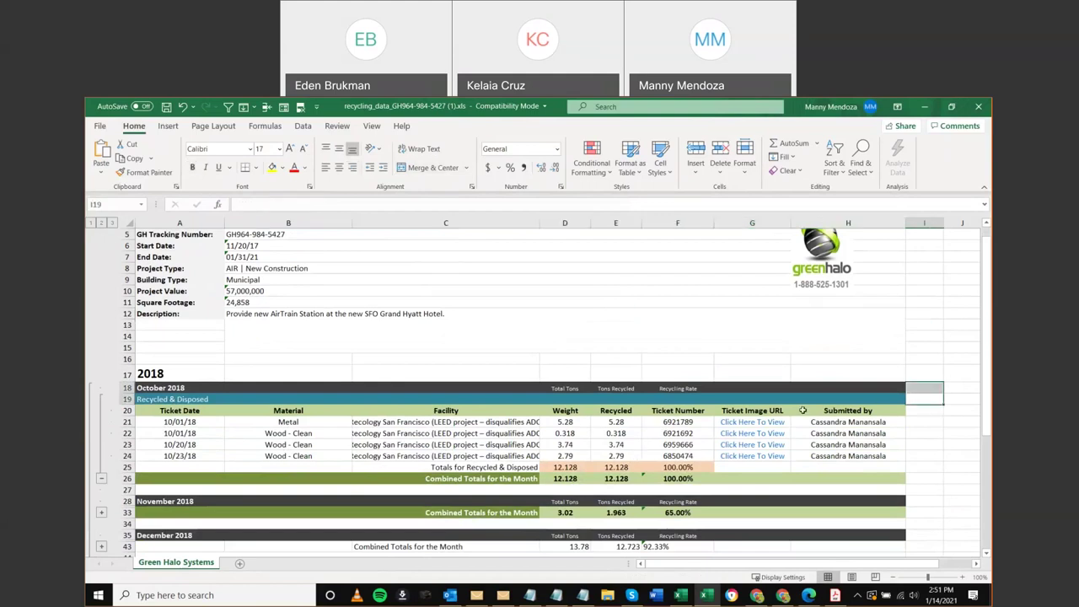
{"action": "left_click", "coordinate": [762, 423]}
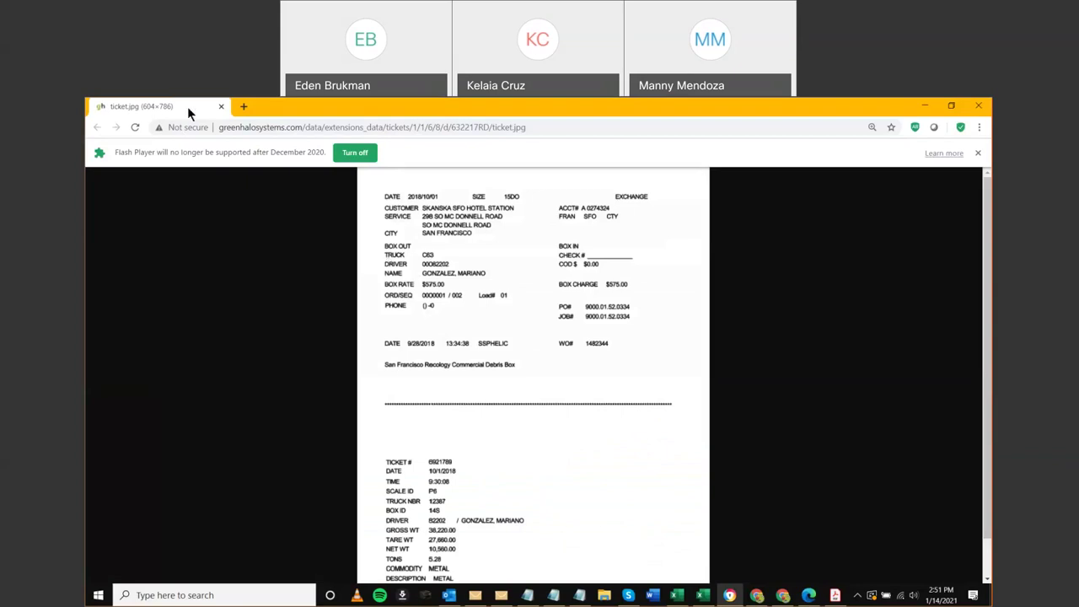
{"action": "left_click", "coordinate": [221, 106]}
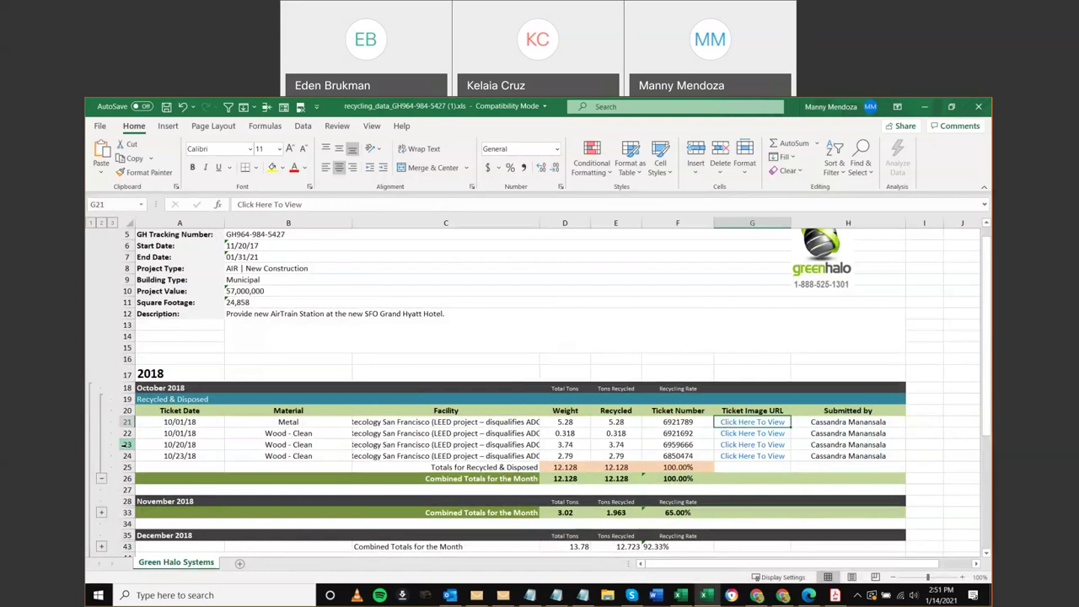
Collapse and re-expand October 2018's ticket rows, then expand November 2018's tickets
{"action": "left_click", "coordinate": [101, 478]}
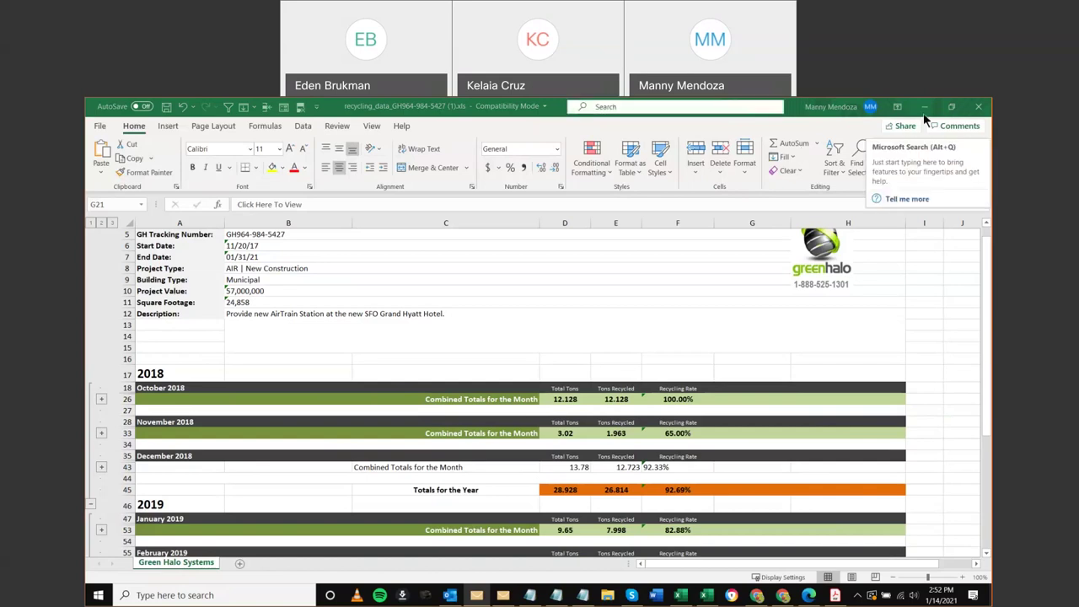
{"action": "scroll", "coordinate": [878, 270], "scroll_direction": "up", "scroll_amount": 2}
{"action": "scroll", "coordinate": [99, 363], "scroll_direction": "down", "scroll_amount": 3}
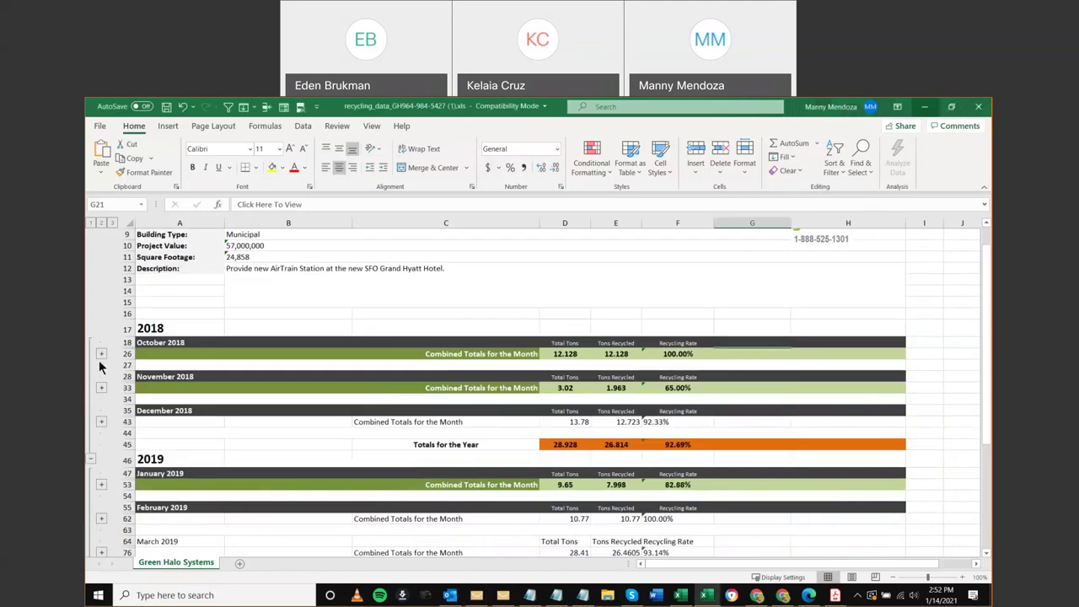
{"action": "left_click", "coordinate": [99, 358]}
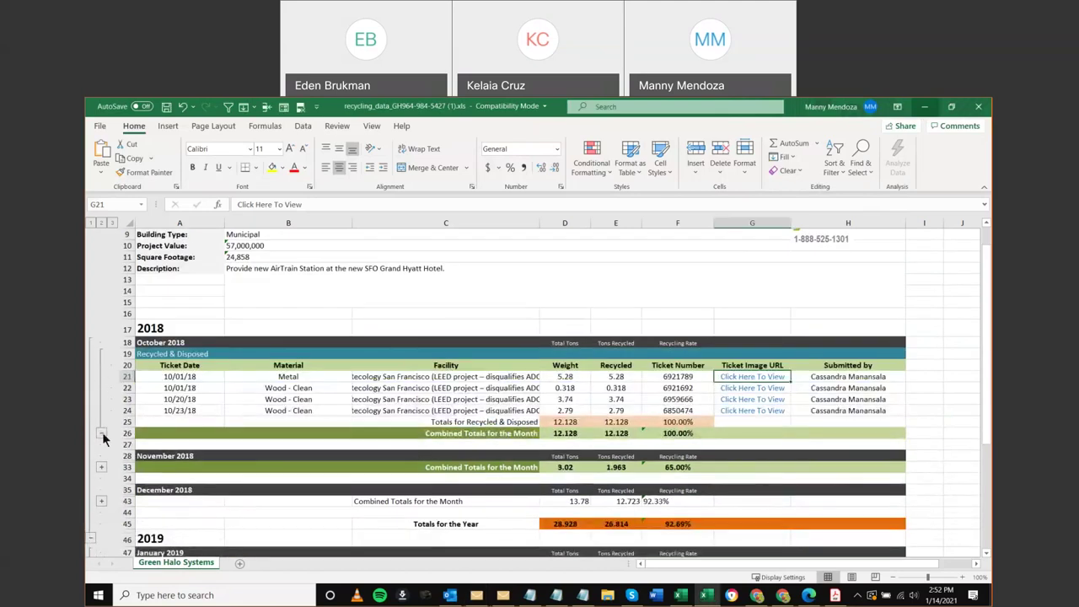
{"action": "scroll", "coordinate": [108, 440], "scroll_direction": "down", "scroll_amount": 1}
{"action": "scroll", "coordinate": [107, 441], "scroll_direction": "down", "scroll_amount": 1}
{"action": "left_click", "coordinate": [101, 423]}
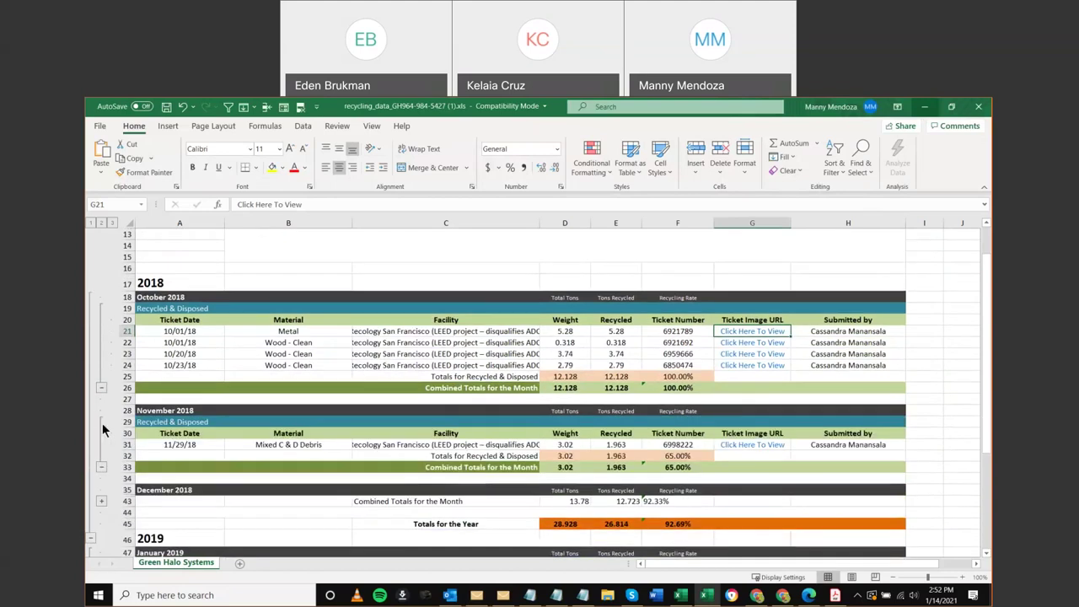
{"action": "scroll", "coordinate": [118, 426], "scroll_direction": "down", "scroll_amount": 1}
Expand the December 2018 and January 2019 ticket rows, then minimize the Excel workbook
{"action": "left_click", "coordinate": [101, 455]}
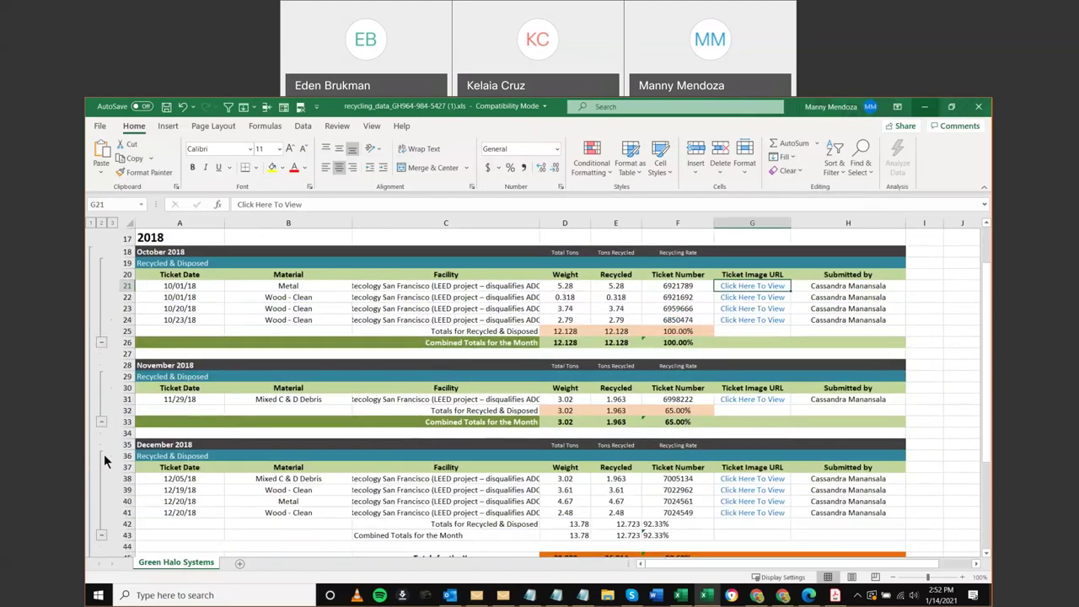
{"action": "scroll", "coordinate": [118, 453], "scroll_direction": "down", "scroll_amount": 1}
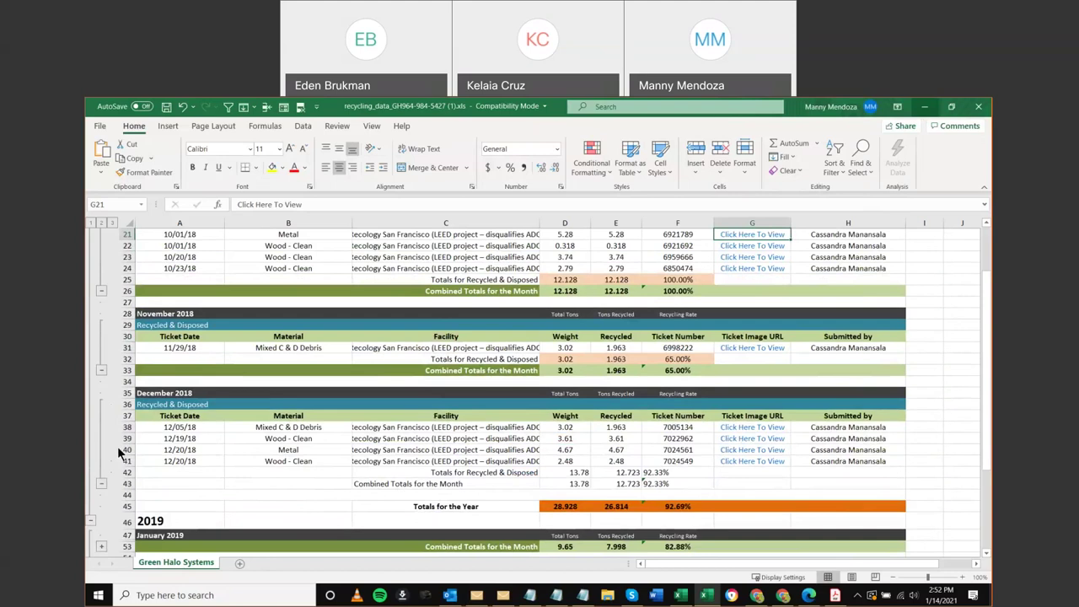
{"action": "scroll", "coordinate": [119, 453], "scroll_direction": "down", "scroll_amount": 1}
{"action": "scroll", "coordinate": [117, 447], "scroll_direction": "down", "scroll_amount": 3}
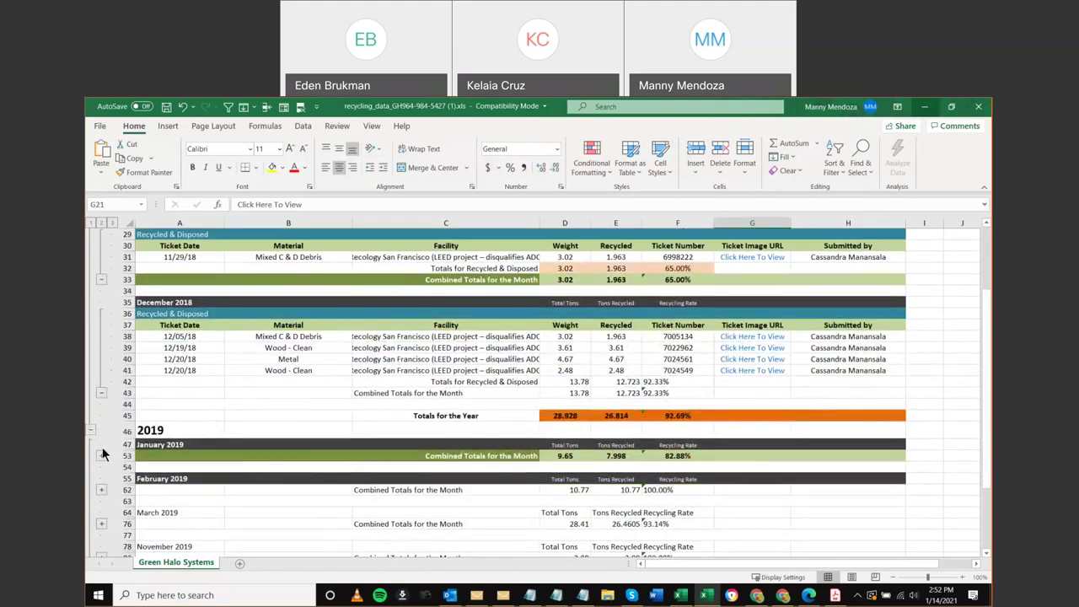
{"action": "left_click", "coordinate": [101, 455]}
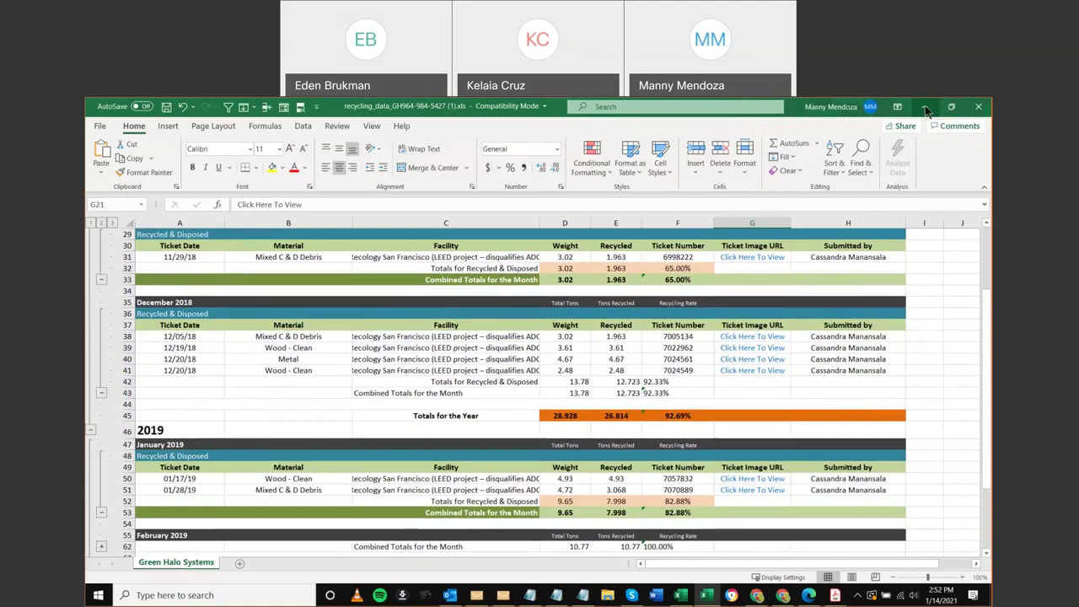
{"action": "scroll", "coordinate": [540, 387], "scroll_direction": "up", "scroll_amount": 10}
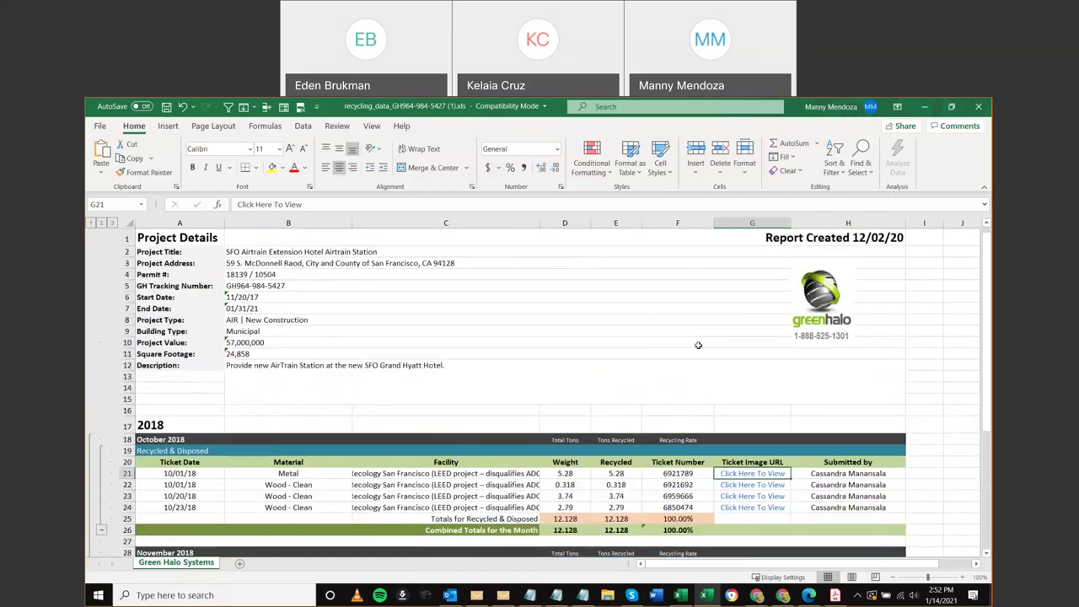
{"action": "left_click", "coordinate": [925, 108]}
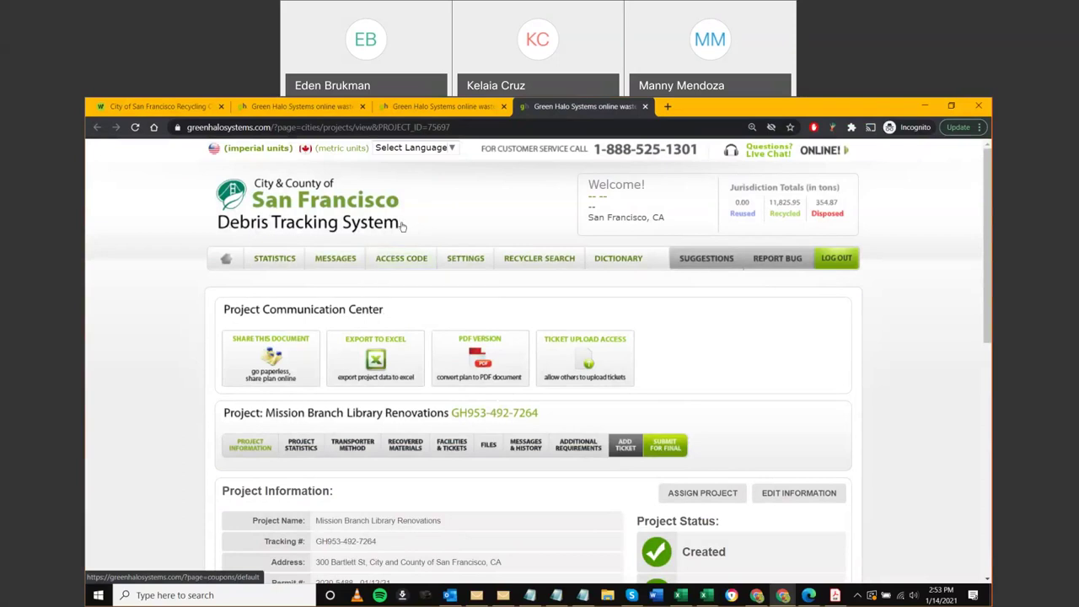
Return to the approved projects listing and scroll through its project cards and jurisdiction totals
{"action": "left_click", "coordinate": [414, 106]}
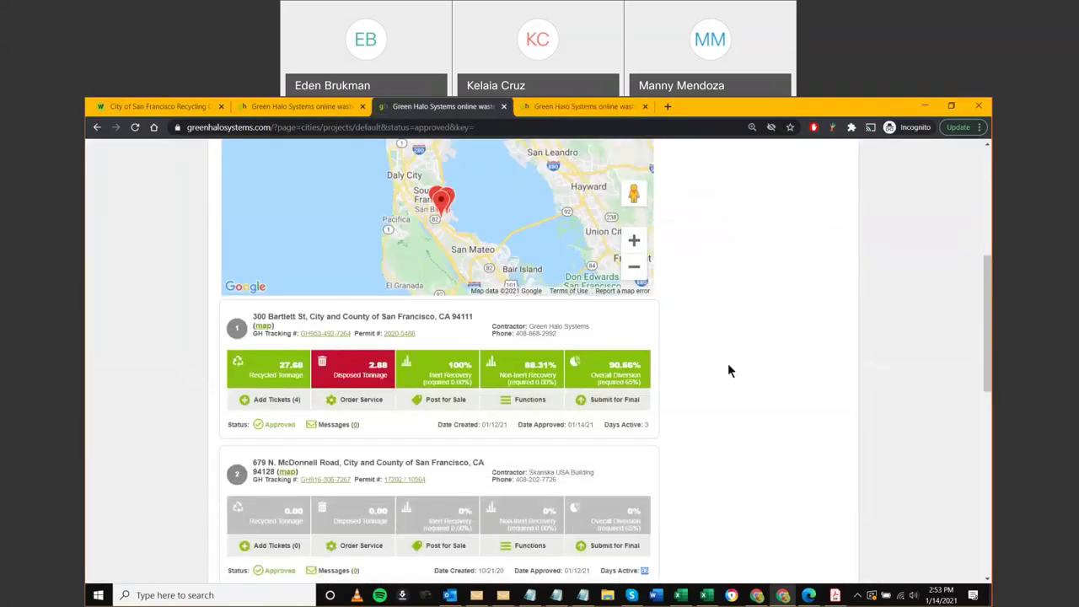
{"action": "scroll", "coordinate": [729, 367], "scroll_direction": "up", "scroll_amount": 5}
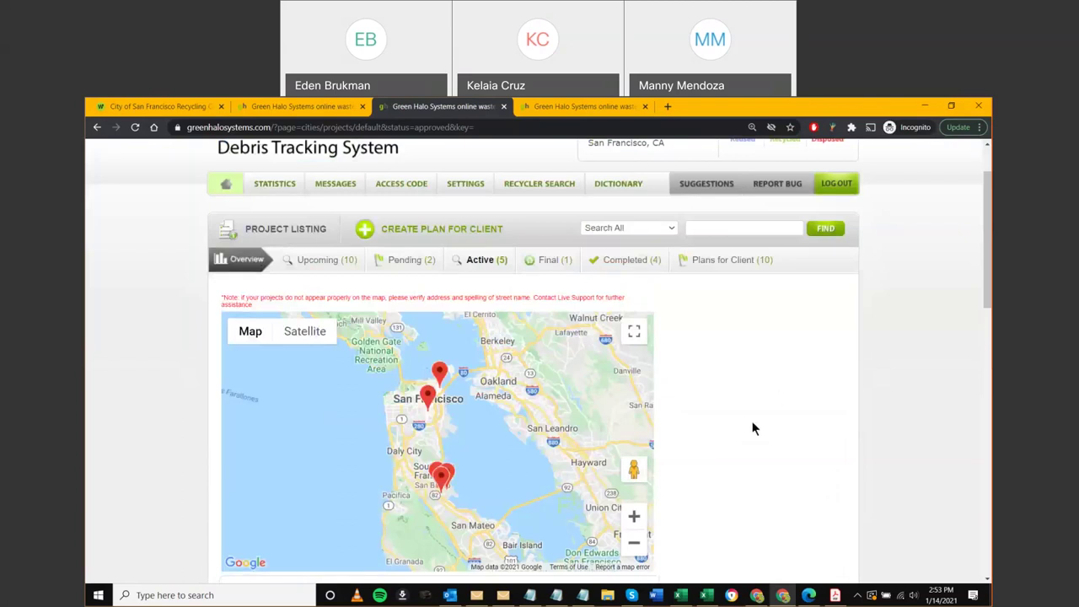
{"action": "scroll", "coordinate": [752, 429], "scroll_direction": "down", "scroll_amount": 4}
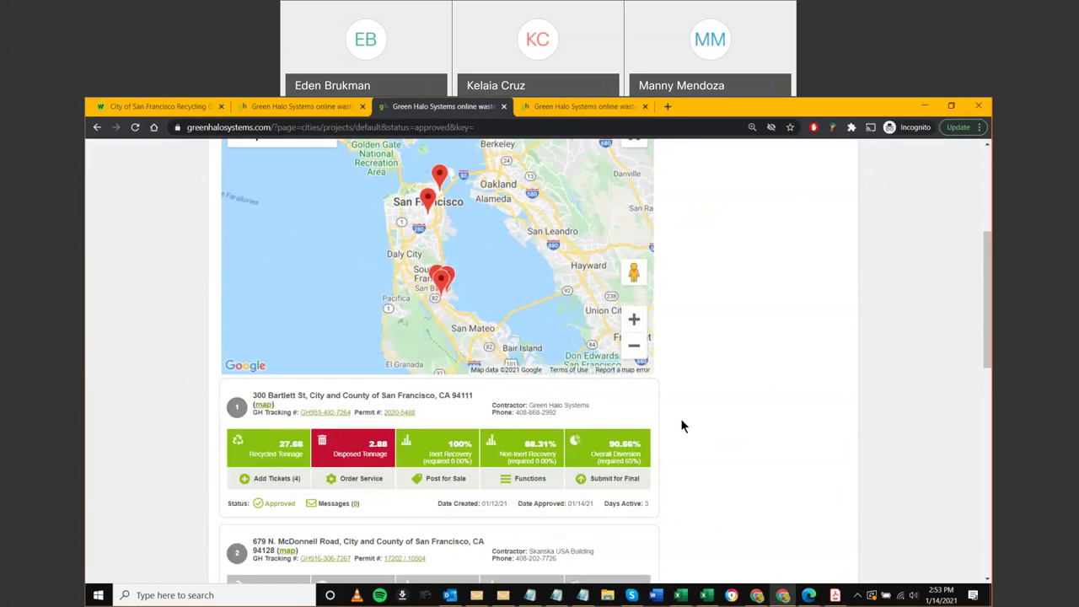
{"action": "scroll", "coordinate": [679, 428], "scroll_direction": "down", "scroll_amount": 1}
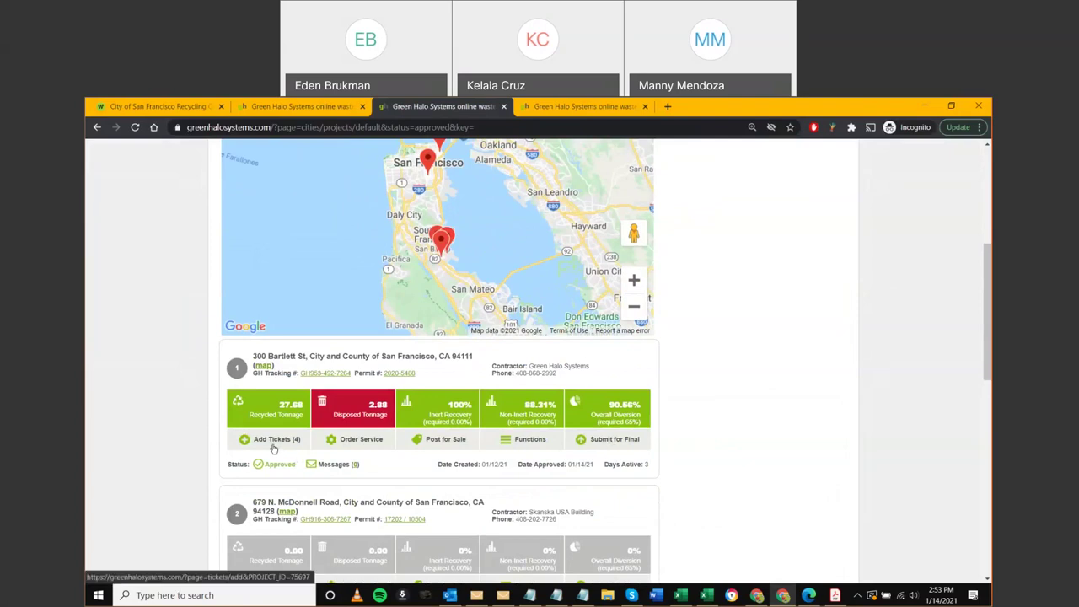
{"action": "scroll", "coordinate": [272, 448], "scroll_direction": "down", "scroll_amount": 4}
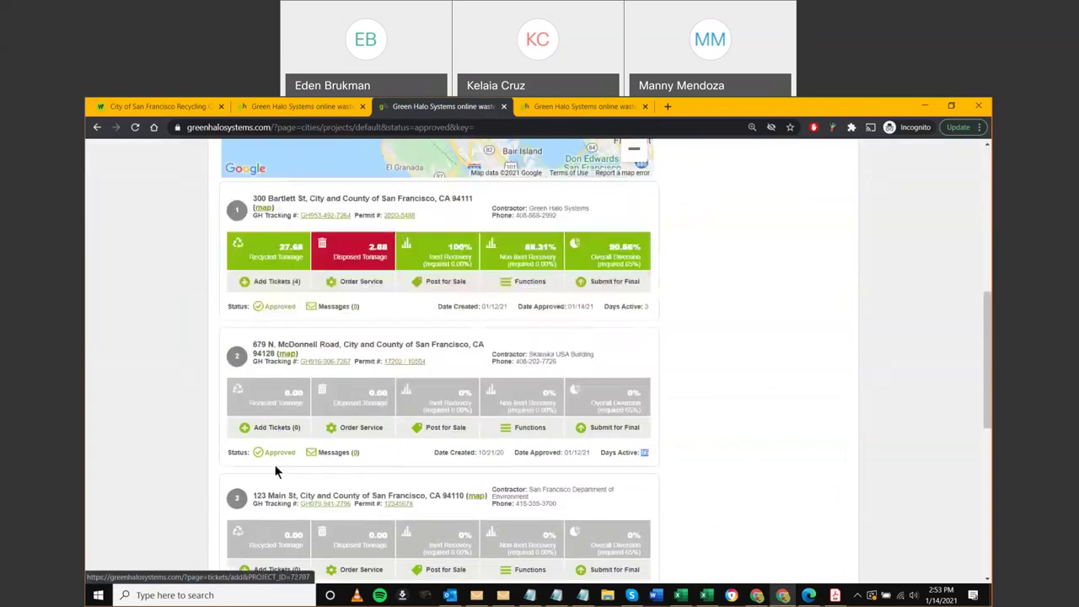
{"action": "scroll", "coordinate": [274, 469], "scroll_direction": "down", "scroll_amount": 2}
{"action": "scroll", "coordinate": [273, 466], "scroll_direction": "down", "scroll_amount": 3}
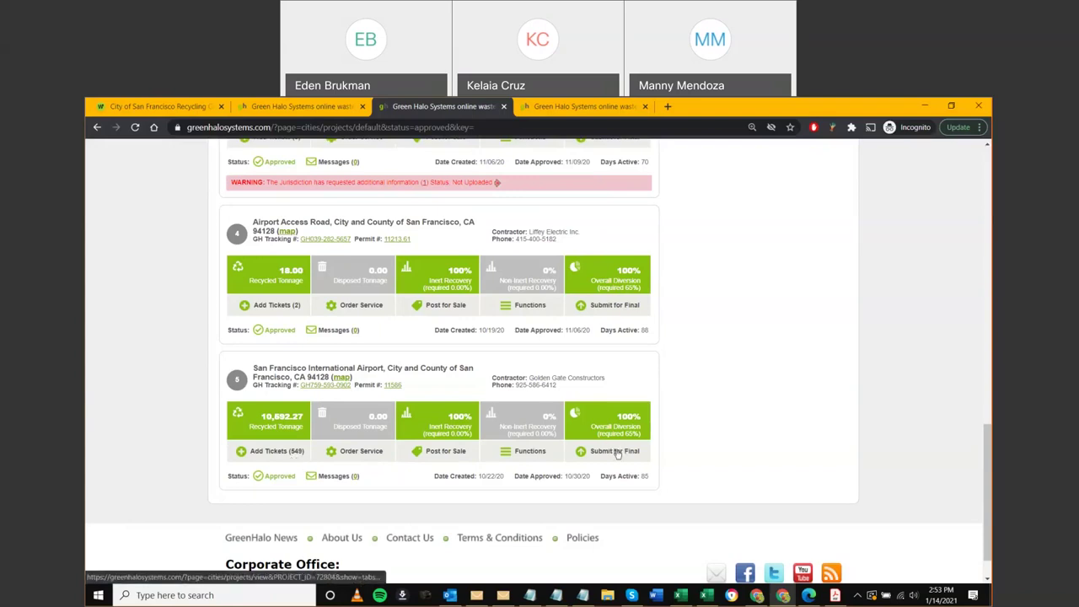
{"action": "scroll", "coordinate": [722, 430], "scroll_direction": "up", "scroll_amount": 7}
{"action": "scroll", "coordinate": [721, 438], "scroll_direction": "up", "scroll_amount": 5}
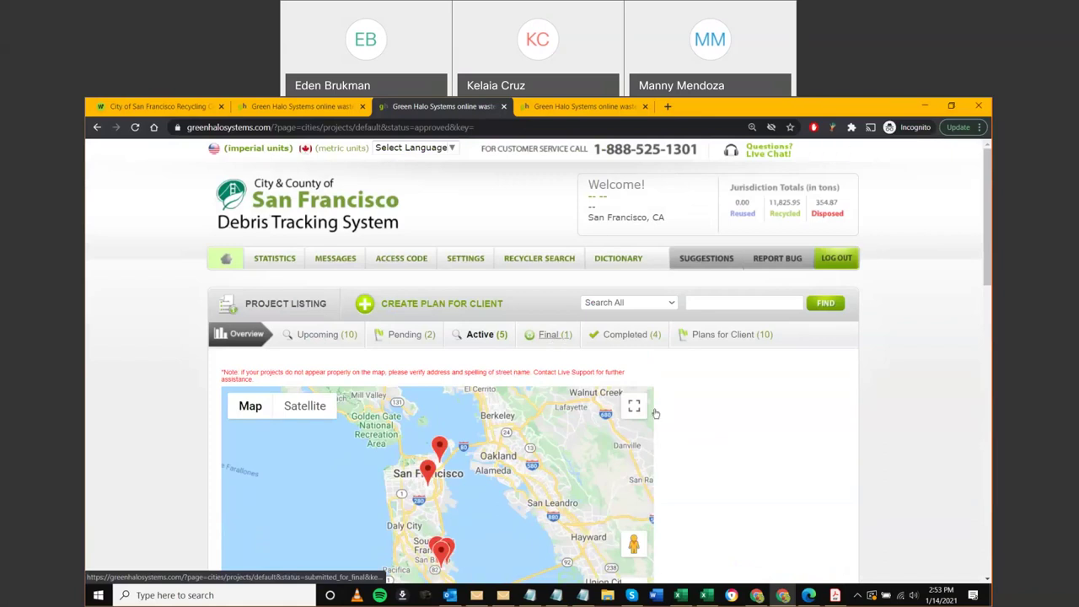
Show the Final tab's projects submitted for final review
{"action": "left_click", "coordinate": [757, 595]}
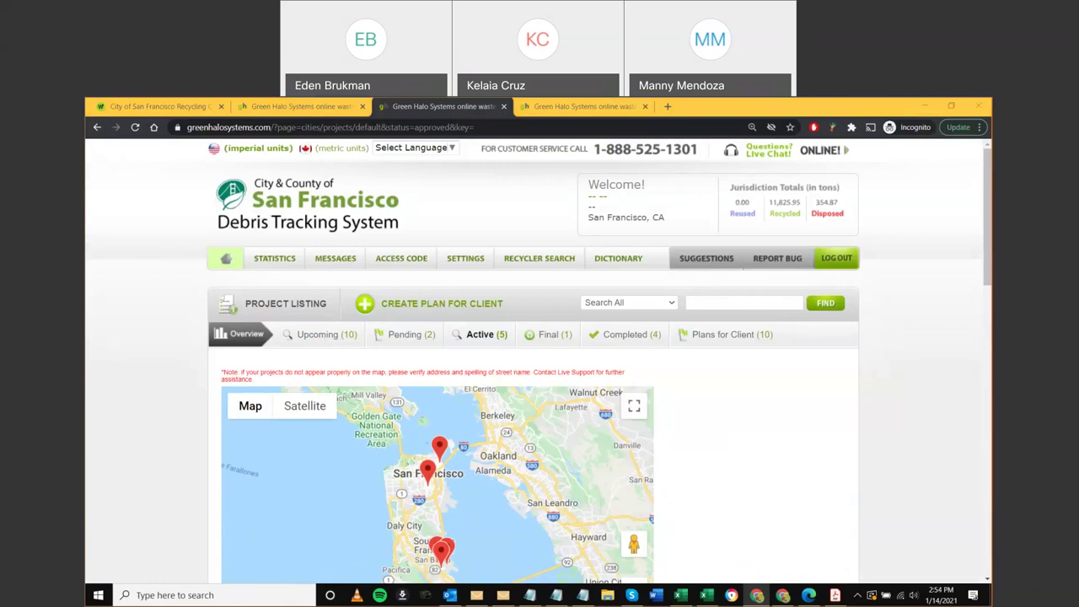
{"action": "left_click", "coordinate": [546, 335]}
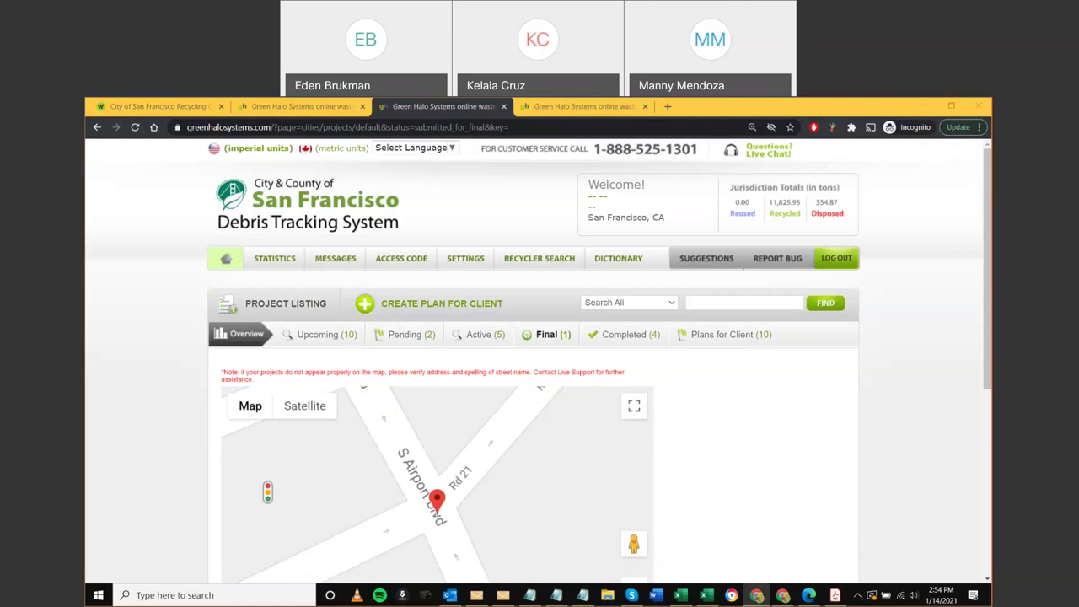
{"action": "scroll", "coordinate": [298, 354], "scroll_direction": "down", "scroll_amount": 3}
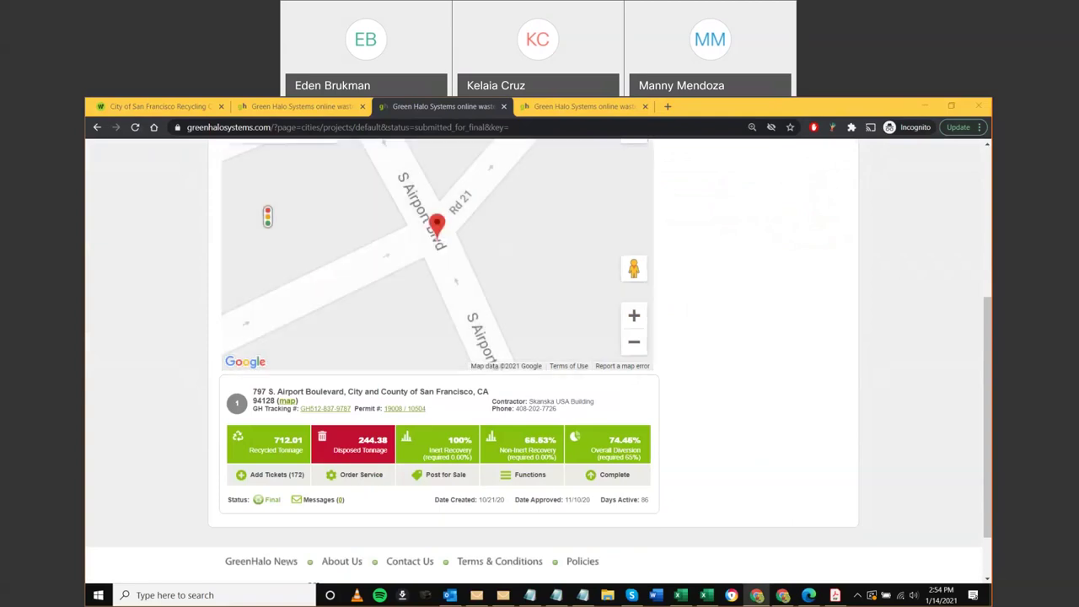
{"action": "scroll", "coordinate": [694, 363], "scroll_direction": "up", "scroll_amount": 3}
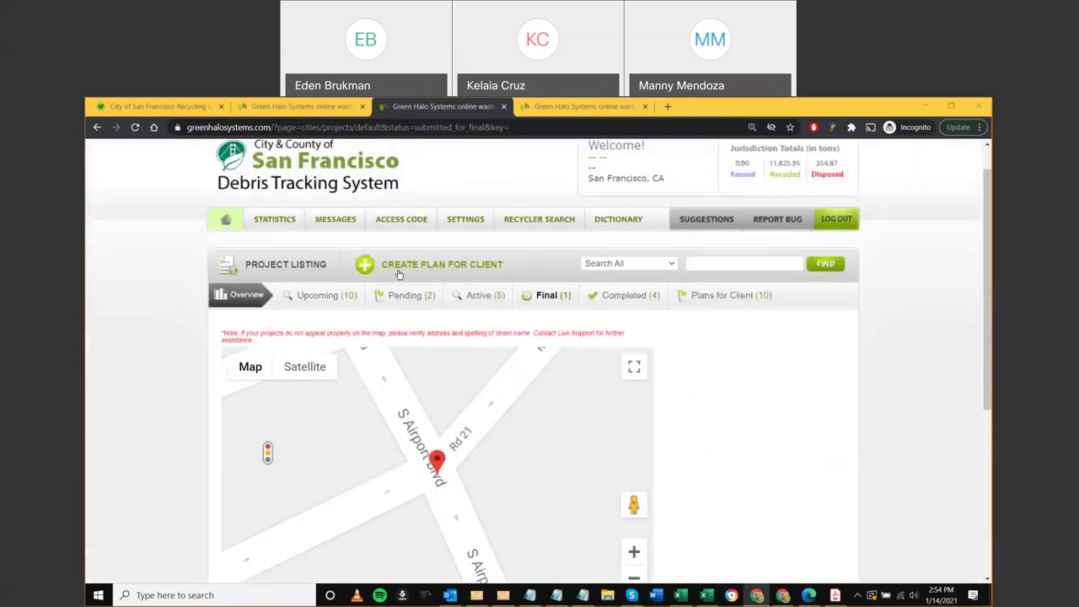
{"action": "scroll", "coordinate": [211, 309], "scroll_direction": "up", "scroll_amount": 1}
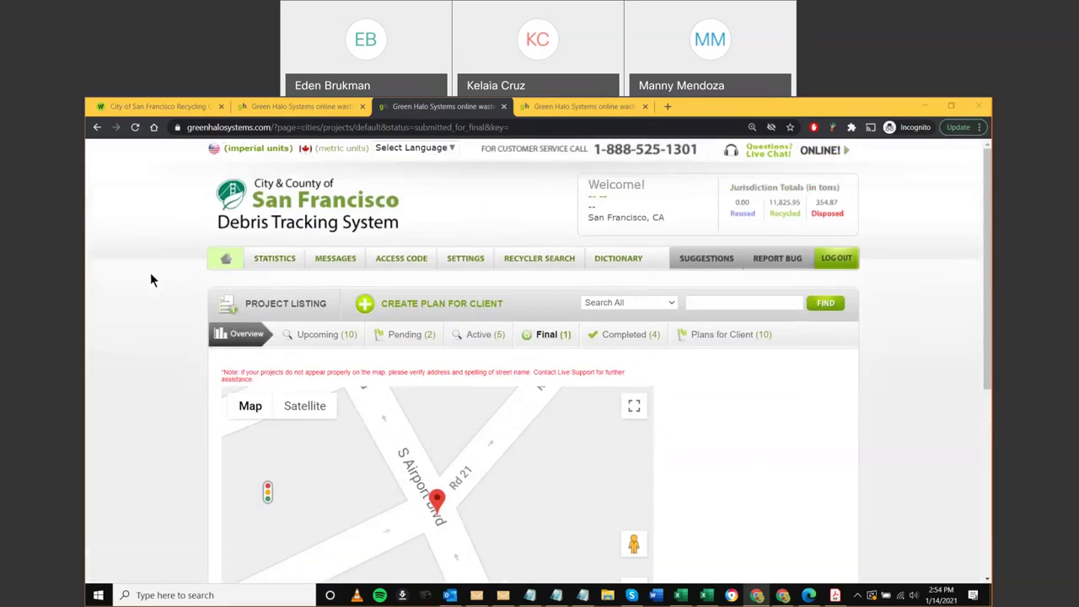
Reload the project listing so it counts Final (2) and Active (4)
{"action": "left_click", "coordinate": [135, 127]}
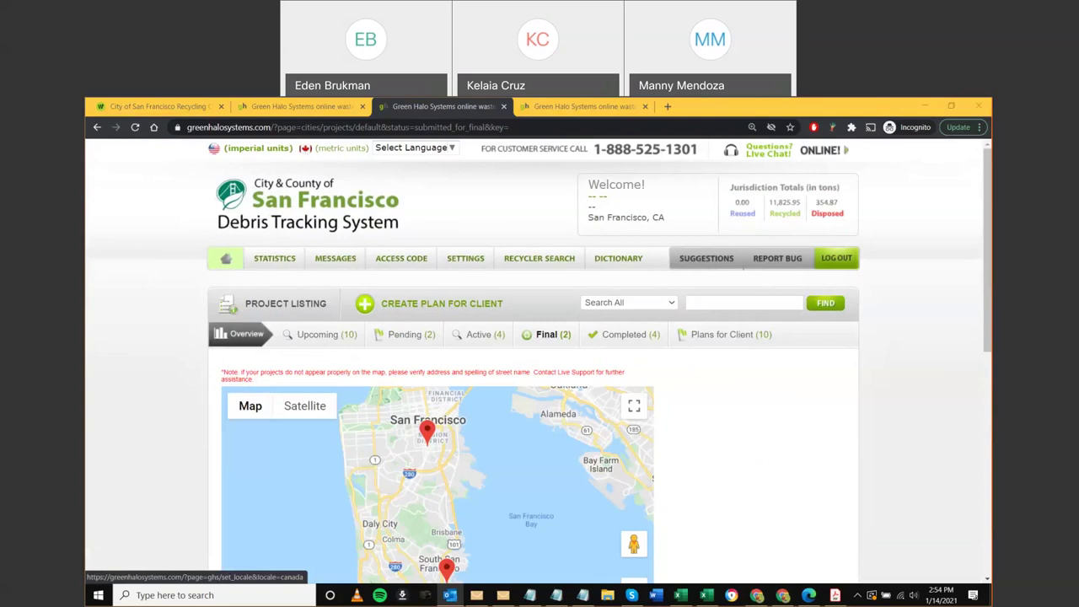
{"action": "mouse_move", "coordinate": [465, 258]}
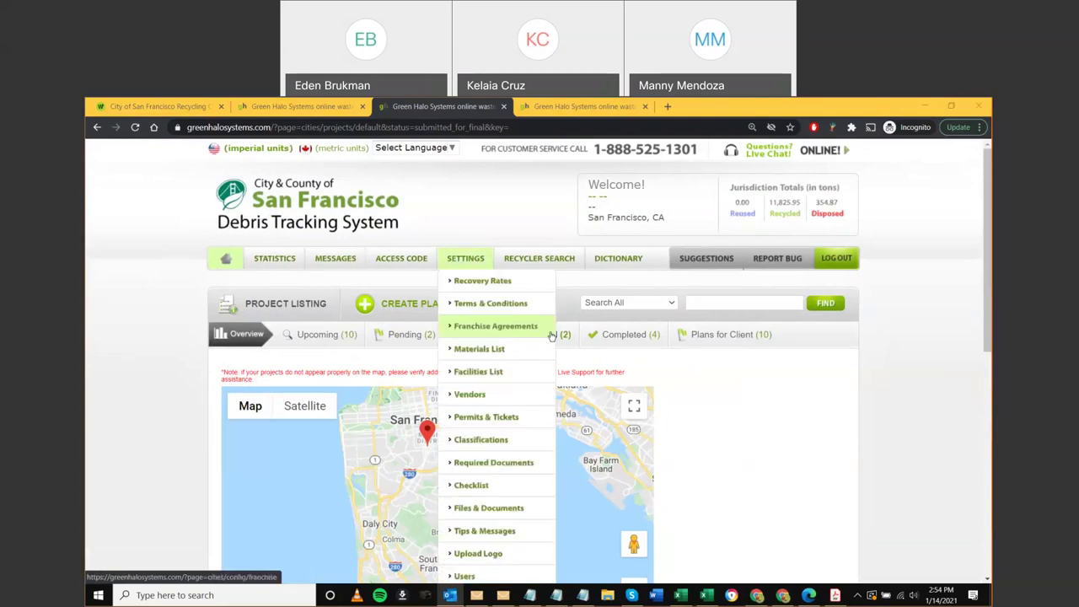
{"action": "scroll", "coordinate": [698, 353], "scroll_direction": "down", "scroll_amount": 4}
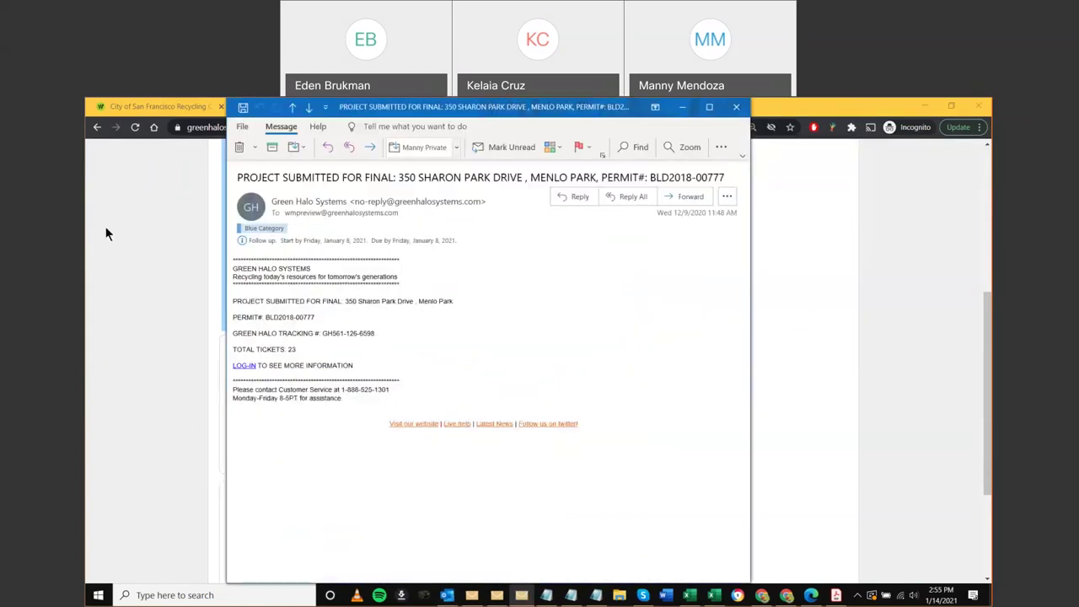
{"action": "left_click", "coordinate": [496, 108]}
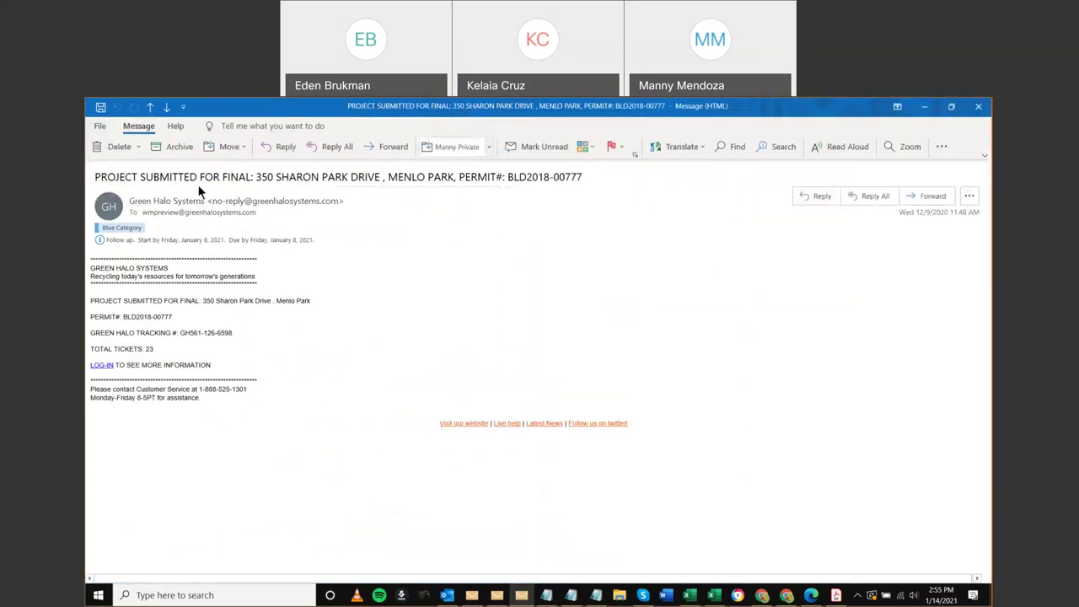
{"action": "left_click_drag", "start_coordinate": [220, 177], "coordinate": [253, 177]}
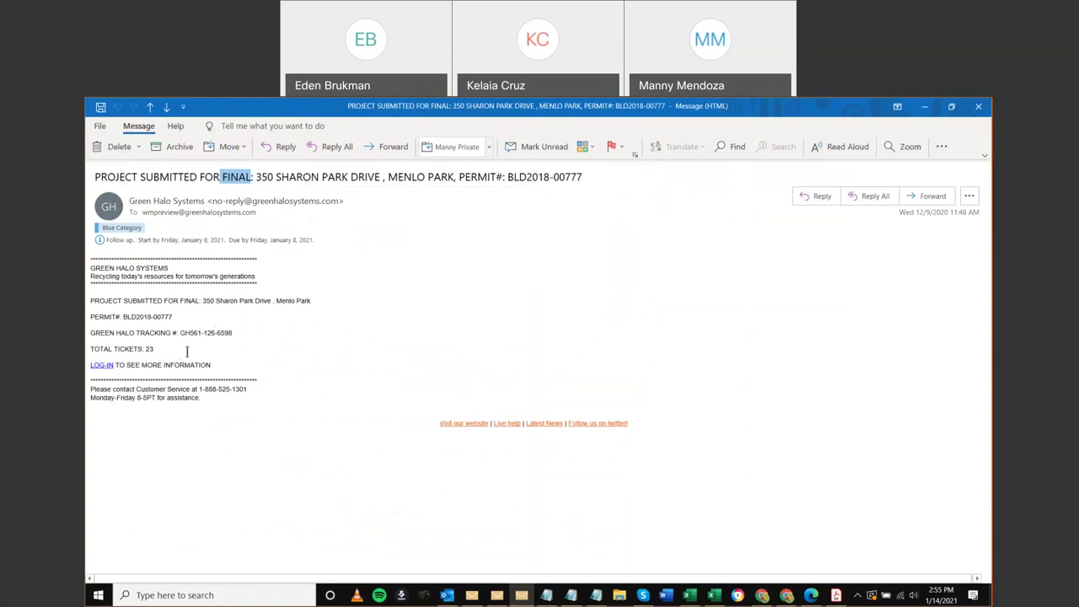
{"action": "left_click", "coordinate": [147, 351]}
{"action": "left_click_drag", "start_coordinate": [147, 351], "coordinate": [91, 351]}
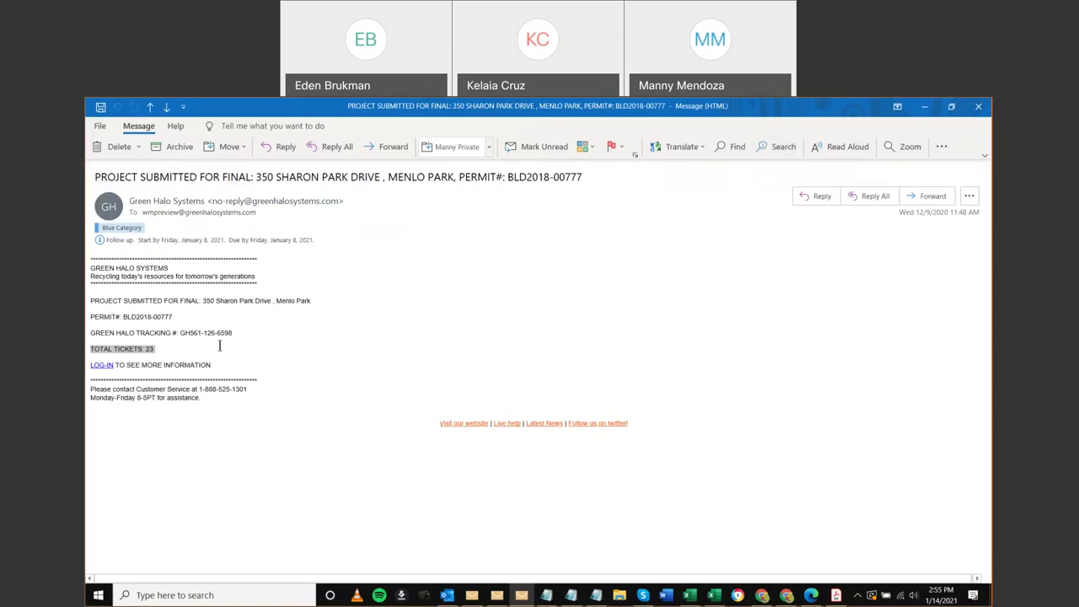
{"action": "left_click", "coordinate": [971, 110]}
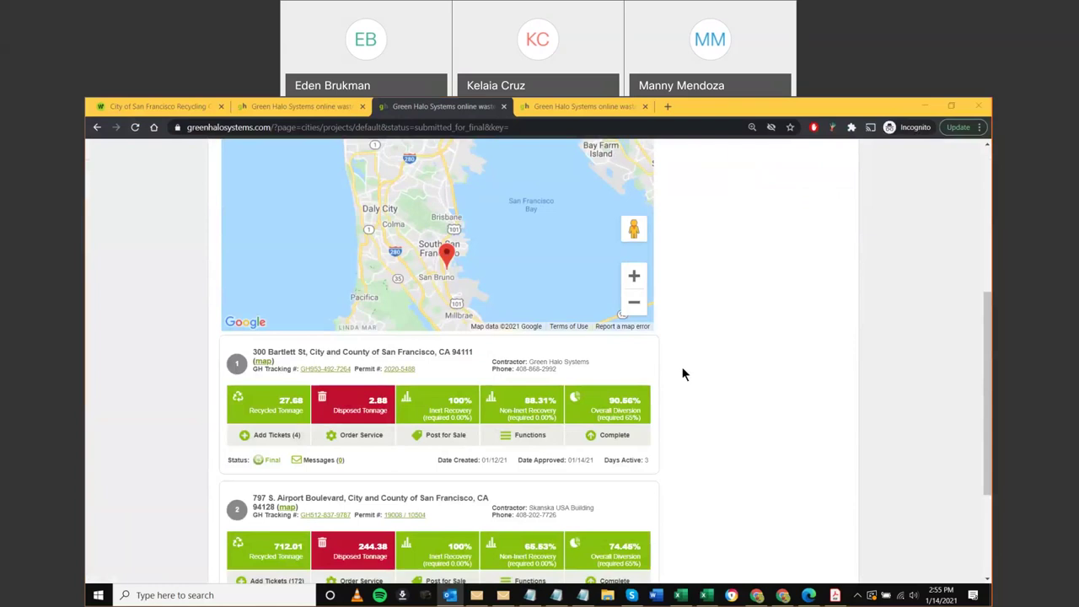
Highlight the 90.56% overall diversion value, then clear the highlight
{"action": "scroll", "coordinate": [656, 367], "scroll_direction": "up", "scroll_amount": 1}
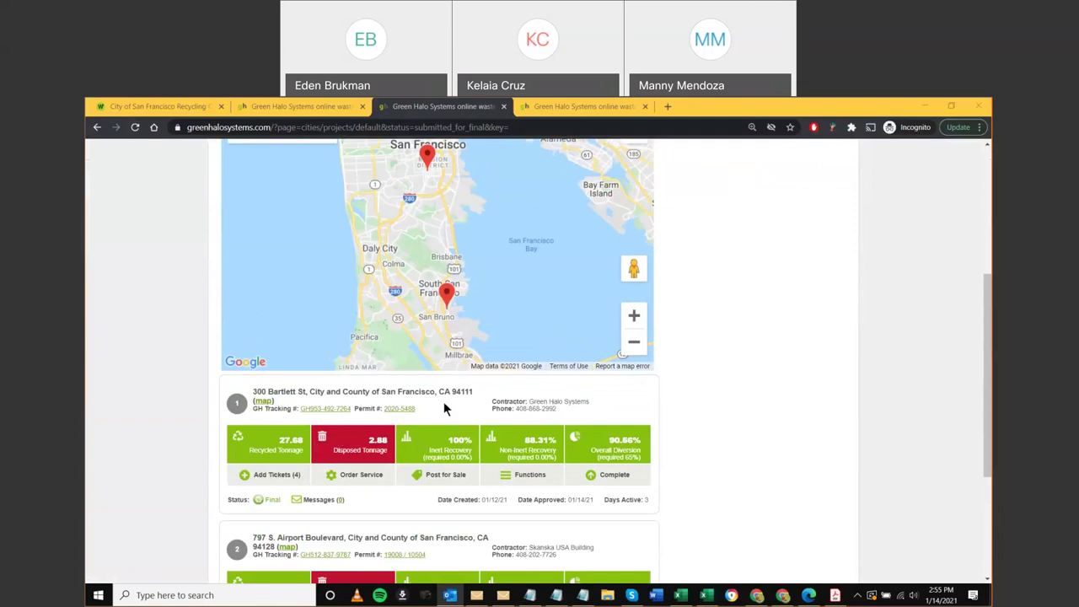
{"action": "left_click_drag", "start_coordinate": [608, 442], "coordinate": [637, 447]}
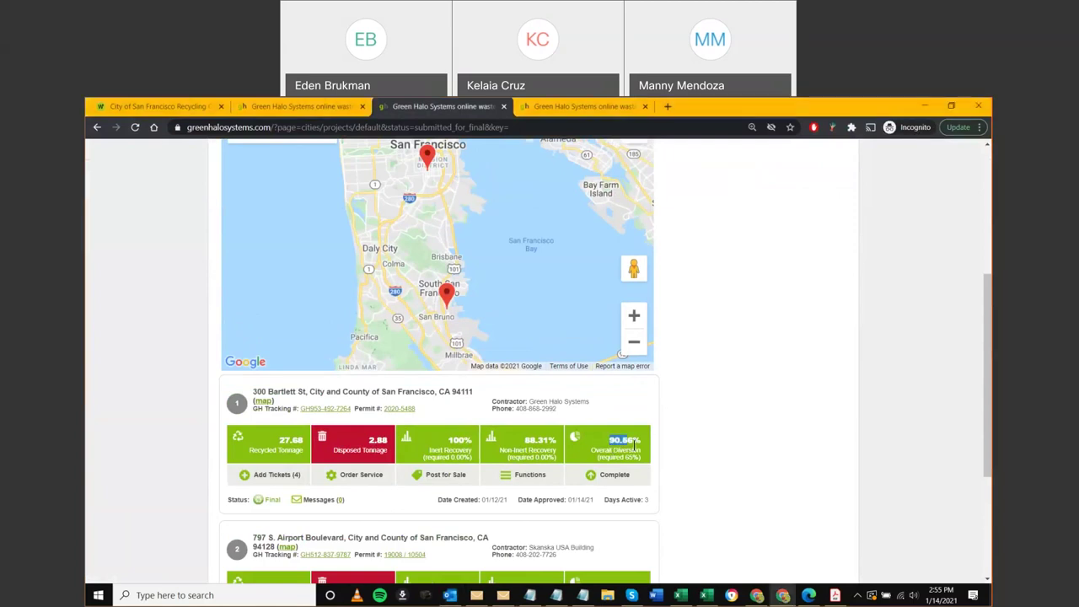
{"action": "left_click", "coordinate": [666, 448]}
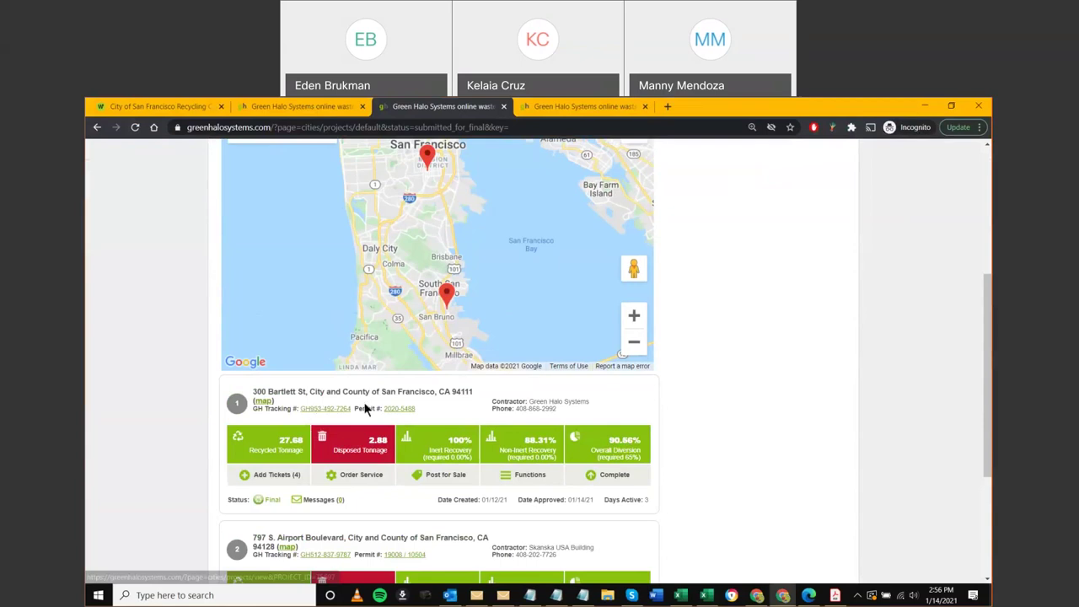
Open the Bartlett St project's Project Statistics: 73.73% estimated versus 90.56% current recovery
{"action": "left_click", "coordinate": [366, 409]}
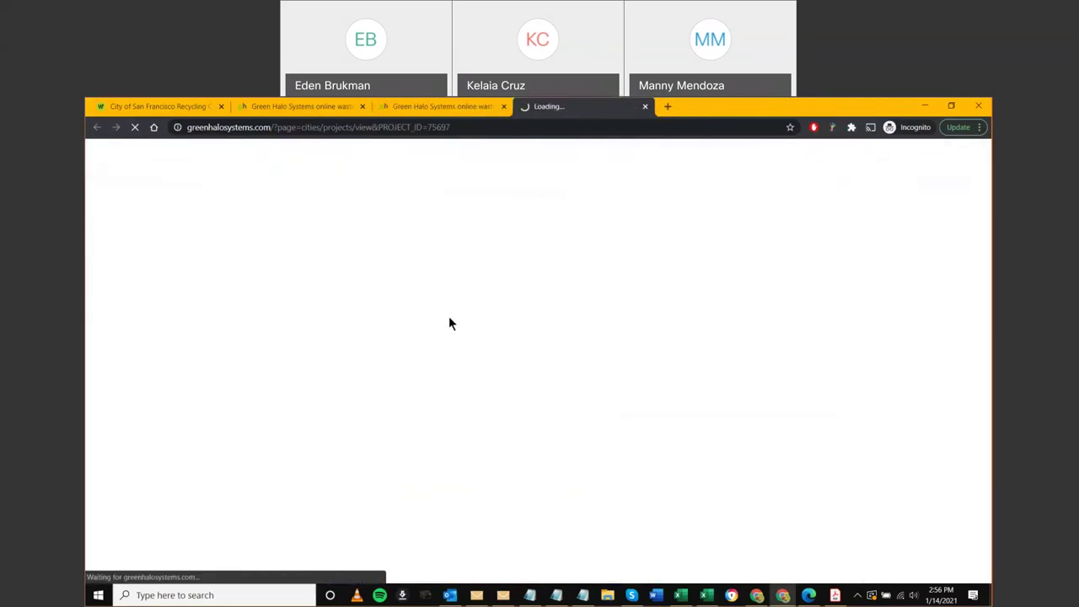
{"action": "scroll", "coordinate": [215, 408], "scroll_direction": "down", "scroll_amount": 1}
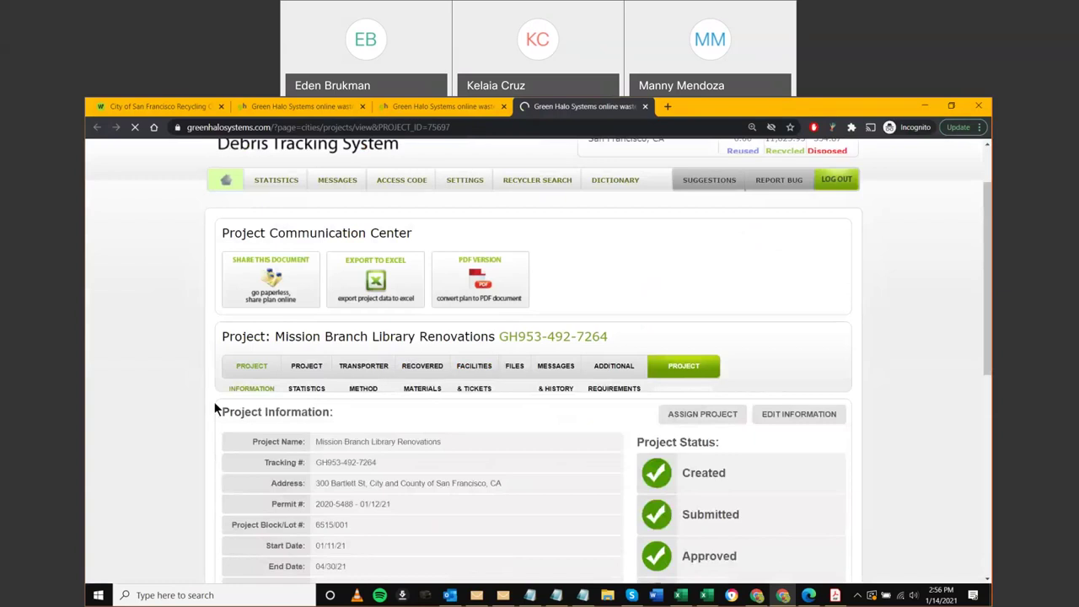
{"action": "scroll", "coordinate": [202, 405], "scroll_direction": "down", "scroll_amount": 3}
{"action": "scroll", "coordinate": [372, 368], "scroll_direction": "down", "scroll_amount": 1}
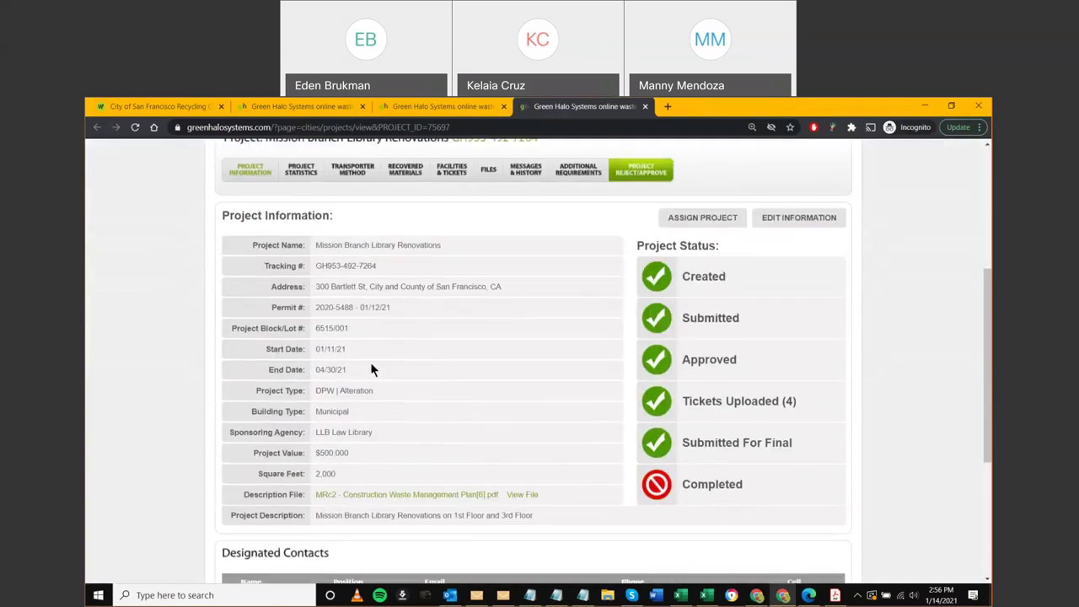
{"action": "left_click", "coordinate": [801, 220]}
{"action": "left_click", "coordinate": [300, 173]}
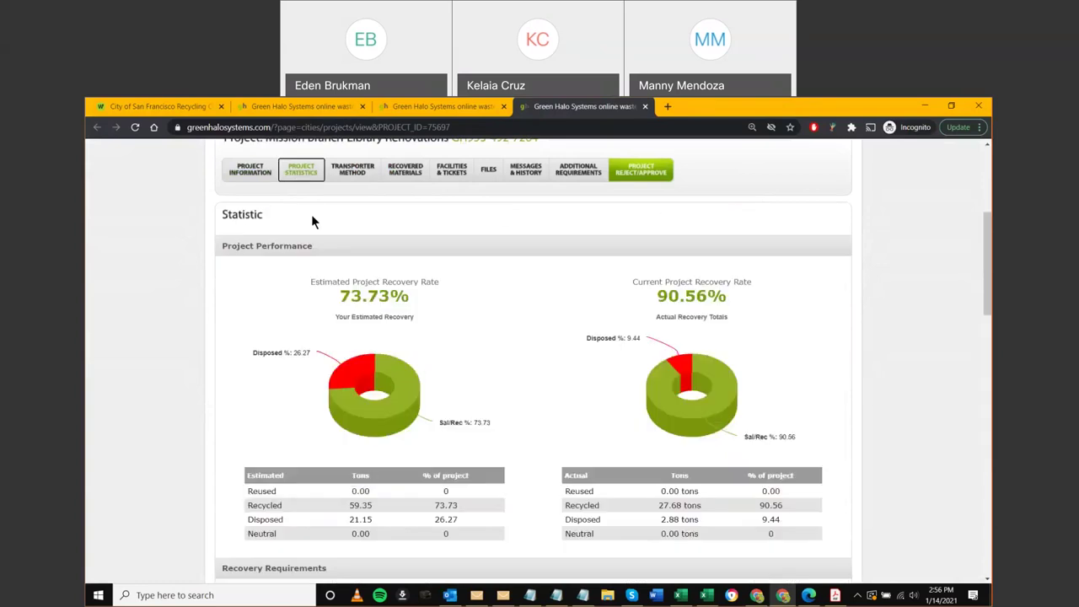
{"action": "scroll", "coordinate": [321, 348], "scroll_direction": "down", "scroll_amount": 1}
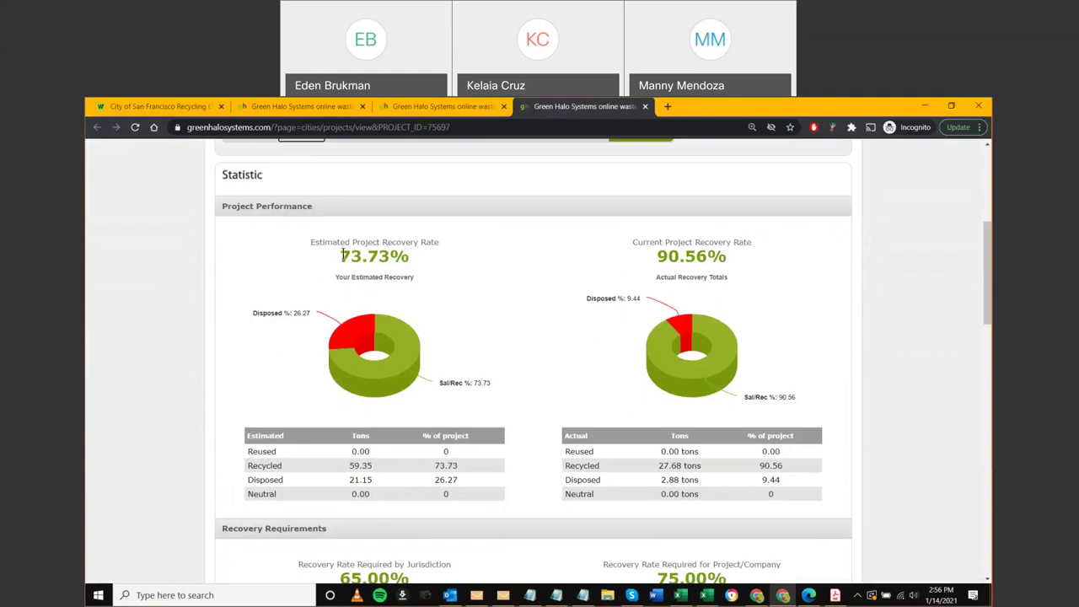
{"action": "left_click_drag", "start_coordinate": [341, 256], "coordinate": [409, 258]}
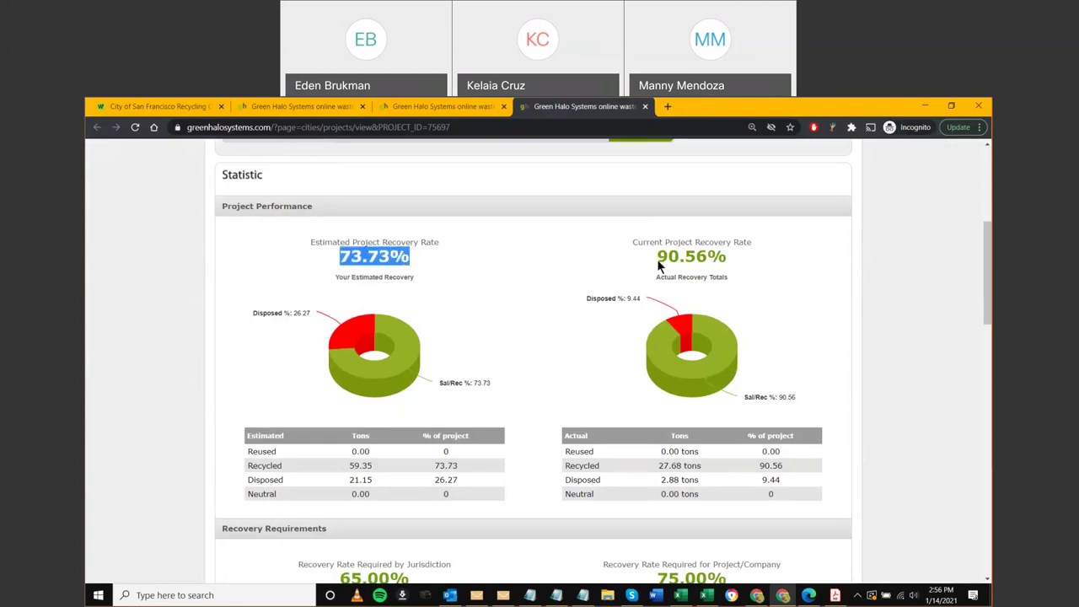
{"action": "left_click_drag", "start_coordinate": [657, 259], "coordinate": [731, 261]}
{"action": "scroll", "coordinate": [660, 281], "scroll_direction": "down", "scroll_amount": 1}
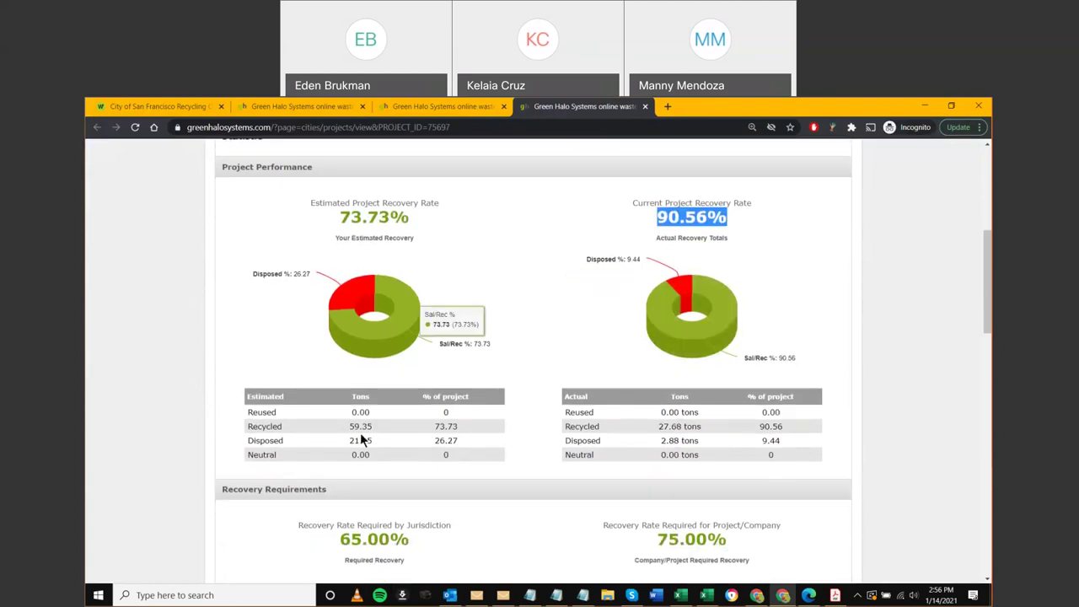
{"action": "left_click_drag", "start_coordinate": [366, 431], "coordinate": [380, 443]}
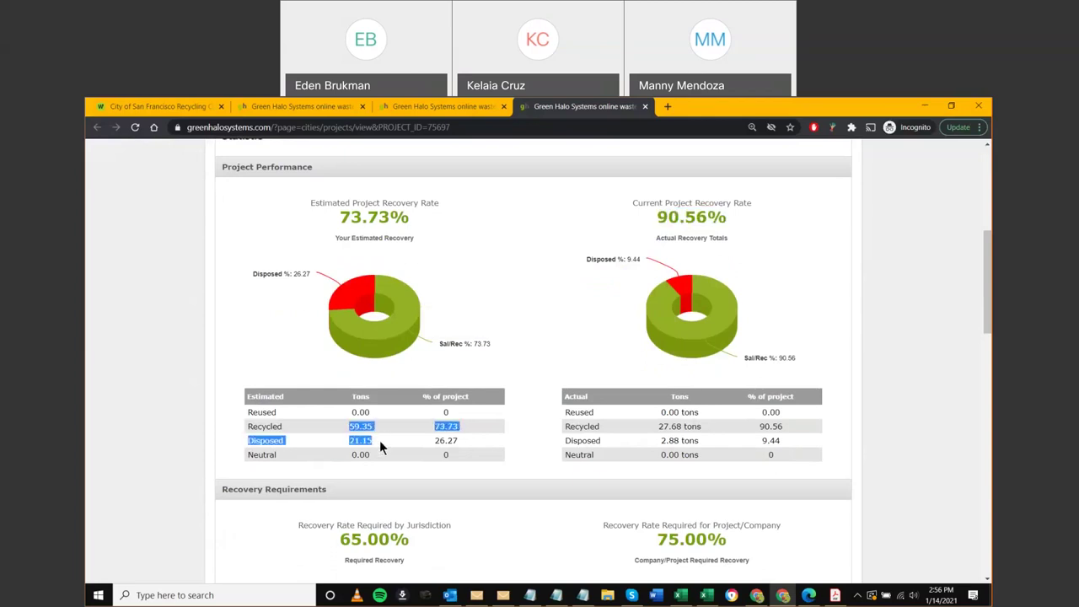
{"action": "left_click_drag", "start_coordinate": [649, 423], "coordinate": [697, 453]}
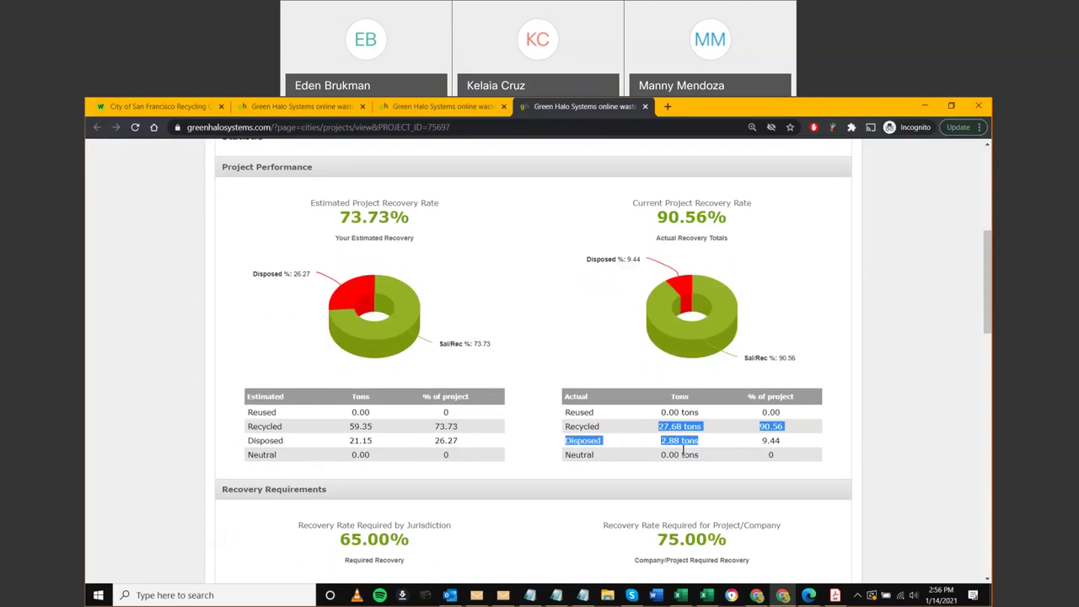
{"action": "left_click", "coordinate": [889, 437]}
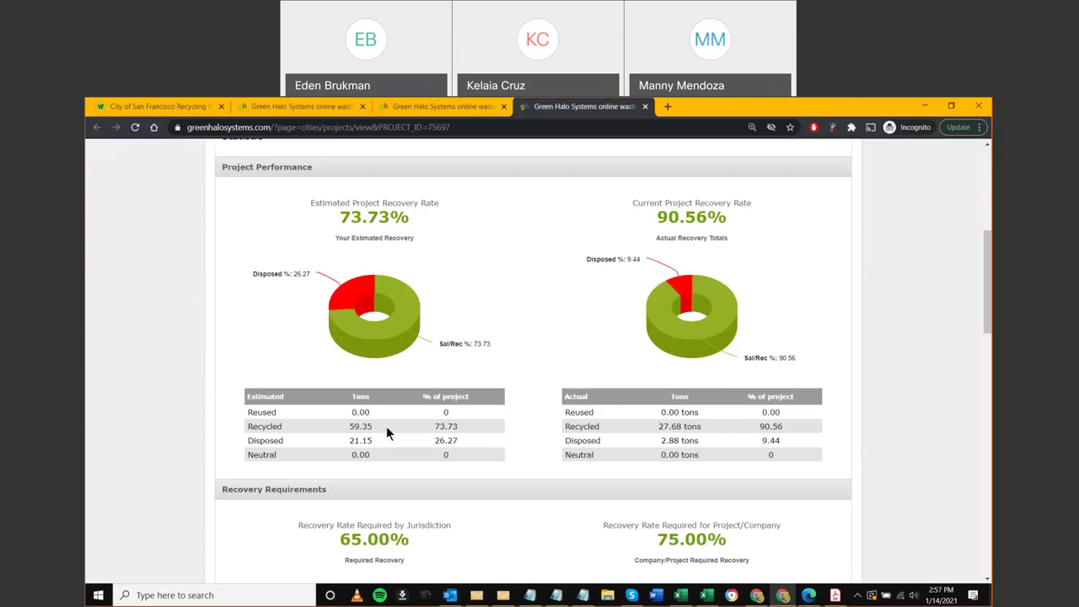
{"action": "scroll", "coordinate": [393, 453], "scroll_direction": "down", "scroll_amount": 1}
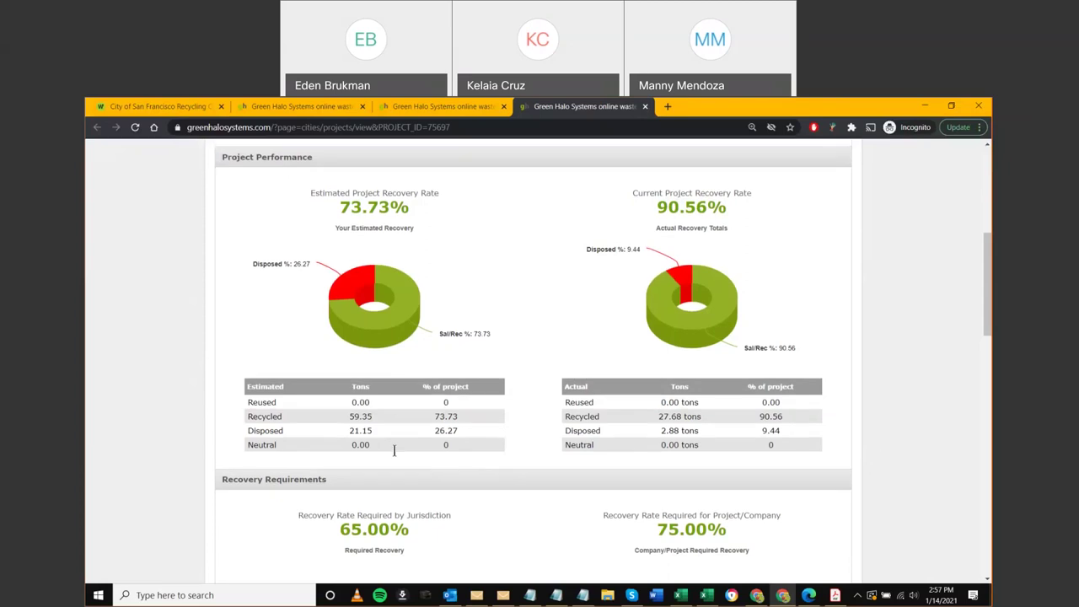
{"action": "scroll", "coordinate": [393, 450], "scroll_direction": "down", "scroll_amount": 3}
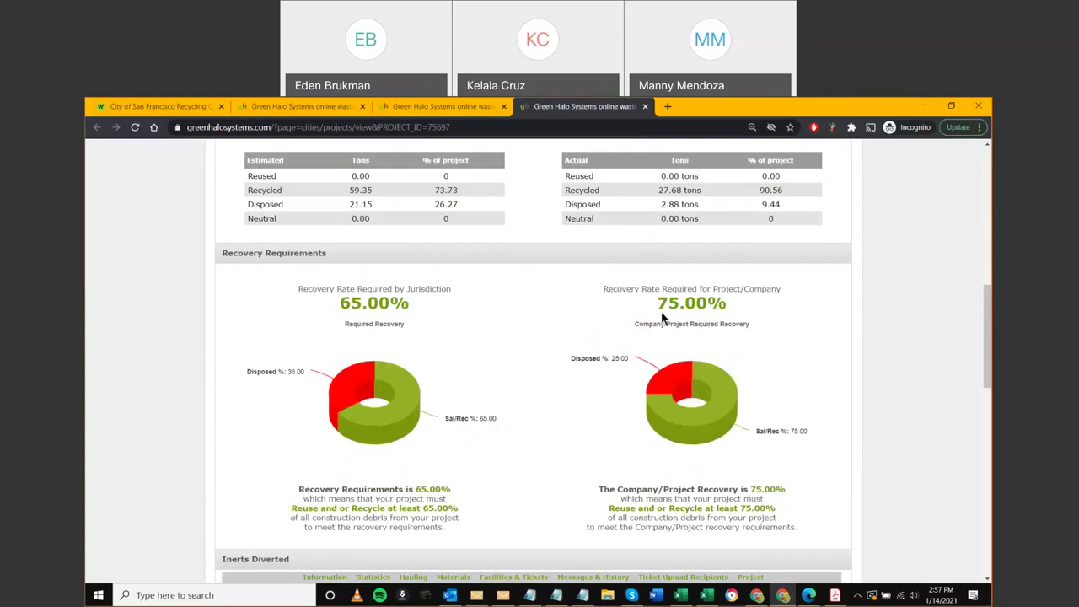
{"action": "scroll", "coordinate": [661, 312], "scroll_direction": "down", "scroll_amount": 2}
{"action": "scroll", "coordinate": [637, 340], "scroll_direction": "down", "scroll_amount": 2}
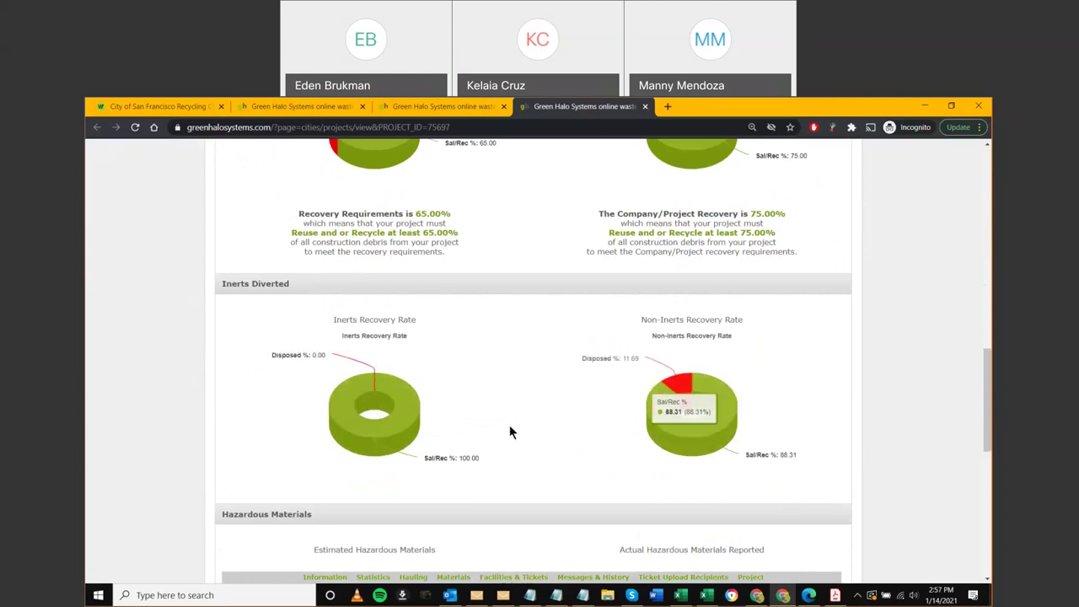
{"action": "scroll", "coordinate": [509, 425], "scroll_direction": "down", "scroll_amount": 2}
{"action": "left_click_drag", "start_coordinate": [334, 432], "coordinate": [436, 435]}
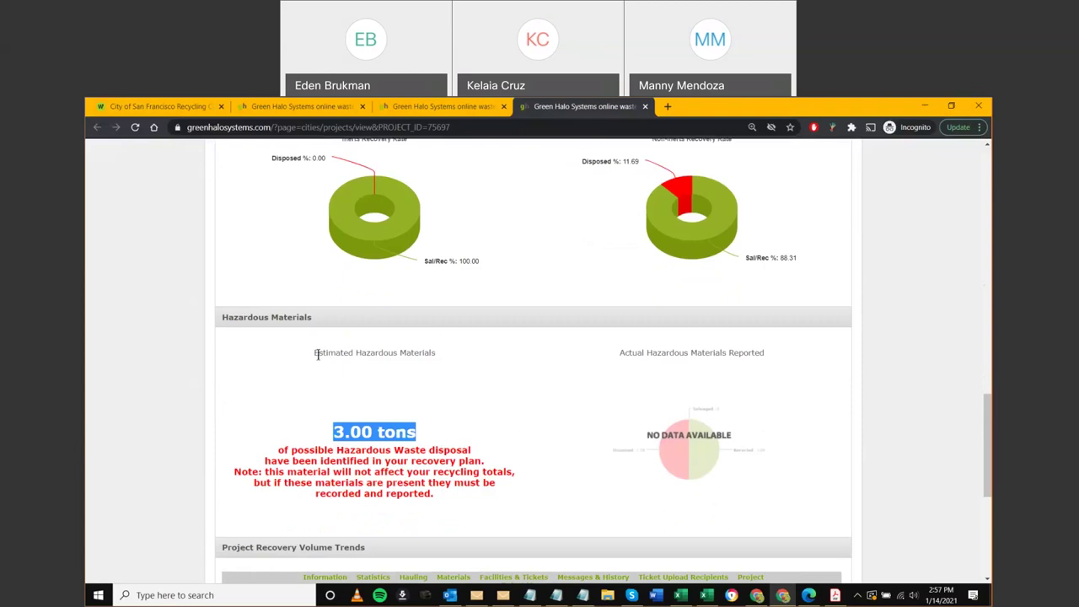
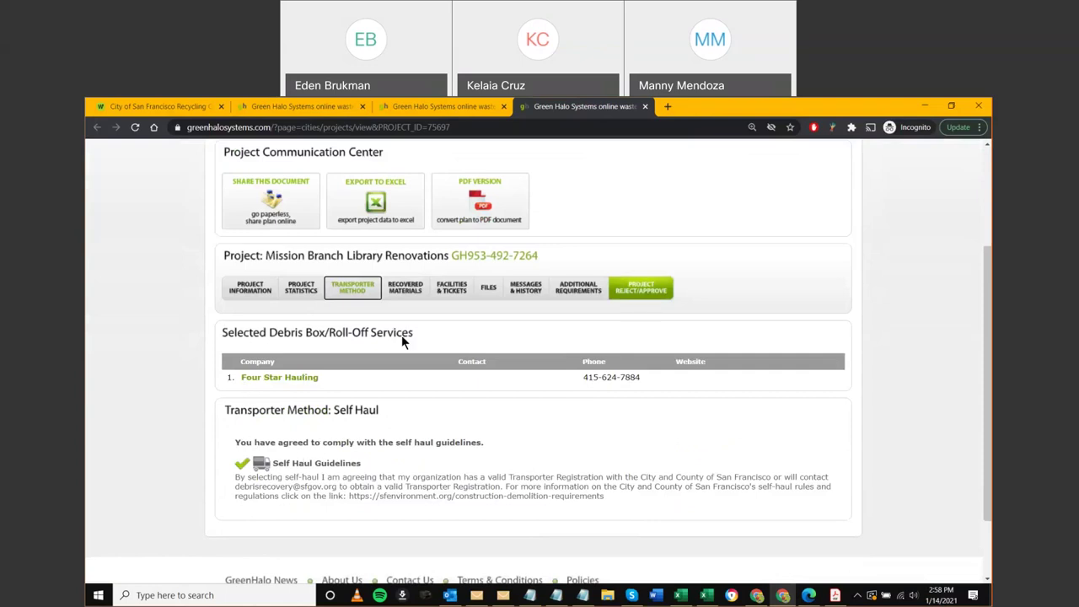
Open Recovered Materials and look through the total actual materials recovered chart and tables
{"action": "left_click", "coordinate": [406, 291]}
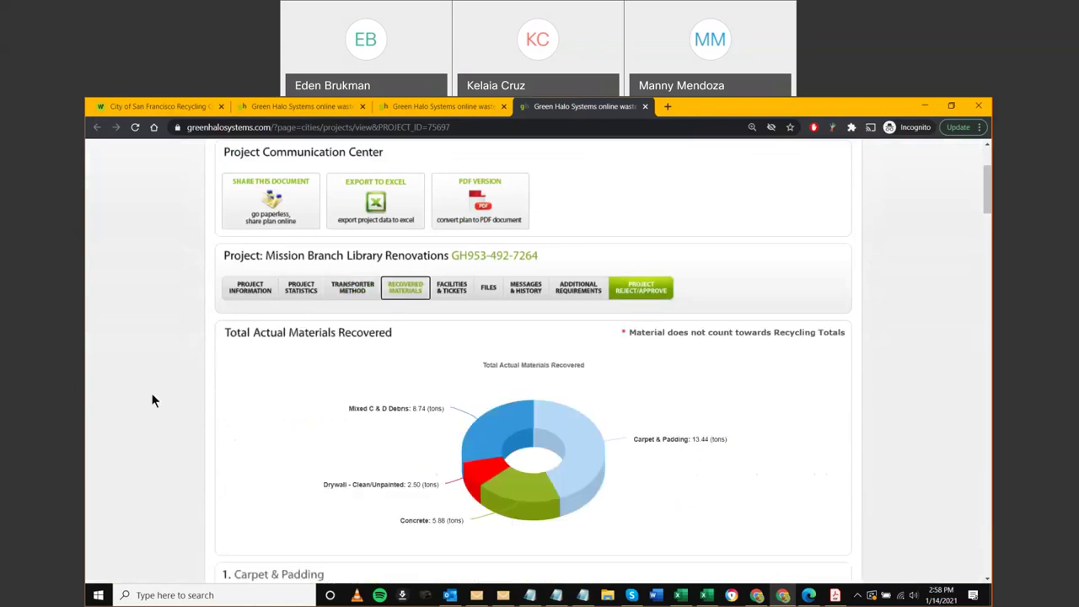
{"action": "scroll", "coordinate": [150, 399], "scroll_direction": "down", "scroll_amount": 2}
{"action": "scroll", "coordinate": [150, 401], "scroll_direction": "down", "scroll_amount": 1}
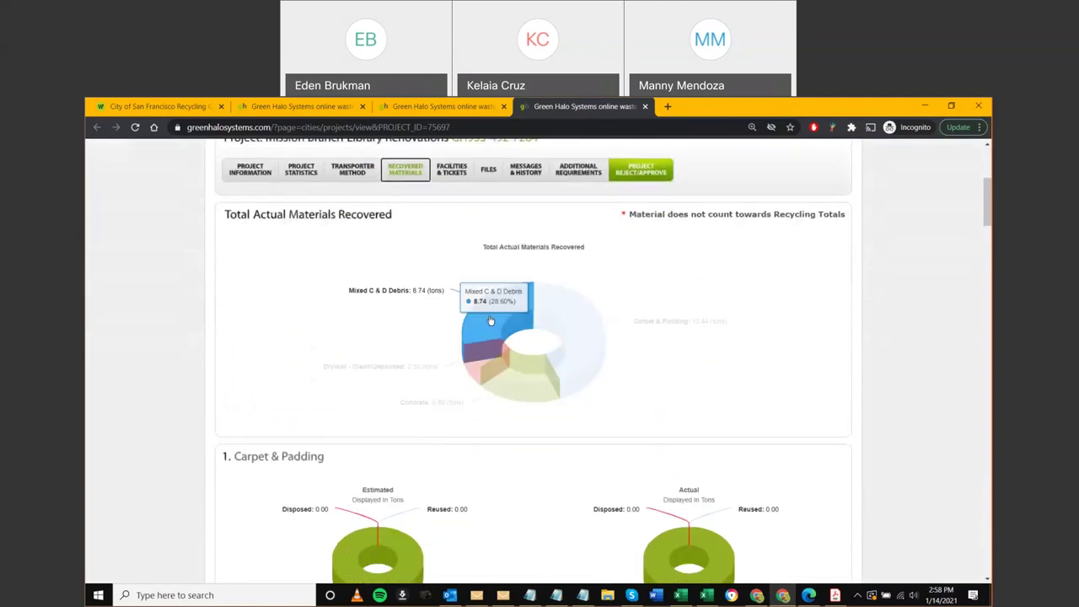
{"action": "mouse_move", "coordinate": [500, 313]}
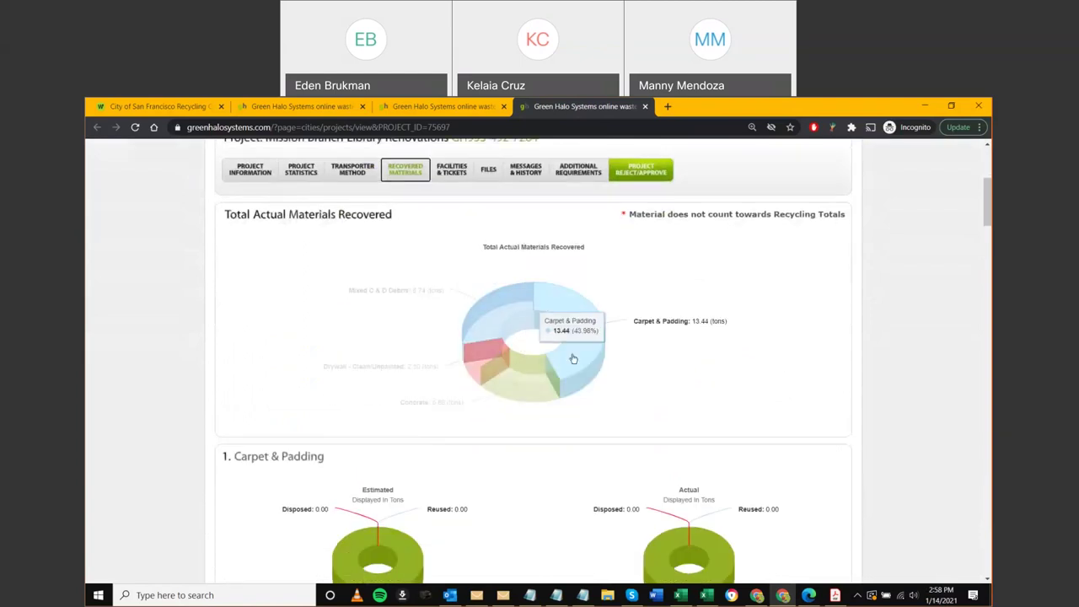
{"action": "scroll", "coordinate": [967, 221], "scroll_direction": "down", "scroll_amount": 12}
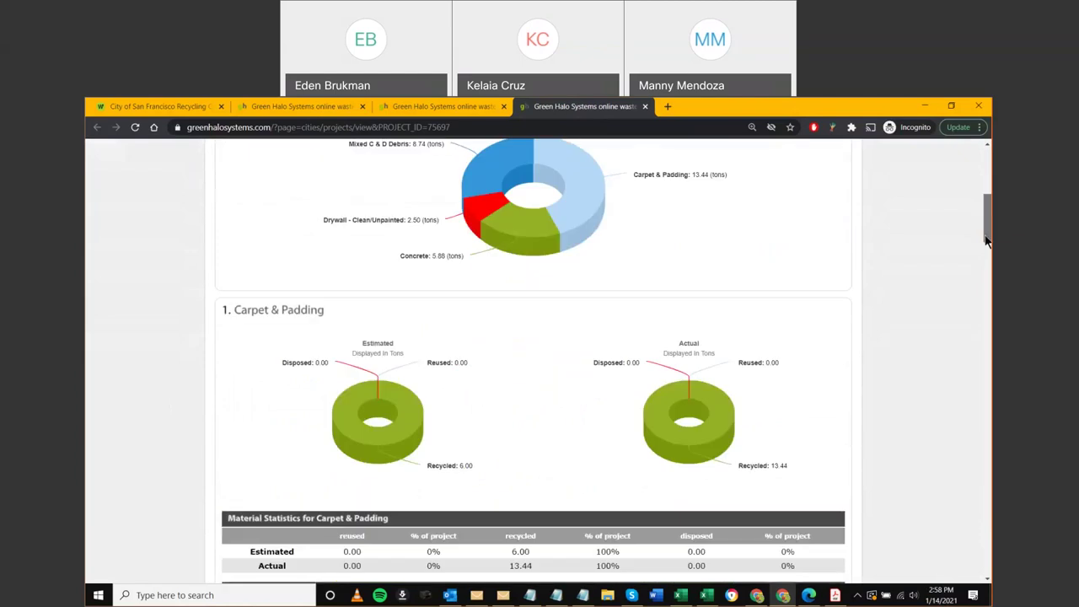
{"action": "scroll", "coordinate": [969, 324], "scroll_direction": "down", "scroll_amount": 15}
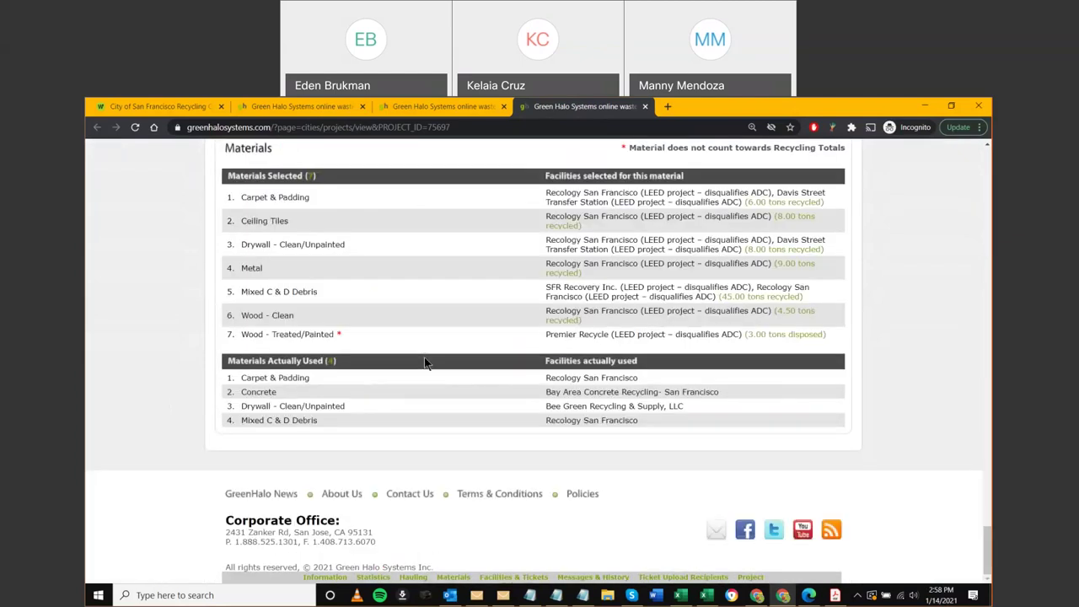
{"action": "scroll", "coordinate": [404, 371], "scroll_direction": "up", "scroll_amount": 1}
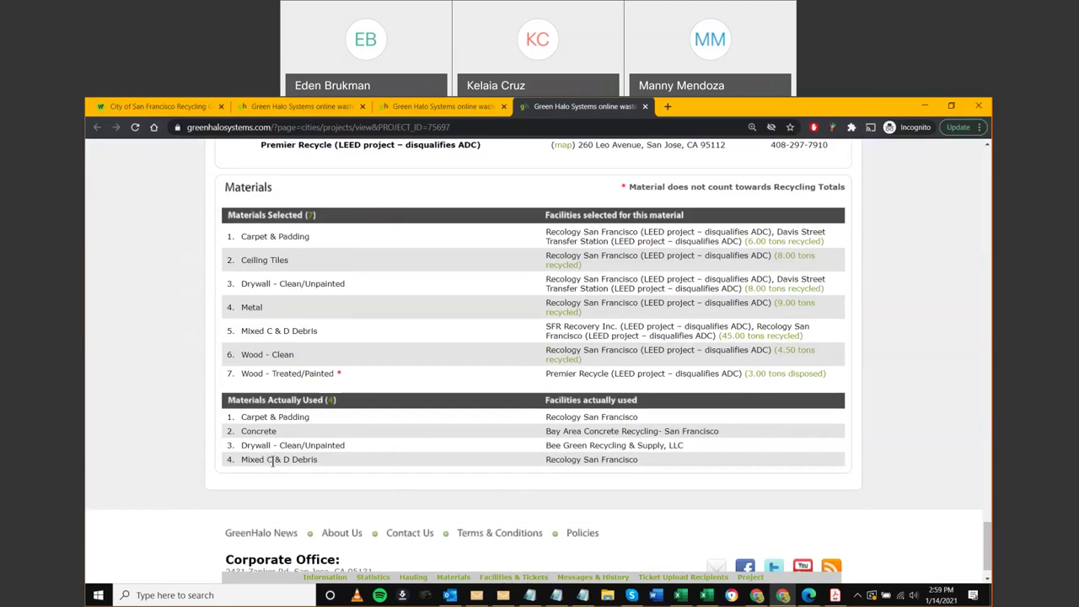
Highlight the Ceiling Tiles and Wood - Clean material names, then return to the page top
{"action": "left_click_drag", "start_coordinate": [289, 259], "coordinate": [240, 262]}
{"action": "left_click_drag", "start_coordinate": [292, 357], "coordinate": [243, 355]}
{"action": "key", "text": "Home"}
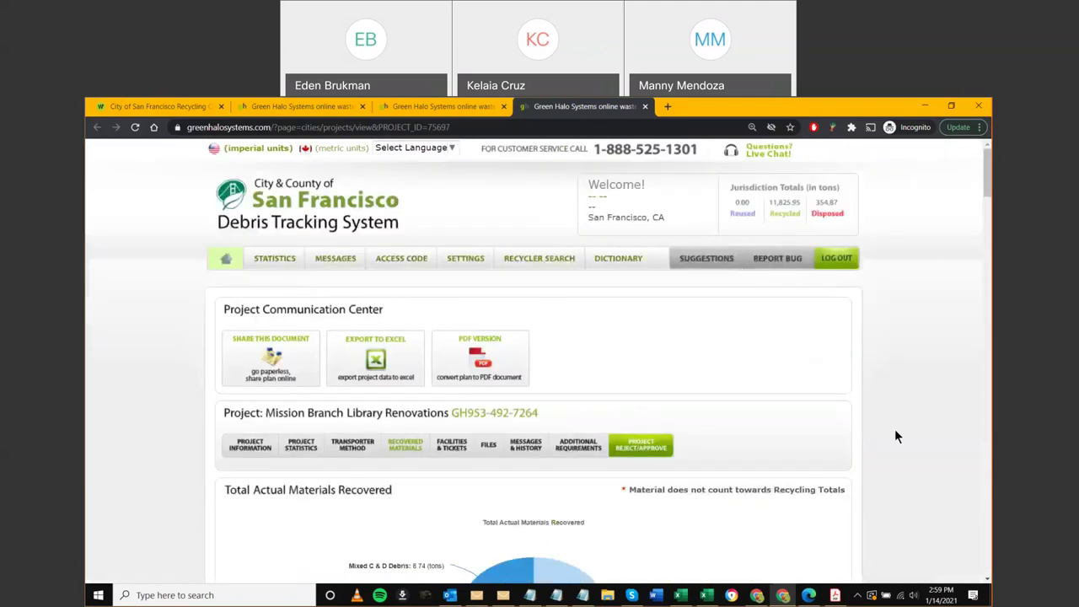
{"action": "scroll", "coordinate": [675, 438], "scroll_direction": "down", "scroll_amount": 2}
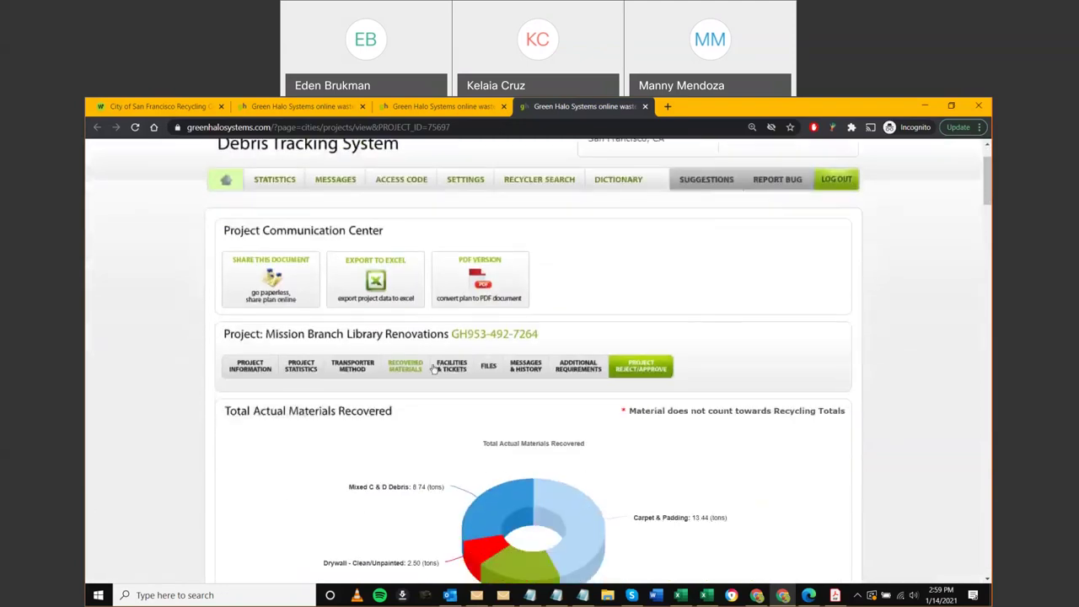
Go to Facilities & Tickets, review the facility recovery chart and export weight tickets to Excel
{"action": "left_click", "coordinate": [448, 369]}
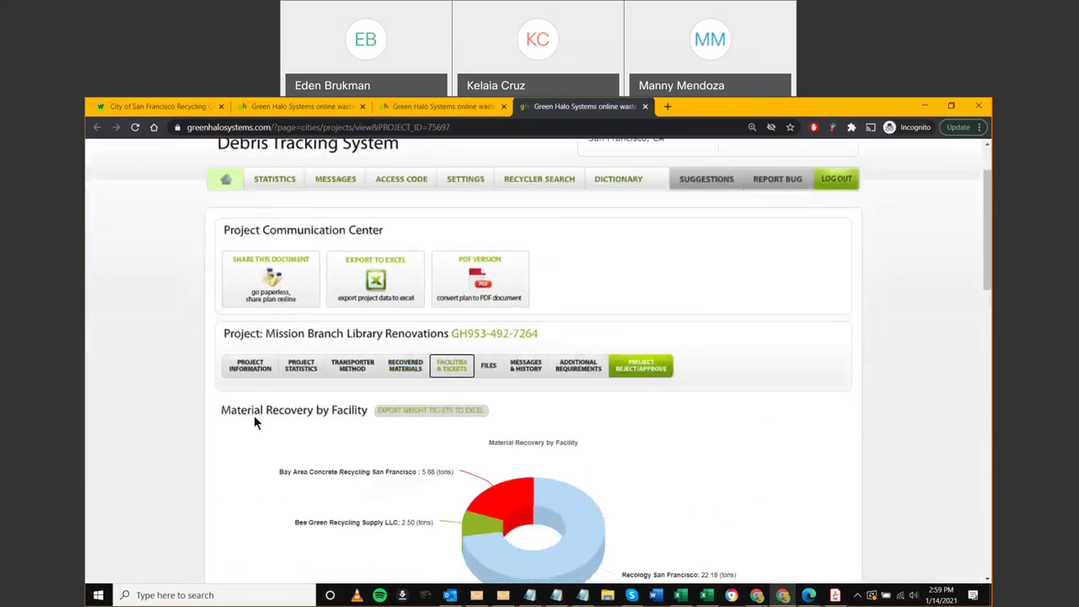
{"action": "scroll", "coordinate": [253, 414], "scroll_direction": "down", "scroll_amount": 1}
{"action": "scroll", "coordinate": [252, 422], "scroll_direction": "down", "scroll_amount": 1}
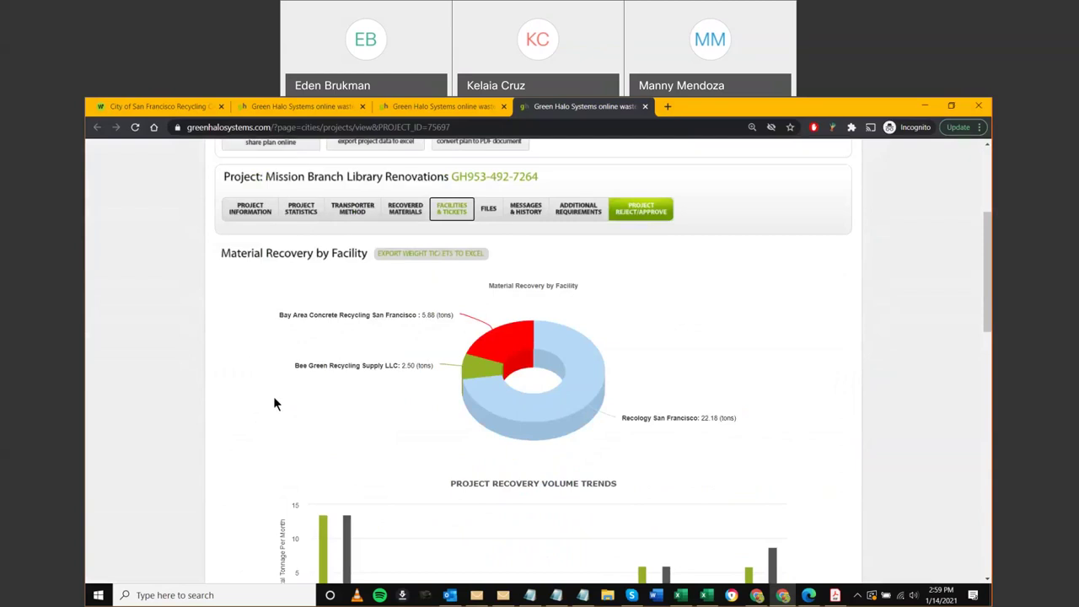
{"action": "left_click", "coordinate": [421, 254]}
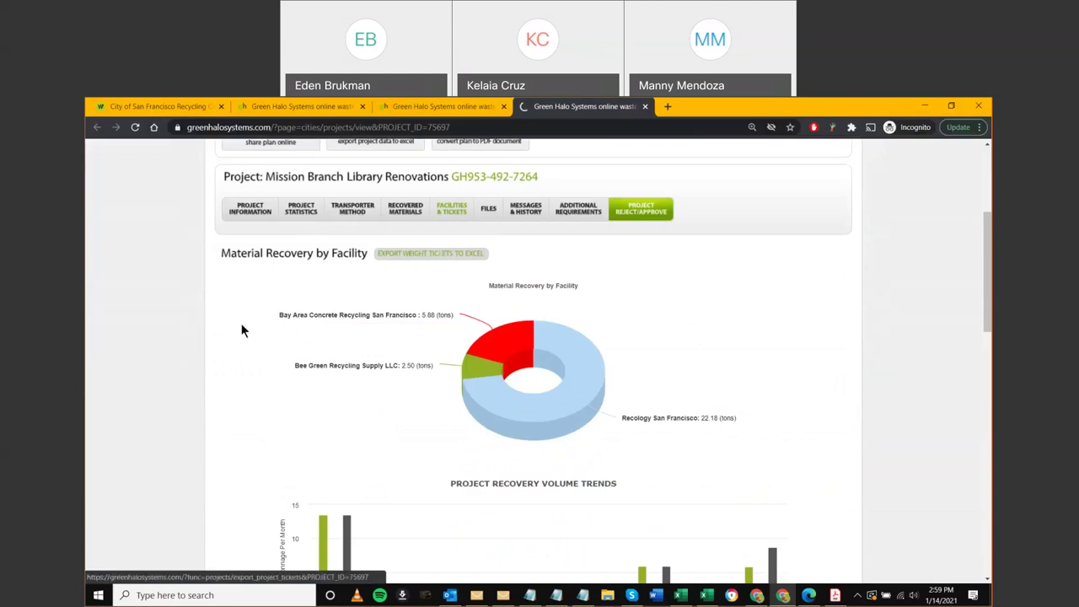
Open the exported tickets CSV and fill the Carpet & Padding row yellow
{"action": "left_click", "coordinate": [160, 569]}
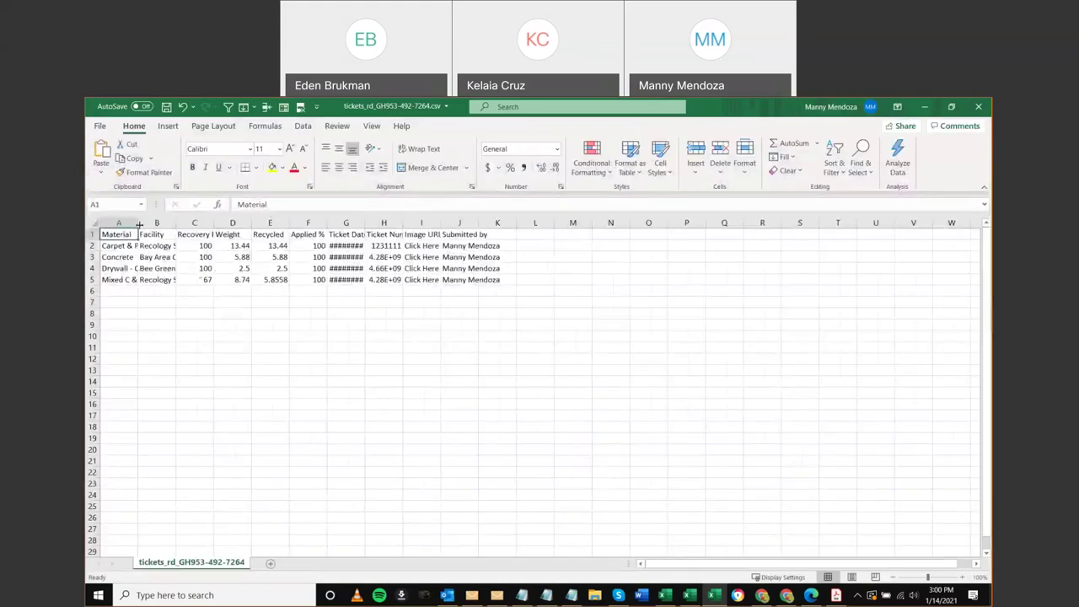
{"action": "left_click", "coordinate": [92, 245]}
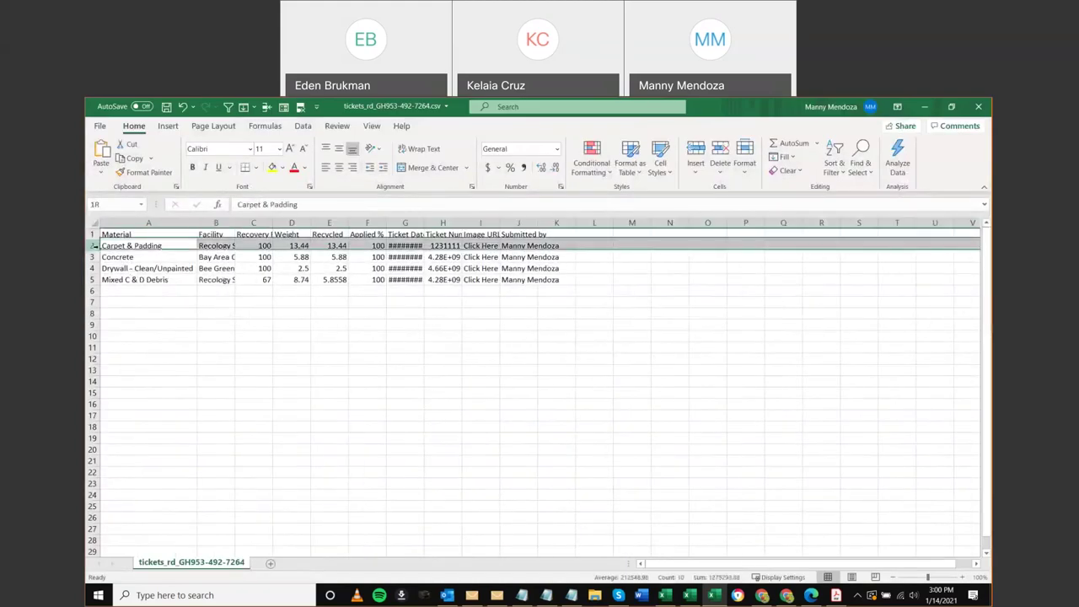
{"action": "left_click", "coordinate": [268, 168]}
{"action": "left_click", "coordinate": [294, 324]}
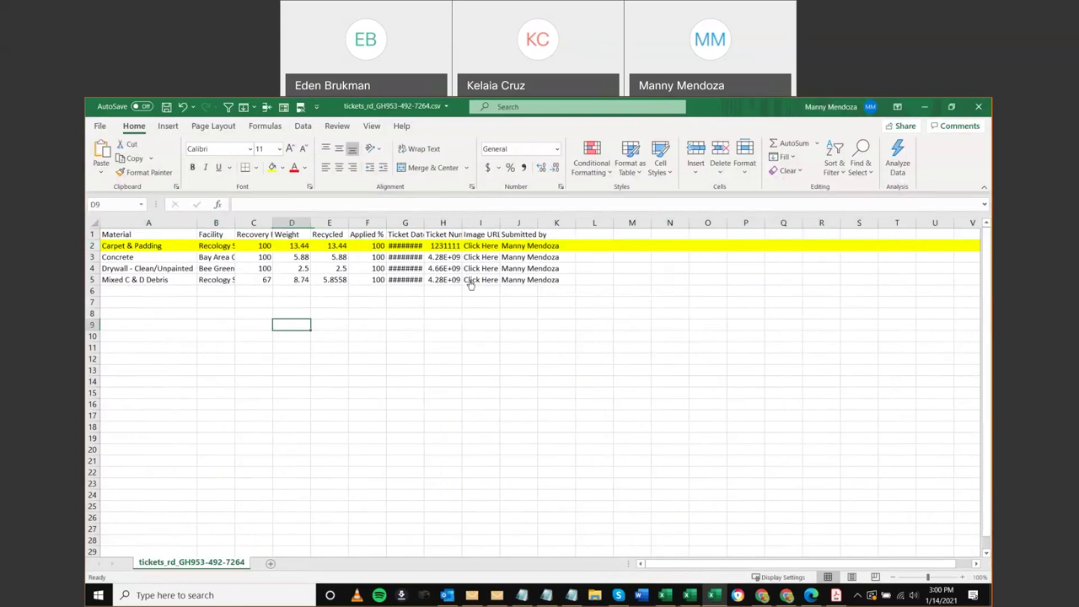
View the Carpet & Padding ticket image, close it, and minimize both Excel windows
{"action": "left_click", "coordinate": [478, 246]}
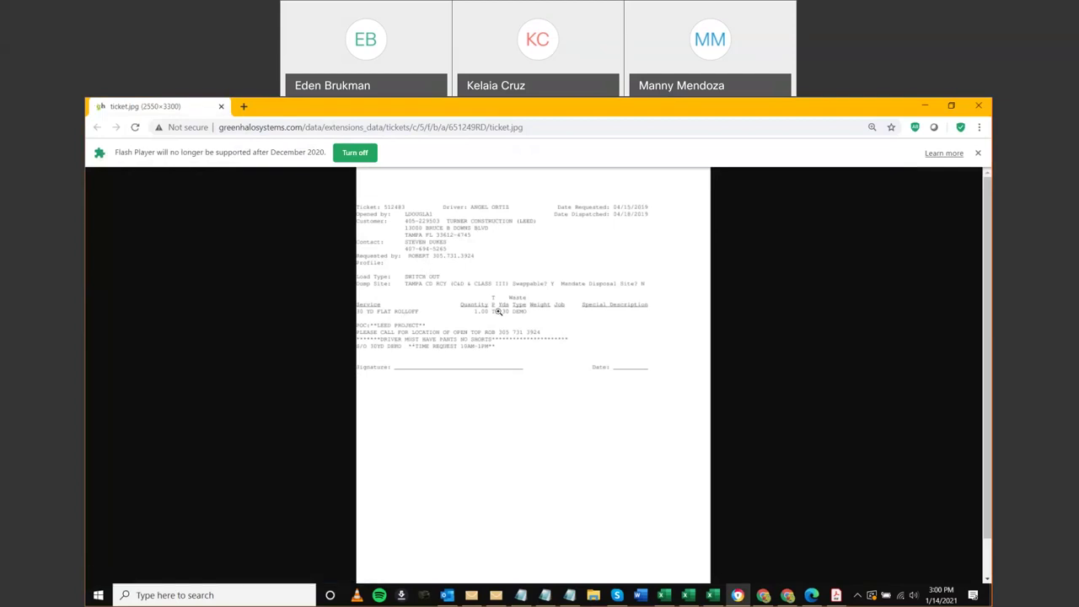
{"action": "left_click", "coordinate": [221, 107]}
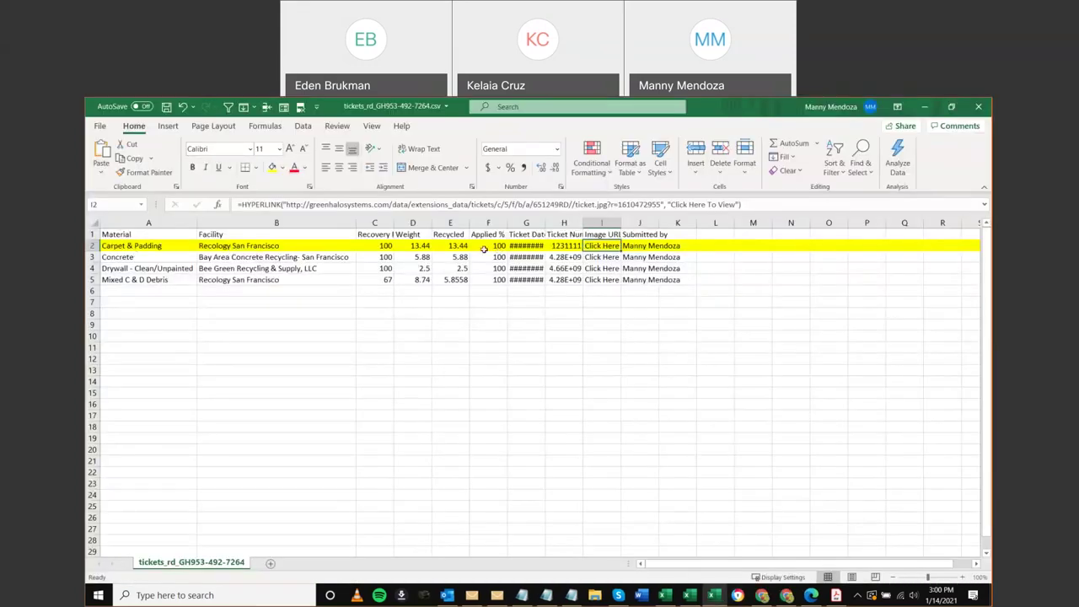
{"action": "left_click", "coordinate": [927, 112]}
{"action": "left_click", "coordinate": [927, 111]}
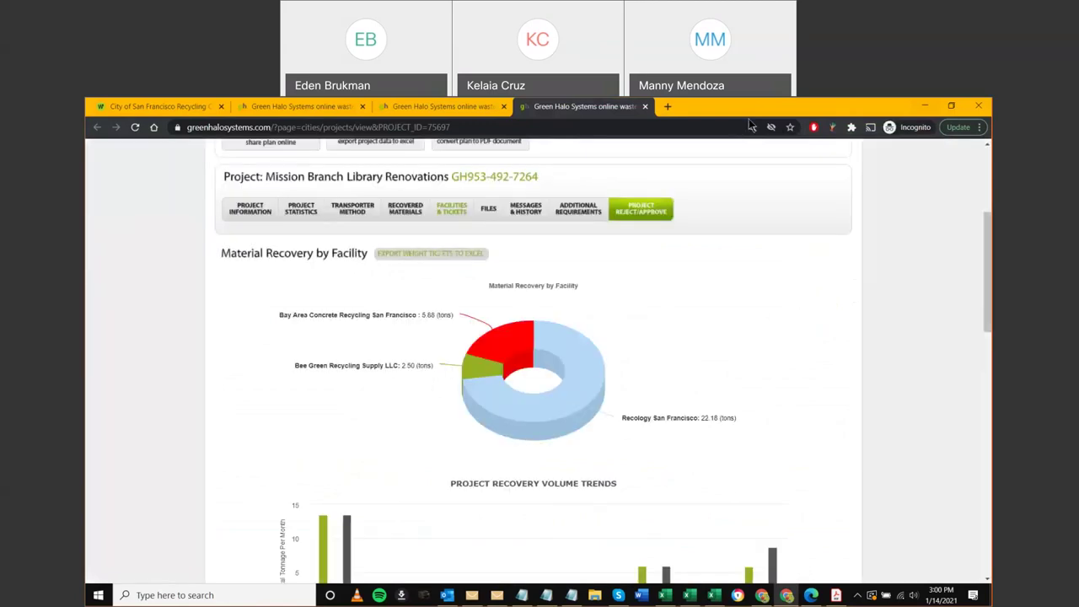
Show the ticket image for Recology San Francisco's Mixed C & D Debris load
{"action": "scroll", "coordinate": [510, 376], "scroll_direction": "down", "scroll_amount": 2}
{"action": "scroll", "coordinate": [512, 376], "scroll_direction": "down", "scroll_amount": 3}
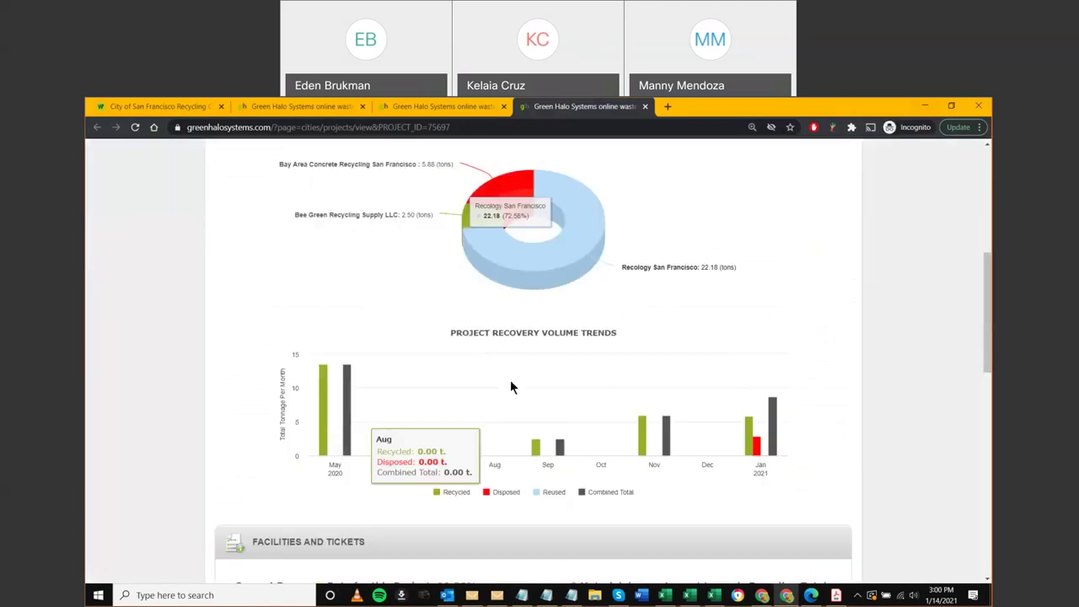
{"action": "scroll", "coordinate": [510, 388], "scroll_direction": "down", "scroll_amount": 1}
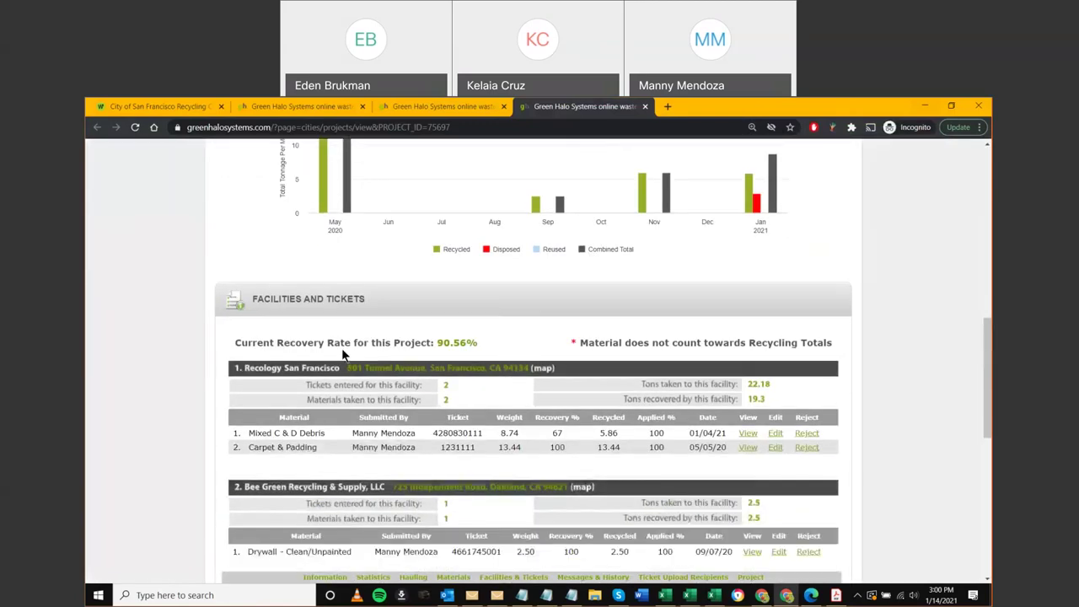
{"action": "scroll", "coordinate": [351, 316], "scroll_direction": "down", "scroll_amount": 1}
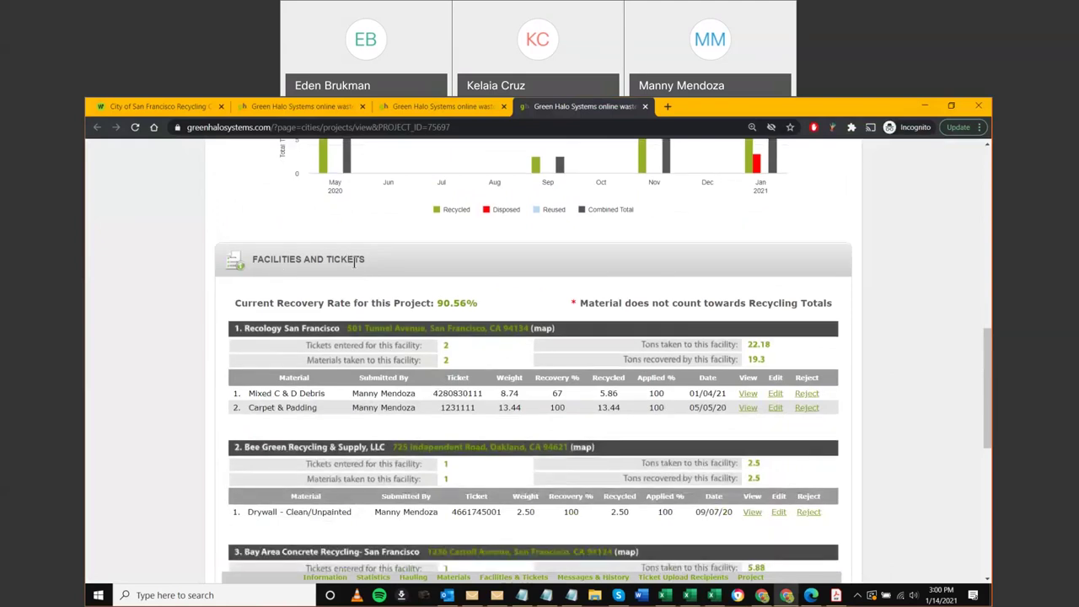
{"action": "scroll", "coordinate": [354, 261], "scroll_direction": "down", "scroll_amount": 1}
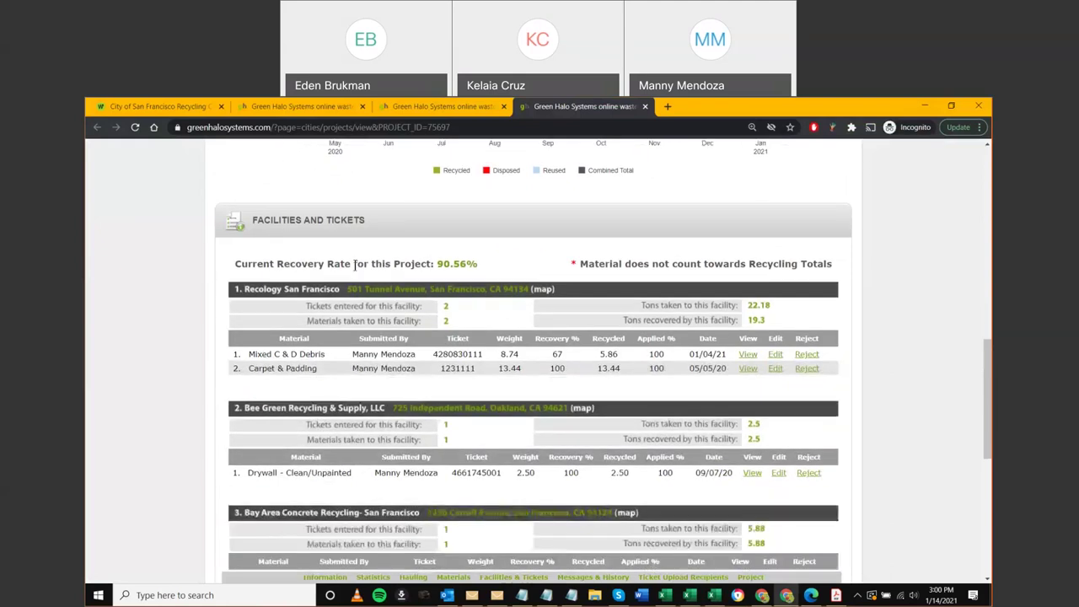
{"action": "left_click", "coordinate": [745, 355]}
Scroll through the Mixed C & D Debris ticket image and open its edit form in a new tab
{"action": "scroll", "coordinate": [841, 379], "scroll_direction": "down", "scroll_amount": 2}
{"action": "scroll", "coordinate": [841, 379], "scroll_direction": "down", "scroll_amount": 2}
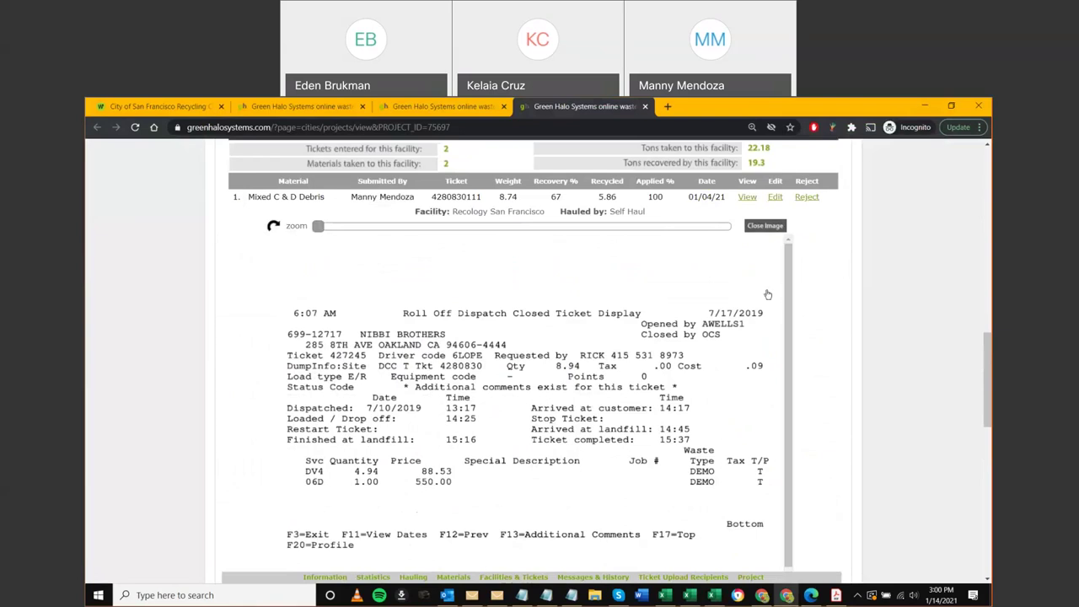
{"action": "scroll", "coordinate": [258, 225], "scroll_direction": "up", "scroll_amount": 2}
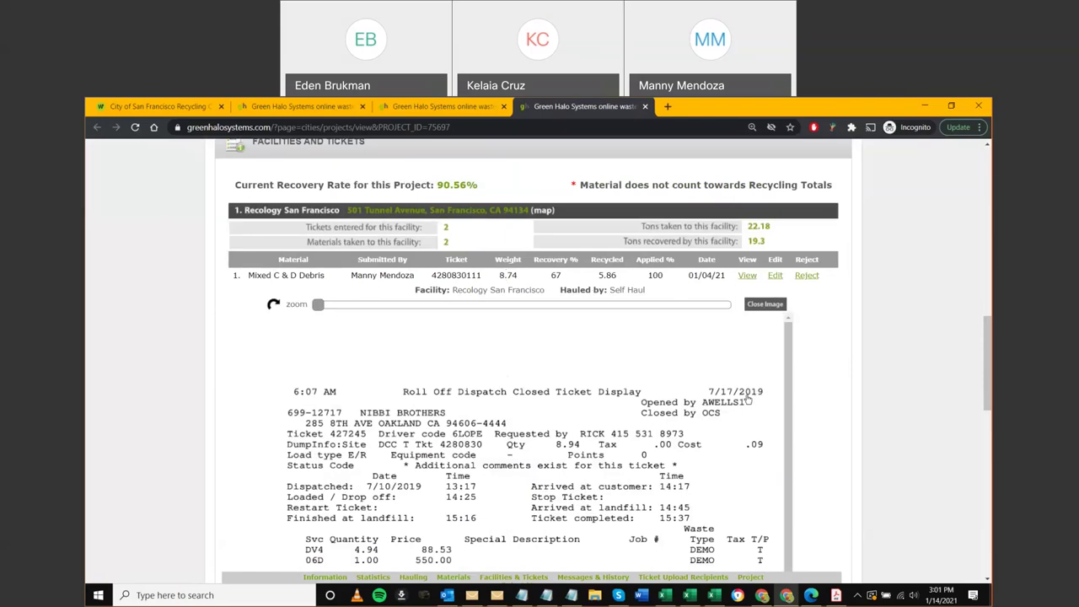
{"action": "scroll", "coordinate": [634, 406], "scroll_direction": "down", "scroll_amount": 2}
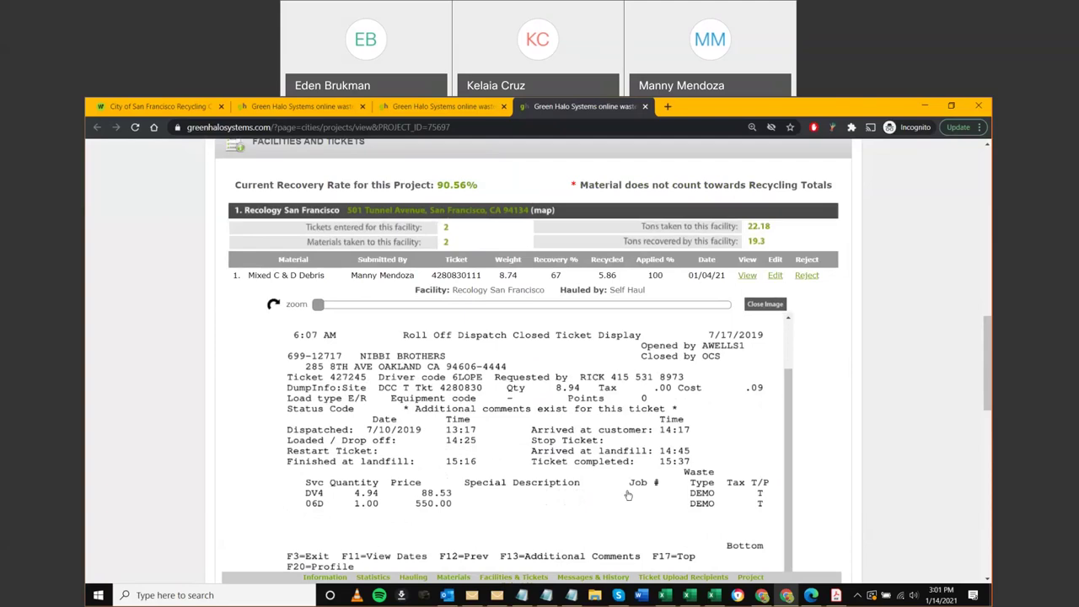
{"action": "scroll", "coordinate": [628, 496], "scroll_direction": "up", "scroll_amount": 1}
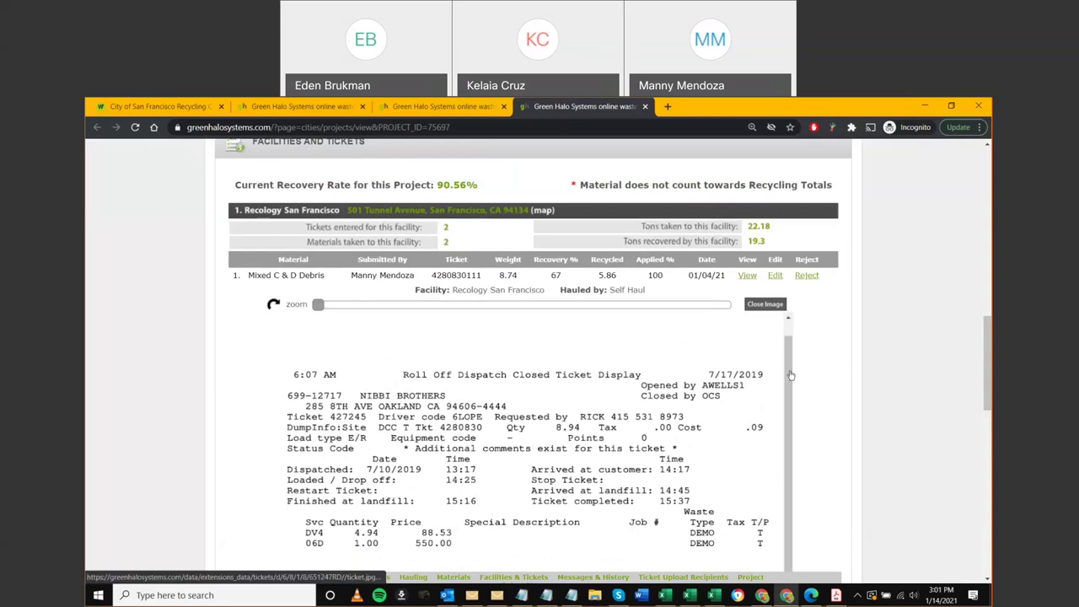
{"action": "scroll", "coordinate": [826, 372], "scroll_direction": "down", "scroll_amount": 1}
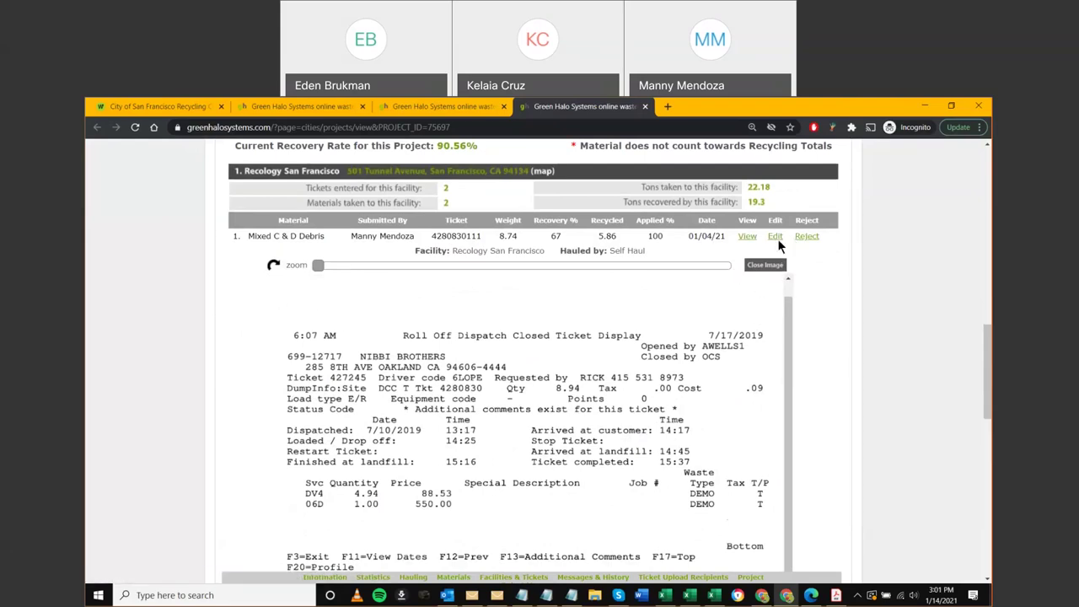
{"action": "left_click", "coordinate": [776, 239]}
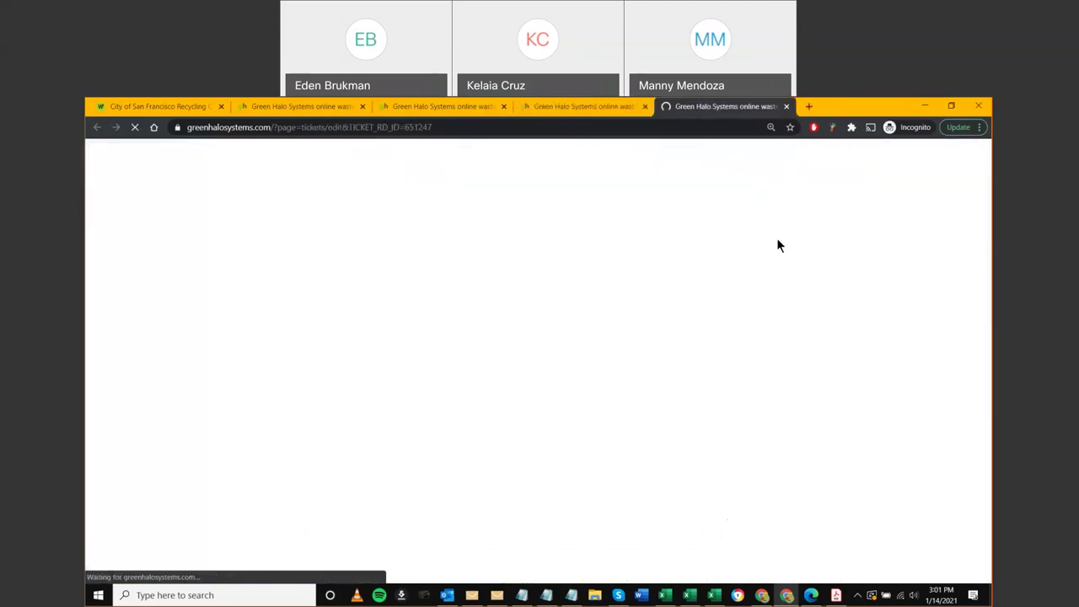
Set the ticket date to 2021-01-01 and the weight to 8.77
{"action": "scroll", "coordinate": [173, 422], "scroll_direction": "down", "scroll_amount": 1}
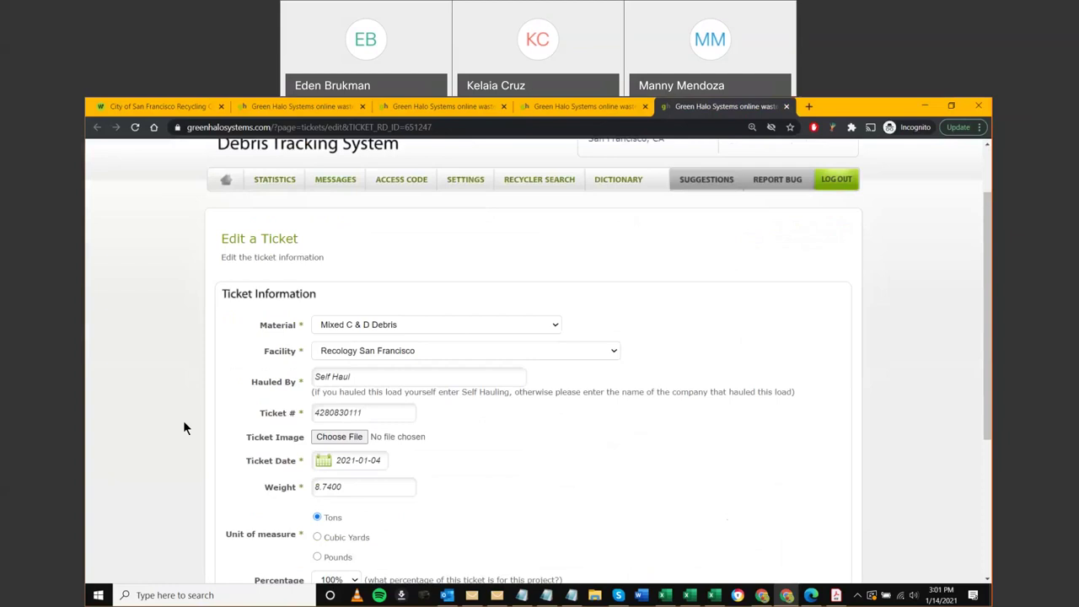
{"action": "left_click", "coordinate": [358, 460]}
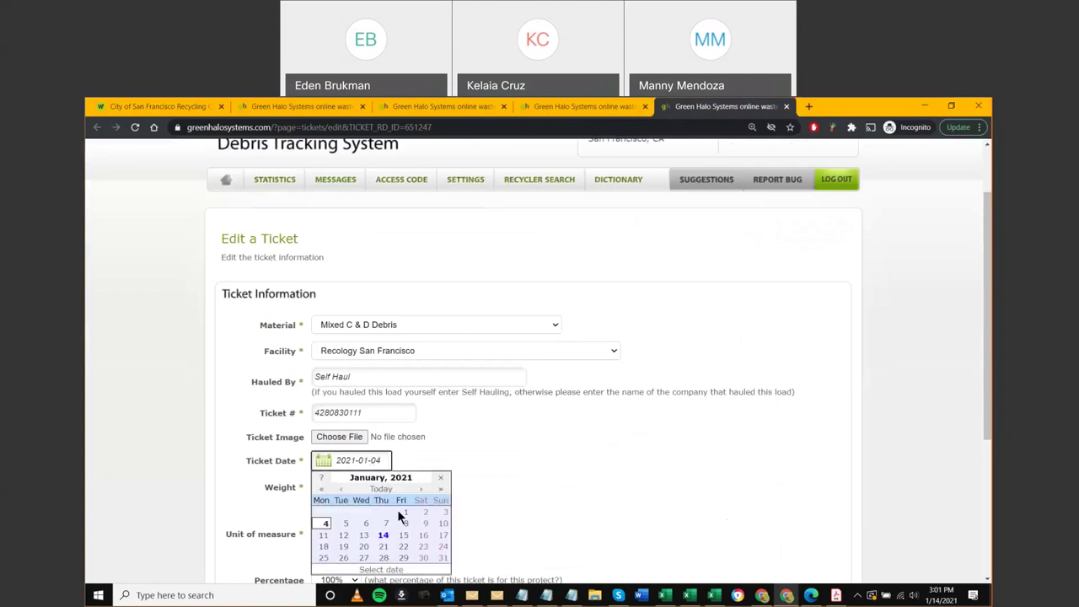
{"action": "left_click", "coordinate": [406, 511]}
{"action": "scroll", "coordinate": [368, 536], "scroll_direction": "down", "scroll_amount": 1}
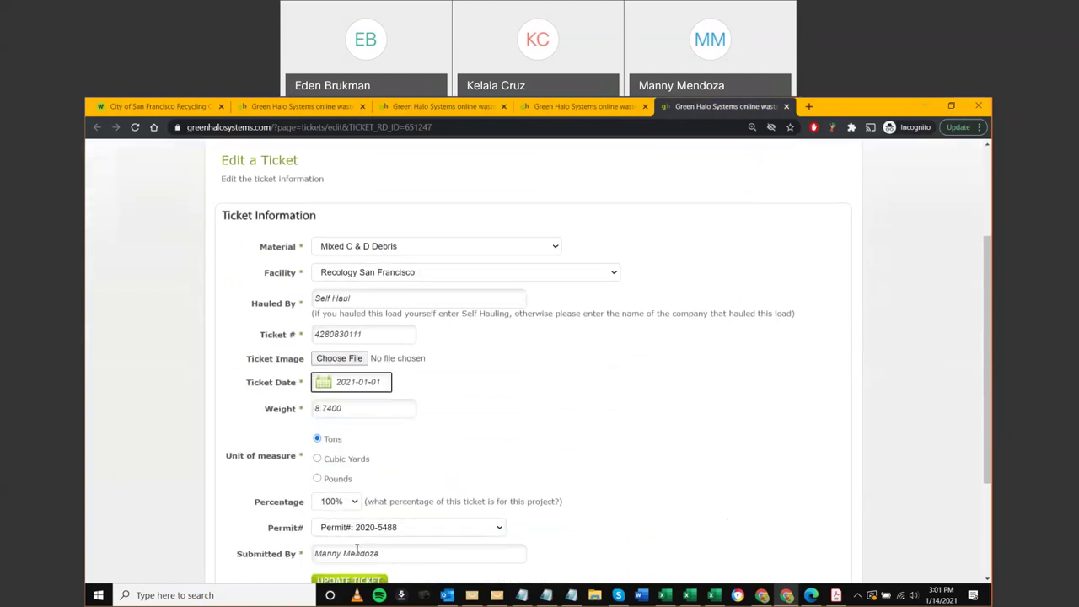
{"action": "scroll", "coordinate": [356, 549], "scroll_direction": "down", "scroll_amount": 1}
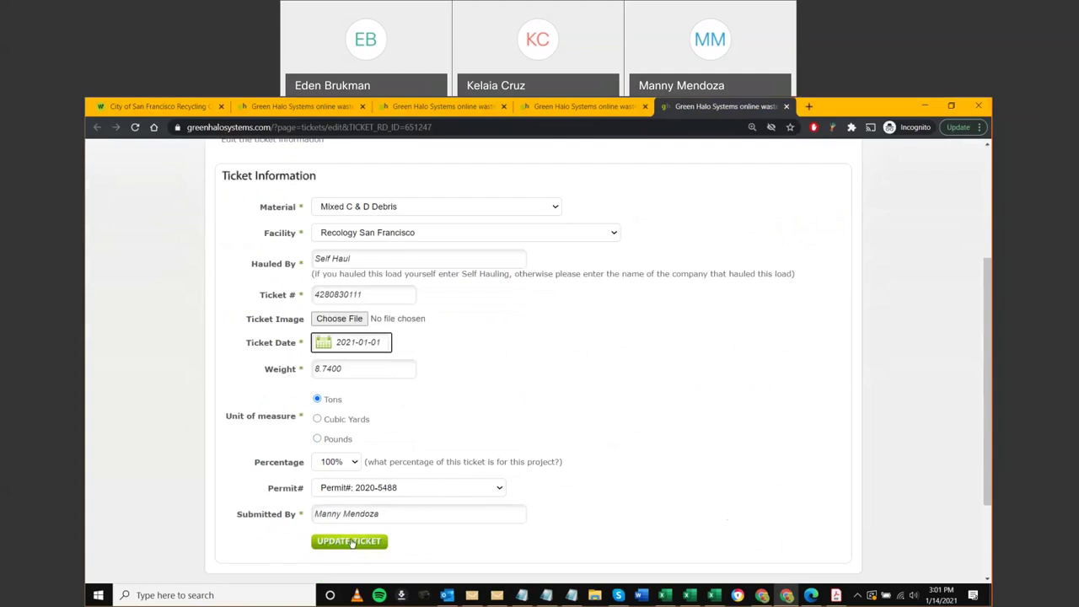
{"action": "left_click_drag", "start_coordinate": [346, 369], "coordinate": [324, 369]}
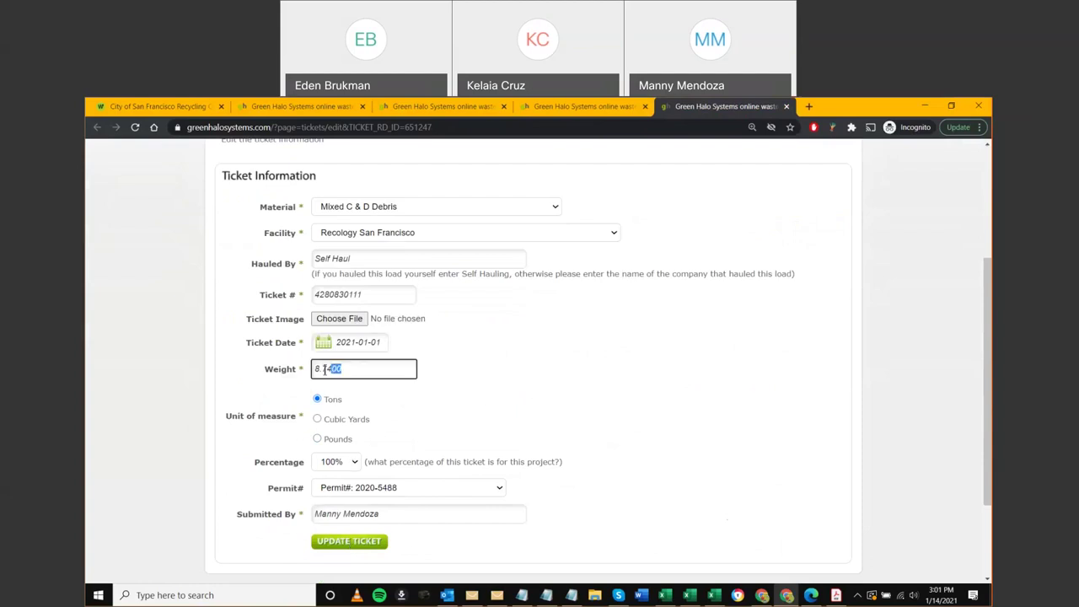
{"action": "type", "text": "77"}
Discard the ticket edits, close the image viewer, and start rejecting the ticket
{"action": "middle_click", "coordinate": [722, 105]}
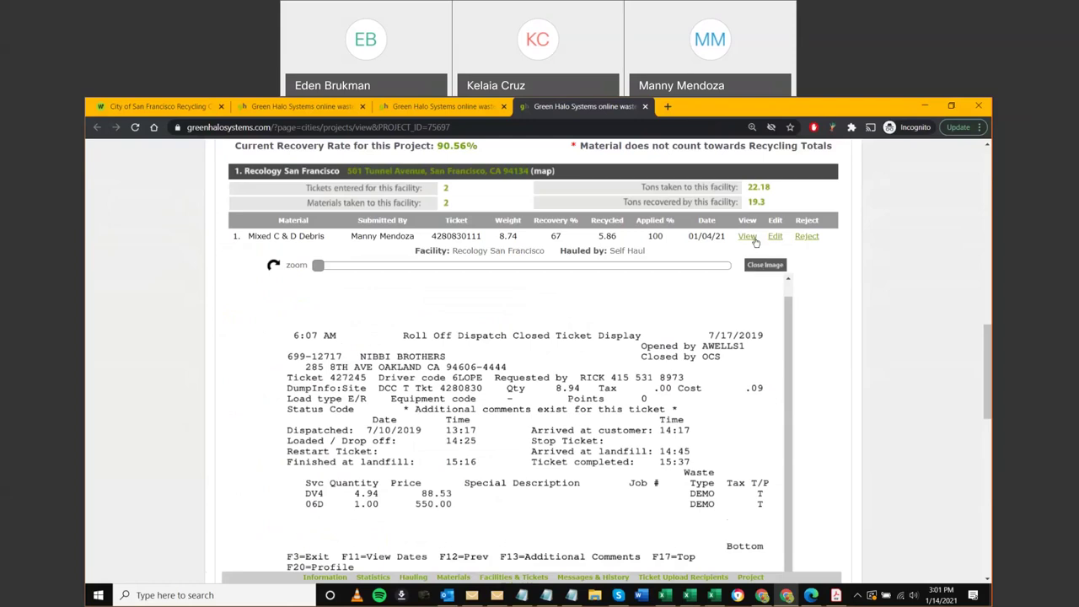
{"action": "left_click", "coordinate": [747, 237]}
{"action": "left_click", "coordinate": [792, 246]}
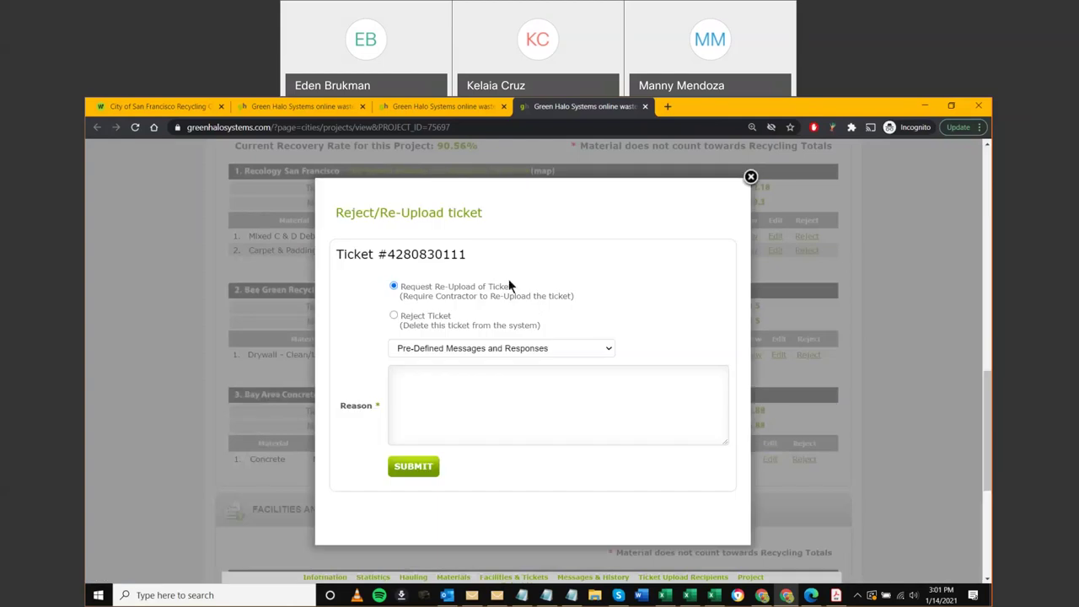
{"action": "left_click_drag", "start_coordinate": [498, 286], "coordinate": [435, 287]}
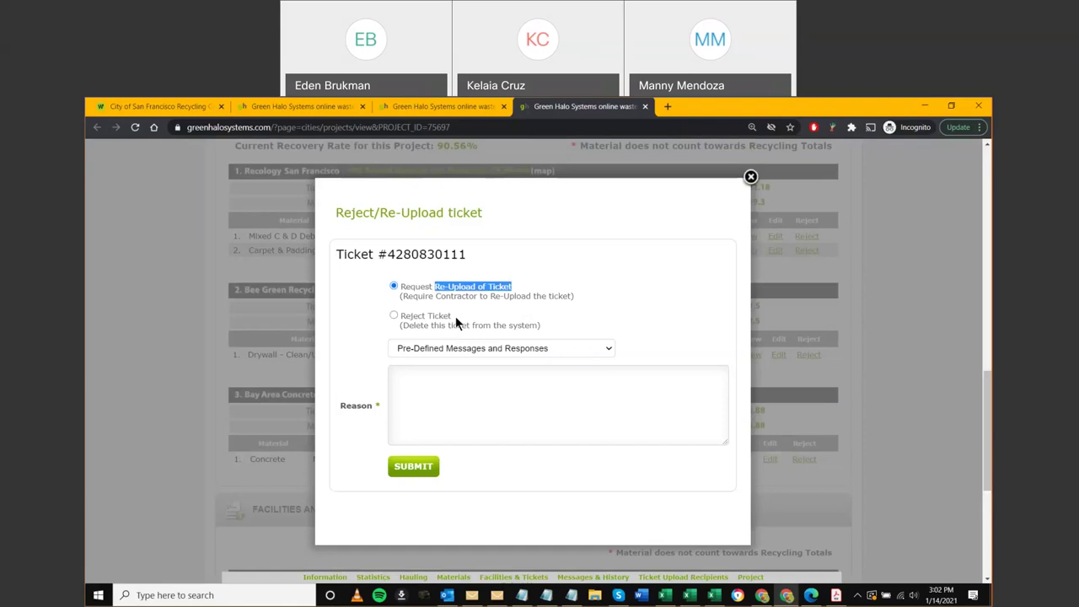
{"action": "left_click", "coordinate": [394, 315]}
{"action": "left_click_drag", "start_coordinate": [401, 326], "coordinate": [536, 326]}
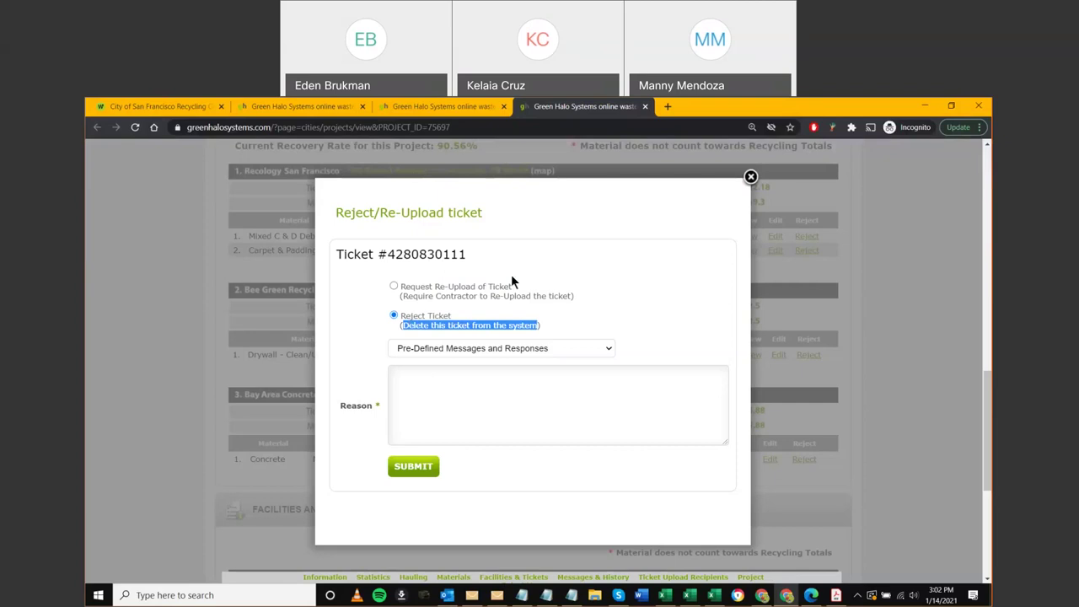
{"action": "left_click", "coordinate": [749, 178]}
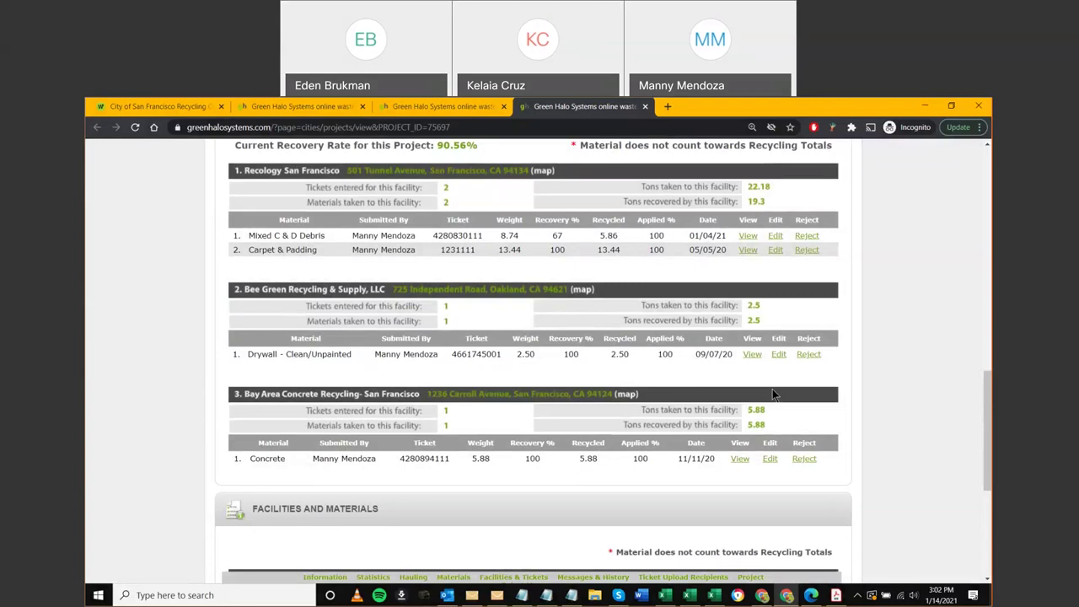
{"action": "scroll", "coordinate": [640, 427], "scroll_direction": "down", "scroll_amount": 1}
{"action": "scroll", "coordinate": [573, 344], "scroll_direction": "up", "scroll_amount": 2}
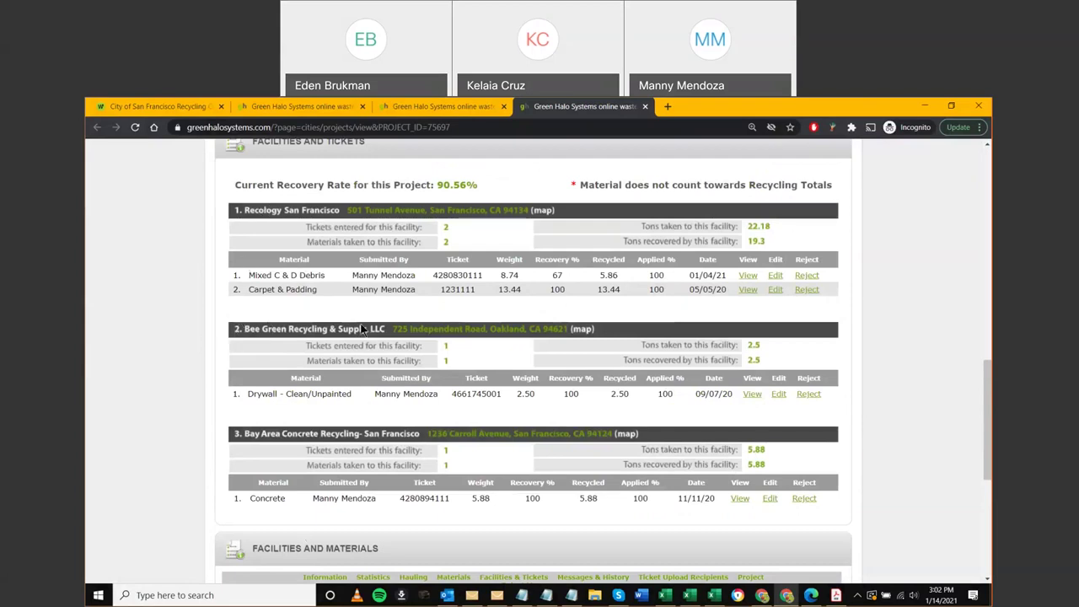
{"action": "left_click", "coordinate": [752, 394]}
{"action": "scroll", "coordinate": [768, 405], "scroll_direction": "down", "scroll_amount": 1}
{"action": "scroll", "coordinate": [768, 406], "scroll_direction": "down", "scroll_amount": 1}
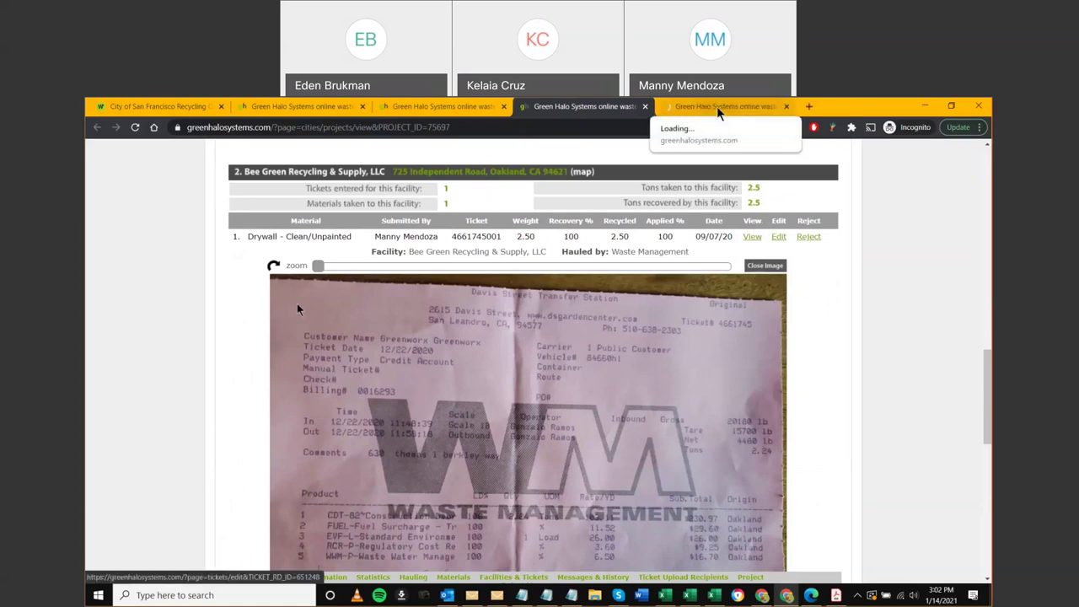
{"action": "left_click", "coordinate": [718, 108]}
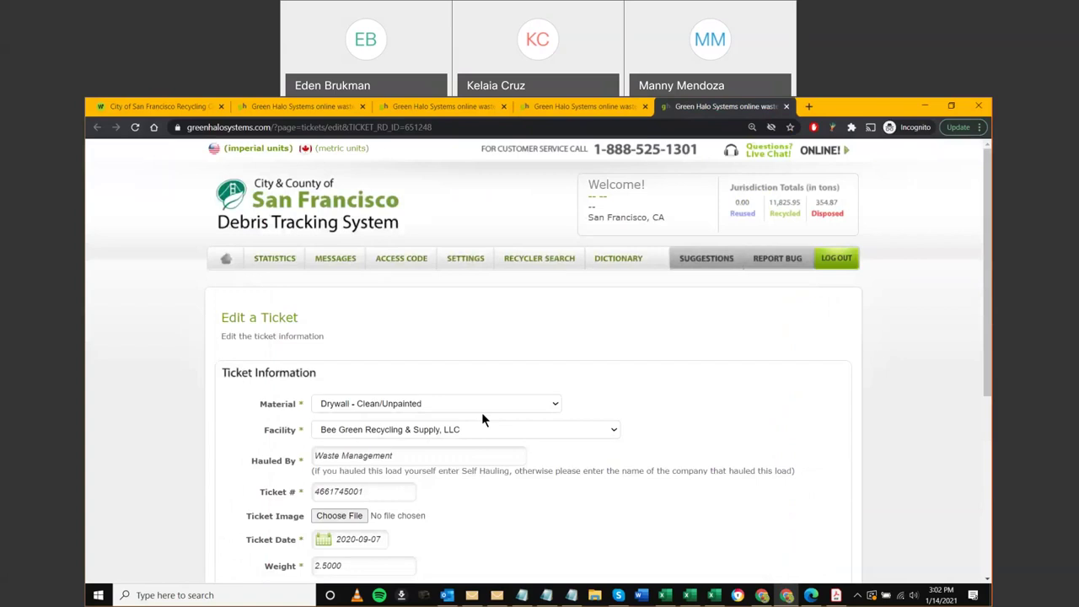
{"action": "left_click", "coordinate": [481, 410]}
{"action": "scroll", "coordinate": [428, 376], "scroll_direction": "down", "scroll_amount": 1}
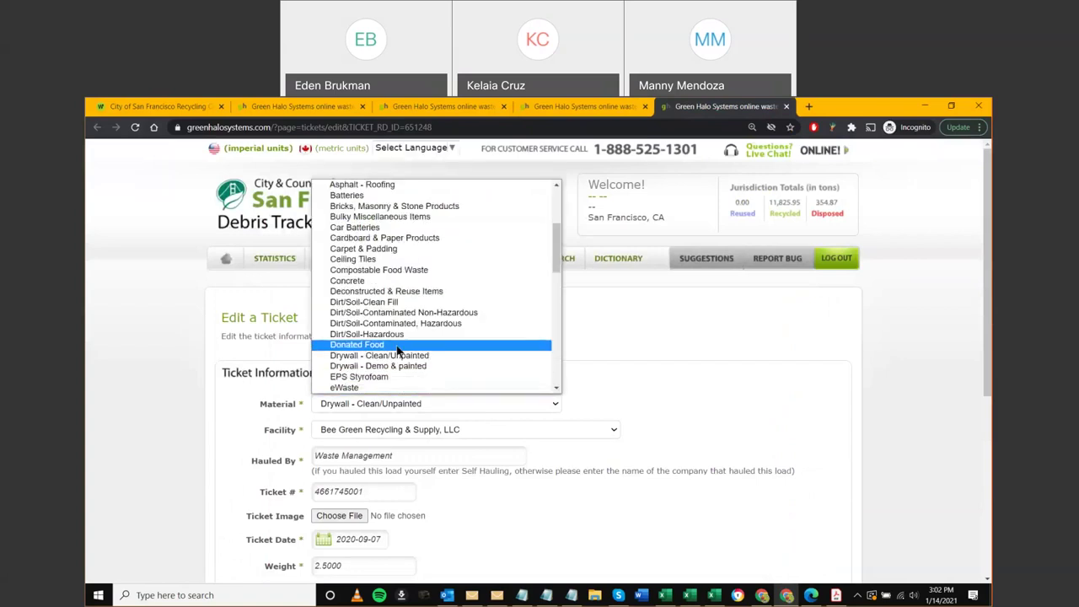
{"action": "left_click", "coordinate": [764, 379]}
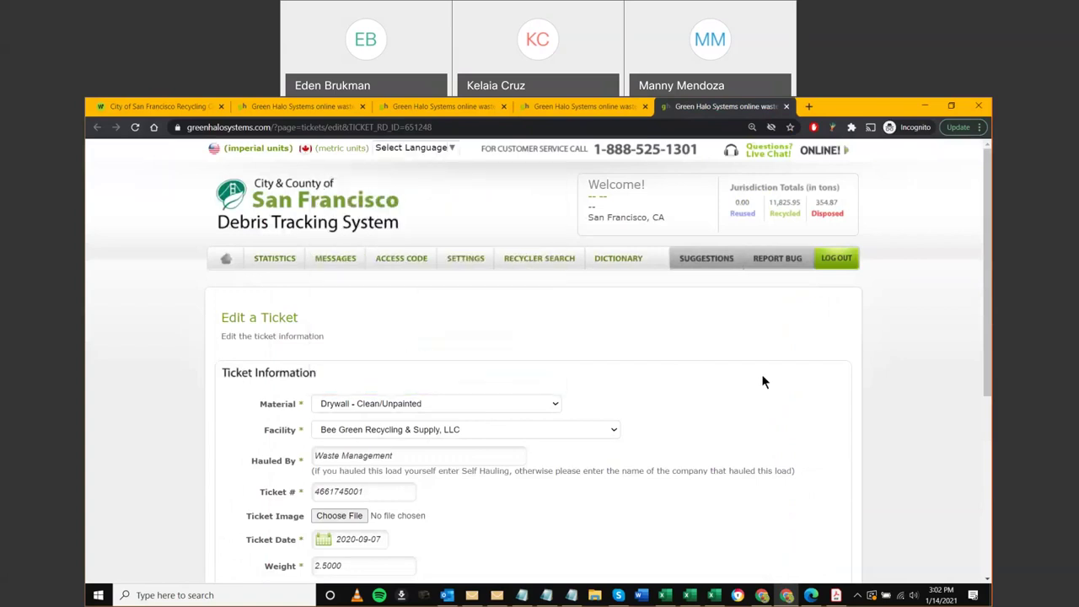
{"action": "key", "text": "ctrl+w"}
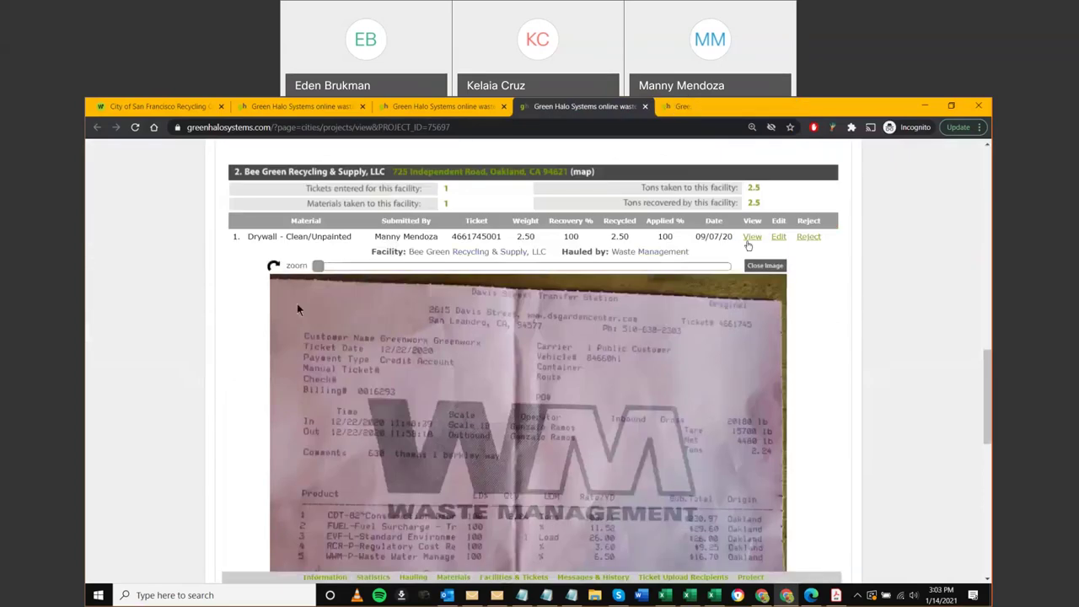
{"action": "left_click", "coordinate": [797, 361]}
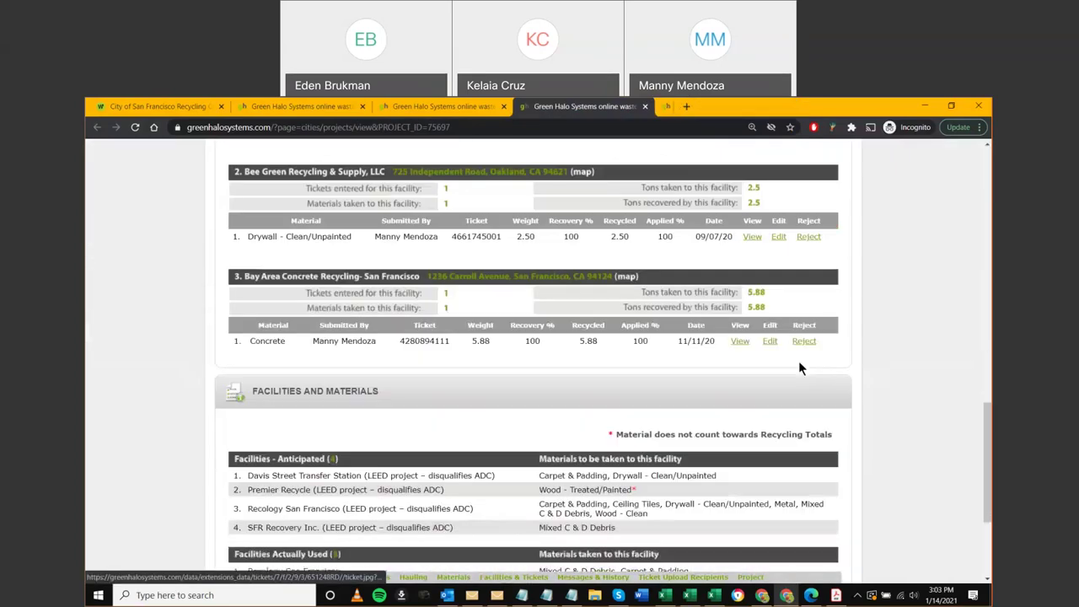
{"action": "left_click", "coordinate": [739, 343]}
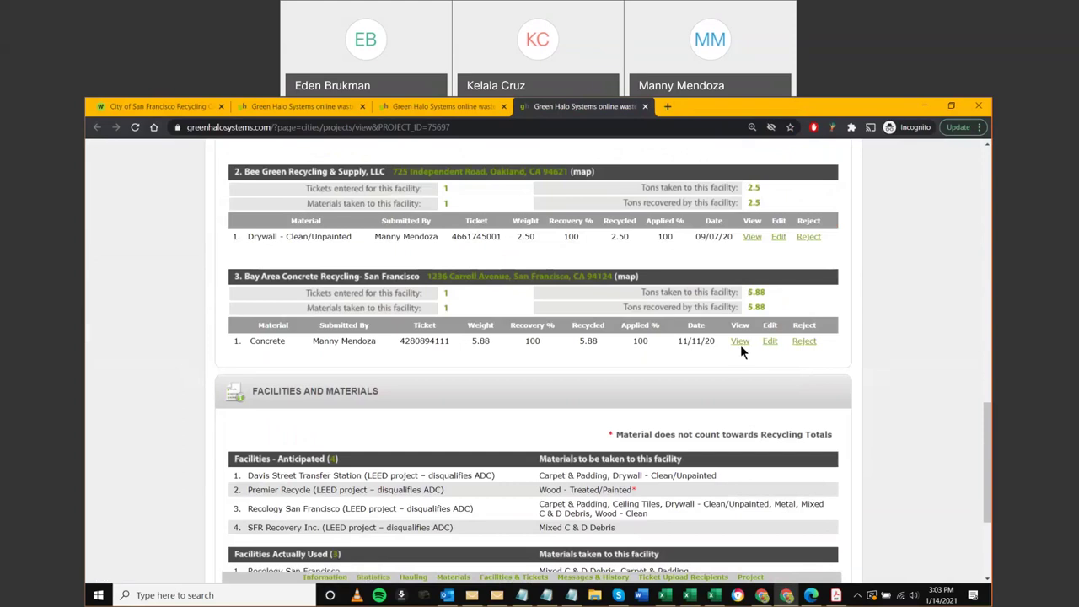
{"action": "scroll", "coordinate": [740, 345], "scroll_direction": "up", "scroll_amount": 3}
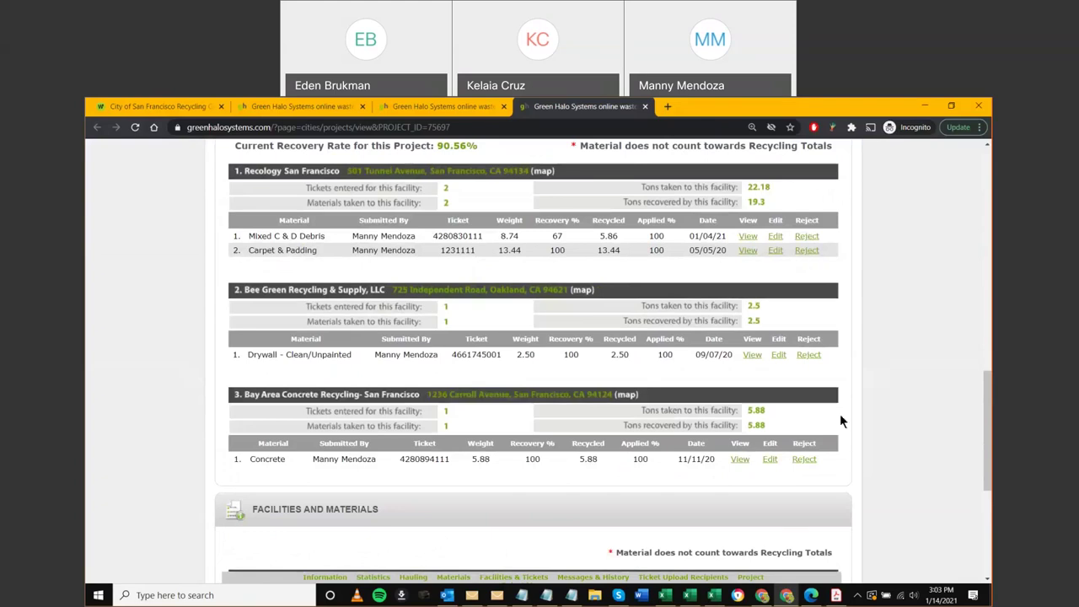
{"action": "scroll", "coordinate": [840, 414], "scroll_direction": "up", "scroll_amount": 6}
{"action": "scroll", "coordinate": [850, 418], "scroll_direction": "up", "scroll_amount": 10}
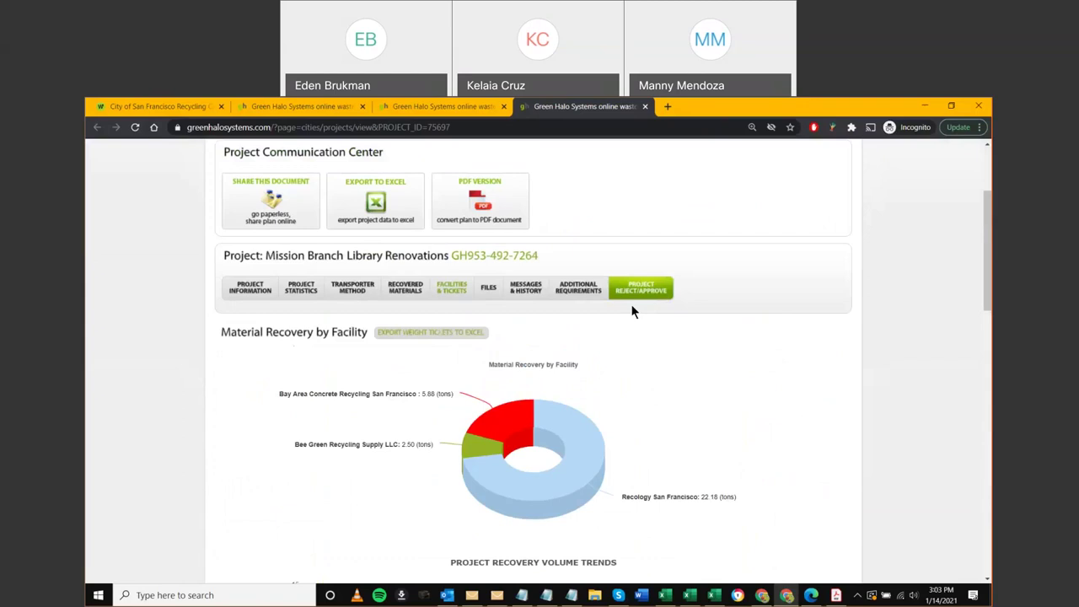
Bring up the project's Close Project form and check the Final projects listing
{"action": "left_click", "coordinate": [639, 289]}
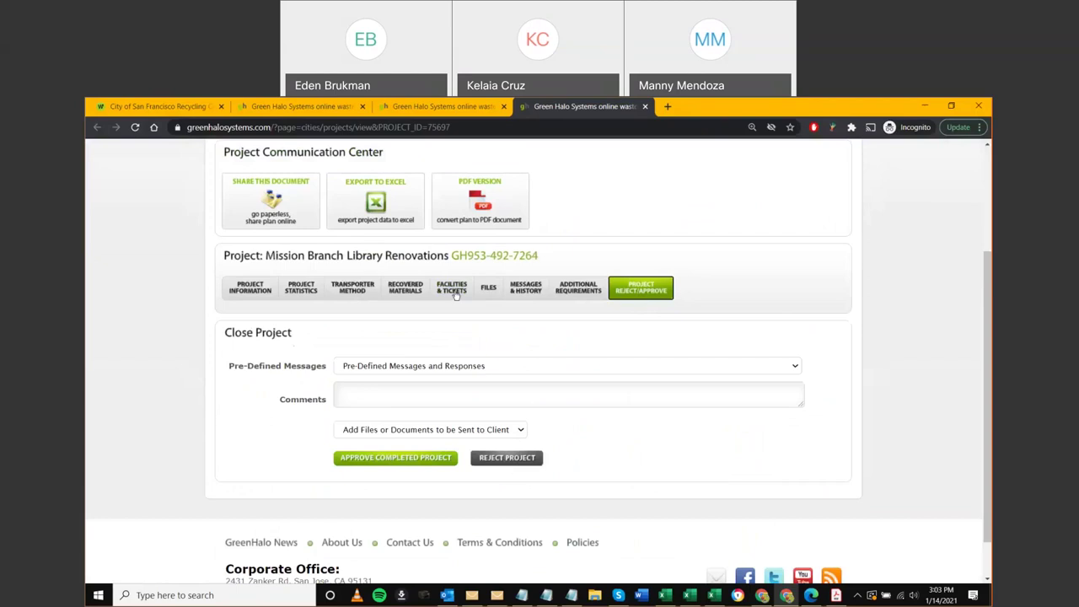
{"action": "left_click", "coordinate": [509, 461]}
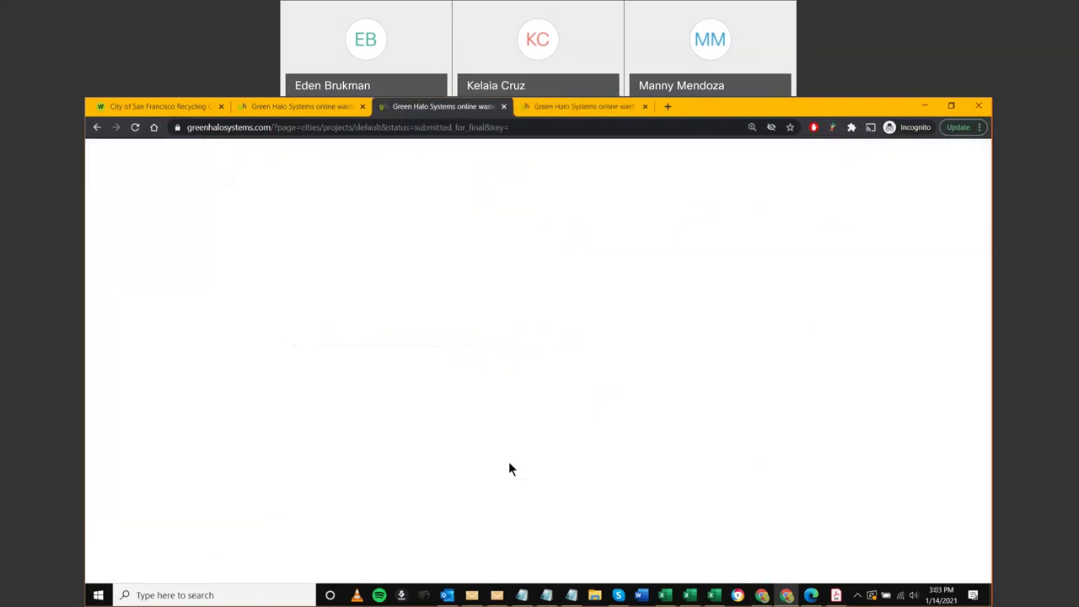
{"action": "scroll", "coordinate": [721, 468], "scroll_direction": "up", "scroll_amount": 5}
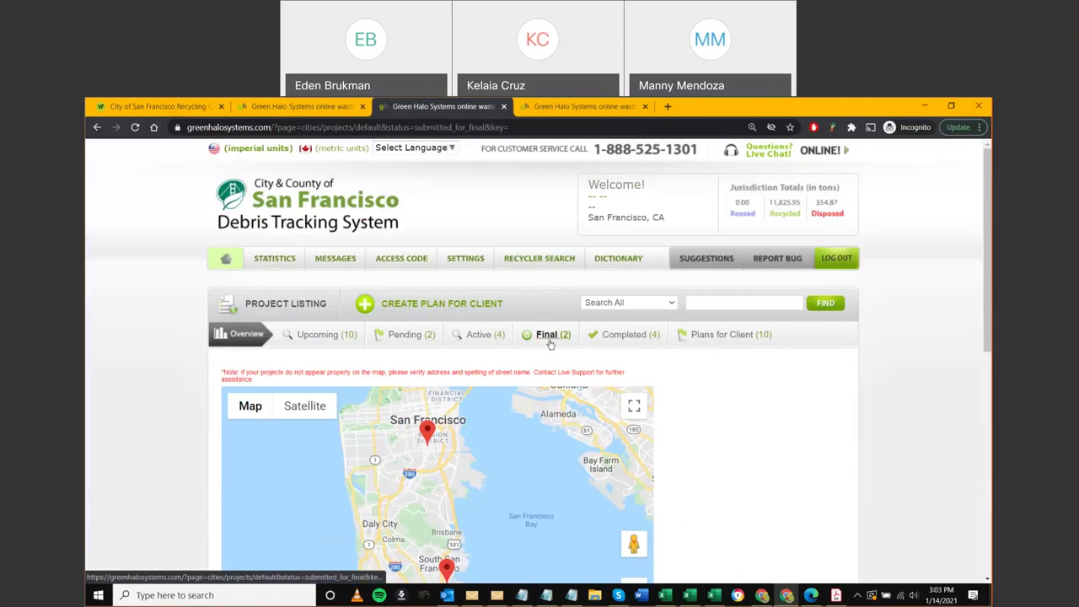
{"action": "key", "text": "ctrl+Tab"}
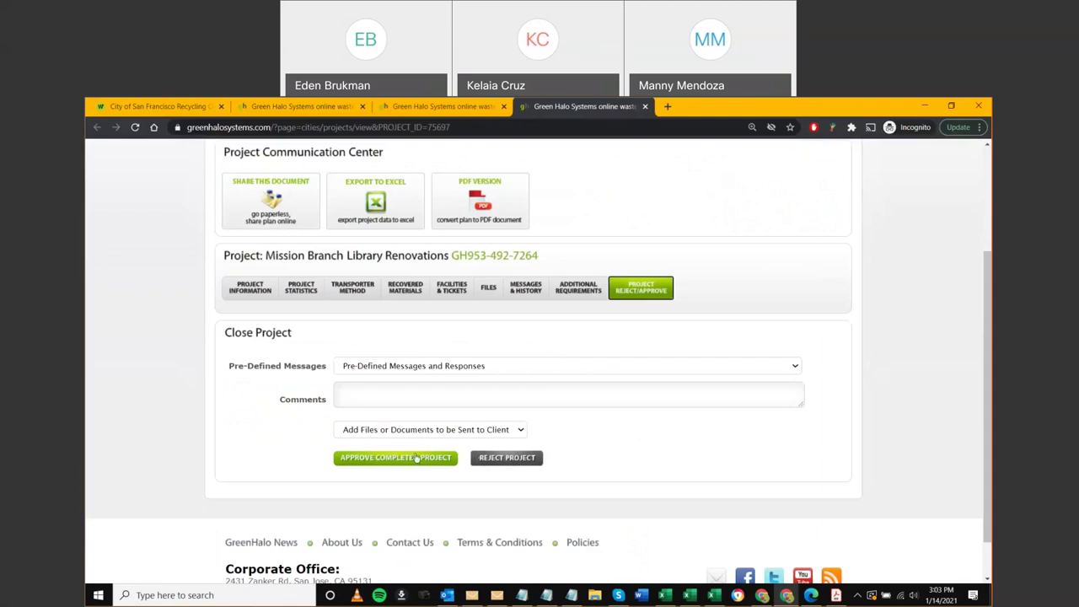
Review the facility tickets and project information, then approve the project as completed
{"action": "left_click", "coordinate": [447, 297]}
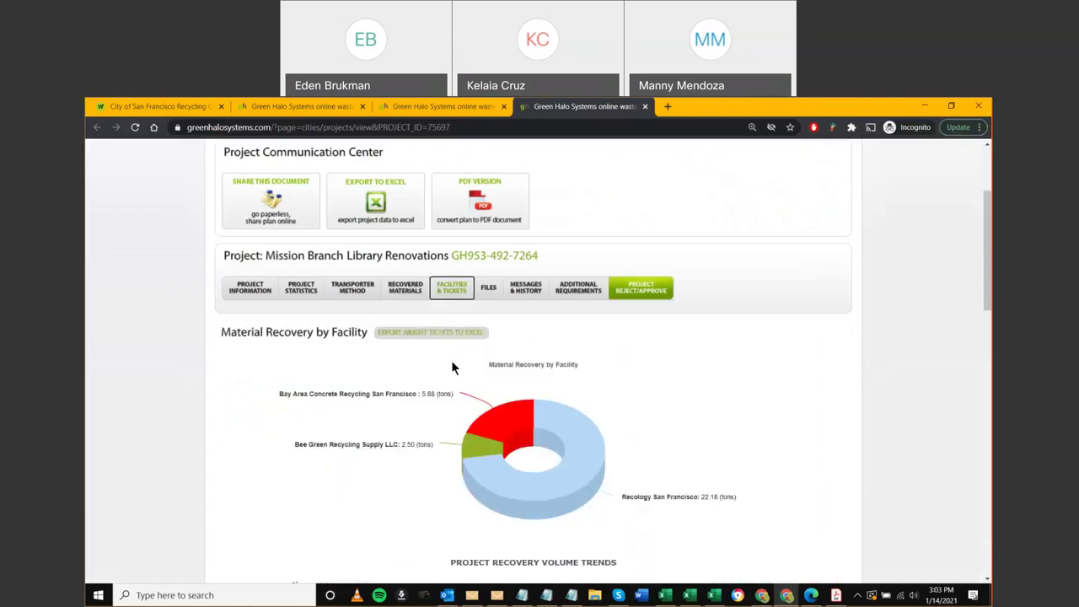
{"action": "scroll", "coordinate": [451, 360], "scroll_direction": "down", "scroll_amount": 1}
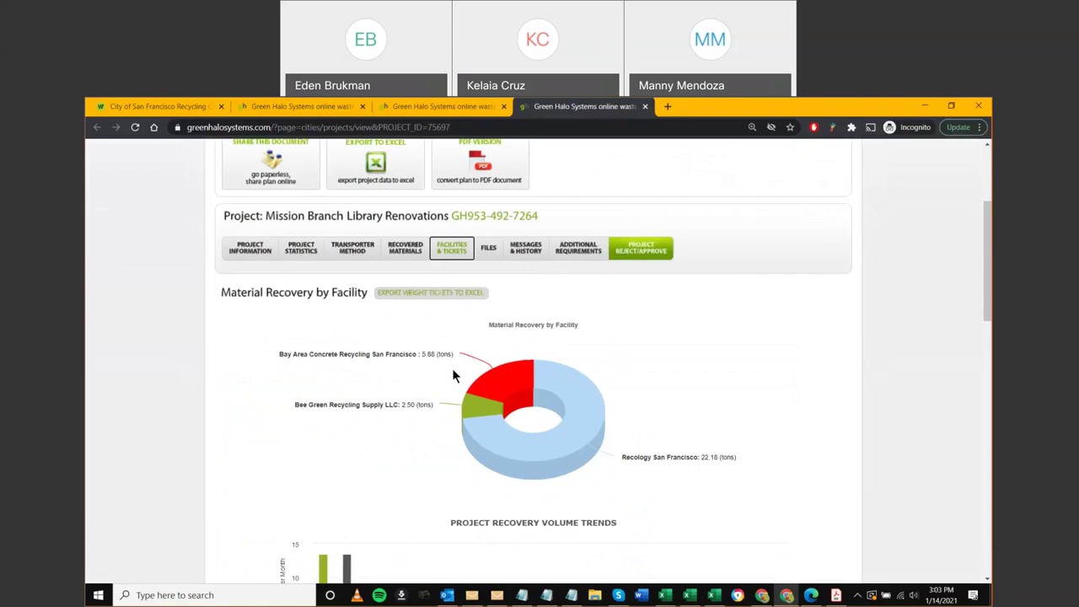
{"action": "left_click", "coordinate": [628, 251]}
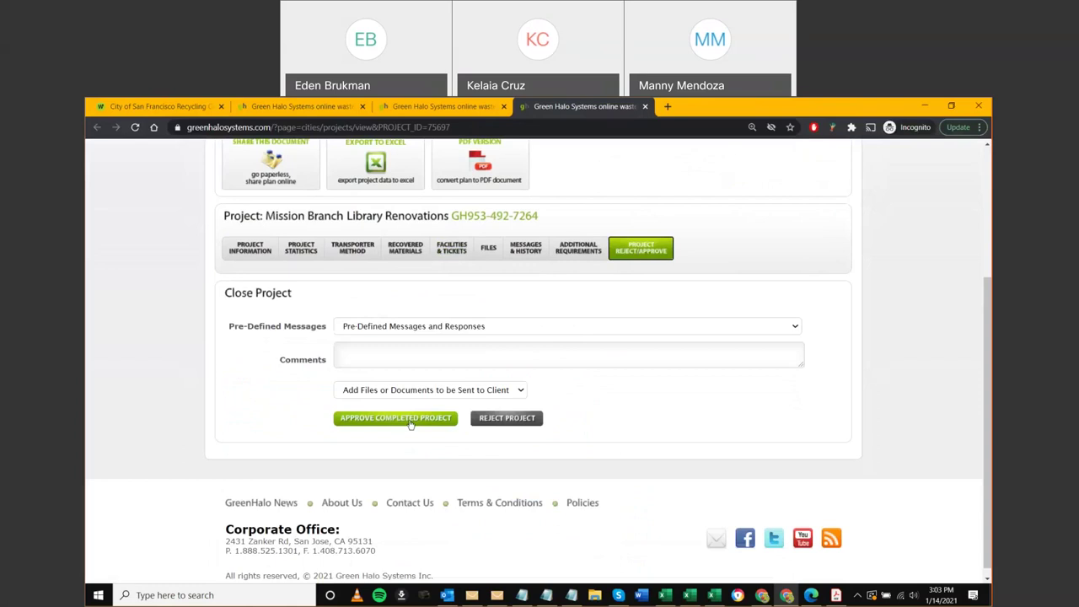
{"action": "left_click", "coordinate": [250, 249]}
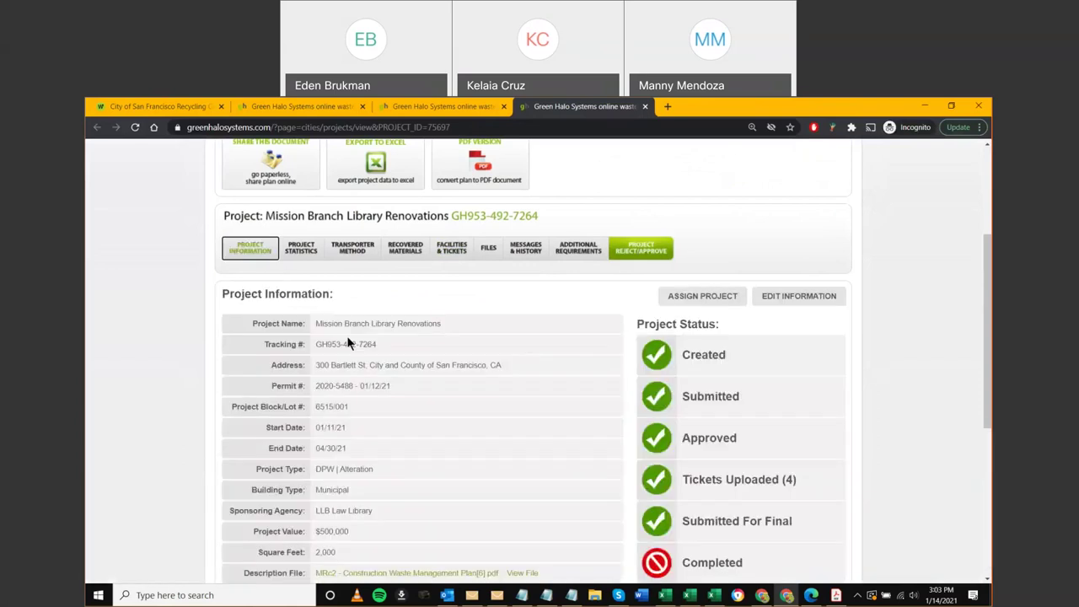
{"action": "left_click", "coordinate": [639, 255]}
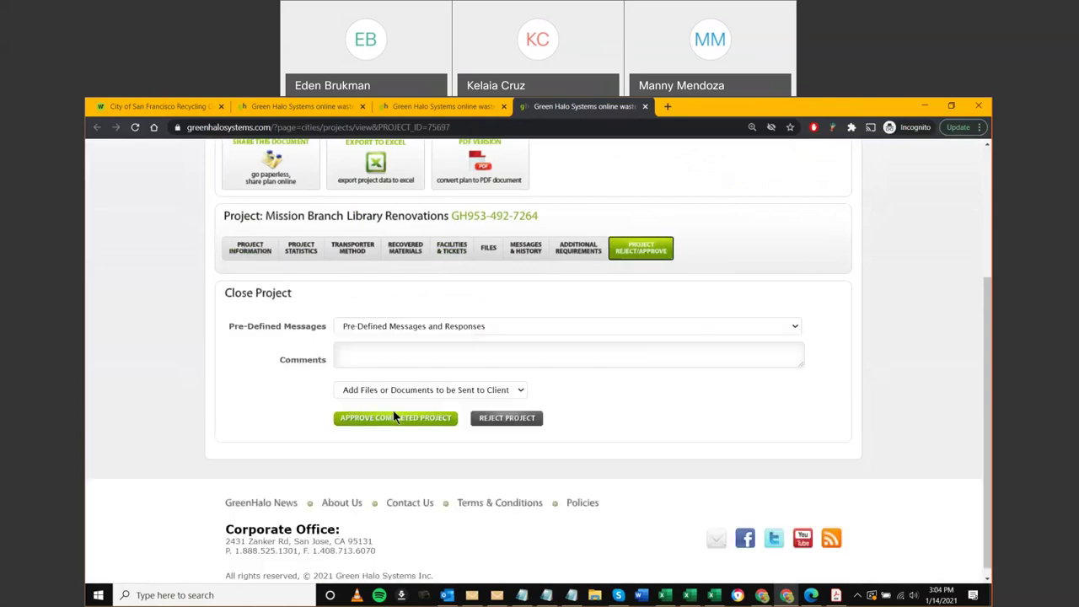
{"action": "left_click", "coordinate": [390, 421]}
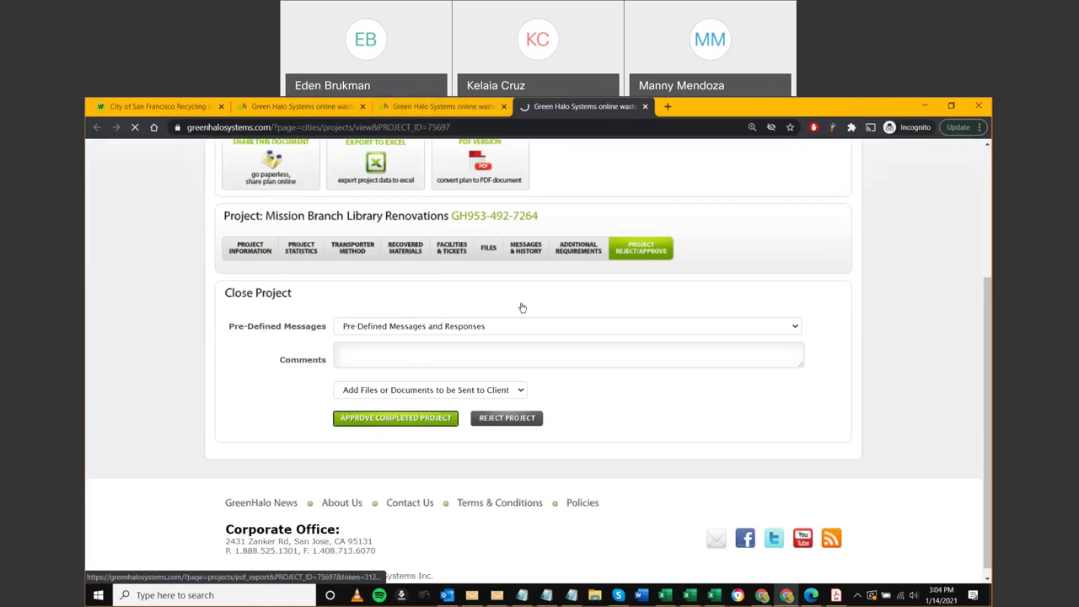
Confirm the approval, check the Completed (5) listing in a new tab, then close it
{"action": "left_click", "coordinate": [538, 389]}
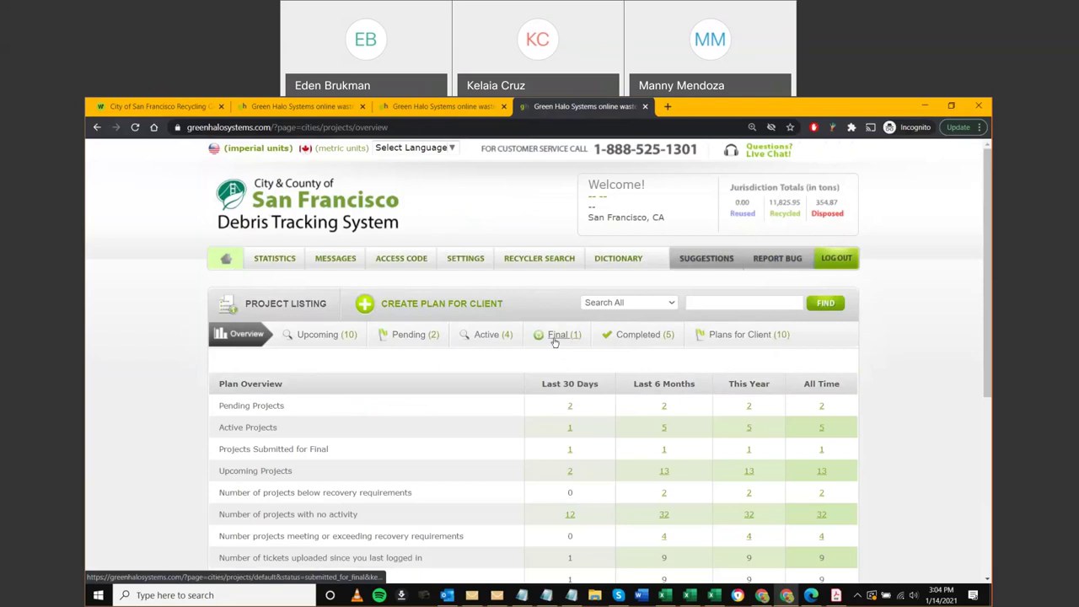
{"action": "middle_click", "coordinate": [632, 334]}
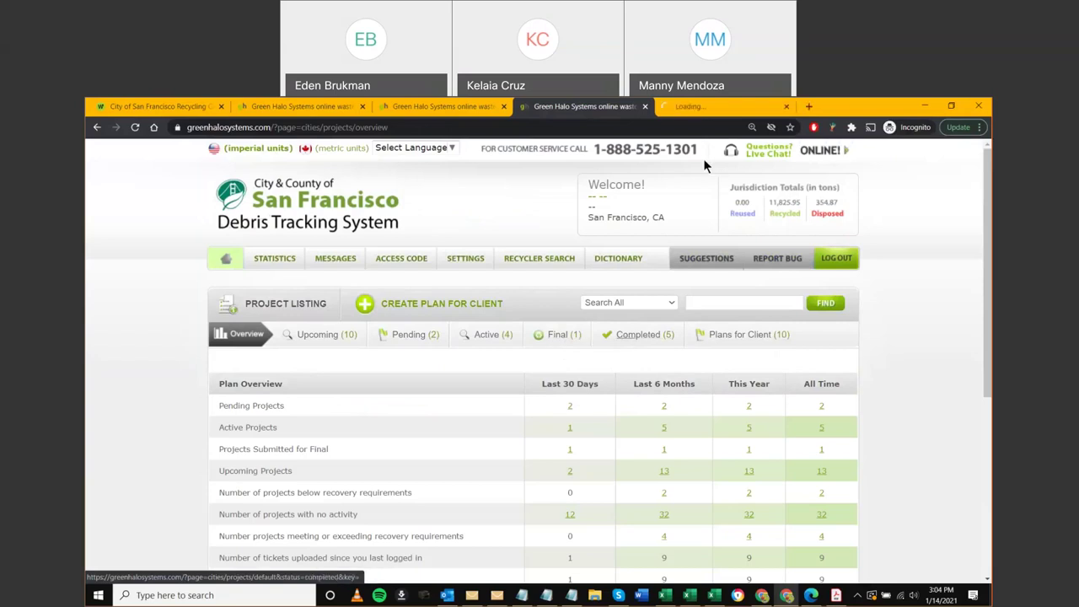
{"action": "left_click", "coordinate": [715, 107]}
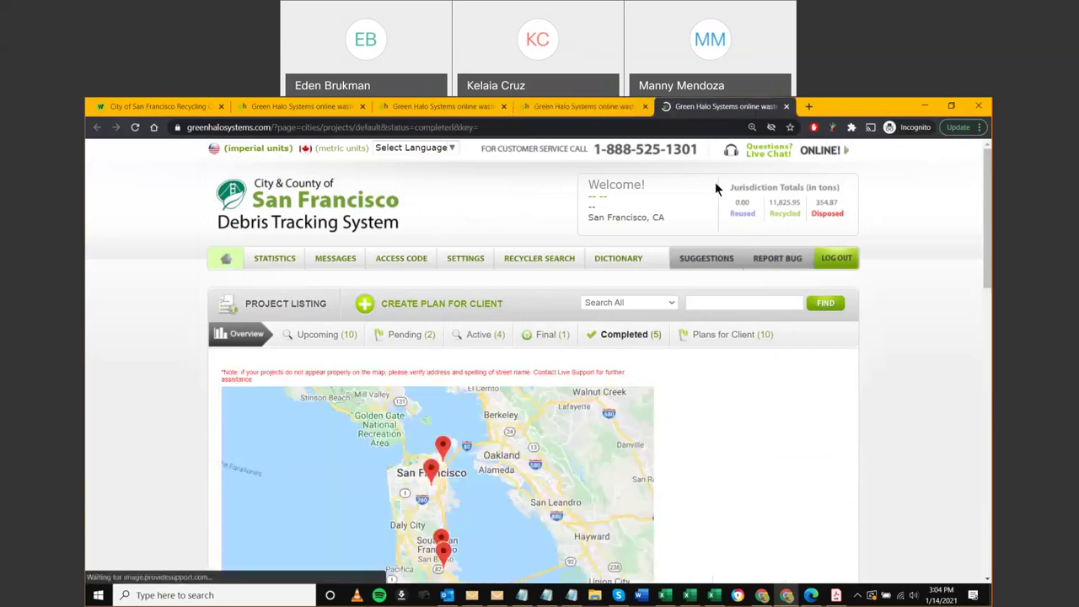
{"action": "scroll", "coordinate": [740, 473], "scroll_direction": "down", "scroll_amount": 3}
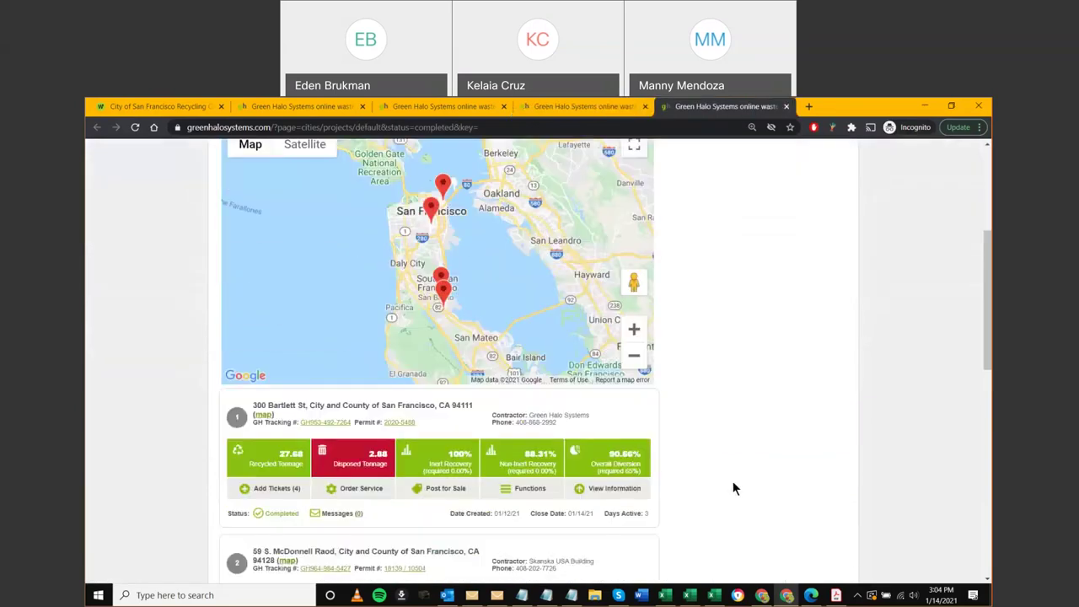
{"action": "scroll", "coordinate": [732, 485], "scroll_direction": "up", "scroll_amount": 3}
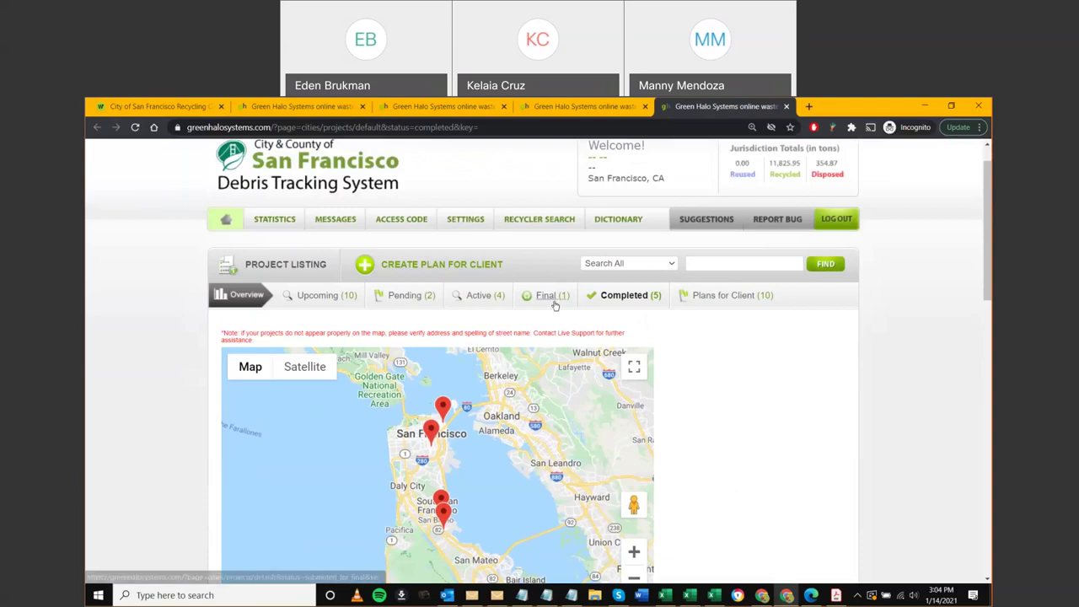
{"action": "middle_click", "coordinate": [711, 110]}
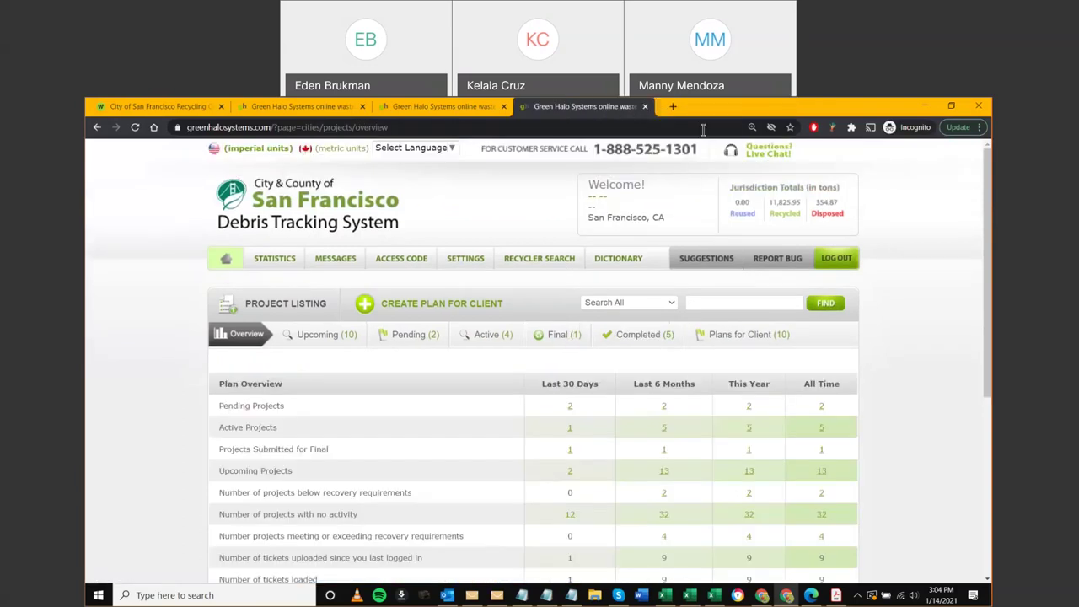
{"action": "left_click", "coordinate": [560, 335]}
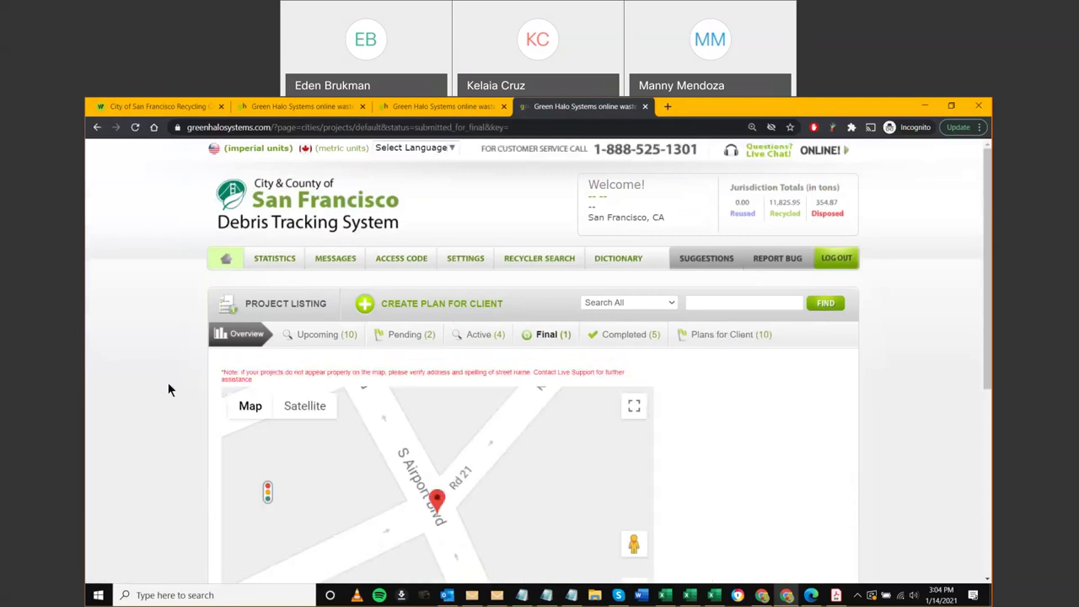
{"action": "scroll", "coordinate": [159, 482], "scroll_direction": "down", "scroll_amount": 4}
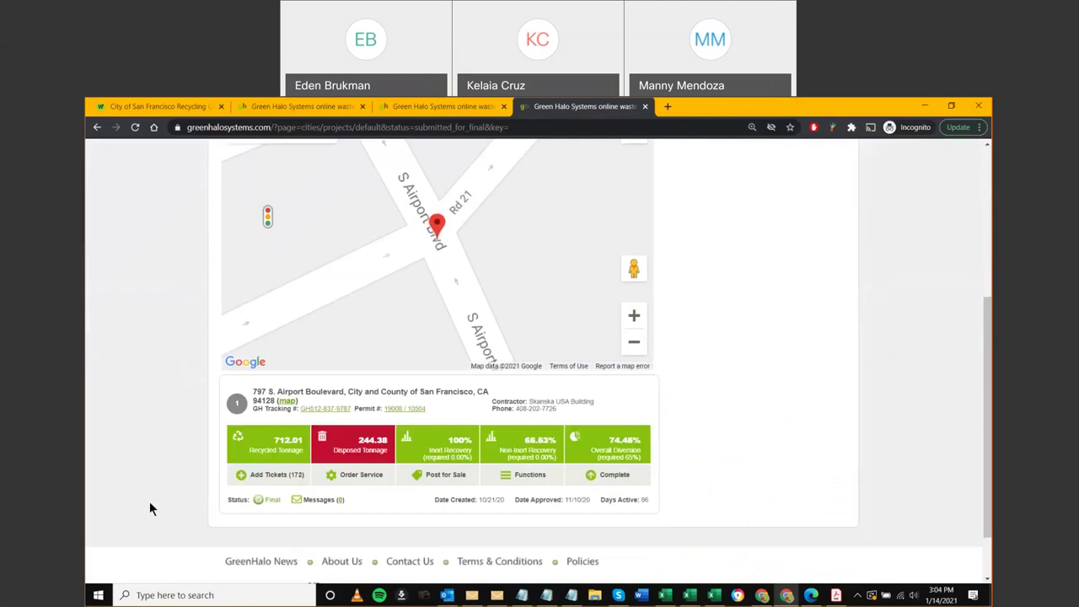
{"action": "scroll", "coordinate": [181, 503], "scroll_direction": "up", "scroll_amount": 5}
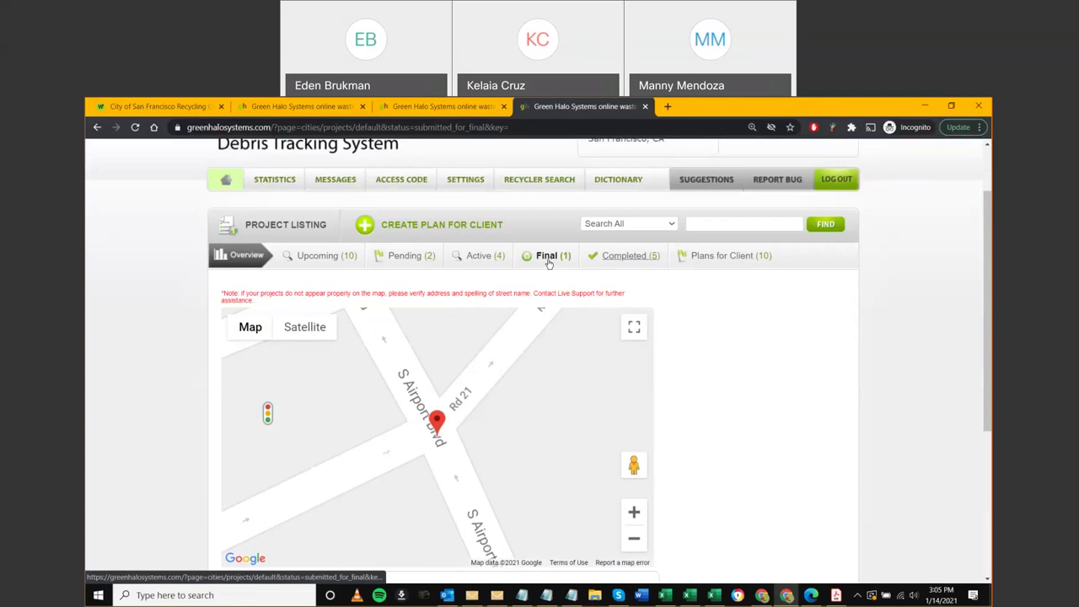
{"action": "scroll", "coordinate": [549, 263], "scroll_direction": "up", "scroll_amount": 2}
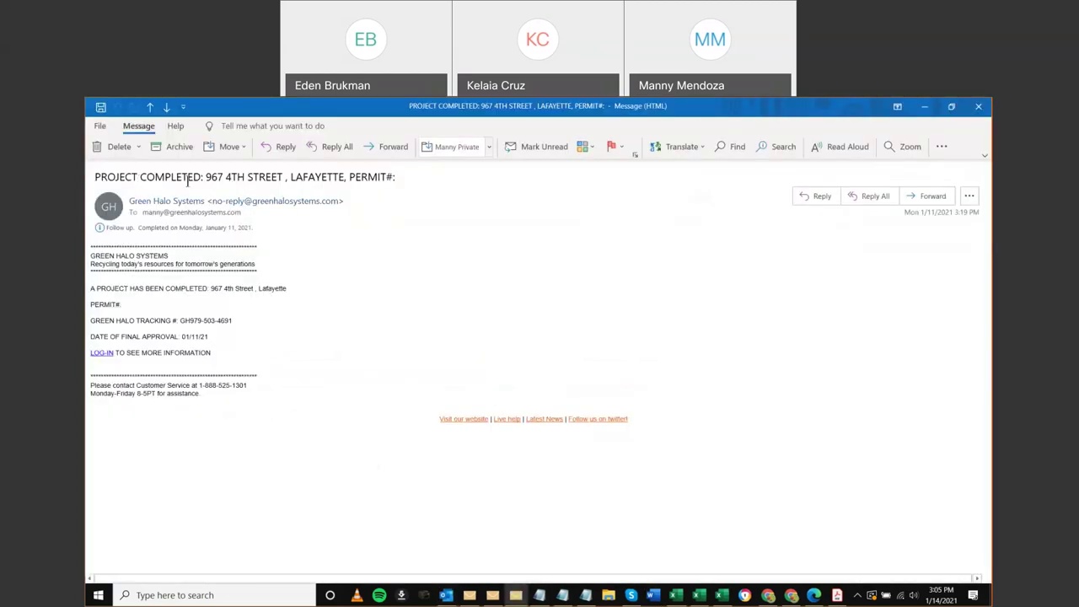
{"action": "left_click", "coordinate": [979, 107]}
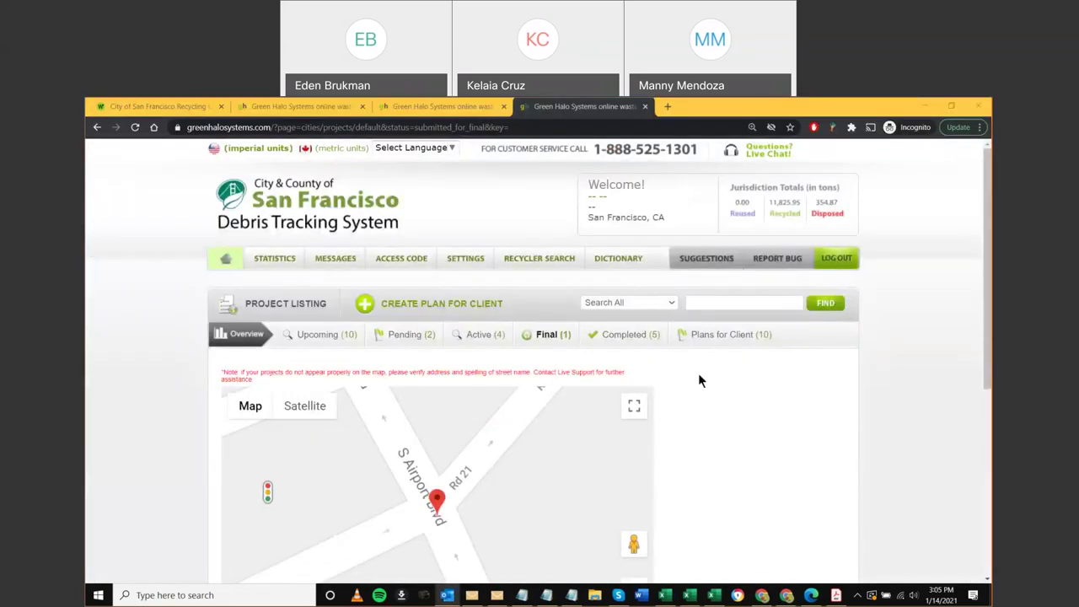
{"action": "left_click", "coordinate": [497, 595]}
{"action": "left_click", "coordinate": [978, 106]}
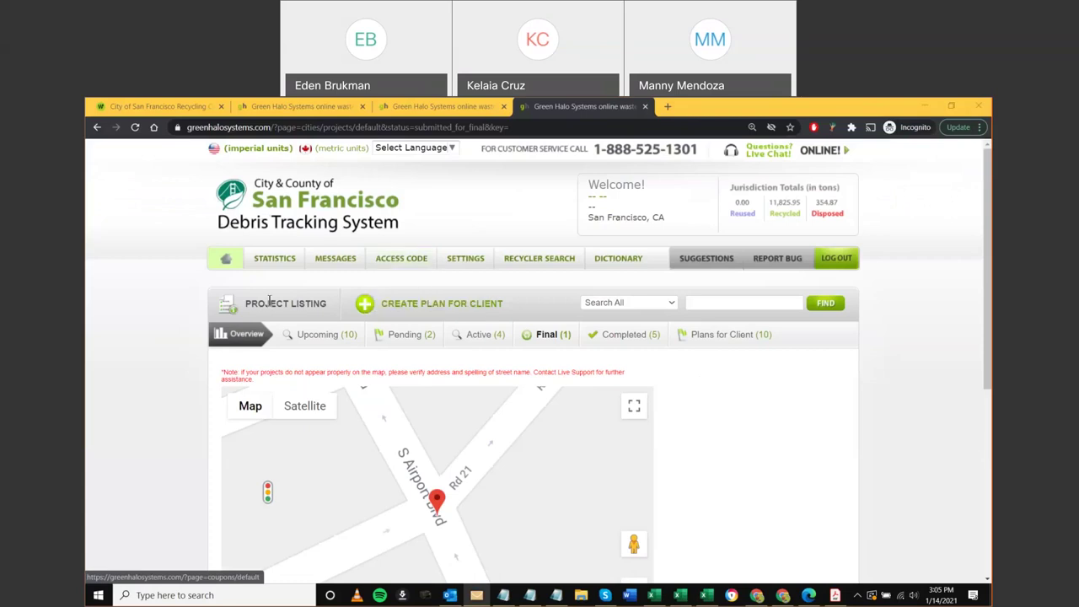
{"action": "mouse_move", "coordinate": [262, 265]}
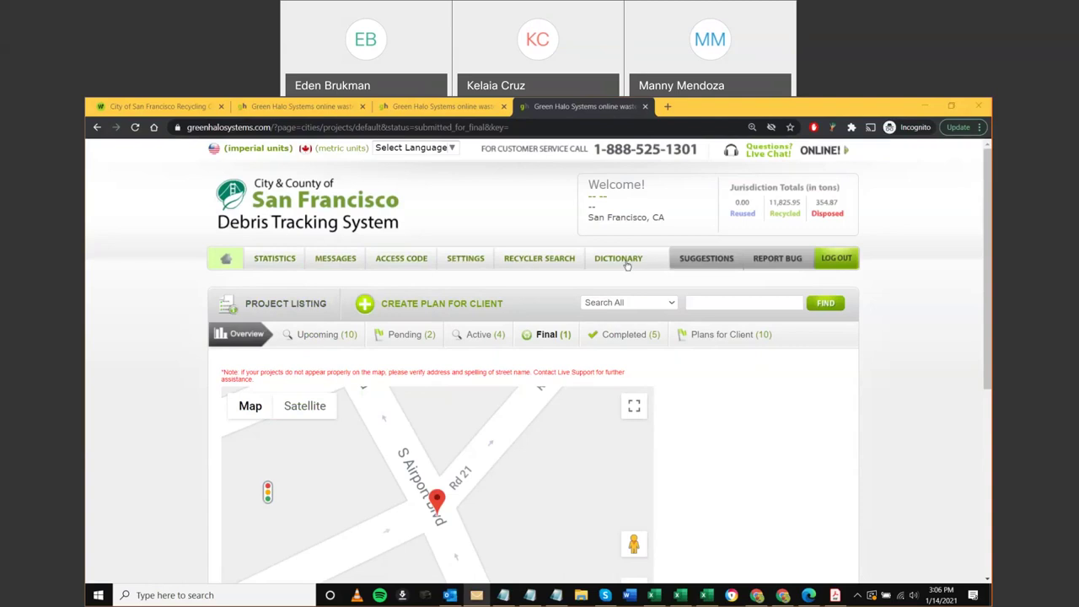
Zoom the Final project's map out four levels to show Tanforan, San Bruno and the bay
{"action": "scroll", "coordinate": [799, 394], "scroll_direction": "down", "scroll_amount": 1}
{"action": "scroll", "coordinate": [799, 405], "scroll_direction": "down", "scroll_amount": 1}
{"action": "left_click", "coordinate": [637, 500]}
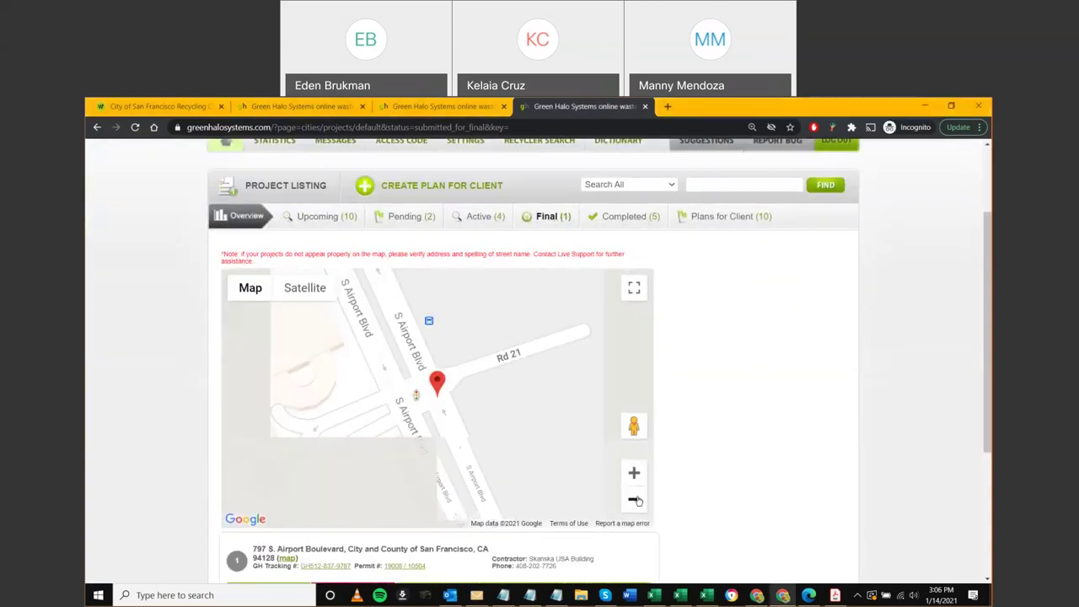
{"action": "left_click", "coordinate": [637, 500]}
{"action": "left_click", "coordinate": [637, 500]}
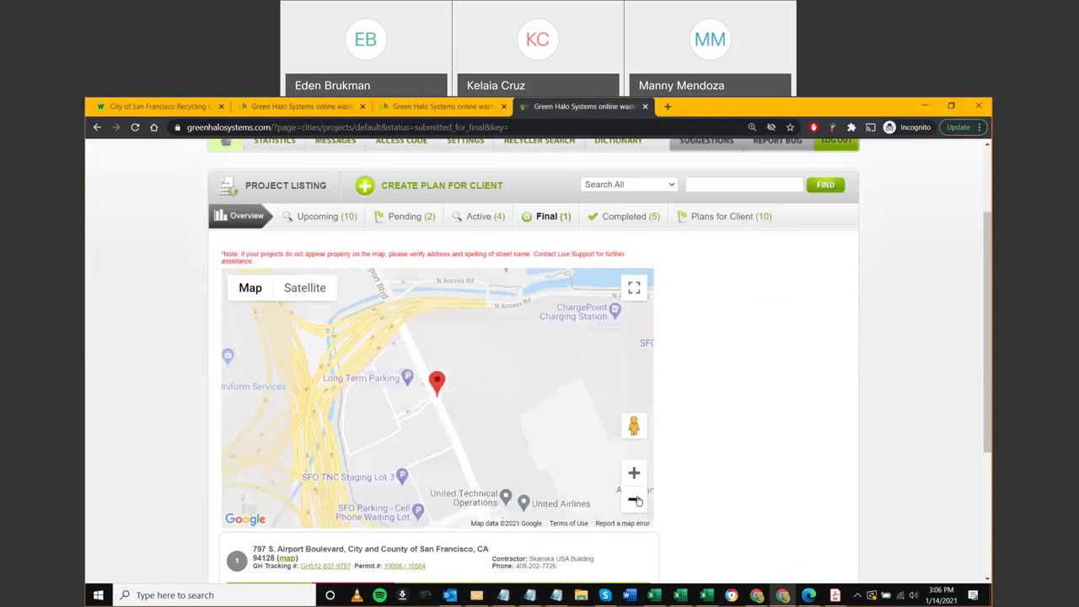
{"action": "left_click", "coordinate": [637, 500]}
{"action": "scroll", "coordinate": [763, 409], "scroll_direction": "up", "scroll_amount": 3}
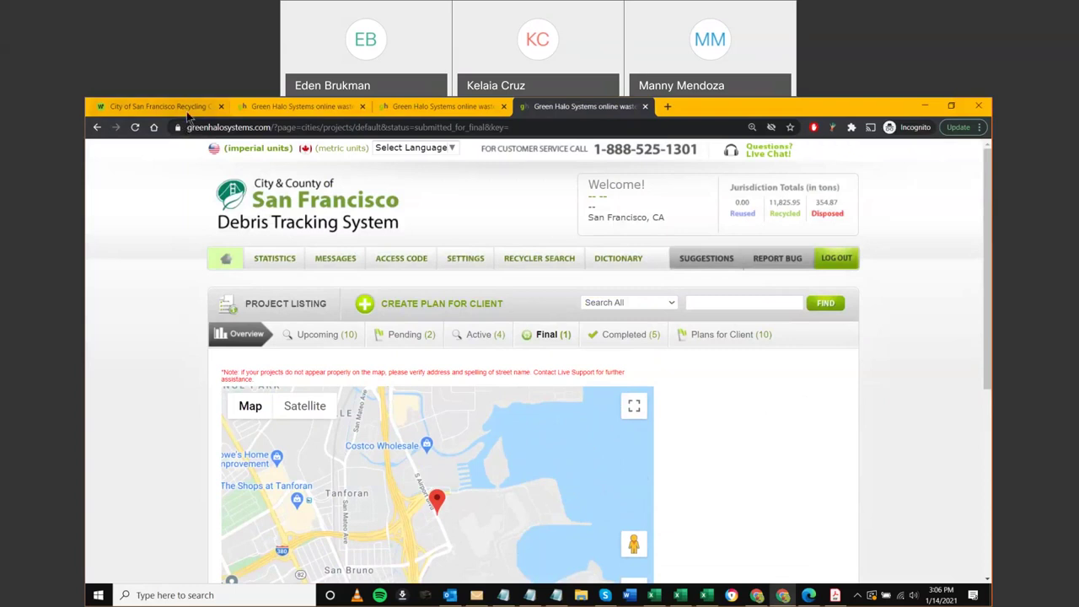
Look at the city's recycling information page, then return to the Final project listing
{"action": "left_click", "coordinate": [189, 107]}
{"action": "left_click_drag", "start_coordinate": [257, 126], "coordinate": [228, 127]}
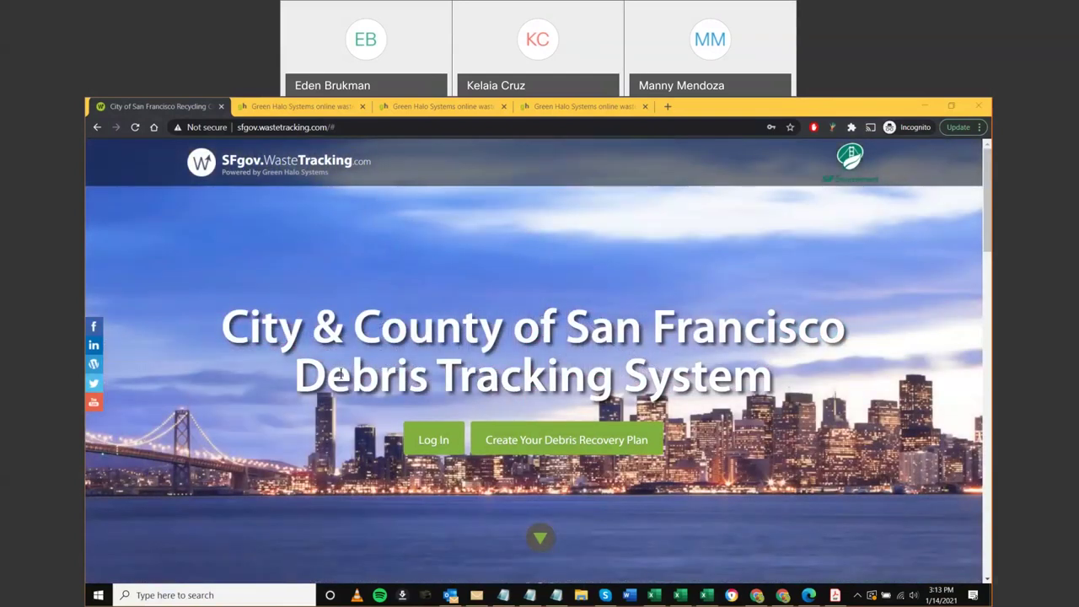
{"action": "key", "text": "ctrl+shift+Tab"}
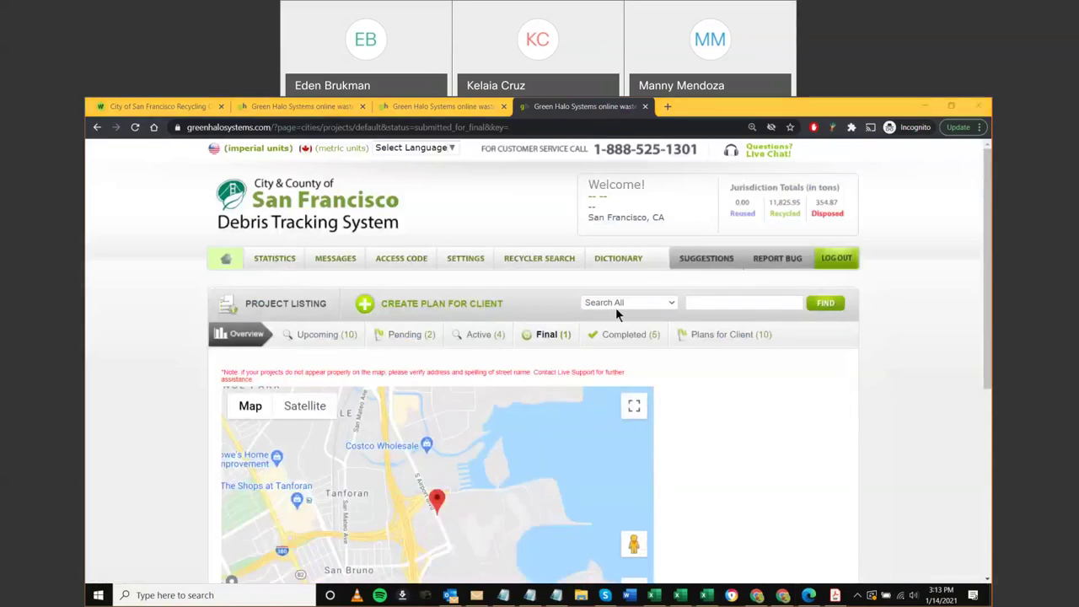
Open the Search All search-type list and close it without changing it
{"action": "scroll", "coordinate": [615, 307], "scroll_direction": "down", "scroll_amount": 1}
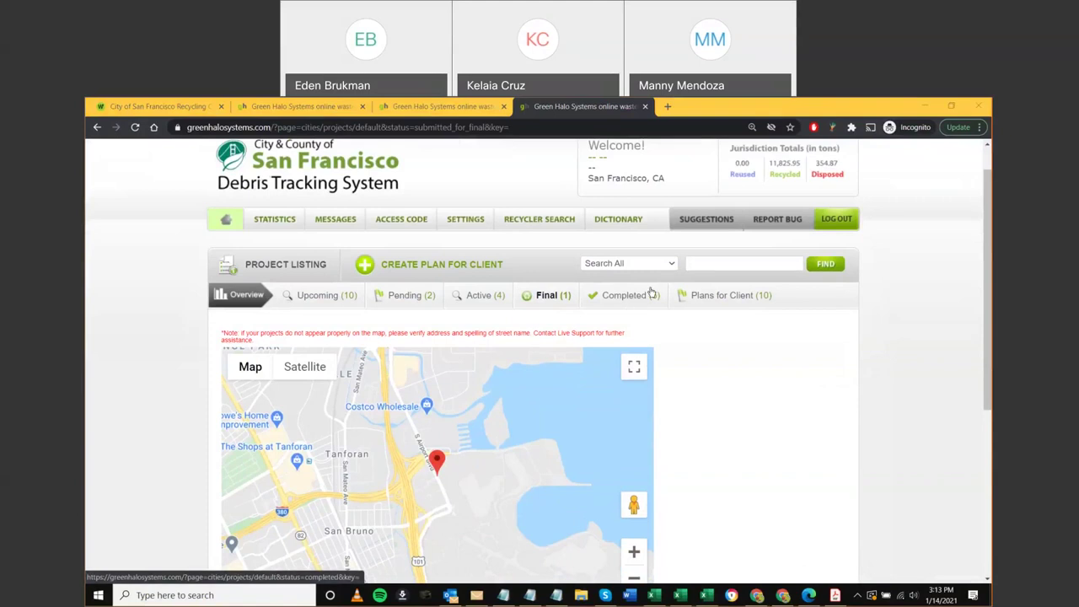
{"action": "scroll", "coordinate": [644, 291], "scroll_direction": "up", "scroll_amount": 1}
{"action": "left_click", "coordinate": [645, 305]}
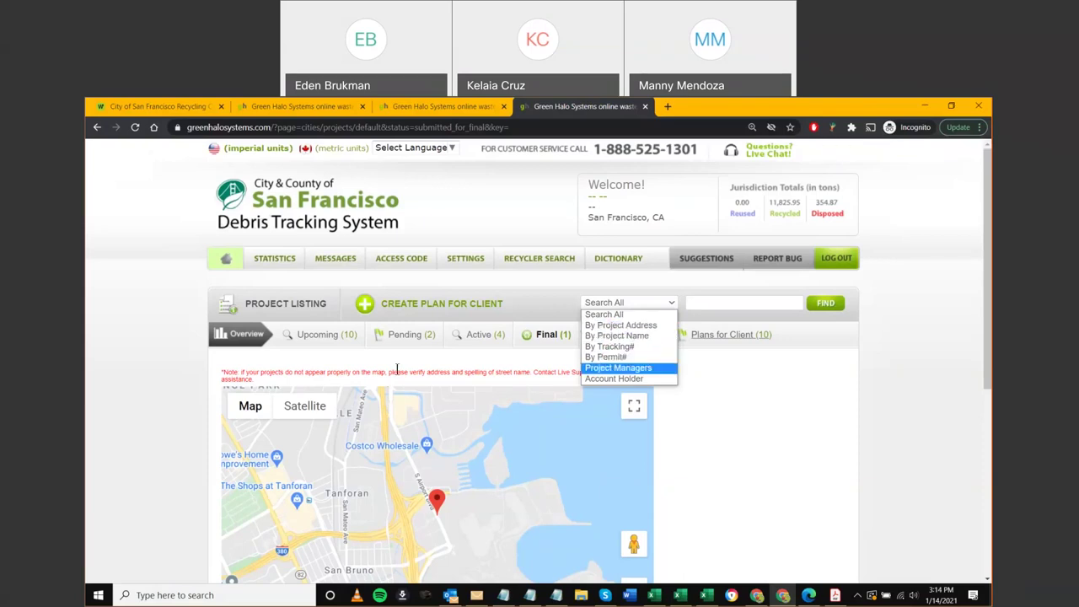
{"action": "left_click", "coordinate": [324, 347]}
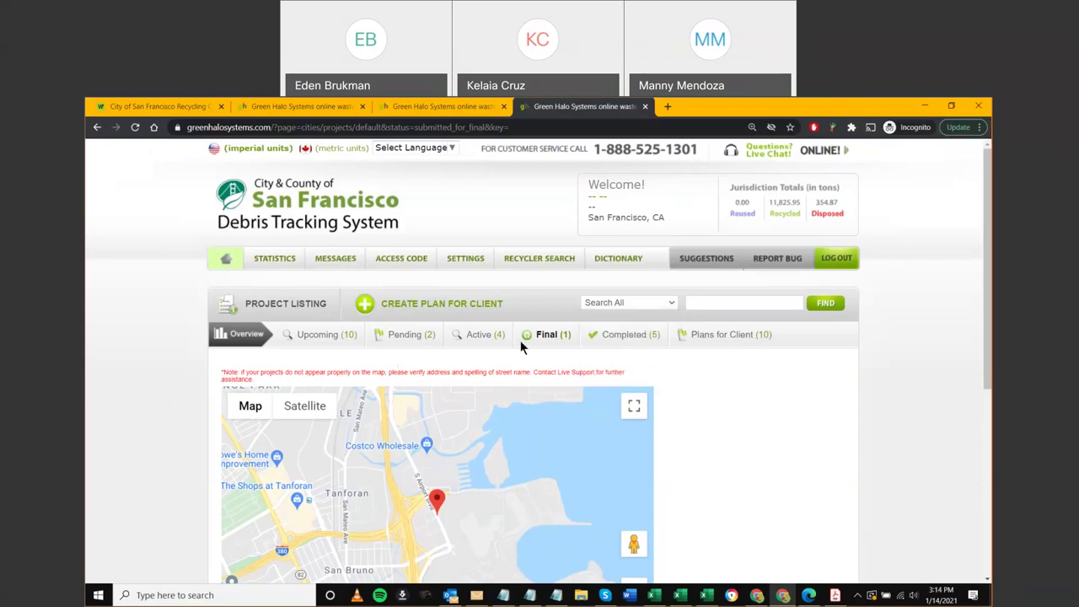
Scroll to the Final project's summary card and open its details from the GH Tracking number
{"action": "scroll", "coordinate": [520, 340], "scroll_direction": "down", "scroll_amount": 2}
{"action": "scroll", "coordinate": [184, 502], "scroll_direction": "down", "scroll_amount": 2}
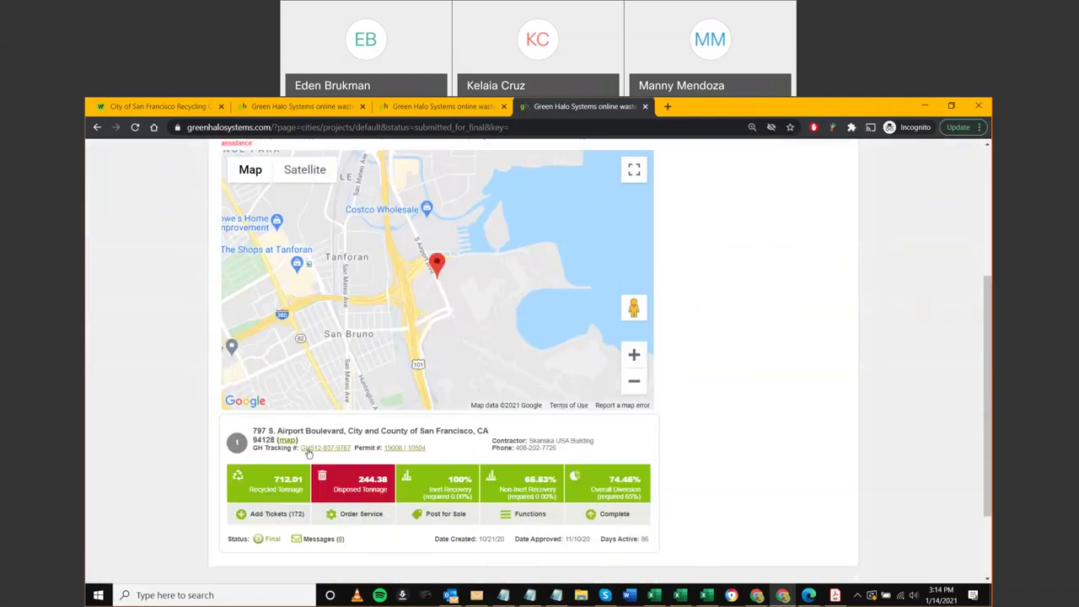
{"action": "scroll", "coordinate": [309, 453], "scroll_direction": "up", "scroll_amount": 1}
{"action": "left_click", "coordinate": [320, 489], "text": "ctrl"}
View the 797 S. Airport Boulevard project details down to Designated Contacts, then return to the listing
{"action": "left_click", "coordinate": [722, 107]}
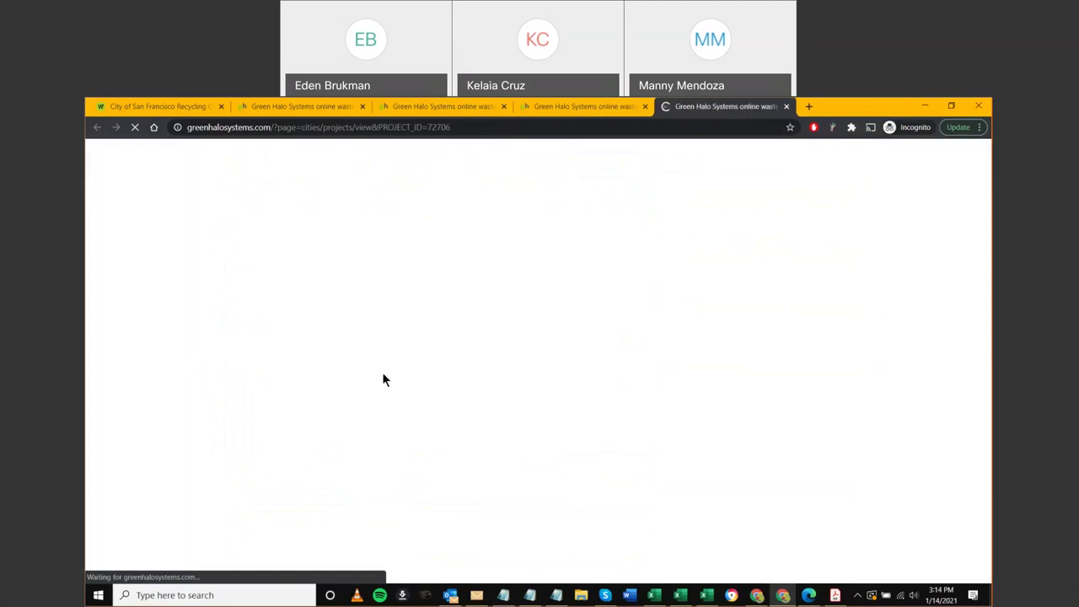
{"action": "scroll", "coordinate": [173, 434], "scroll_direction": "down", "scroll_amount": 6}
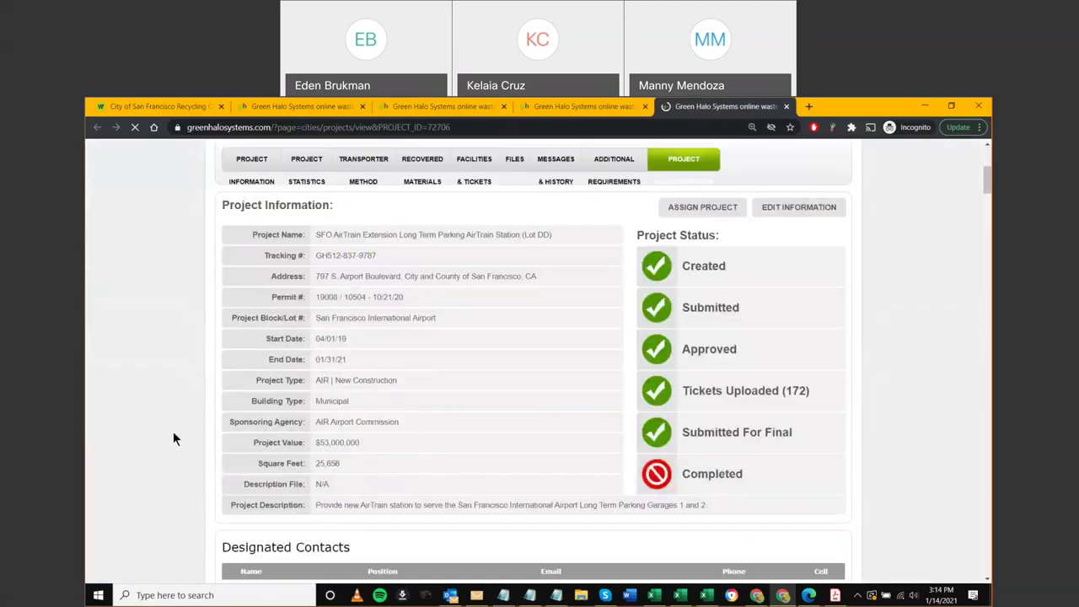
{"action": "scroll", "coordinate": [255, 489], "scroll_direction": "down", "scroll_amount": 2}
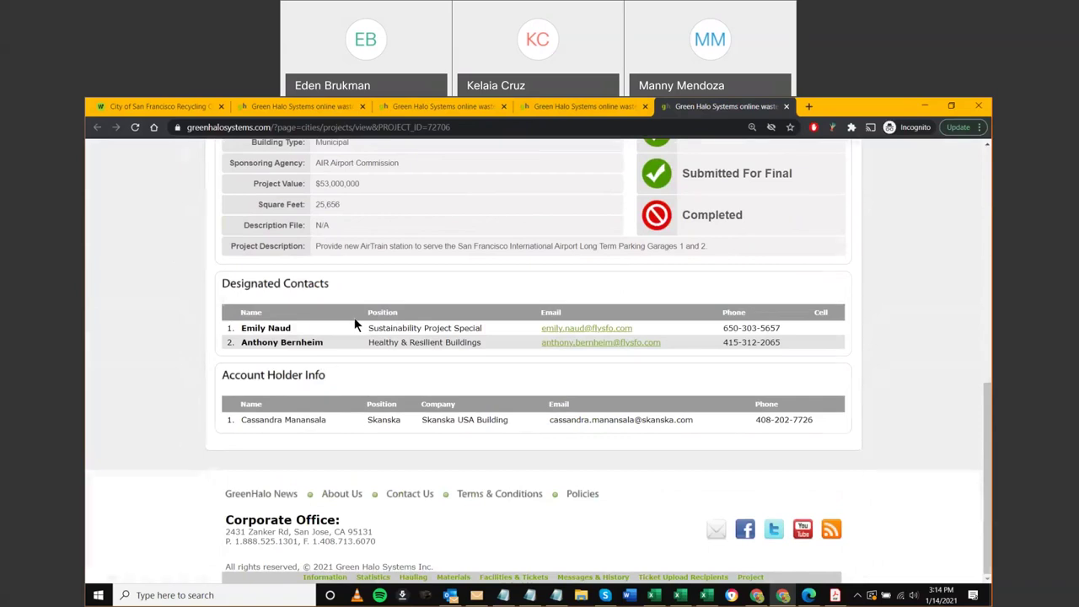
{"action": "key", "text": "ctrl+shift+Tab"}
{"action": "scroll", "coordinate": [657, 354], "scroll_direction": "up", "scroll_amount": 2}
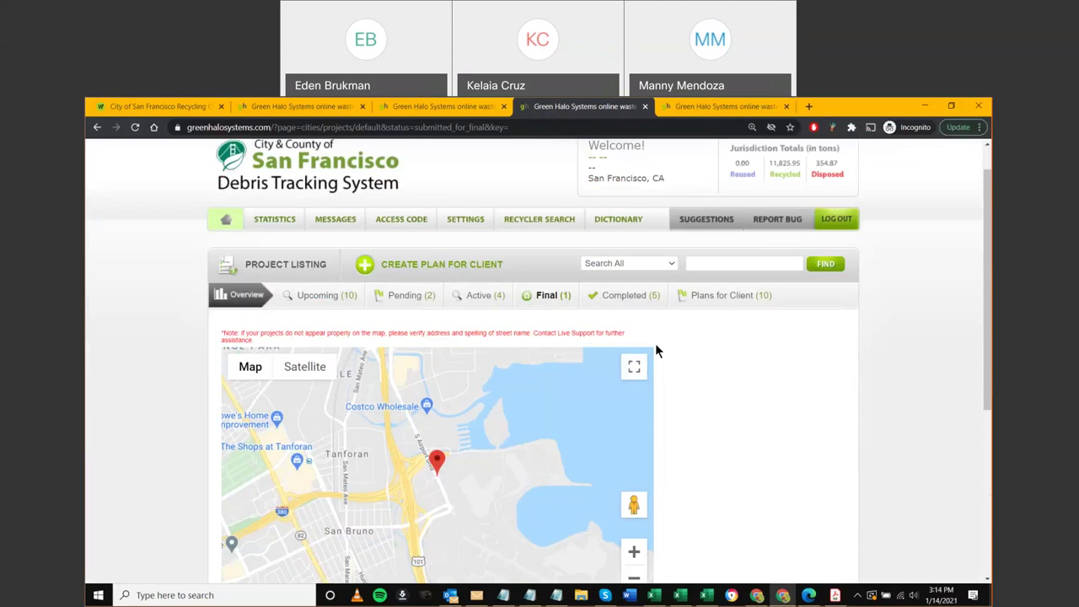
Set the project search type to Account Holder, then go to the SFgov Waste Tracking landing page
{"action": "left_click", "coordinate": [650, 264]}
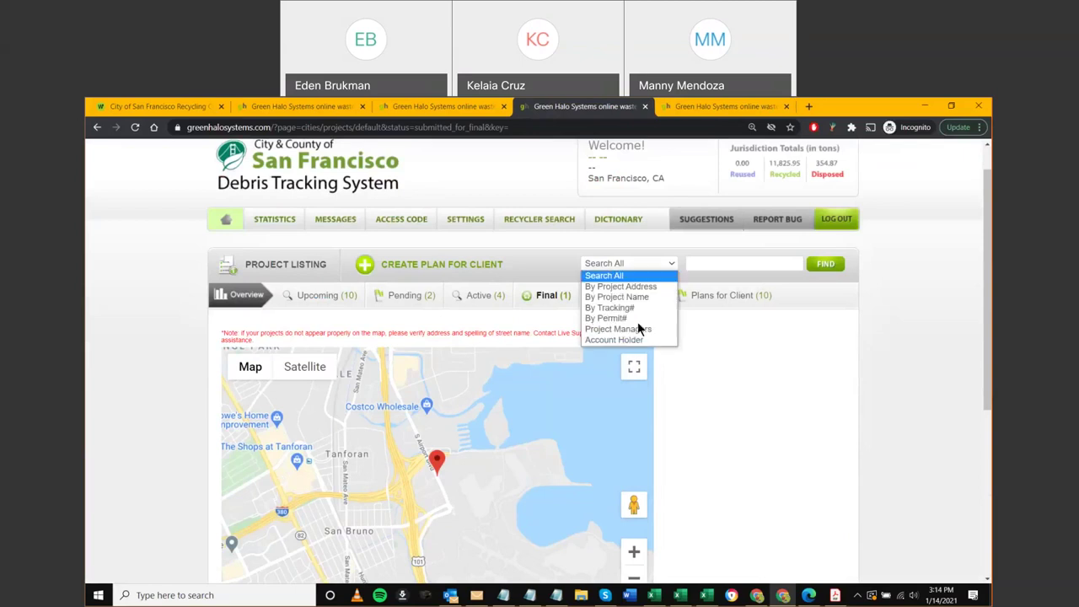
{"action": "left_click", "coordinate": [643, 340]}
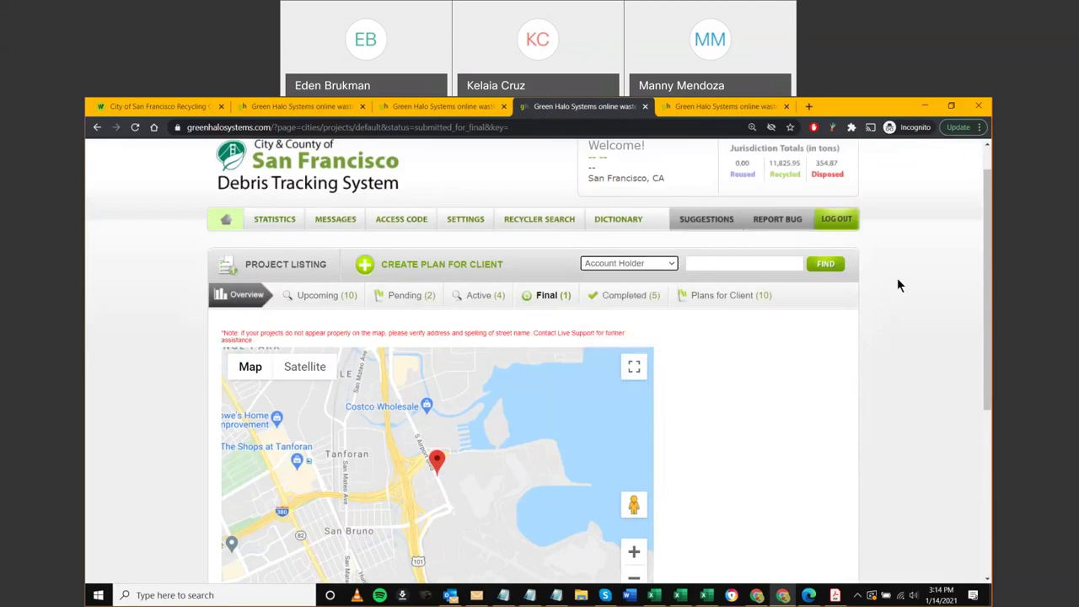
{"action": "left_click", "coordinate": [854, 272]}
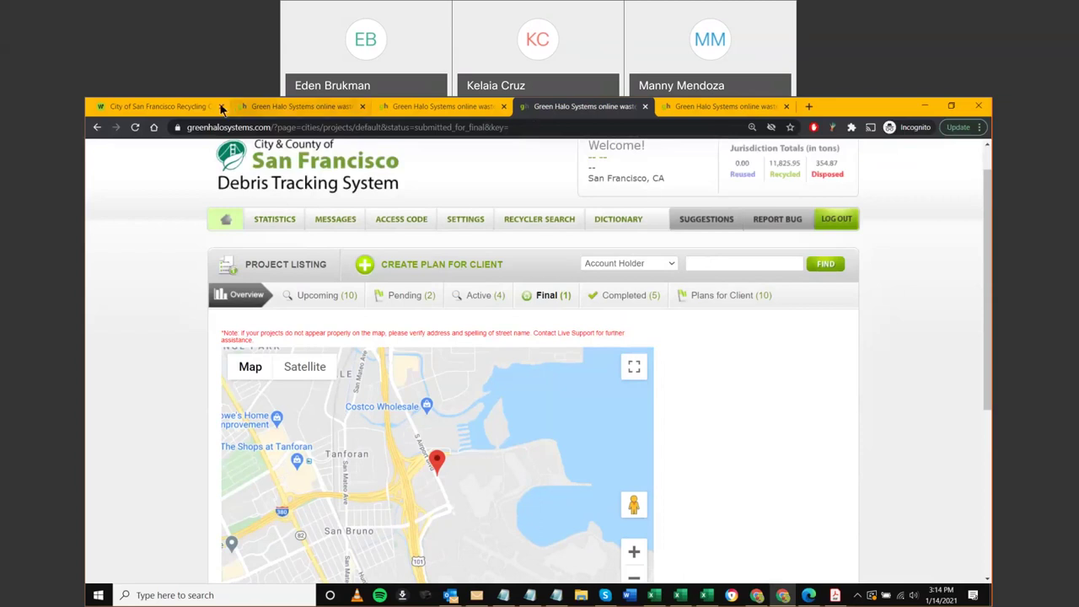
{"action": "left_click", "coordinate": [156, 106]}
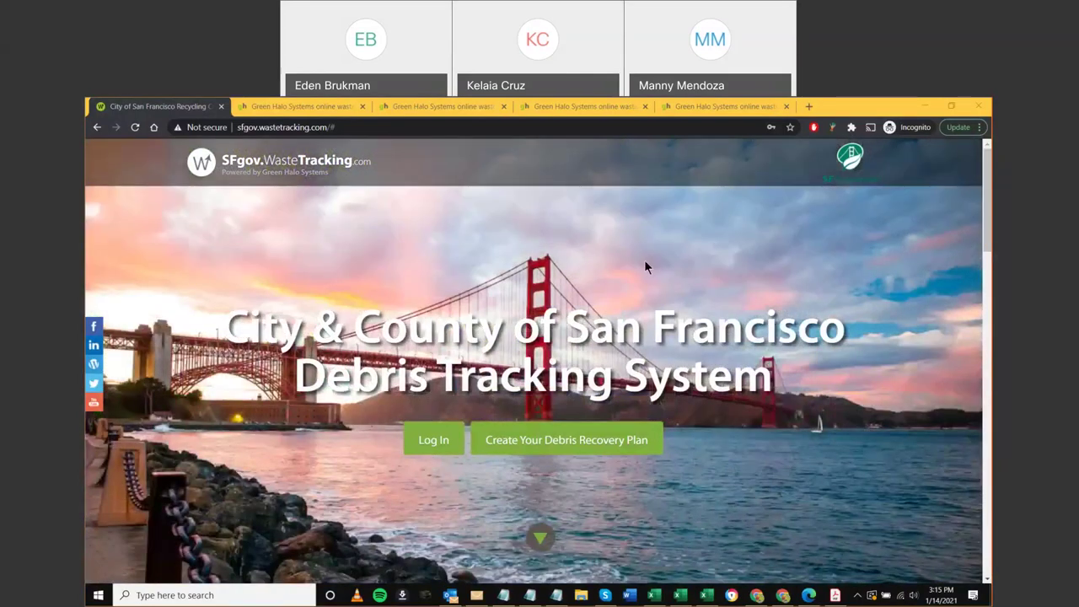
Glance at the project details, then show the Upcoming projects in the other listing
{"action": "left_click", "coordinate": [718, 106]}
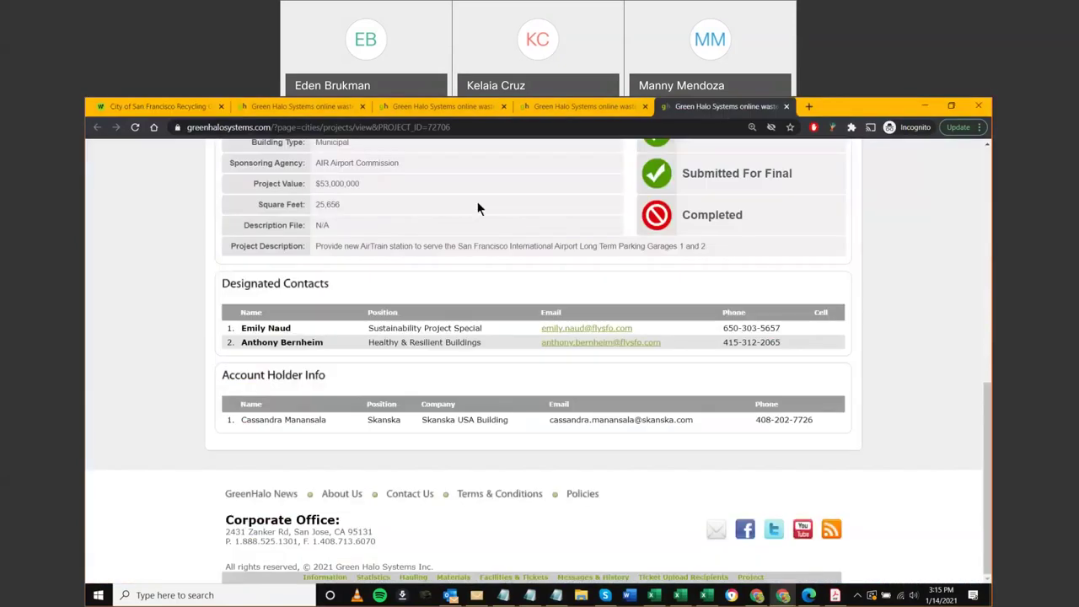
{"action": "left_click", "coordinate": [459, 107]}
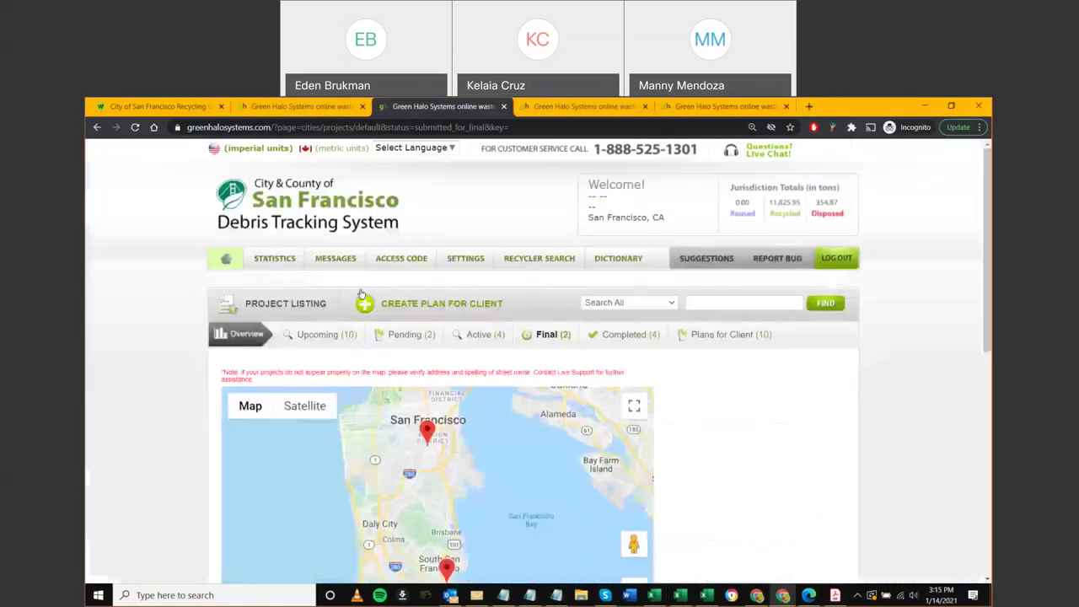
{"action": "left_click", "coordinate": [321, 337]}
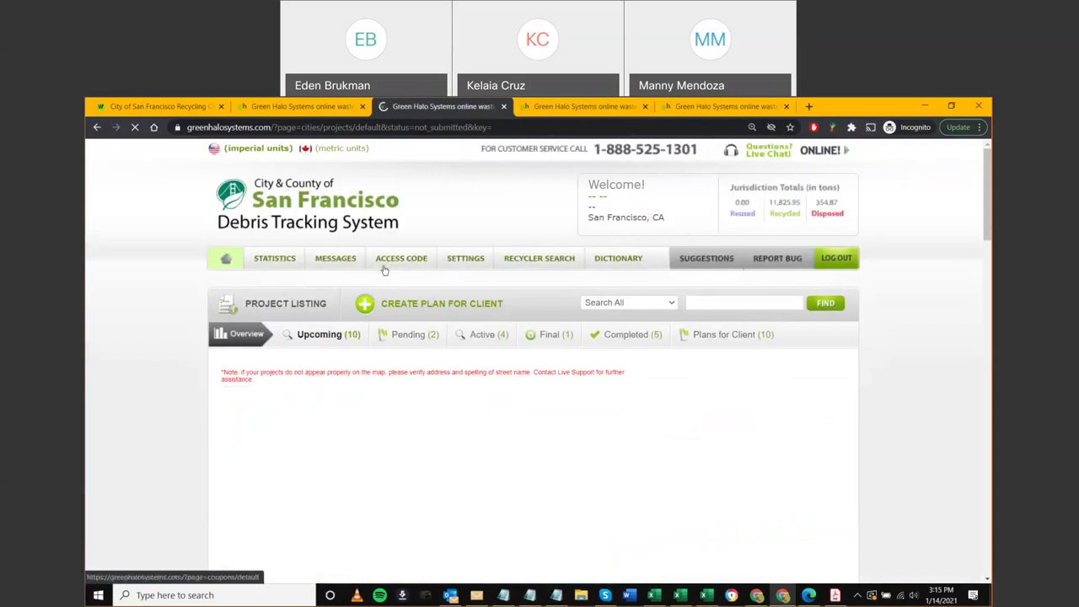
Chart SFO AirTrain recovered materials: 677.80 tons mixed debris, 247.47 concrete, 31.13 metal
{"action": "key", "text": "ctrl+Tab"}
{"action": "key", "text": "ctrl+Tab"}
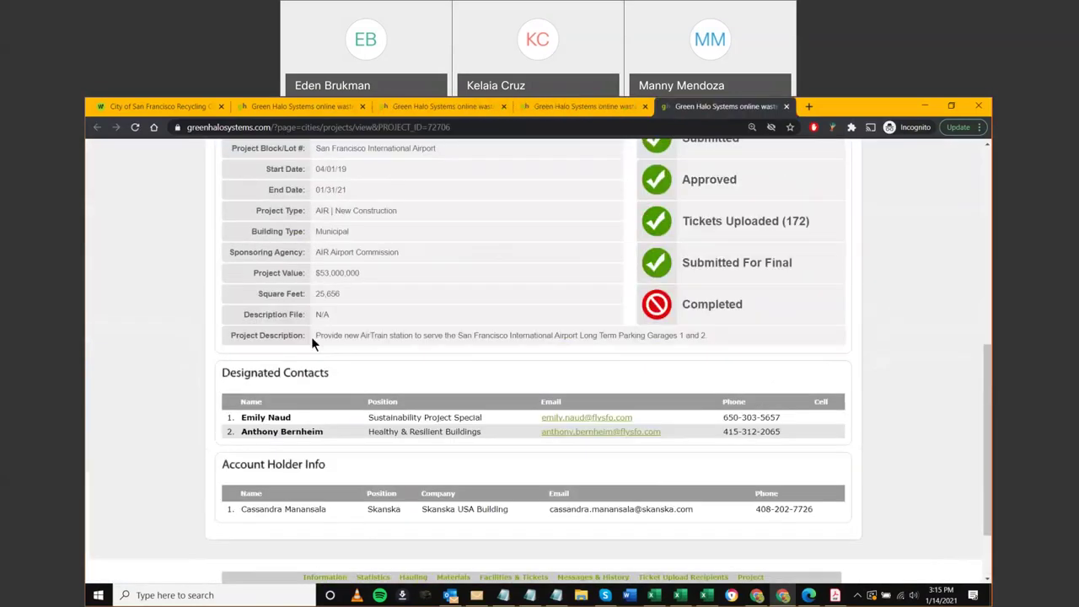
{"action": "scroll", "coordinate": [311, 337], "scroll_direction": "up", "scroll_amount": 3}
{"action": "left_click", "coordinate": [353, 263]}
{"action": "left_click", "coordinate": [403, 263]}
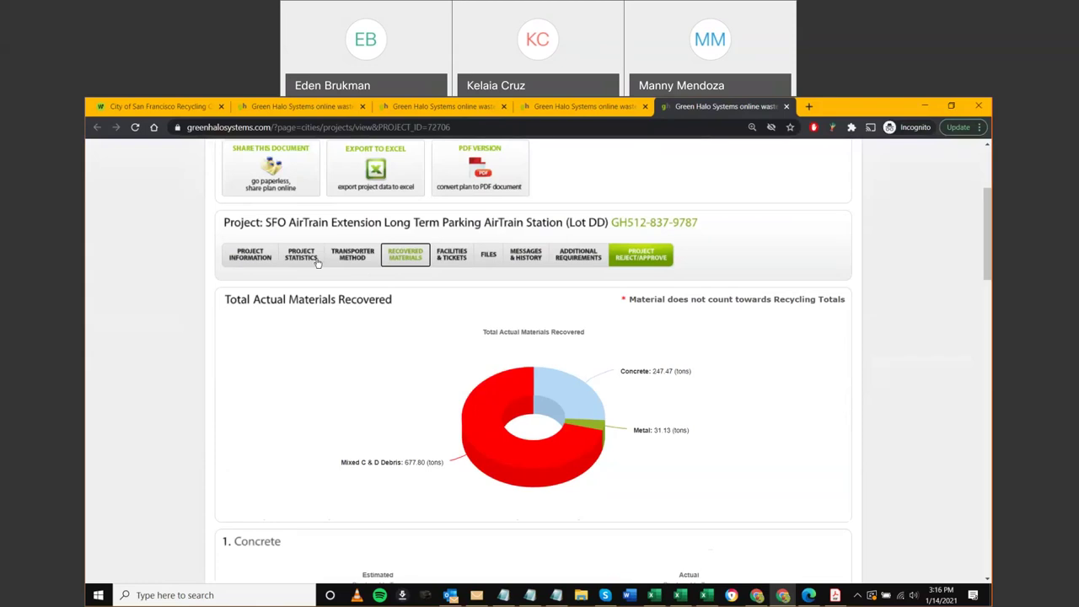
Show the SFO AirTrain Project Information details and briefly highlight the End Date 01/31/21
{"action": "left_click", "coordinate": [255, 256]}
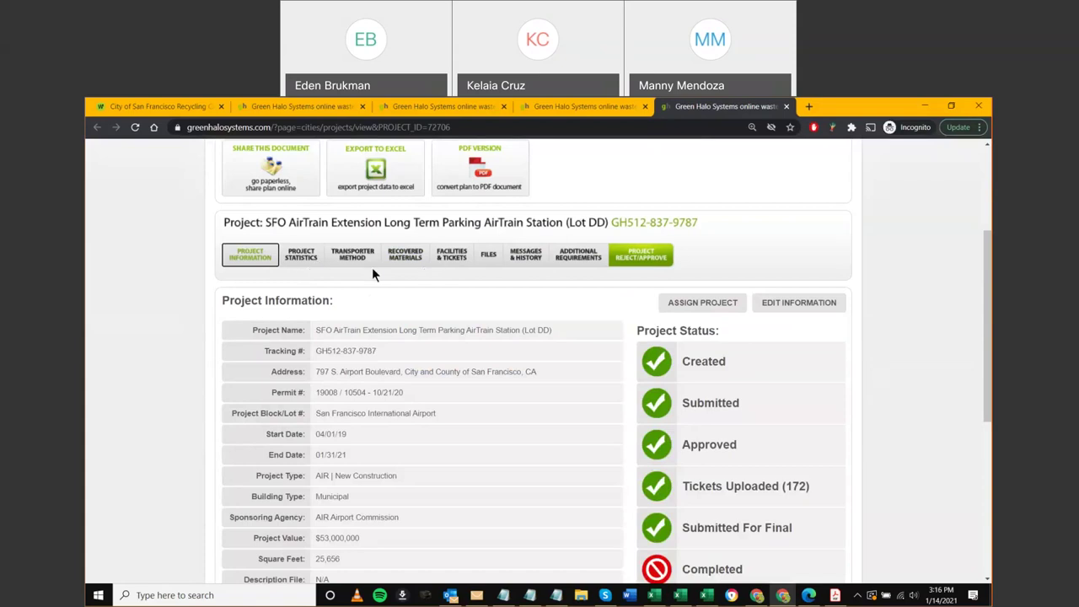
{"action": "scroll", "coordinate": [448, 275], "scroll_direction": "down", "scroll_amount": 1}
{"action": "scroll", "coordinate": [447, 279], "scroll_direction": "down", "scroll_amount": 2}
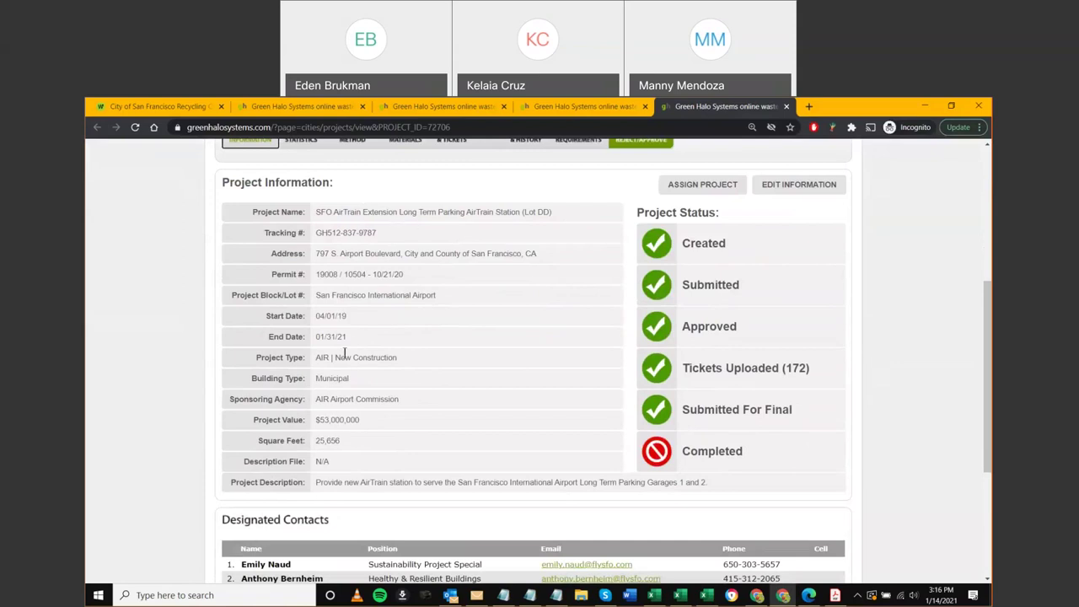
{"action": "left_click_drag", "start_coordinate": [345, 338], "coordinate": [314, 335]}
{"action": "left_click", "coordinate": [205, 272]}
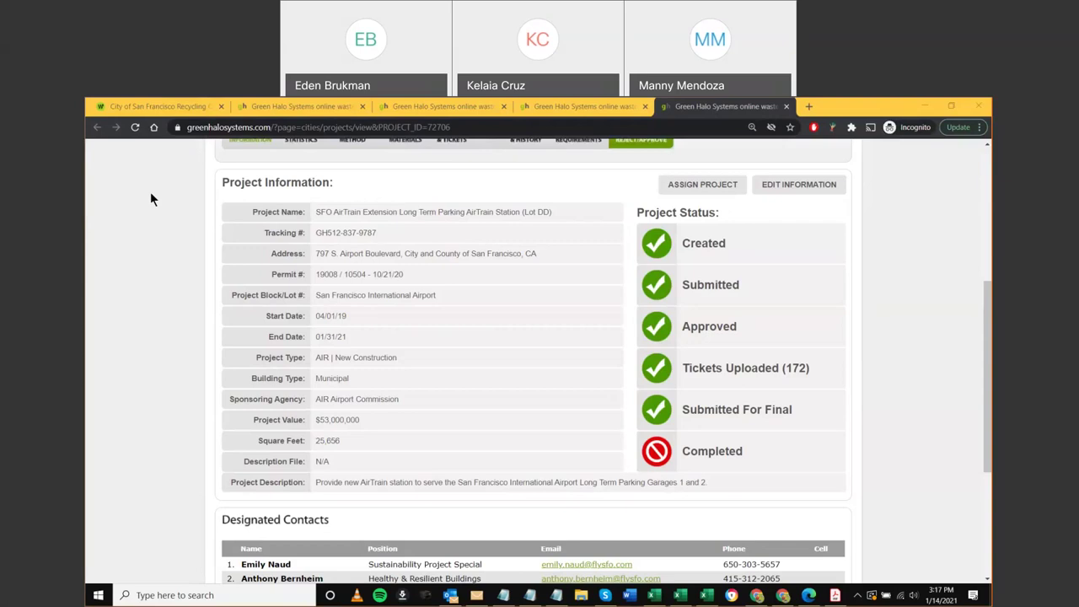
Bring the SFO AirTrain status list into view: Created, Submitted, Approved, Tickets Uploaded (172)
{"action": "scroll", "coordinate": [576, 358], "scroll_direction": "up", "scroll_amount": 2}
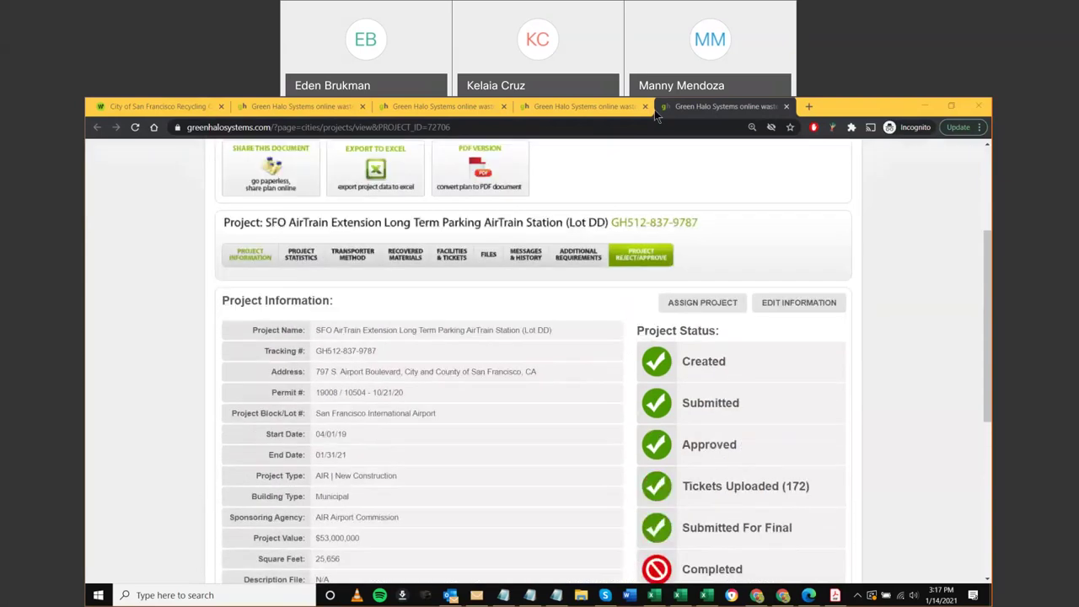
{"action": "scroll", "coordinate": [776, 299], "scroll_direction": "up", "scroll_amount": 3}
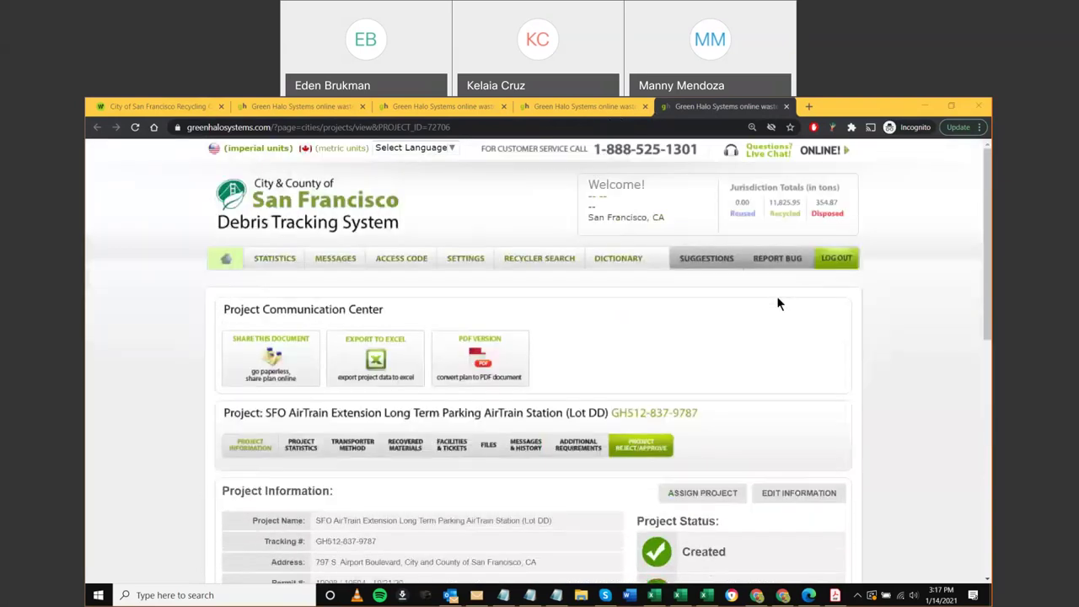
{"action": "left_click", "coordinate": [915, 348]}
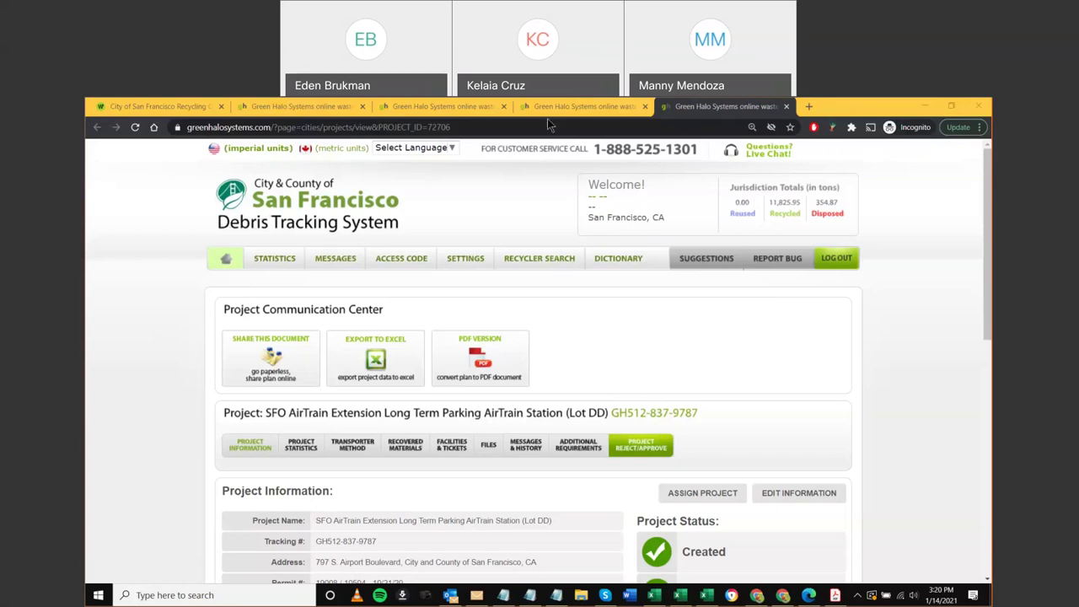
{"action": "scroll", "coordinate": [655, 400], "scroll_direction": "down", "scroll_amount": 2}
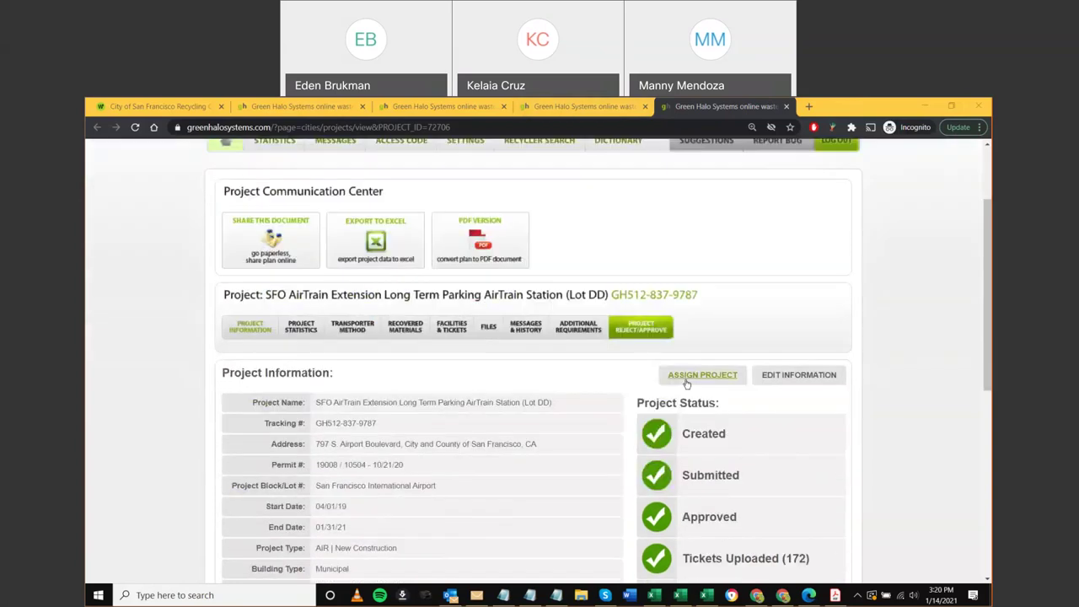
Dismiss Assign Project, open the projects overview in a new tab, and list Plans for Client (10)
{"action": "left_click", "coordinate": [693, 376]}
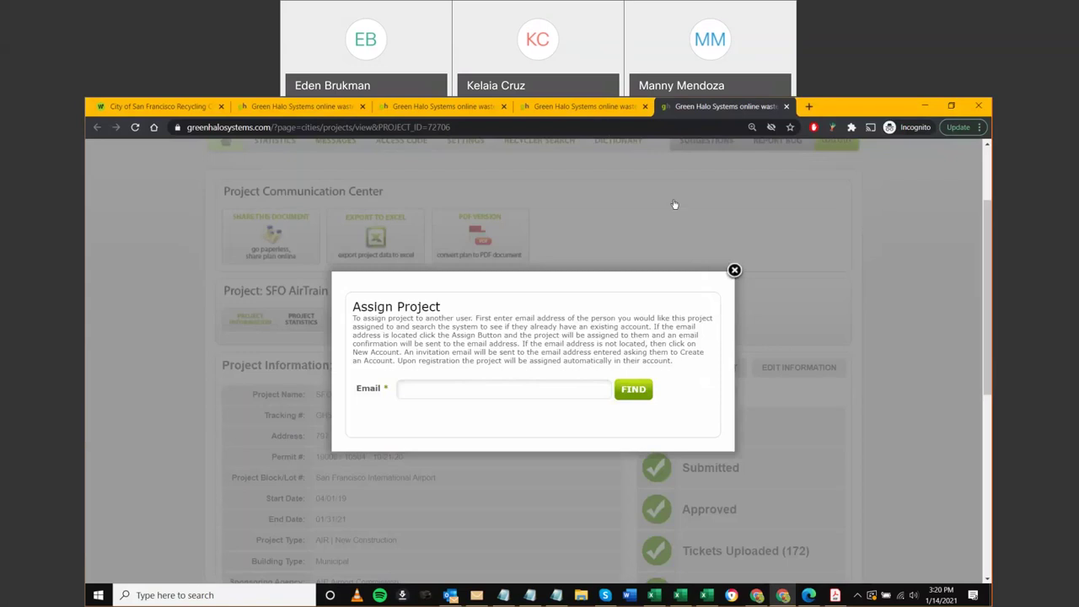
{"action": "left_click", "coordinate": [734, 270]}
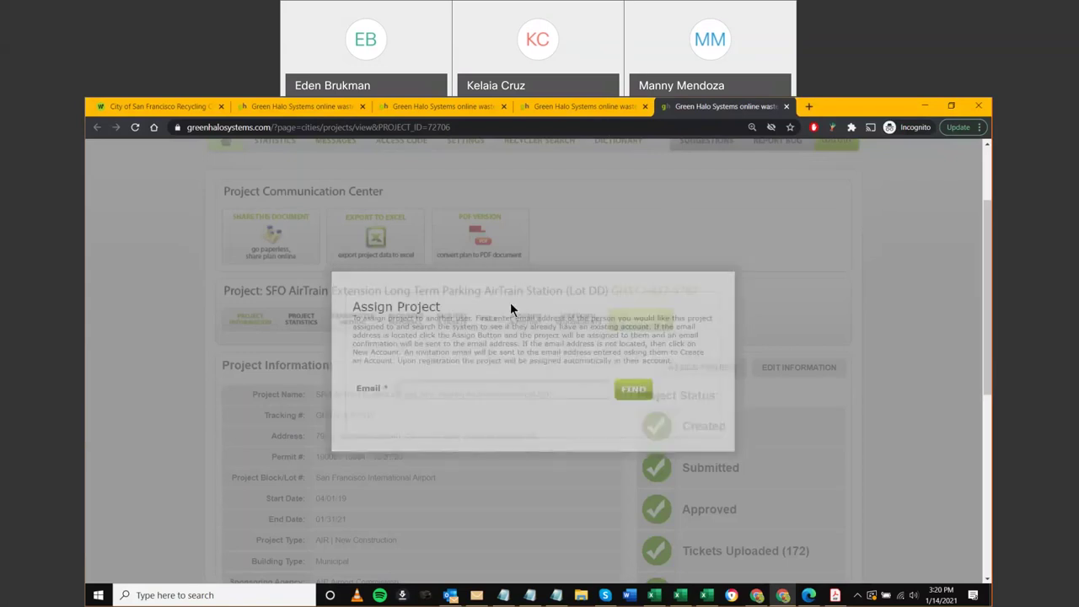
{"action": "scroll", "coordinate": [235, 304], "scroll_direction": "up", "scroll_amount": 3}
{"action": "middle_click", "coordinate": [225, 268]}
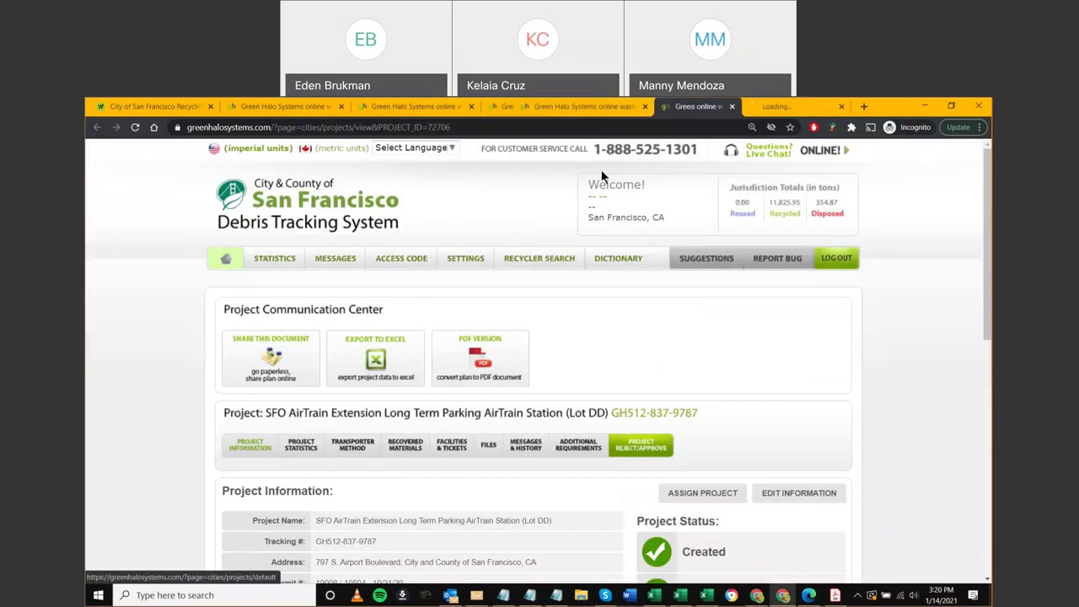
{"action": "left_click", "coordinate": [791, 107]}
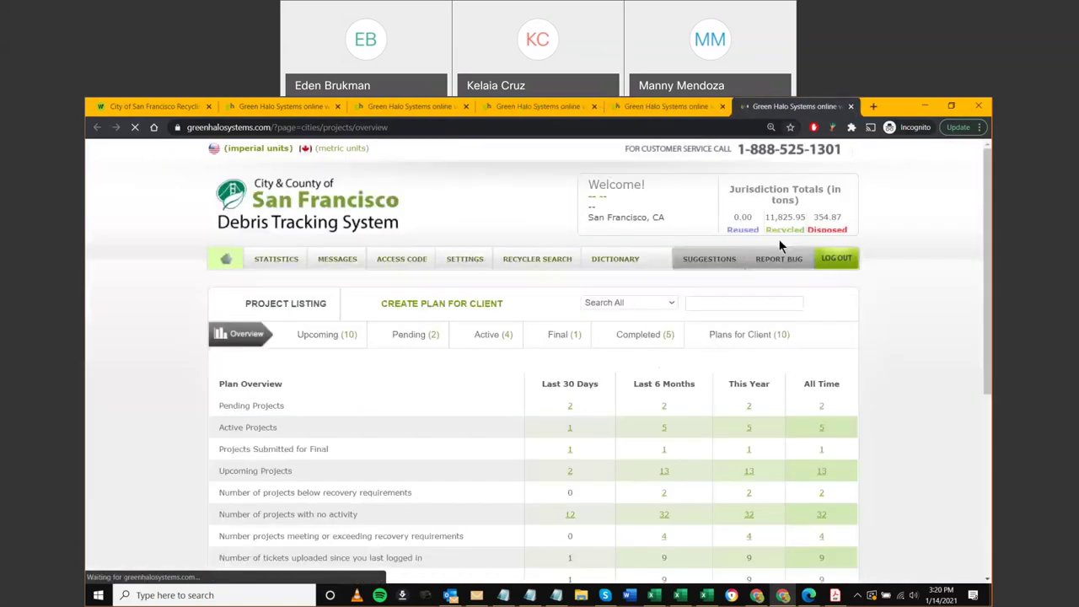
{"action": "left_click", "coordinate": [744, 336]}
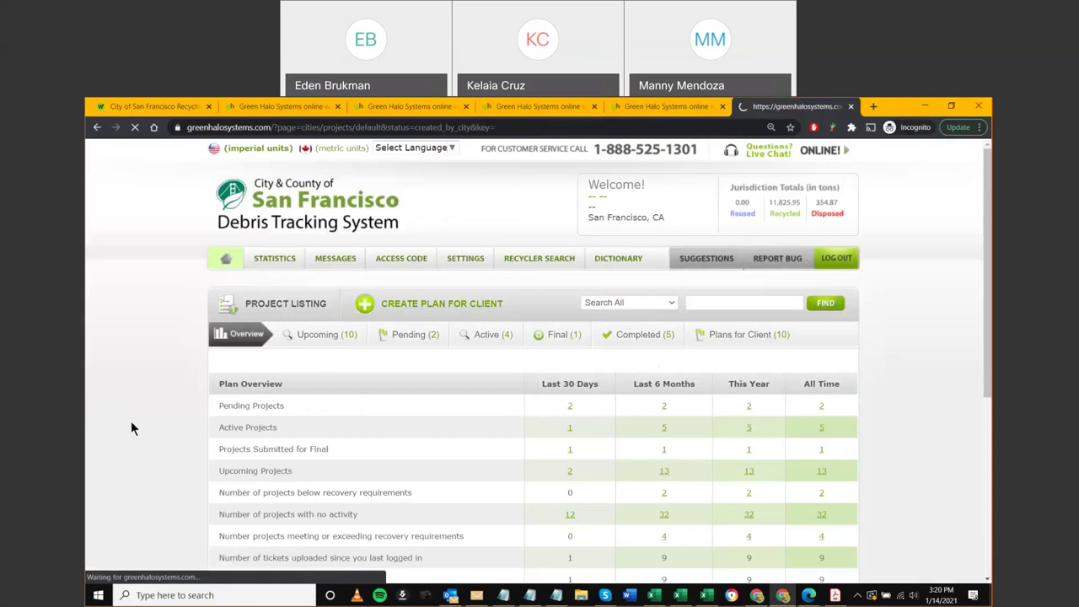
Start assigning the first client plan and look up an assignee's e-mail address
{"action": "scroll", "coordinate": [134, 411], "scroll_direction": "down", "scroll_amount": 3}
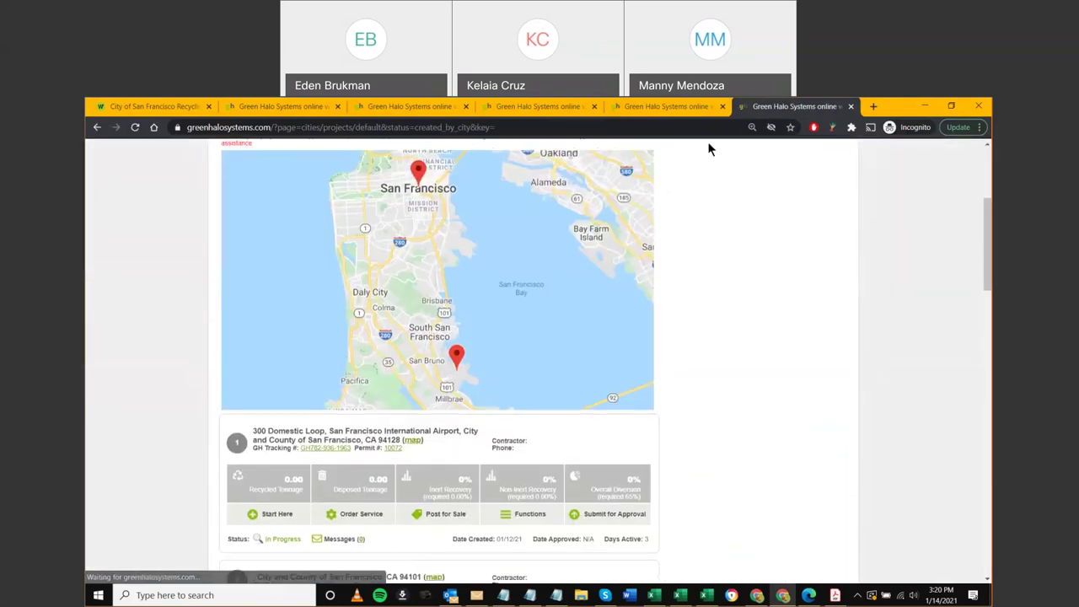
{"action": "scroll", "coordinate": [718, 216], "scroll_direction": "up", "scroll_amount": 1}
{"action": "scroll", "coordinate": [349, 396], "scroll_direction": "down", "scroll_amount": 1}
{"action": "scroll", "coordinate": [349, 396], "scroll_direction": "down", "scroll_amount": 1}
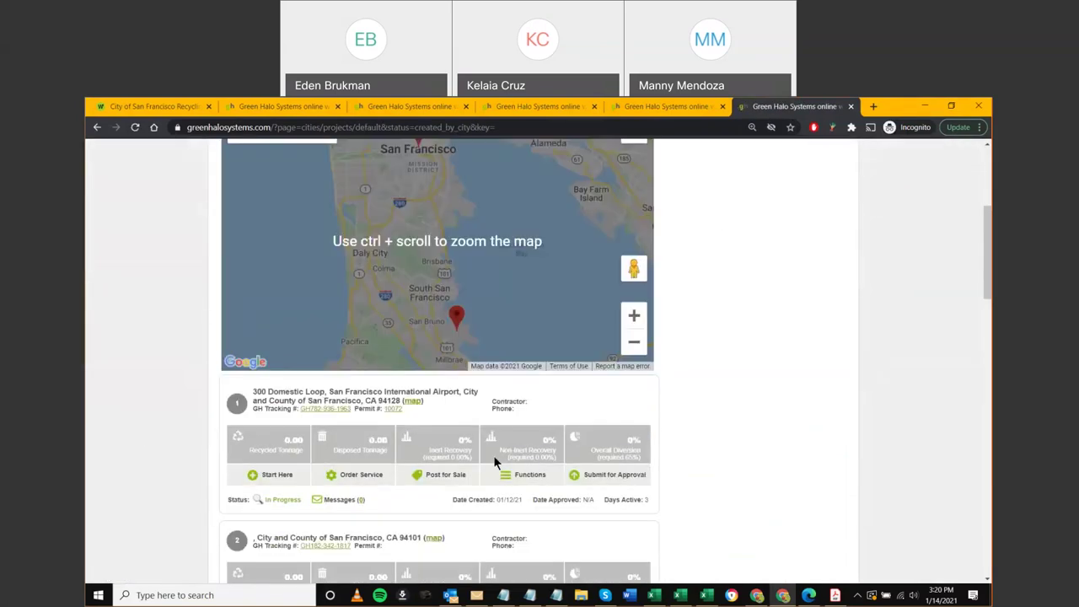
{"action": "mouse_move", "coordinate": [510, 480]}
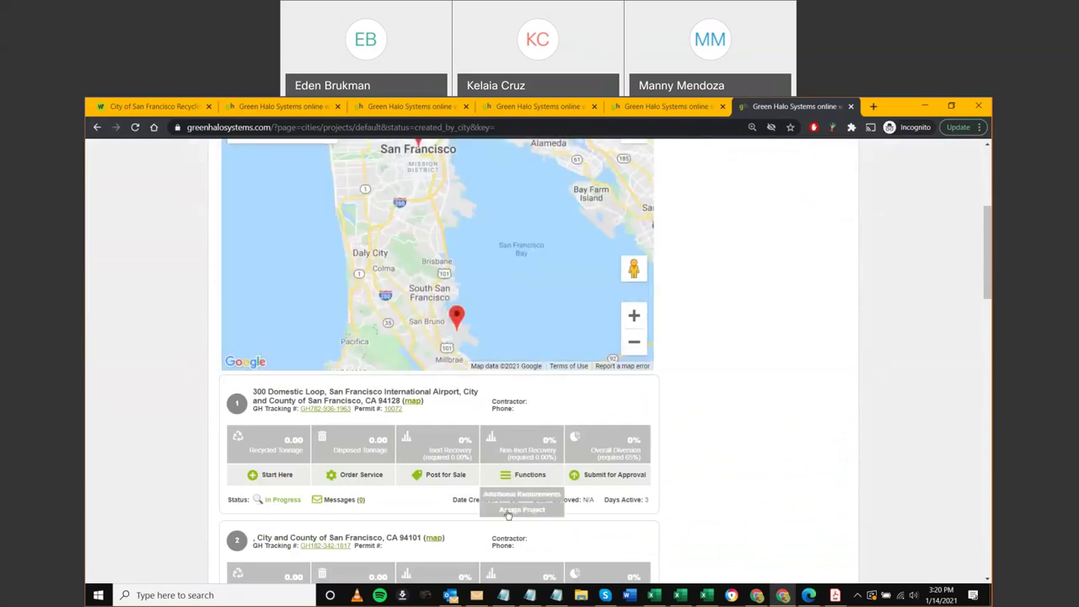
{"action": "left_click", "coordinate": [521, 510]}
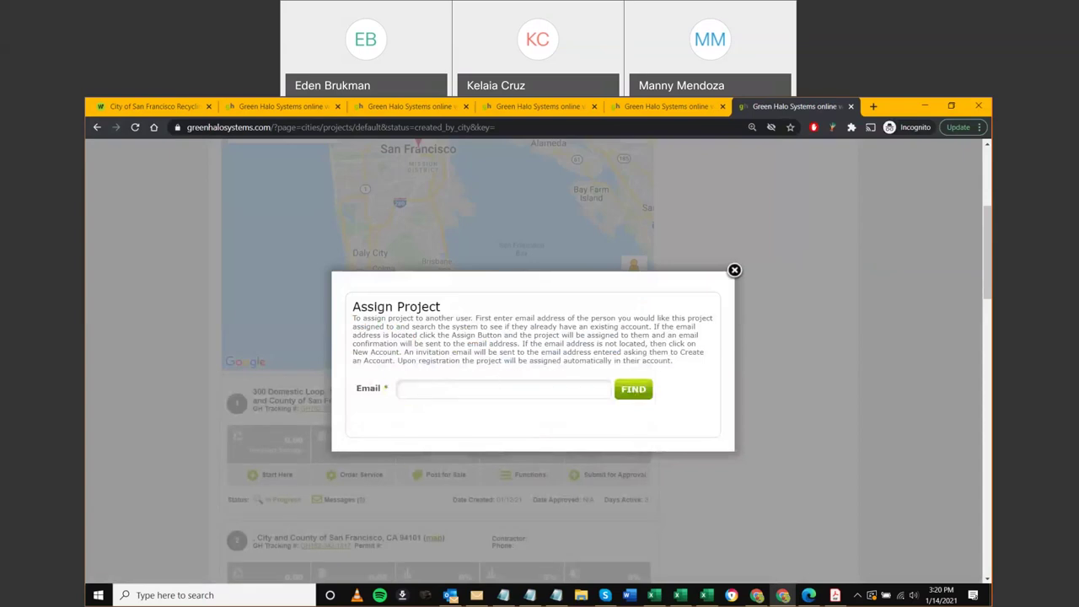
{"action": "left_click", "coordinate": [493, 384]}
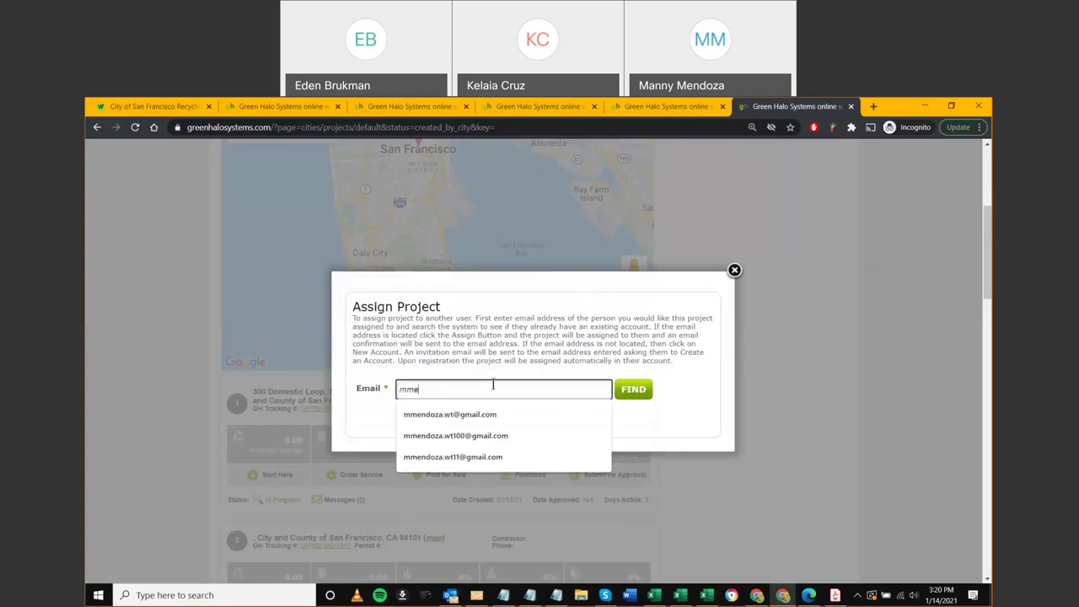
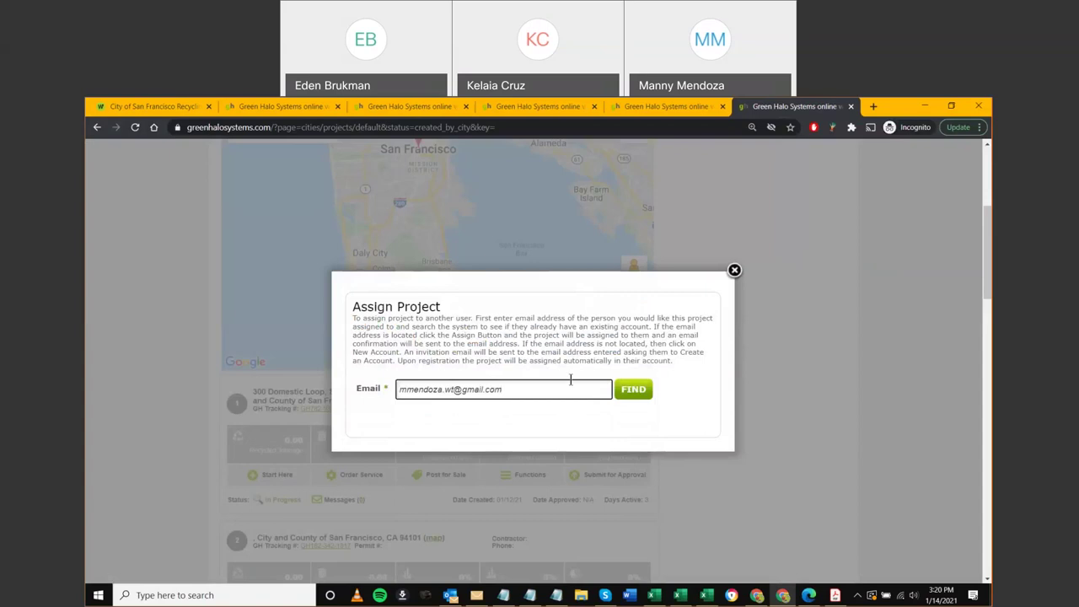
{"action": "left_click", "coordinate": [624, 395]}
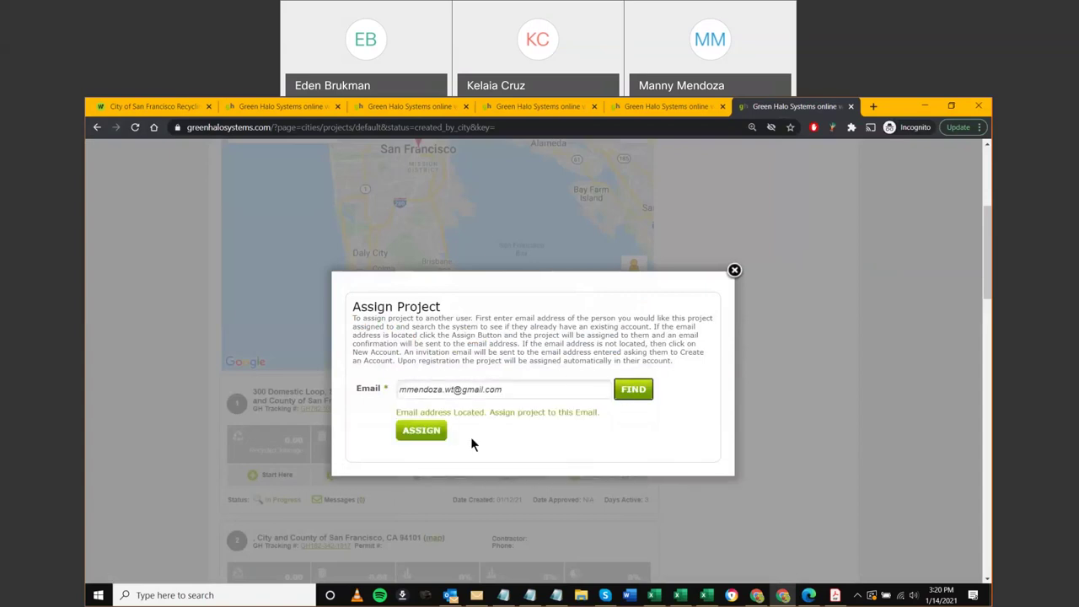
Append 000 to the e-mail, look it up again to get Not Located, and close the dialog
{"action": "left_click", "coordinate": [451, 390]}
{"action": "type", "text": "000"}
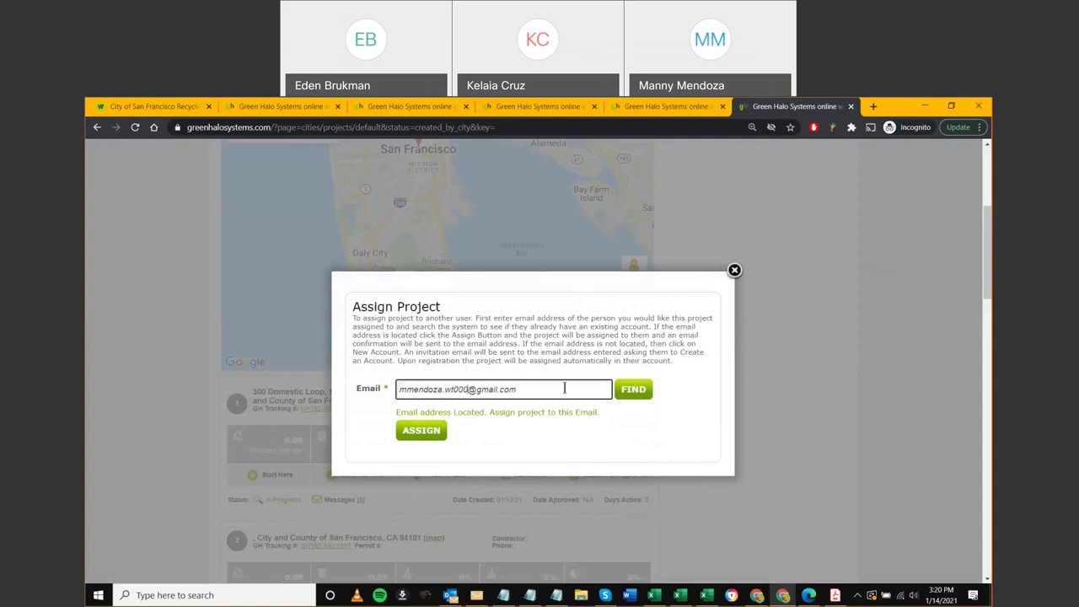
{"action": "left_click", "coordinate": [626, 397]}
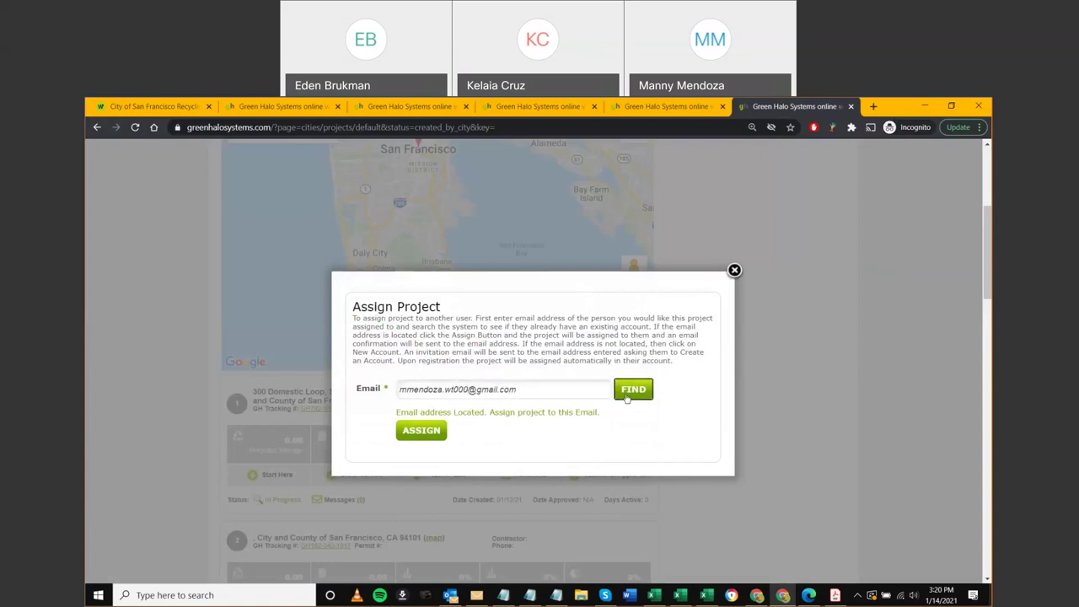
{"action": "left_click_drag", "start_coordinate": [453, 412], "coordinate": [528, 413]}
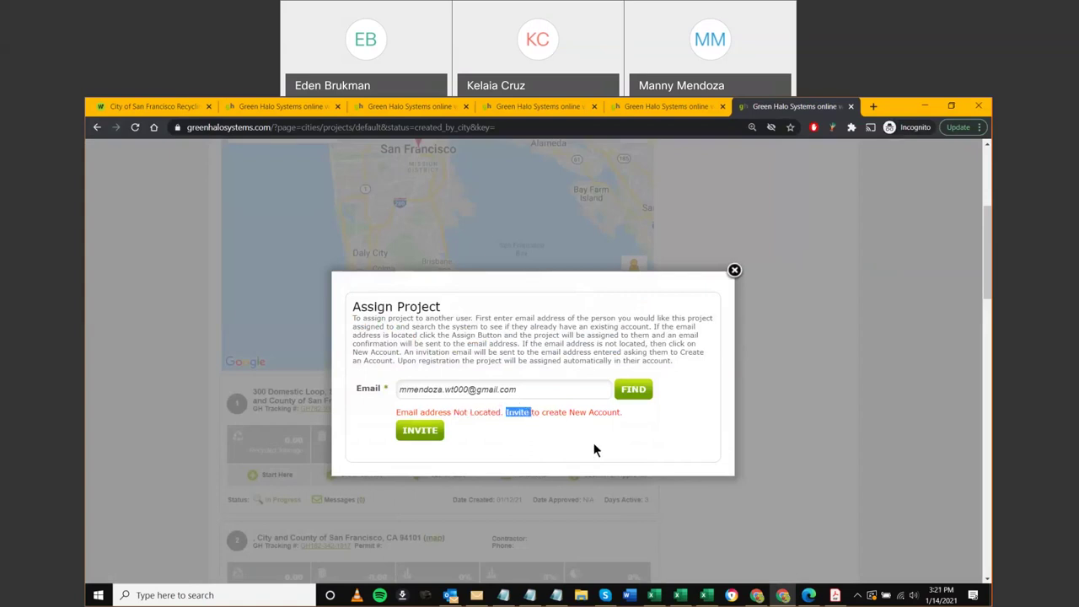
{"action": "left_click", "coordinate": [733, 271]}
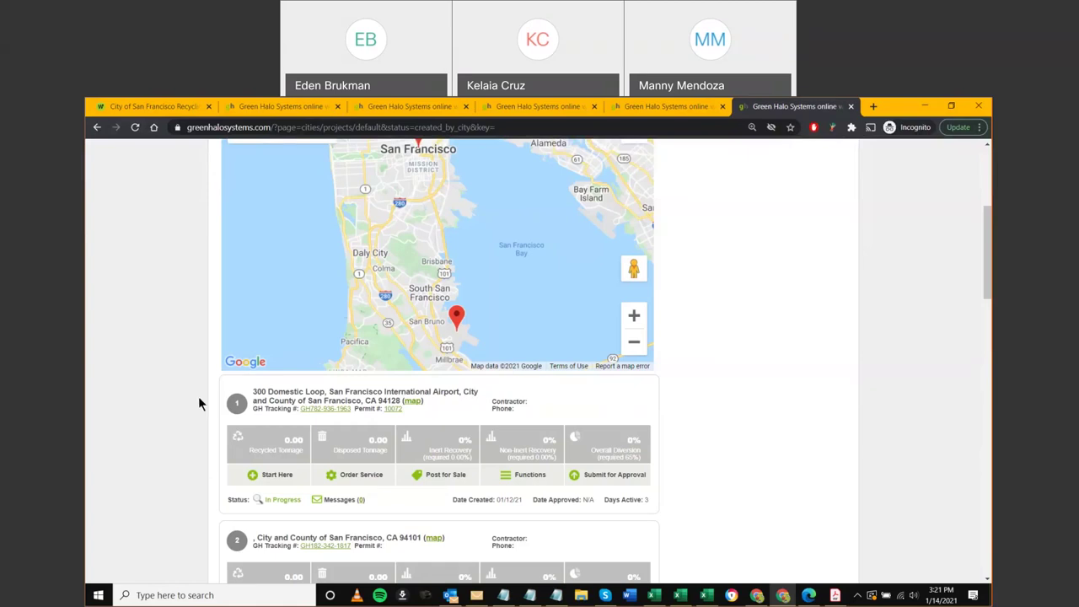
Scroll back up to the Plans for Client listing tabs and map
{"action": "scroll", "coordinate": [198, 396], "scroll_direction": "up", "scroll_amount": 3}
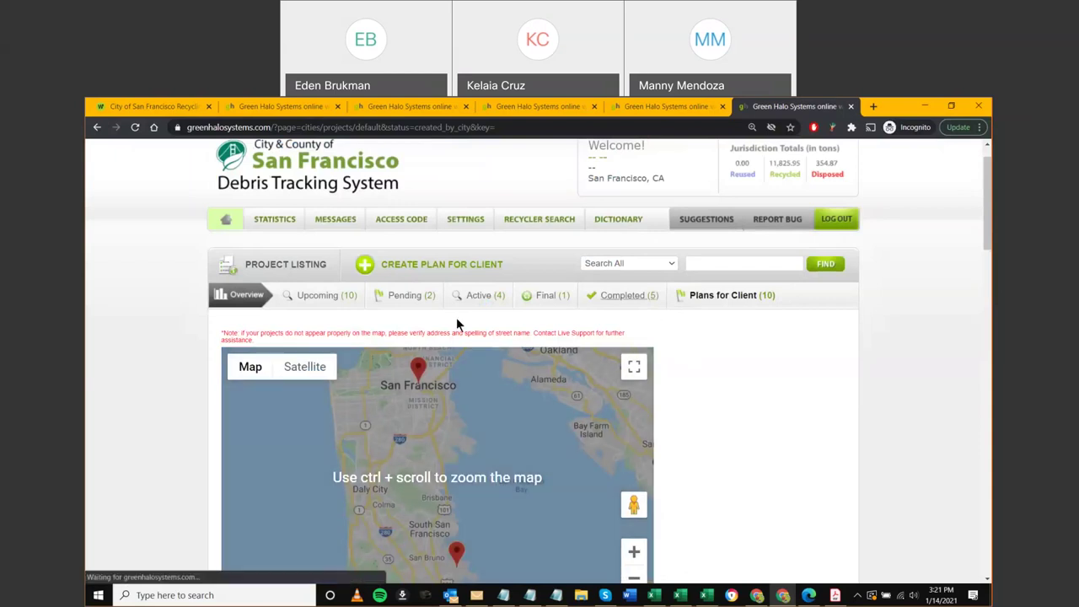
{"action": "mouse_move", "coordinate": [250, 368]}
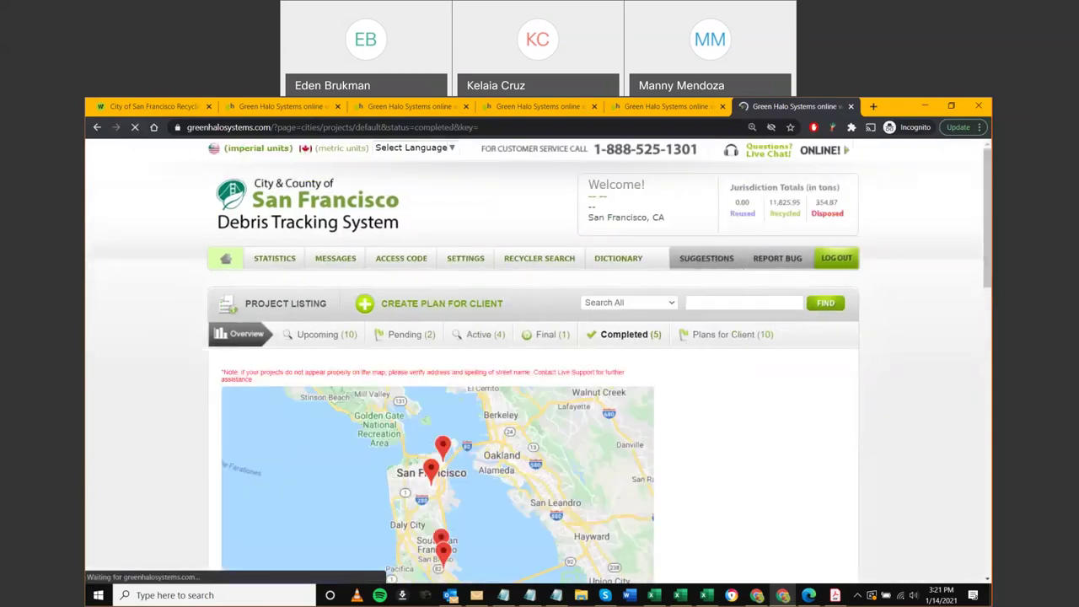
Open the first completed project, Mission Branch Library, in a new tab and scroll through it
{"action": "scroll", "coordinate": [95, 412], "scroll_direction": "down", "scroll_amount": 2}
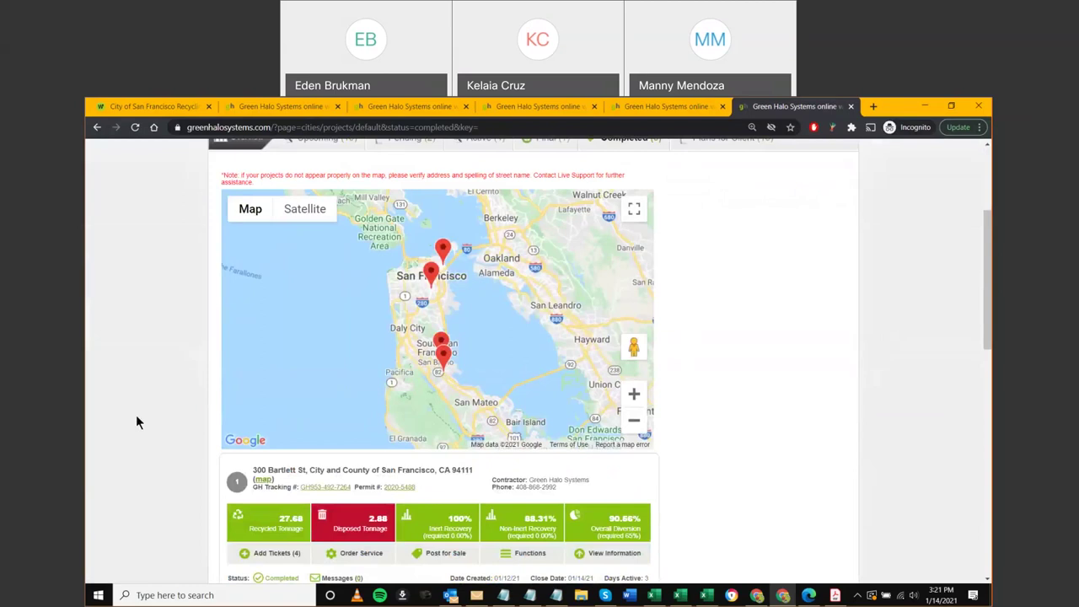
{"action": "scroll", "coordinate": [180, 438], "scroll_direction": "down", "scroll_amount": 1}
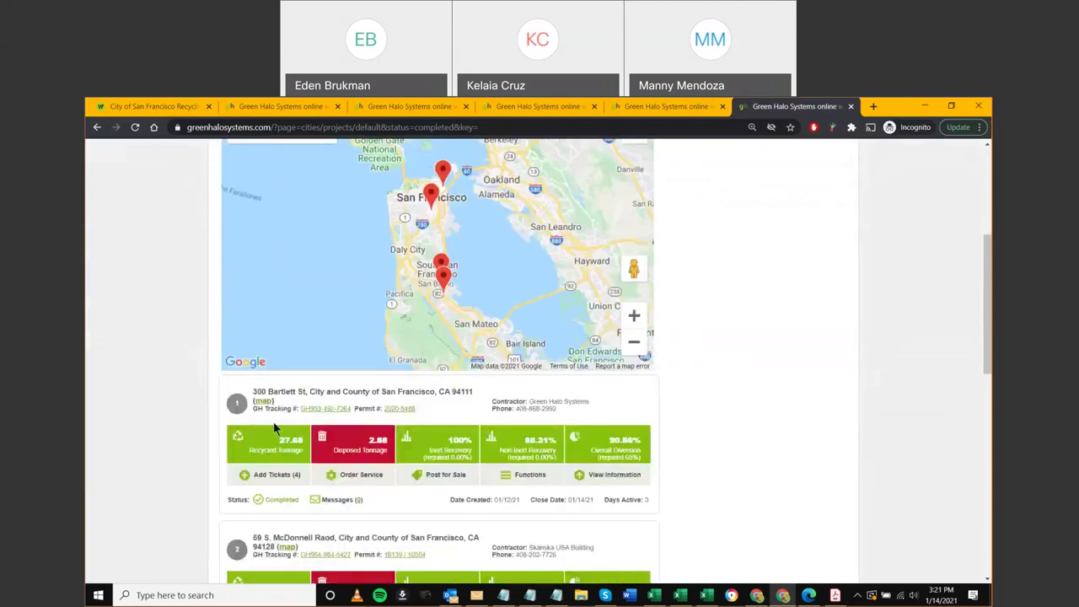
{"action": "left_click", "coordinate": [311, 411], "text": "ctrl"}
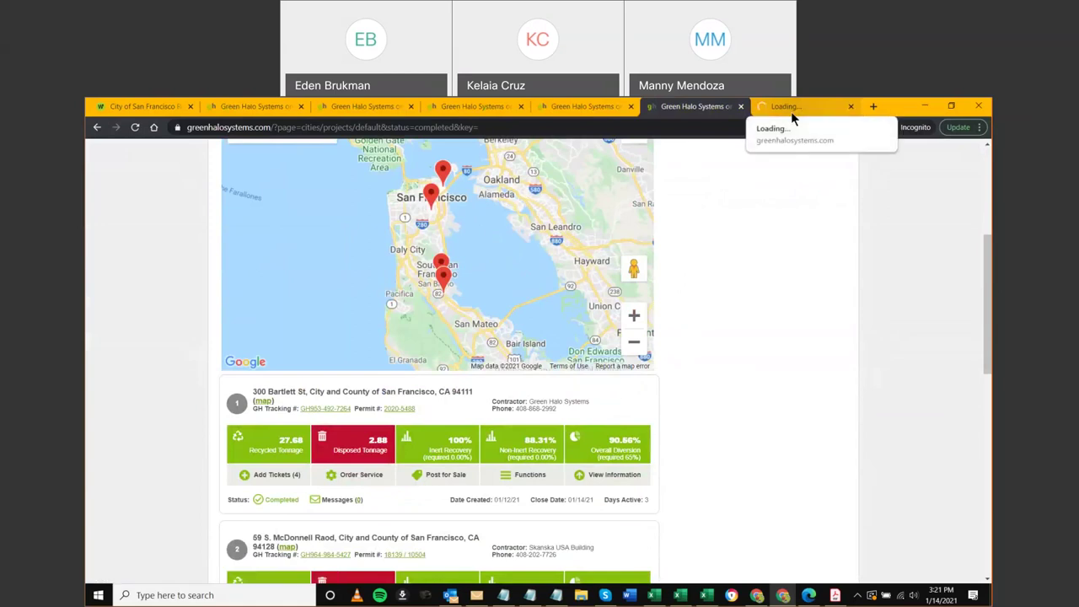
{"action": "left_click", "coordinate": [789, 112]}
{"action": "scroll", "coordinate": [136, 417], "scroll_direction": "down", "scroll_amount": 5}
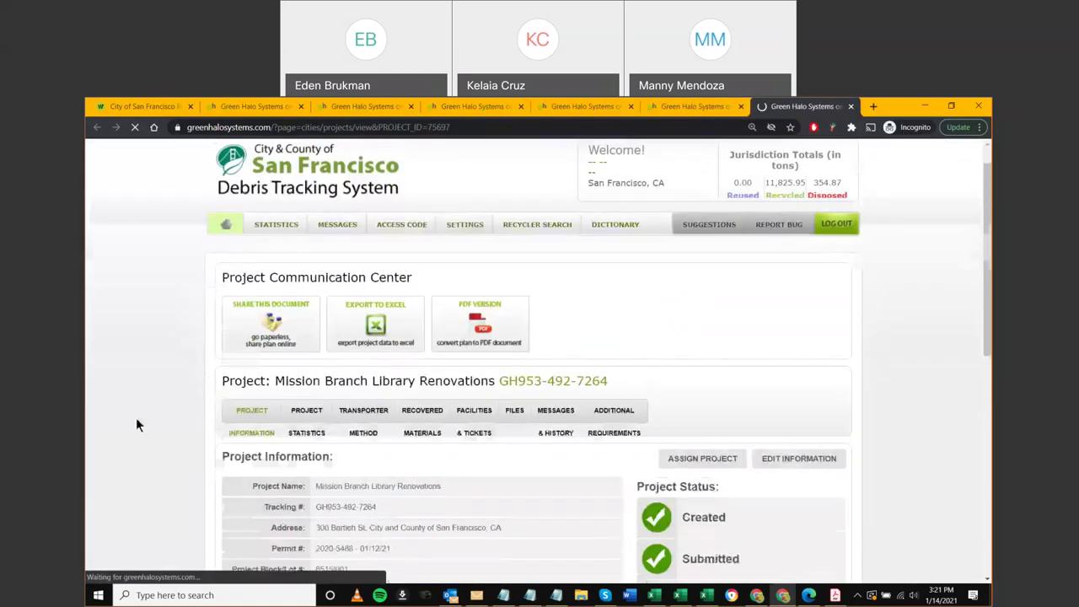
{"action": "scroll", "coordinate": [136, 417], "scroll_direction": "down", "scroll_amount": 1}
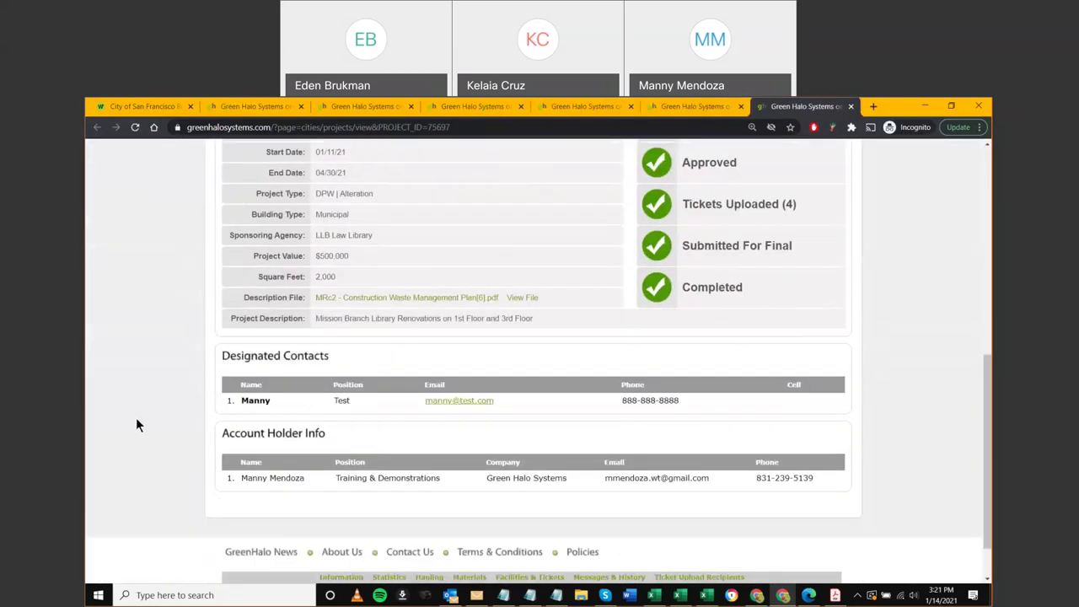
Close the Mission Branch Library tab and return to the top of the Completed (5) listing
{"action": "middle_click", "coordinate": [795, 112]}
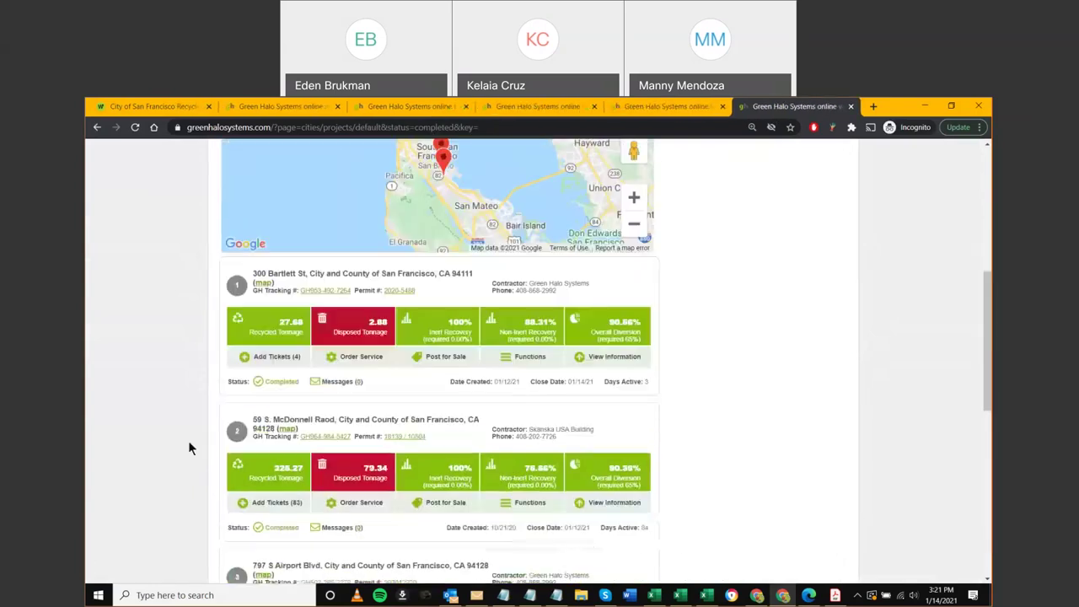
{"action": "left_click", "coordinate": [312, 436], "text": "ctrl"}
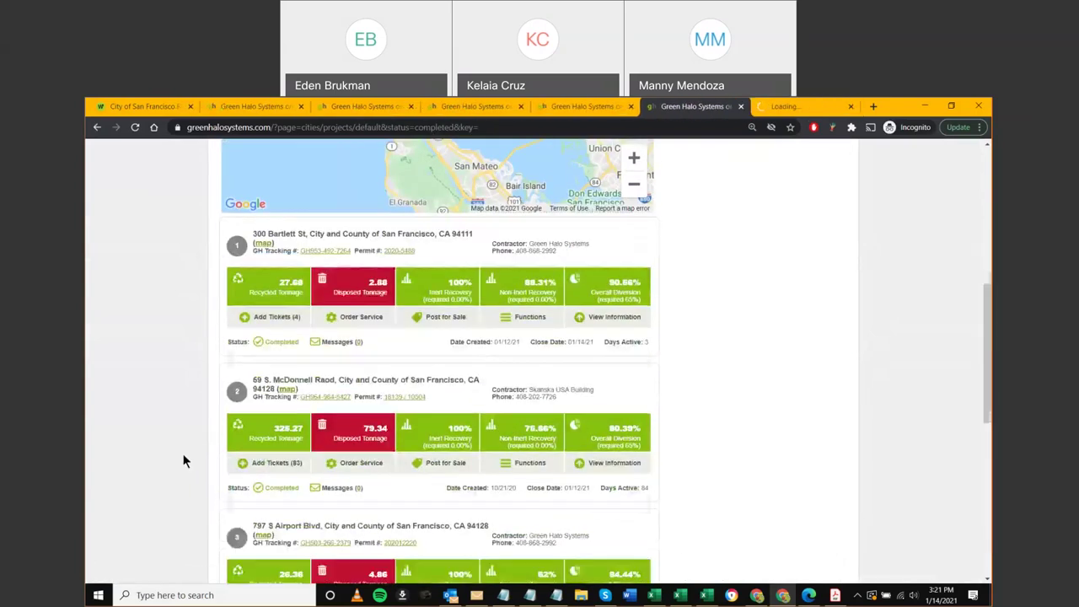
{"action": "scroll", "coordinate": [775, 369], "scroll_direction": "up", "scroll_amount": 1}
{"action": "scroll", "coordinate": [628, 284], "scroll_direction": "up", "scroll_amount": 4}
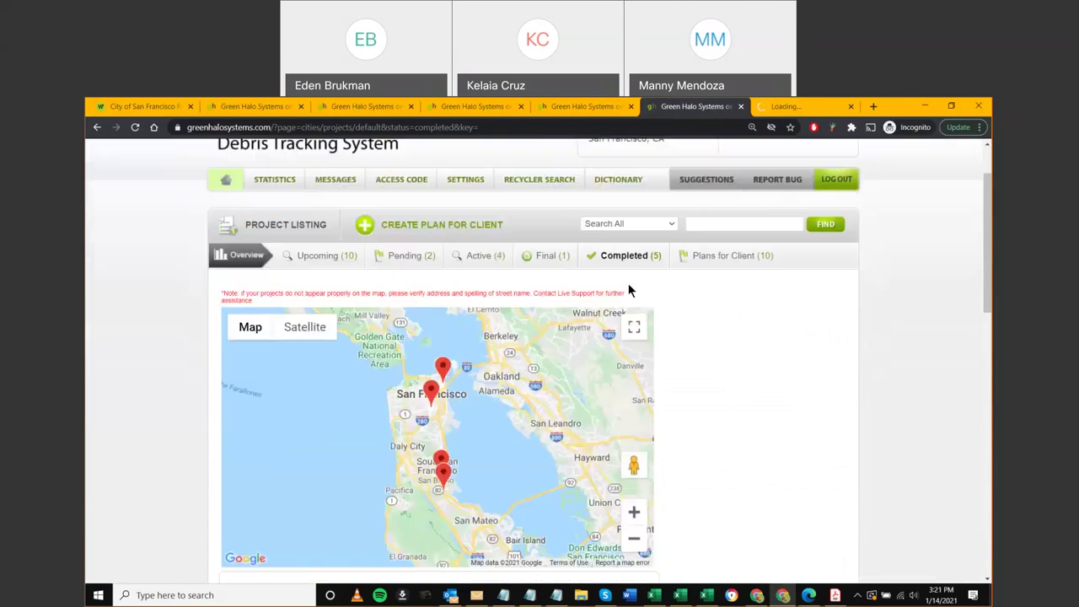
{"action": "left_click", "coordinate": [548, 255]}
Review the AirTrain project's designated contacts, then return to the Final projects listing and its map
{"action": "left_click", "coordinate": [556, 255]}
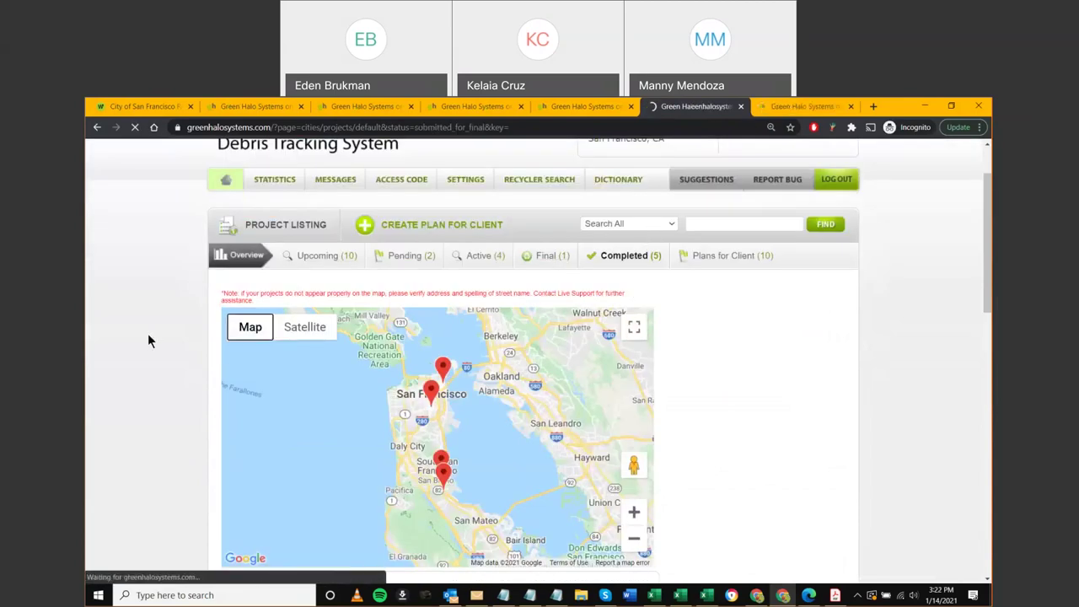
{"action": "scroll", "coordinate": [135, 383], "scroll_direction": "down", "scroll_amount": 5}
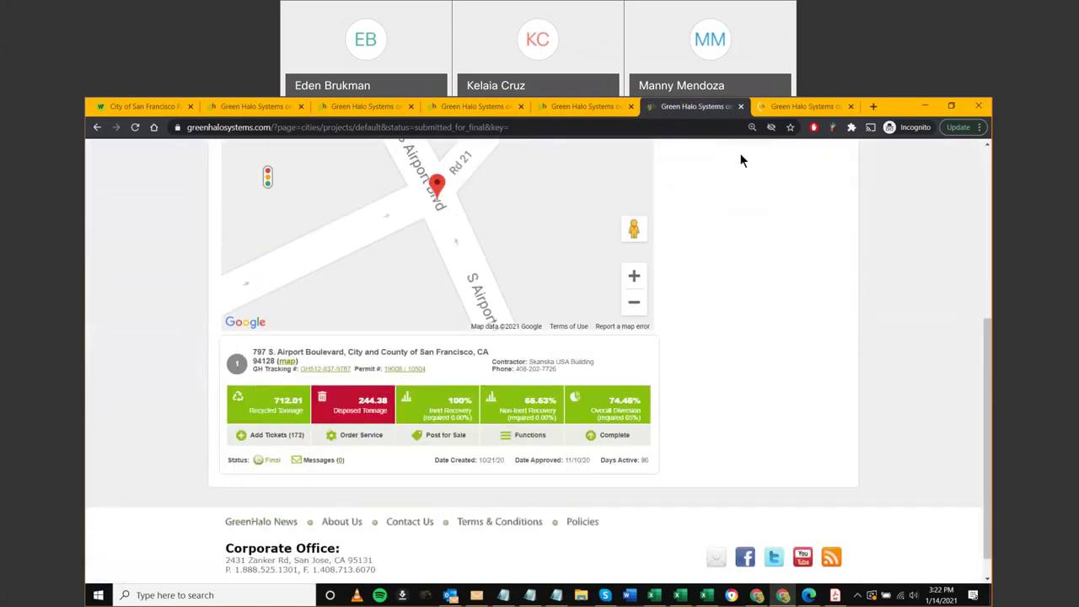
{"action": "key", "text": "ctrl+Tab"}
{"action": "scroll", "coordinate": [188, 440], "scroll_direction": "down", "scroll_amount": 2}
{"action": "scroll", "coordinate": [189, 440], "scroll_direction": "down", "scroll_amount": 4}
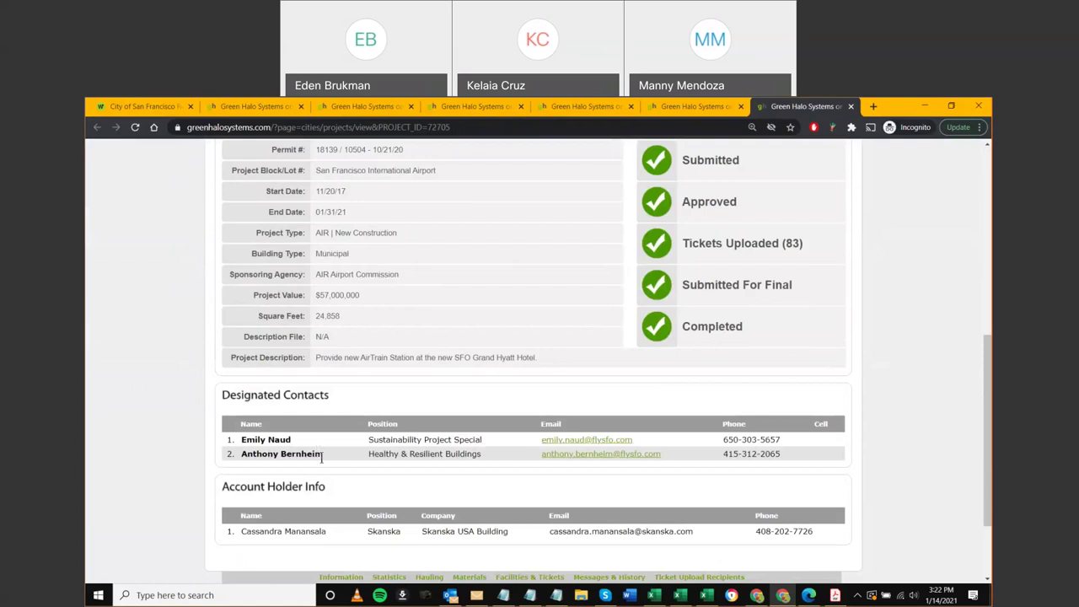
{"action": "scroll", "coordinate": [287, 470], "scroll_direction": "down", "scroll_amount": 1}
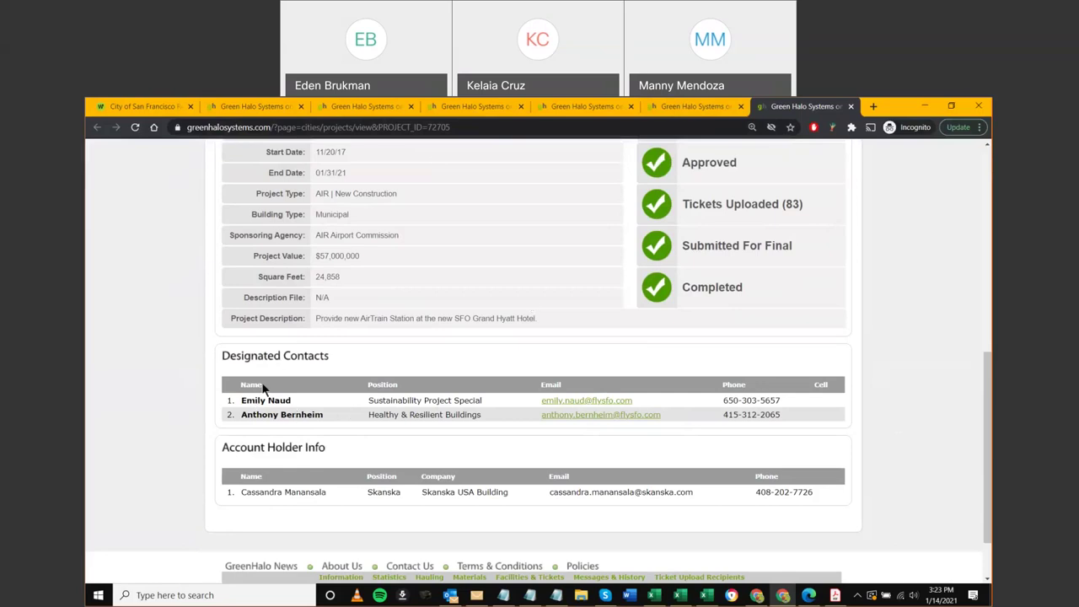
{"action": "left_click", "coordinate": [472, 107]}
{"action": "scroll", "coordinate": [382, 352], "scroll_direction": "down", "scroll_amount": 1}
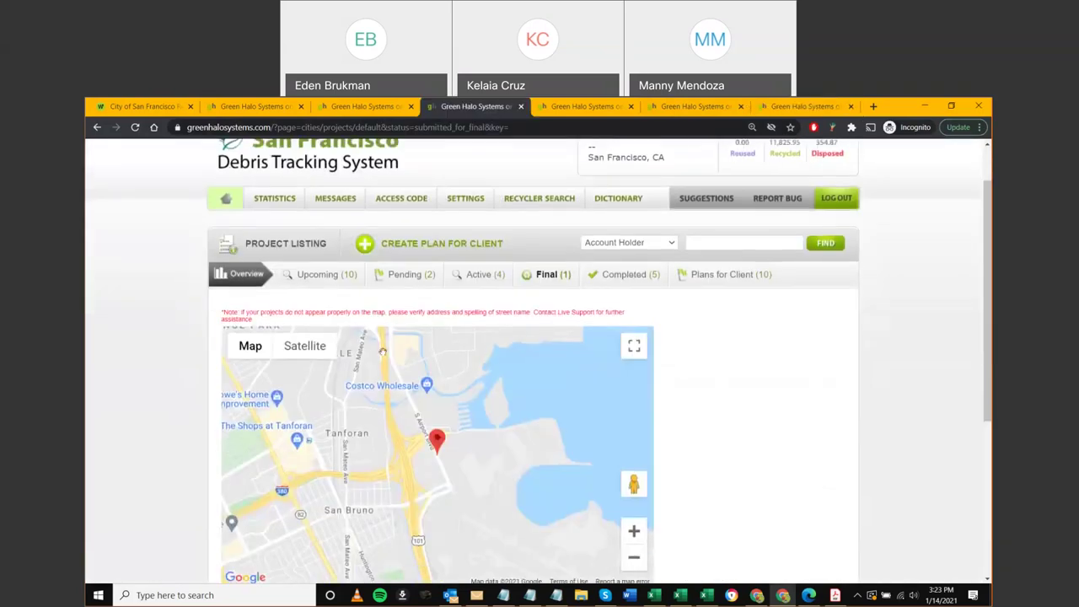
Open the Upcoming projects listing in a new tab and open the 300 Bartlett St project
{"action": "middle_click", "coordinate": [340, 263]}
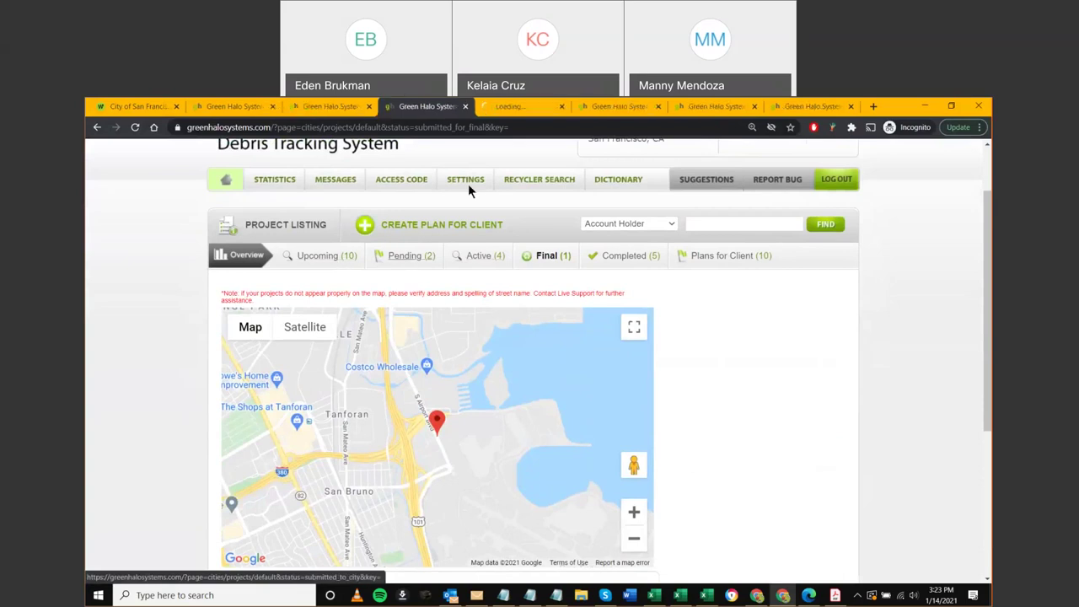
{"action": "key", "text": "ctrl+Tab"}
{"action": "scroll", "coordinate": [139, 396], "scroll_direction": "down", "scroll_amount": 3}
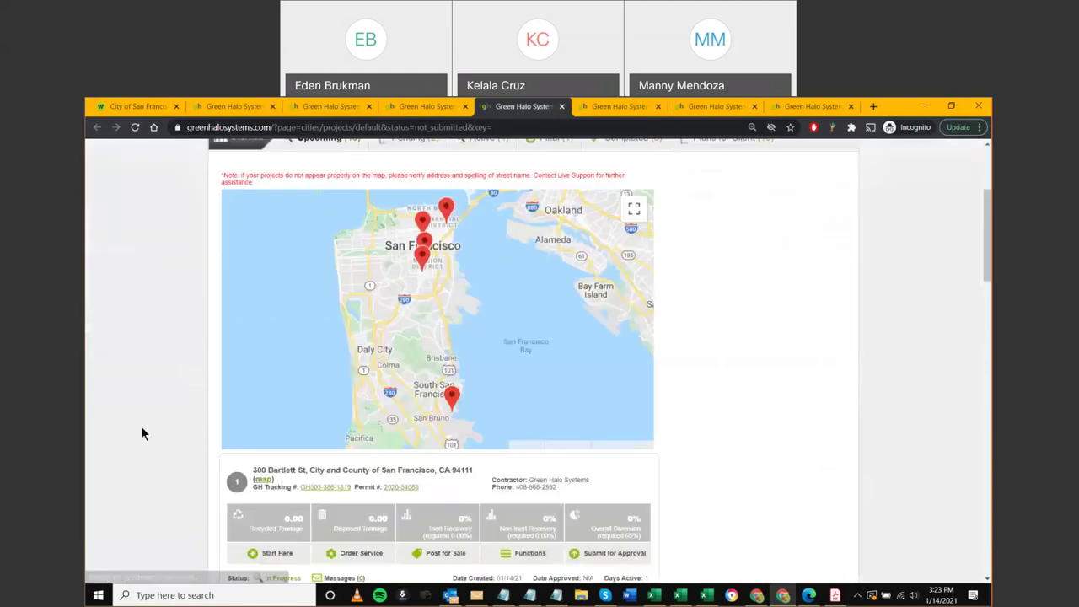
{"action": "scroll", "coordinate": [141, 426], "scroll_direction": "down", "scroll_amount": 2}
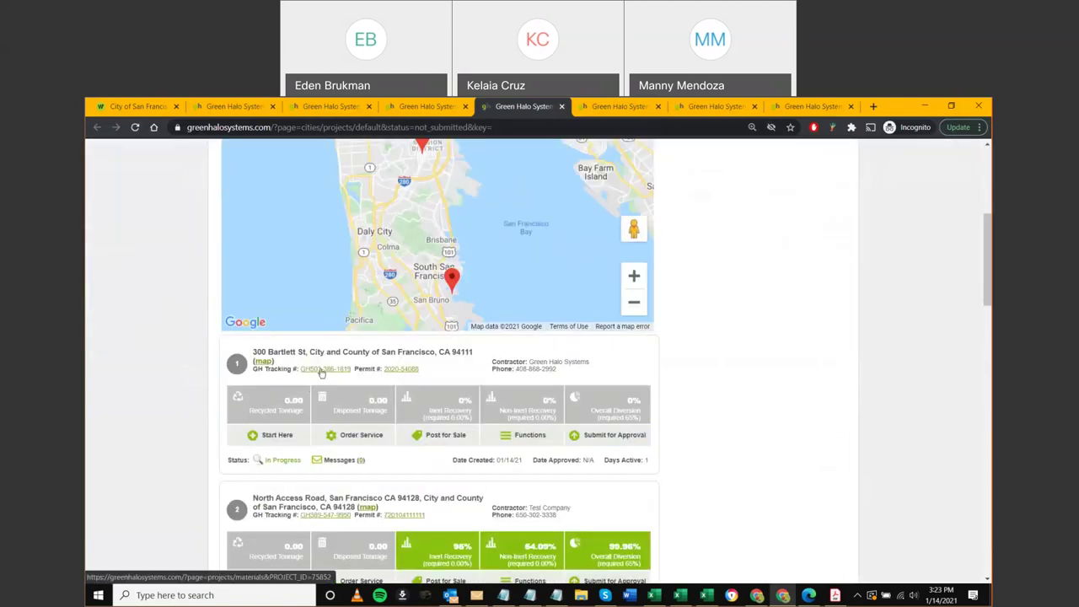
{"action": "left_click", "coordinate": [321, 373]}
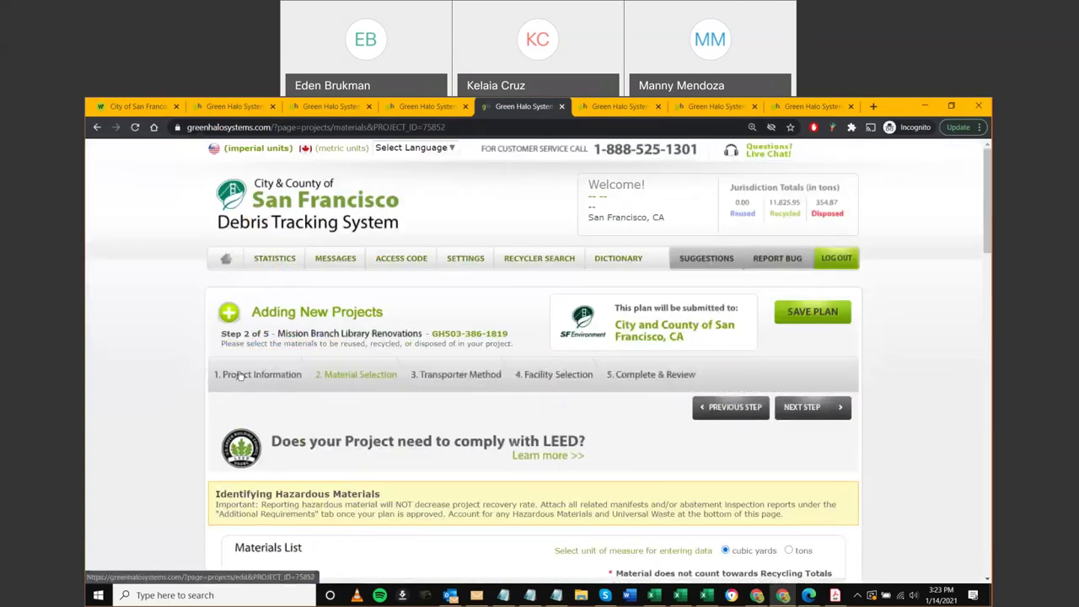
Go to 1. Project Information and review its three designated contacts
{"action": "left_click", "coordinate": [241, 375]}
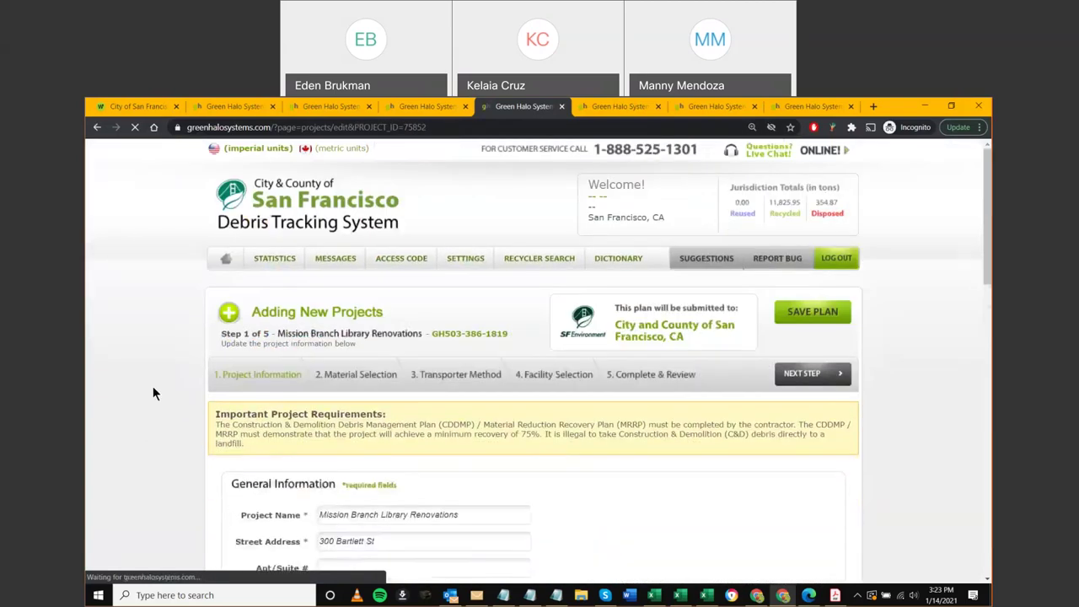
{"action": "scroll", "coordinate": [154, 444], "scroll_direction": "down", "scroll_amount": 15}
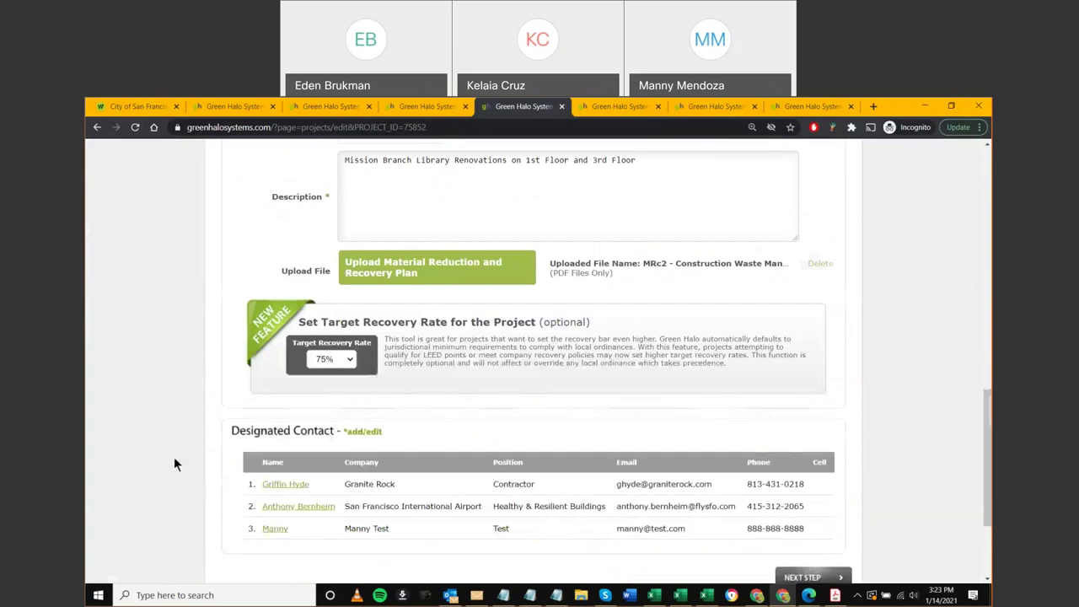
{"action": "scroll", "coordinate": [173, 457], "scroll_direction": "down", "scroll_amount": 2}
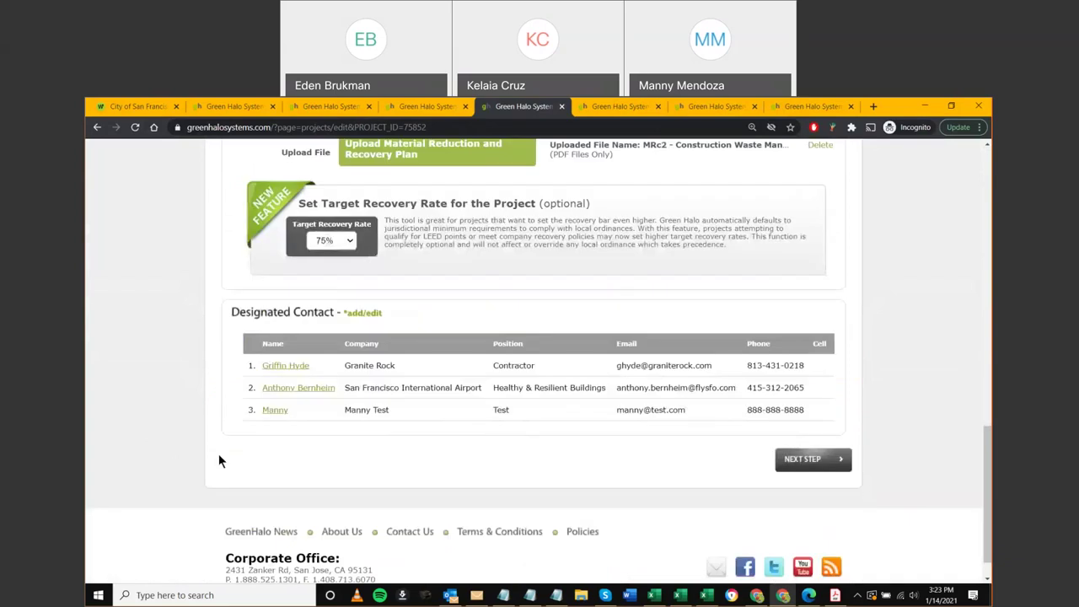
{"action": "double_click", "coordinate": [520, 367]}
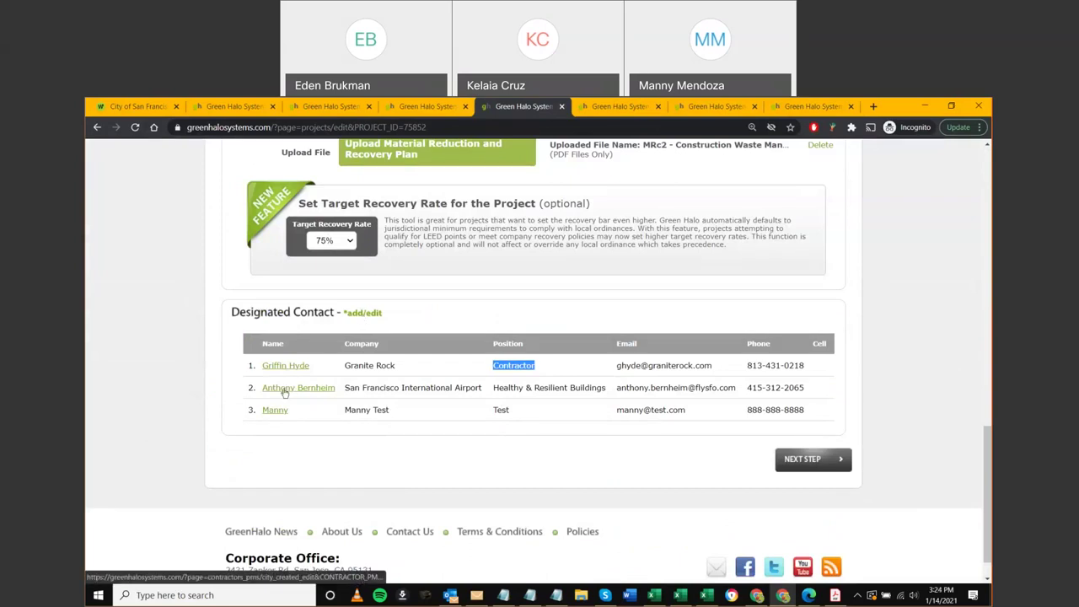
{"action": "scroll", "coordinate": [265, 411], "scroll_direction": "up", "scroll_amount": 1}
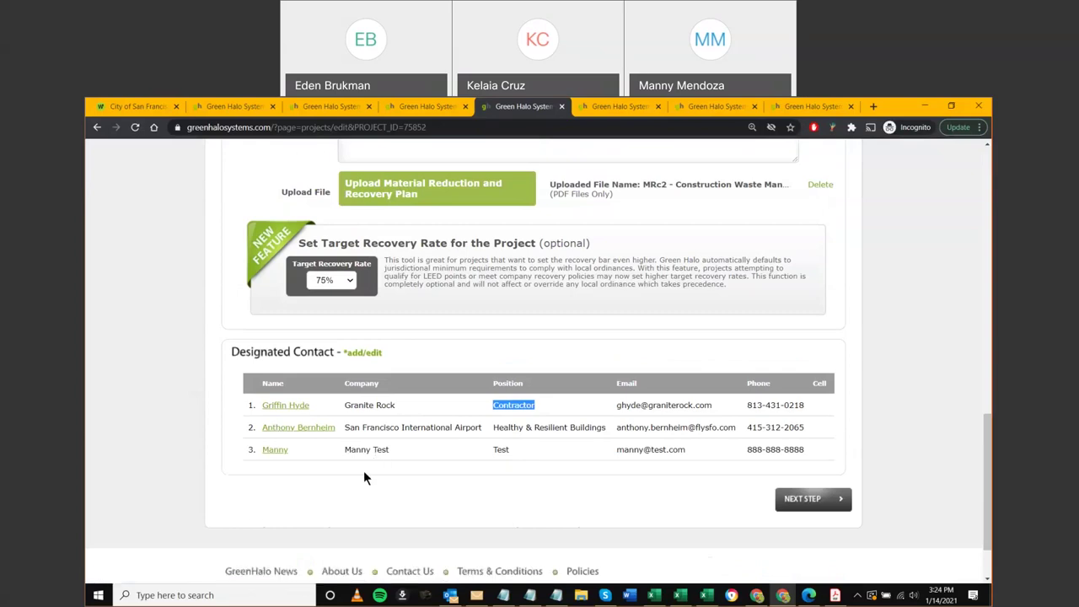
Start a new designated contact with the person's name, company Electrical and position Sub Contractor
{"action": "left_click", "coordinate": [363, 352]}
{"action": "scroll", "coordinate": [458, 412], "scroll_direction": "down", "scroll_amount": 4}
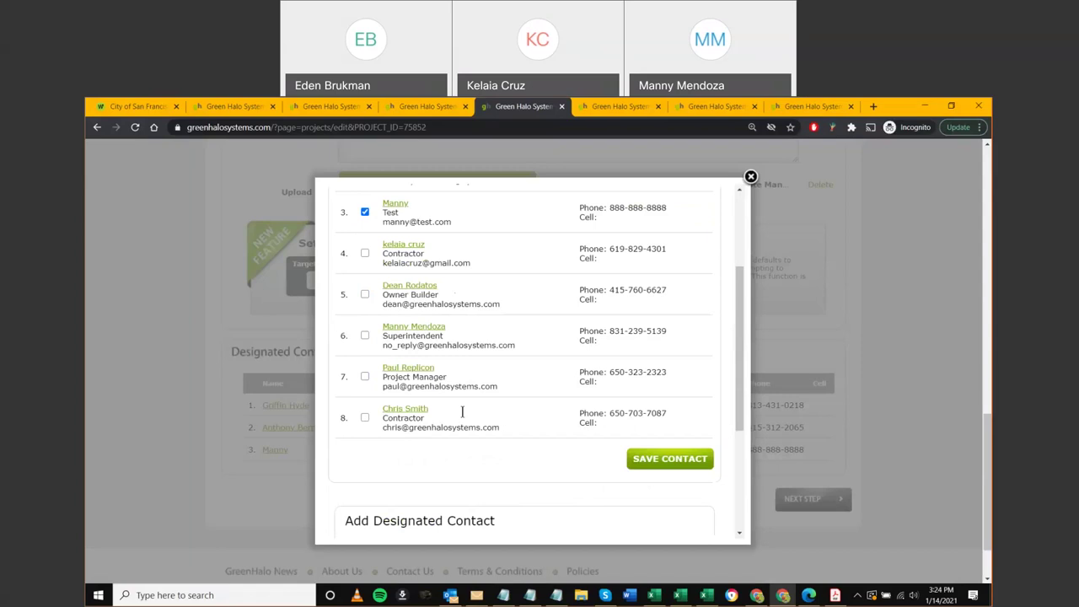
{"action": "left_click", "coordinate": [429, 392]}
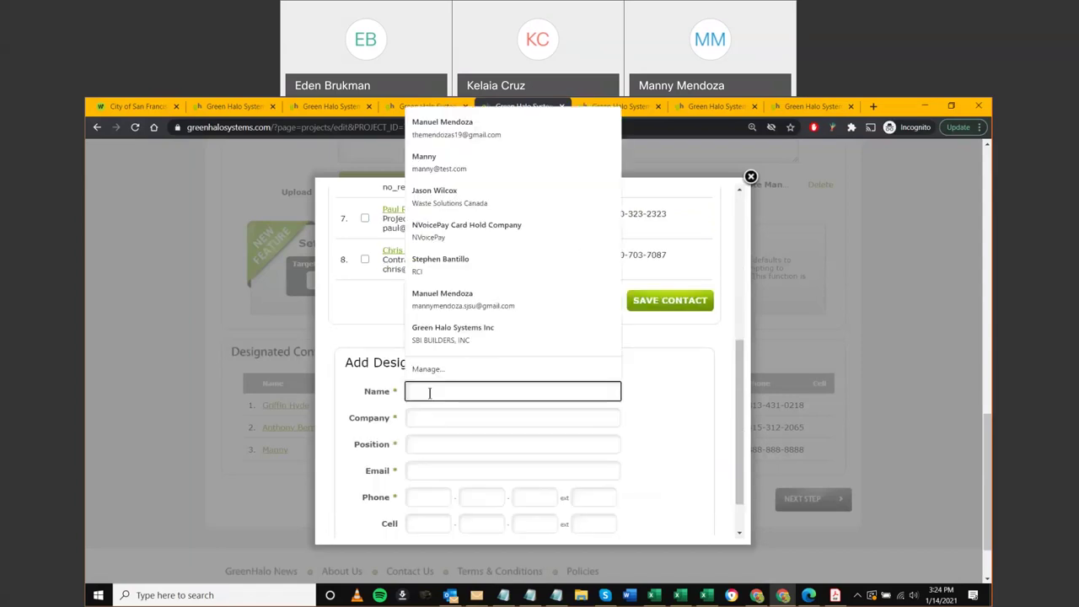
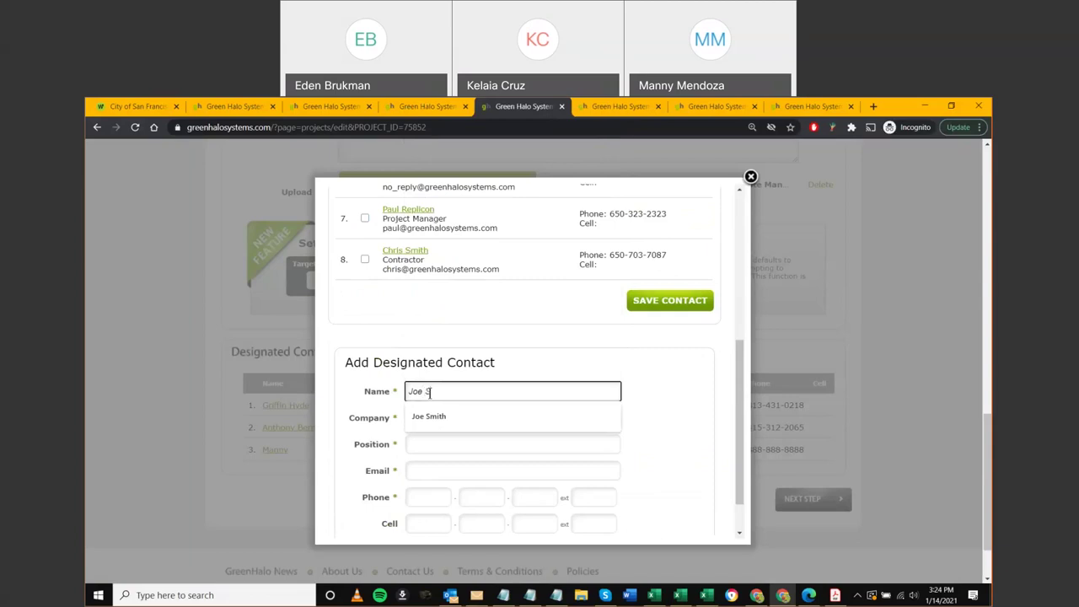
{"action": "key", "text": "Tab"}
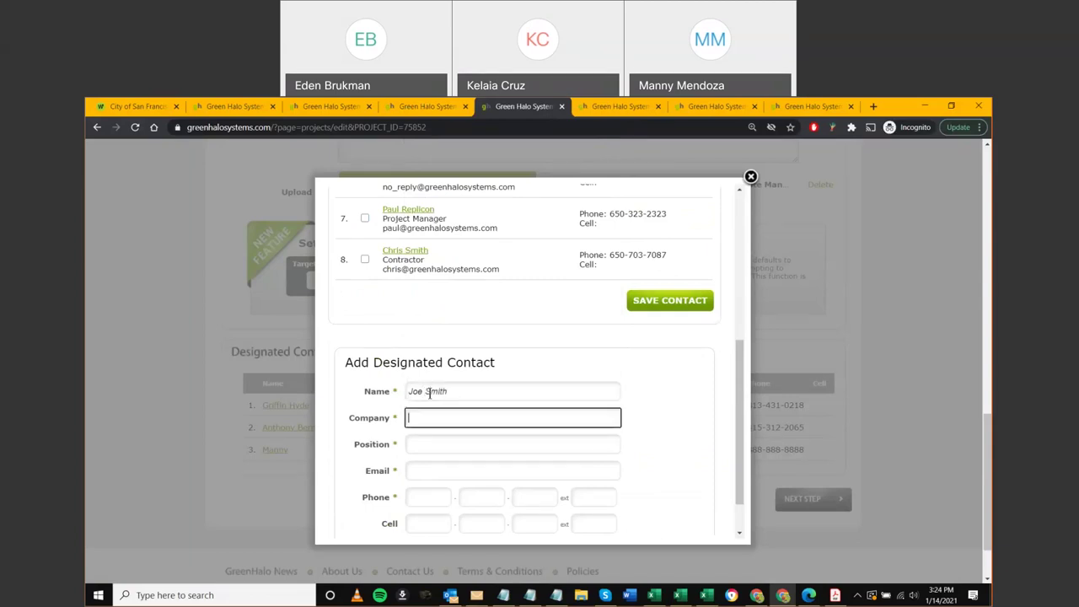
{"action": "type", "text": "E"}
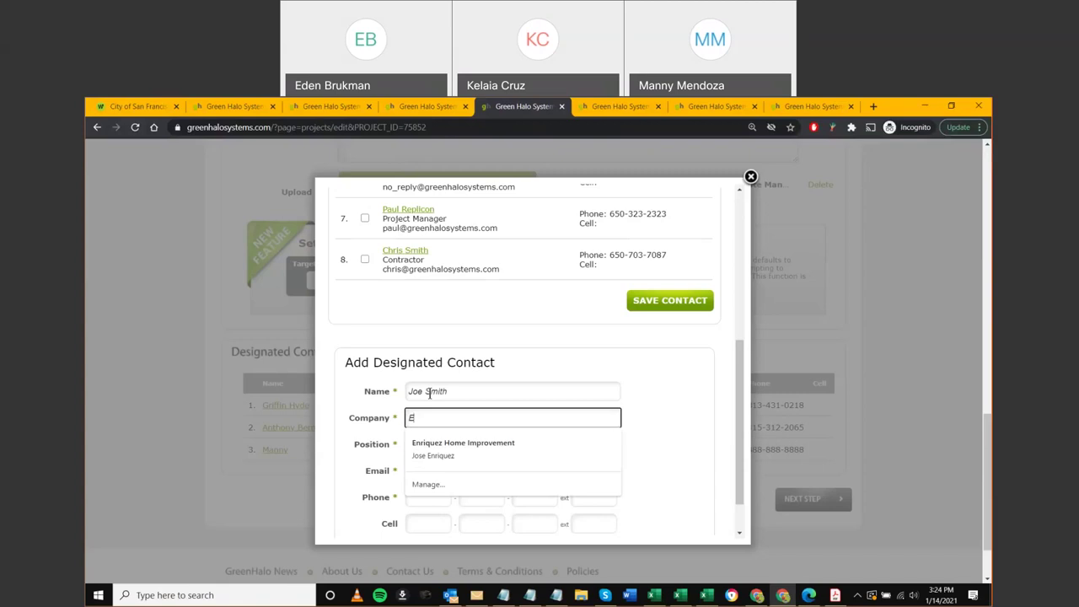
{"action": "type", "text": "lectrical"}
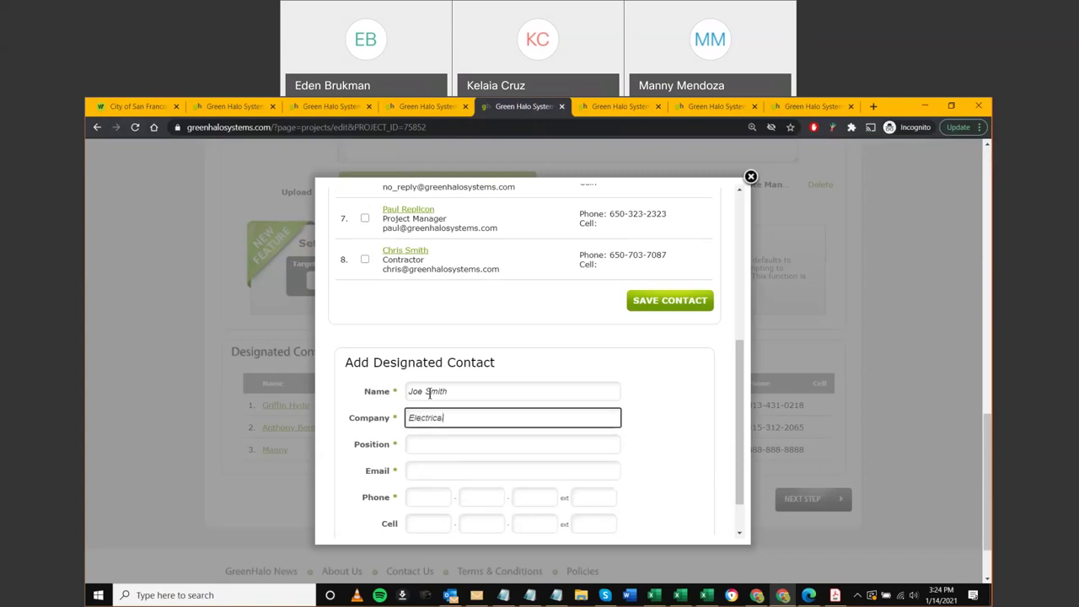
{"action": "key", "text": "Tab"}
{"action": "type", "text": "Sub"}
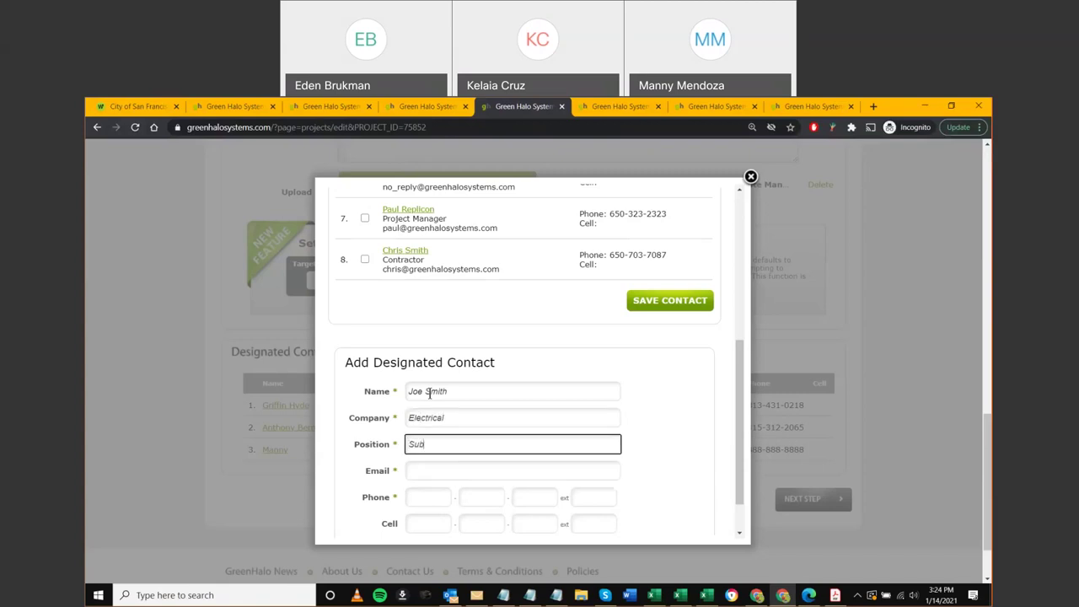
{"action": "type", "text": " Contractor"}
Scroll through the Designated Contact dialog to check the contact list and the filled add form
{"action": "scroll", "coordinate": [427, 331], "scroll_direction": "up", "scroll_amount": 4}
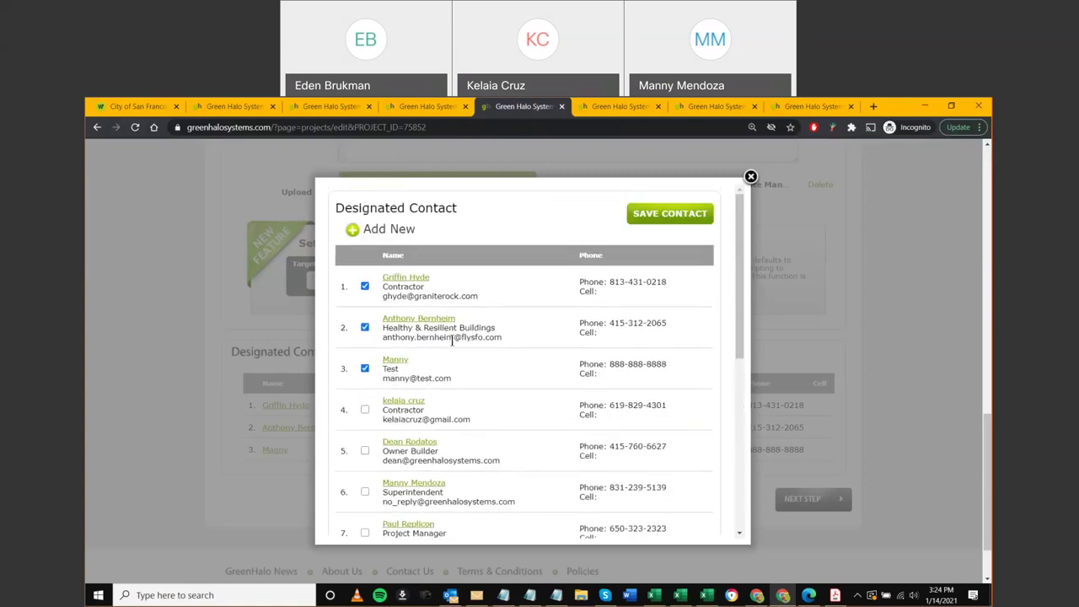
{"action": "scroll", "coordinate": [460, 361], "scroll_direction": "down", "scroll_amount": 1}
{"action": "scroll", "coordinate": [460, 366], "scroll_direction": "down", "scroll_amount": 3}
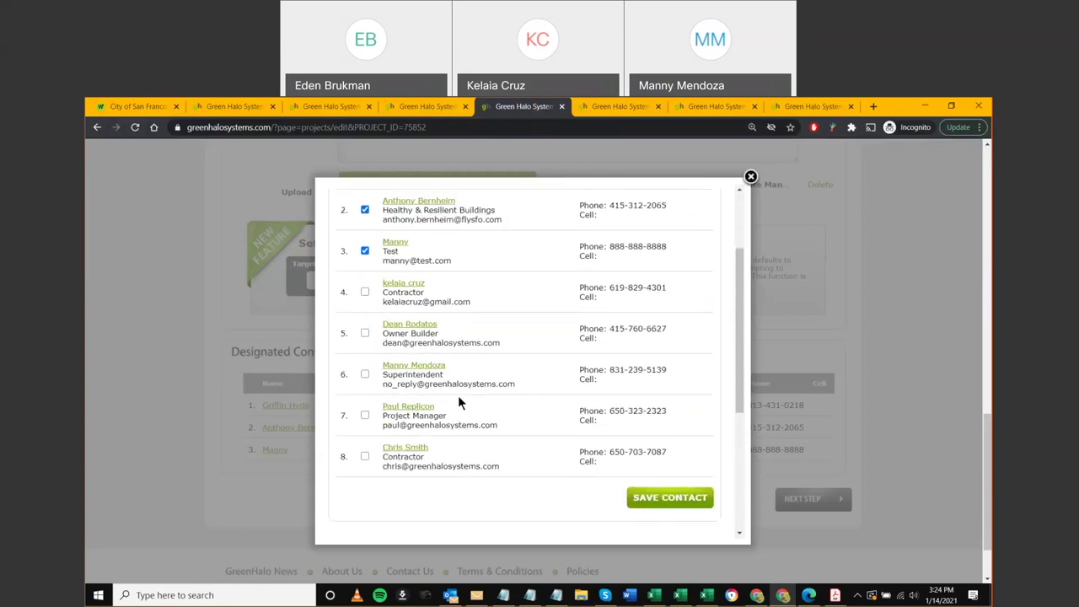
{"action": "scroll", "coordinate": [455, 445], "scroll_direction": "down", "scroll_amount": 5}
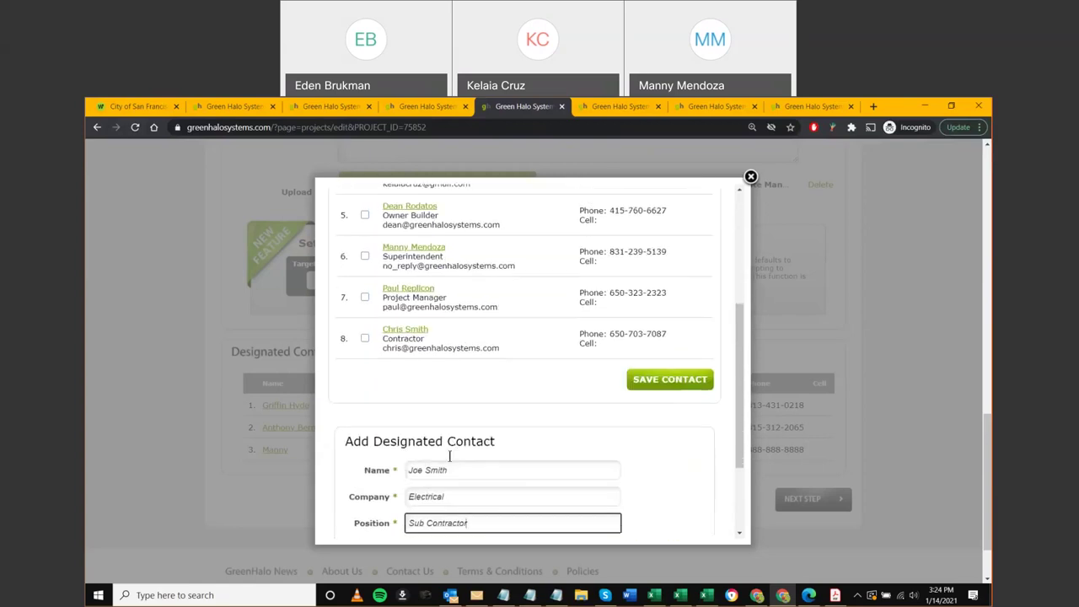
{"action": "scroll", "coordinate": [434, 471], "scroll_direction": "up", "scroll_amount": 6}
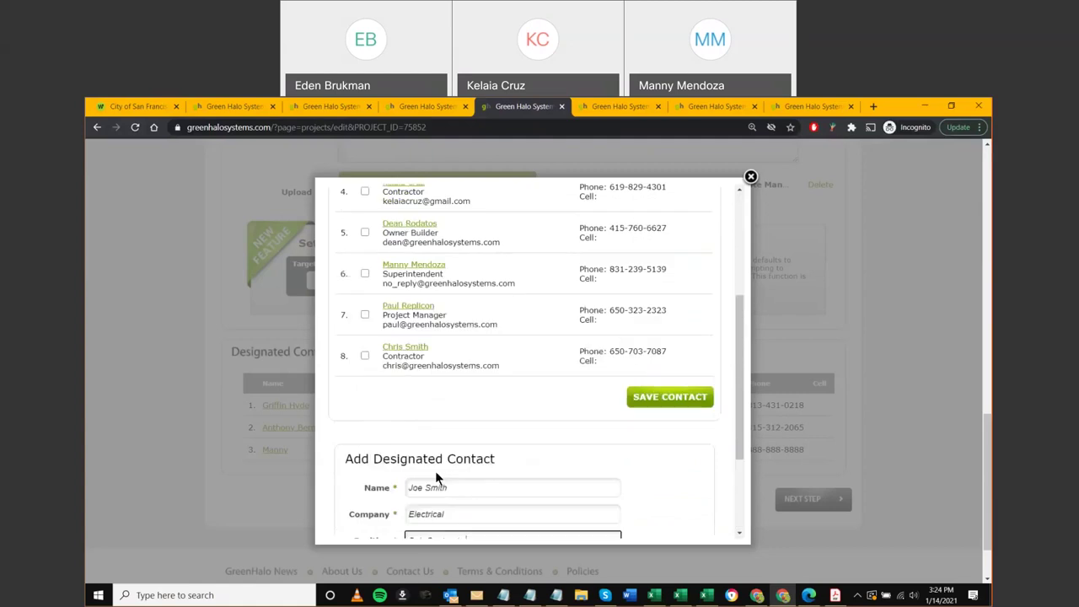
{"action": "scroll", "coordinate": [442, 401], "scroll_direction": "up", "scroll_amount": 3}
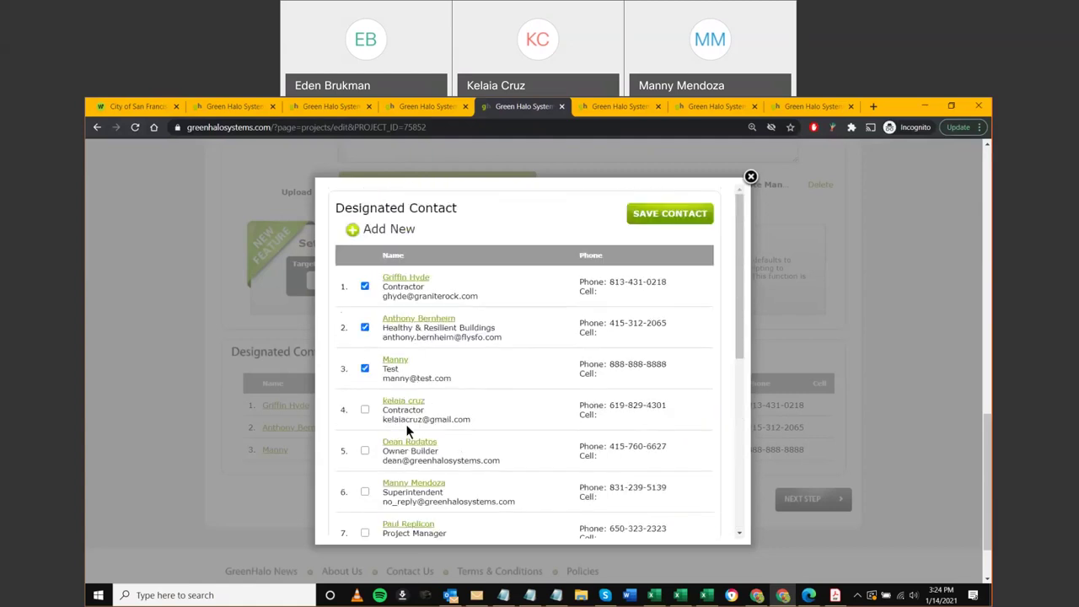
{"action": "scroll", "coordinate": [390, 204], "scroll_direction": "up", "scroll_amount": 1}
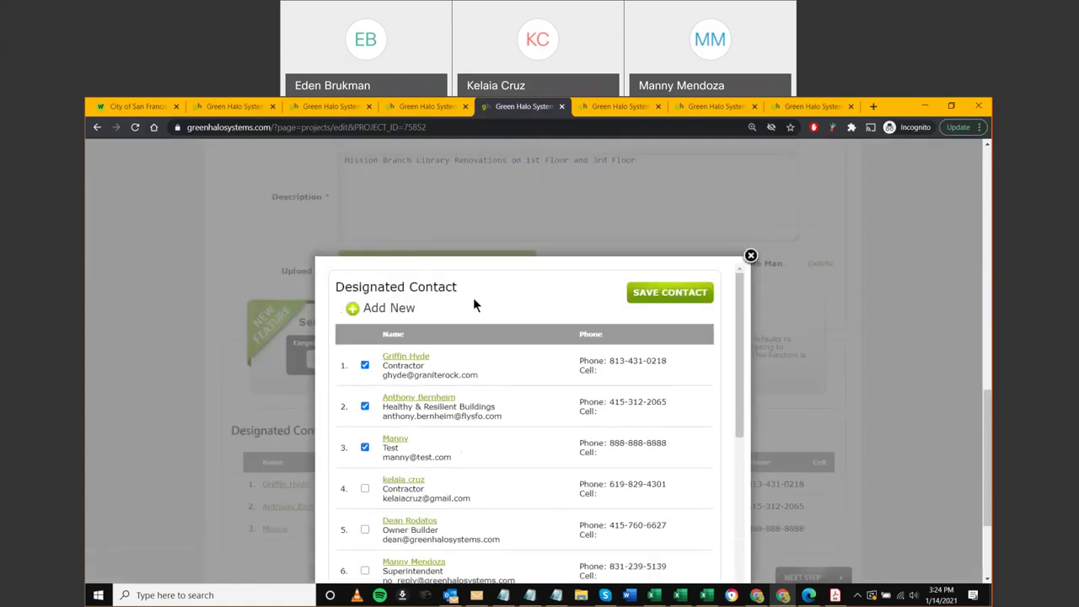
{"action": "scroll", "coordinate": [602, 378], "scroll_direction": "down", "scroll_amount": 5}
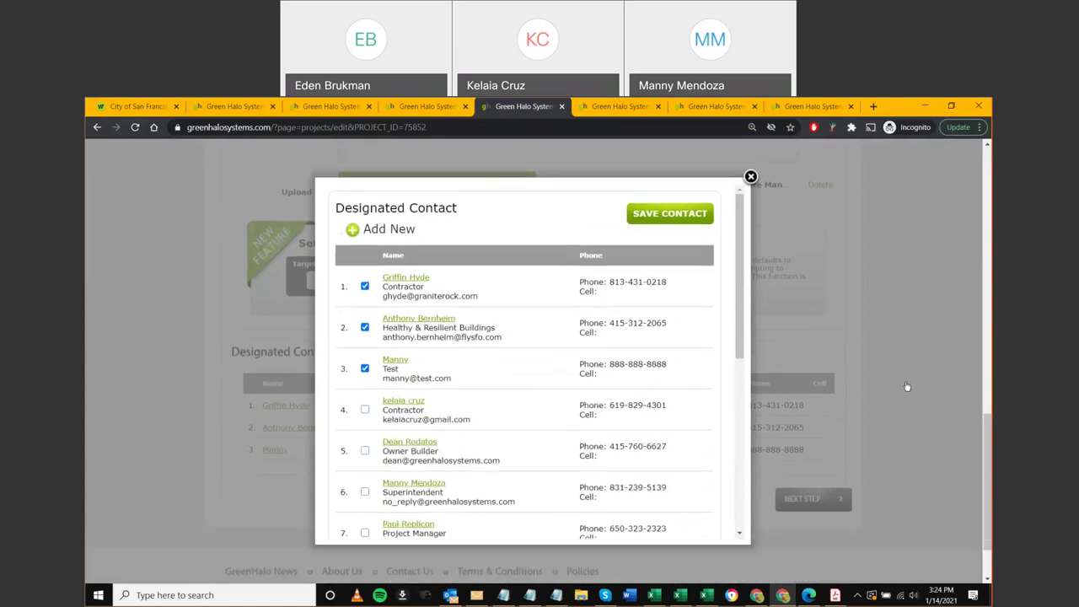
{"action": "scroll", "coordinate": [434, 402], "scroll_direction": "down", "scroll_amount": 3}
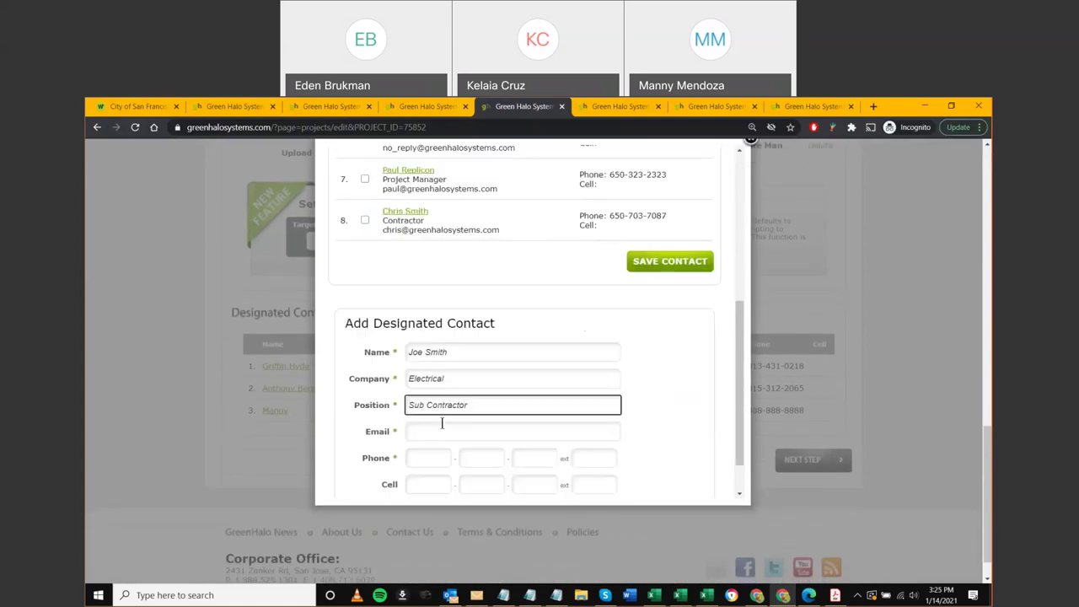
Enter the new contact's e-mail address and three-part phone number
{"action": "left_click", "coordinate": [439, 431]}
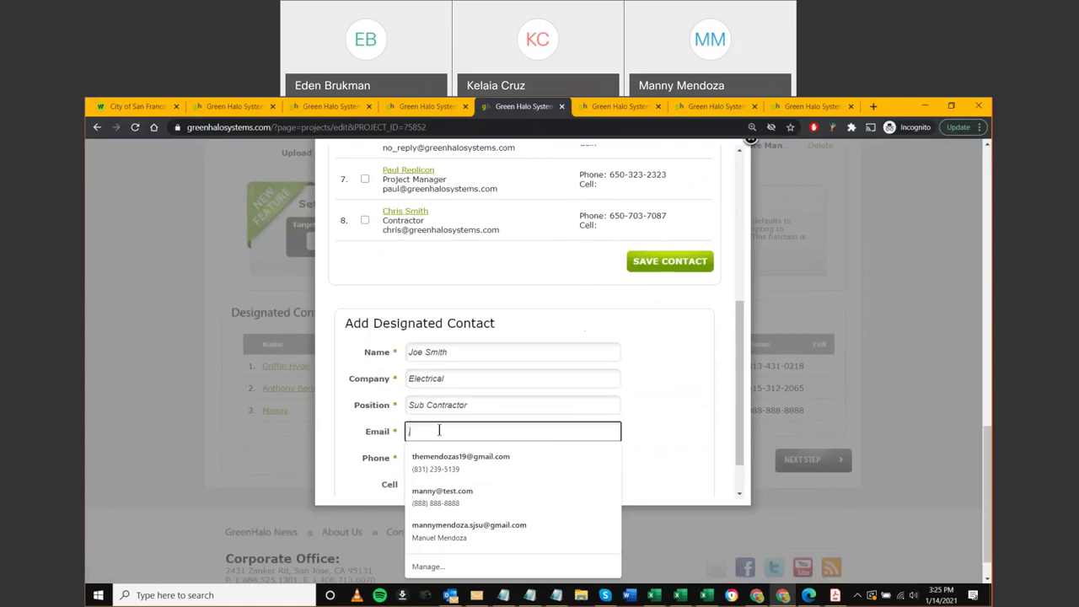
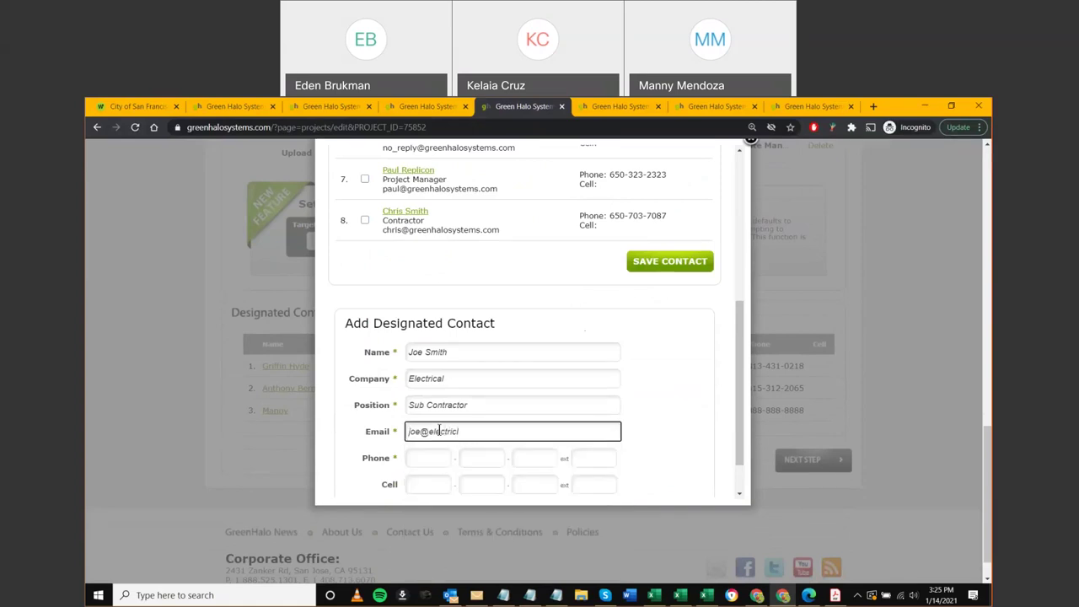
{"action": "key", "text": "Tab"}
{"action": "key", "text": "Tab"}
{"action": "key", "text": "Tab"}
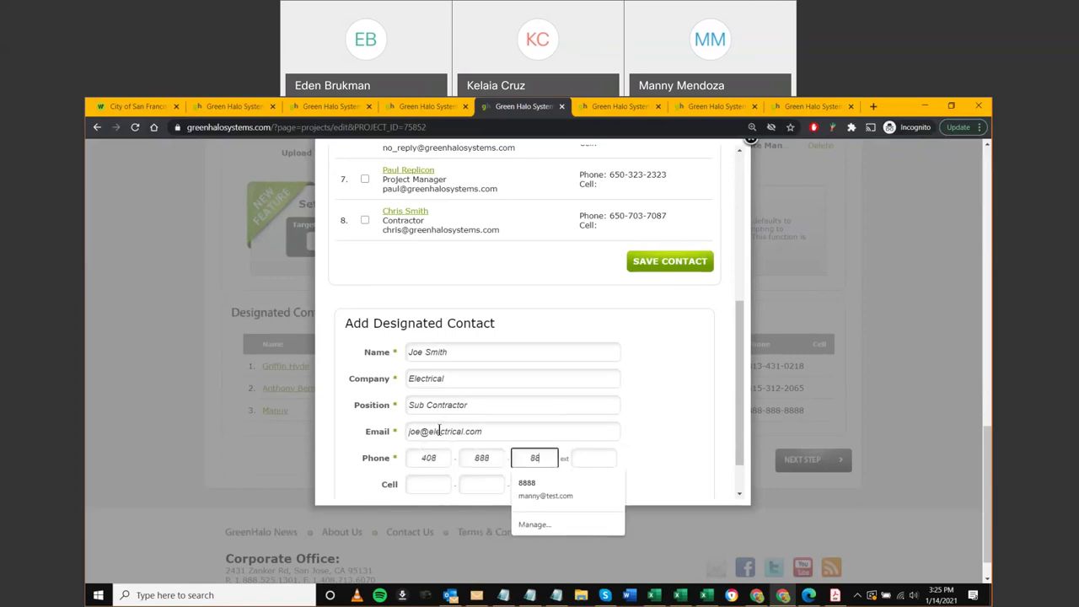
{"action": "key", "text": "Tab"}
Save the new contact with ADD USER, confirm the success message, and check it in the table
{"action": "left_click", "coordinate": [667, 436]}
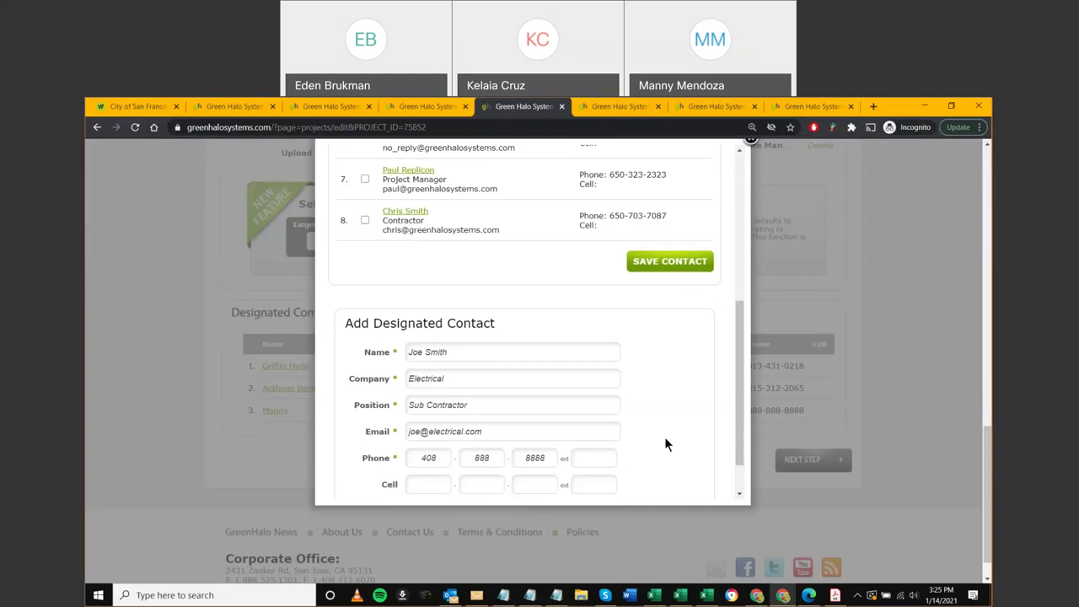
{"action": "scroll", "coordinate": [657, 442], "scroll_direction": "down", "scroll_amount": 1}
{"action": "left_click", "coordinate": [436, 464]}
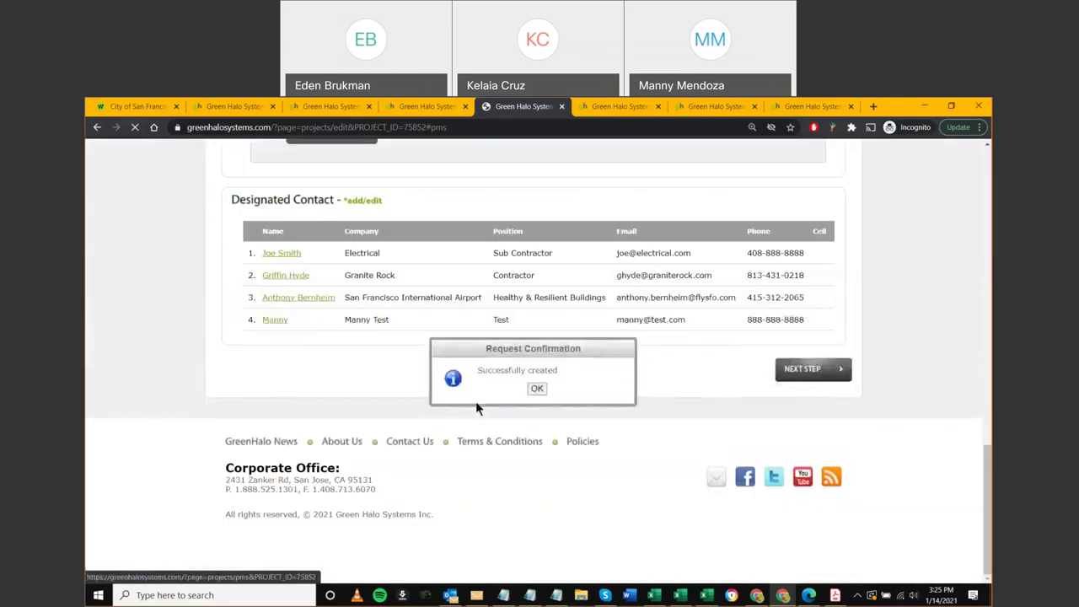
{"action": "left_click", "coordinate": [535, 389]}
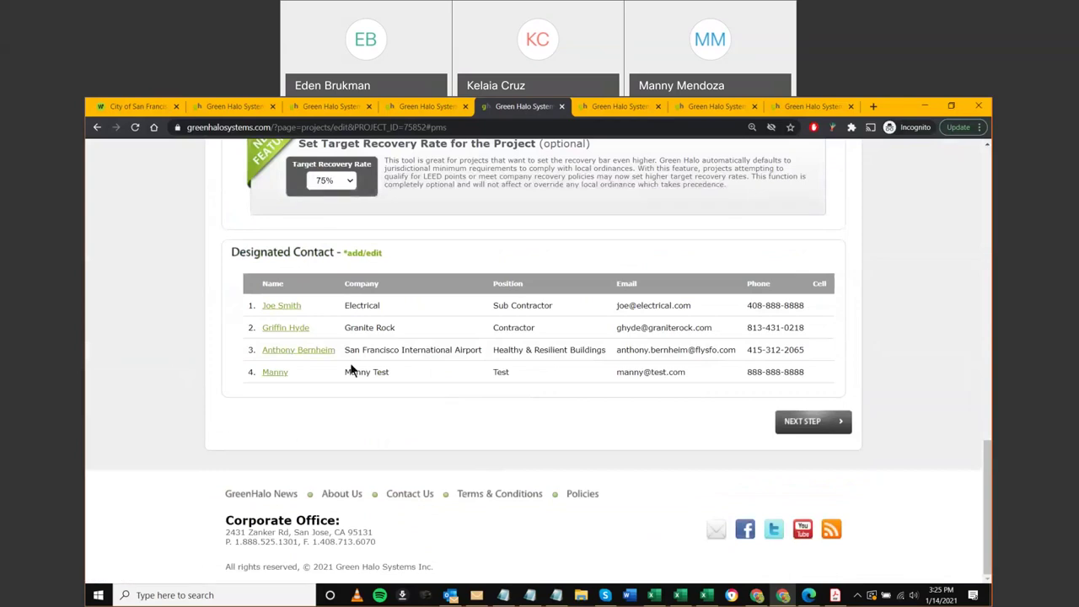
{"action": "left_click_drag", "start_coordinate": [518, 308], "coordinate": [493, 329]}
{"action": "left_click", "coordinate": [285, 319]}
{"action": "left_click_drag", "start_coordinate": [987, 448], "coordinate": [951, 216]}
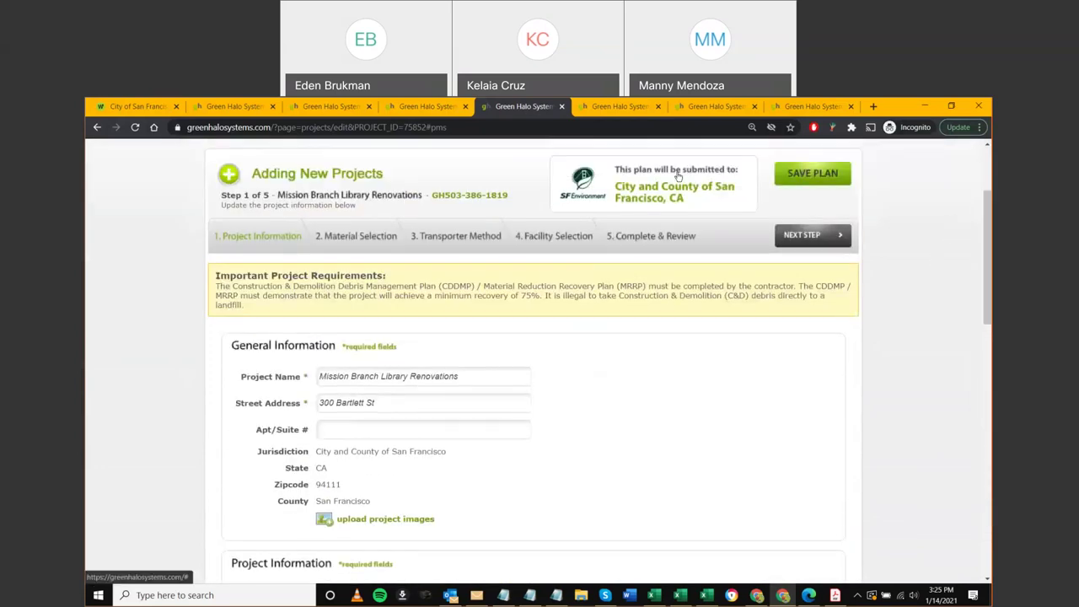
Dismiss the site alert, close the two extra project tabs, and go to the Project Listing overview
{"action": "left_click", "coordinate": [640, 194]}
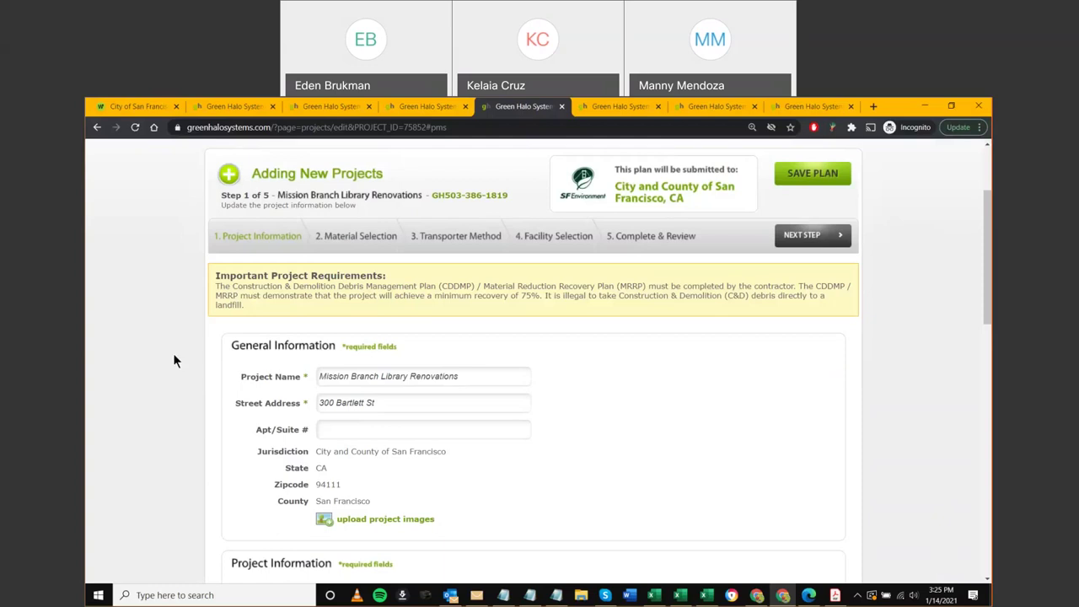
{"action": "scroll", "coordinate": [169, 253], "scroll_direction": "up", "scroll_amount": 3}
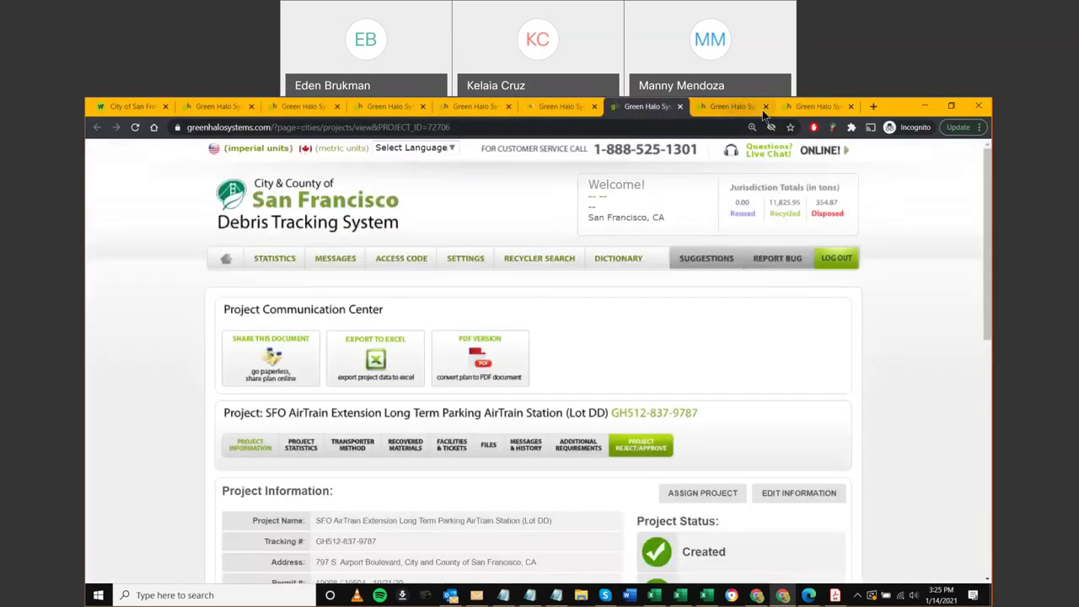
{"action": "left_click", "coordinate": [765, 106]}
{"action": "left_click", "coordinate": [765, 106]}
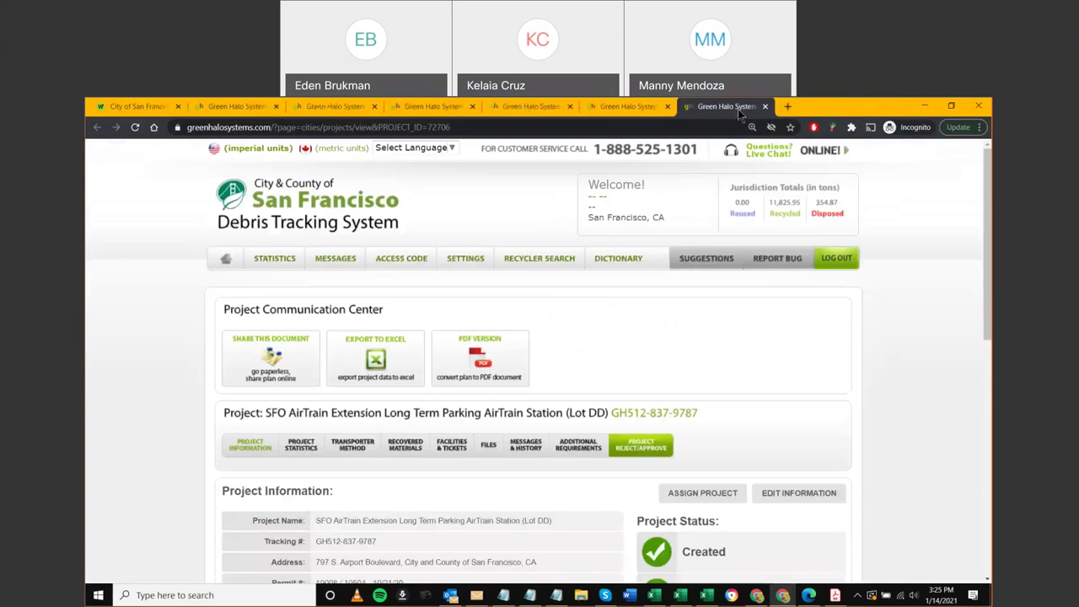
{"action": "left_click", "coordinate": [226, 258]}
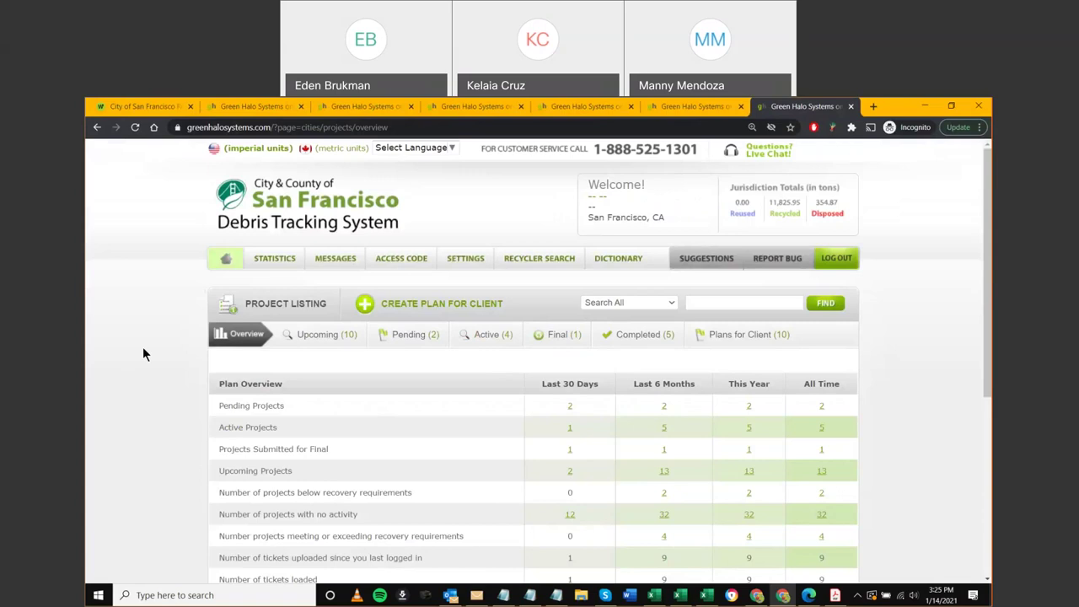
Show the Final projects with the 797 S. Airport Boulevard map and its 74.46% diversion stats
{"action": "left_click", "coordinate": [562, 338]}
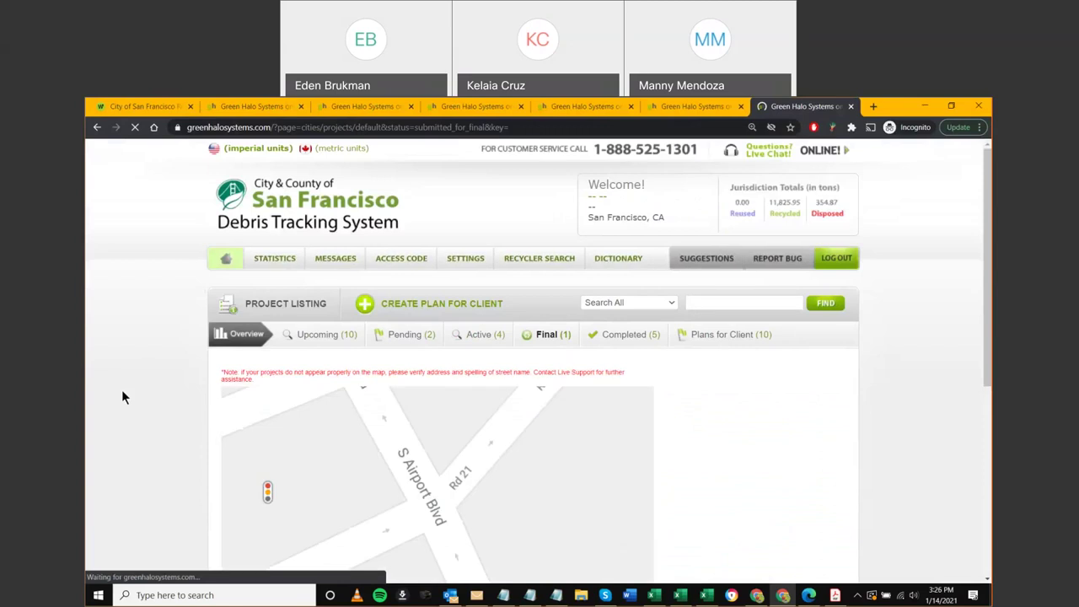
{"action": "scroll", "coordinate": [121, 401], "scroll_direction": "down", "scroll_amount": 2}
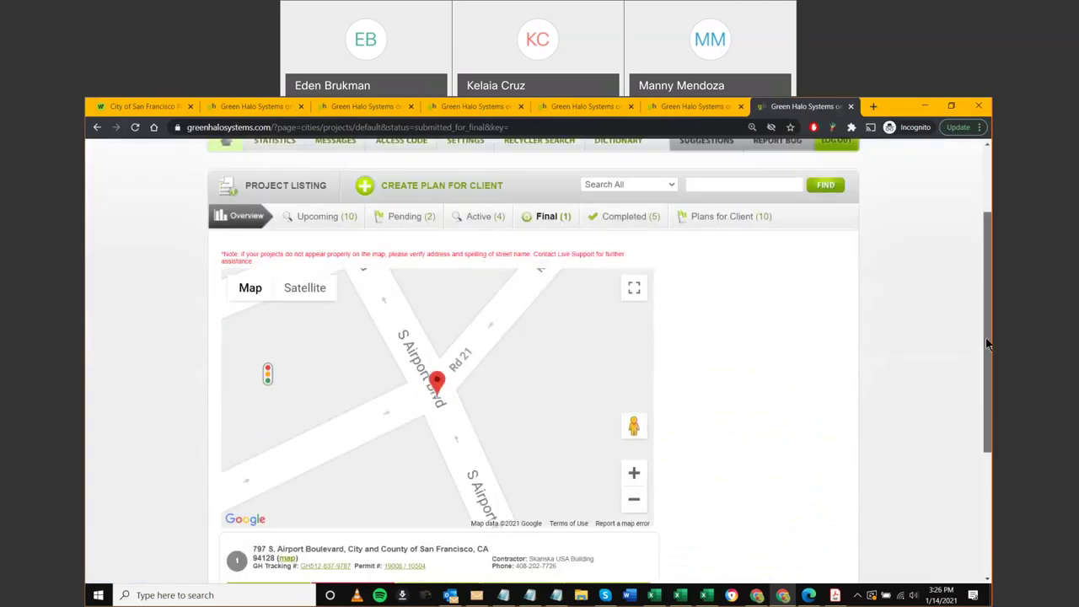
{"action": "scroll", "coordinate": [985, 337], "scroll_direction": "down", "scroll_amount": 2}
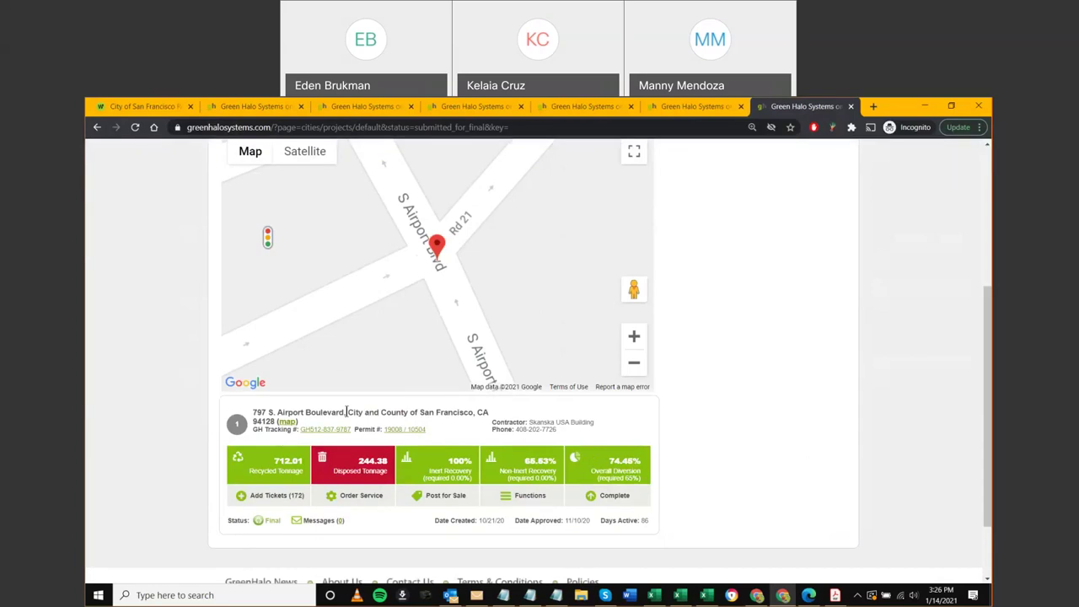
{"action": "middle_click", "coordinate": [286, 420]}
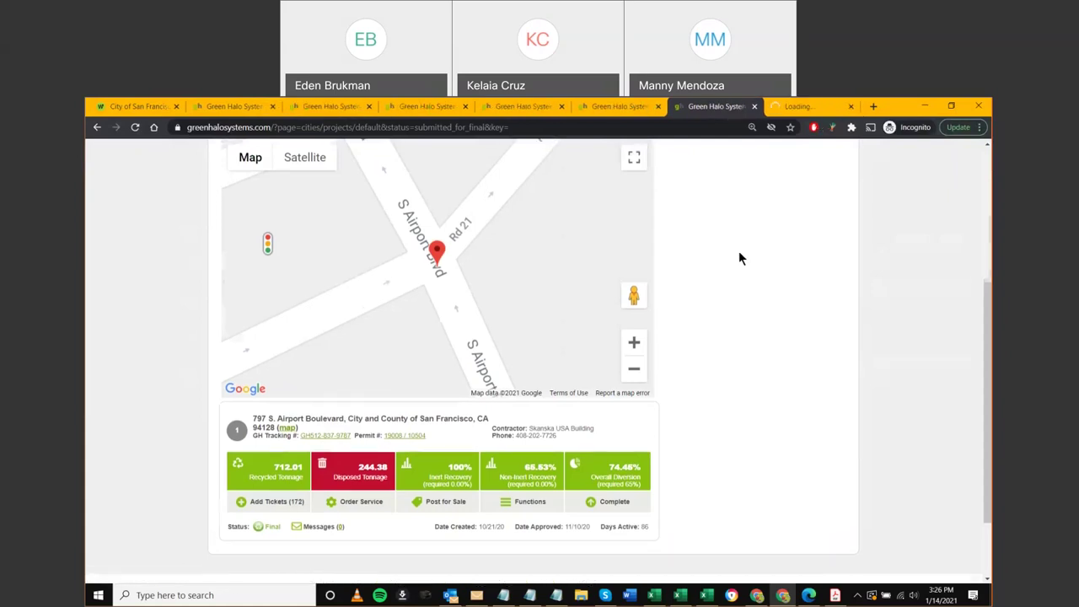
{"action": "scroll", "coordinate": [739, 253], "scroll_direction": "up", "scroll_amount": 2}
{"action": "scroll", "coordinate": [741, 257], "scroll_direction": "down", "scroll_amount": 1}
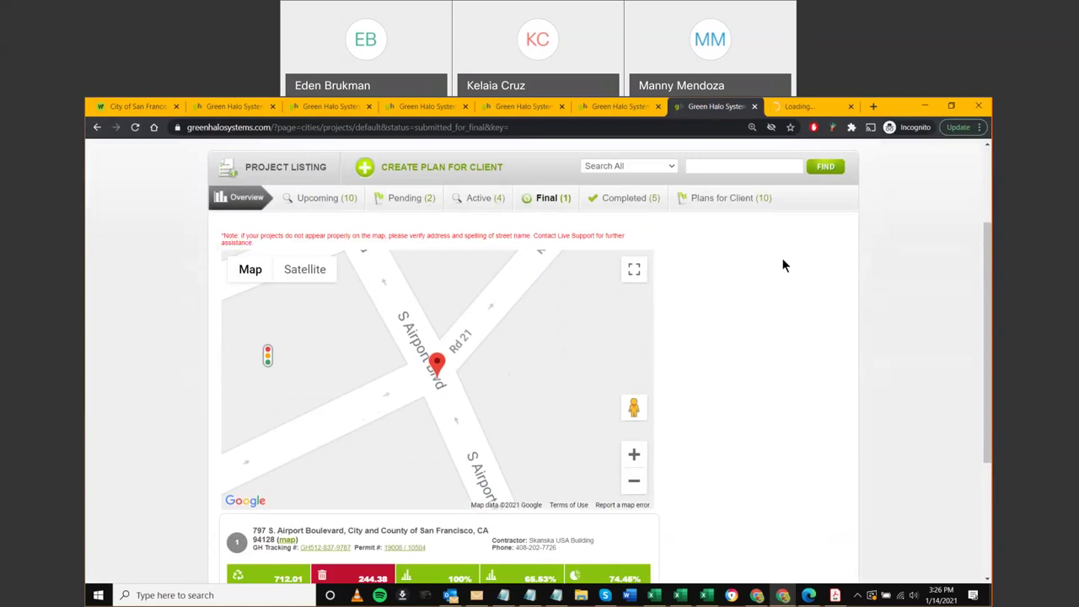
{"action": "scroll", "coordinate": [782, 257], "scroll_direction": "up", "scroll_amount": 1}
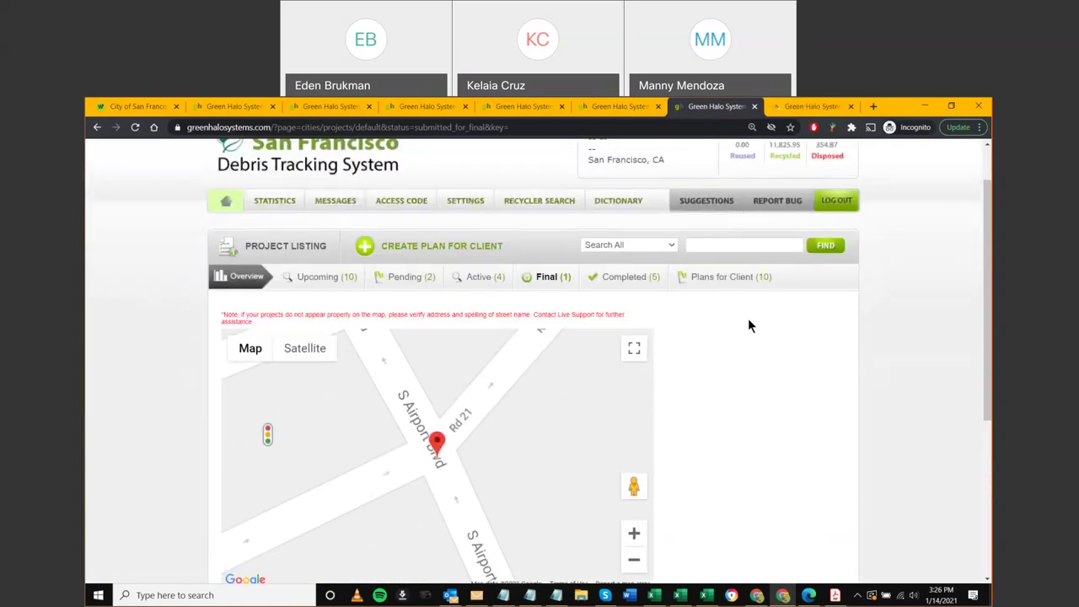
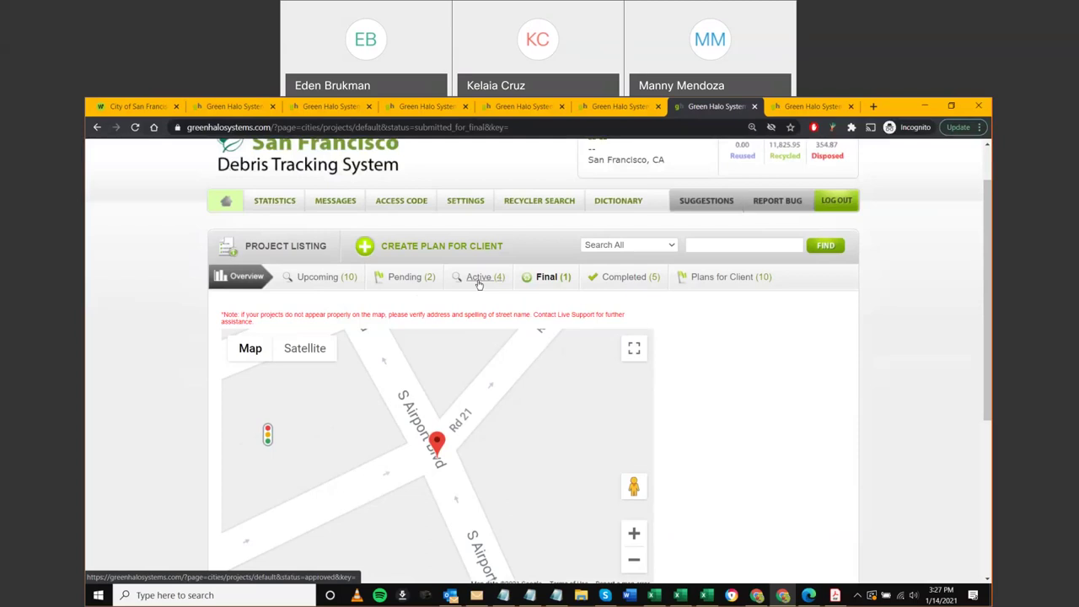
Switch to the SFO AirTrain Extension Long Term Parking AirTrain Station (Lot DD) project information page
{"action": "left_click", "coordinate": [808, 107]}
{"action": "scroll", "coordinate": [602, 337], "scroll_direction": "down", "scroll_amount": 3}
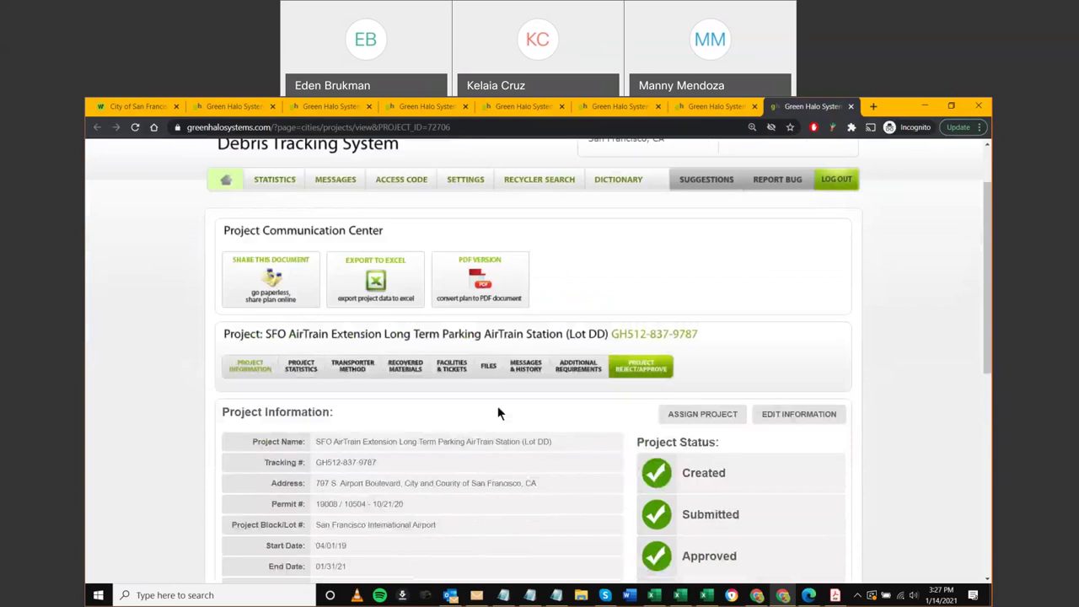
Show Facilities & Tickets: 74.45% recovery and Zanker Material Processing Facility's 54-ticket table
{"action": "left_click", "coordinate": [442, 291]}
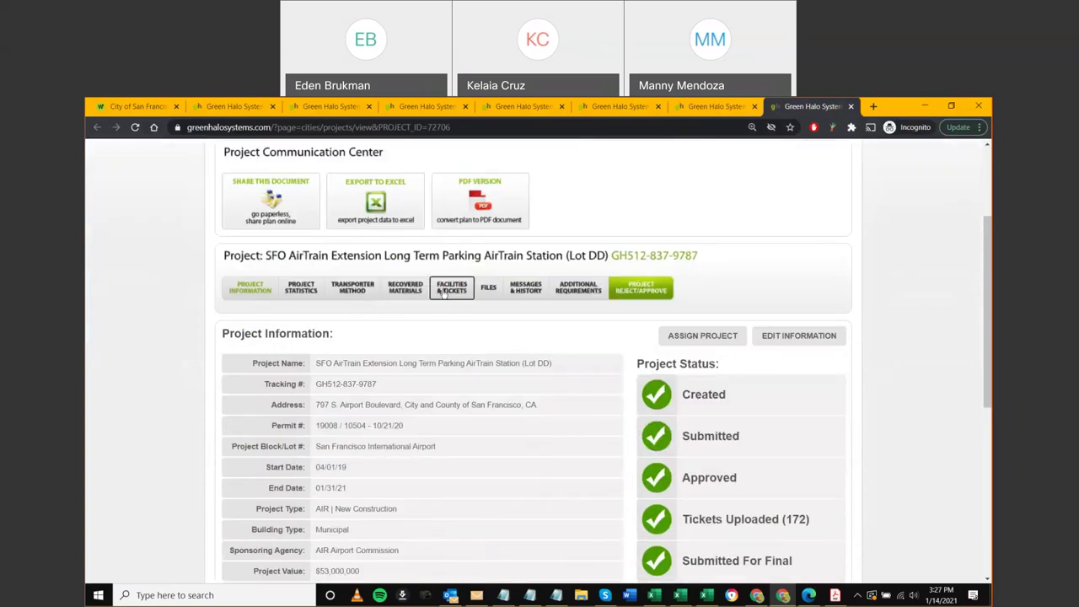
{"action": "scroll", "coordinate": [249, 387], "scroll_direction": "down", "scroll_amount": 7}
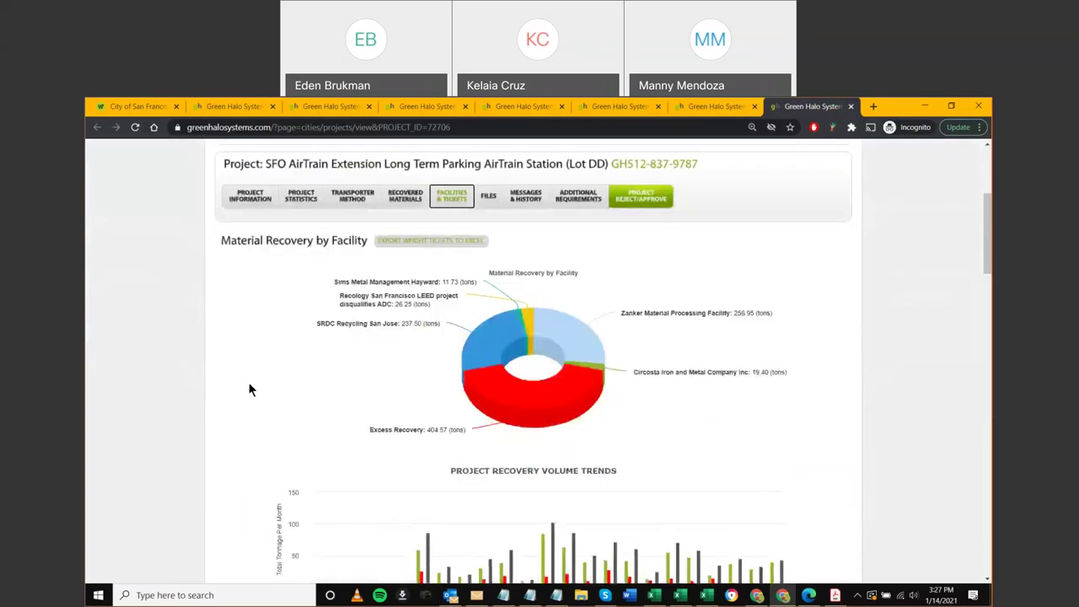
{"action": "scroll", "coordinate": [324, 395], "scroll_direction": "up", "scroll_amount": 2}
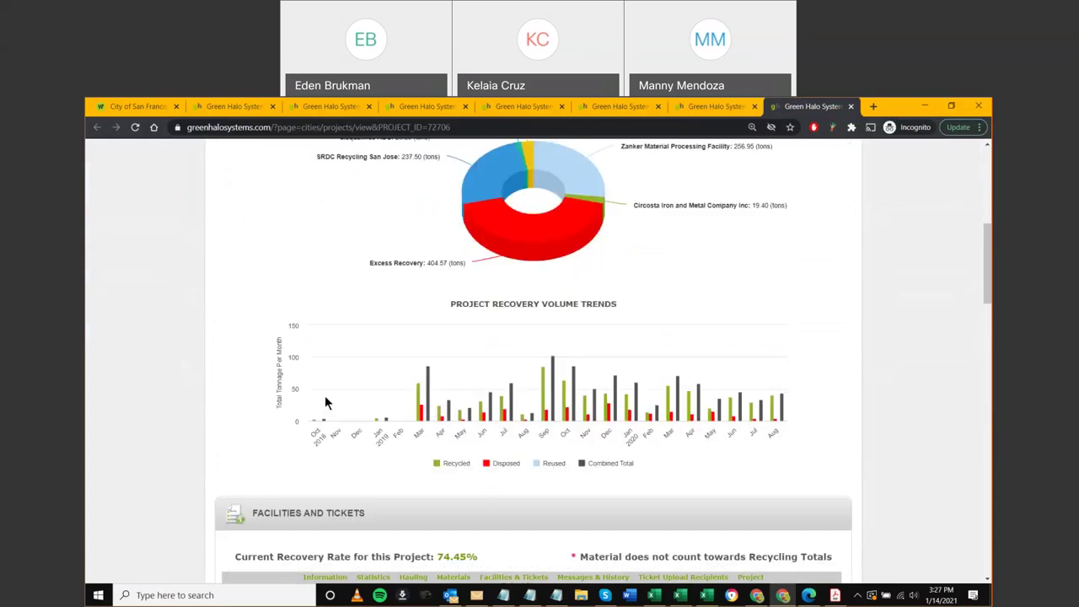
{"action": "scroll", "coordinate": [327, 405], "scroll_direction": "down", "scroll_amount": 2}
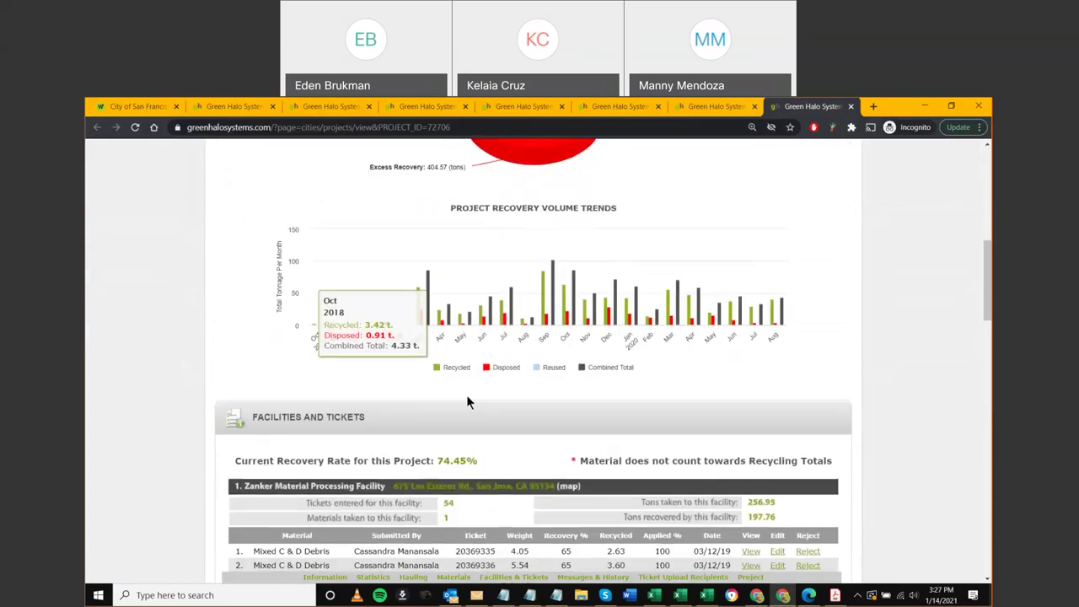
{"action": "scroll", "coordinate": [466, 394], "scroll_direction": "down", "scroll_amount": 3}
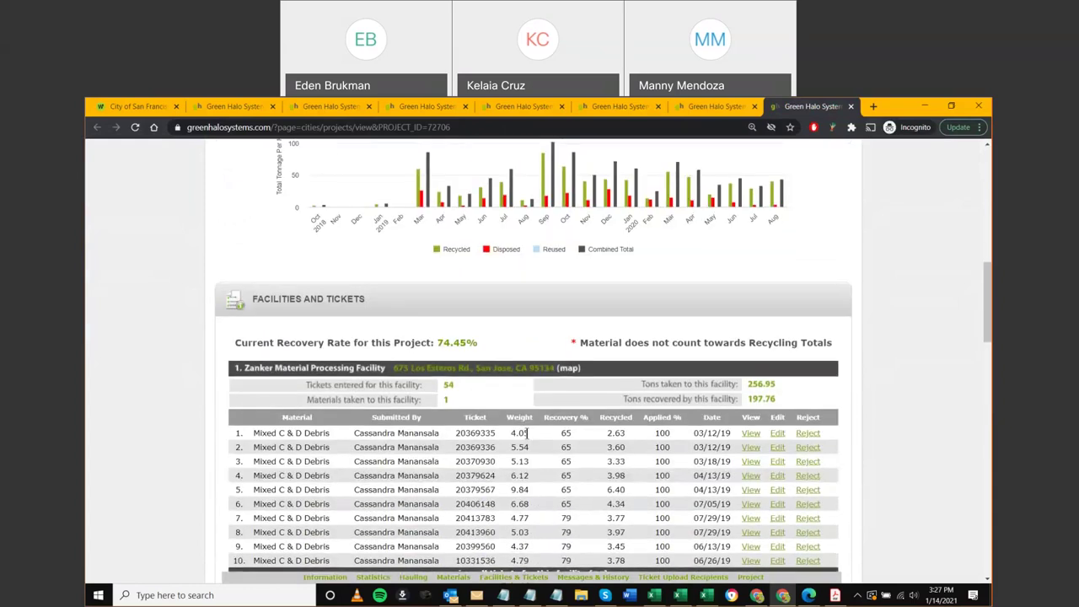
{"action": "scroll", "coordinate": [593, 413], "scroll_direction": "down", "scroll_amount": 2}
{"action": "scroll", "coordinate": [599, 421], "scroll_direction": "down", "scroll_amount": 1}
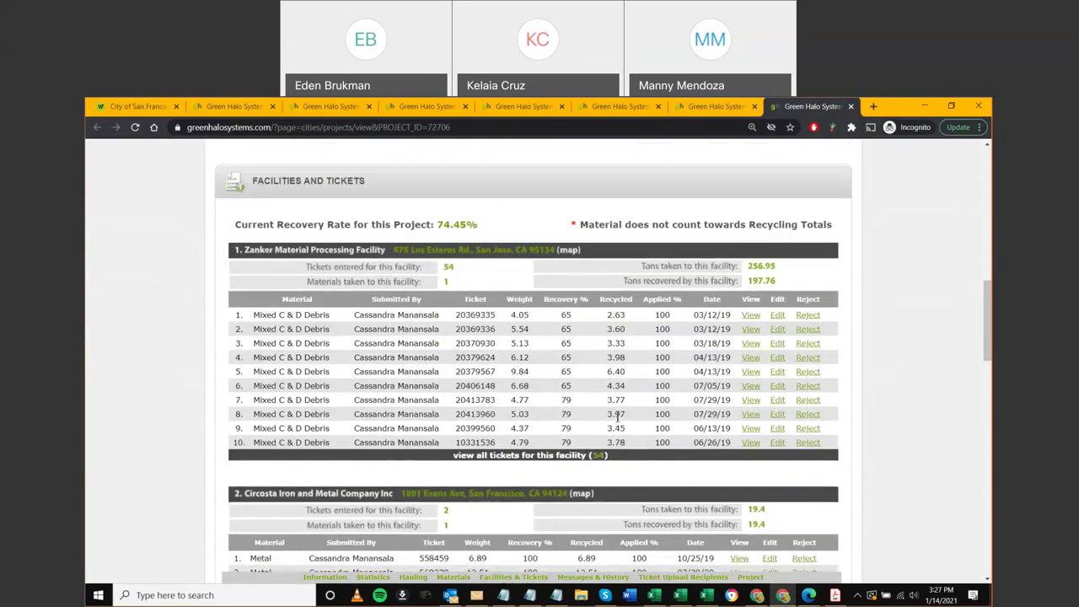
{"action": "scroll", "coordinate": [596, 434], "scroll_direction": "down", "scroll_amount": 1}
{"action": "scroll", "coordinate": [596, 439], "scroll_direction": "down", "scroll_amount": 1}
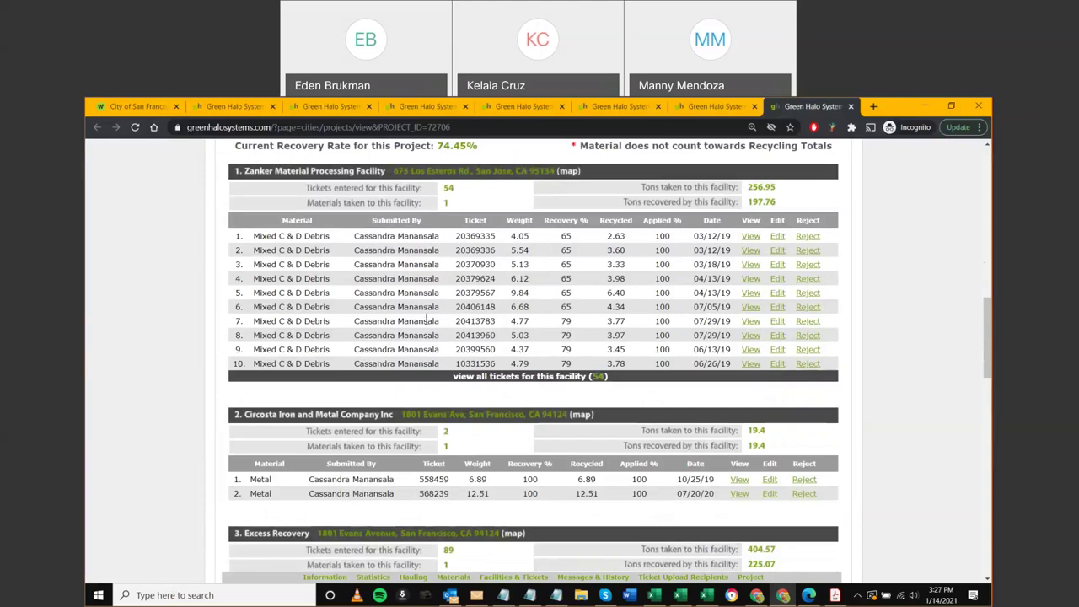
{"action": "scroll", "coordinate": [514, 333], "scroll_direction": "up", "scroll_amount": 1}
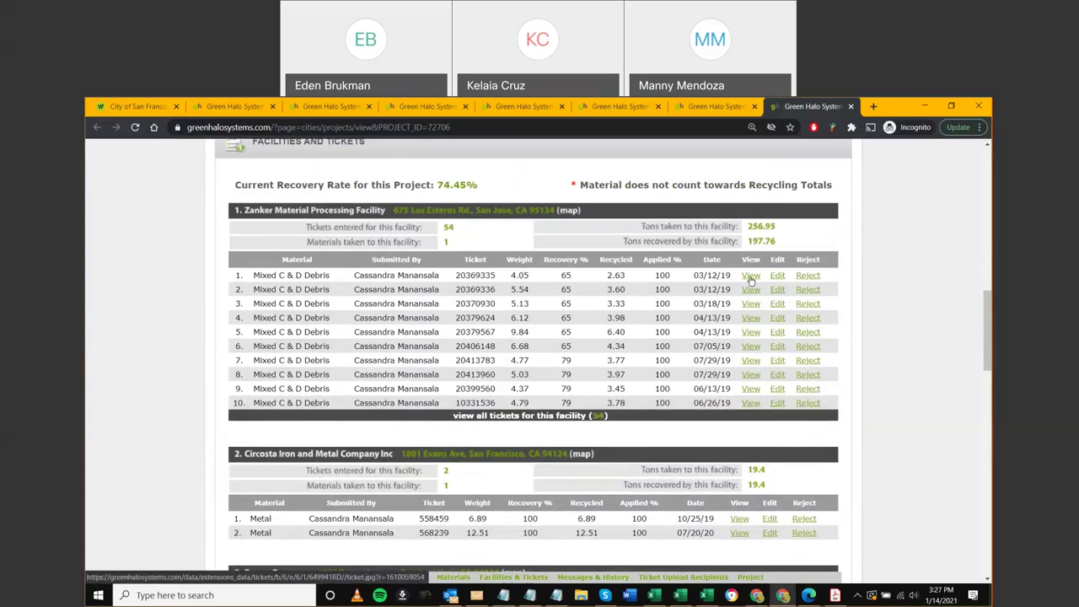
Display Zanker ticket 20369335's weigh ticket image for a 4.05-ton Mixed C & D Debris load
{"action": "left_click", "coordinate": [750, 278]}
{"action": "scroll", "coordinate": [711, 320], "scroll_direction": "down", "scroll_amount": 2}
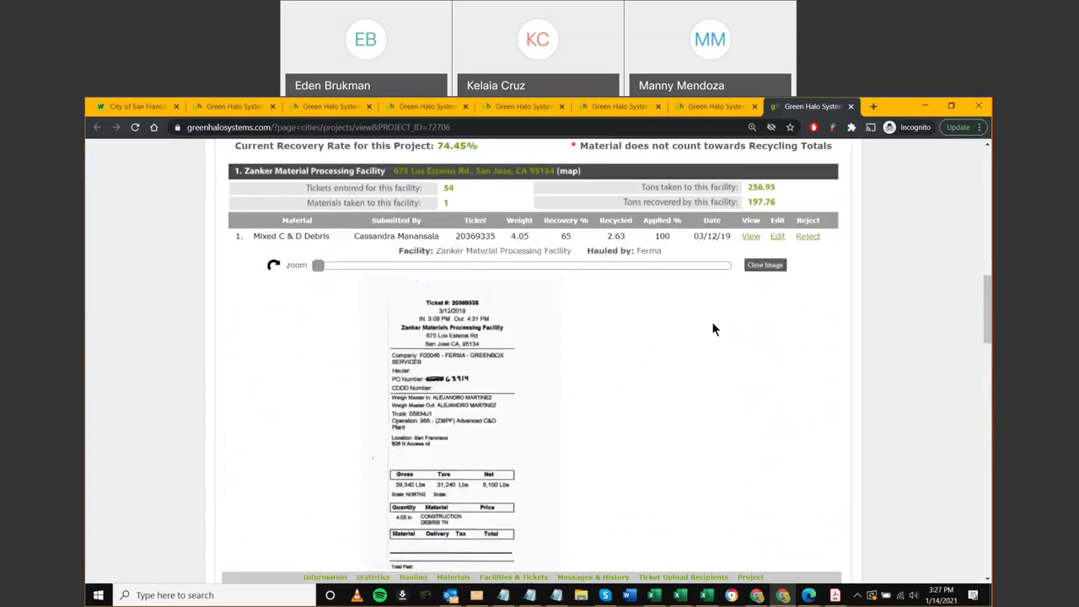
{"action": "scroll", "coordinate": [455, 282], "scroll_direction": "up", "scroll_amount": 1}
{"action": "scroll", "coordinate": [552, 359], "scroll_direction": "down", "scroll_amount": 1}
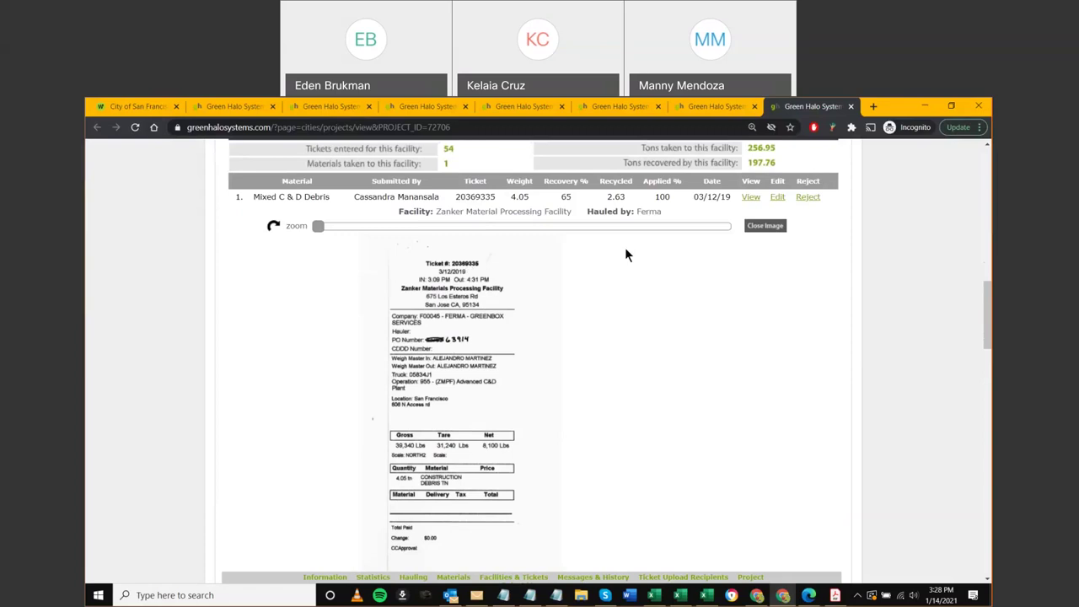
Open and close weight ticket images for ticket 20369336 and the fourth and sixth tickets
{"action": "left_click", "coordinate": [748, 223]}
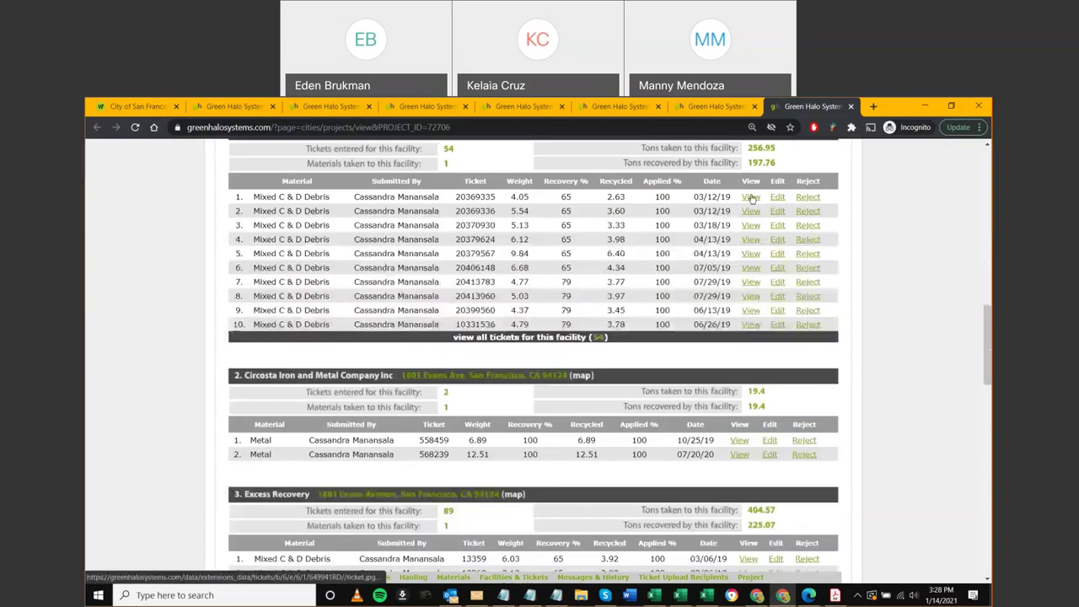
{"action": "left_click", "coordinate": [754, 225]}
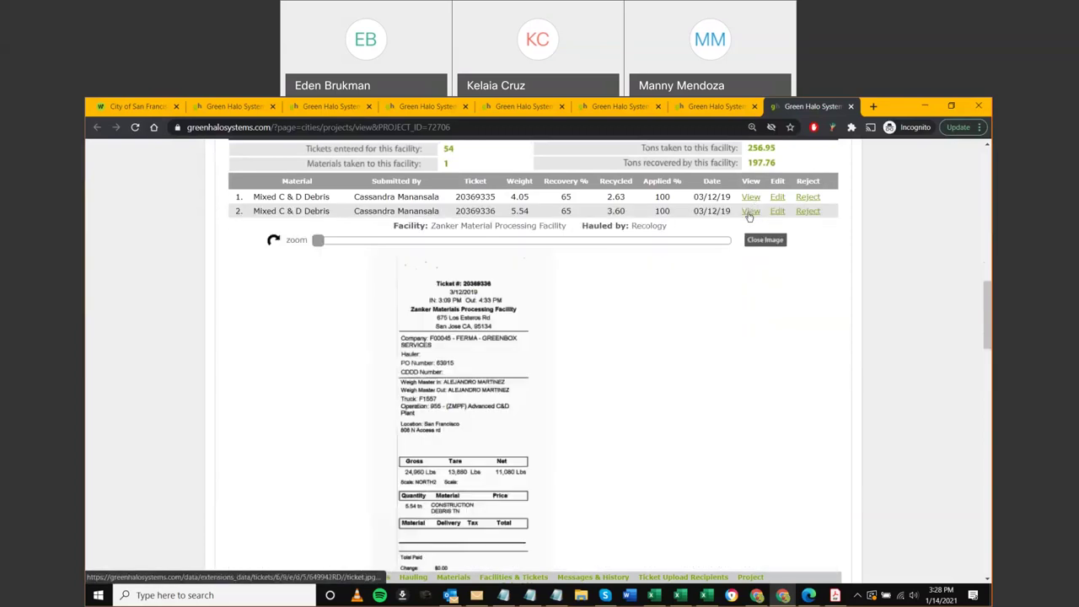
{"action": "left_click", "coordinate": [753, 242]}
{"action": "left_click", "coordinate": [752, 241]}
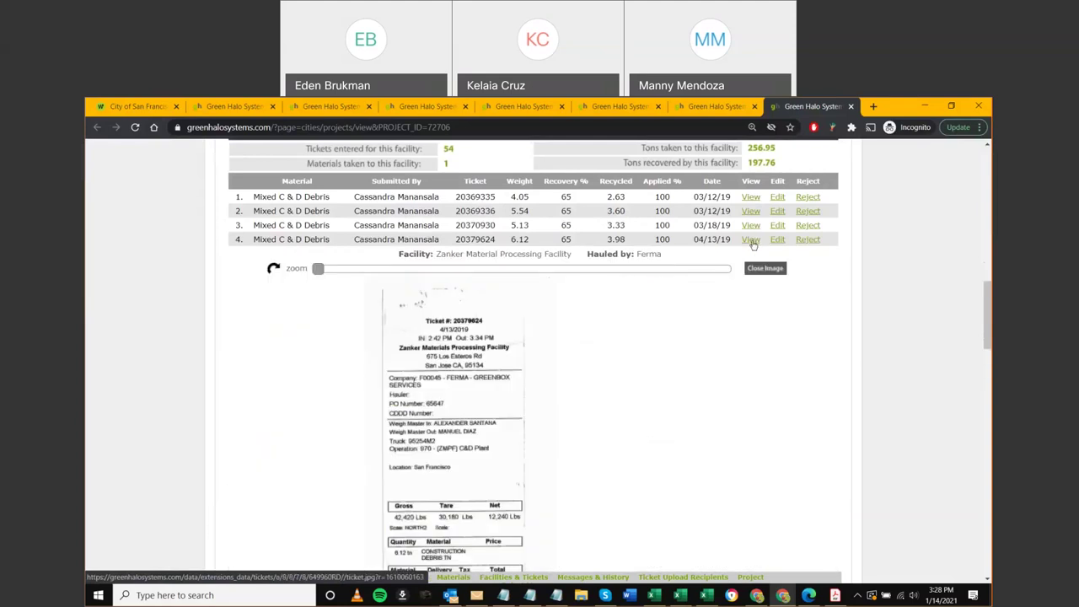
{"action": "left_click", "coordinate": [753, 242]}
{"action": "left_click", "coordinate": [751, 266]}
{"action": "left_click", "coordinate": [749, 273]}
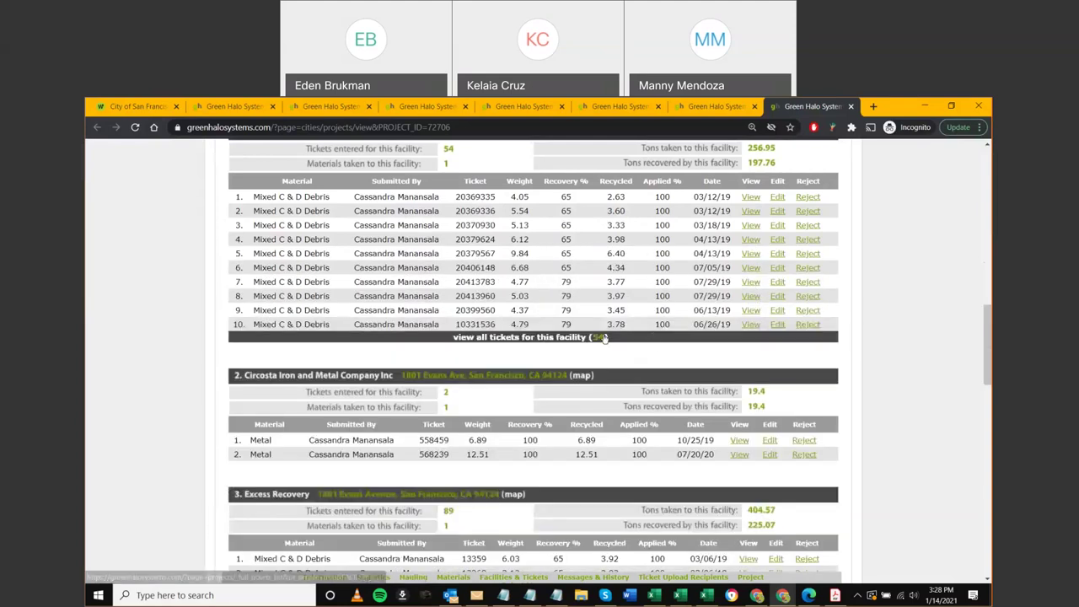
Expand ticket images from row 10 up to row 1, ending on ticket 20369335's image
{"action": "left_click", "coordinate": [748, 326]}
{"action": "left_click", "coordinate": [750, 311]}
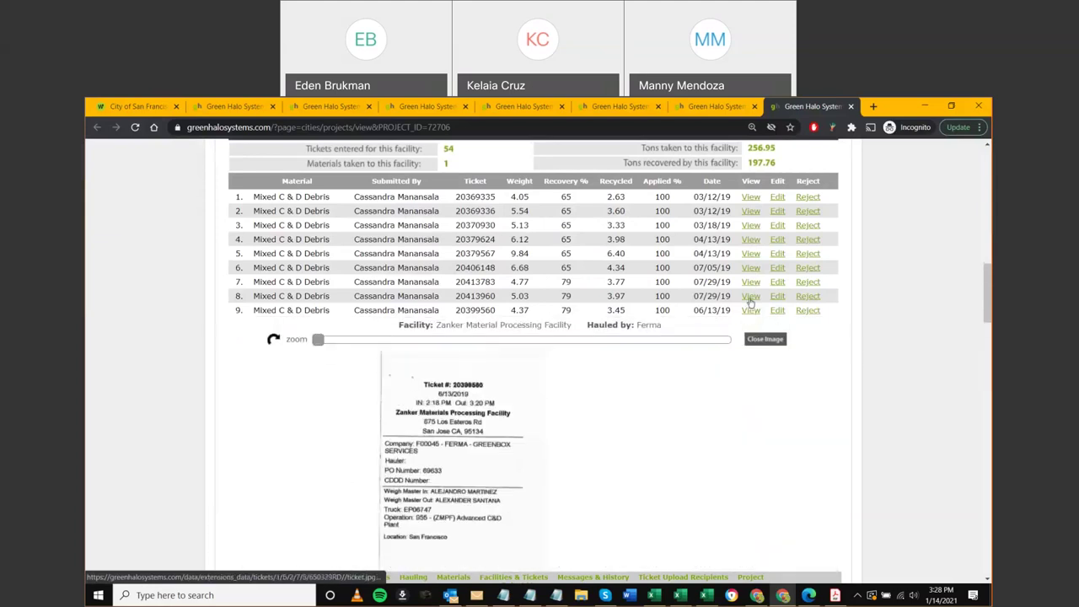
{"action": "left_click", "coordinate": [749, 296]}
{"action": "left_click", "coordinate": [750, 282]}
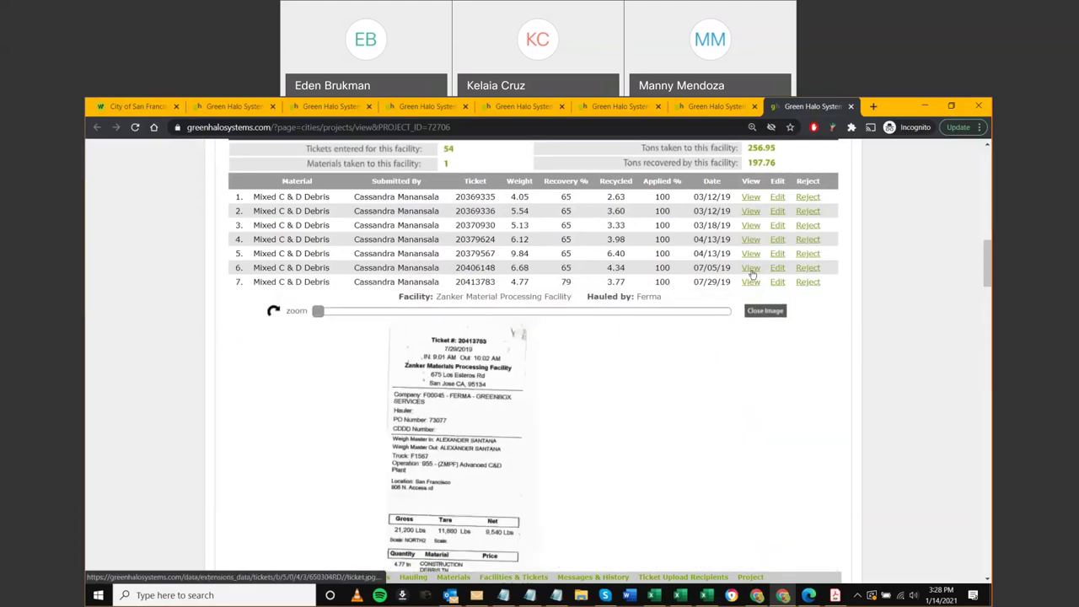
{"action": "left_click", "coordinate": [750, 267]}
{"action": "left_click", "coordinate": [750, 253]}
{"action": "left_click", "coordinate": [749, 239]}
{"action": "left_click", "coordinate": [750, 225]}
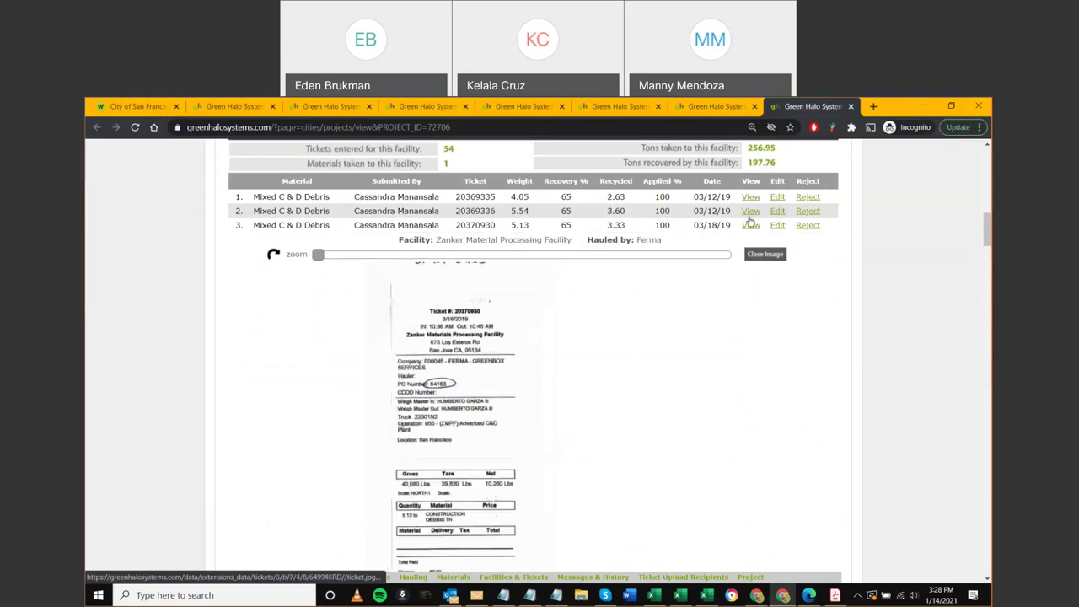
{"action": "left_click", "coordinate": [749, 211]}
{"action": "left_click", "coordinate": [748, 197]}
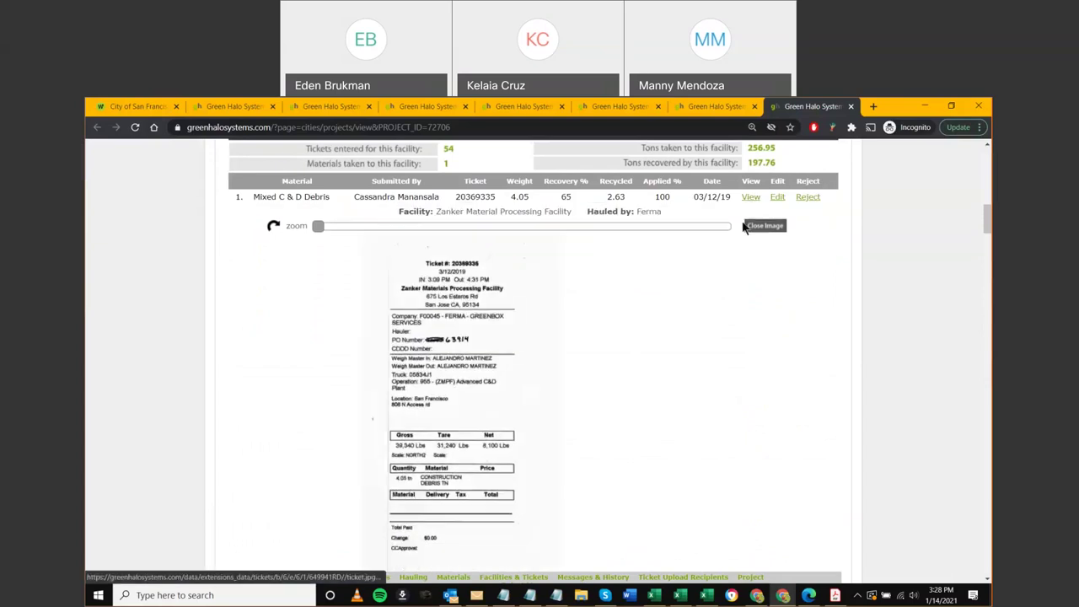
Scroll through the expanded images for rows 2–4, reaching ticket 20379624's 6.12-ton weigh ticket
{"action": "scroll", "coordinate": [826, 398], "scroll_direction": "down", "scroll_amount": 1}
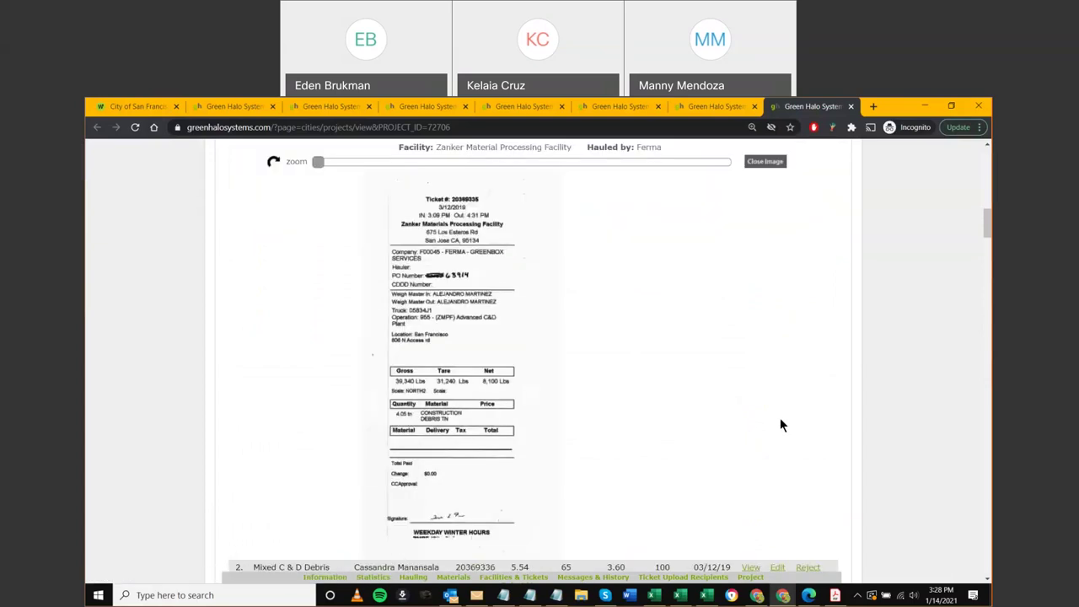
{"action": "scroll", "coordinate": [779, 417], "scroll_direction": "down", "scroll_amount": 1}
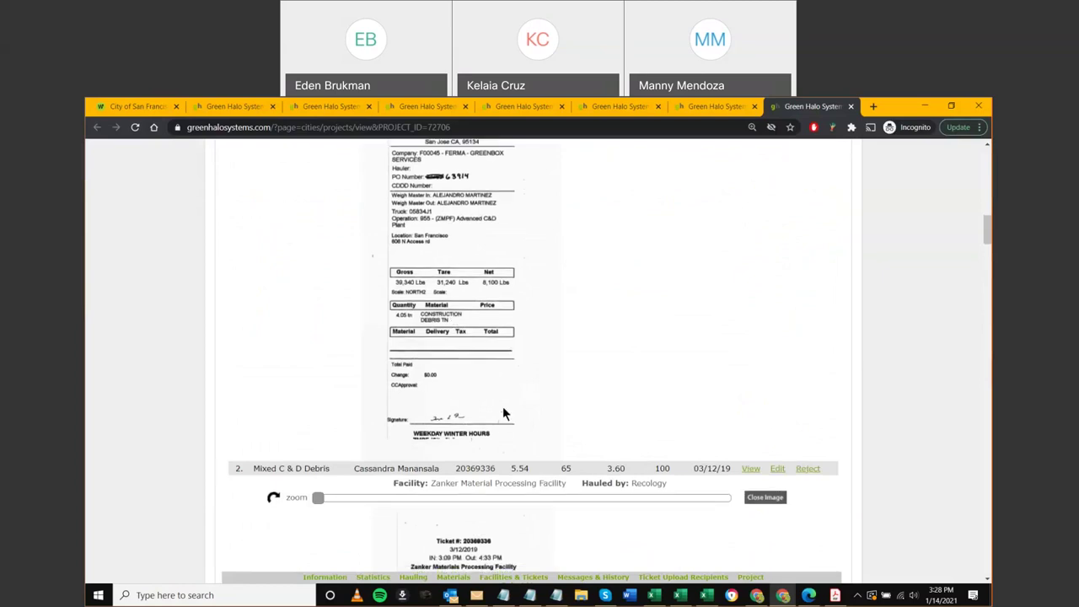
{"action": "scroll", "coordinate": [509, 430], "scroll_direction": "down", "scroll_amount": 3}
{"action": "scroll", "coordinate": [516, 465], "scroll_direction": "down", "scroll_amount": 1}
{"action": "scroll", "coordinate": [517, 465], "scroll_direction": "down", "scroll_amount": 5}
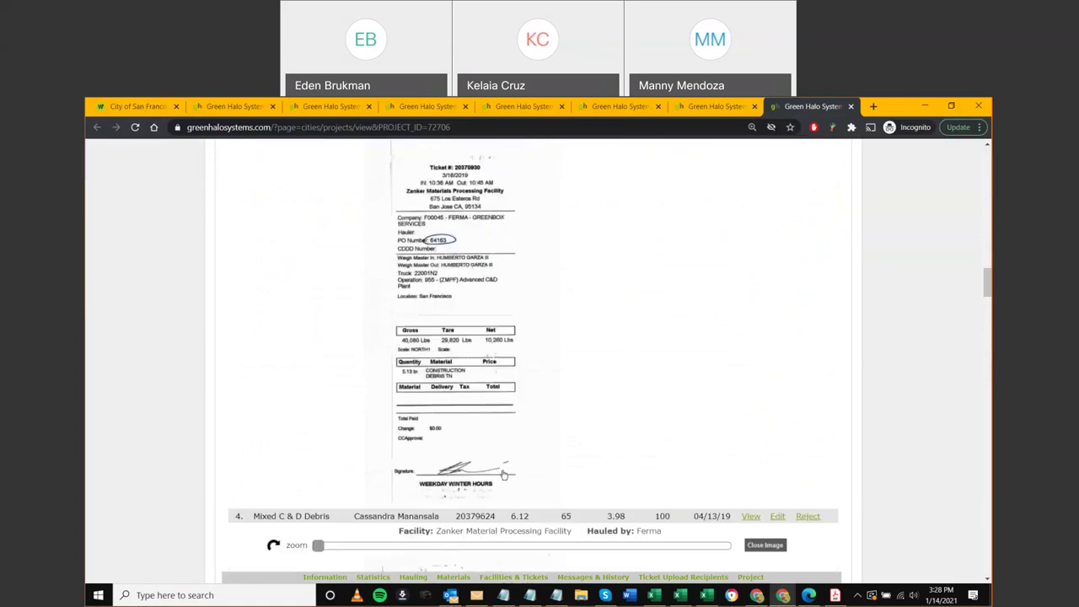
{"action": "scroll", "coordinate": [476, 459], "scroll_direction": "down", "scroll_amount": 1}
{"action": "scroll", "coordinate": [475, 459], "scroll_direction": "down", "scroll_amount": 2}
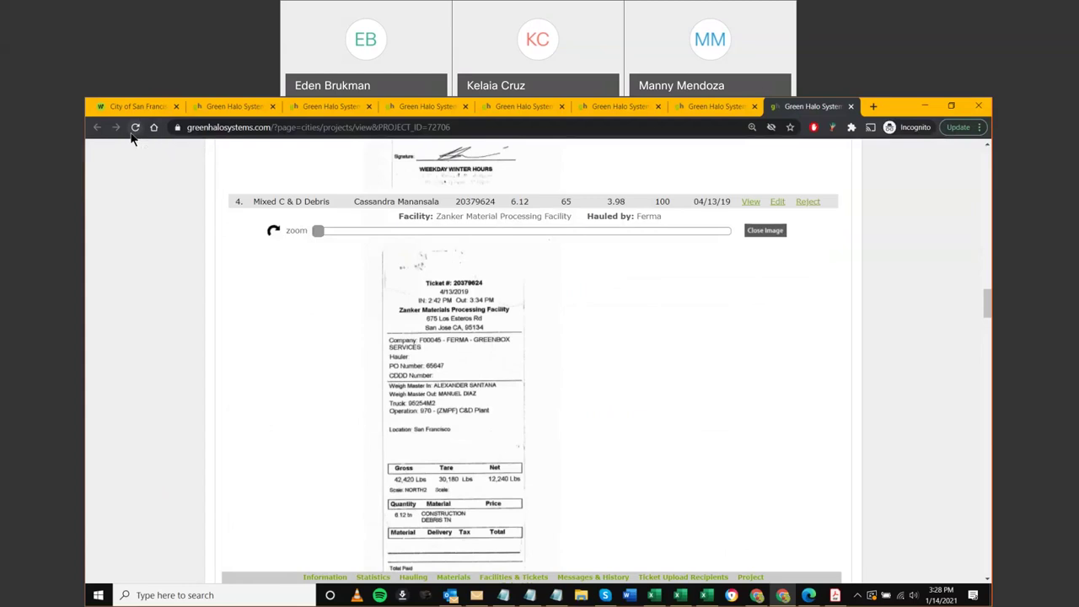
Reload the SFO AirTrain project page and view Project Information: 172 tickets, Submitted For Final
{"action": "left_click", "coordinate": [134, 129]}
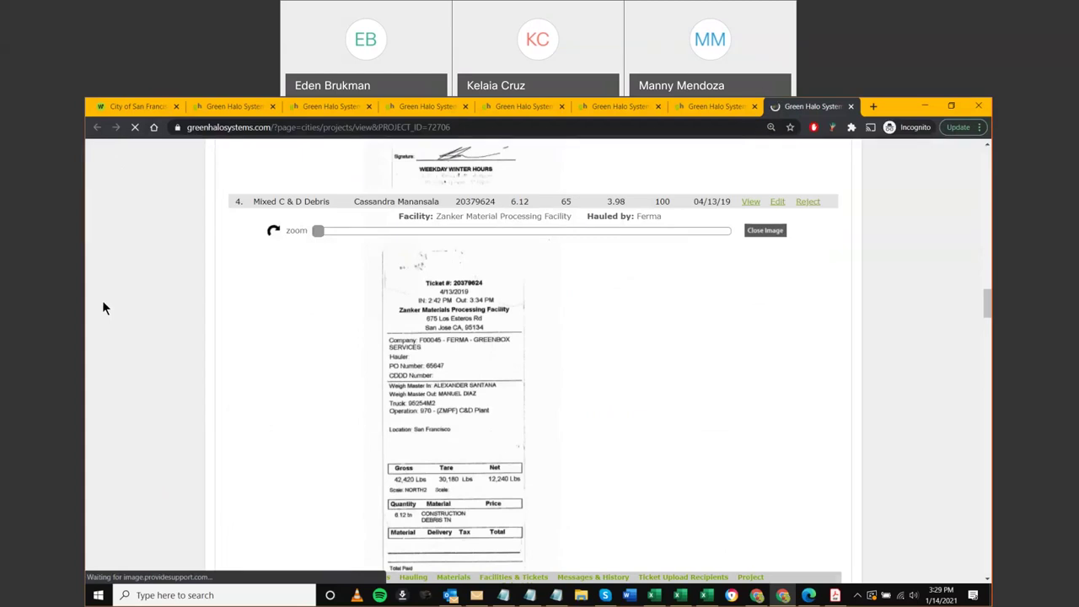
{"action": "scroll", "coordinate": [102, 309], "scroll_direction": "down", "scroll_amount": 5}
{"action": "scroll", "coordinate": [127, 338], "scroll_direction": "up", "scroll_amount": 2}
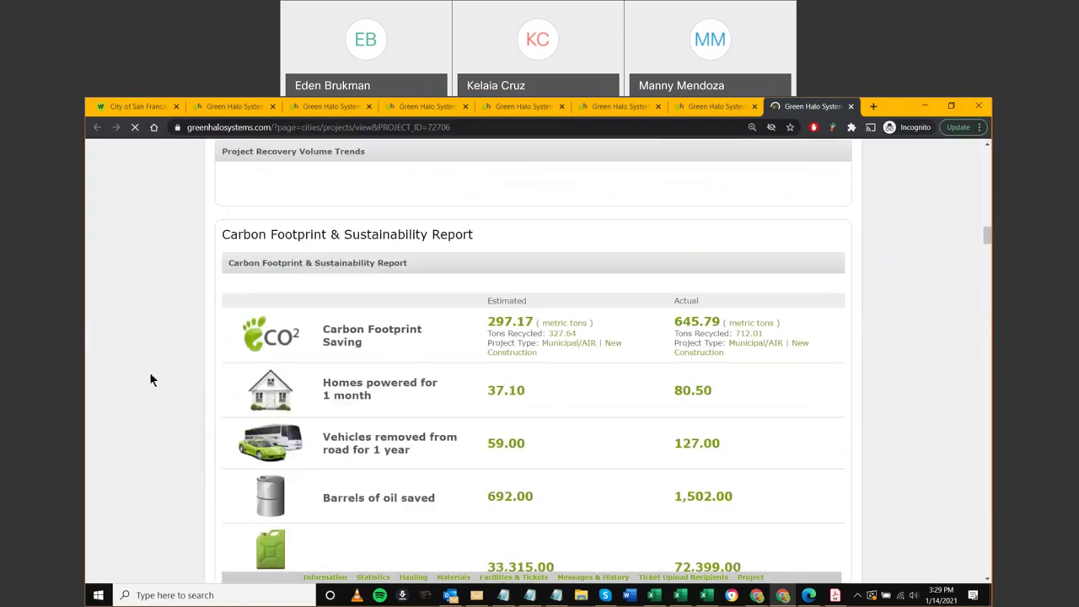
{"action": "scroll", "coordinate": [161, 384], "scroll_direction": "up", "scroll_amount": 5}
{"action": "scroll", "coordinate": [173, 394], "scroll_direction": "up", "scroll_amount": 2}
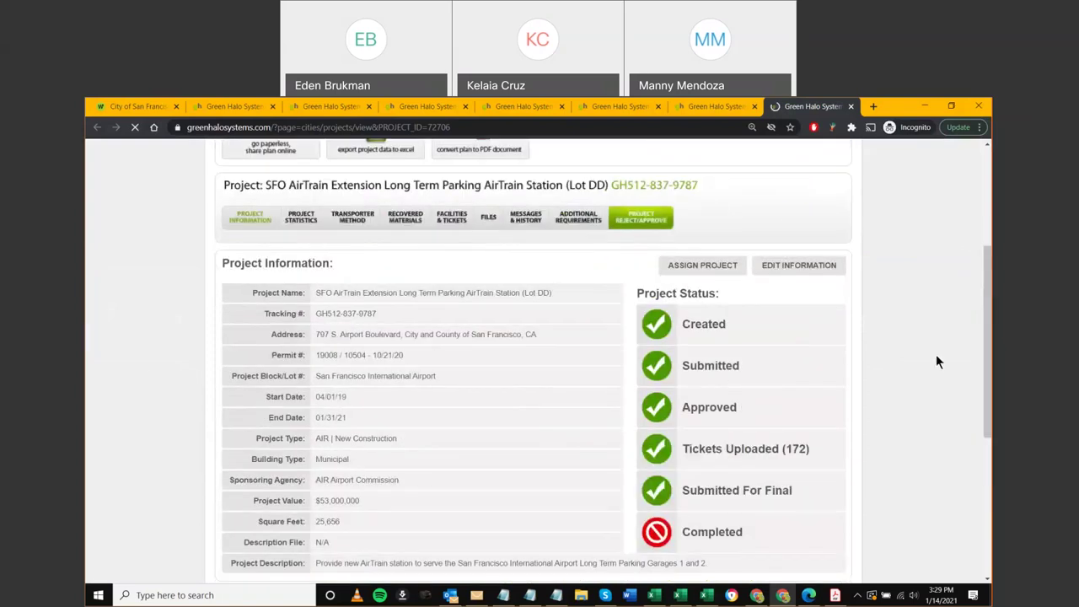
{"action": "scroll", "coordinate": [936, 354], "scroll_direction": "up", "scroll_amount": 2}
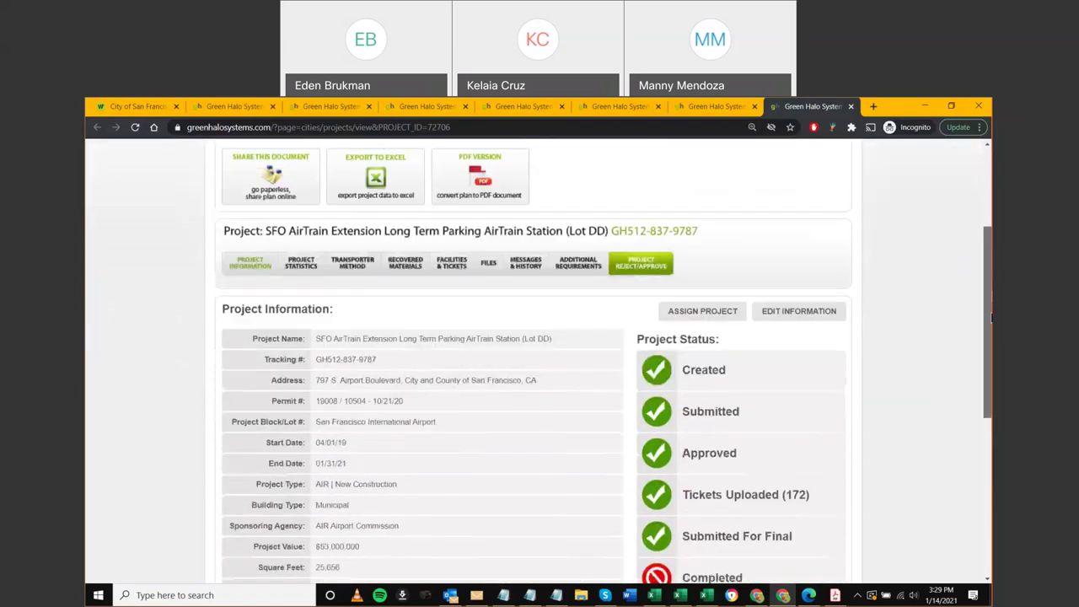
{"action": "scroll", "coordinate": [955, 325], "scroll_direction": "down", "scroll_amount": 2}
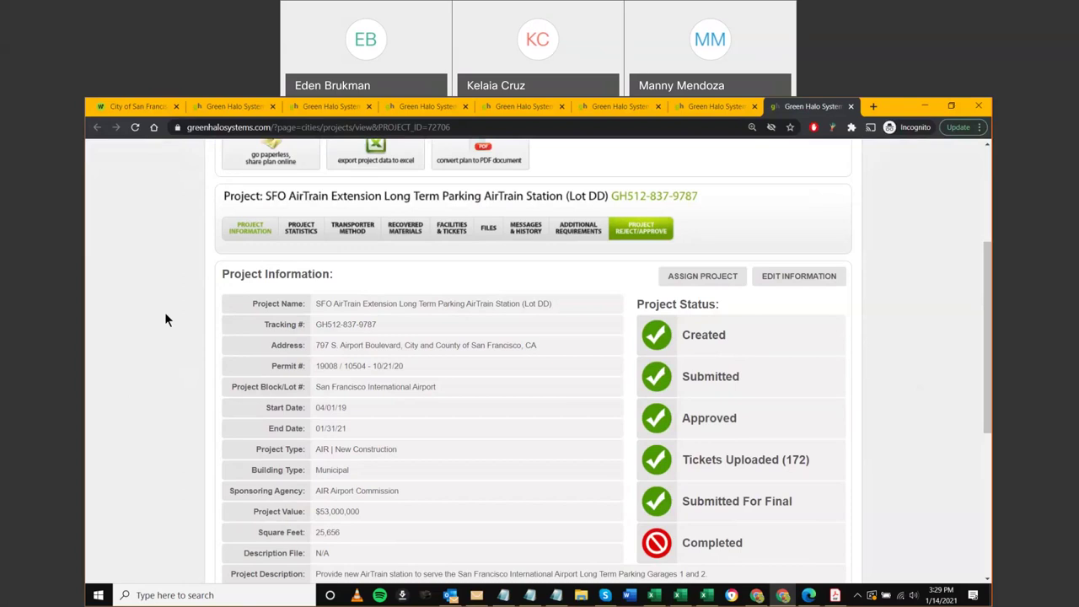
{"action": "scroll", "coordinate": [641, 153], "scroll_direction": "up", "scroll_amount": 3}
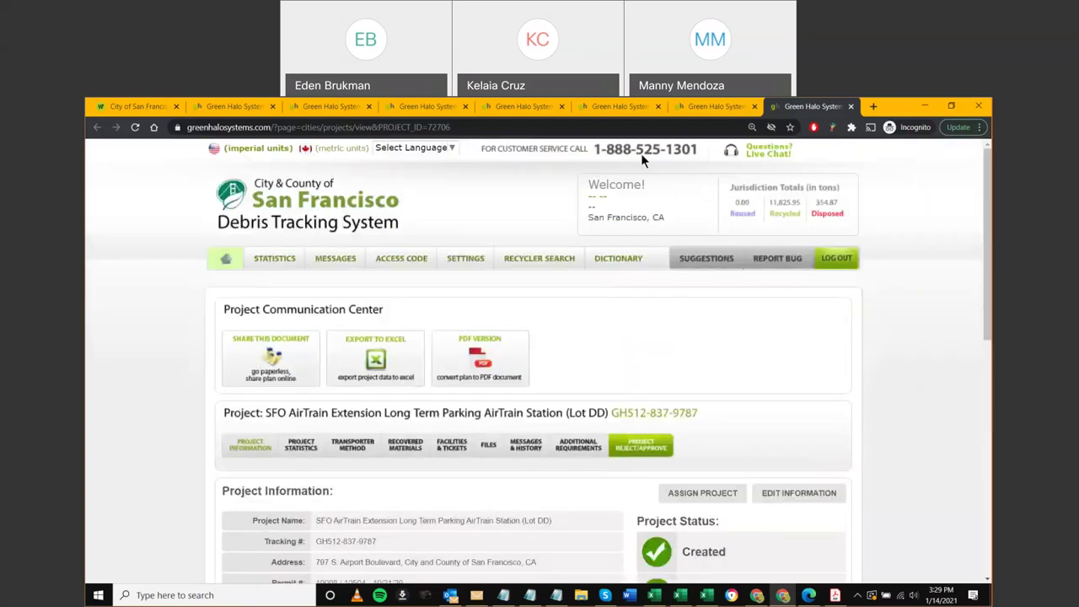